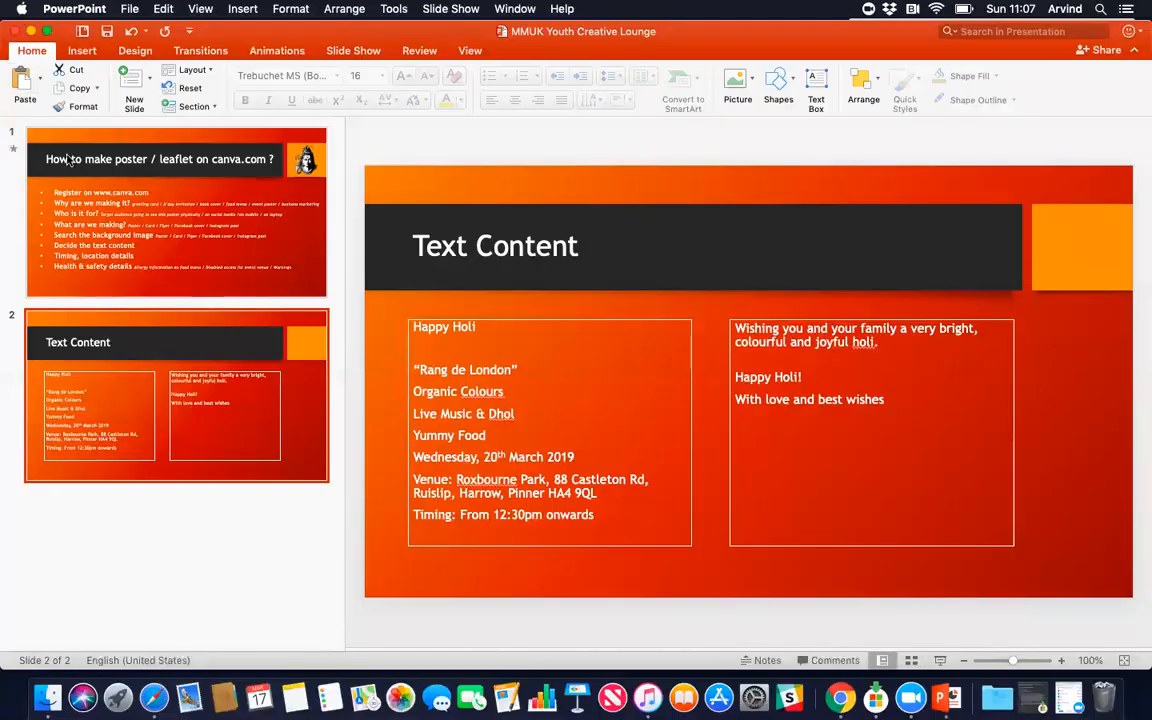
Step: End the PowerPoint slideshow and bring Chrome with the Canva MMUK folder forward
{"action": "left_click", "coordinate": [29, 32]}
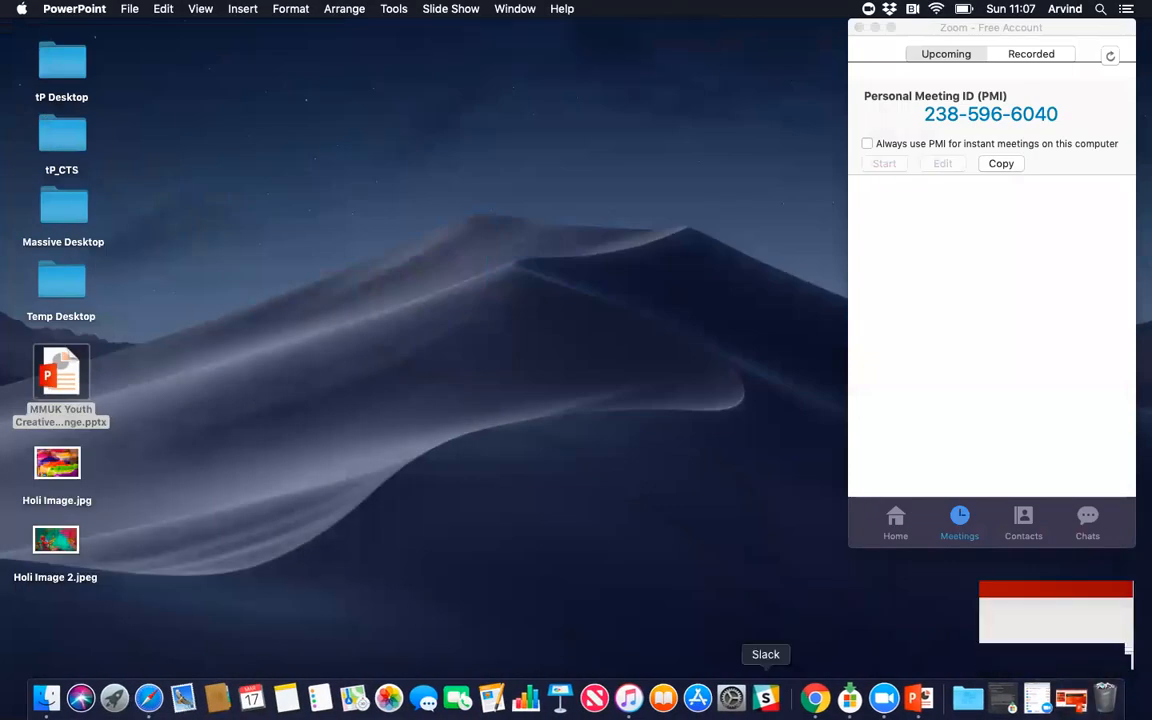
{"action": "left_click", "coordinate": [815, 698]}
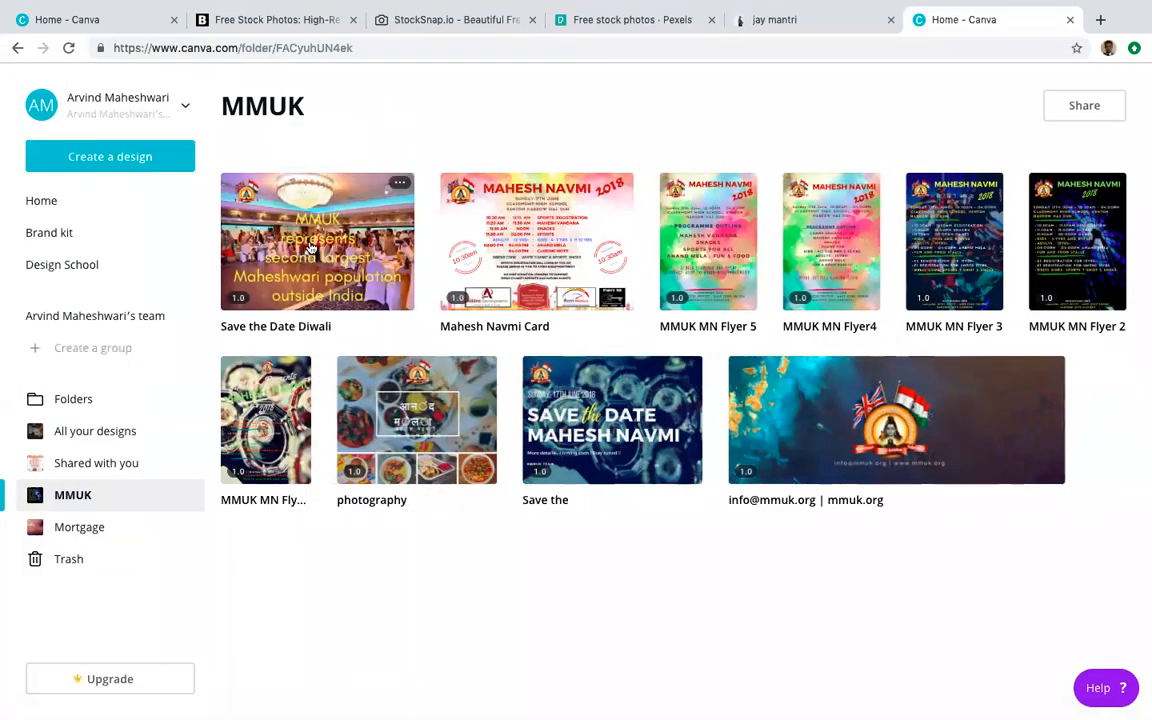
Step: Browse the Create a design menu, scrolling through the Social Media carousel
{"action": "left_click", "coordinate": [98, 156]}
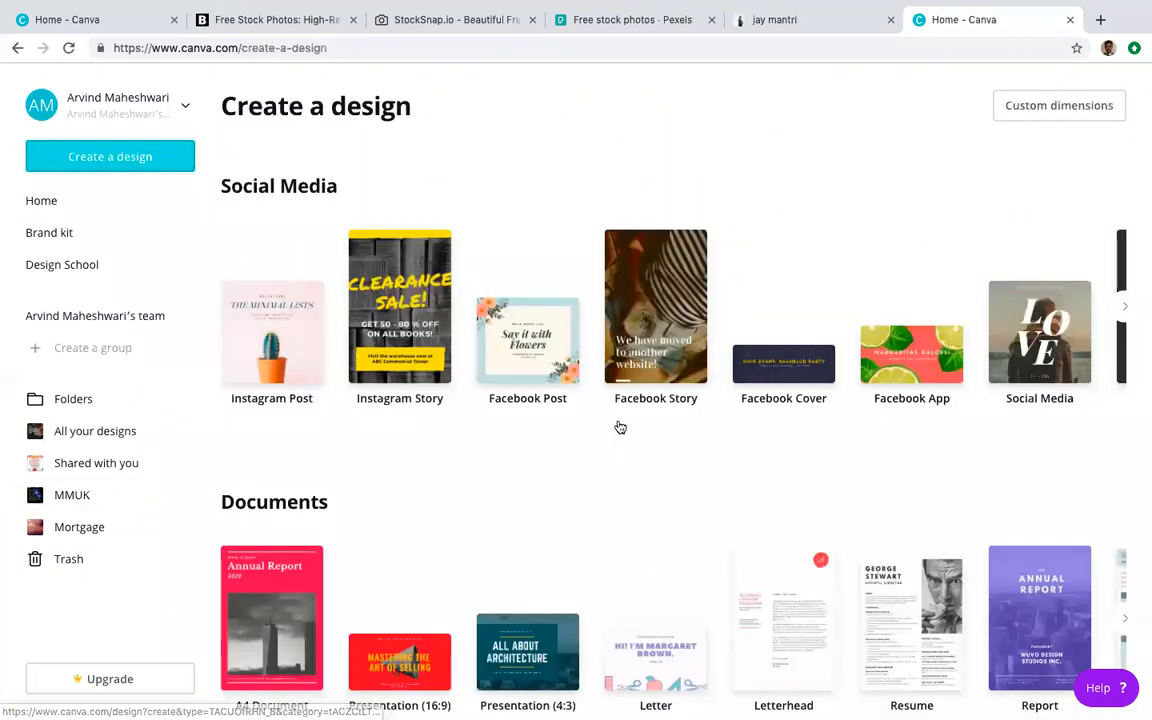
{"action": "scroll", "coordinate": [618, 354], "scroll_direction": "down", "scroll_amount": 2}
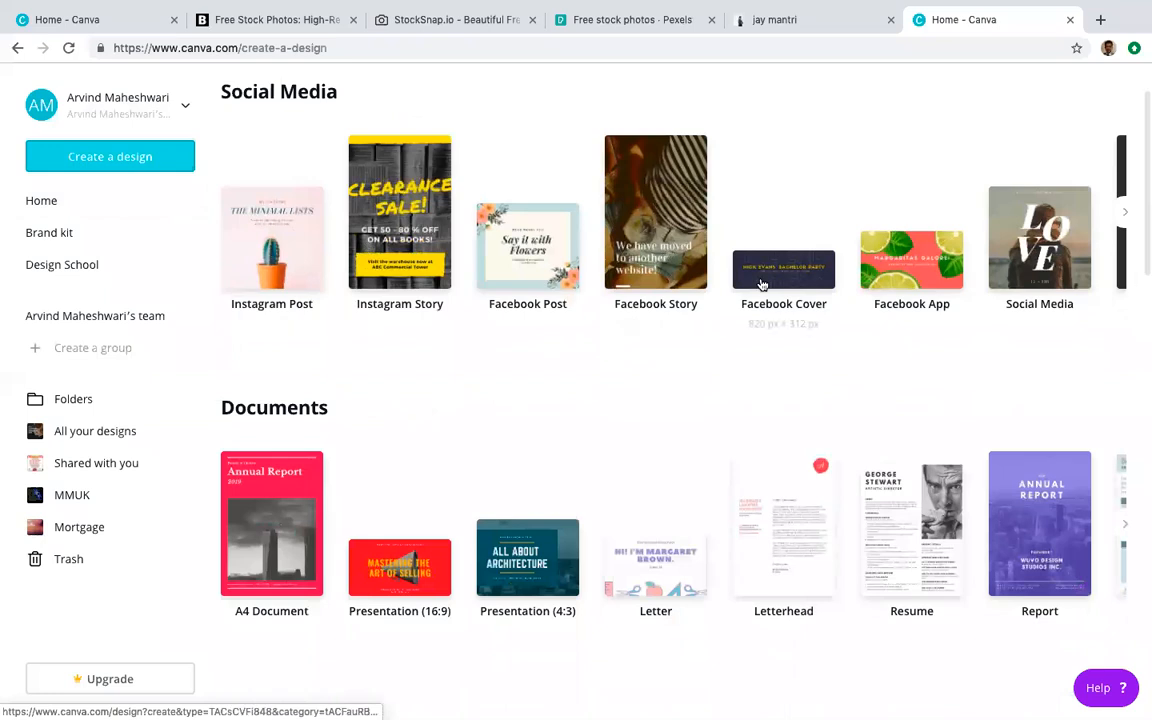
{"action": "scroll", "coordinate": [1030, 275], "scroll_direction": "right", "scroll_amount": 4}
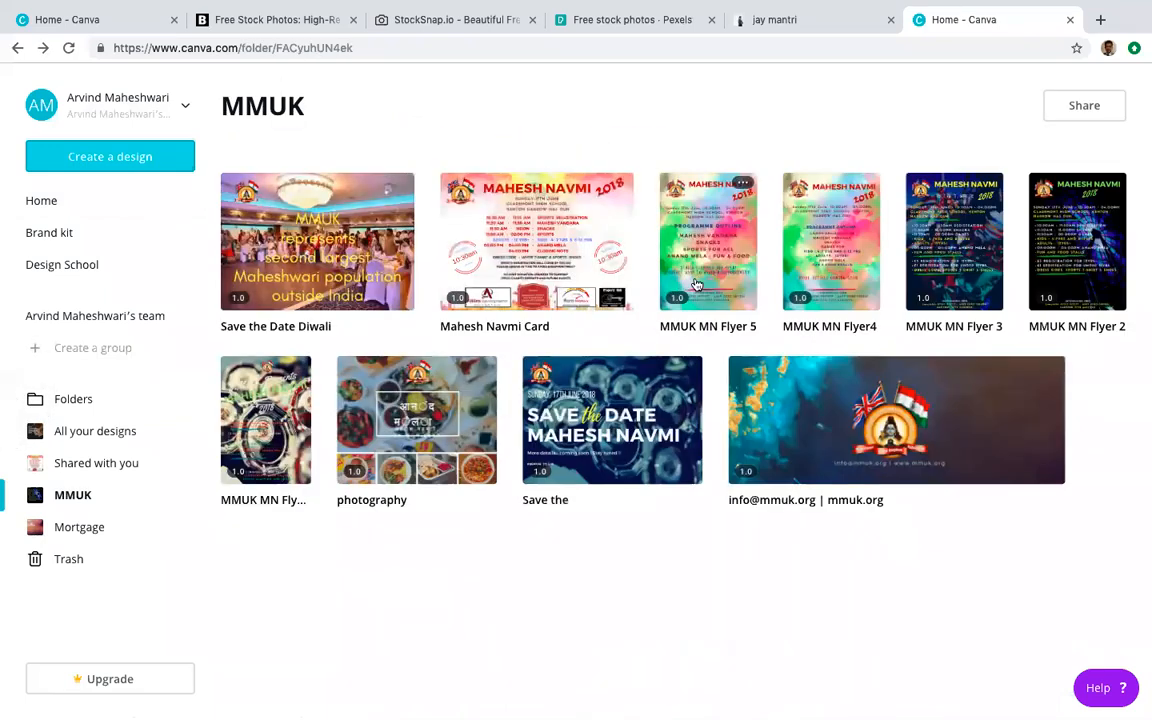
{"action": "left_click", "coordinate": [113, 157]}
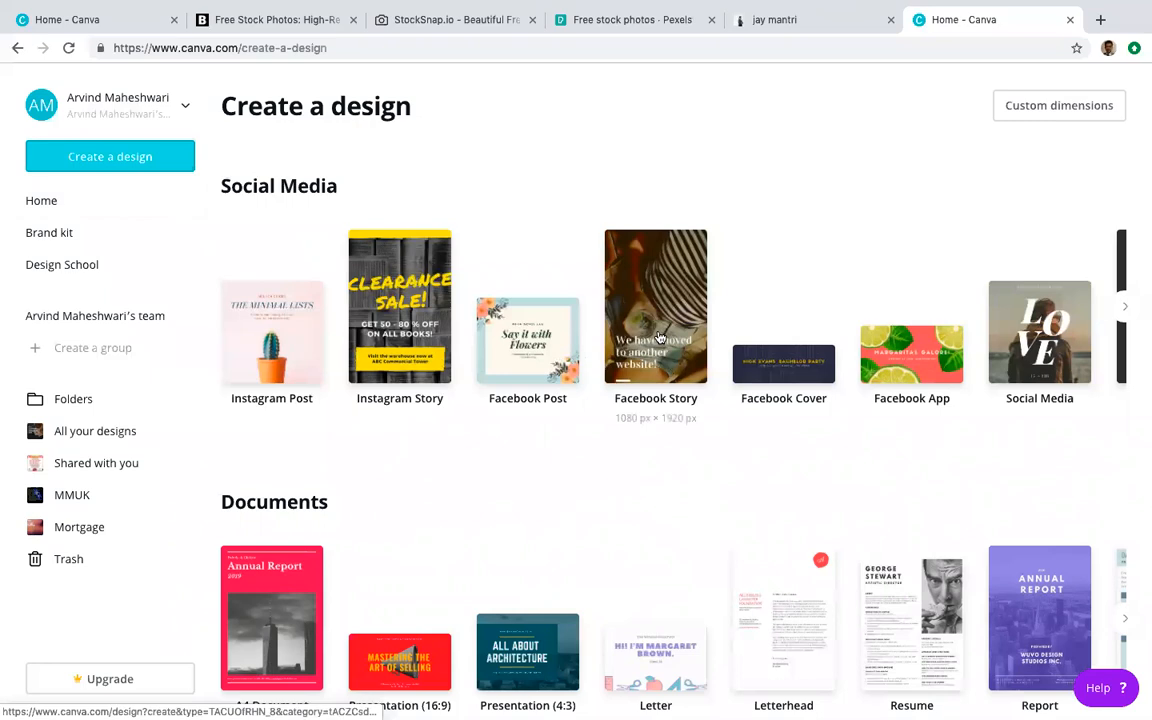
{"action": "scroll", "coordinate": [659, 337], "scroll_direction": "right", "scroll_amount": 5}
{"action": "scroll", "coordinate": [841, 328], "scroll_direction": "right", "scroll_amount": 12}
{"action": "scroll", "coordinate": [841, 328], "scroll_direction": "right", "scroll_amount": 4}
{"action": "scroll", "coordinate": [619, 321], "scroll_direction": "left", "scroll_amount": 18}
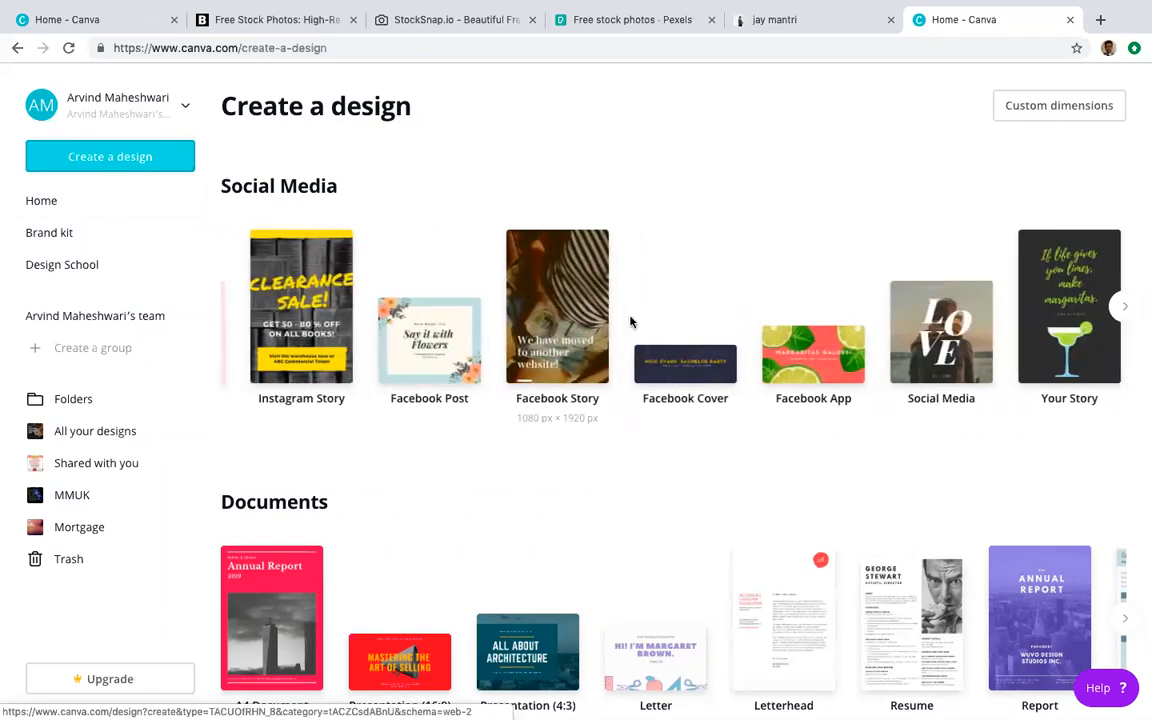
{"action": "scroll", "coordinate": [619, 321], "scroll_direction": "left", "scroll_amount": 5}
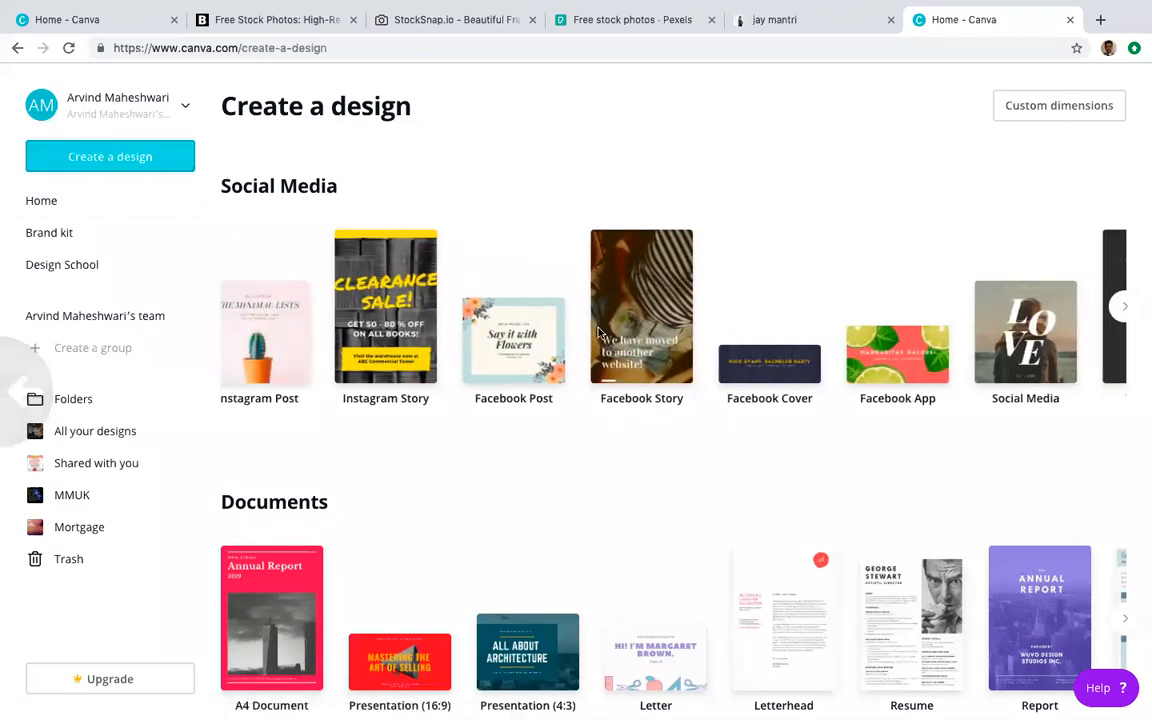
{"action": "scroll", "coordinate": [574, 345], "scroll_direction": "right", "scroll_amount": 1}
{"action": "scroll", "coordinate": [231, 376], "scroll_direction": "left", "scroll_amount": 1}
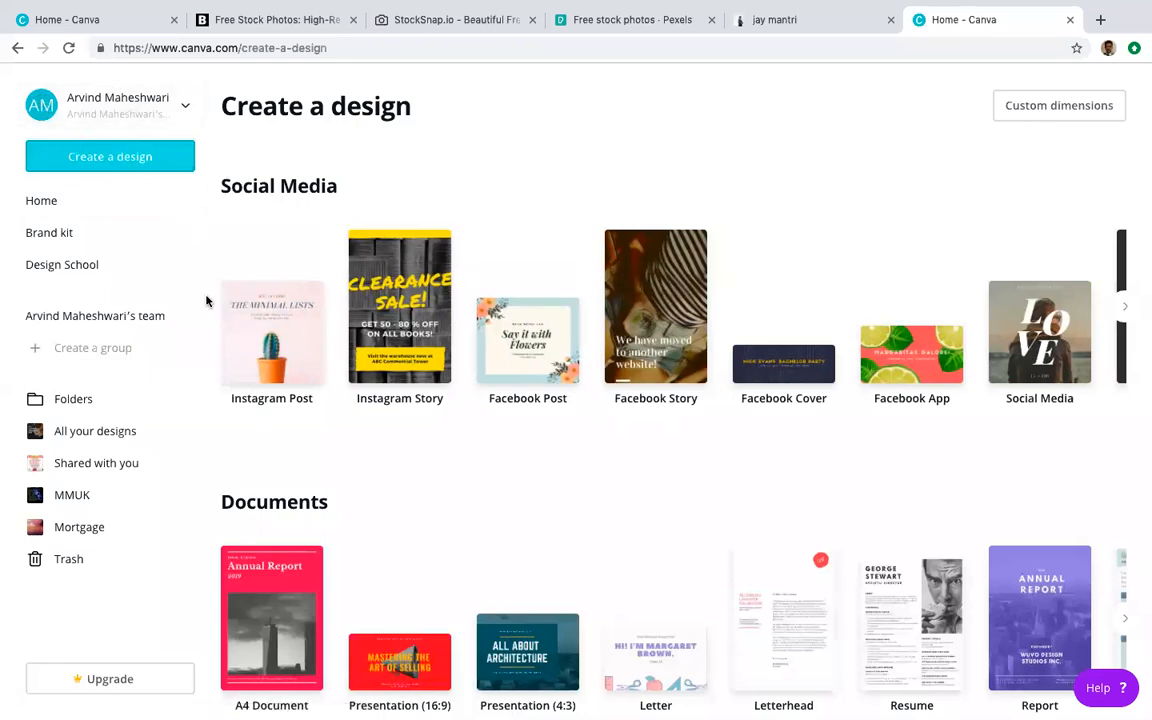
Step: Close the account dropdown, go to the Canva Home page and scroll its design-type row
{"action": "left_click", "coordinate": [112, 116]}
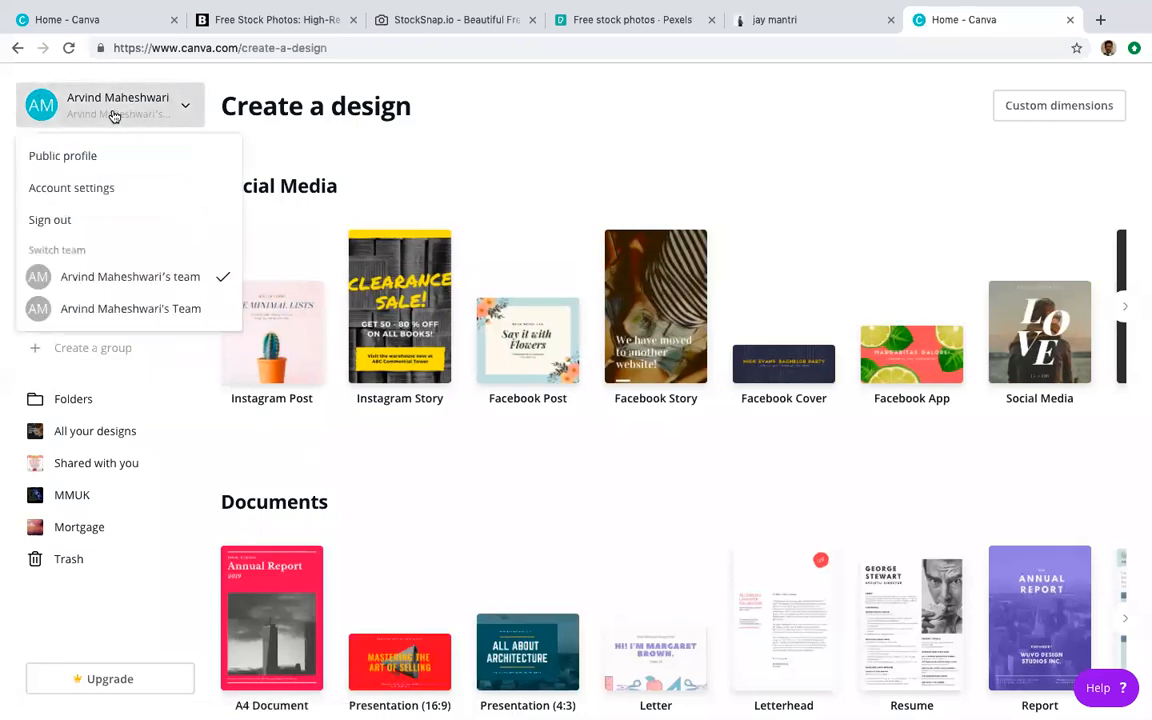
{"action": "left_click", "coordinate": [275, 110]}
{"action": "left_click", "coordinate": [50, 203]}
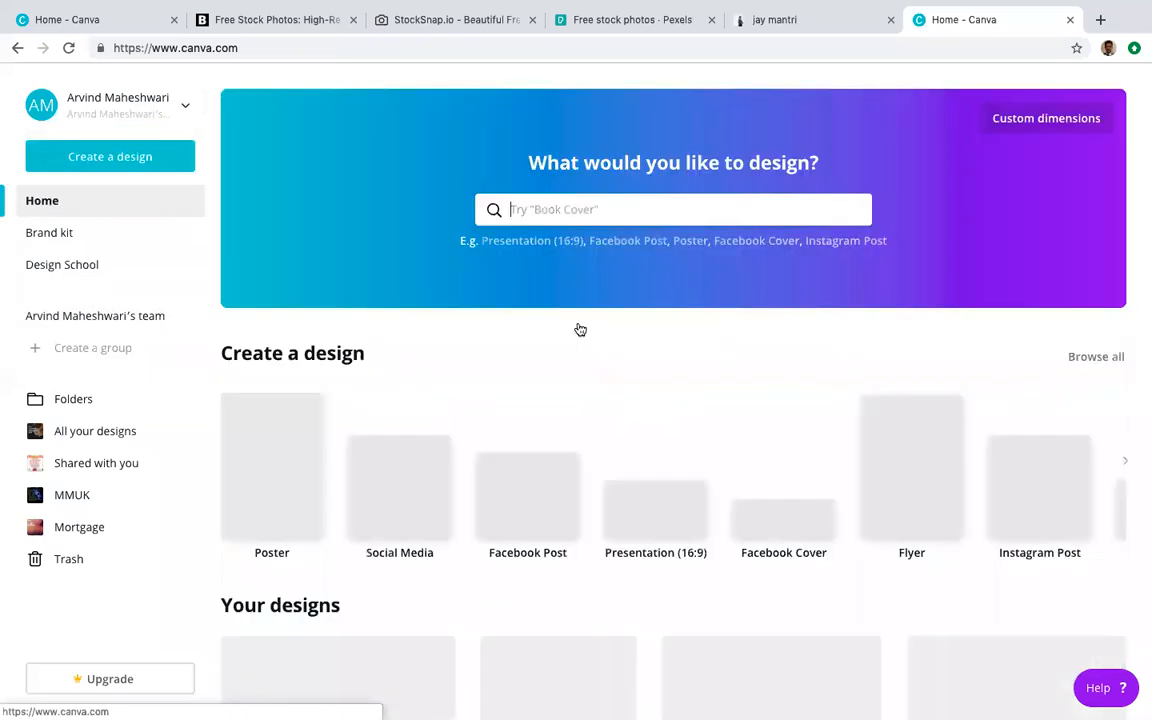
{"action": "scroll", "coordinate": [640, 406], "scroll_direction": "down", "scroll_amount": 2}
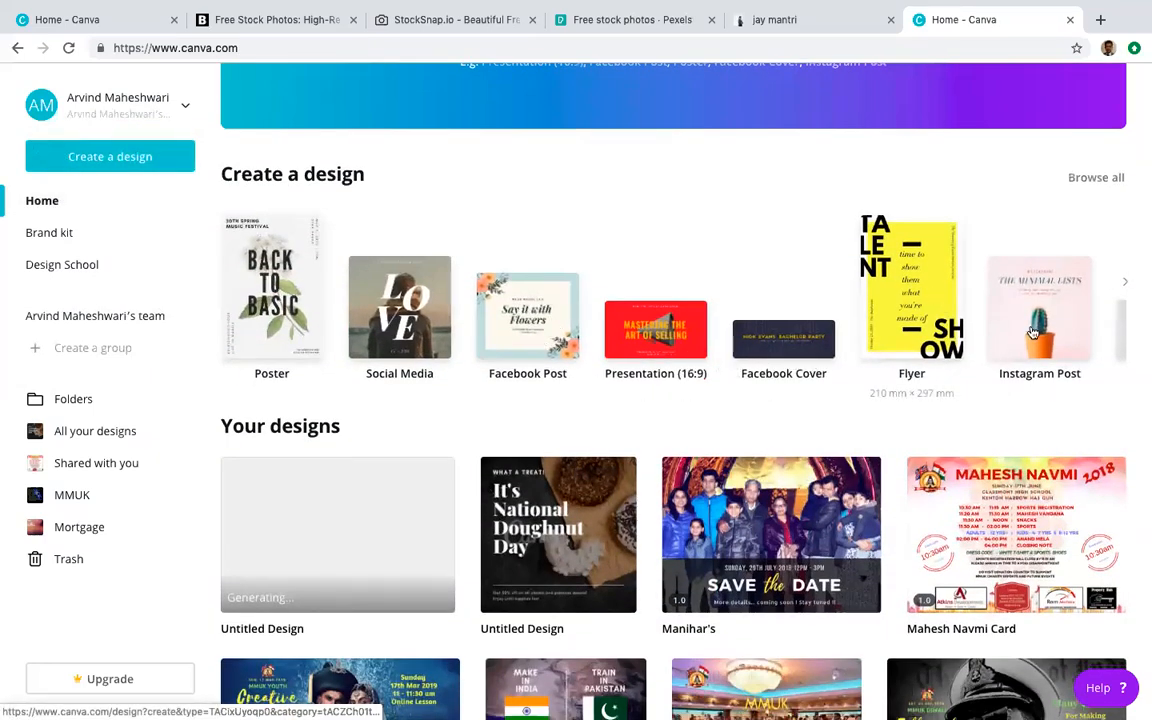
{"action": "scroll", "coordinate": [968, 309], "scroll_direction": "right", "scroll_amount": 8}
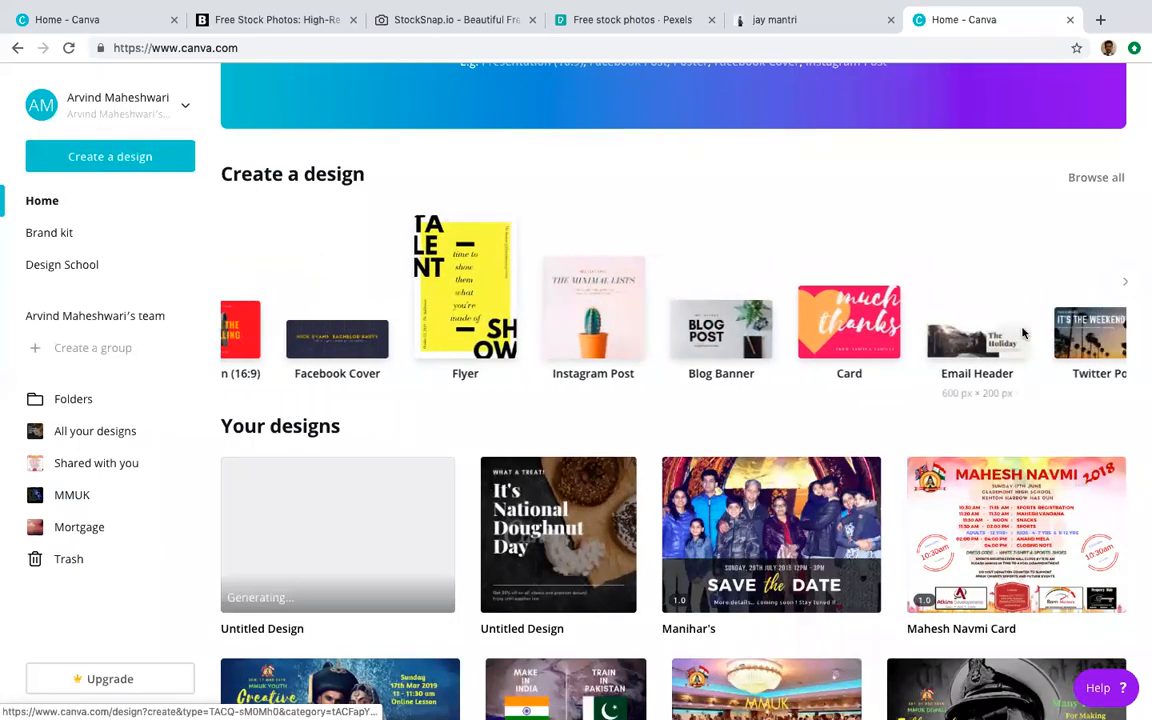
Step: Start a new Card and try the Summer Adventure, I love you very much! and Farewell templates
{"action": "left_click", "coordinate": [1022, 333]}
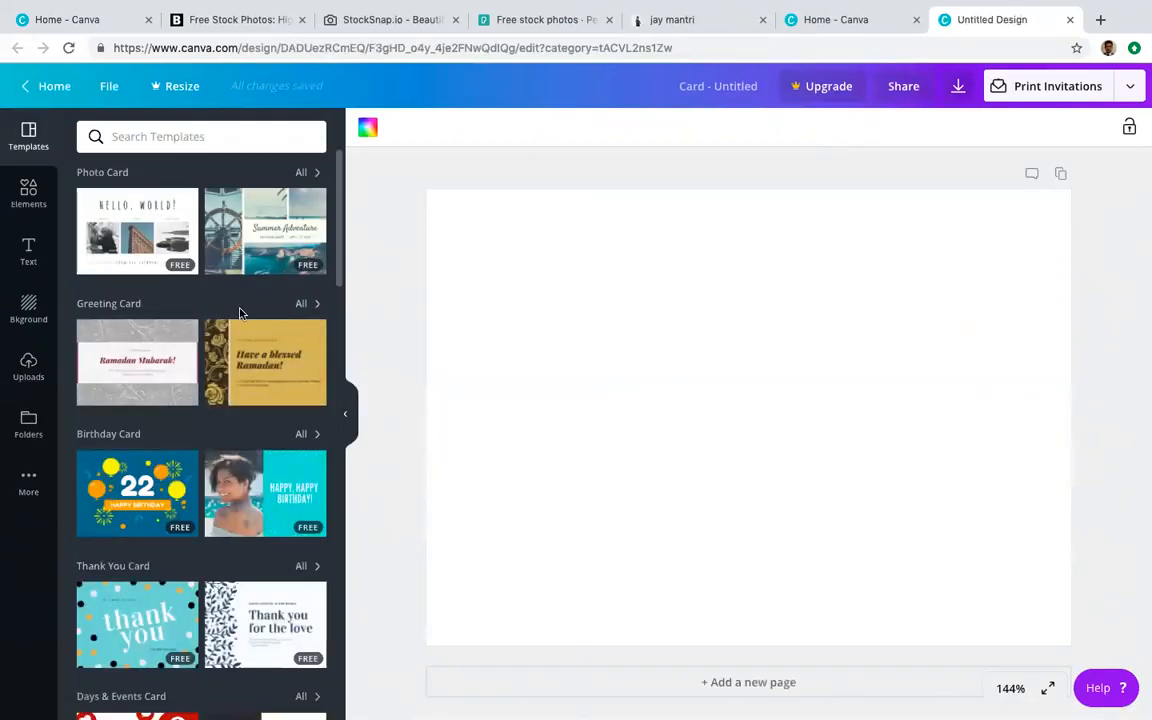
{"action": "left_click", "coordinate": [231, 216]}
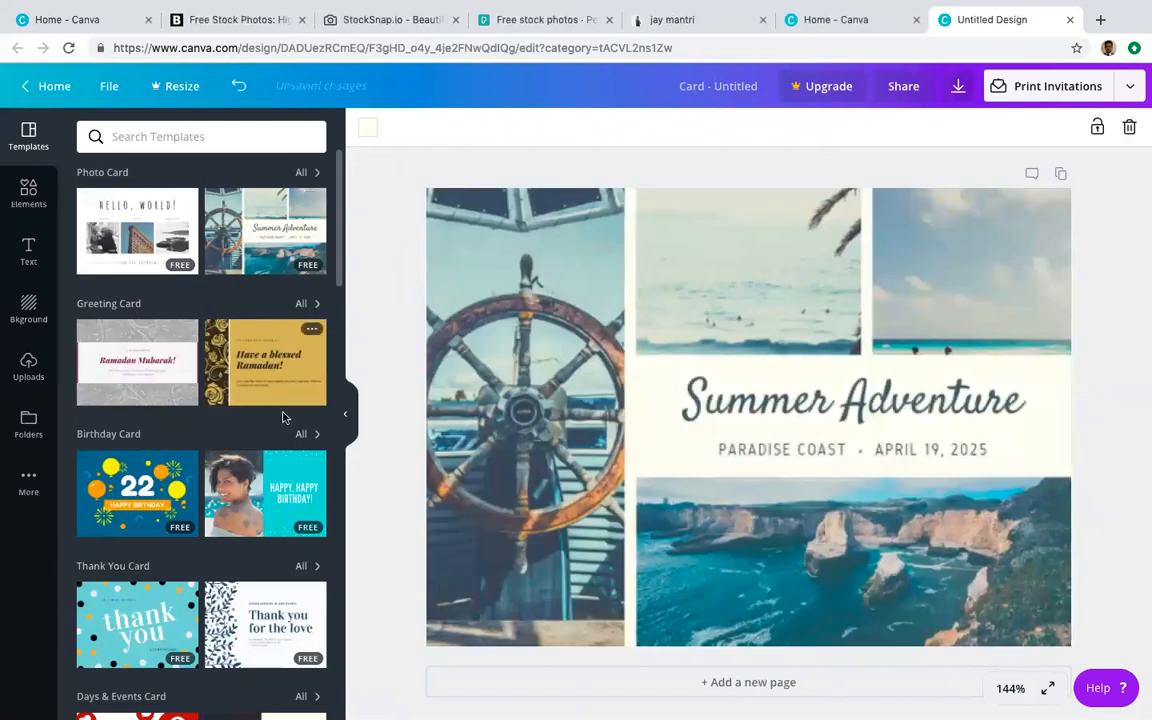
{"action": "scroll", "coordinate": [283, 417], "scroll_direction": "down", "scroll_amount": 3}
{"action": "scroll", "coordinate": [248, 398], "scroll_direction": "down", "scroll_amount": 3}
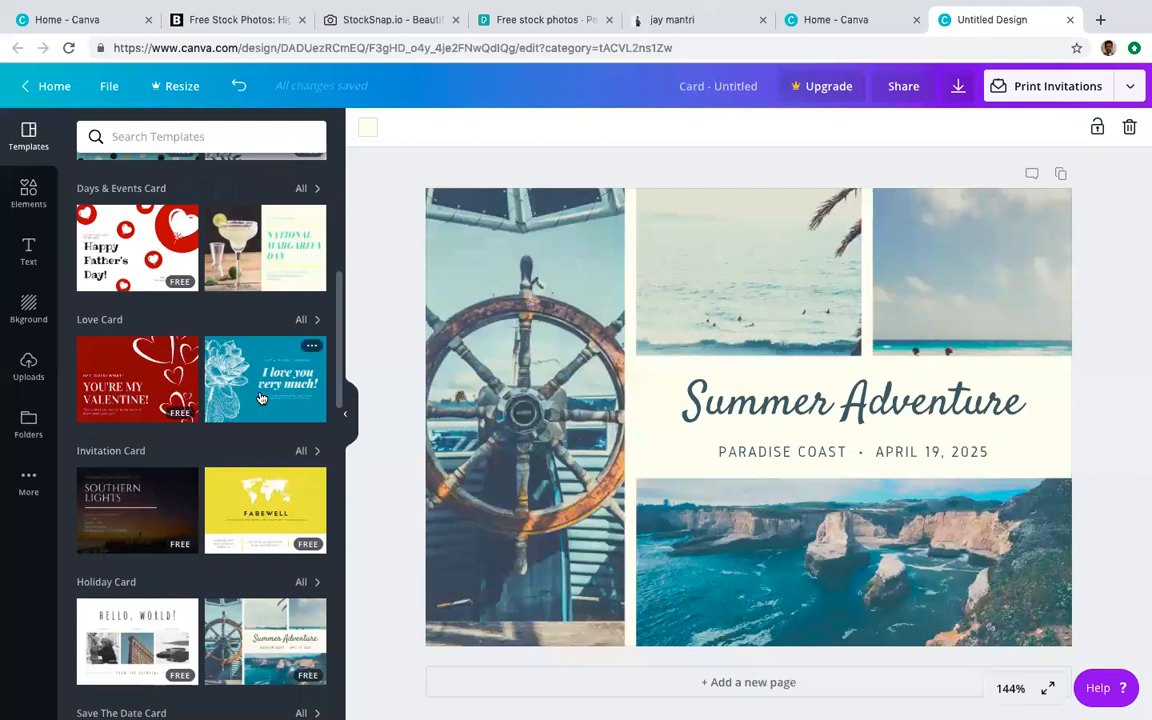
{"action": "left_click", "coordinate": [261, 398]}
{"action": "left_click", "coordinate": [638, 447]}
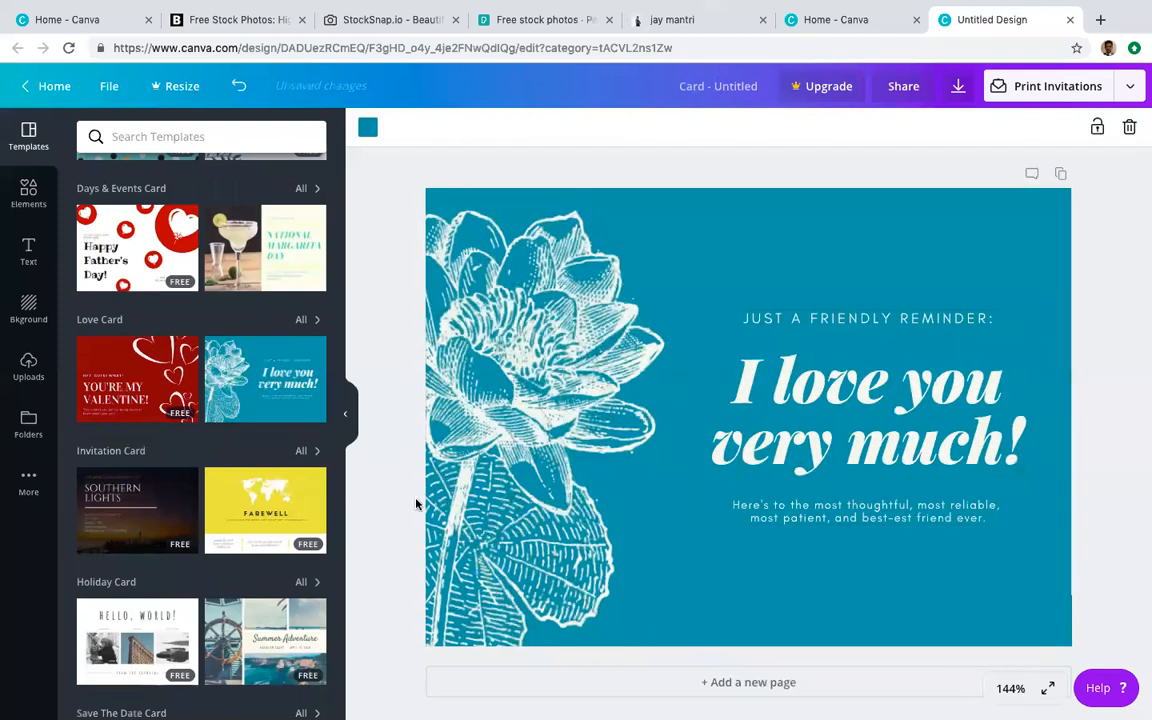
{"action": "scroll", "coordinate": [306, 527], "scroll_direction": "down", "scroll_amount": 3}
{"action": "left_click", "coordinate": [258, 314]}
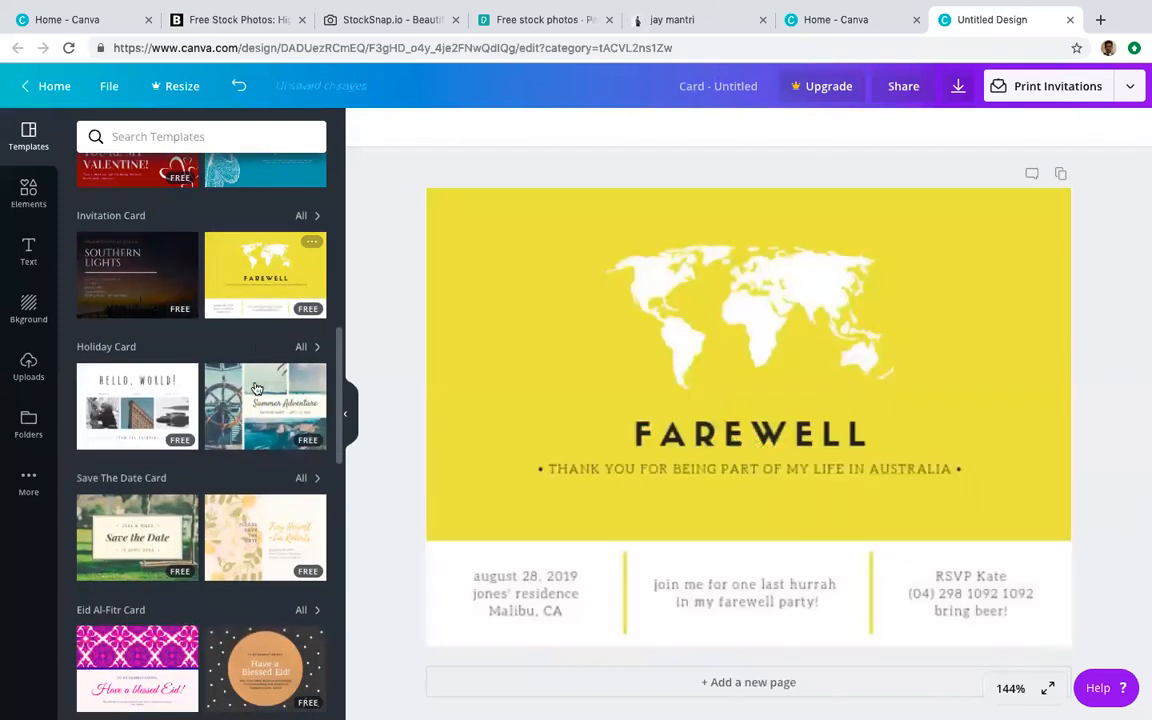
{"action": "left_click", "coordinate": [262, 398]}
Step: Scroll the Templates panel and apply the yellow-striped Welcome Ciara! card template
{"action": "scroll", "coordinate": [267, 549], "scroll_direction": "down", "scroll_amount": 2}
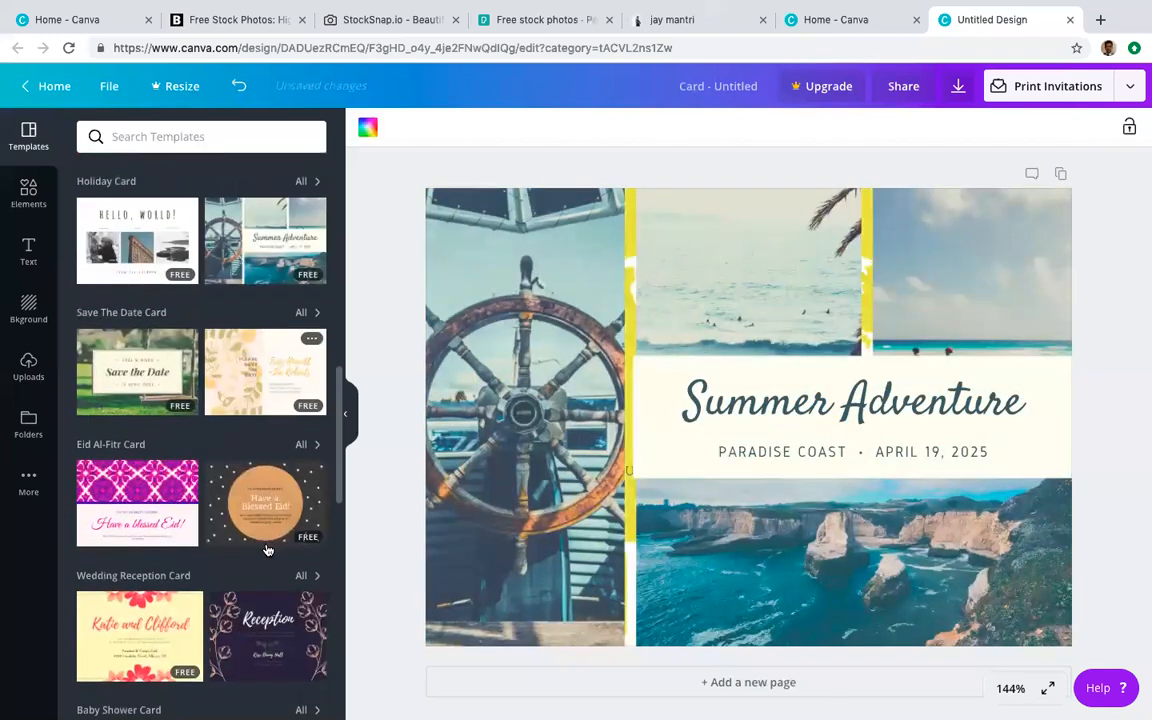
{"action": "scroll", "coordinate": [270, 500], "scroll_direction": "down", "scroll_amount": 2}
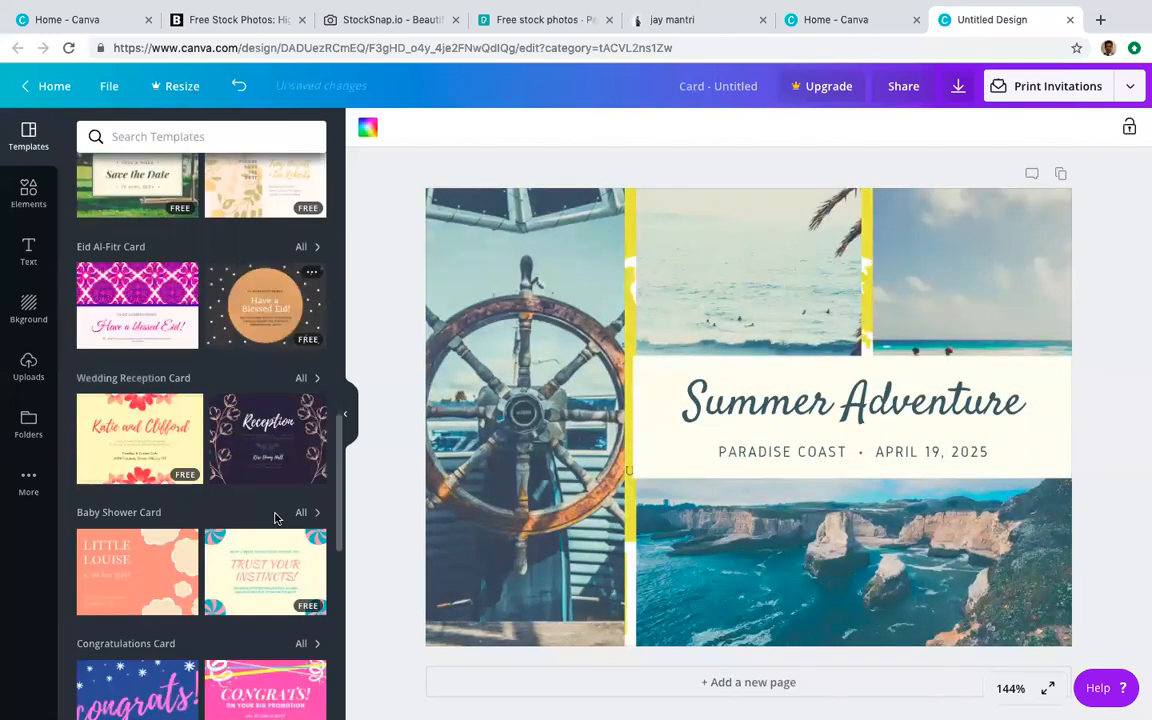
{"action": "scroll", "coordinate": [267, 452], "scroll_direction": "up", "scroll_amount": 6}
{"action": "scroll", "coordinate": [267, 452], "scroll_direction": "down", "scroll_amount": 1}
{"action": "scroll", "coordinate": [267, 452], "scroll_direction": "down", "scroll_amount": 6}
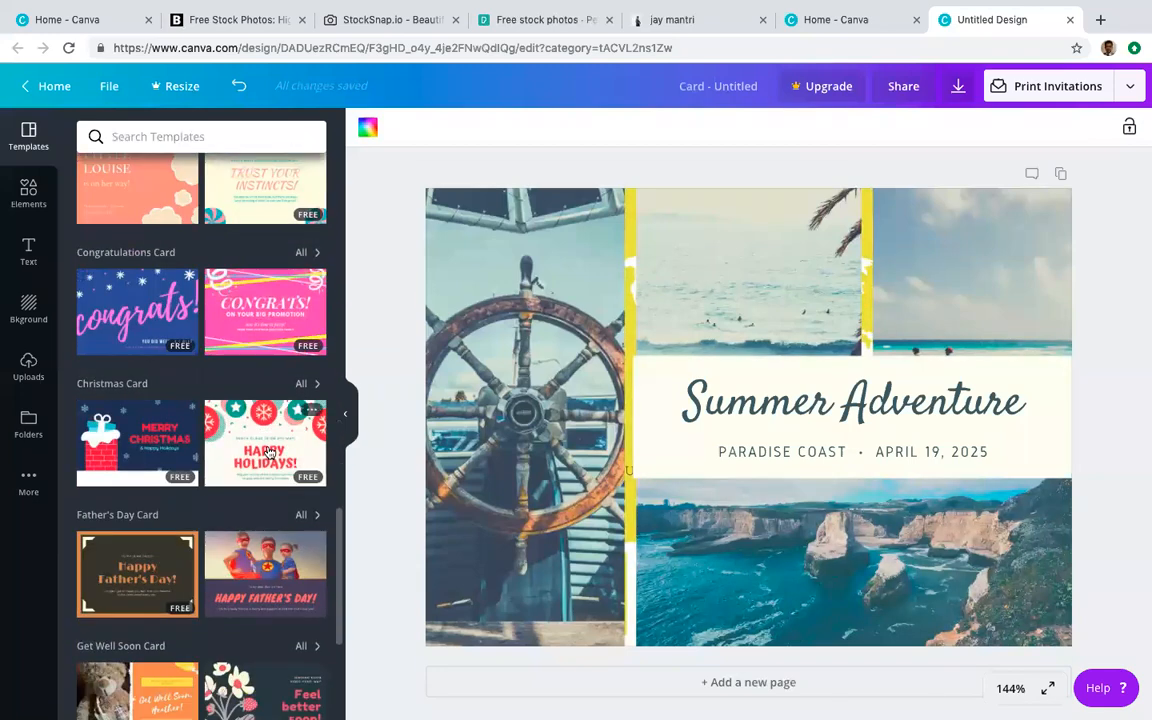
{"action": "scroll", "coordinate": [267, 452], "scroll_direction": "down", "scroll_amount": 2}
{"action": "scroll", "coordinate": [268, 452], "scroll_direction": "down", "scroll_amount": 1}
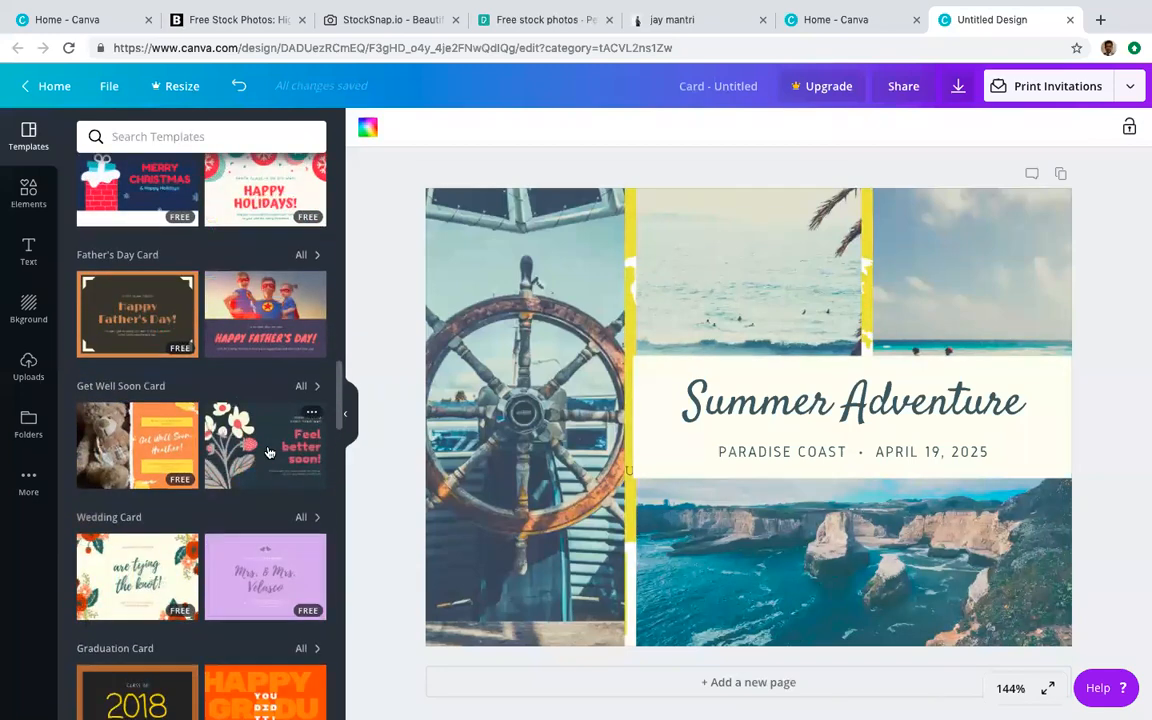
{"action": "scroll", "coordinate": [268, 452], "scroll_direction": "down", "scroll_amount": 1}
{"action": "scroll", "coordinate": [267, 451], "scroll_direction": "down", "scroll_amount": 2}
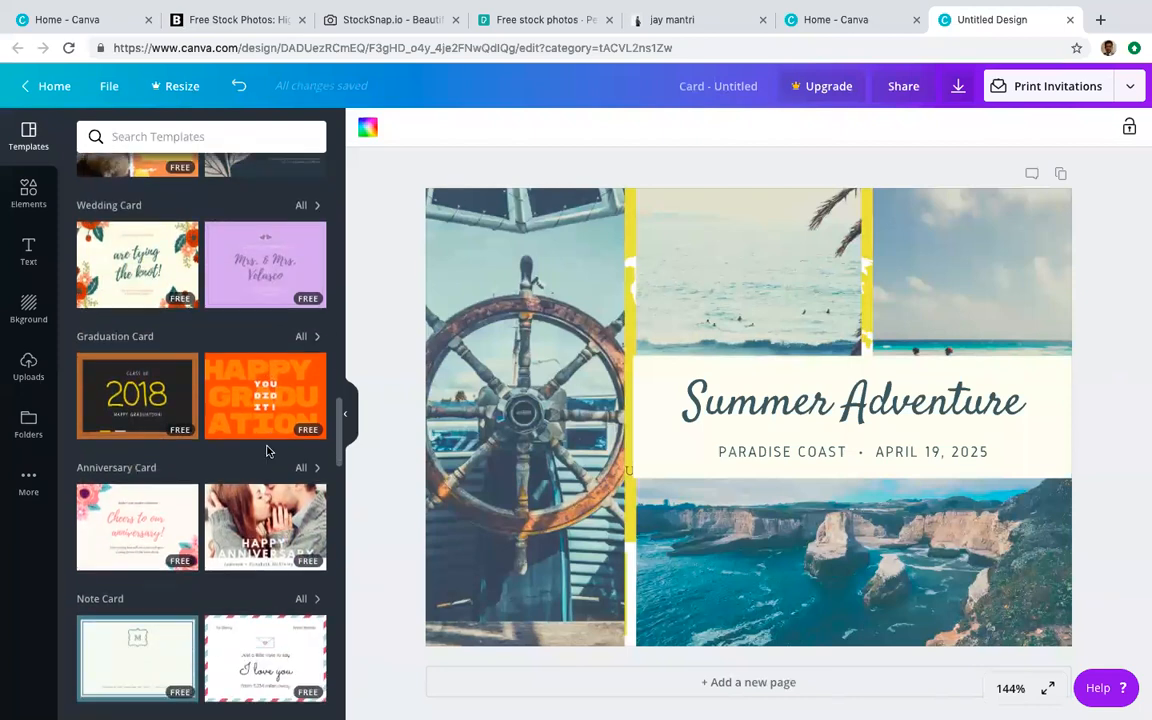
{"action": "scroll", "coordinate": [267, 452], "scroll_direction": "down", "scroll_amount": 4}
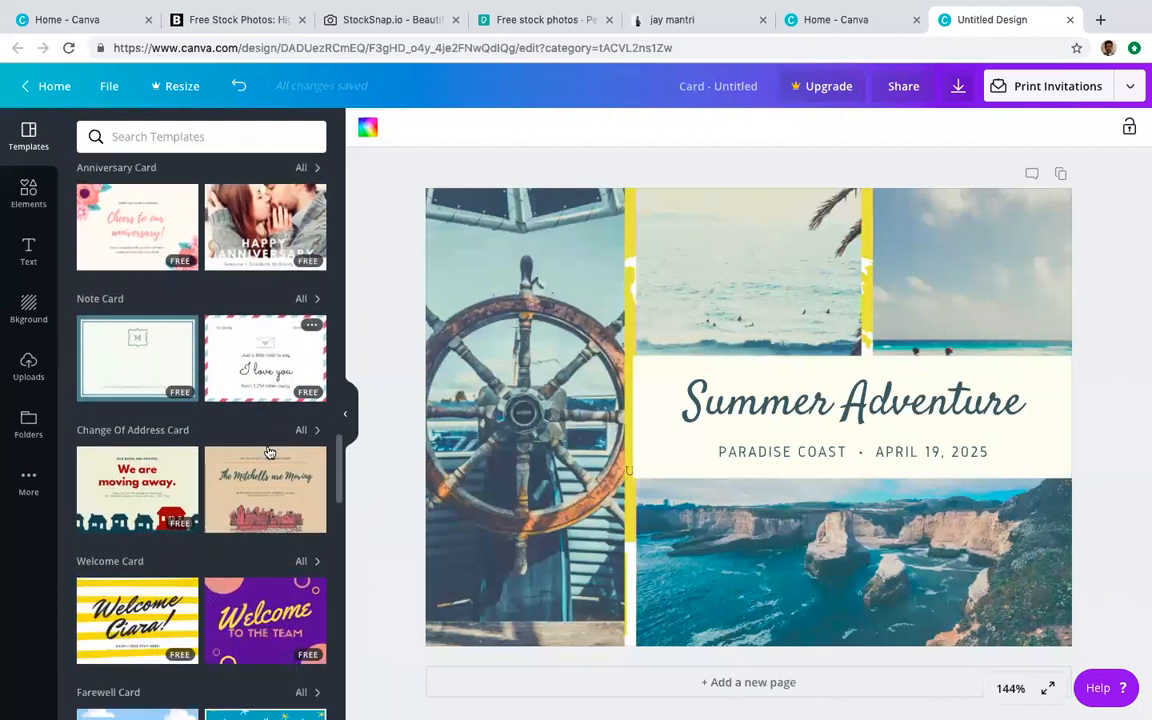
{"action": "scroll", "coordinate": [267, 452], "scroll_direction": "down", "scroll_amount": 1}
{"action": "scroll", "coordinate": [267, 452], "scroll_direction": "down", "scroll_amount": 2}
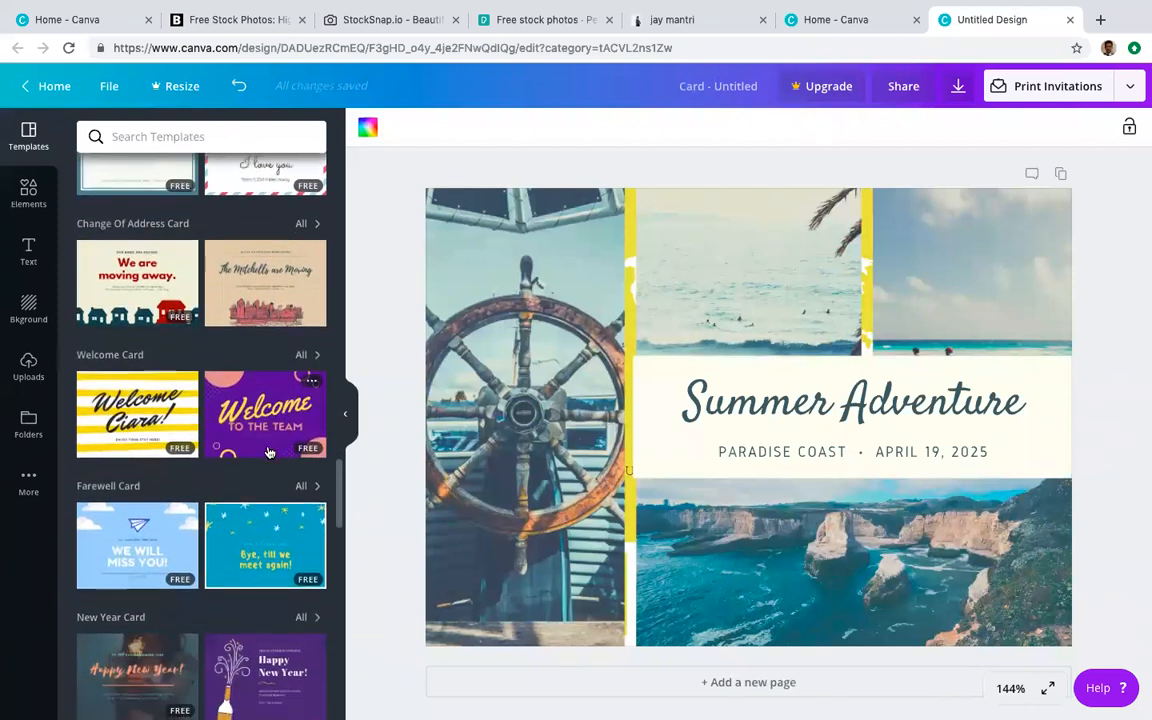
{"action": "left_click", "coordinate": [140, 350]}
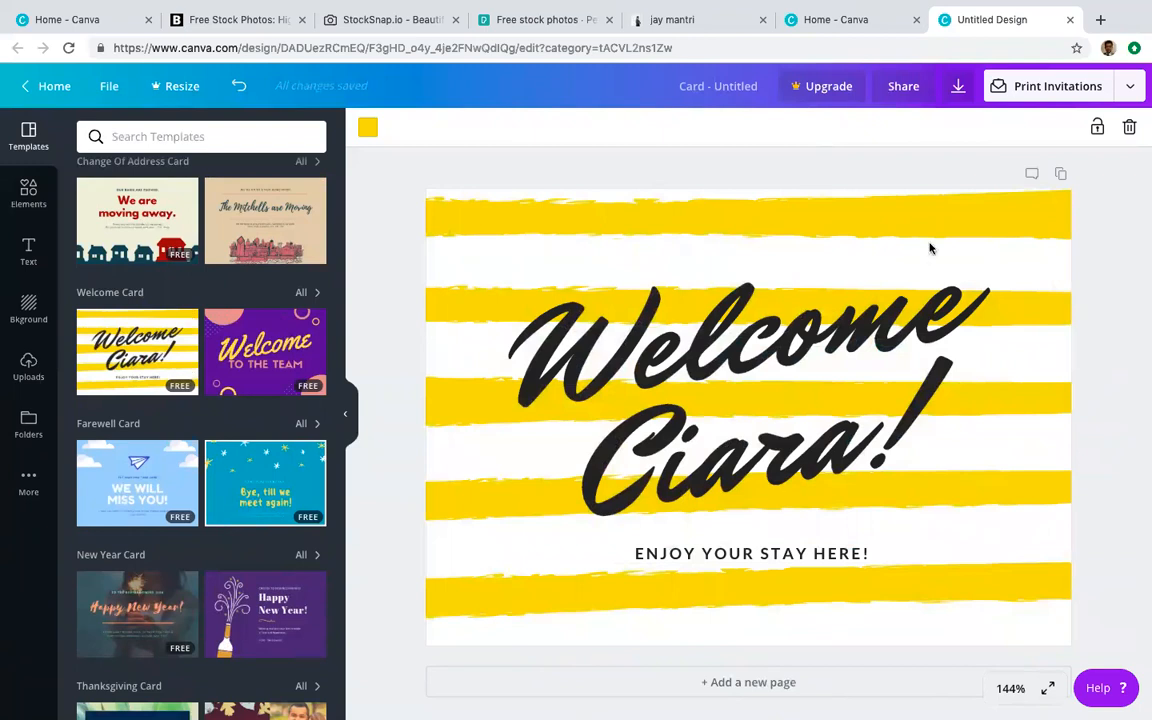
Step: Select the card's elements and highlight the whole Welcome Ciara! heading text
{"action": "scroll", "coordinate": [233, 423], "scroll_direction": "up", "scroll_amount": 10}
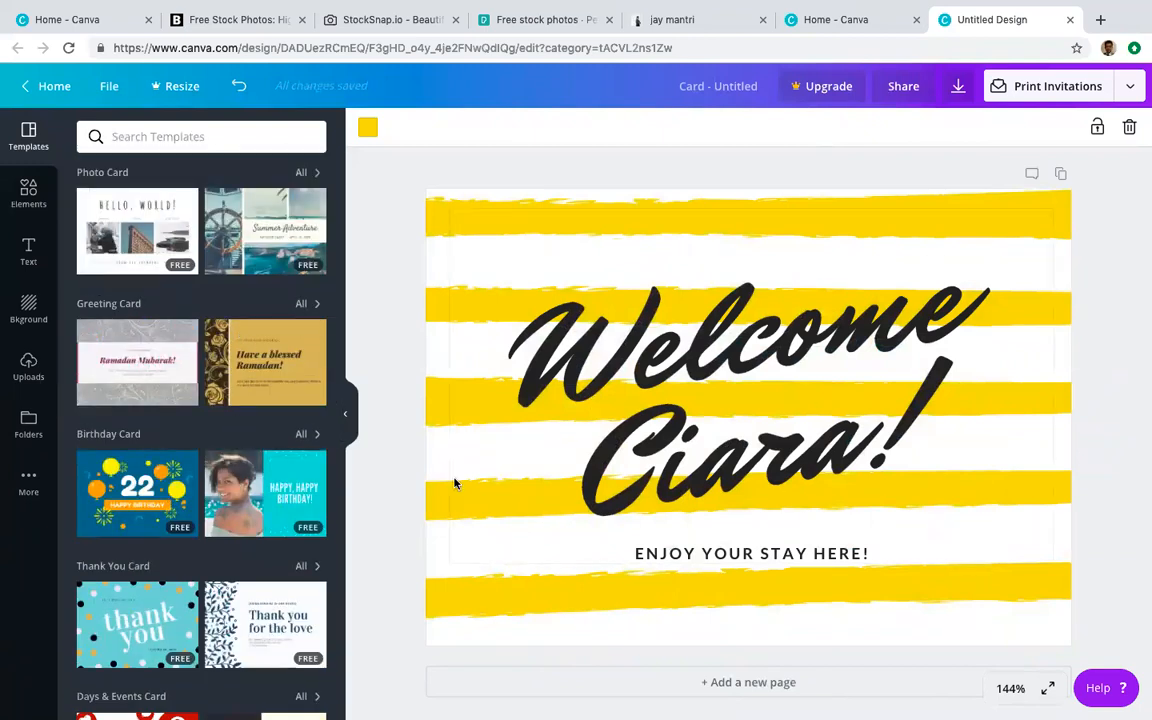
{"action": "left_click", "coordinate": [1052, 214]}
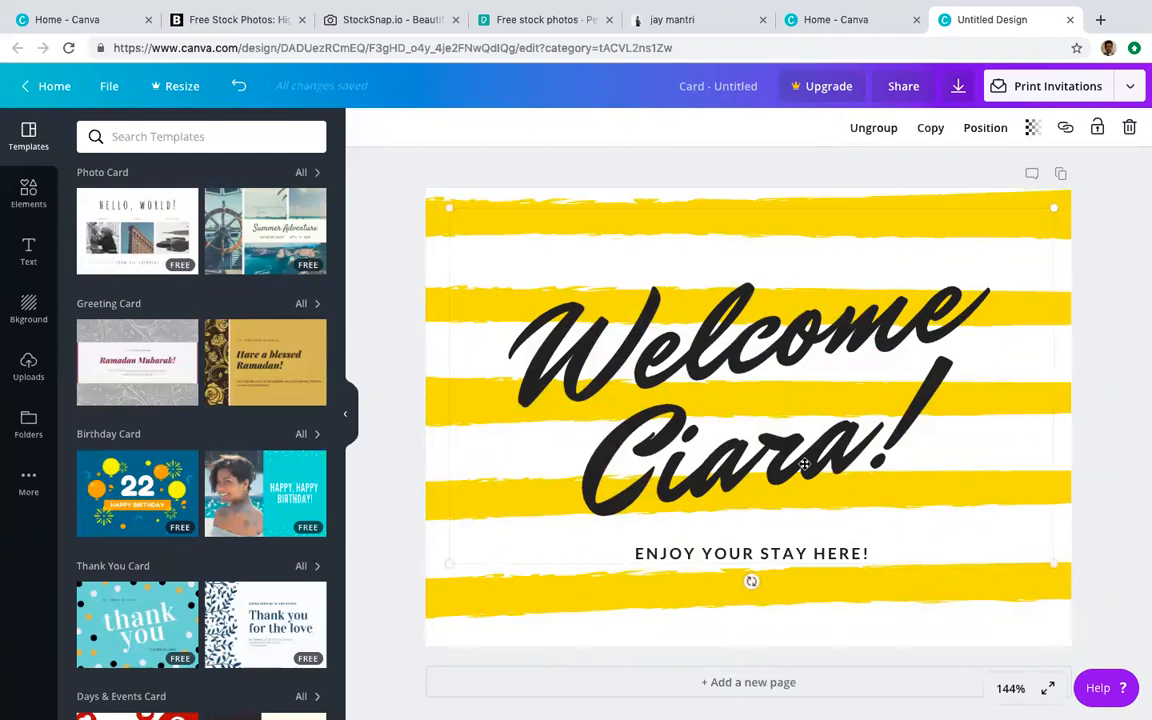
{"action": "left_click", "coordinate": [1041, 199]}
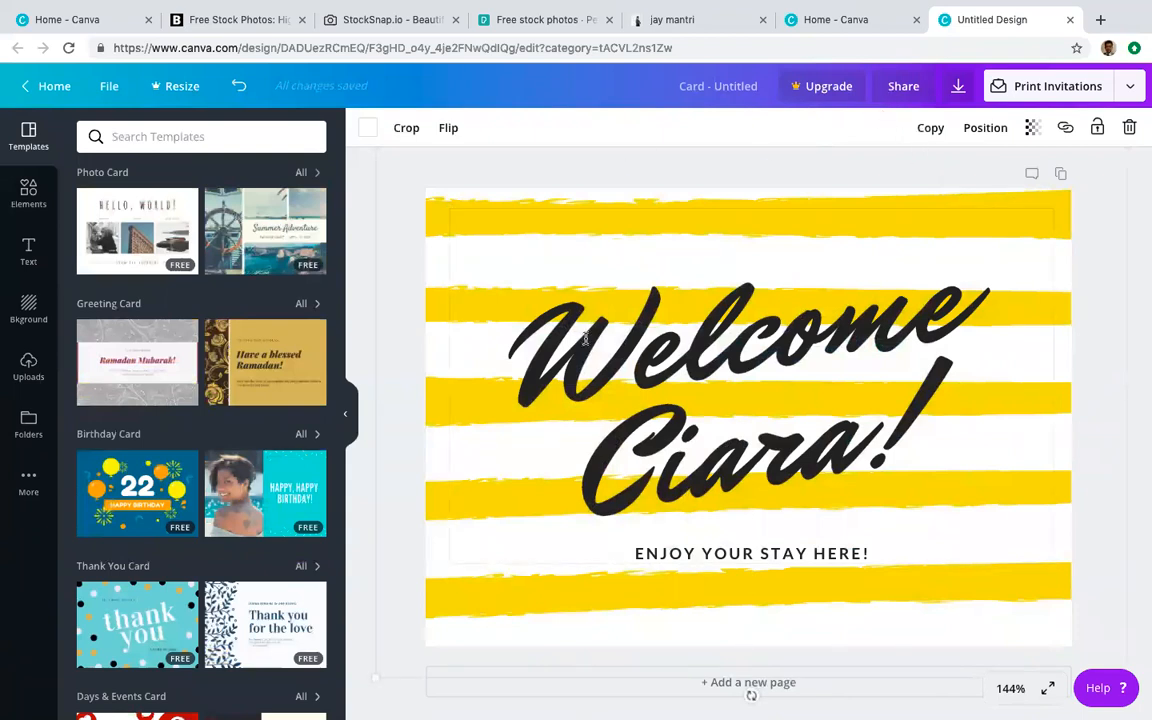
{"action": "left_click", "coordinate": [749, 251]}
{"action": "left_click_drag", "start_coordinate": [532, 362], "coordinate": [936, 470]}
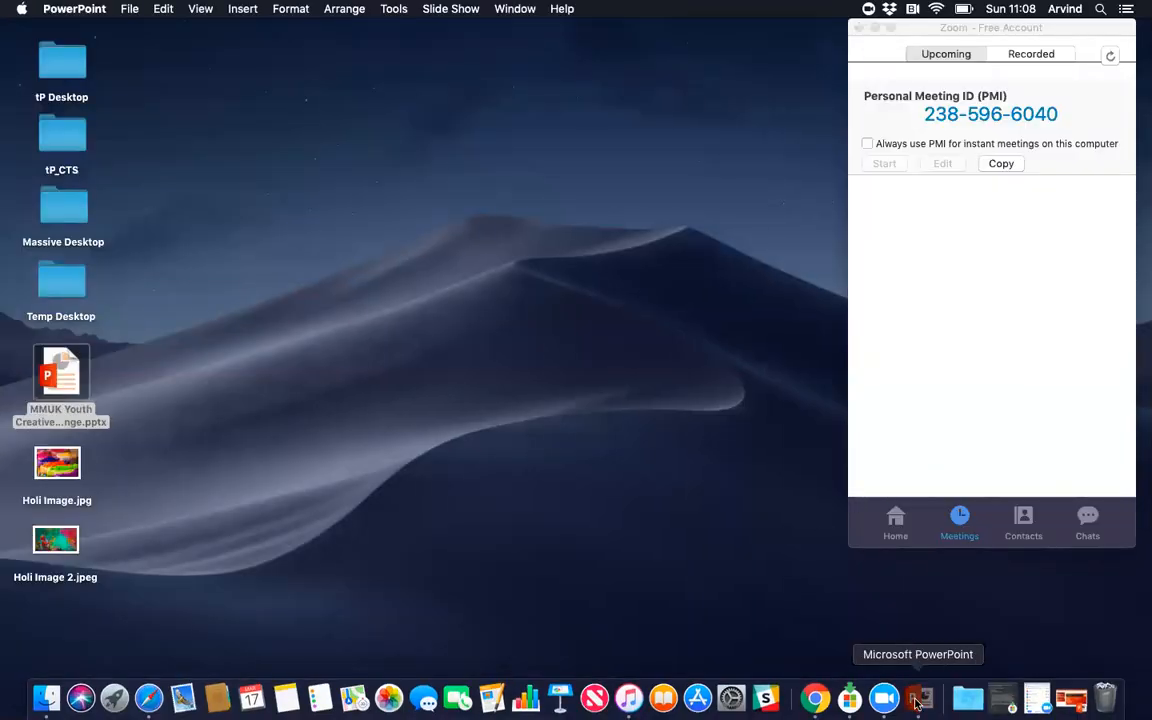
Step: Copy the greeting from the PowerPoint slide, paste it over the heading, then undo it
{"action": "left_click", "coordinate": [940, 697]}
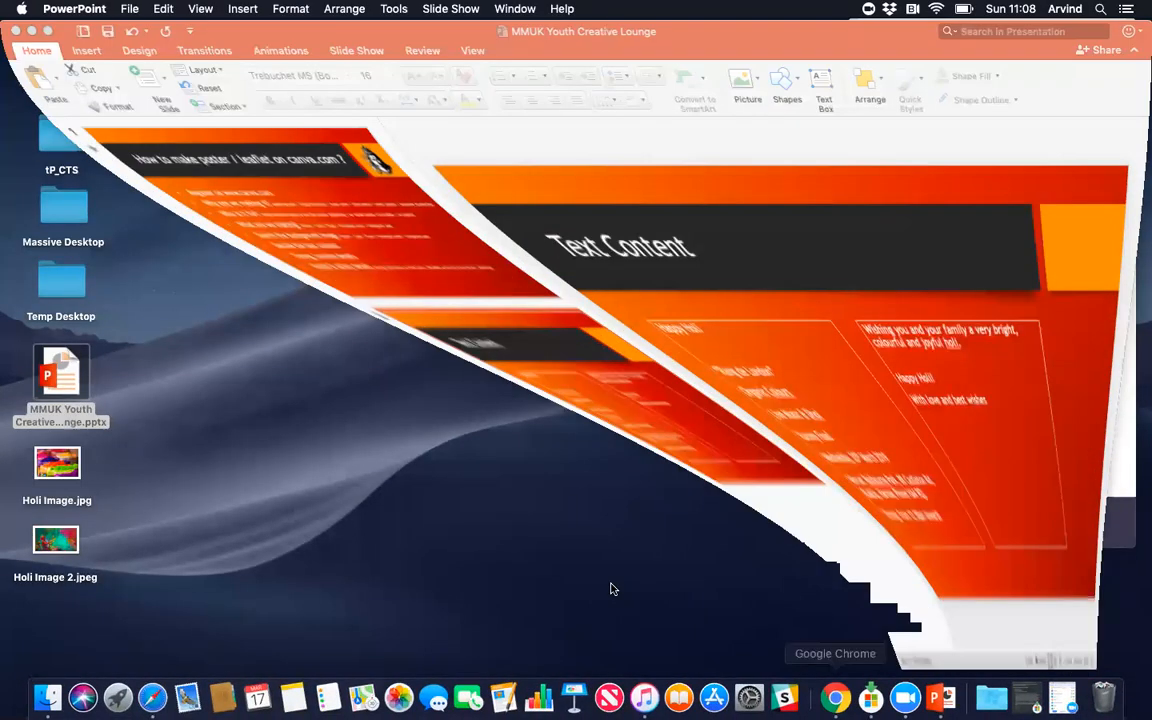
{"action": "left_click_drag", "start_coordinate": [888, 399], "coordinate": [794, 400]}
{"action": "left_click_drag", "start_coordinate": [758, 352], "coordinate": [736, 326]}
{"action": "key", "text": "ctrl+Right"}
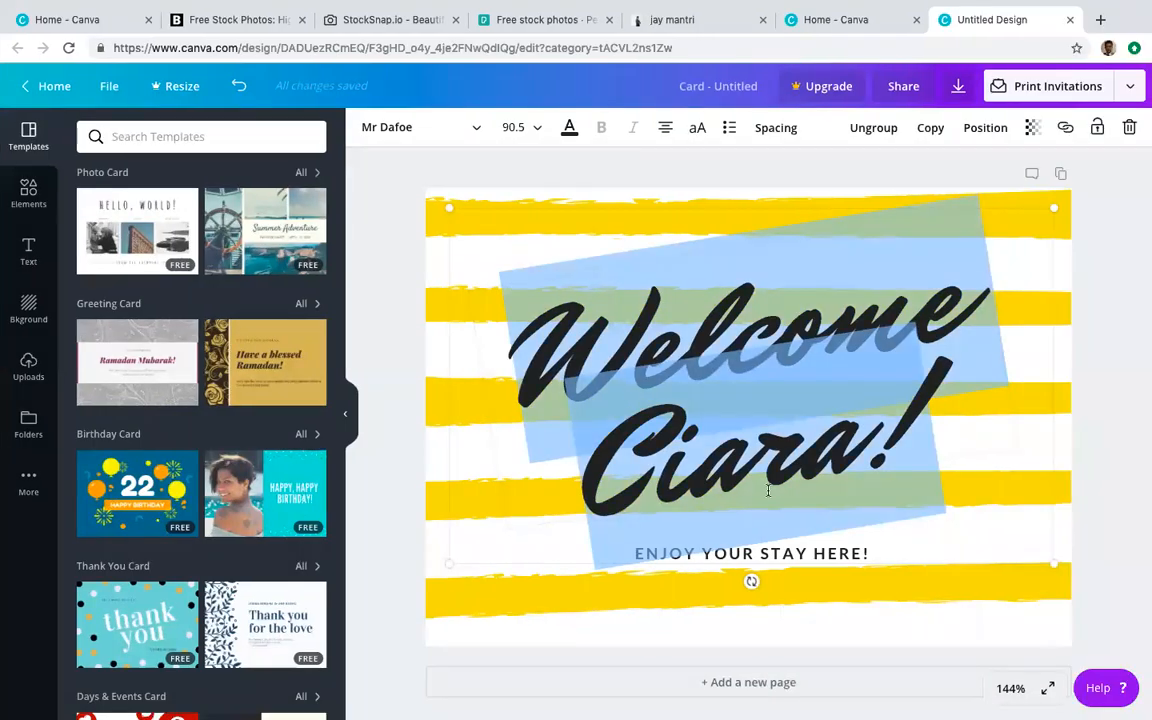
{"action": "key", "text": "super+v"}
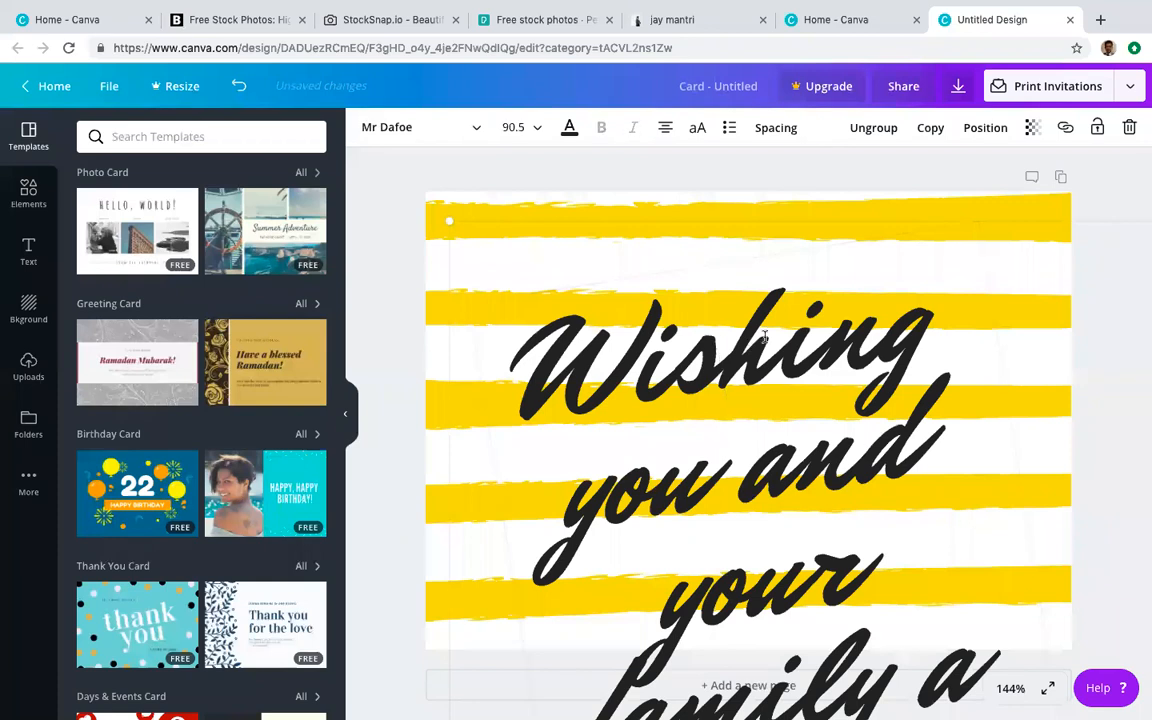
{"action": "left_click", "coordinate": [737, 431]}
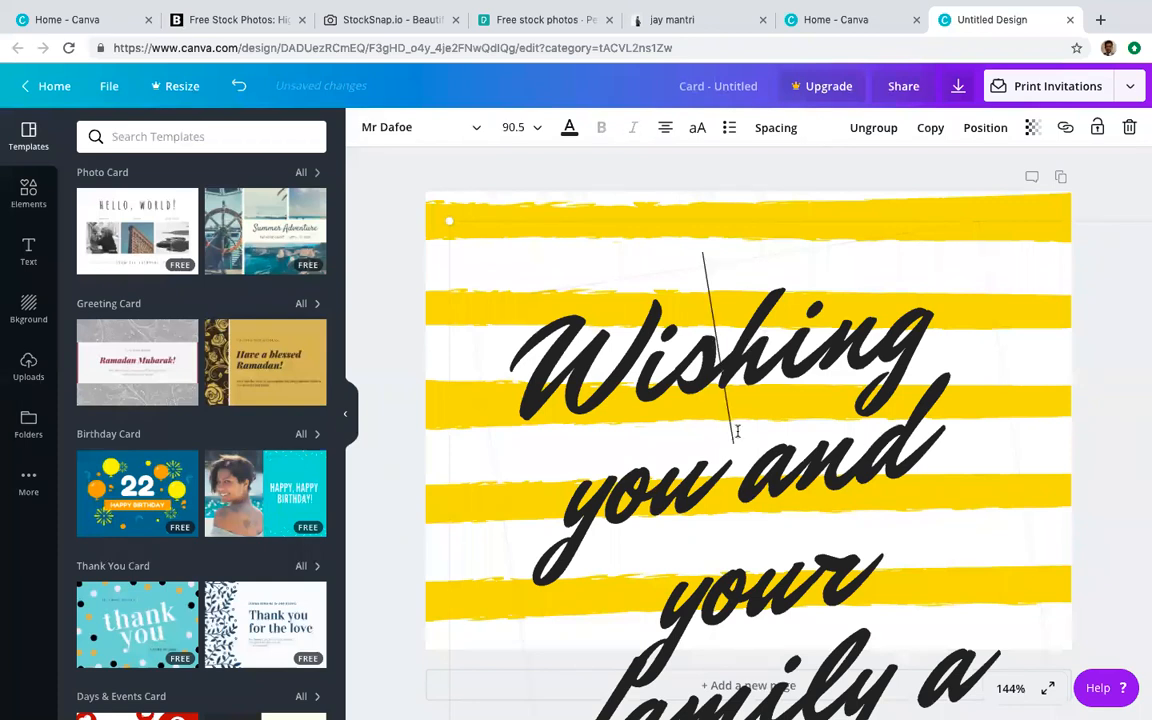
{"action": "left_click", "coordinate": [401, 437]}
{"action": "key", "text": "ctrl+z"}
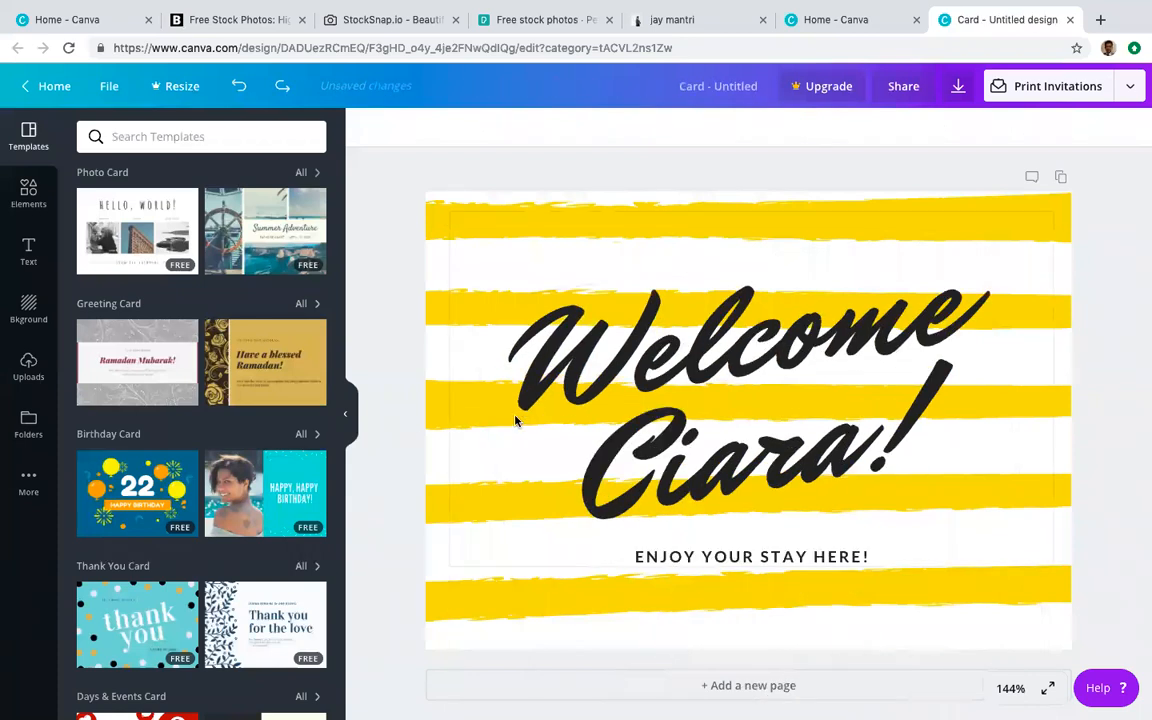
Step: Replace the Welcome Ciara! headline text with 'Happy Holi'
{"action": "left_click", "coordinate": [549, 376]}
{"action": "left_click_drag", "start_coordinate": [478, 333], "coordinate": [1016, 467]}
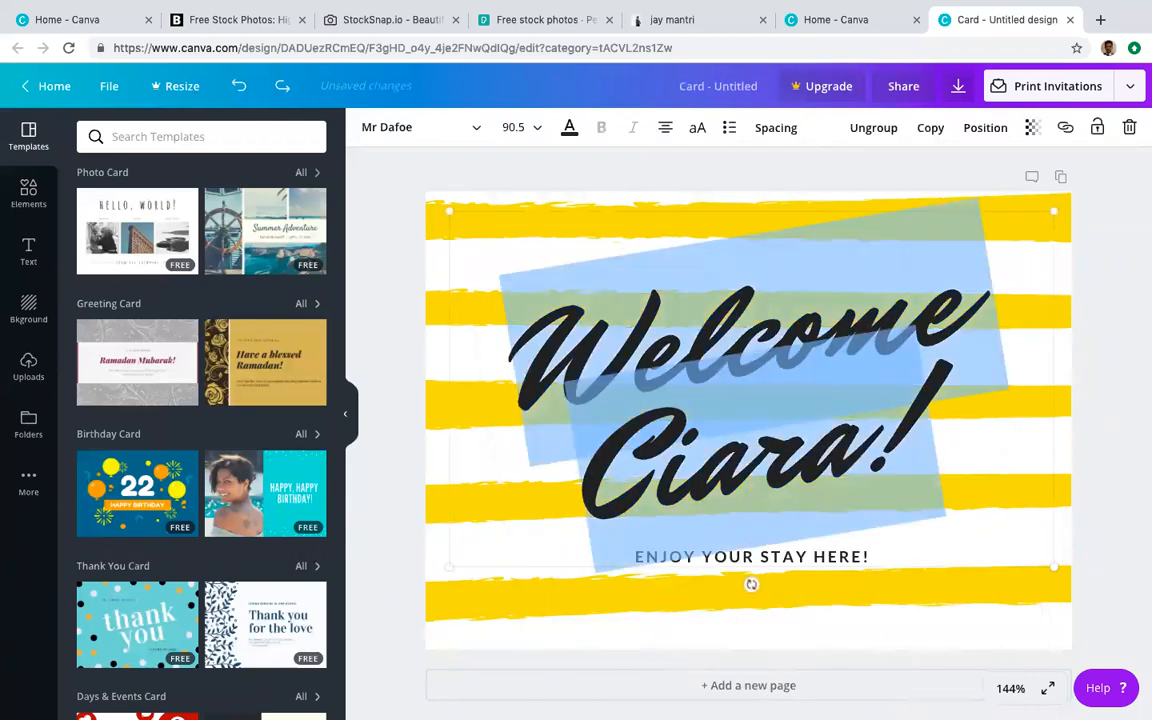
{"action": "type", "text": "Happy"}
{"action": "key", "text": "BackSpace"}
{"action": "key", "text": "BackSpace"}
{"action": "key", "text": "BackSpace"}
{"action": "key", "text": "BackSpace"}
{"action": "type", "text": "appy Holi"}
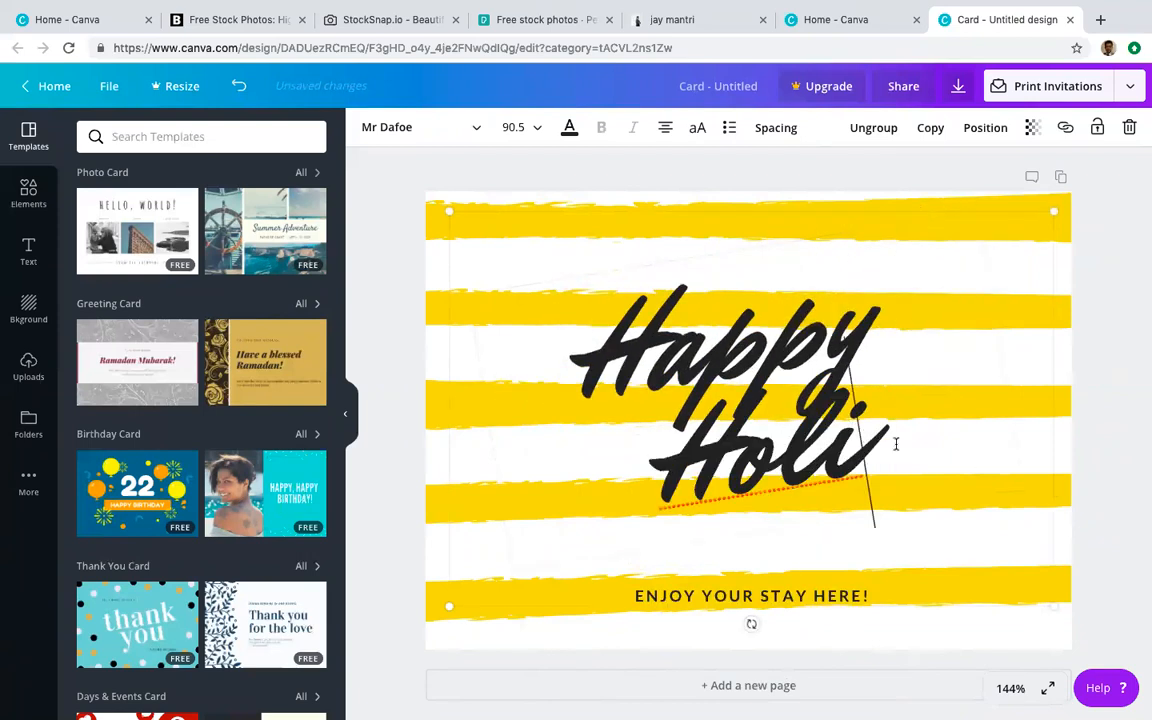
Step: Set the Happy Holi text to font size 800
{"action": "key", "text": "ctrl+a"}
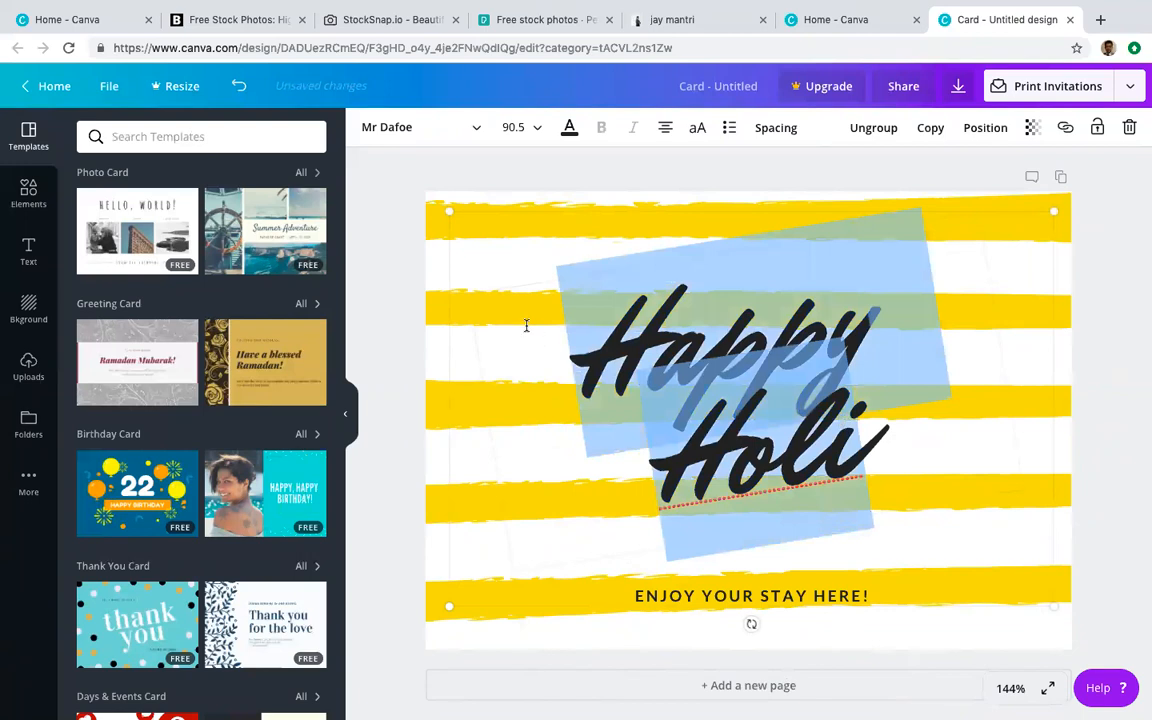
{"action": "left_click", "coordinate": [538, 128]}
{"action": "left_click", "coordinate": [515, 122]}
{"action": "left_click_drag", "start_coordinate": [523, 125], "coordinate": [458, 129]}
{"action": "type", "text": "800"}
{"action": "key", "text": "Return"}
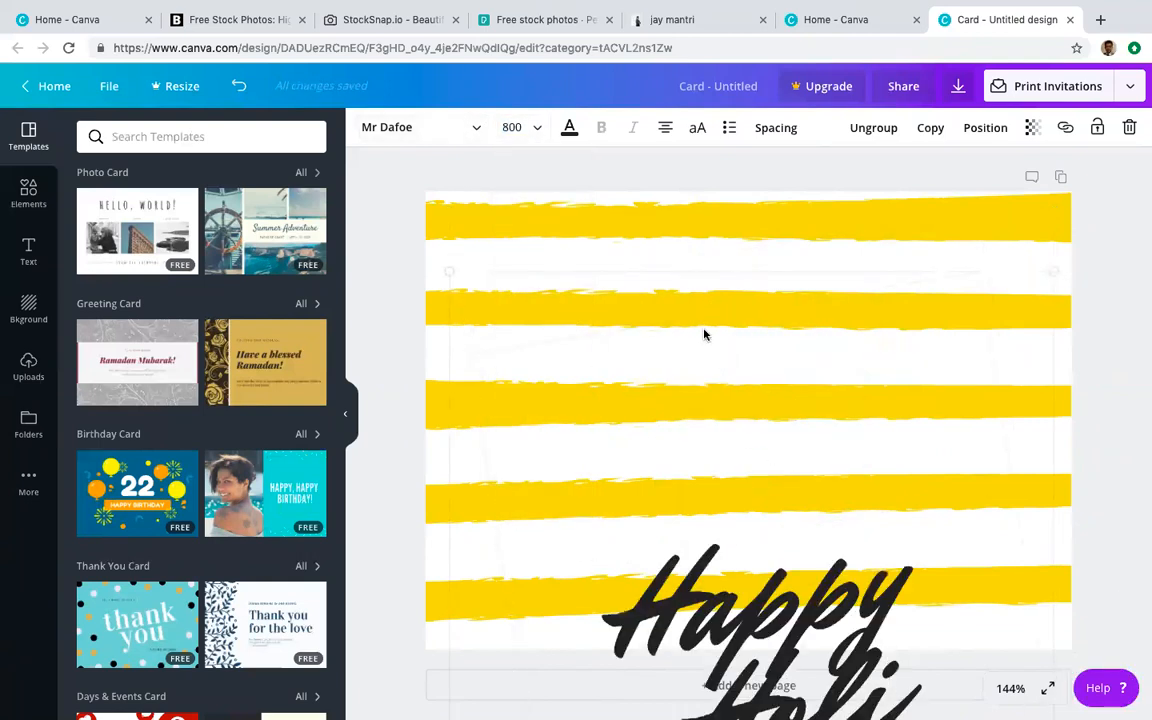
Step: Retype the headline as 'Happy Holi' and move it up on the card
{"action": "key", "text": "BackSpace"}
{"action": "key", "text": "BackSpace"}
{"action": "key", "text": "BackSpace"}
{"action": "key", "text": "BackSpace"}
{"action": "key", "text": "BackSpace"}
{"action": "key", "text": "BackSpace"}
{"action": "key", "text": "BackSpace"}
{"action": "key", "text": "BackSpace"}
{"action": "key", "text": "BackSpace"}
{"action": "key", "text": "BackSpace"}
{"action": "type", "text": "Hsppy"}
{"action": "left_click_drag", "start_coordinate": [808, 525], "coordinate": [803, 468]}
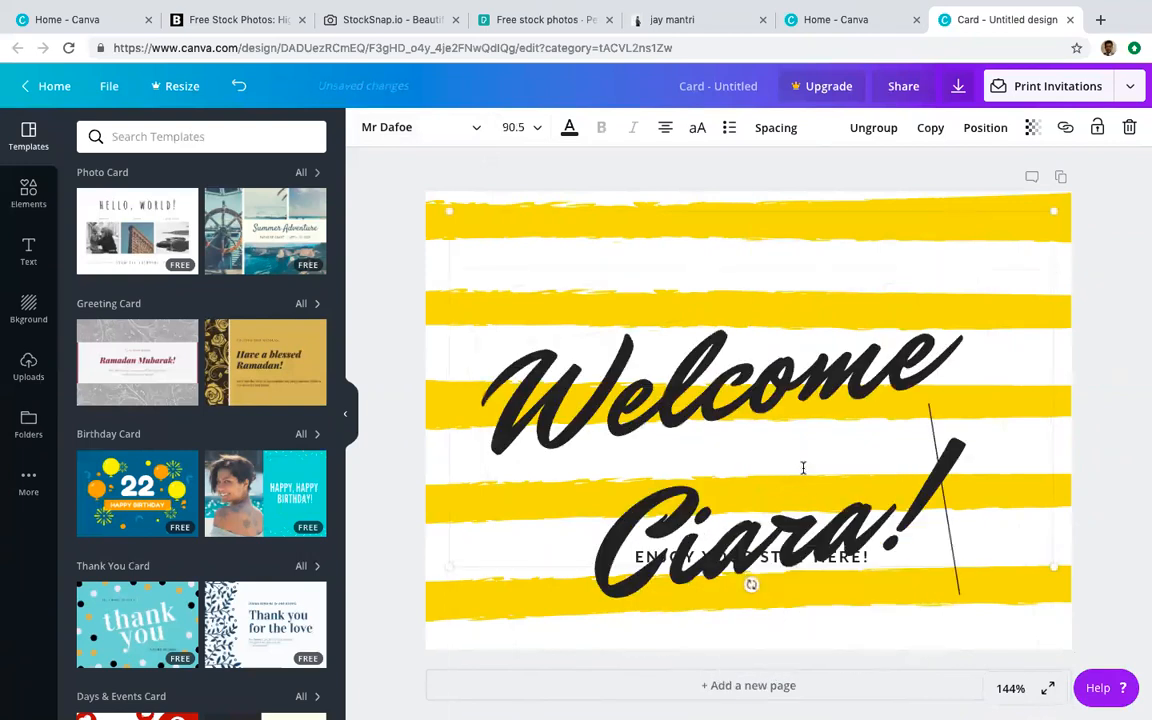
{"action": "key", "text": "BackSpace"}
{"action": "key", "text": "BackSpace"}
{"action": "key", "text": "BackSpace"}
{"action": "key", "text": "BackSpace"}
{"action": "type", "text": "appy Holi"}
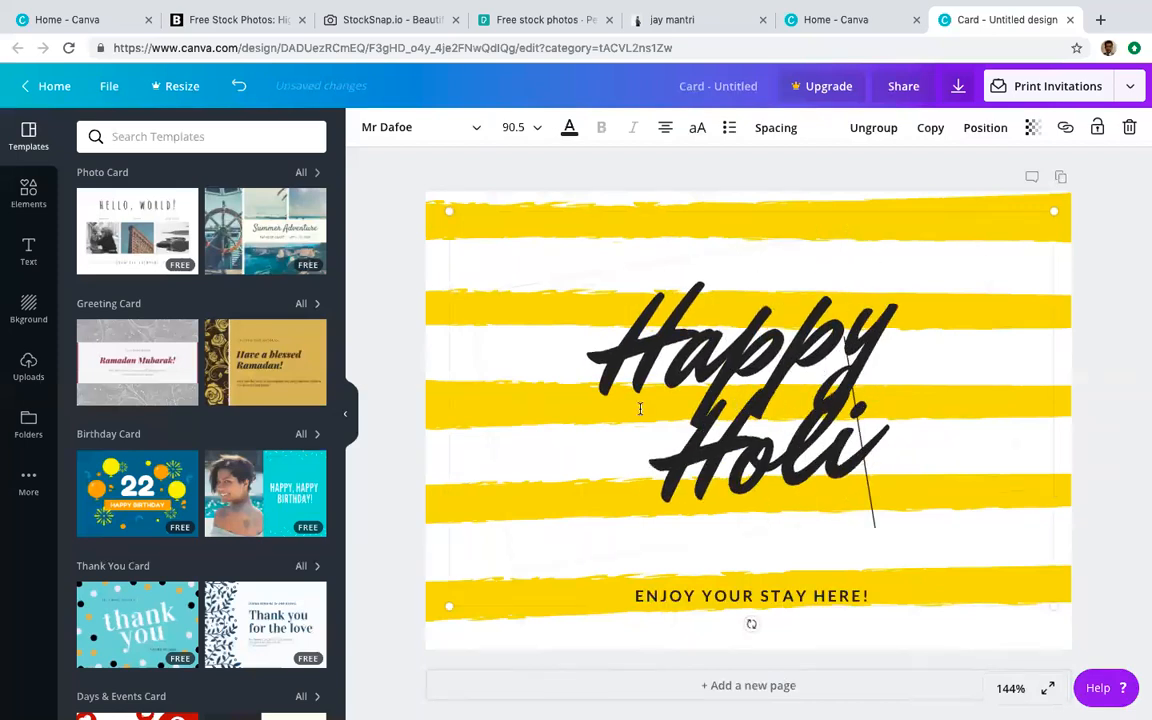
Step: Select both lines of Happy Holi and set the font size to 88
{"action": "left_click_drag", "start_coordinate": [861, 460], "coordinate": [574, 354]}
{"action": "left_click", "coordinate": [538, 133]}
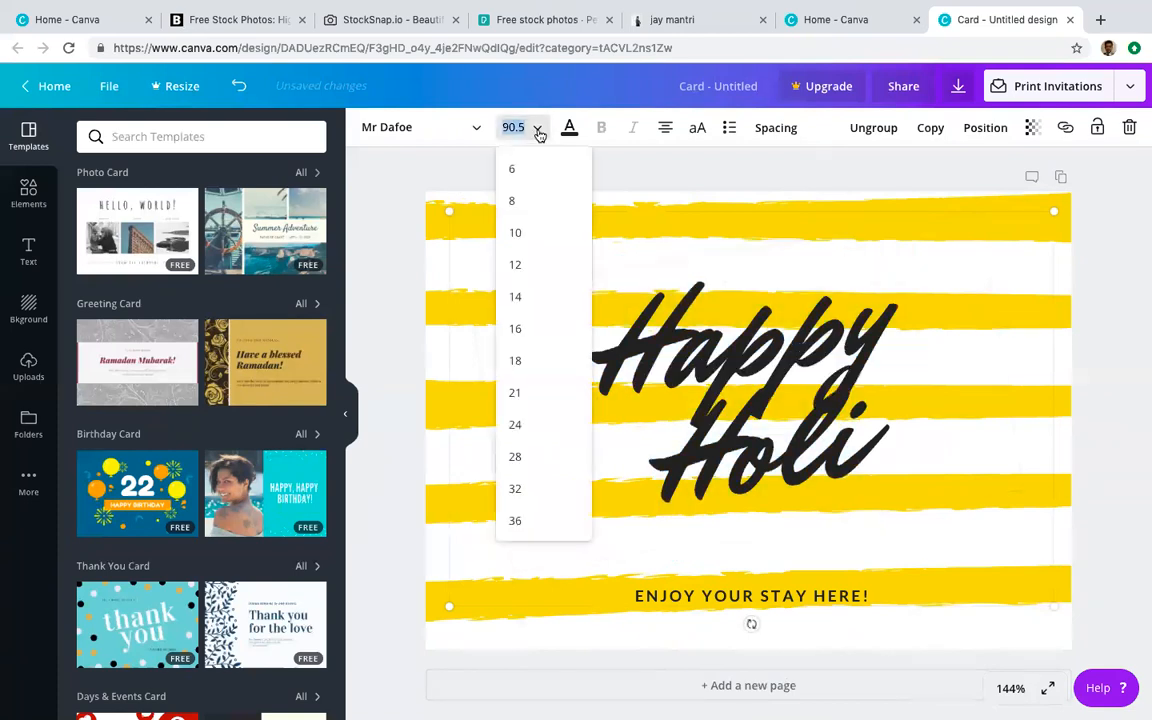
{"action": "scroll", "coordinate": [524, 505], "scroll_direction": "down", "scroll_amount": 3}
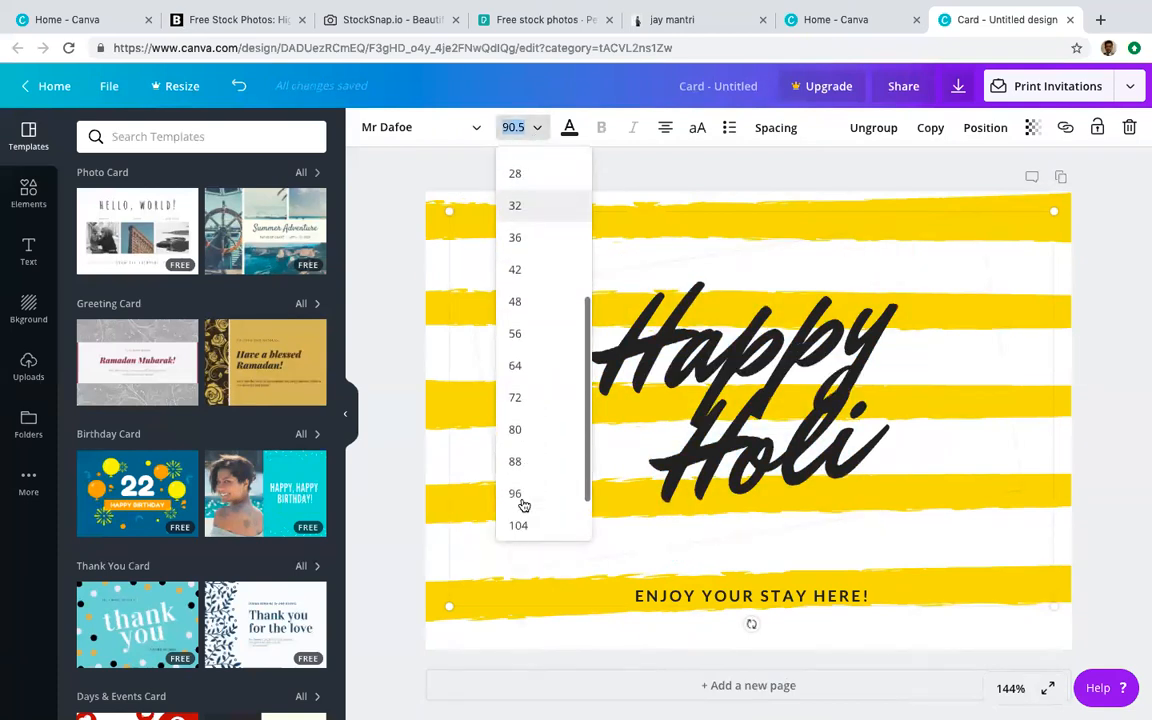
{"action": "left_click", "coordinate": [517, 428]}
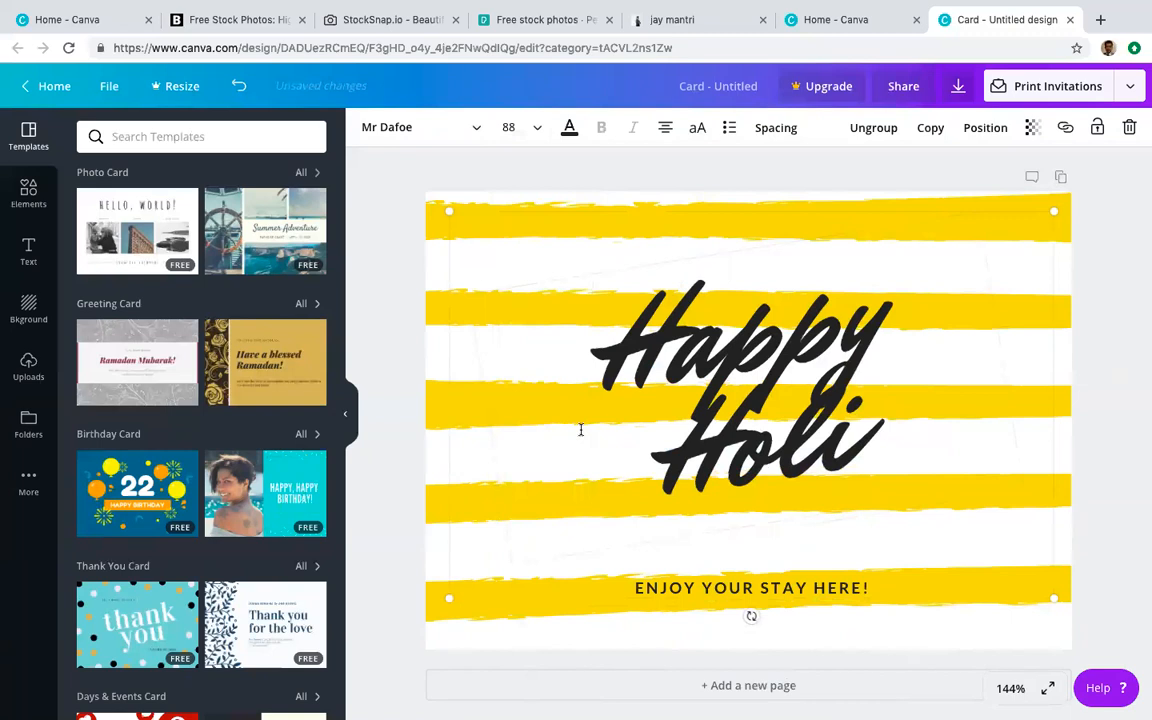
{"action": "left_click", "coordinate": [569, 131]}
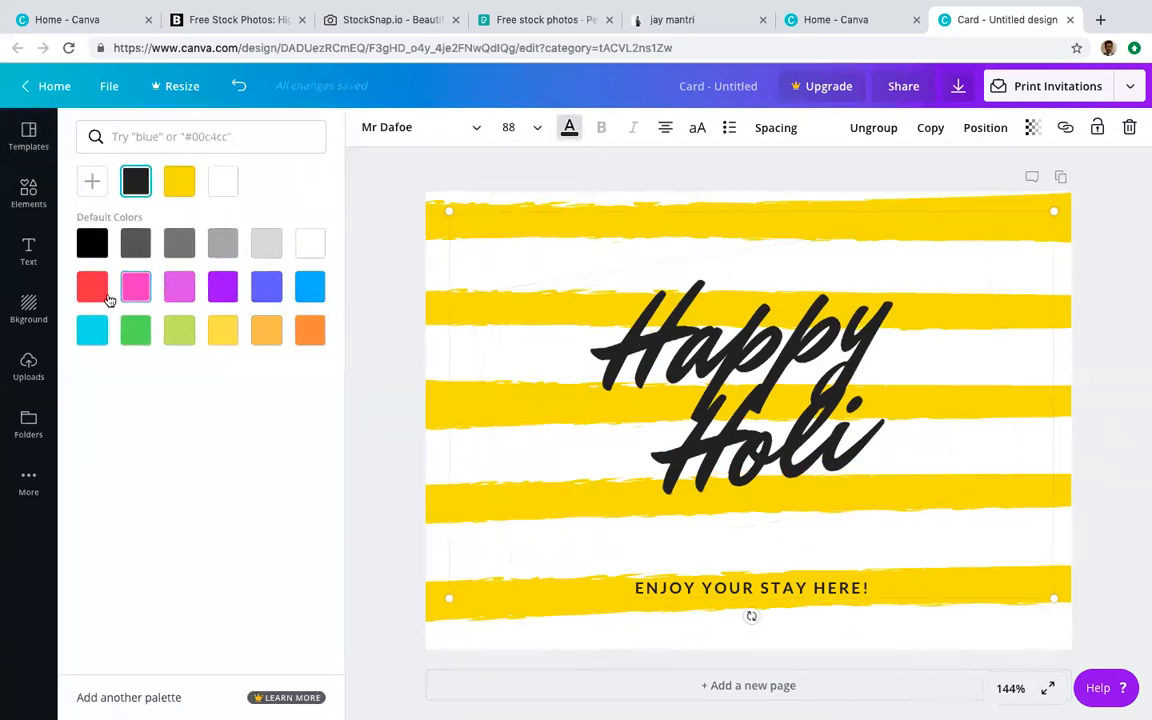
Step: Try red and then white for the headline, then undo the recent edits
{"action": "left_click", "coordinate": [92, 287]}
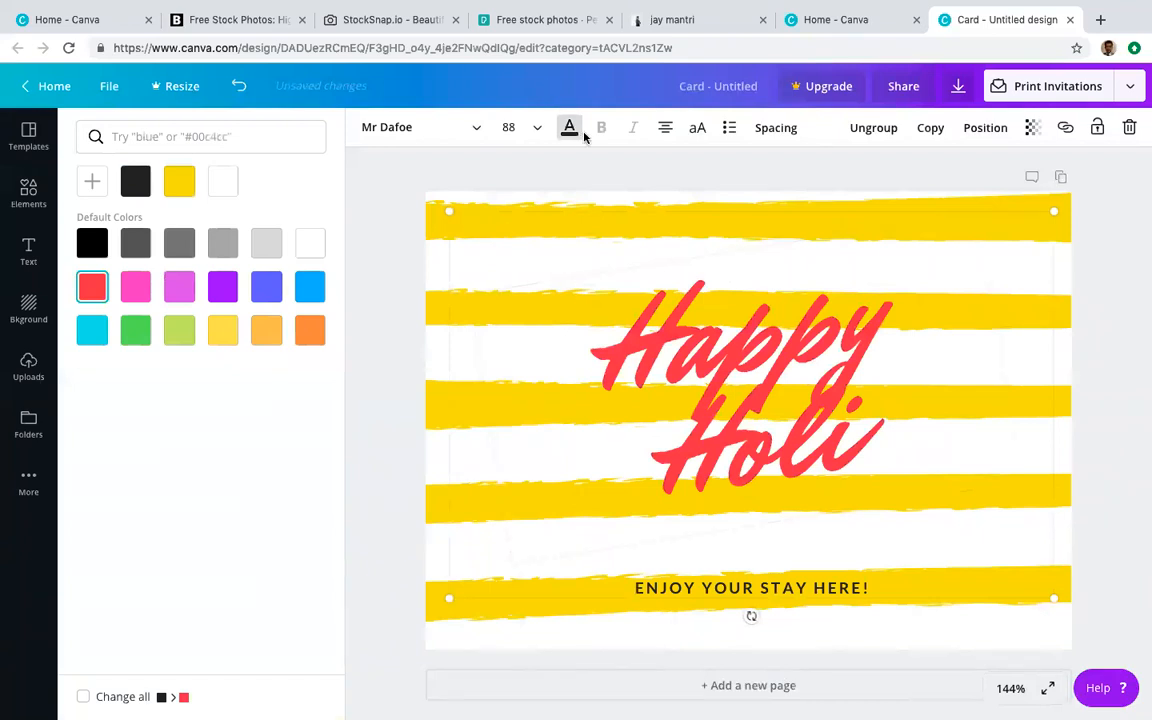
{"action": "left_click", "coordinate": [576, 129]}
{"action": "left_click", "coordinate": [576, 129]}
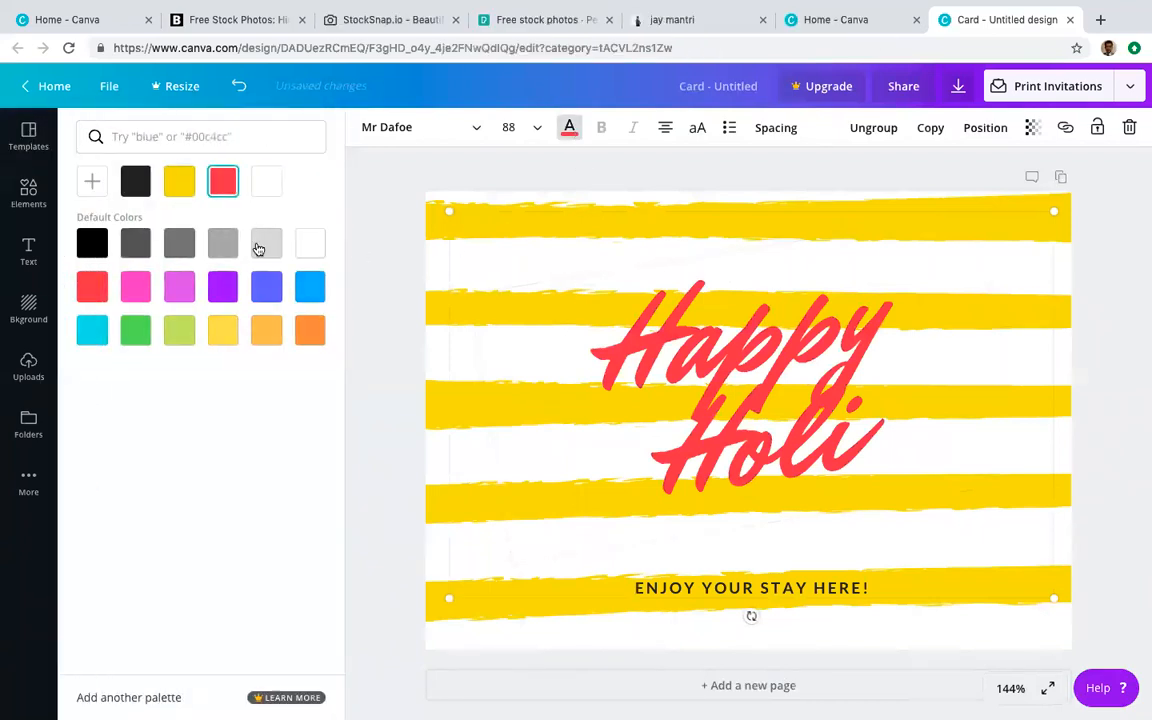
{"action": "left_click", "coordinate": [313, 243]}
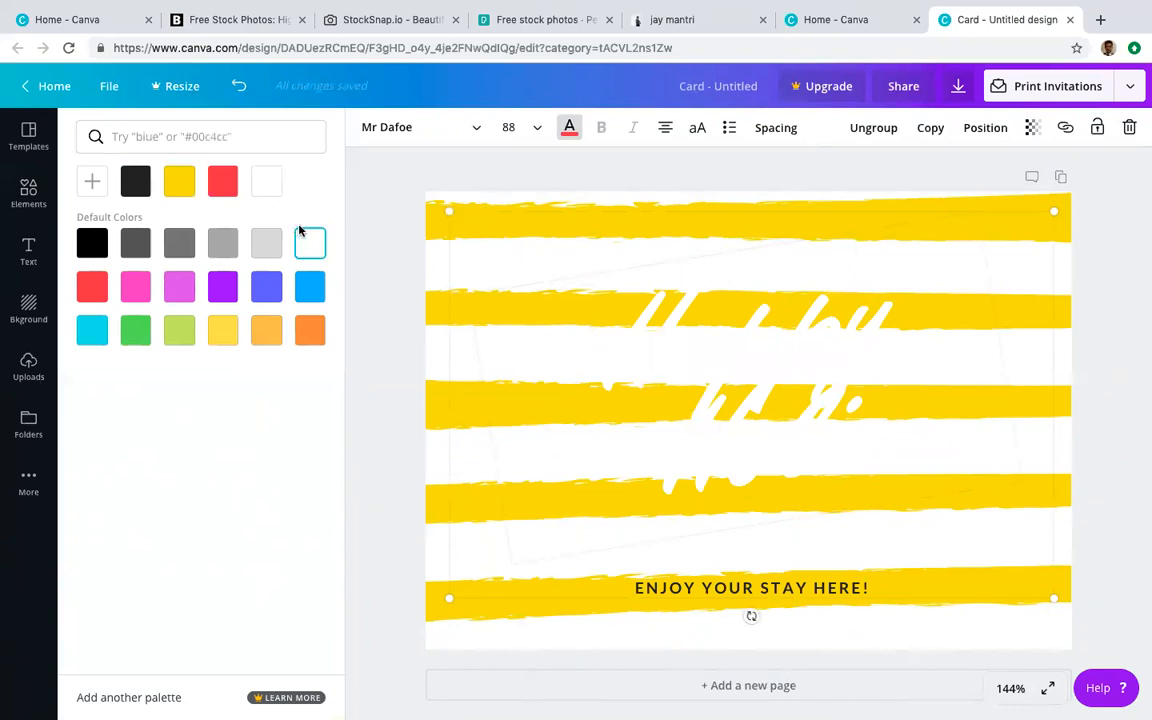
{"action": "key", "text": "super+z"}
{"action": "key", "text": "super+z"}
{"action": "key", "text": "super+z"}
Step: Retype the Welcome Ciara! headline as 'Happy Holi' and select the whole text
{"action": "left_click", "coordinate": [614, 416]}
{"action": "left_click_drag", "start_coordinate": [494, 418], "coordinate": [915, 551]}
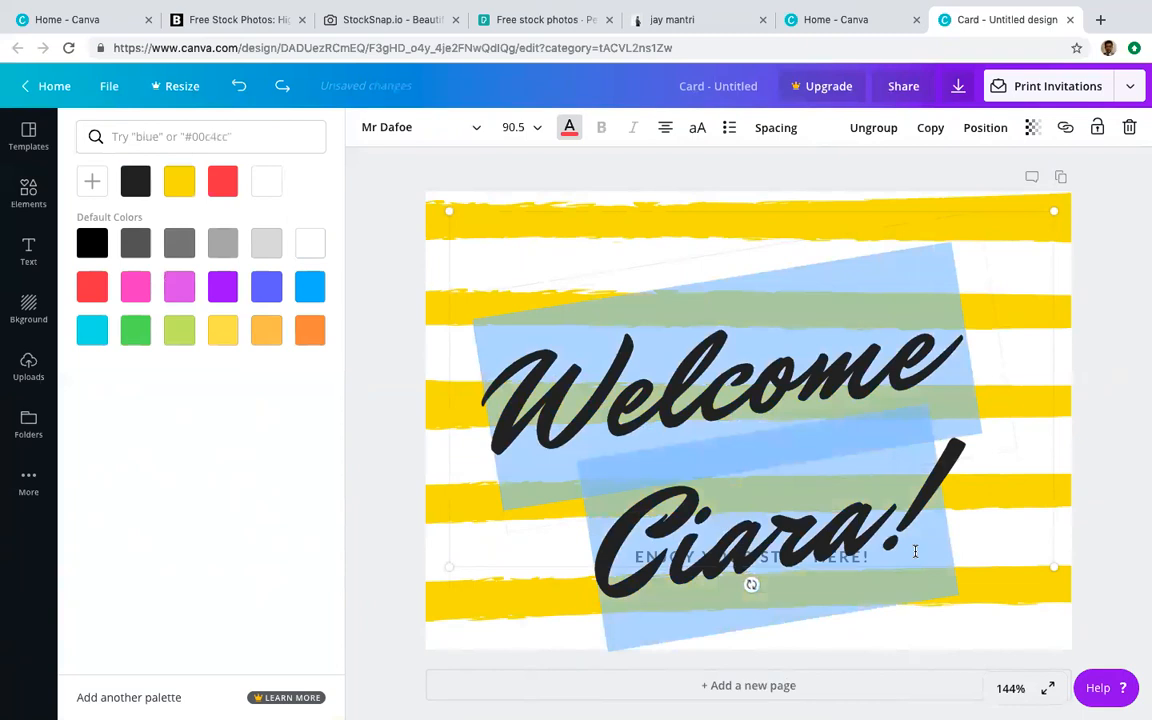
{"action": "type", "text": "Happy H"}
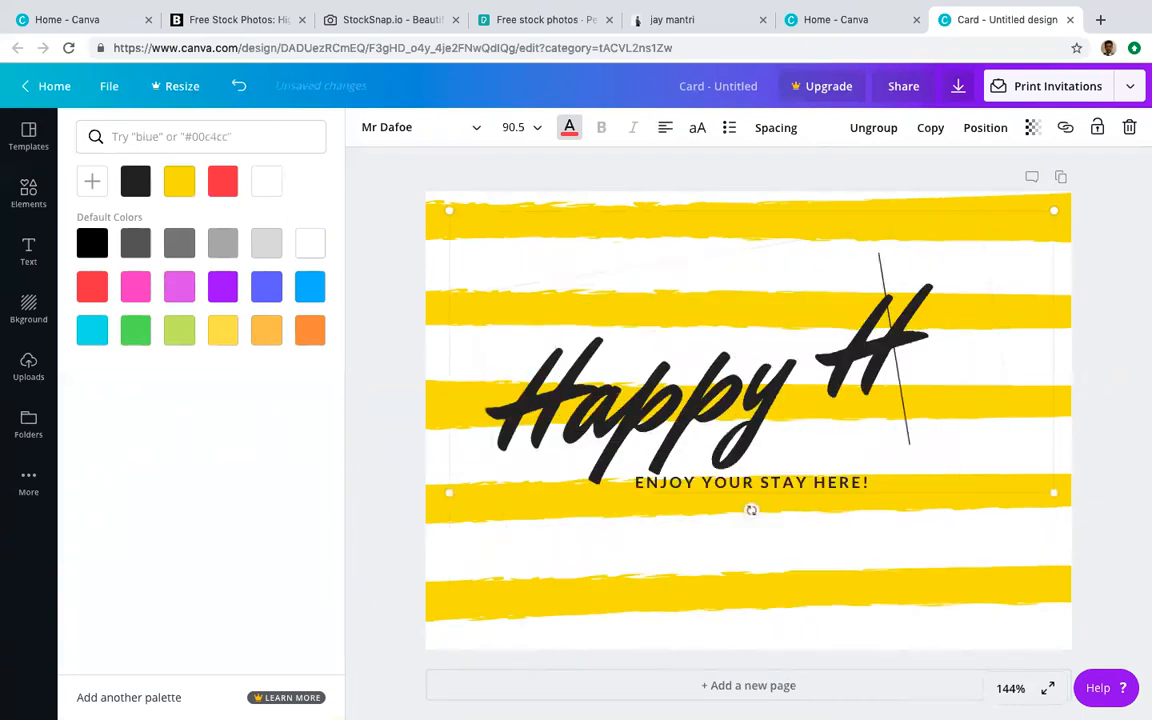
{"action": "type", "text": "oli"}
{"action": "left_click_drag", "start_coordinate": [784, 570], "coordinate": [515, 407]}
{"action": "left_click", "coordinate": [569, 131]}
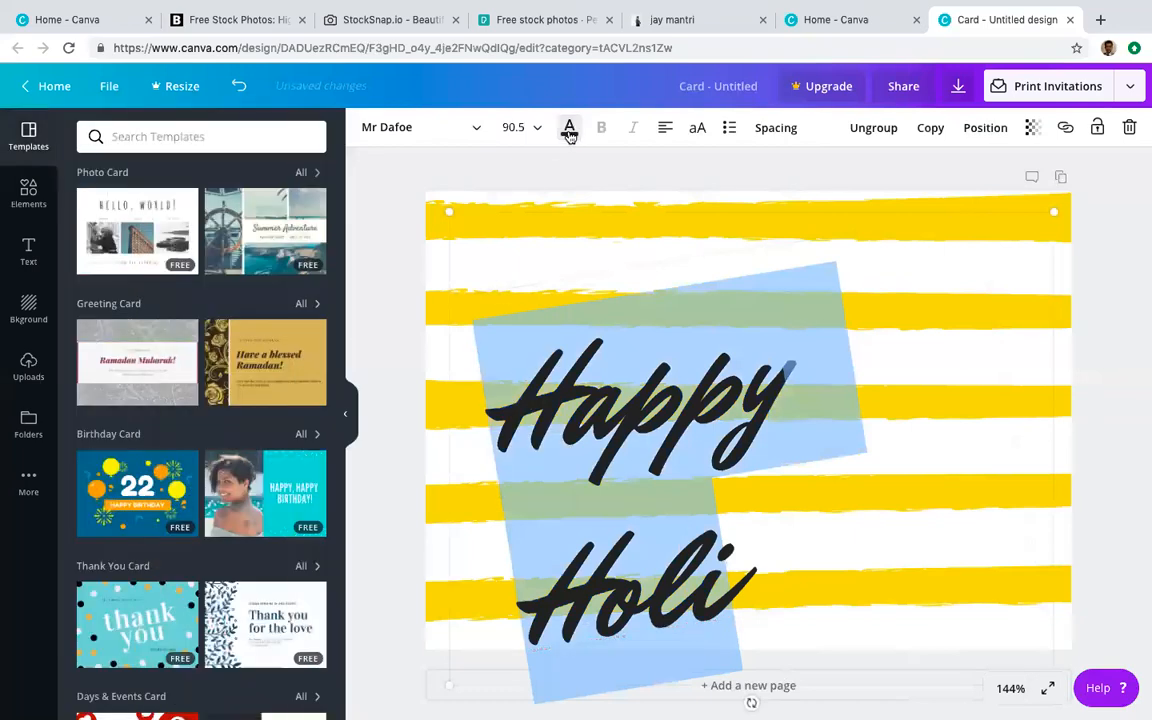
{"action": "left_click", "coordinate": [550, 362]}
{"action": "right_click", "coordinate": [518, 392]}
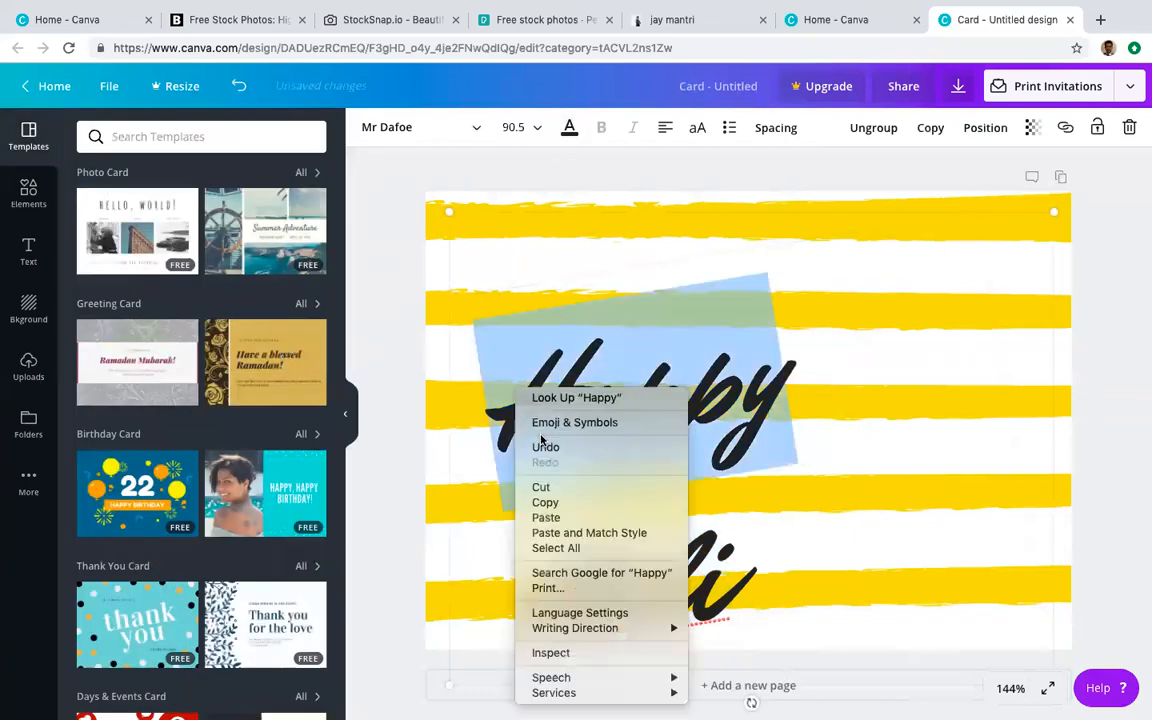
{"action": "left_click", "coordinate": [757, 596]}
{"action": "left_click_drag", "start_coordinate": [755, 596], "coordinate": [513, 394]}
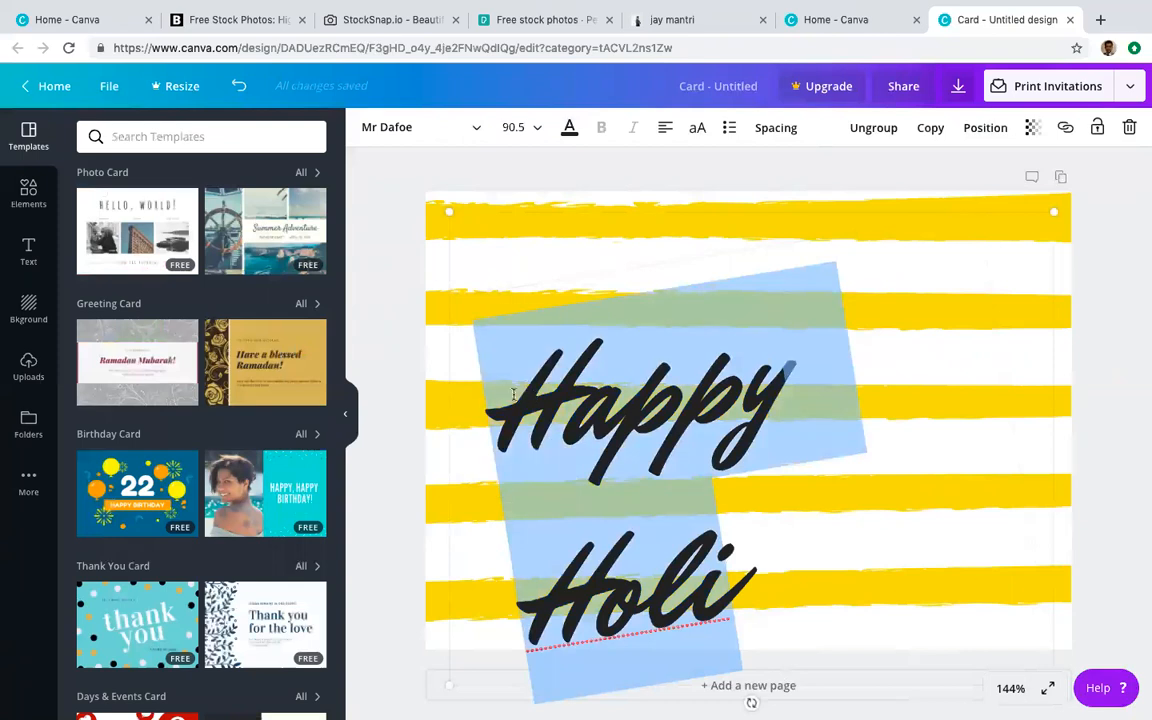
Step: Colour the Happy Holi headline red and centre-align it
{"action": "left_click", "coordinate": [570, 128]}
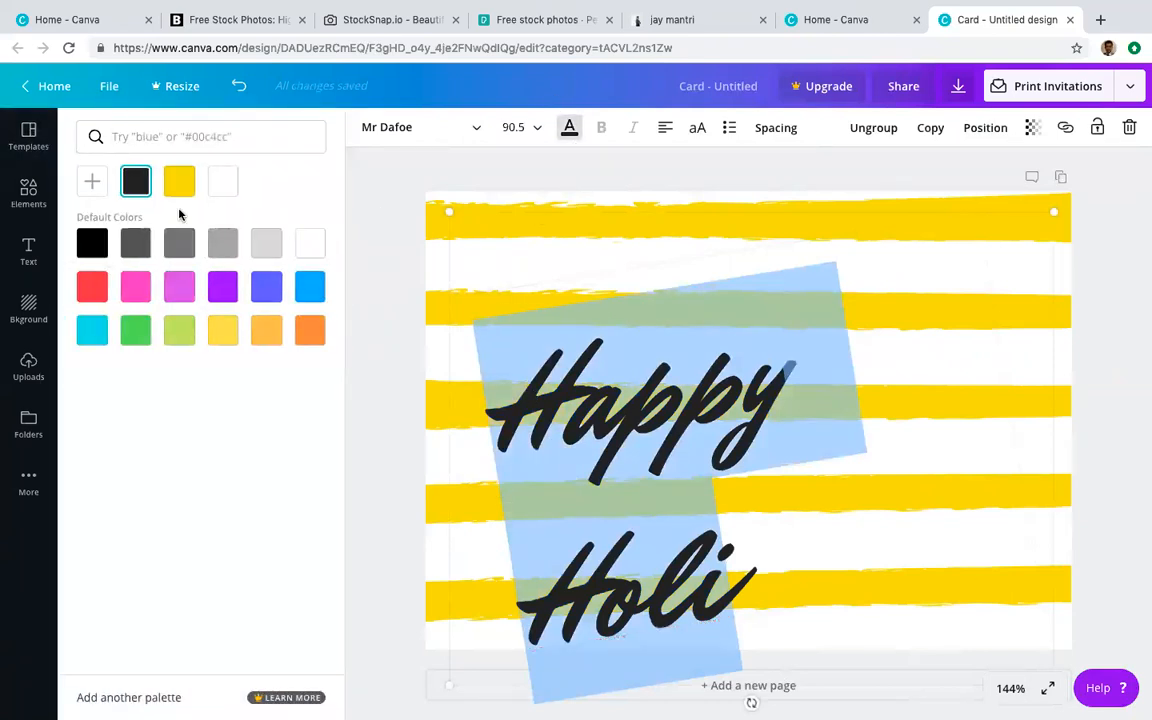
{"action": "left_click", "coordinate": [91, 288]}
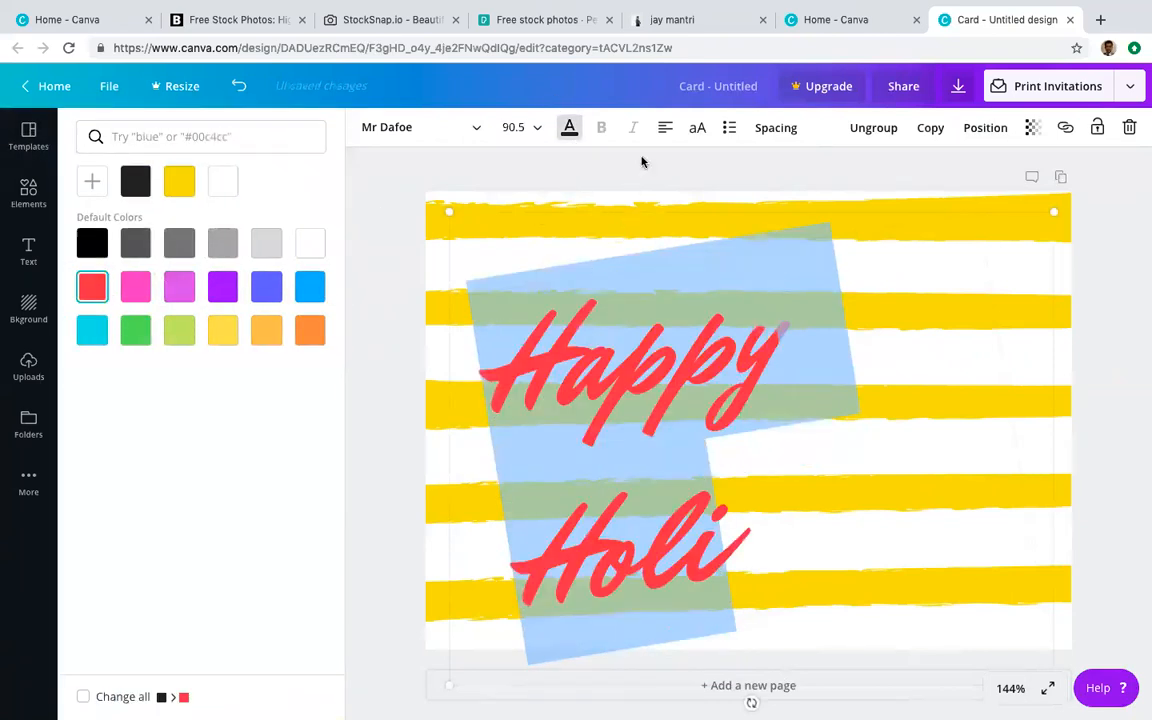
{"action": "left_click", "coordinate": [666, 128]}
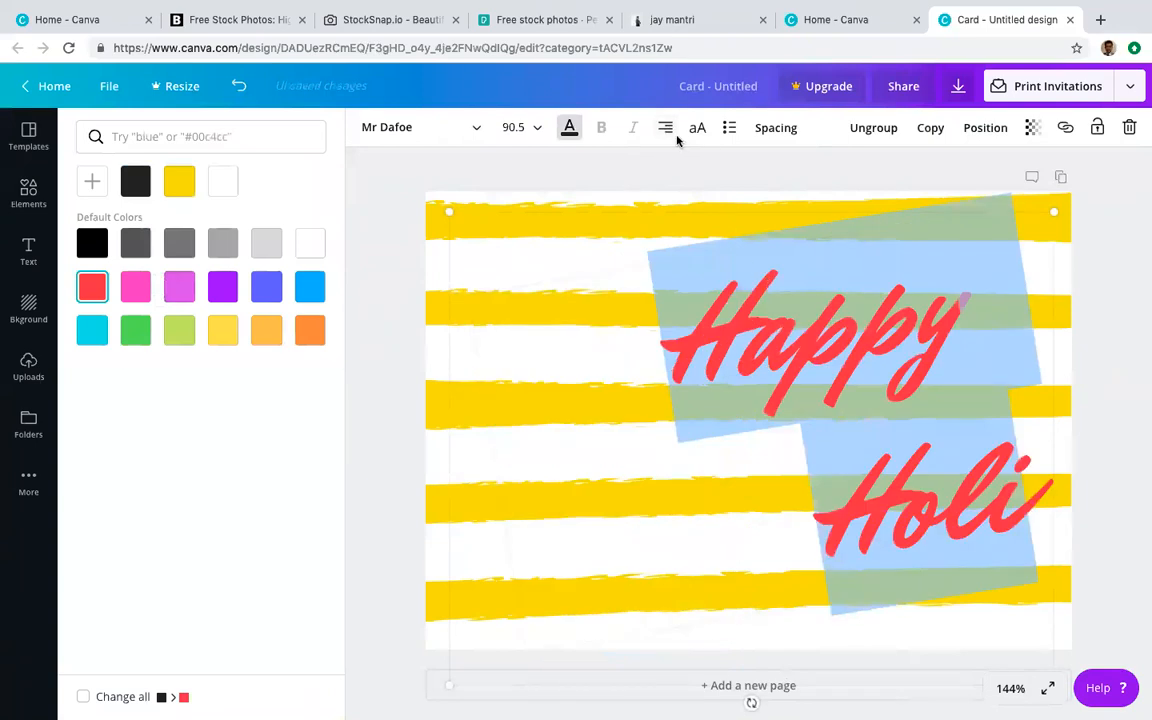
{"action": "left_click", "coordinate": [666, 128]}
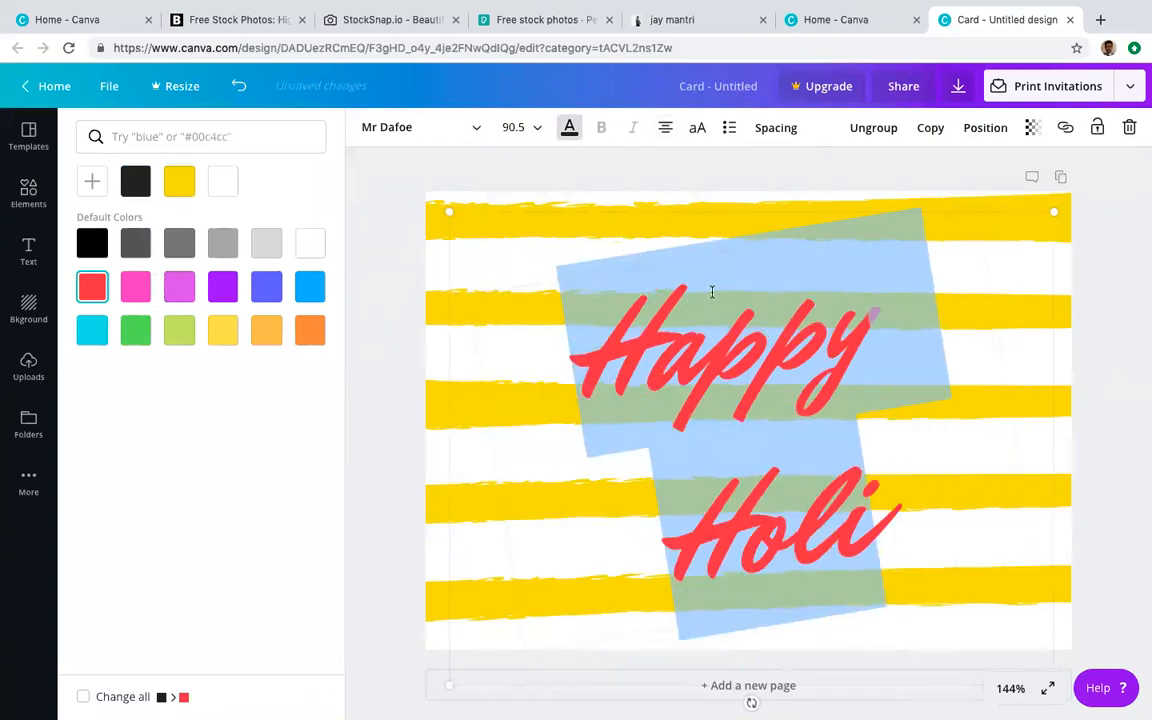
{"action": "left_click", "coordinate": [683, 177]}
{"action": "left_click", "coordinate": [759, 527]}
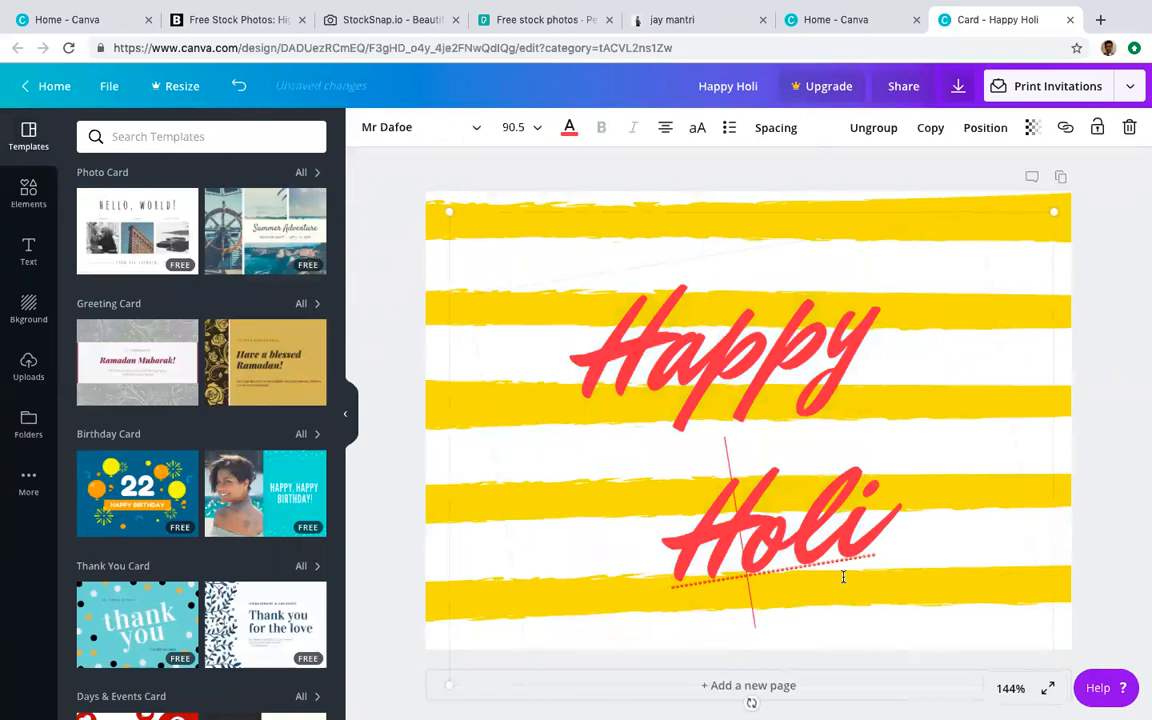
{"action": "left_click_drag", "start_coordinate": [884, 521], "coordinate": [603, 363]}
Step: Upload Holi Image 2.jpeg from the computer into Canva
{"action": "left_click", "coordinate": [511, 200]}
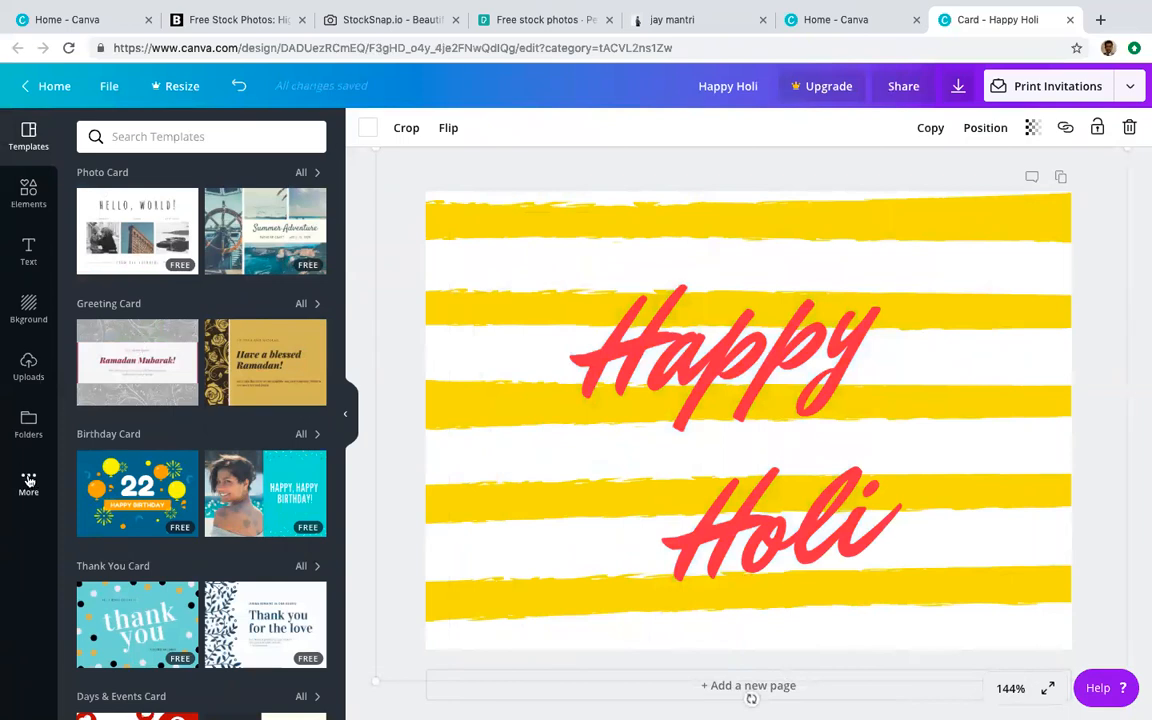
{"action": "left_click", "coordinate": [28, 368]}
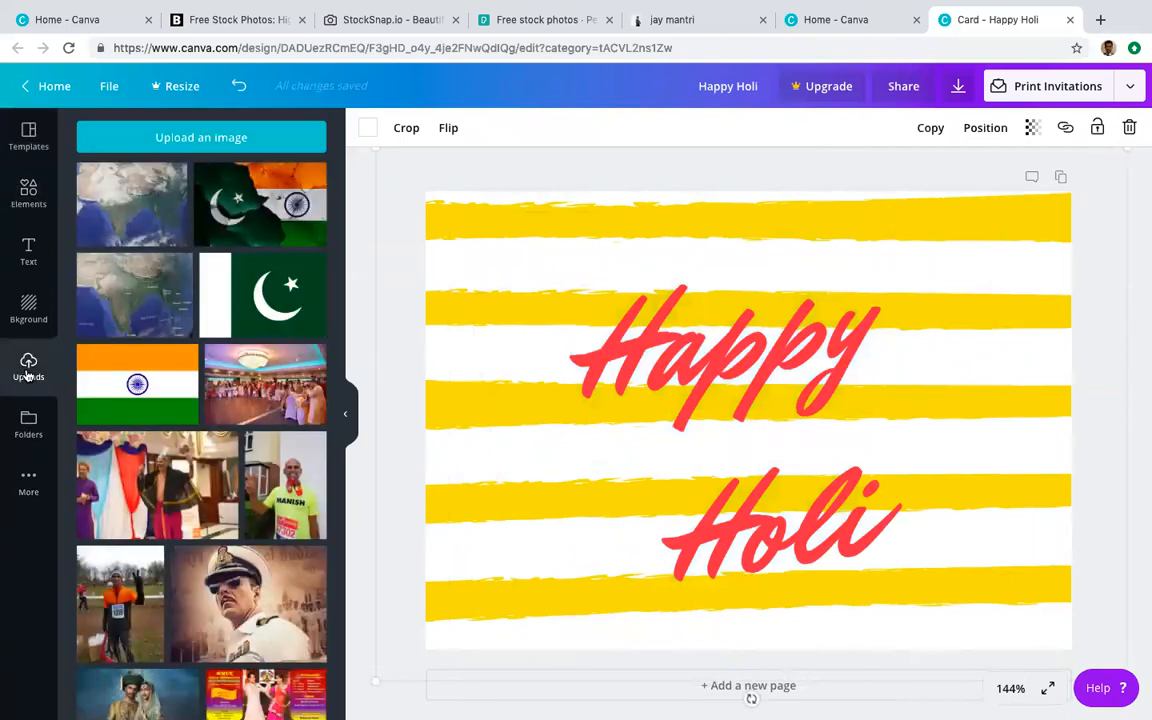
{"action": "left_click", "coordinate": [168, 136]}
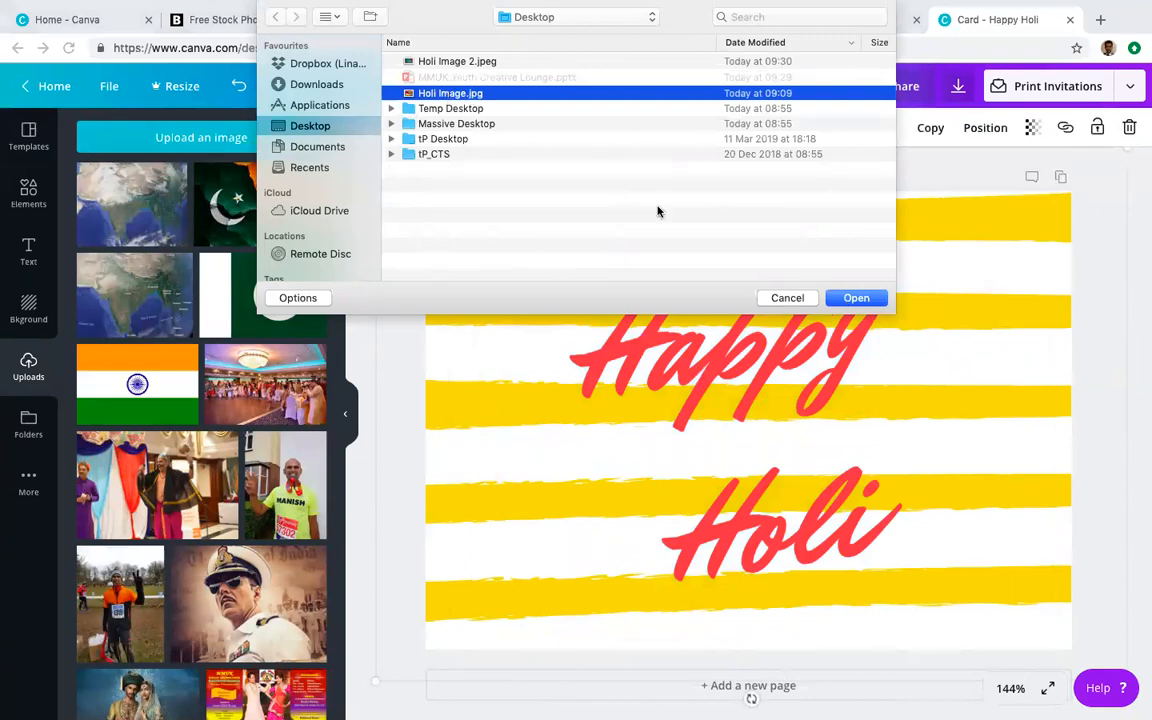
{"action": "key", "text": "Up"}
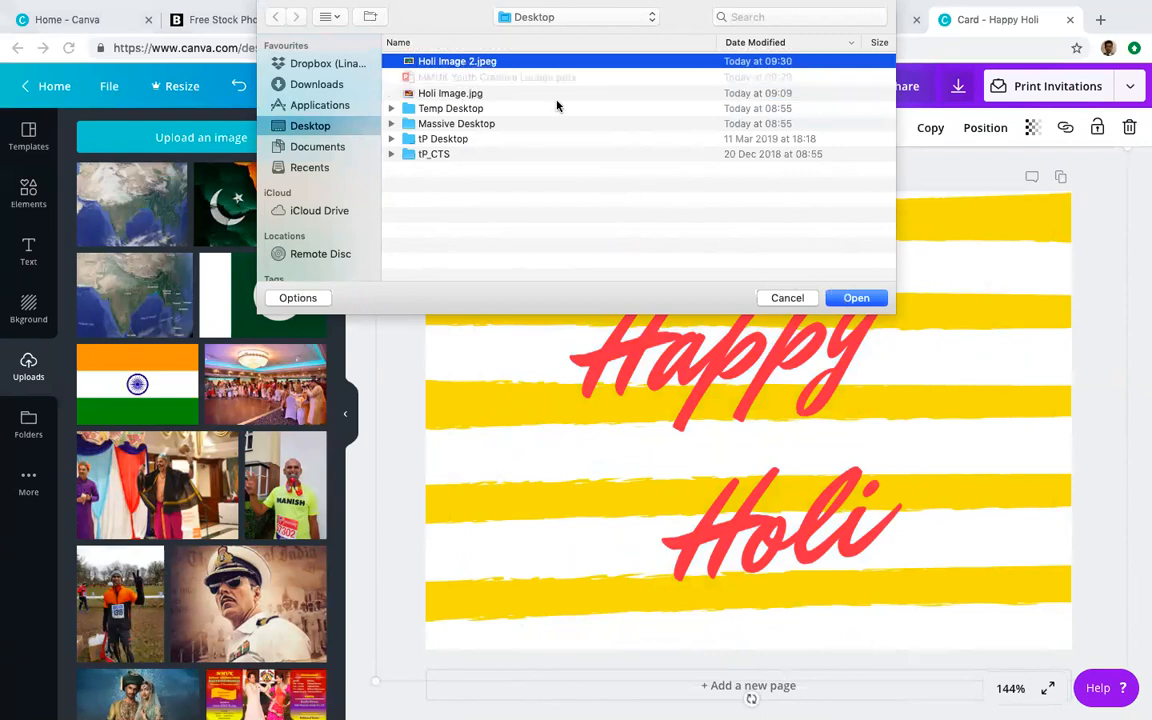
{"action": "left_click", "coordinate": [857, 298]}
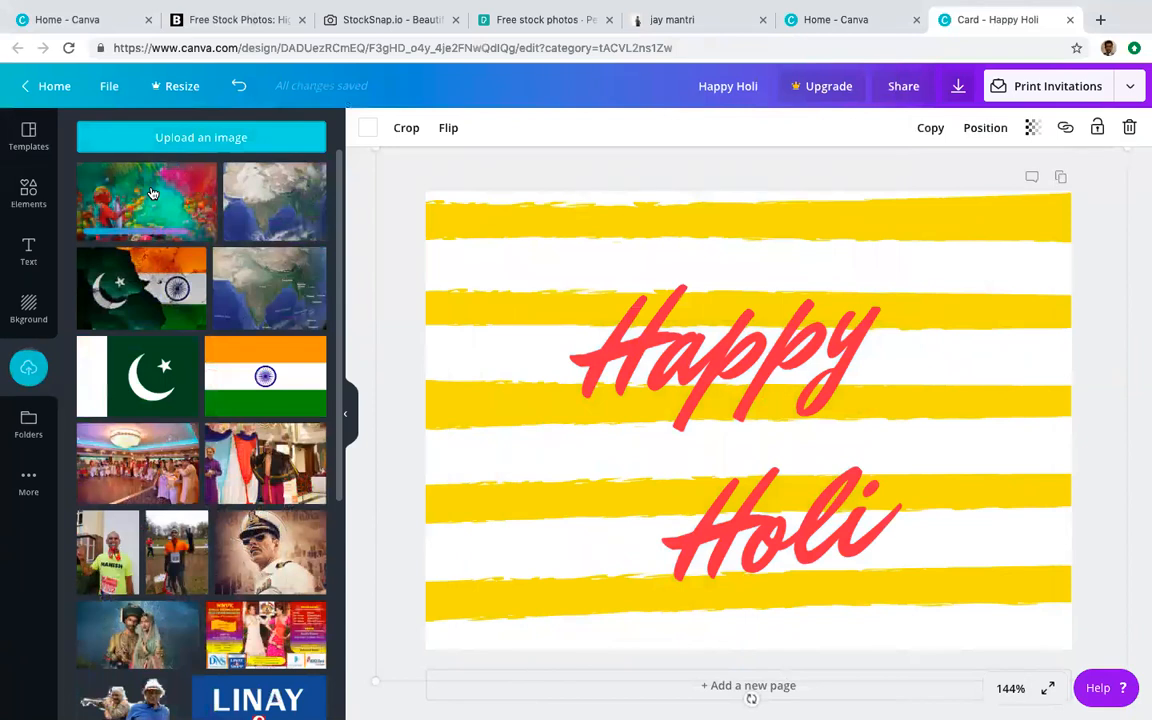
Step: Place the Holi photo on the card, stretch it to fill, and send it backward
{"action": "left_click_drag", "start_coordinate": [152, 193], "coordinate": [485, 213]}
{"action": "left_click_drag", "start_coordinate": [396, 187], "coordinate": [393, 188]}
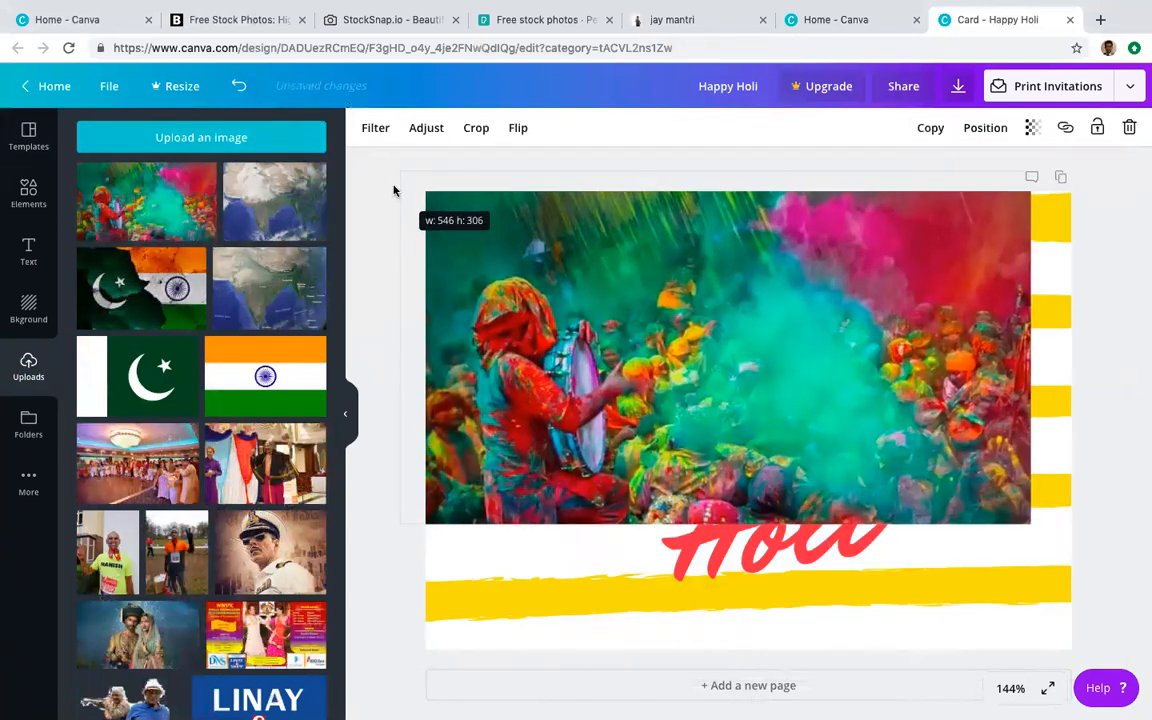
{"action": "left_click_drag", "start_coordinate": [1057, 553], "coordinate": [1074, 628]}
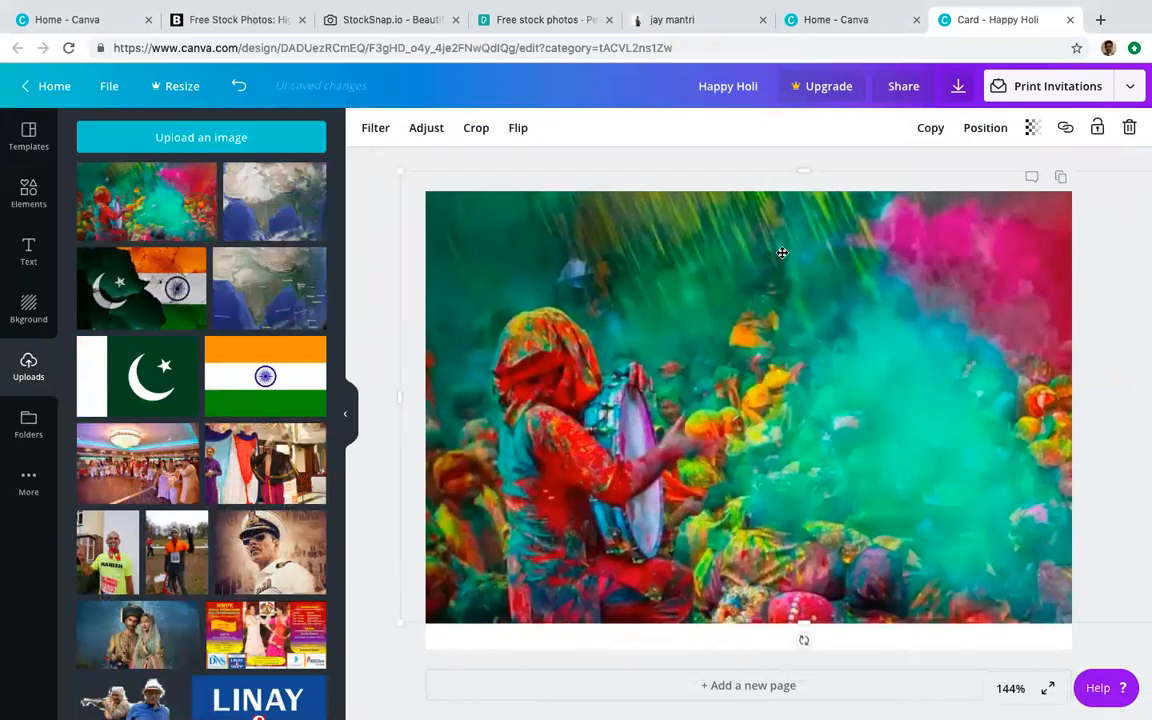
{"action": "left_click", "coordinate": [986, 130]}
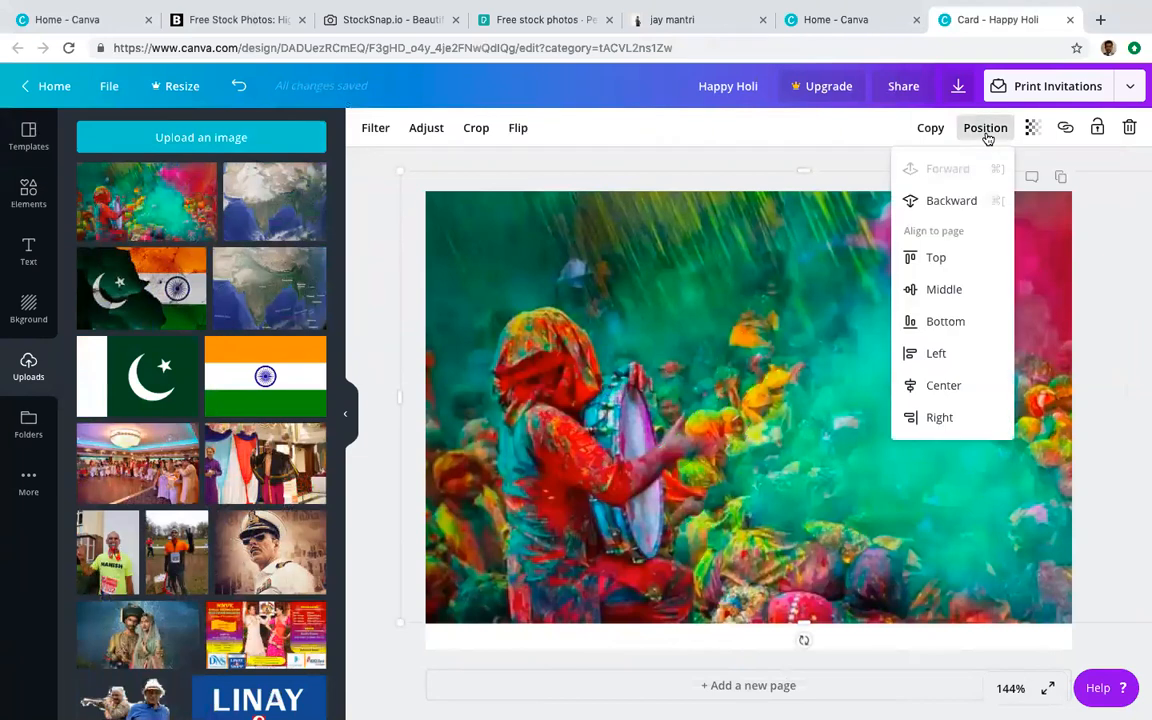
{"action": "left_click", "coordinate": [935, 200]}
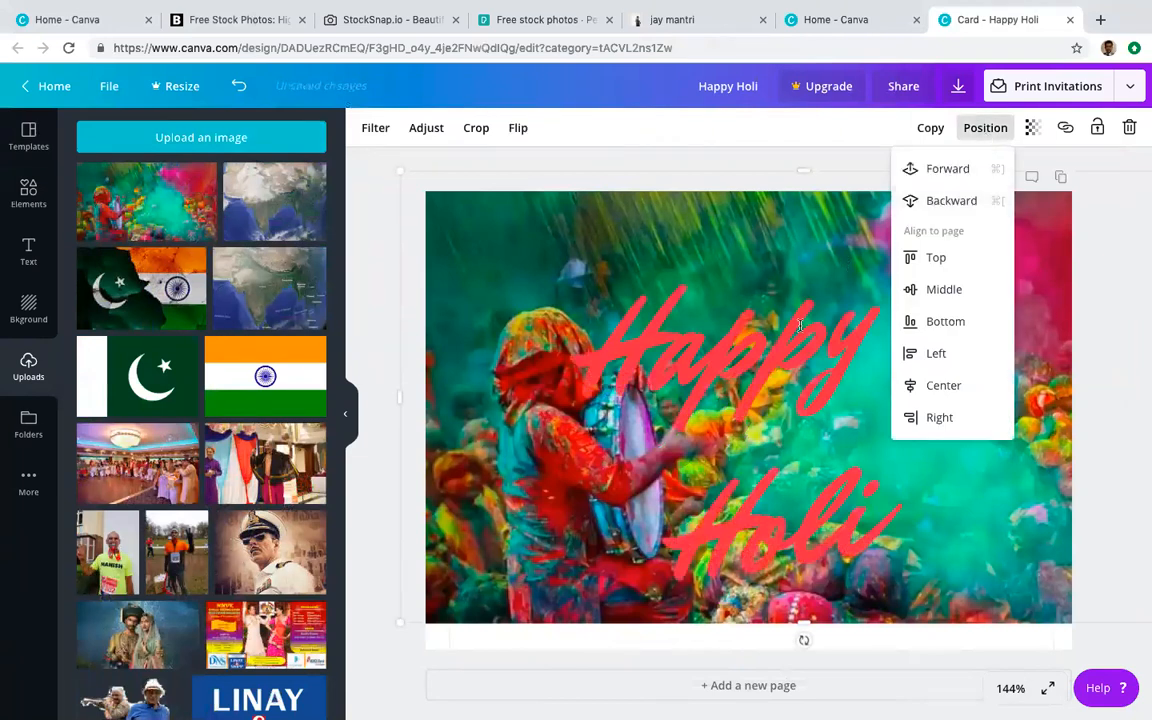
{"action": "left_click", "coordinate": [762, 347]}
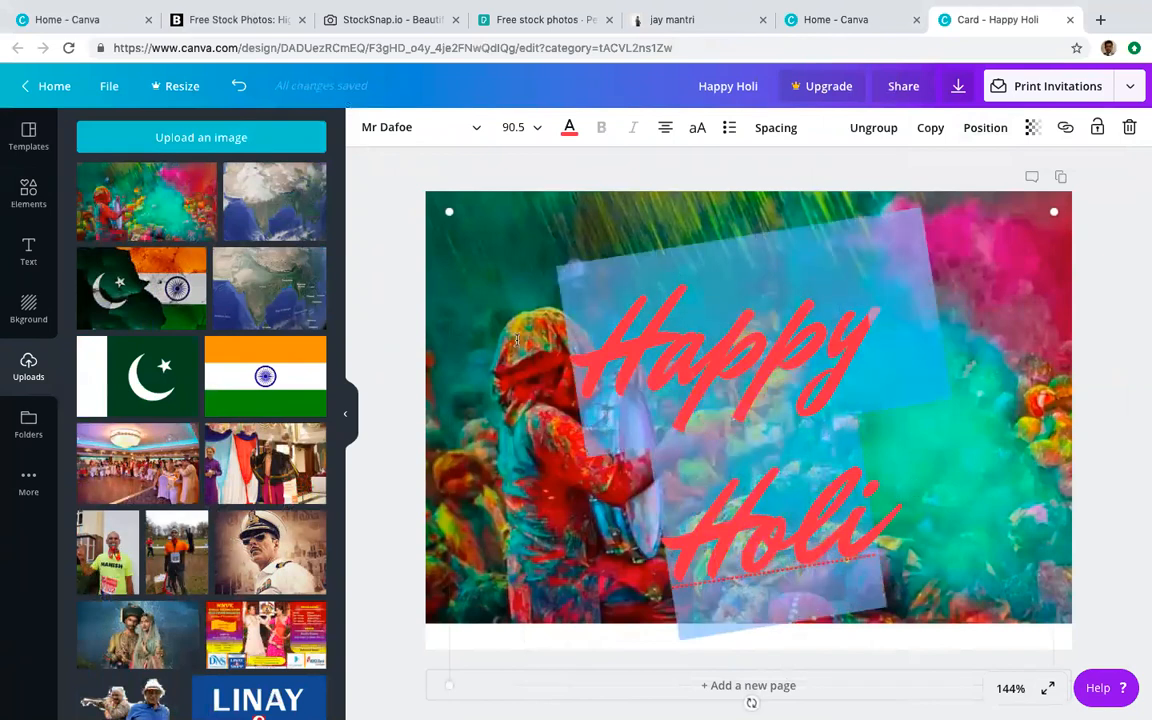
Step: Colour the Happy Holi headline white and adjust its letter spacing
{"action": "left_click", "coordinate": [568, 128]}
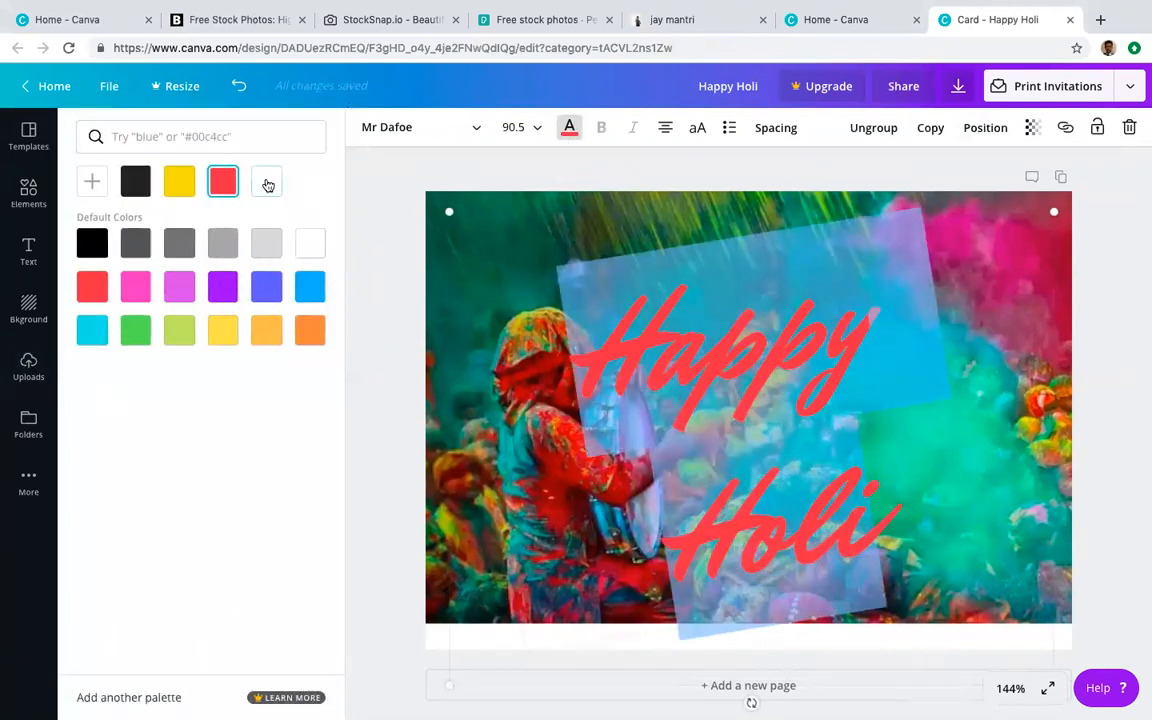
{"action": "left_click", "coordinate": [268, 185]}
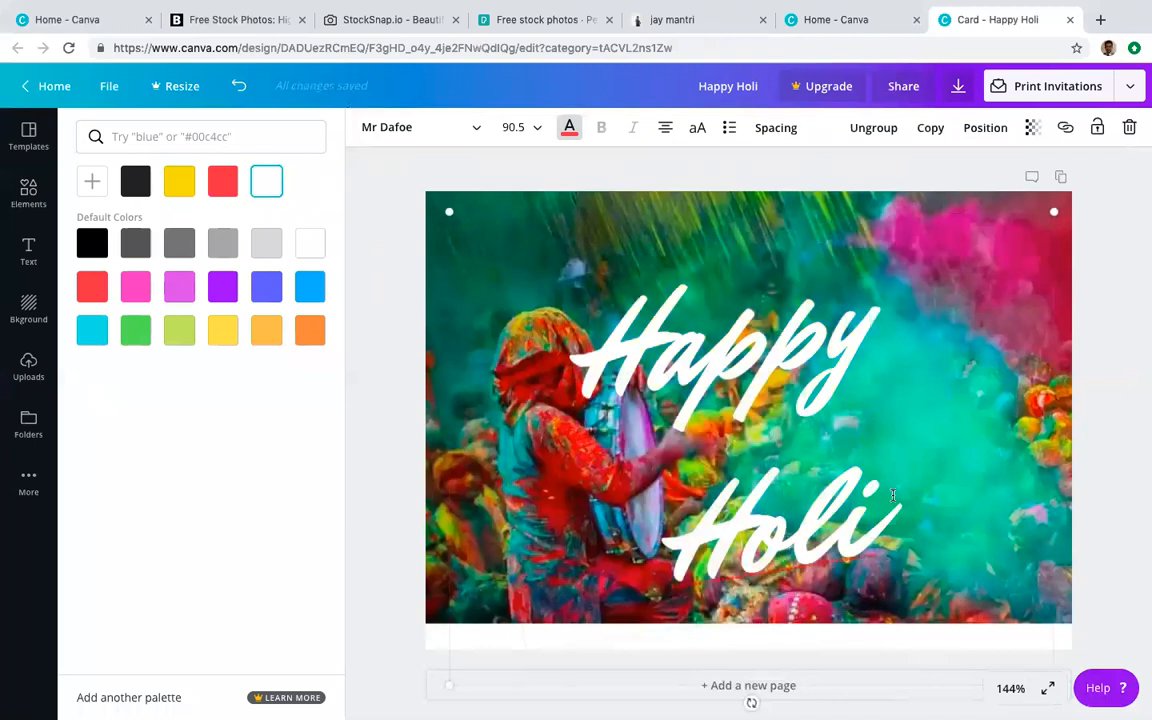
{"action": "left_click", "coordinate": [770, 130]}
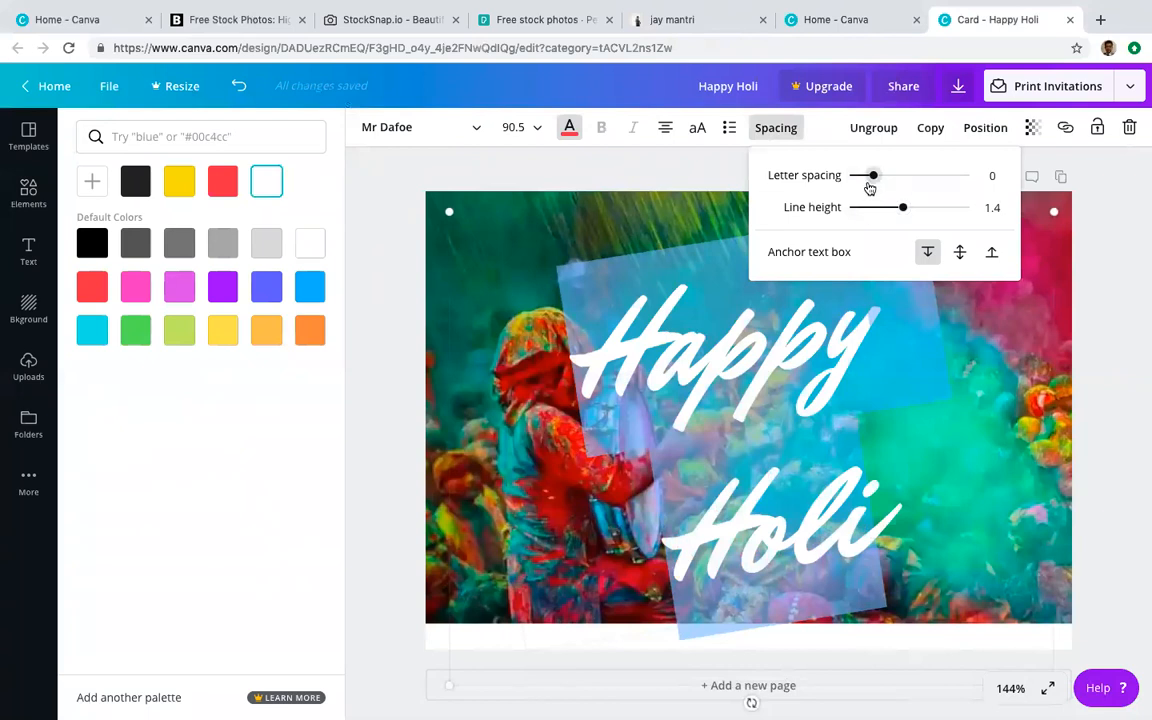
{"action": "mouse_move", "coordinate": [872, 176]}
{"action": "left_mouse_down"}
{"action": "mouse_move", "coordinate": [851, 175]}
{"action": "mouse_move", "coordinate": [873, 175]}
{"action": "mouse_move", "coordinate": [866, 193]}
{"action": "mouse_move", "coordinate": [887, 209]}
{"action": "mouse_move", "coordinate": [869, 209]}
{"action": "mouse_move", "coordinate": [892, 209]}
{"action": "mouse_move", "coordinate": [884, 220]}
{"action": "mouse_move", "coordinate": [890, 180]}
{"action": "mouse_move", "coordinate": [876, 181]}
{"action": "left_mouse_up"}
{"action": "left_click", "coordinate": [649, 220]}
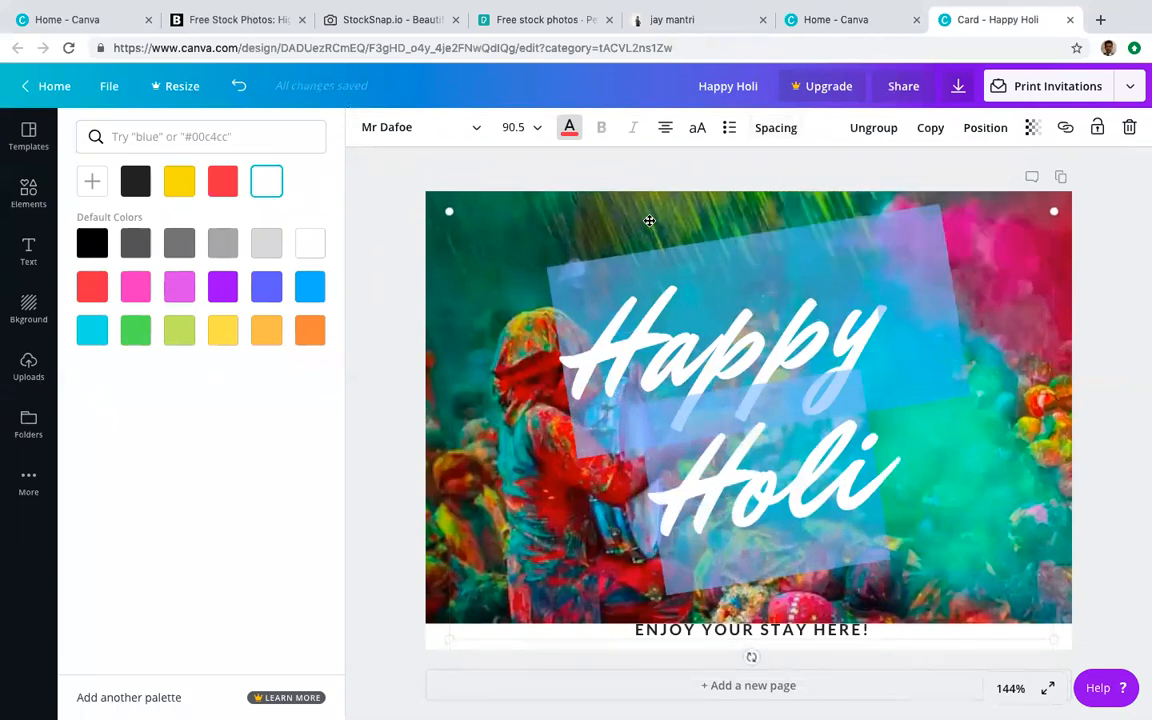
{"action": "left_click", "coordinate": [1142, 409]}
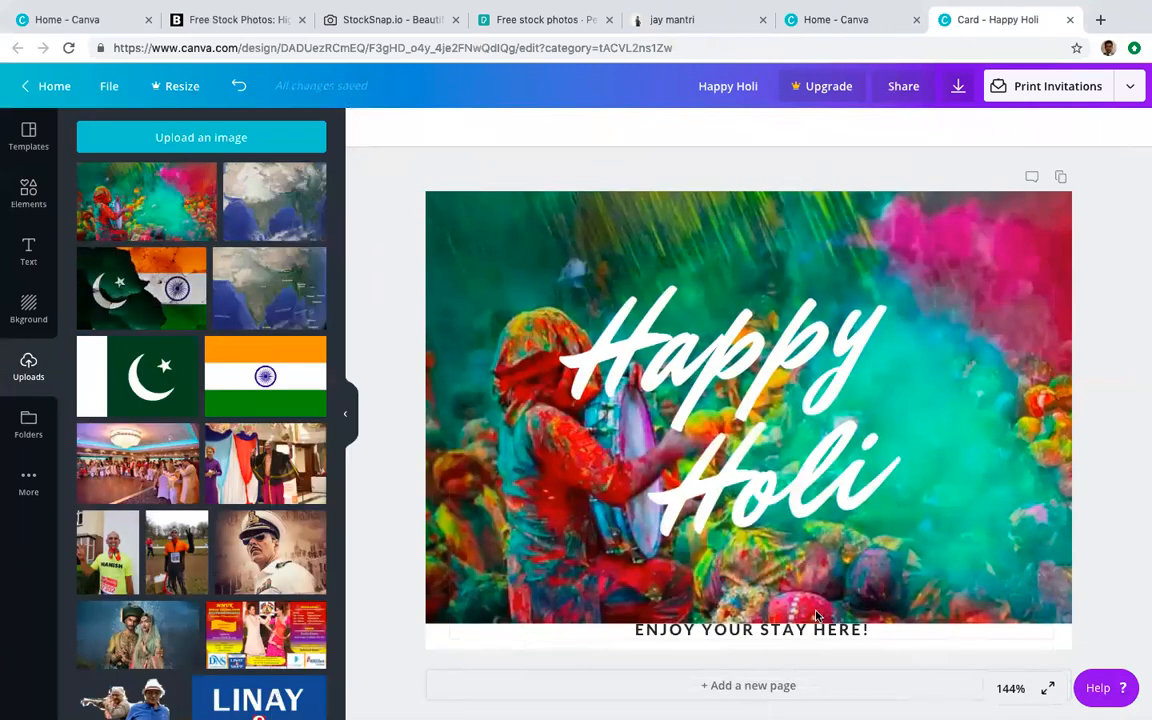
{"action": "left_click", "coordinate": [780, 624]}
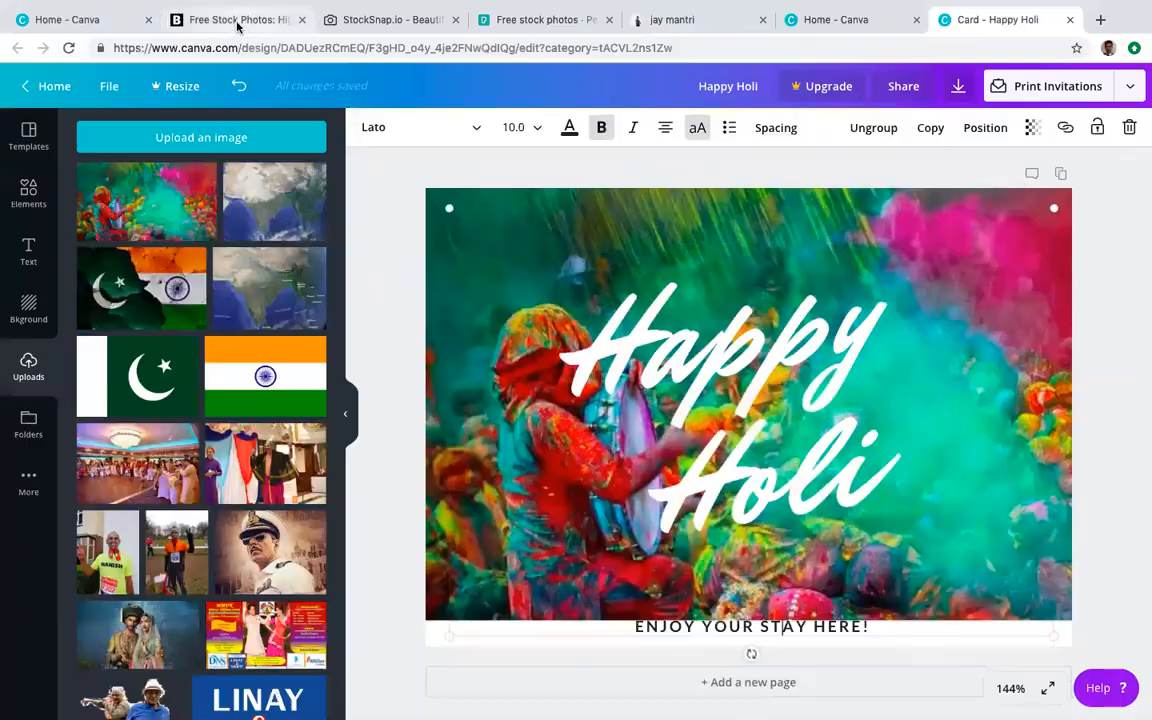
Step: Browse Burst's free photo collections such as Coffee, Fitness, Flowers and Food
{"action": "left_click", "coordinate": [220, 54]}
{"action": "scroll", "coordinate": [445, 352], "scroll_direction": "up", "scroll_amount": 10}
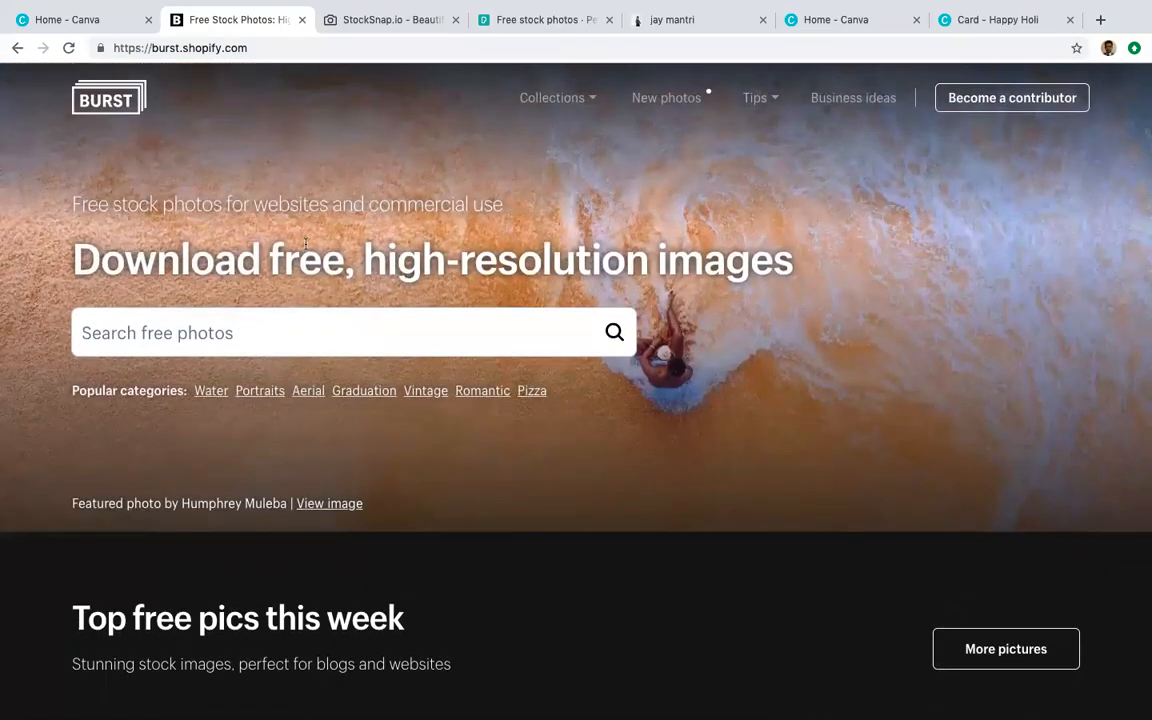
{"action": "scroll", "coordinate": [381, 267], "scroll_direction": "down", "scroll_amount": 9}
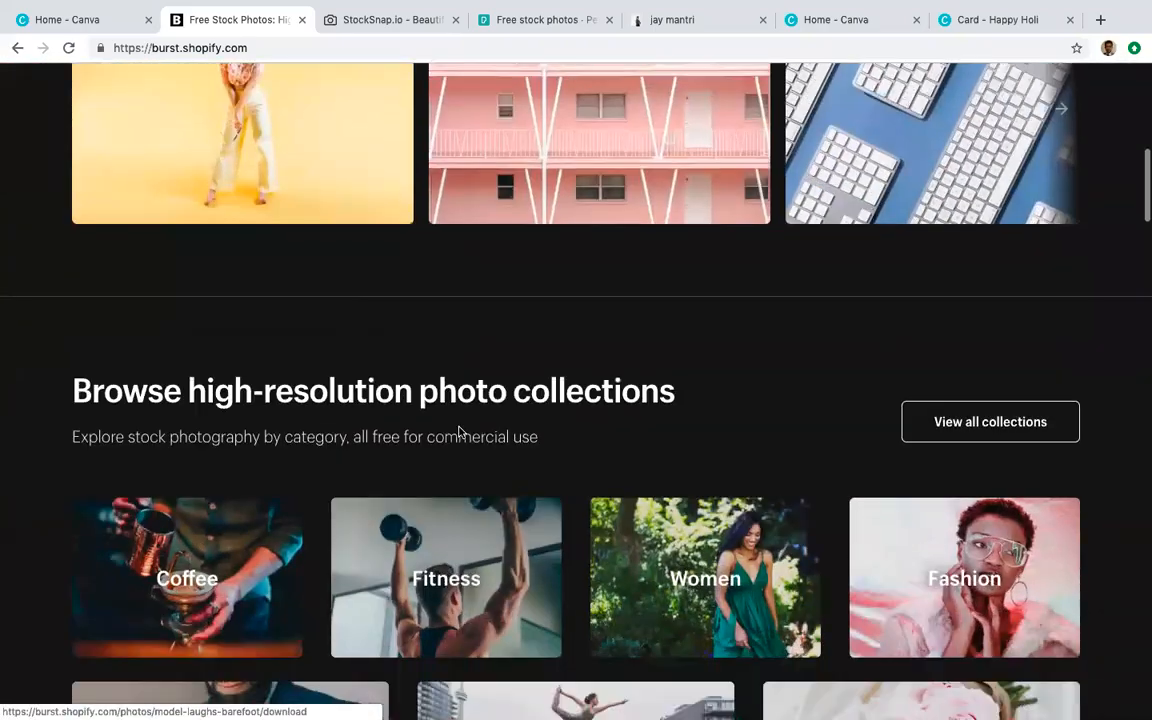
{"action": "scroll", "coordinate": [514, 568], "scroll_direction": "down", "scroll_amount": 5}
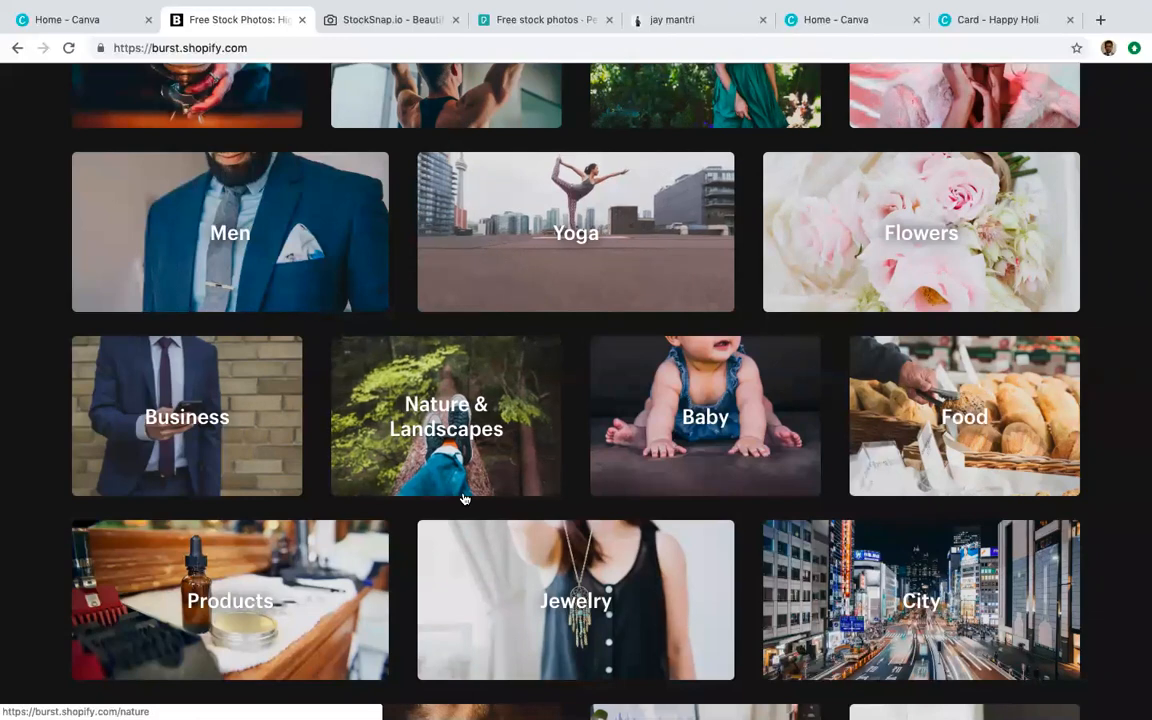
{"action": "scroll", "coordinate": [458, 465], "scroll_direction": "down", "scroll_amount": 1}
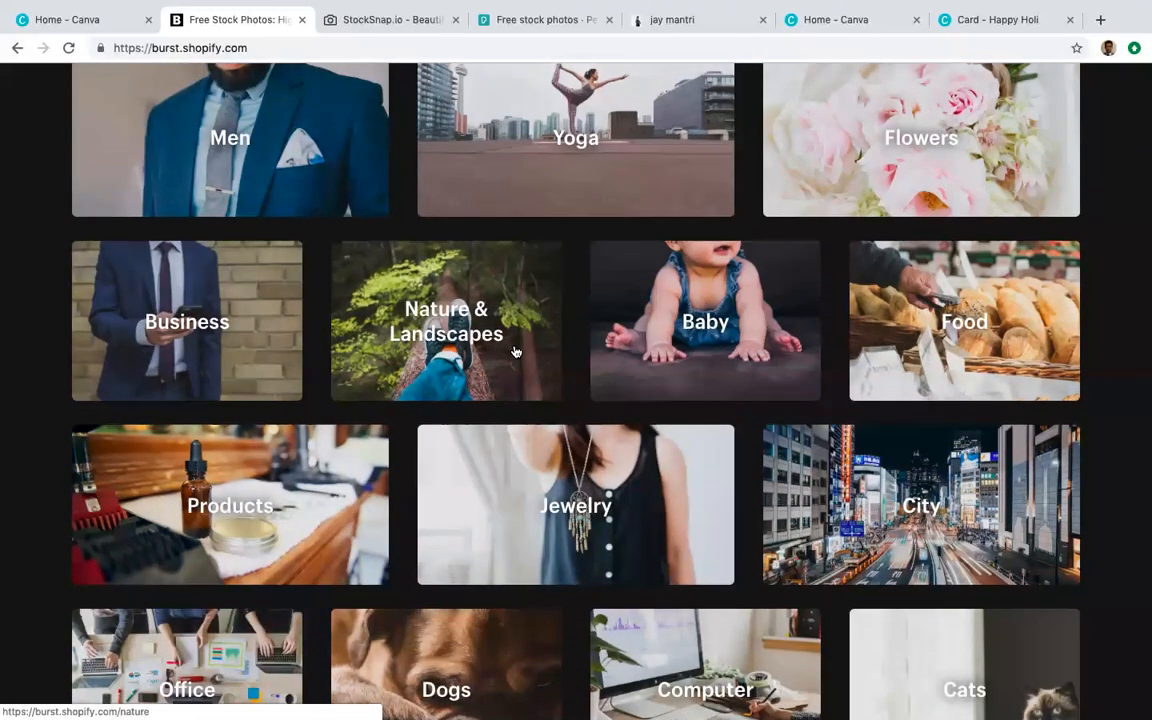
{"action": "scroll", "coordinate": [514, 347], "scroll_direction": "up", "scroll_amount": 4}
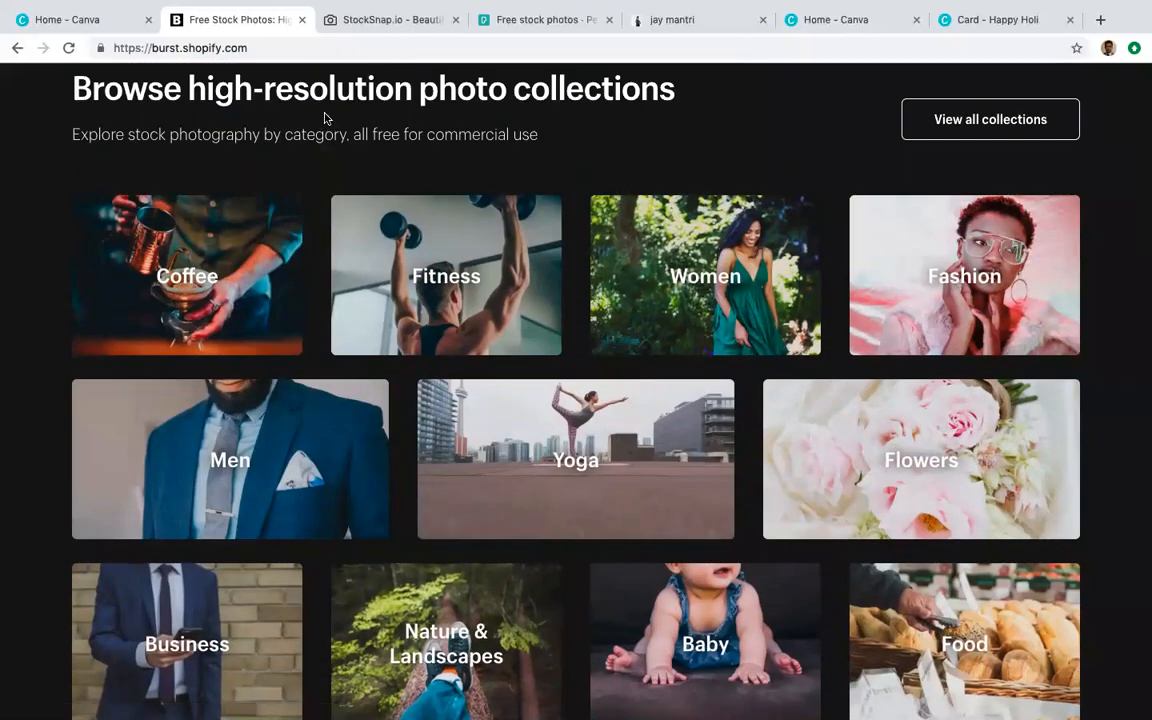
{"action": "scroll", "coordinate": [278, 90], "scroll_direction": "up", "scroll_amount": 1}
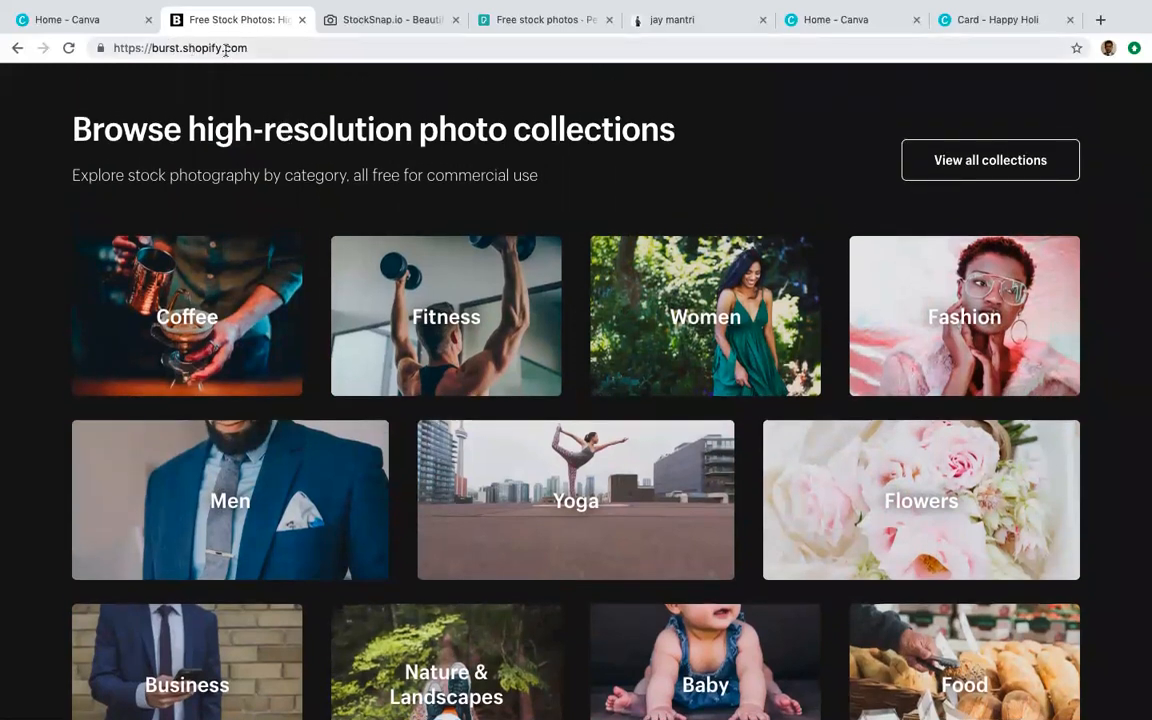
Step: Scroll through StockSnap.io's recently added photos, then move to the jay mantri site
{"action": "left_click", "coordinate": [355, 30]}
{"action": "scroll", "coordinate": [370, 313], "scroll_direction": "down", "scroll_amount": 6}
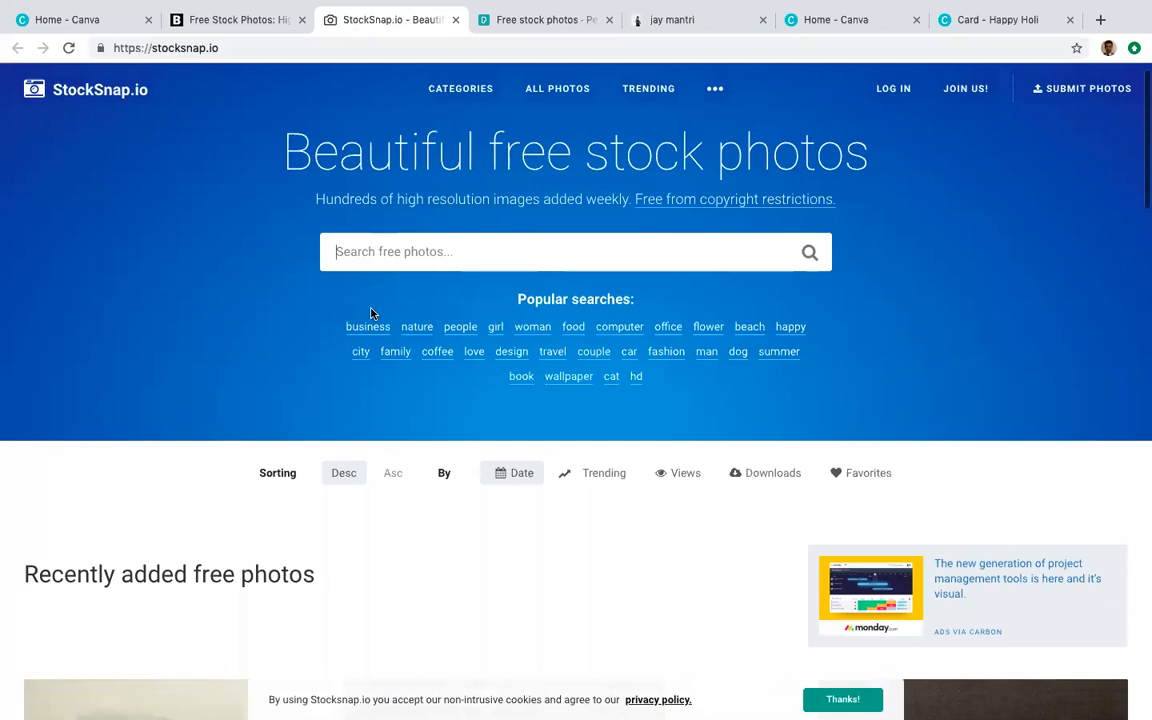
{"action": "scroll", "coordinate": [370, 313], "scroll_direction": "down", "scroll_amount": 4}
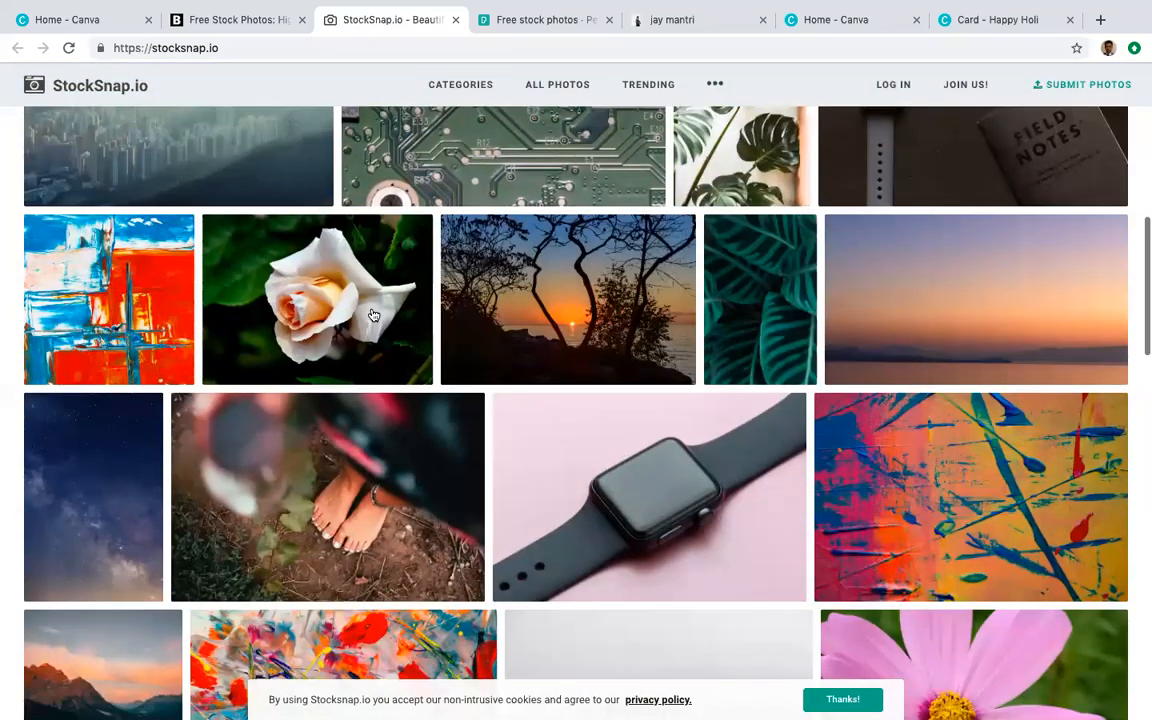
{"action": "scroll", "coordinate": [407, 508], "scroll_direction": "down", "scroll_amount": 1}
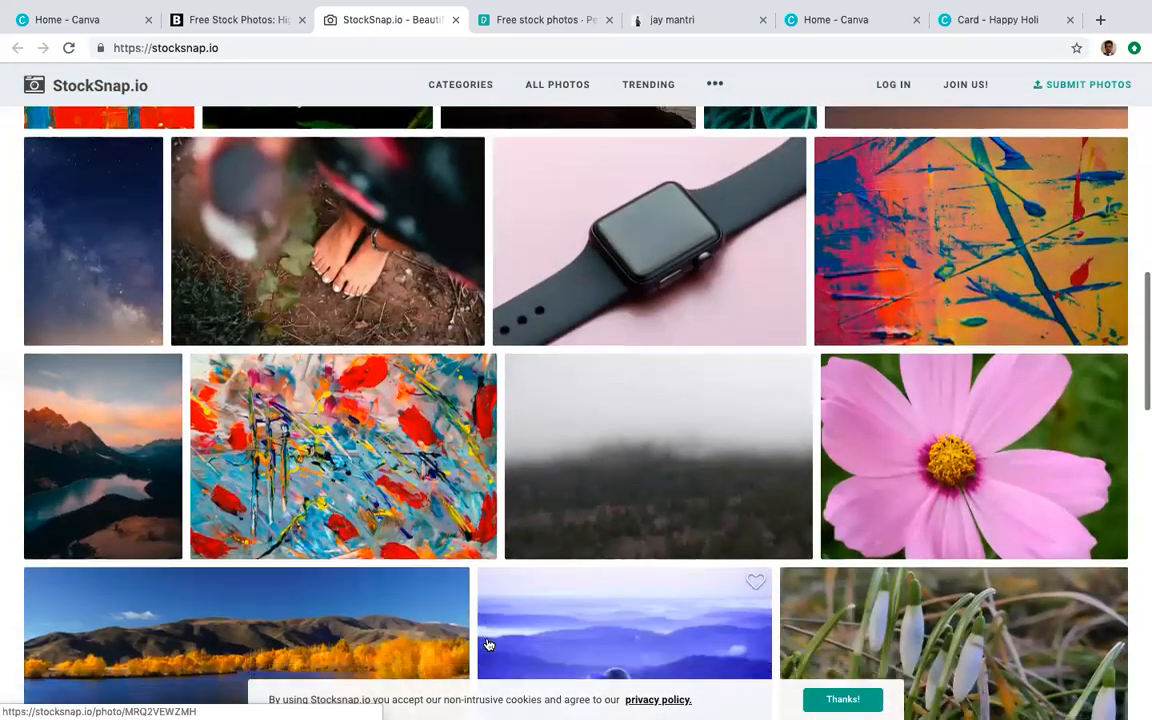
{"action": "scroll", "coordinate": [538, 508], "scroll_direction": "up", "scroll_amount": 5}
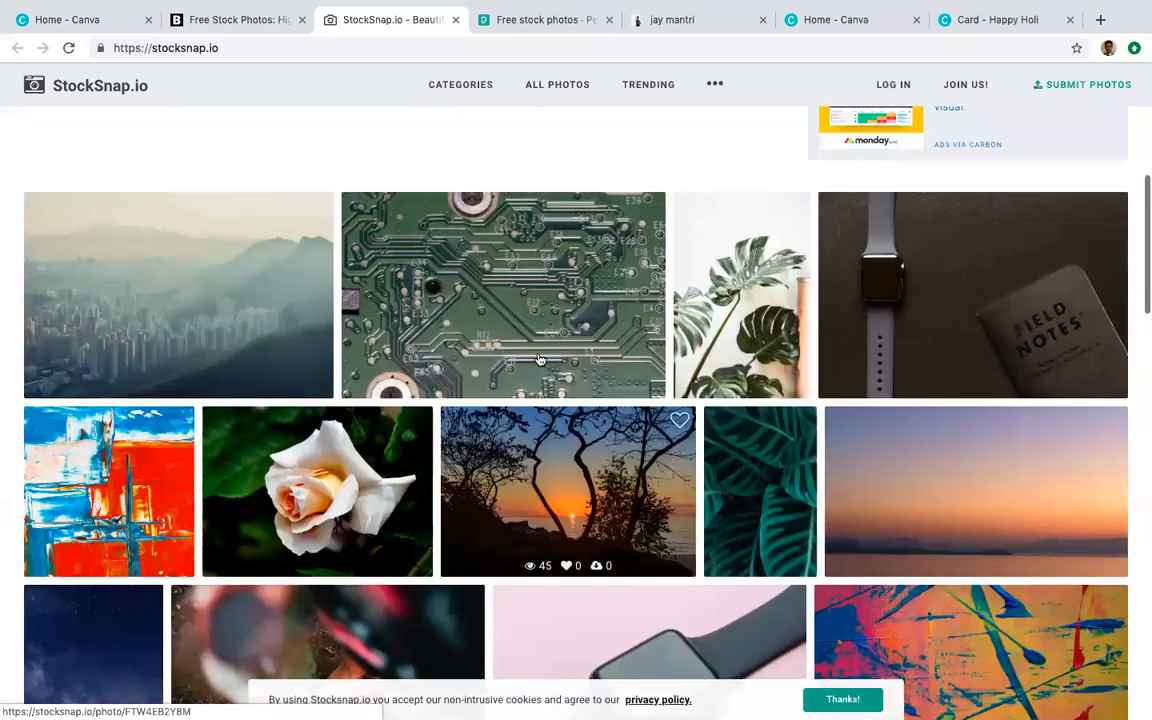
{"action": "left_click", "coordinate": [737, 22]}
Step: Browse up and down through the Pexels free stock photo grid looking for a suitable image
{"action": "left_click", "coordinate": [555, 30]}
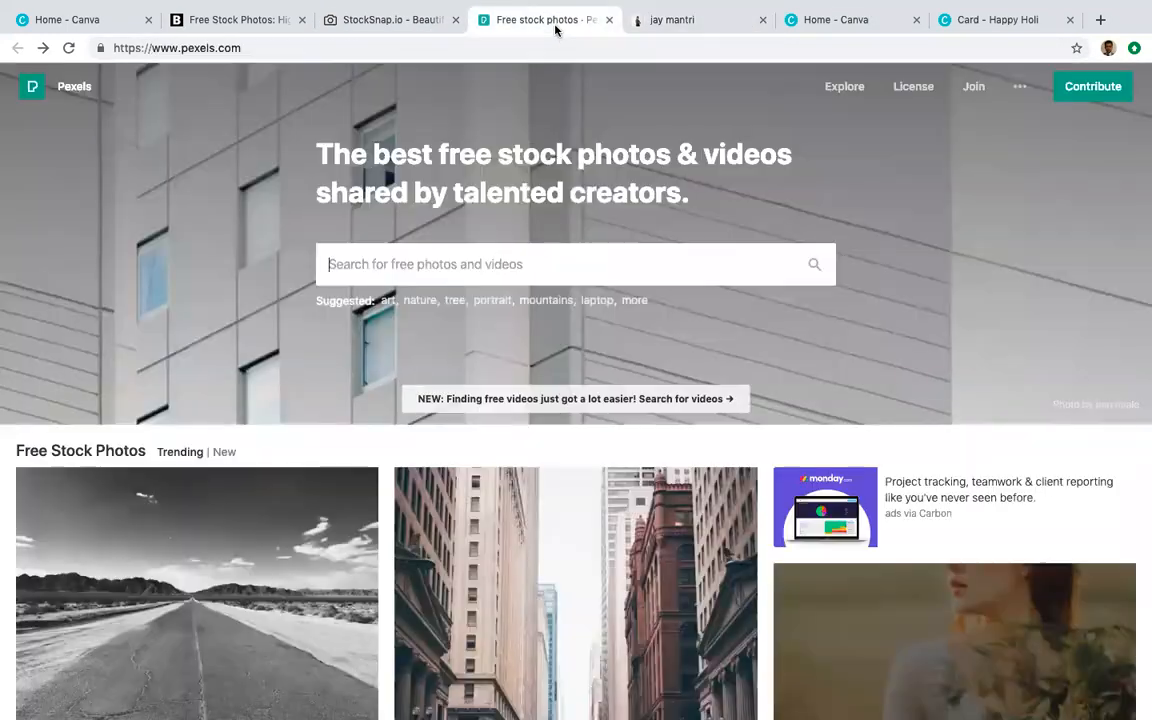
{"action": "scroll", "coordinate": [560, 446], "scroll_direction": "up", "scroll_amount": 1}
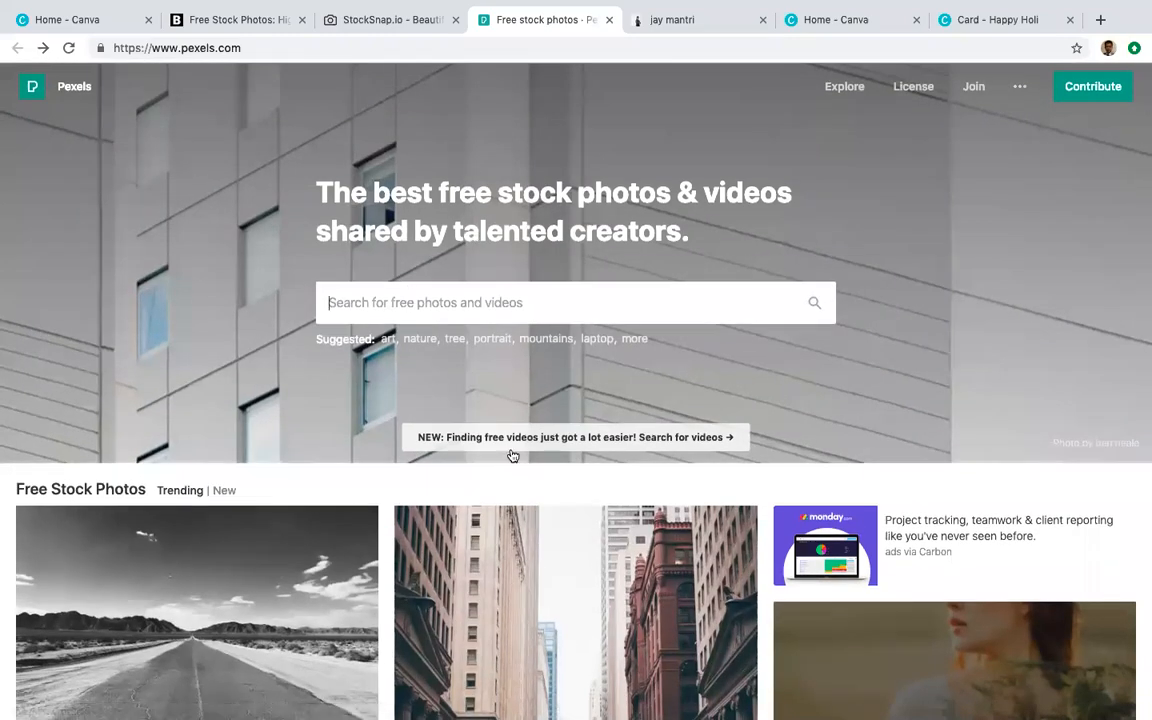
{"action": "scroll", "coordinate": [512, 456], "scroll_direction": "down", "scroll_amount": 15}
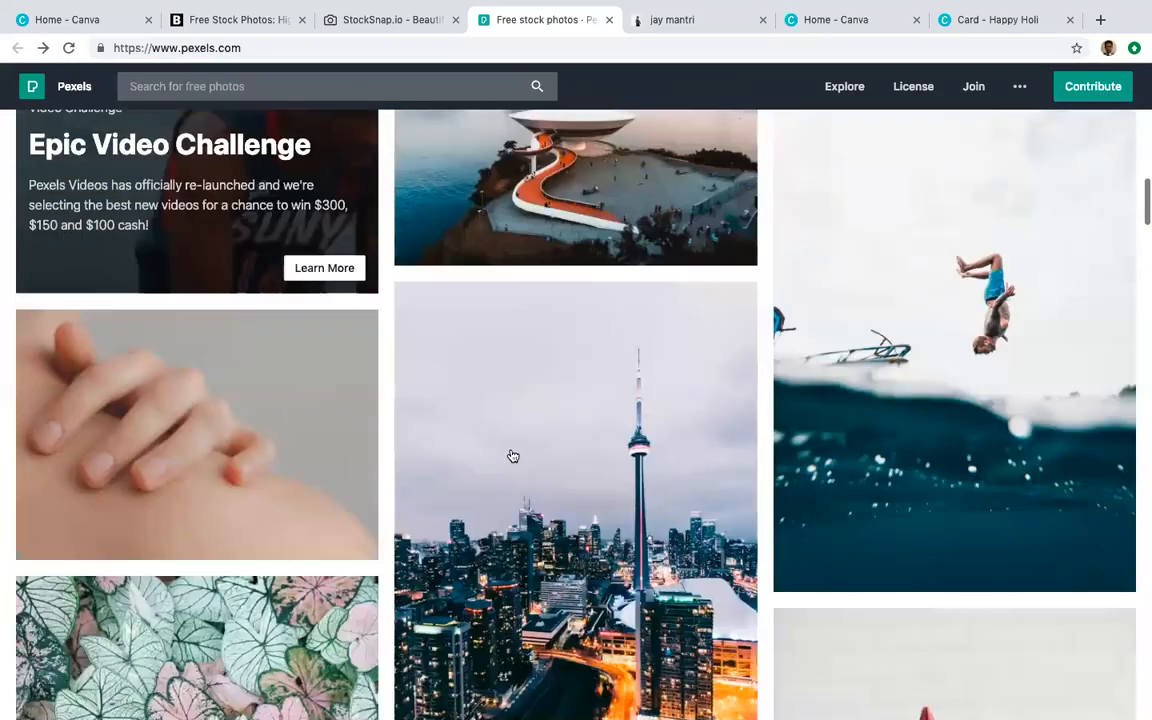
{"action": "scroll", "coordinate": [512, 456], "scroll_direction": "down", "scroll_amount": 8}
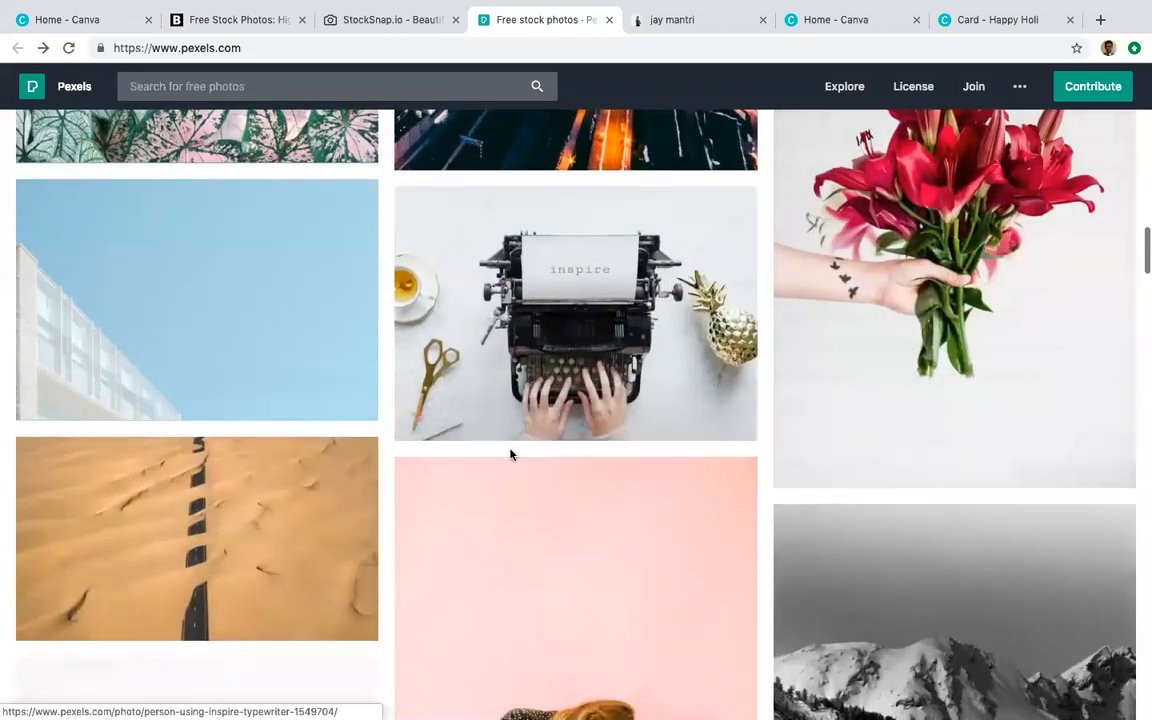
{"action": "scroll", "coordinate": [510, 455], "scroll_direction": "down", "scroll_amount": 3}
{"action": "scroll", "coordinate": [760, 502], "scroll_direction": "up", "scroll_amount": 2}
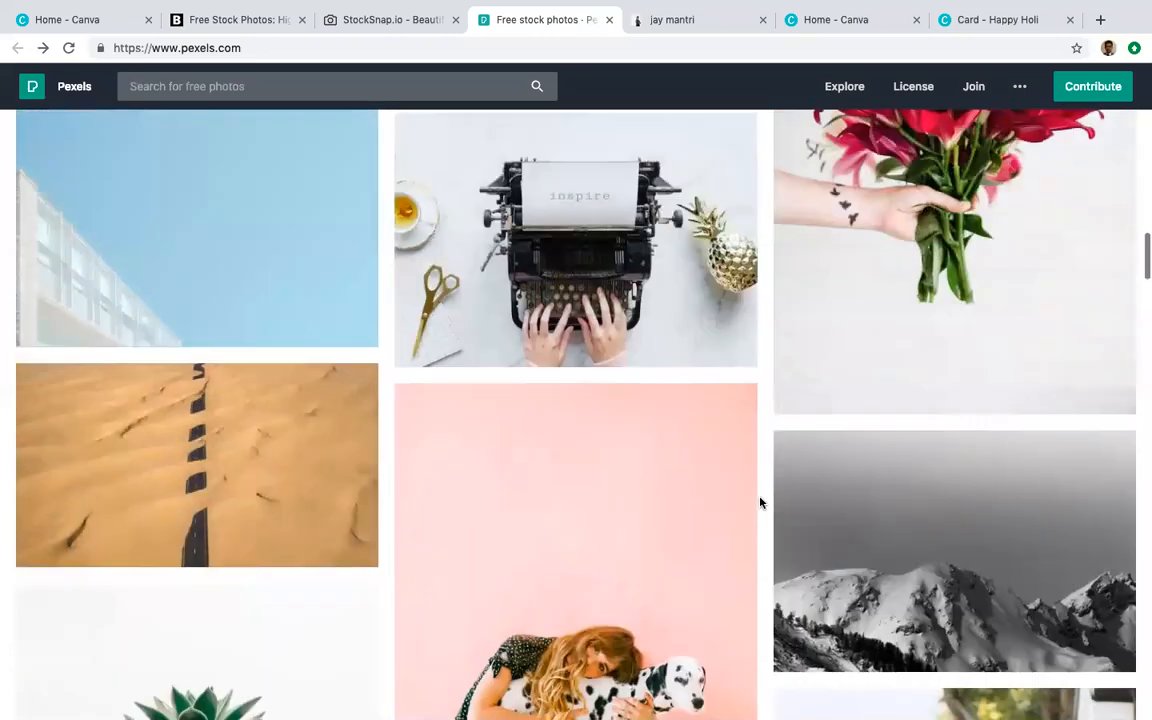
{"action": "scroll", "coordinate": [760, 502], "scroll_direction": "up", "scroll_amount": 2}
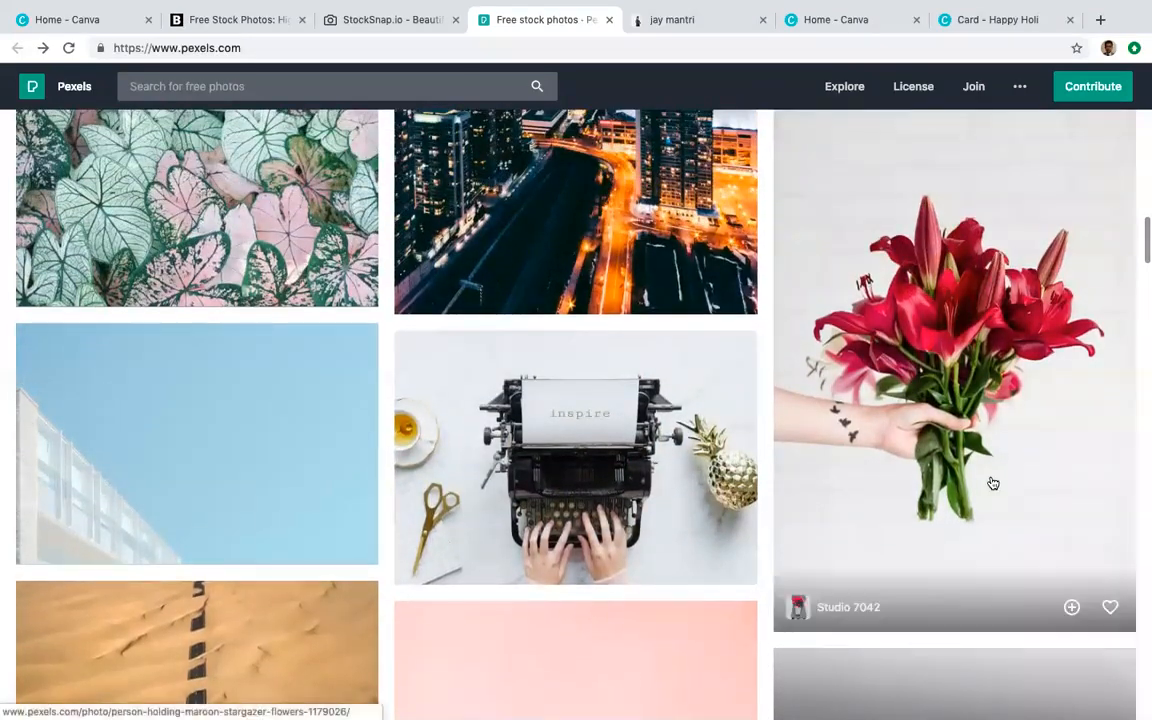
{"action": "scroll", "coordinate": [991, 483], "scroll_direction": "up", "scroll_amount": 1}
{"action": "scroll", "coordinate": [990, 482], "scroll_direction": "down", "scroll_amount": 1}
{"action": "scroll", "coordinate": [990, 481], "scroll_direction": "up", "scroll_amount": 1}
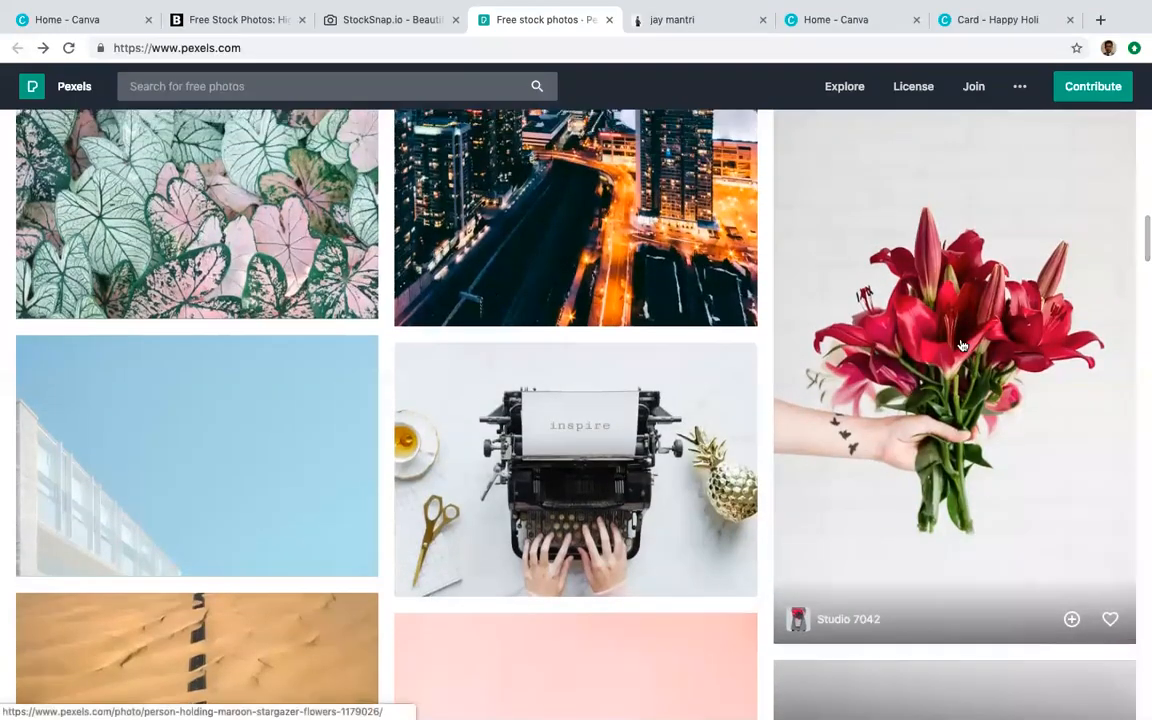
{"action": "scroll", "coordinate": [962, 345], "scroll_direction": "up", "scroll_amount": 2}
{"action": "scroll", "coordinate": [970, 372], "scroll_direction": "down", "scroll_amount": 3}
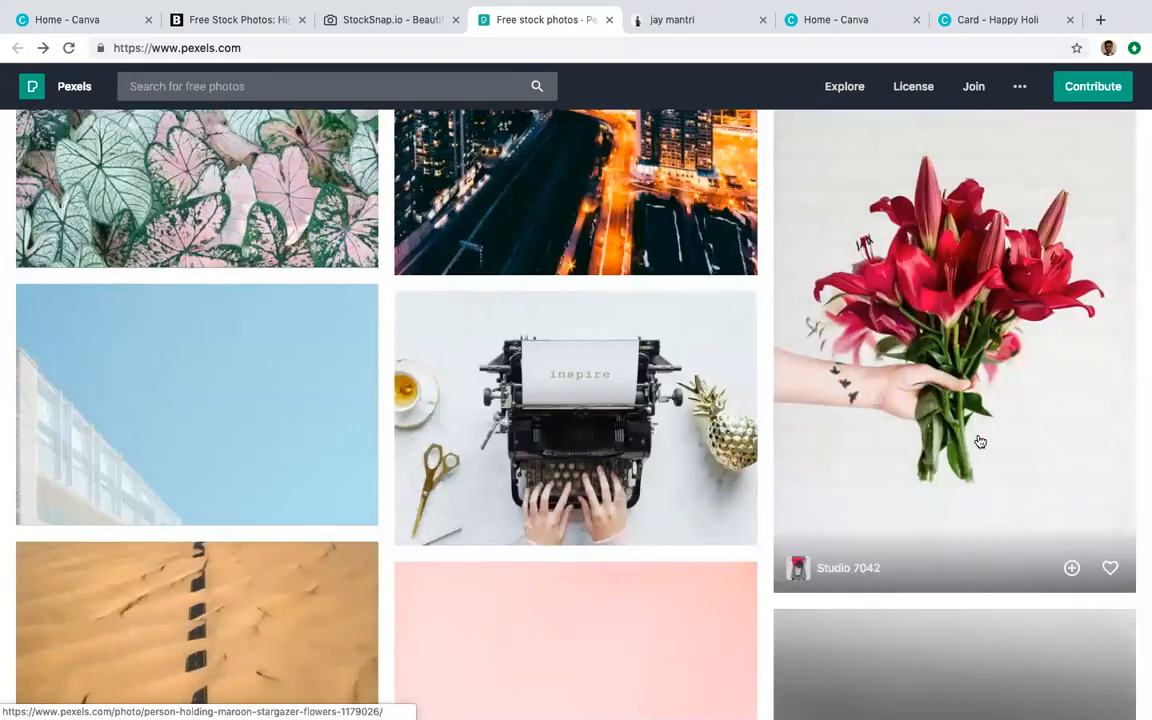
{"action": "scroll", "coordinate": [980, 441], "scroll_direction": "up", "scroll_amount": 1}
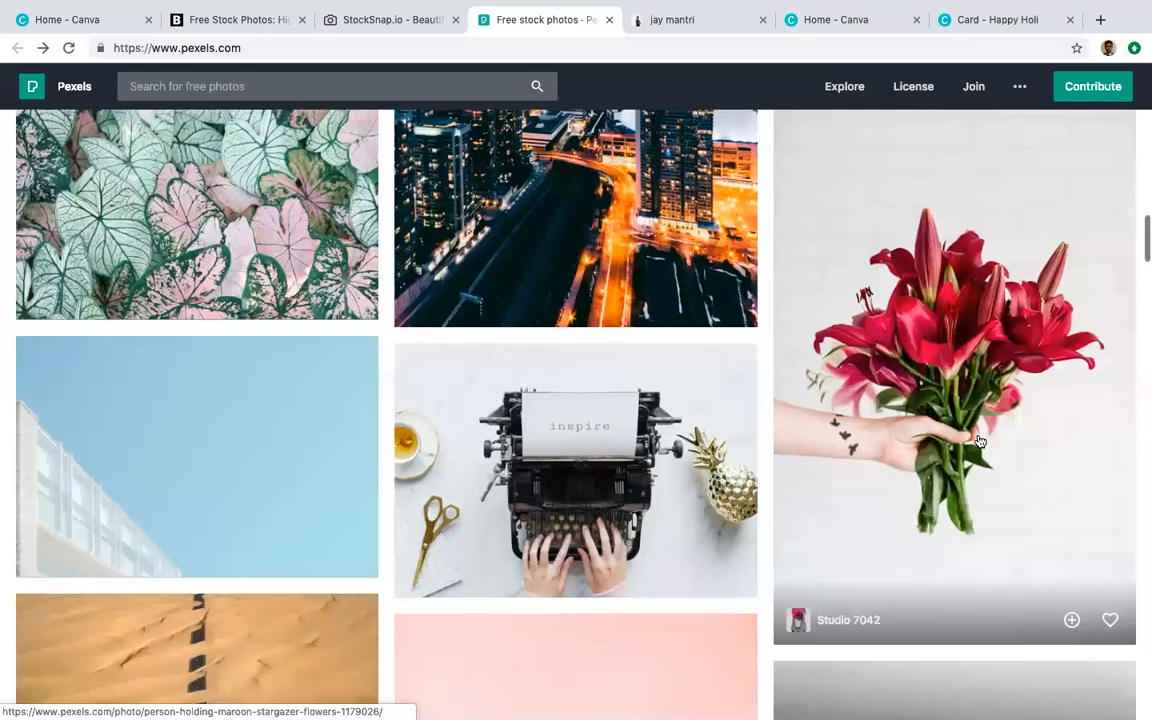
{"action": "scroll", "coordinate": [927, 494], "scroll_direction": "up", "scroll_amount": 1}
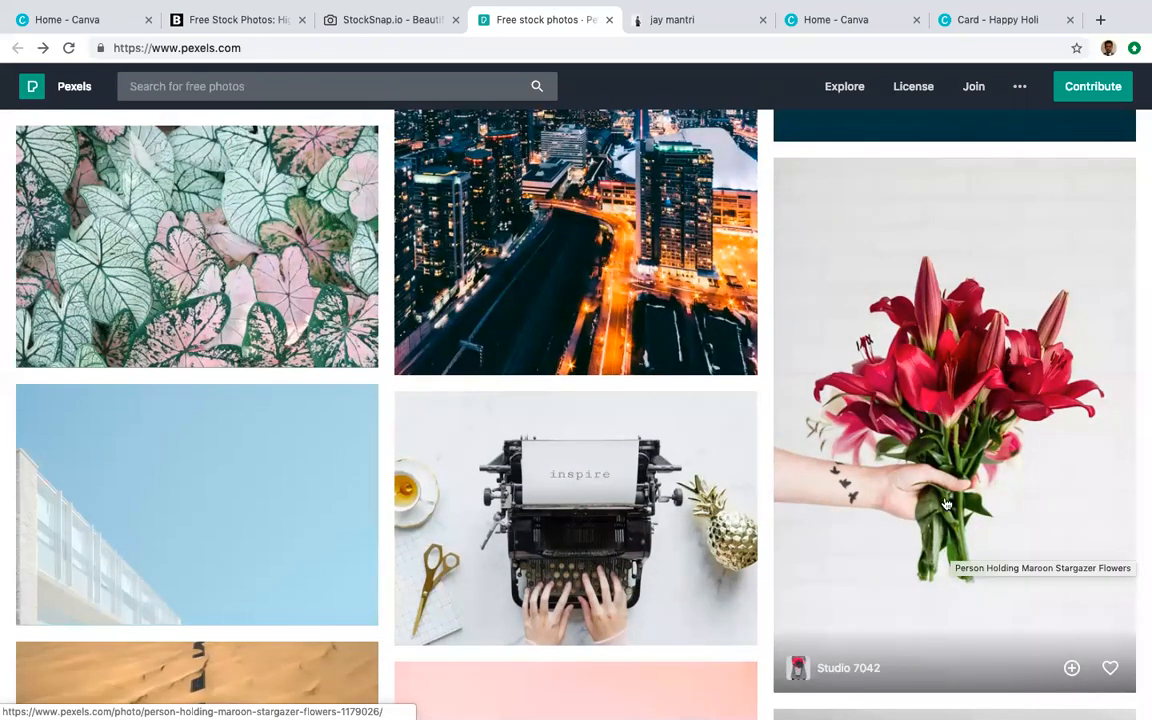
{"action": "scroll", "coordinate": [950, 508], "scroll_direction": "down", "scroll_amount": 15}
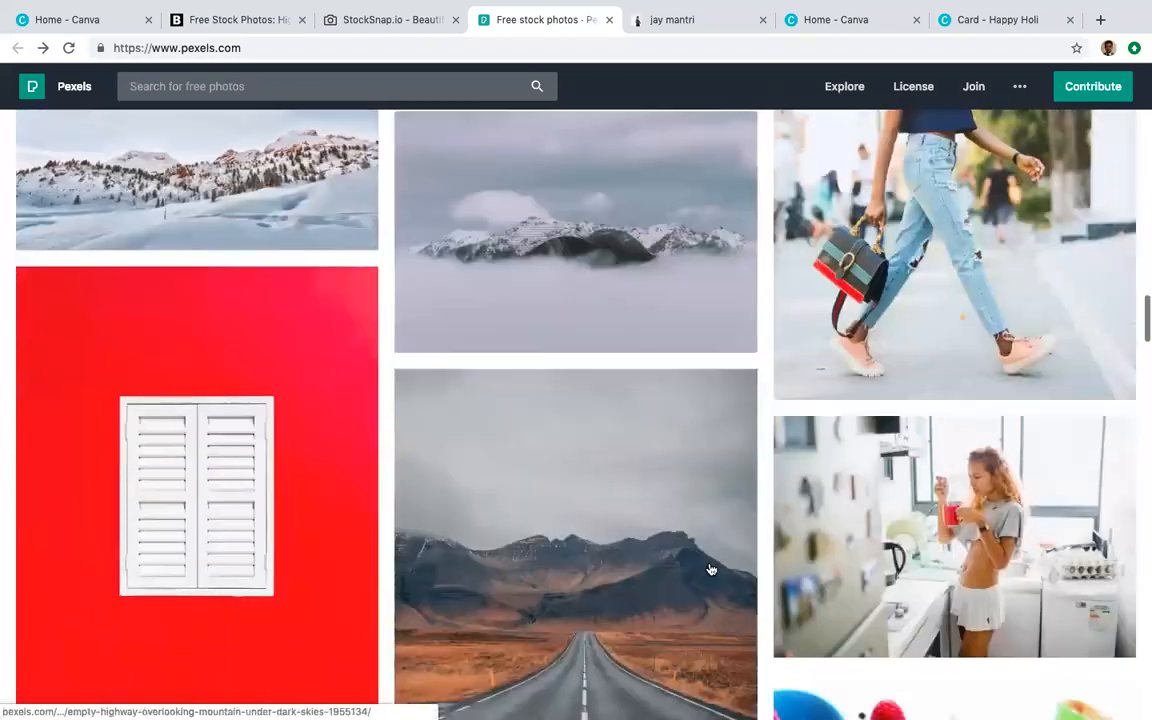
{"action": "scroll", "coordinate": [710, 569], "scroll_direction": "down", "scroll_amount": 4}
{"action": "scroll", "coordinate": [997, 371], "scroll_direction": "up", "scroll_amount": 2}
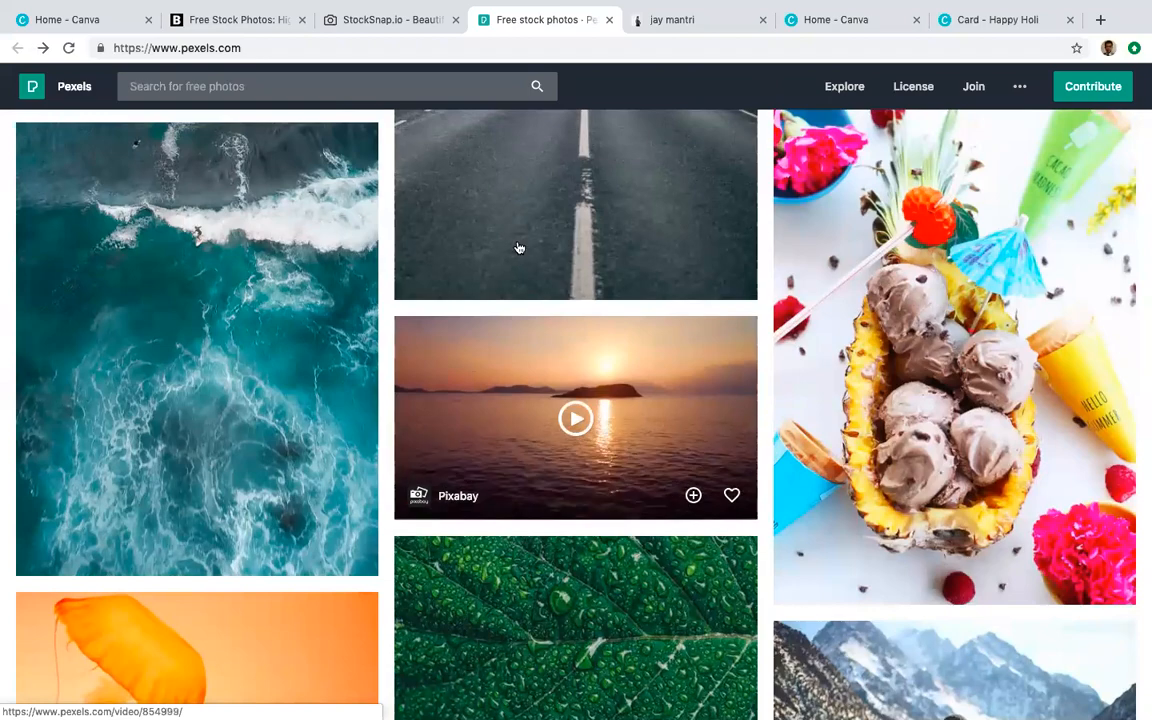
{"action": "left_click", "coordinate": [713, 28]}
{"action": "scroll", "coordinate": [707, 409], "scroll_direction": "down", "scroll_amount": 15}
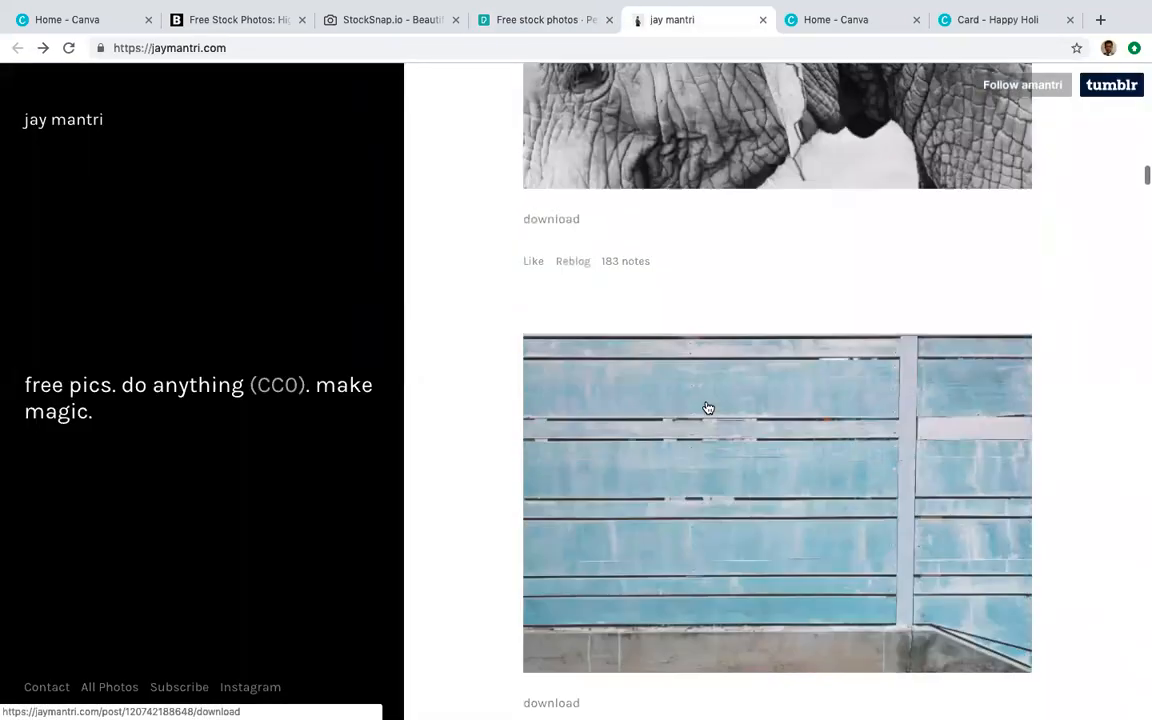
{"action": "scroll", "coordinate": [707, 409], "scroll_direction": "up", "scroll_amount": 8}
{"action": "scroll", "coordinate": [707, 409], "scroll_direction": "down", "scroll_amount": 20}
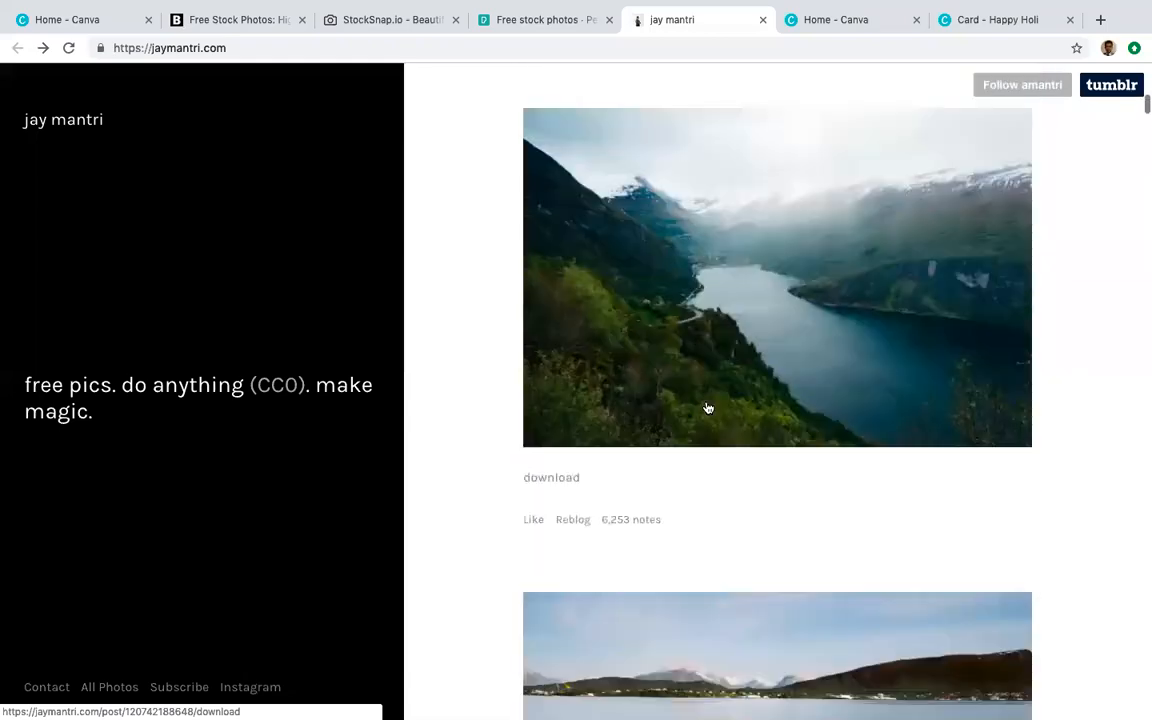
{"action": "scroll", "coordinate": [707, 409], "scroll_direction": "up", "scroll_amount": 3}
{"action": "scroll", "coordinate": [707, 409], "scroll_direction": "down", "scroll_amount": 10}
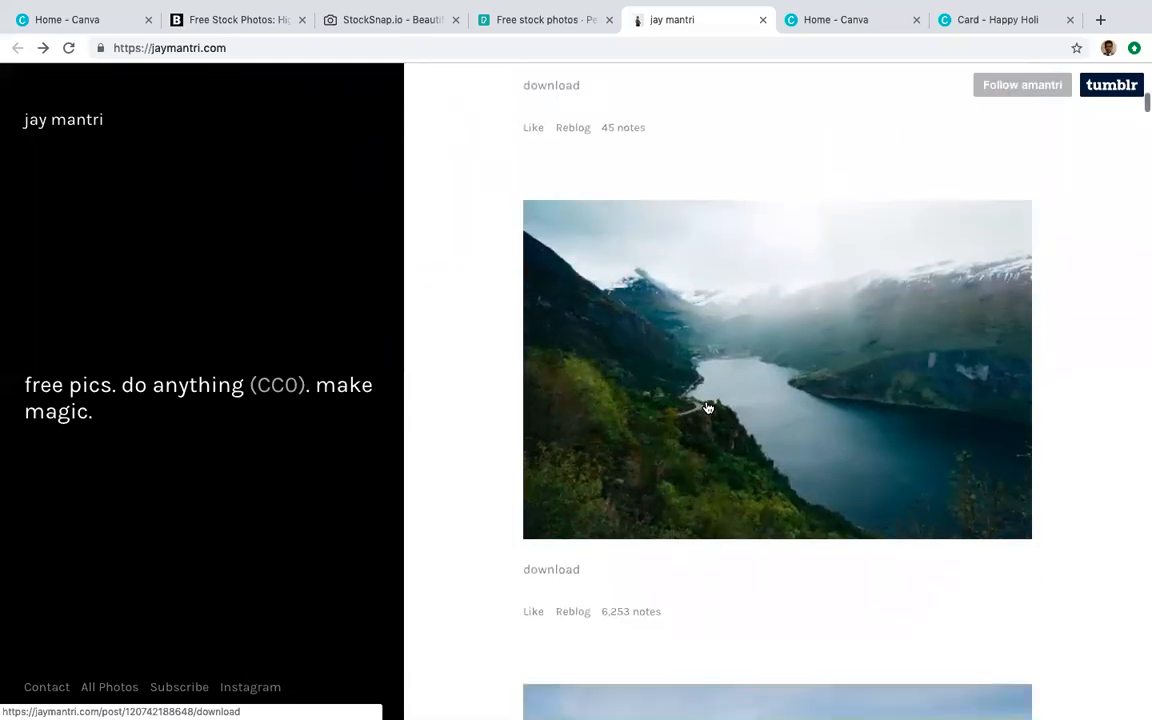
{"action": "scroll", "coordinate": [706, 406], "scroll_direction": "down", "scroll_amount": 12}
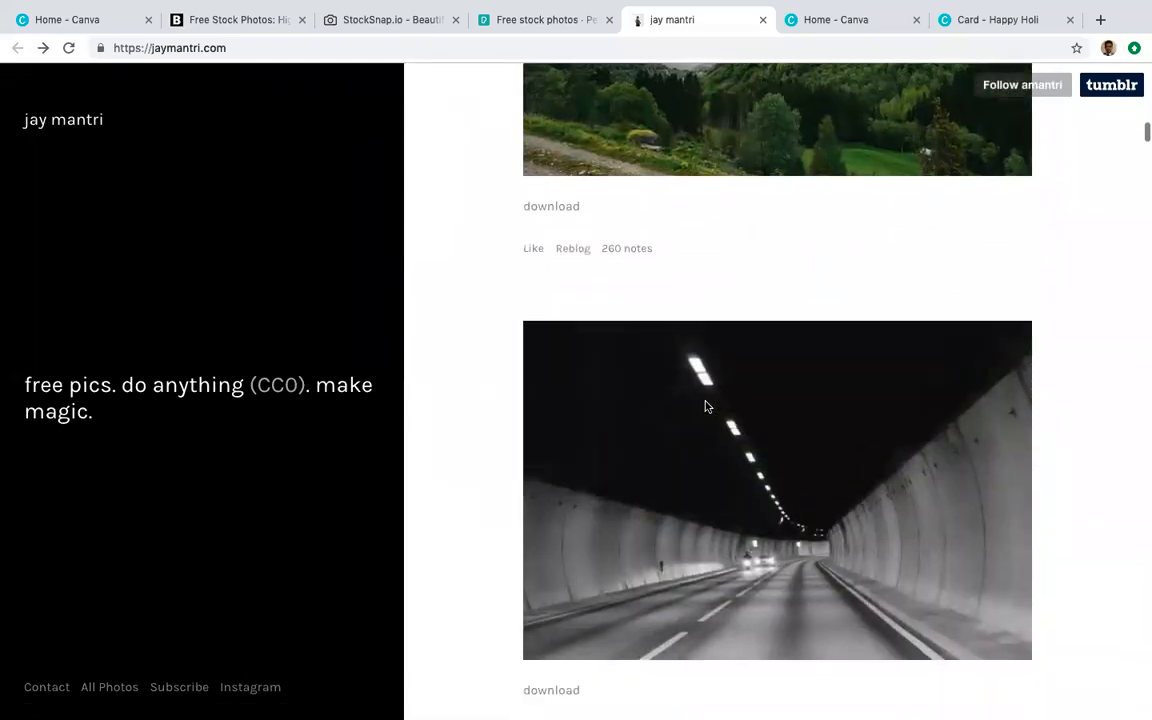
{"action": "scroll", "coordinate": [706, 406], "scroll_direction": "down", "scroll_amount": 9}
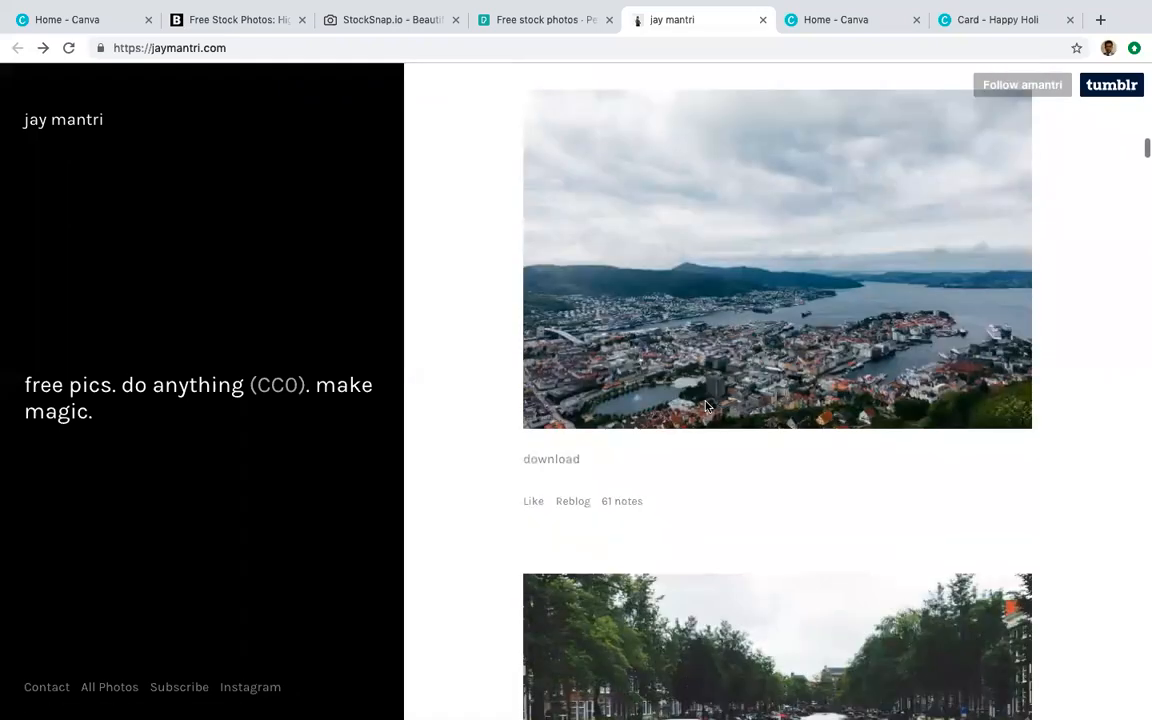
{"action": "scroll", "coordinate": [706, 406], "scroll_direction": "down", "scroll_amount": 8}
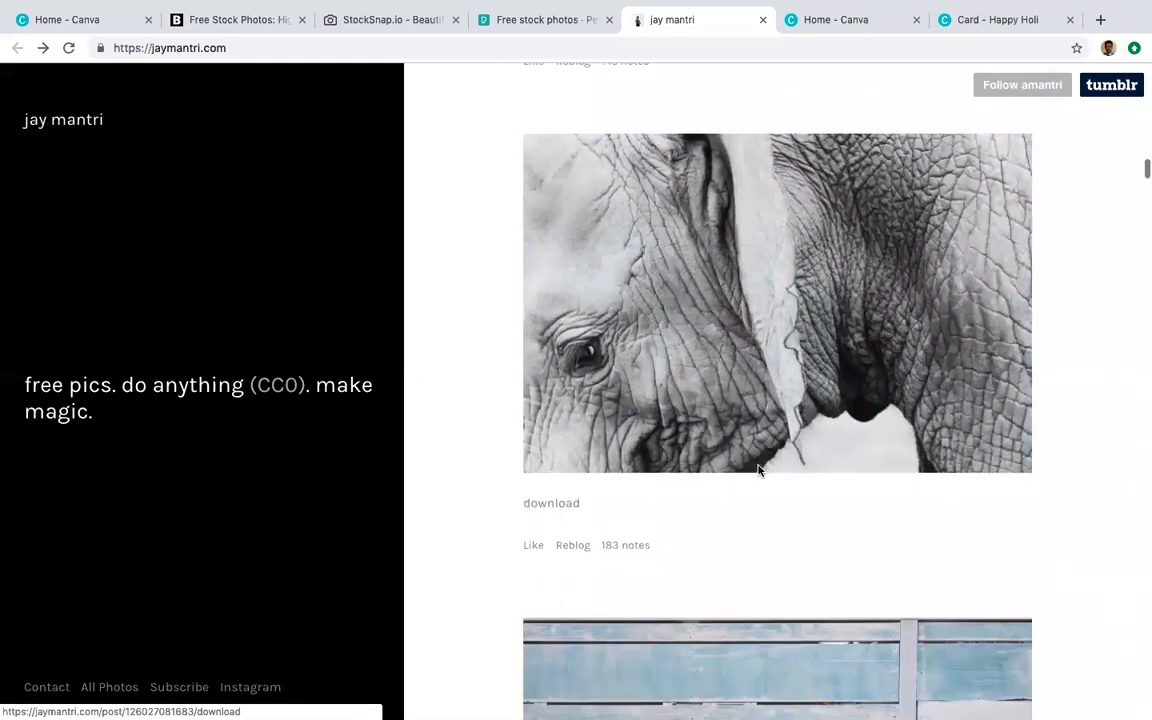
{"action": "scroll", "coordinate": [758, 470], "scroll_direction": "down", "scroll_amount": 12}
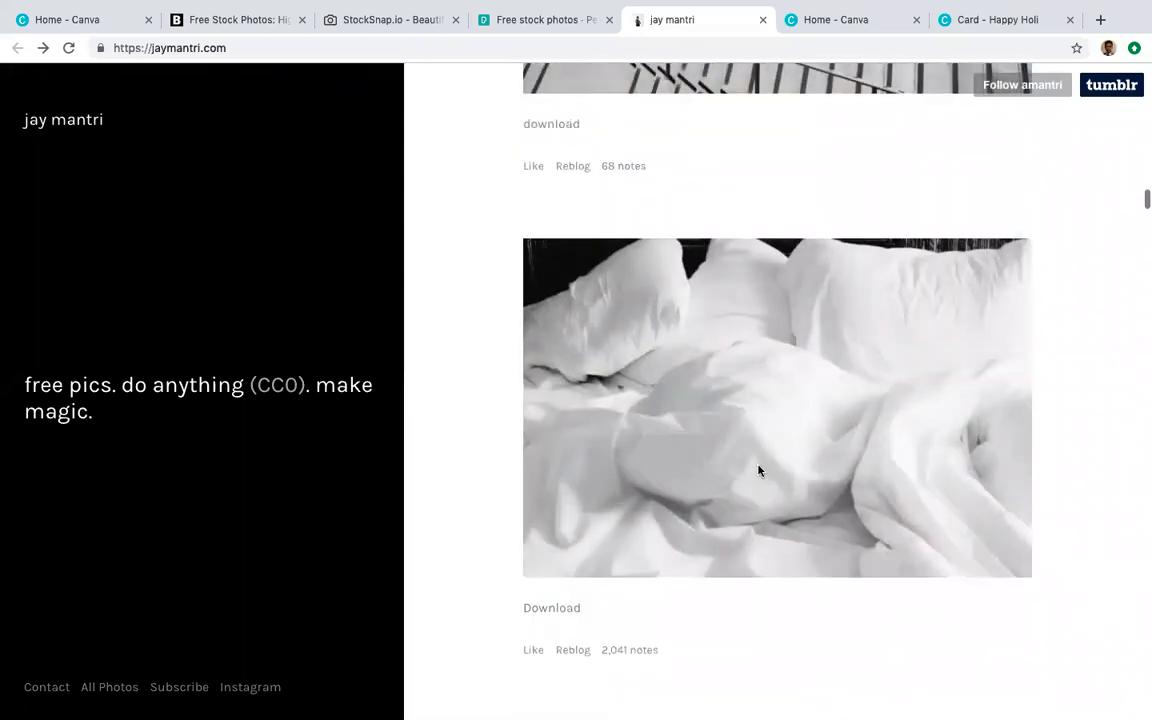
{"action": "scroll", "coordinate": [758, 470], "scroll_direction": "down", "scroll_amount": 12}
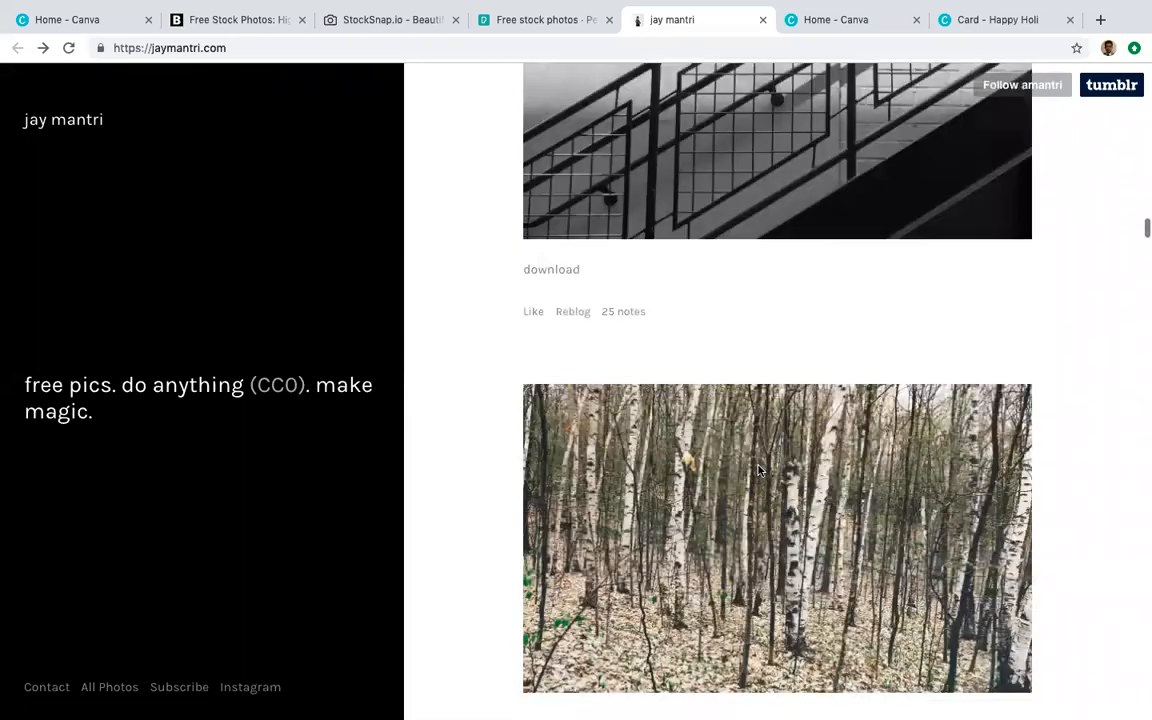
{"action": "scroll", "coordinate": [758, 470], "scroll_direction": "down", "scroll_amount": 4}
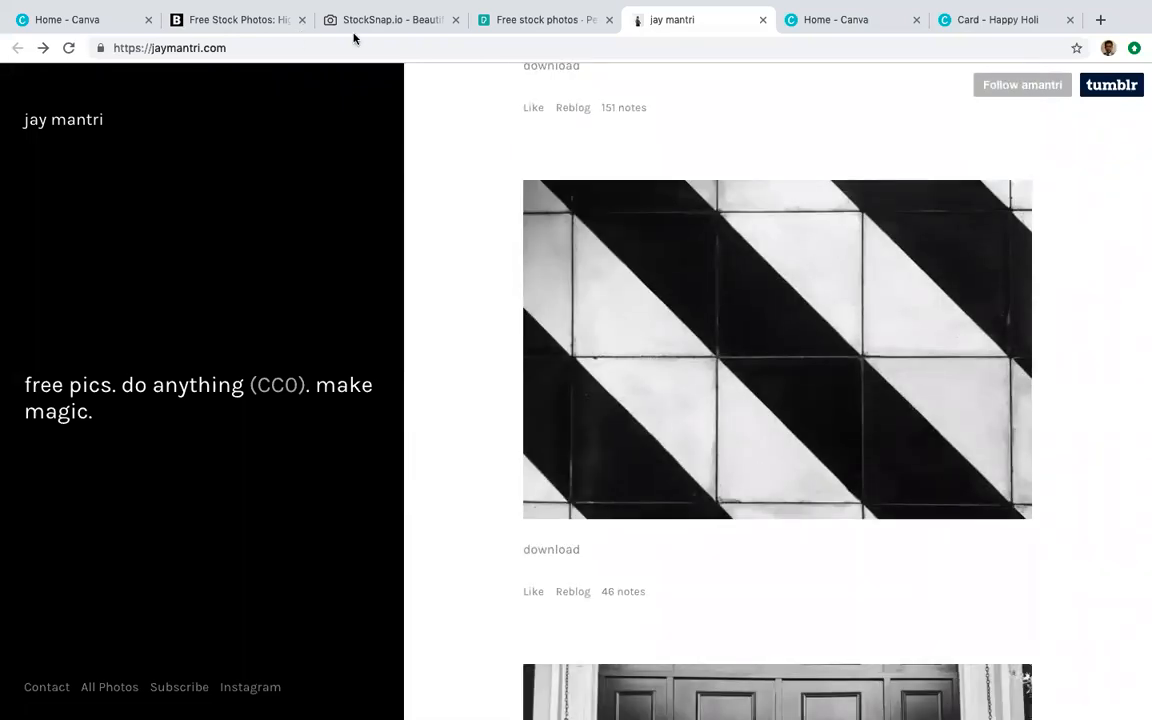
{"action": "left_click", "coordinate": [384, 20]}
{"action": "left_click", "coordinate": [501, 28]}
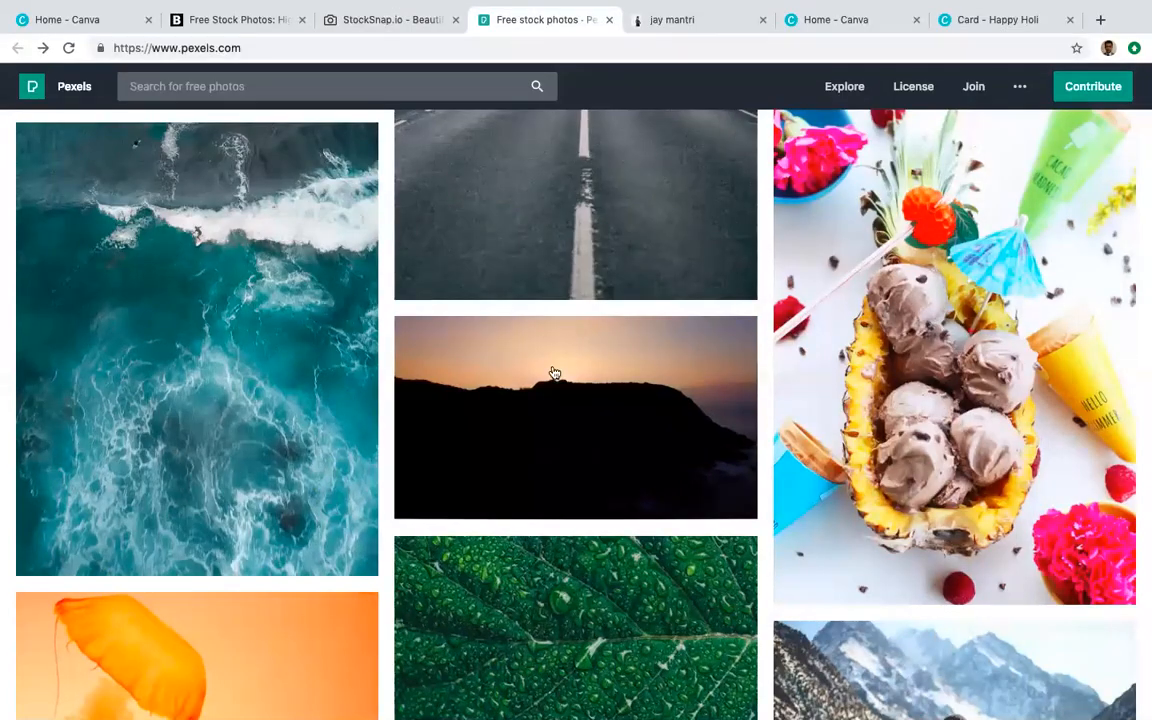
Step: Download the dewy green leaf photo as dew-drop-droplet-544980.jpg and check it in Preview
{"action": "scroll", "coordinate": [630, 491], "scroll_direction": "down", "scroll_amount": 4}
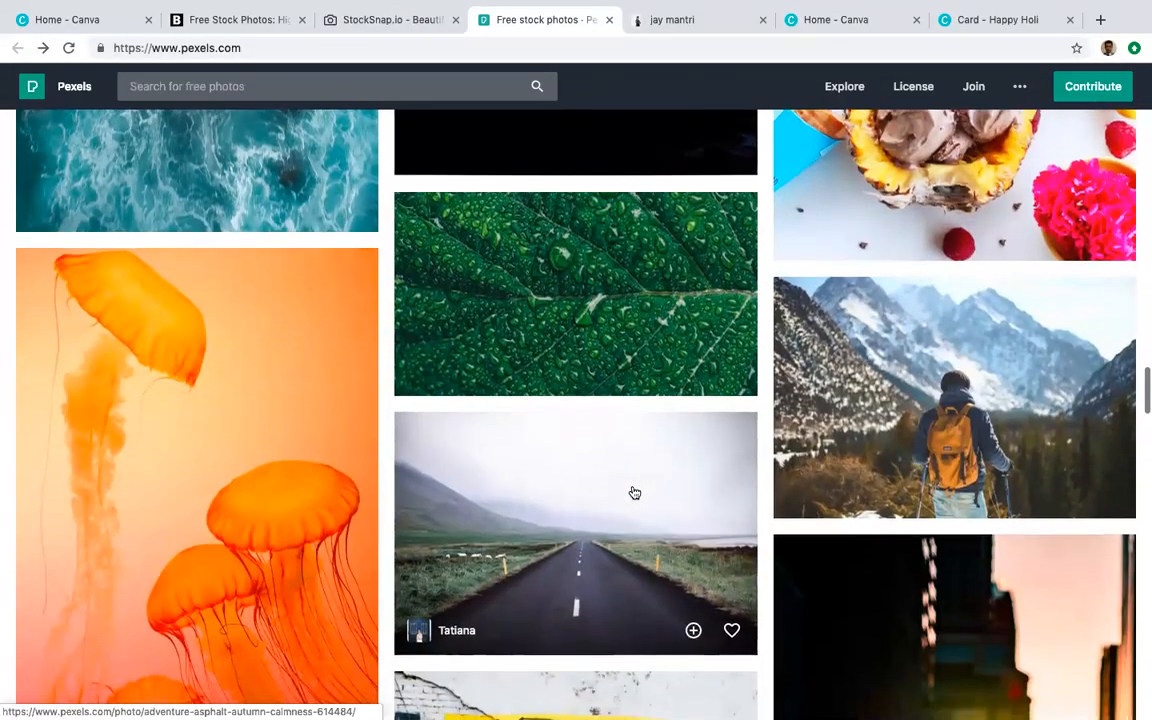
{"action": "scroll", "coordinate": [632, 492], "scroll_direction": "up", "scroll_amount": 1}
{"action": "left_click", "coordinate": [612, 364]}
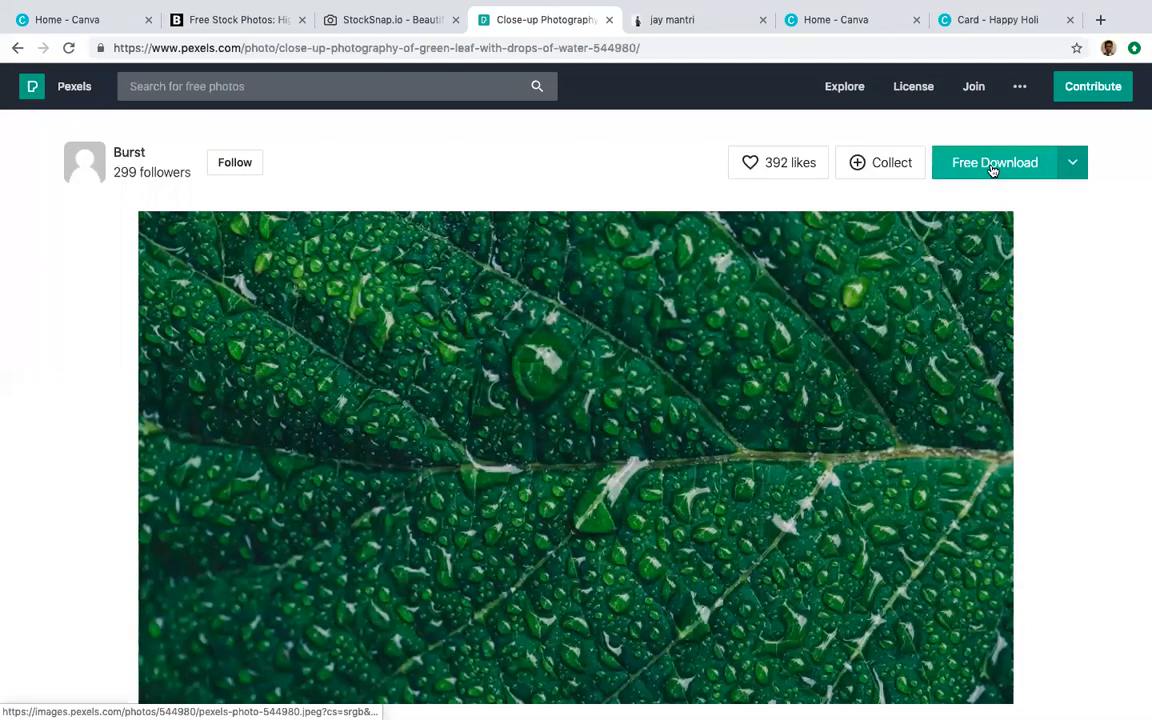
{"action": "left_click", "coordinate": [993, 171]}
{"action": "left_click", "coordinate": [59, 705]}
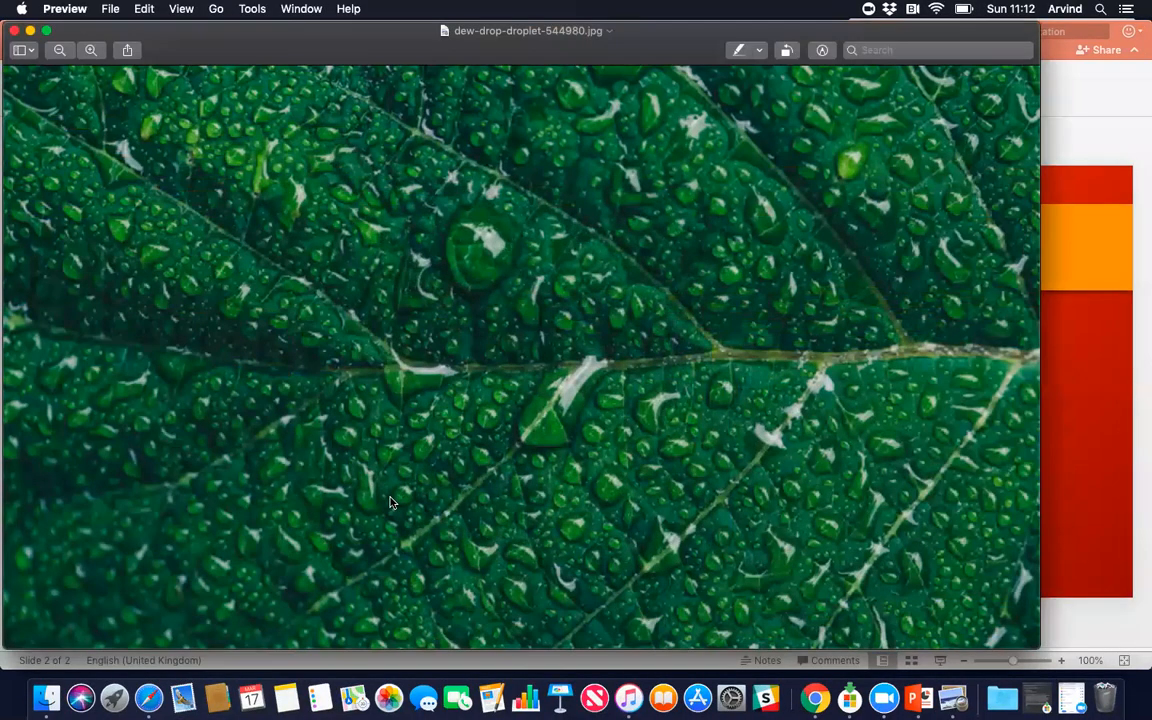
{"action": "left_click", "coordinate": [14, 32]}
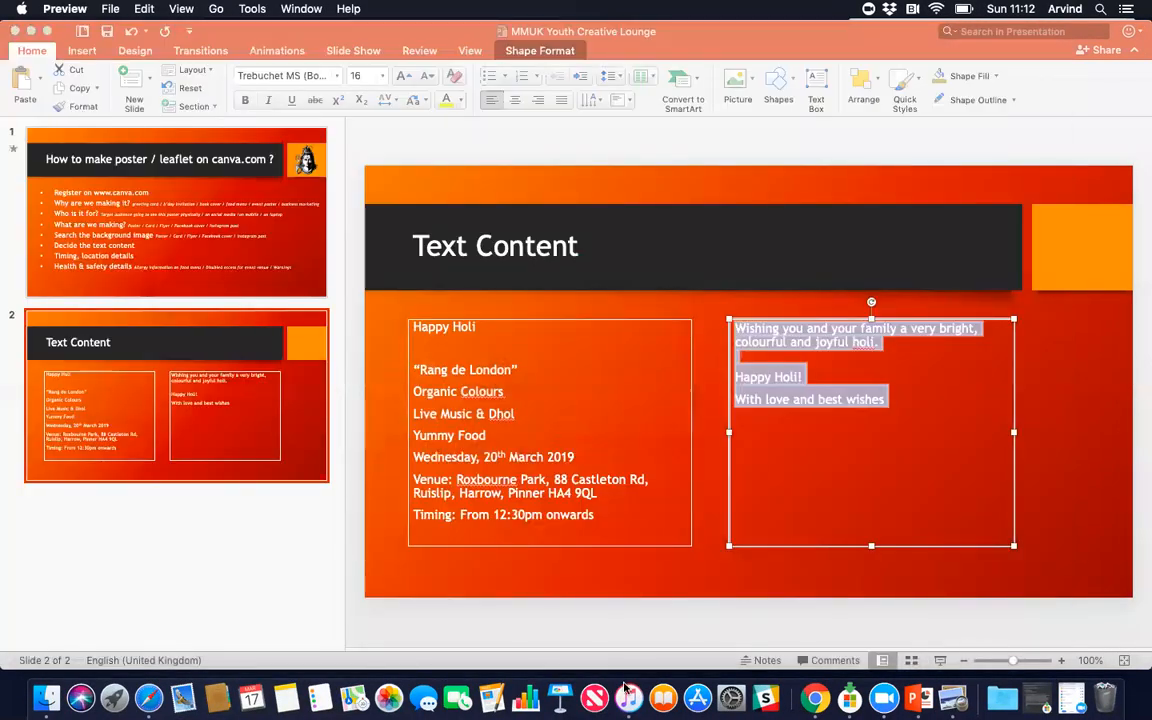
Step: Dismiss the Adobe Stock popup and return to the Burst photo collections
{"action": "left_click", "coordinate": [815, 697]}
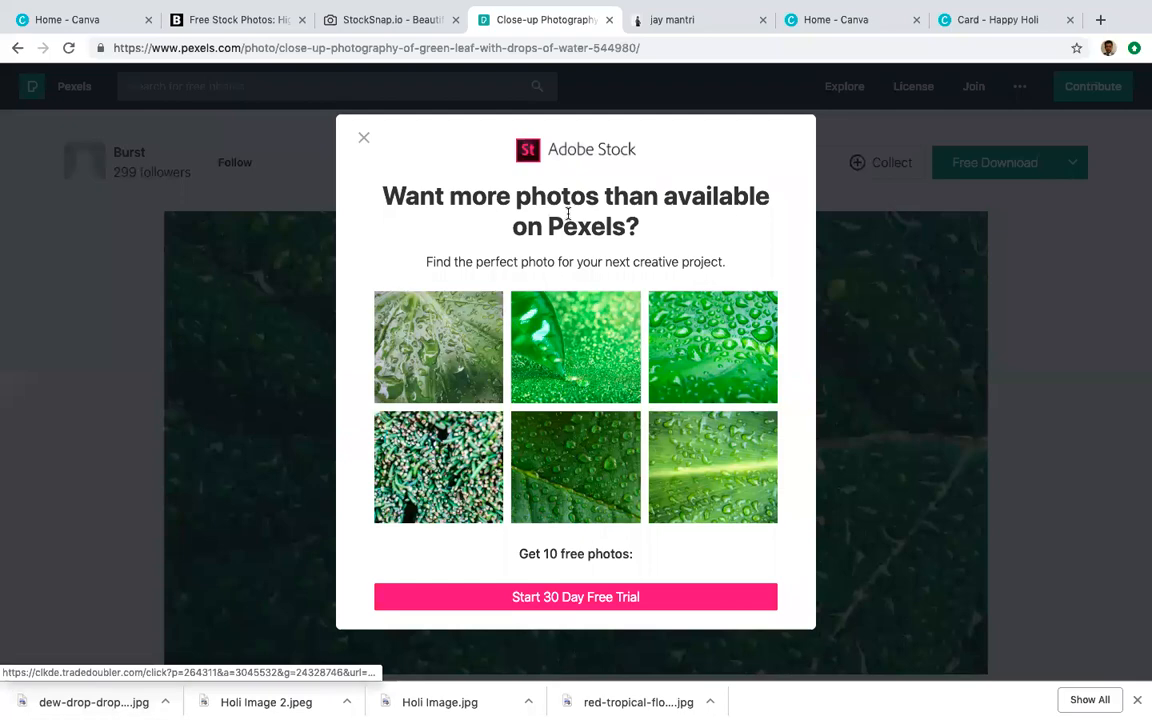
{"action": "left_click", "coordinate": [363, 138]}
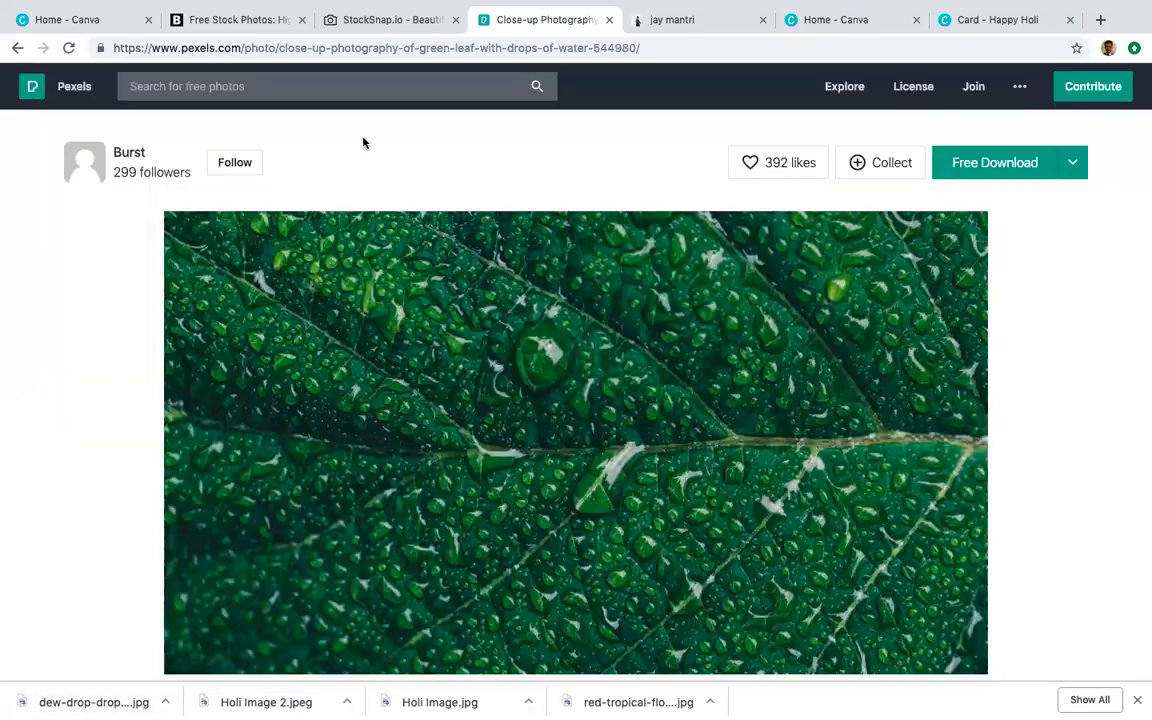
{"action": "left_click", "coordinate": [383, 20]}
{"action": "left_click", "coordinate": [245, 18]}
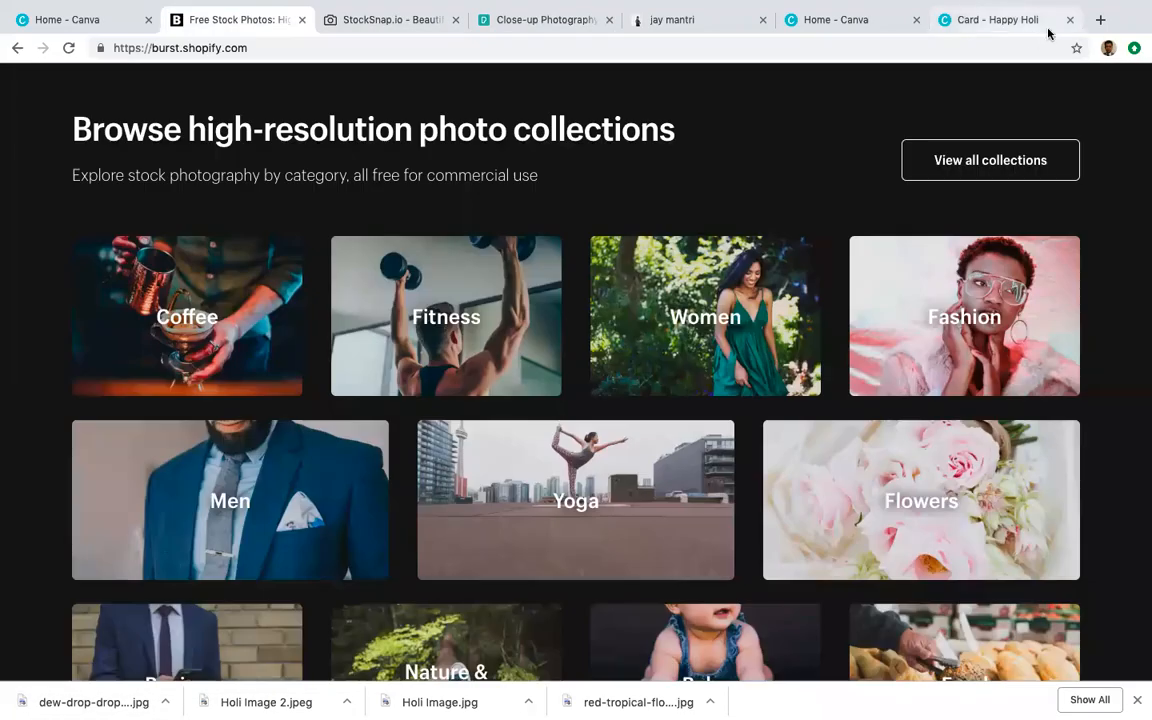
Step: Run a Google image search for 'holi' in a new tab, then go back to Burst
{"action": "left_click", "coordinate": [1100, 20]}
{"action": "type", "text": "holi"}
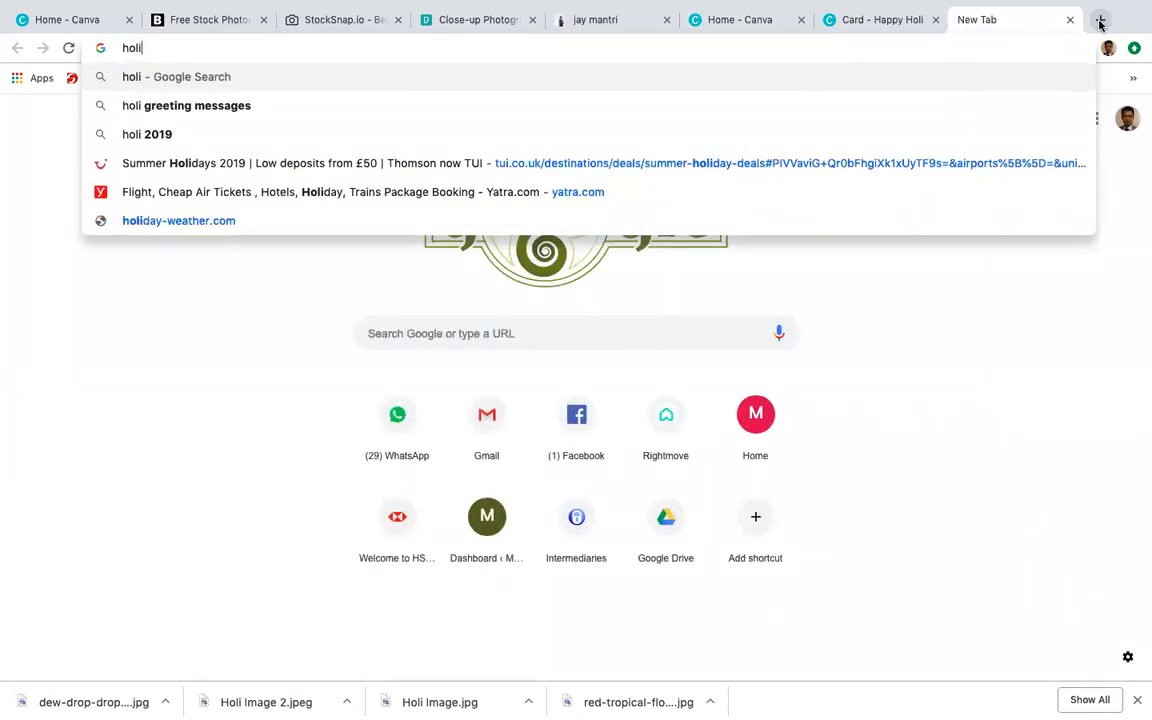
{"action": "key", "text": "Return"}
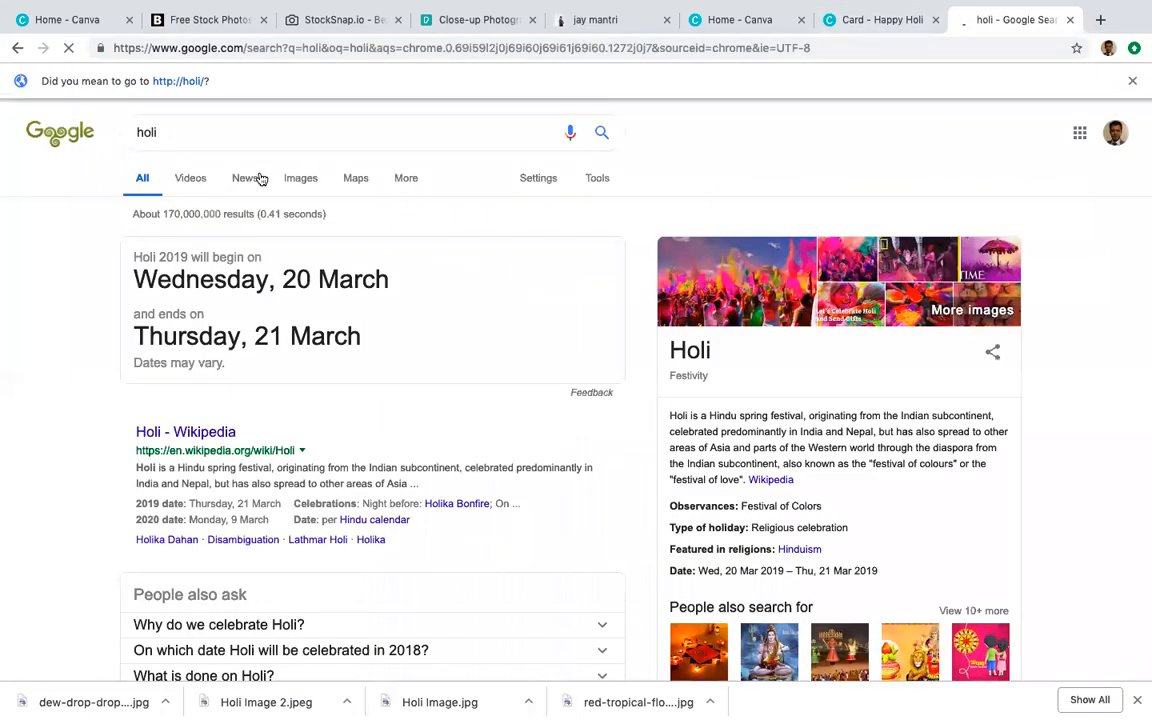
{"action": "left_click", "coordinate": [297, 180]}
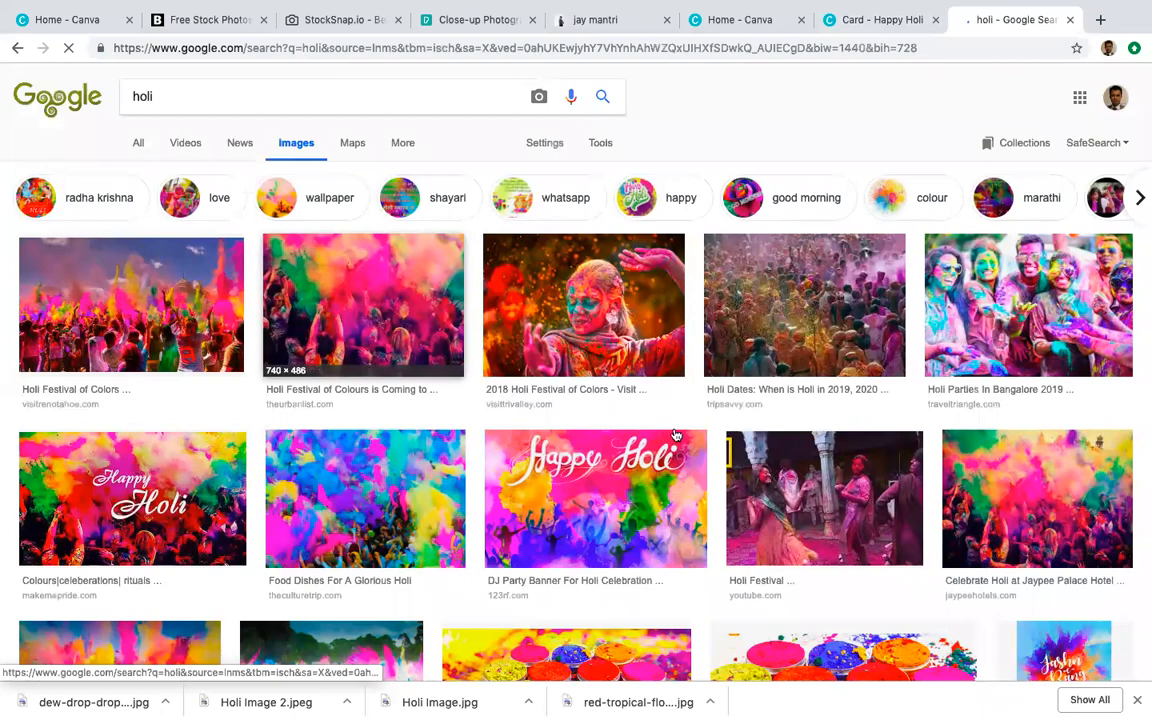
{"action": "scroll", "coordinate": [609, 533], "scroll_direction": "down", "scroll_amount": 1}
{"action": "scroll", "coordinate": [609, 533], "scroll_direction": "down", "scroll_amount": 3}
{"action": "scroll", "coordinate": [561, 418], "scroll_direction": "up", "scroll_amount": 3}
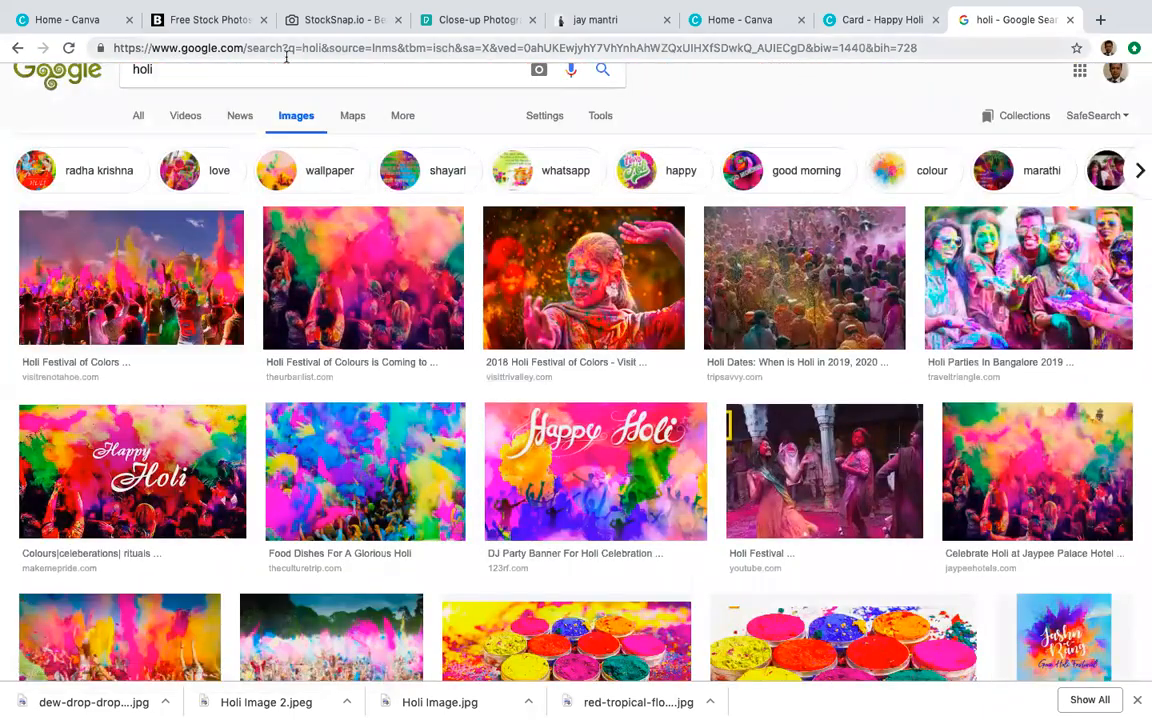
{"action": "left_click", "coordinate": [318, 22]}
{"action": "left_click", "coordinate": [205, 19]}
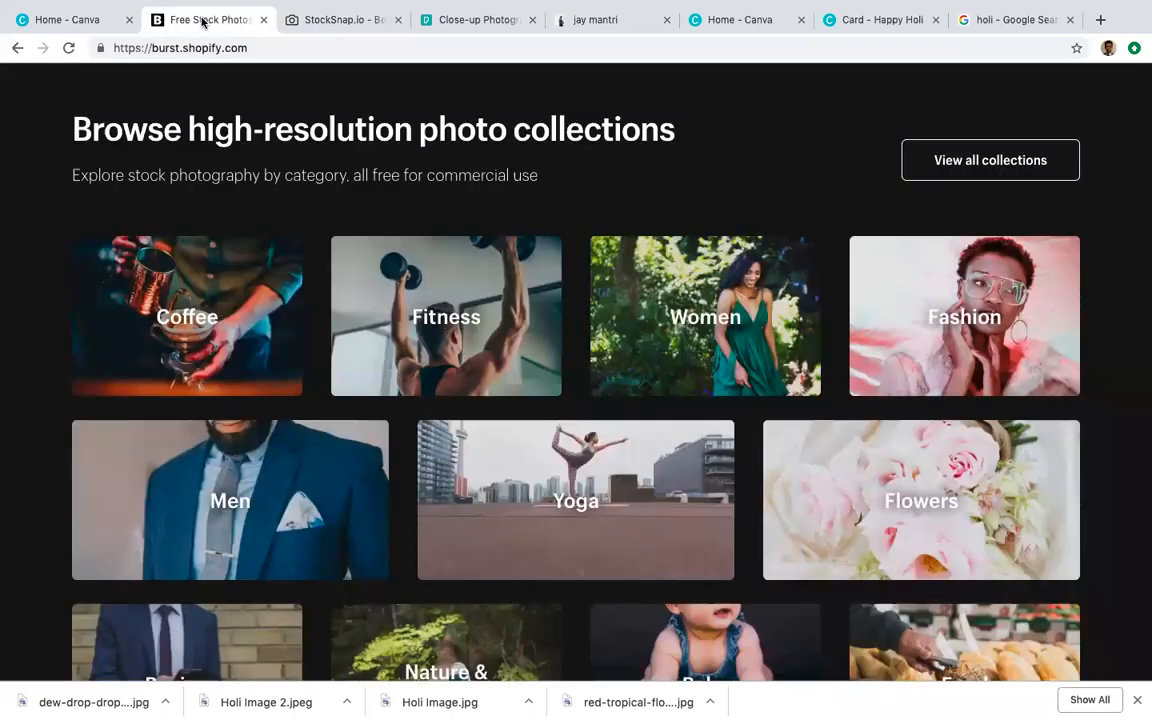
Step: Search StockSnap.io for 'holi' and scroll through its 170 results before returning to Burst
{"action": "left_click", "coordinate": [328, 22]}
{"action": "scroll", "coordinate": [262, 195], "scroll_direction": "up", "scroll_amount": 10}
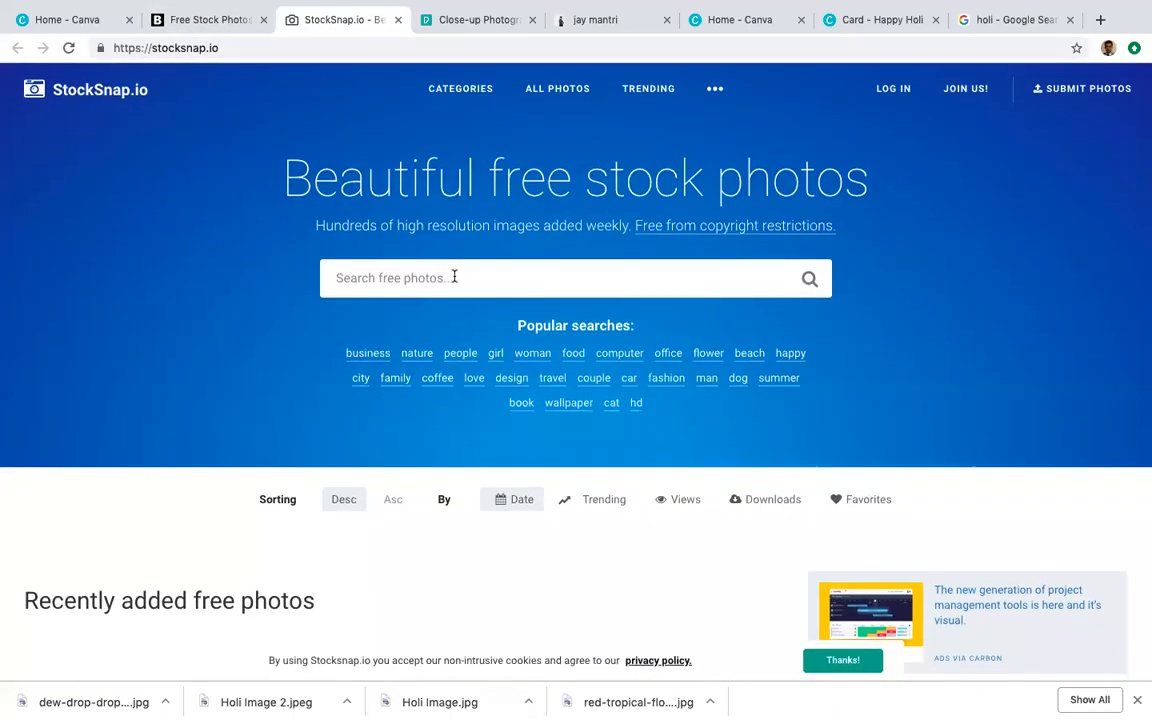
{"action": "type", "text": "holi"}
{"action": "key", "text": "Return"}
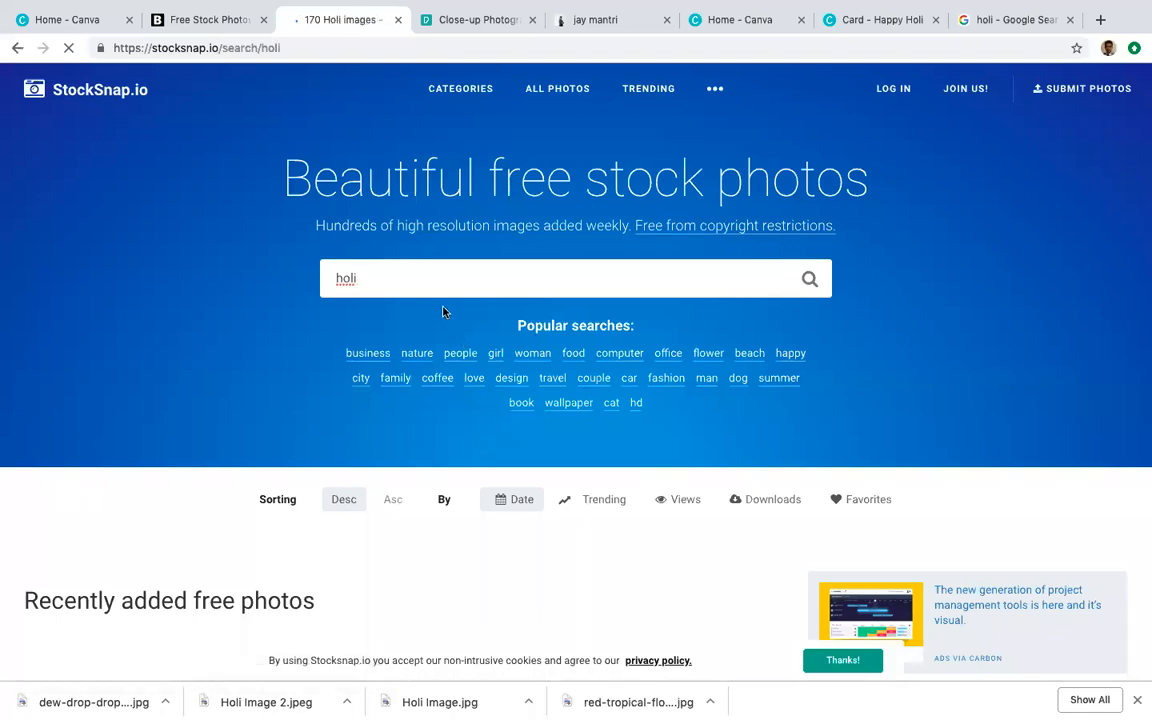
{"action": "scroll", "coordinate": [345, 420], "scroll_direction": "down", "scroll_amount": 2}
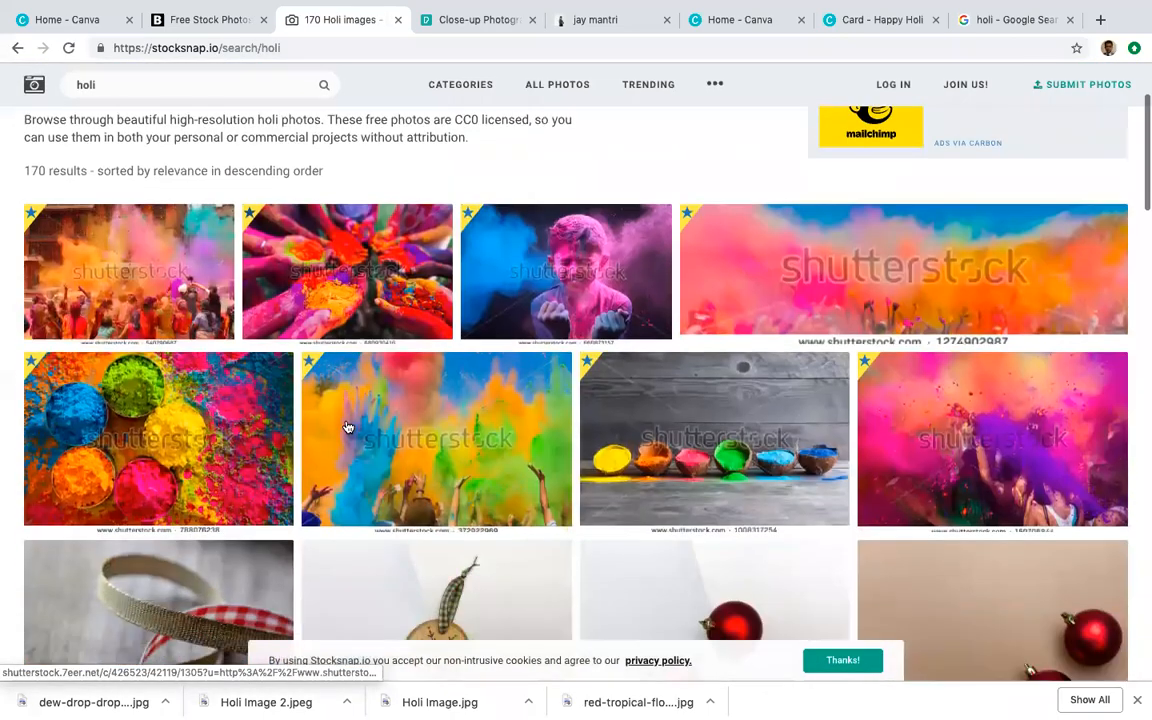
{"action": "scroll", "coordinate": [347, 428], "scroll_direction": "up", "scroll_amount": 1}
{"action": "scroll", "coordinate": [212, 519], "scroll_direction": "down", "scroll_amount": 2}
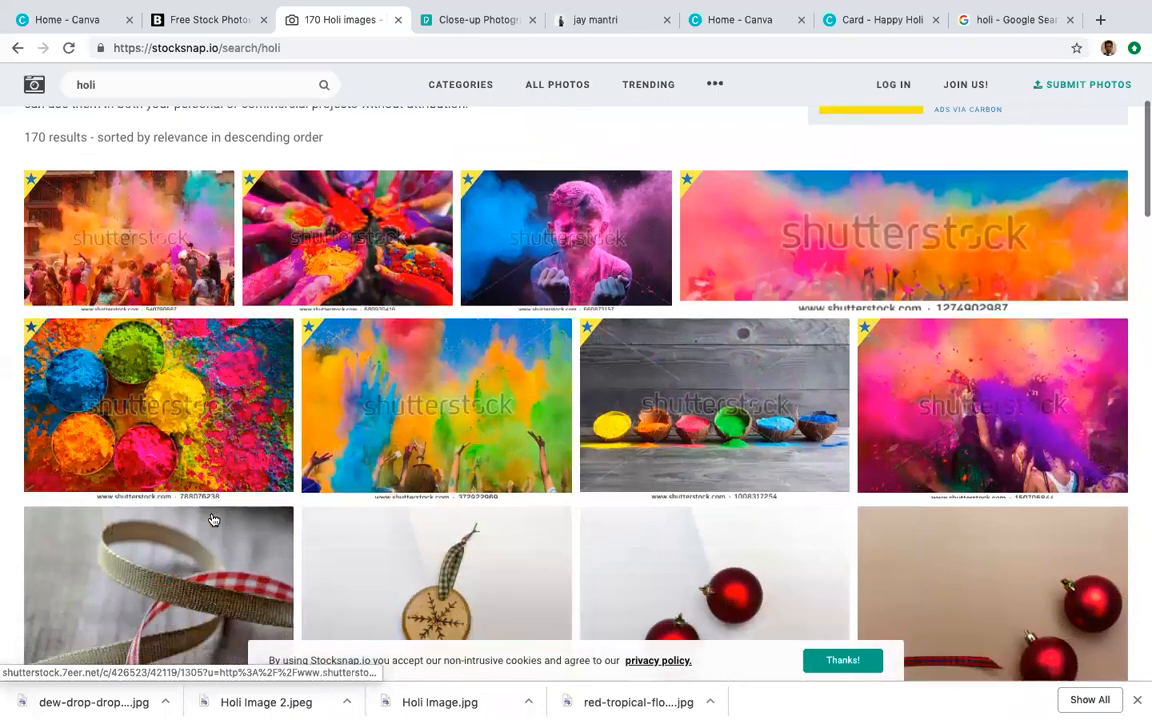
{"action": "scroll", "coordinate": [210, 308], "scroll_direction": "up", "scroll_amount": 3}
{"action": "scroll", "coordinate": [240, 519], "scroll_direction": "down", "scroll_amount": 6}
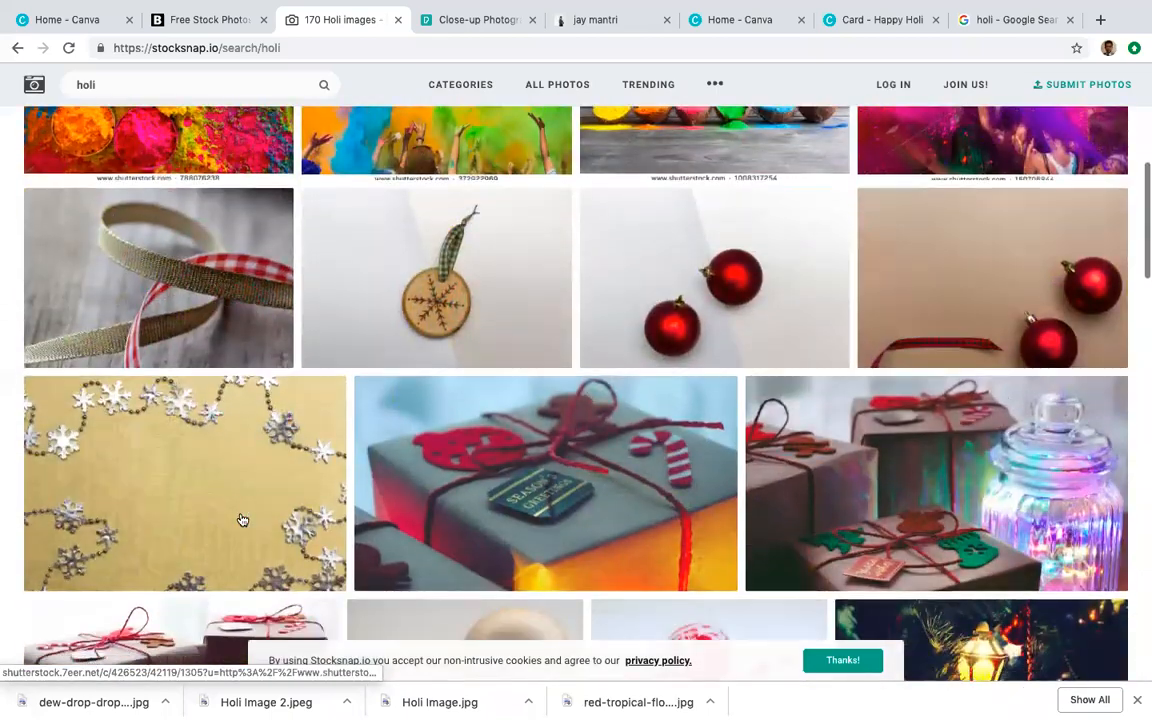
{"action": "scroll", "coordinate": [372, 441], "scroll_direction": "up", "scroll_amount": 5}
{"action": "scroll", "coordinate": [372, 441], "scroll_direction": "up", "scroll_amount": 1}
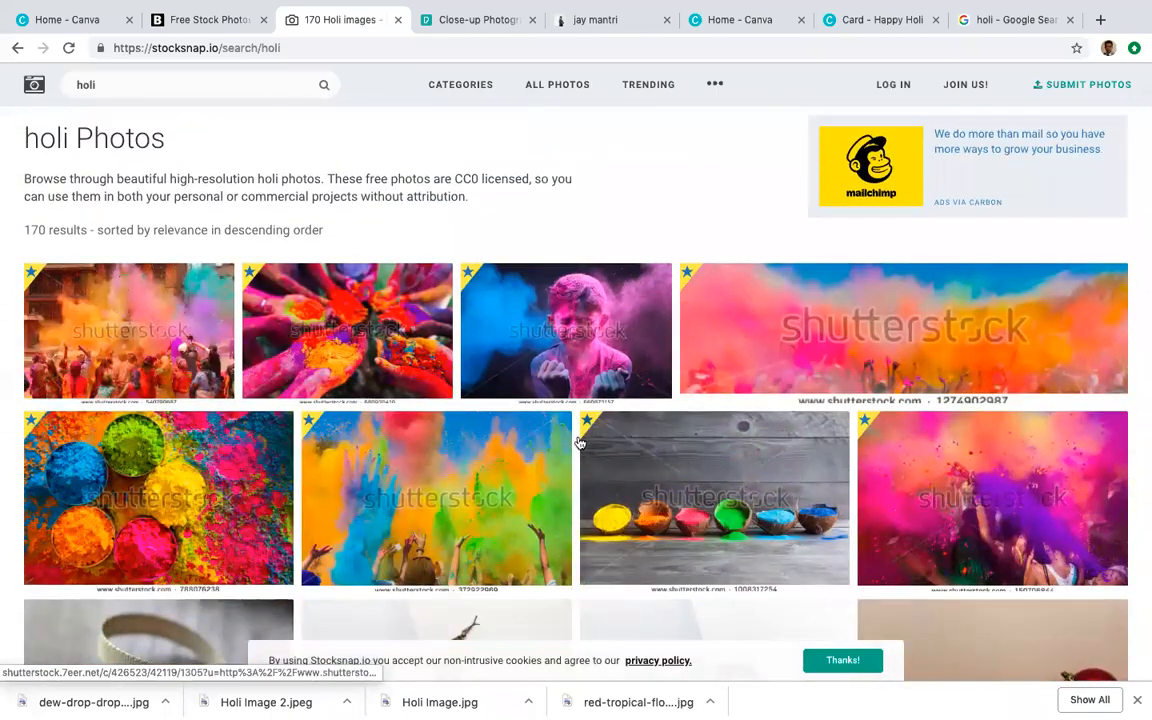
{"action": "scroll", "coordinate": [372, 375], "scroll_direction": "up", "scroll_amount": 3}
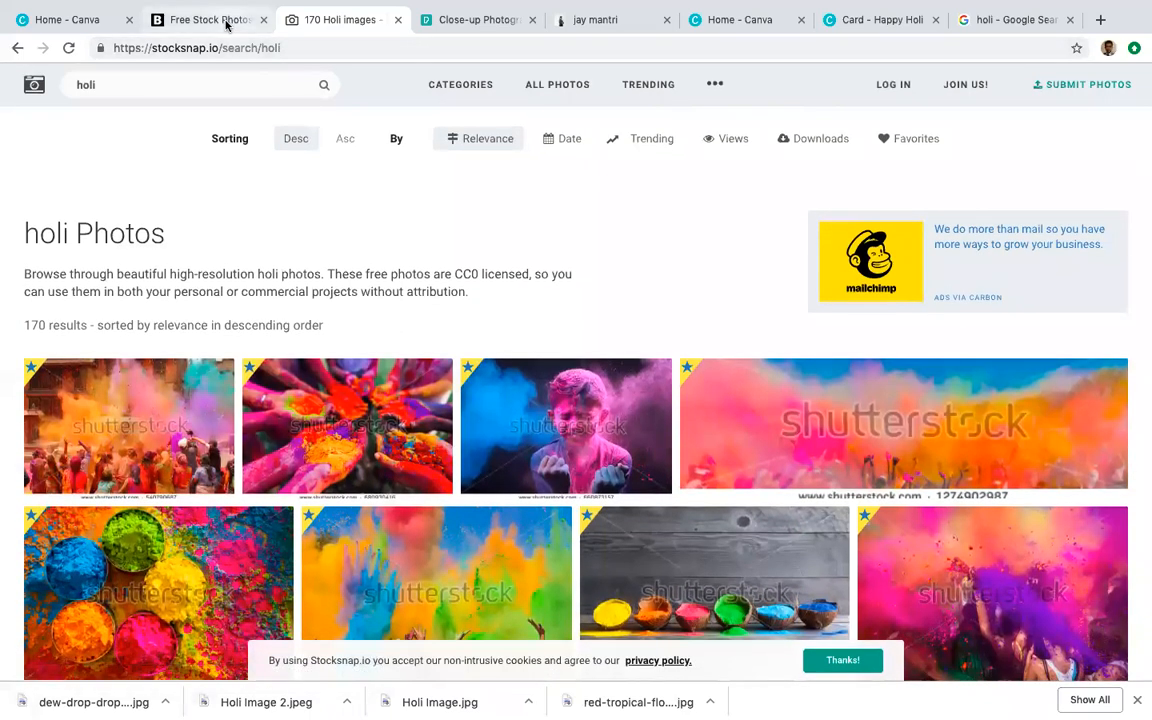
{"action": "left_click", "coordinate": [213, 23]}
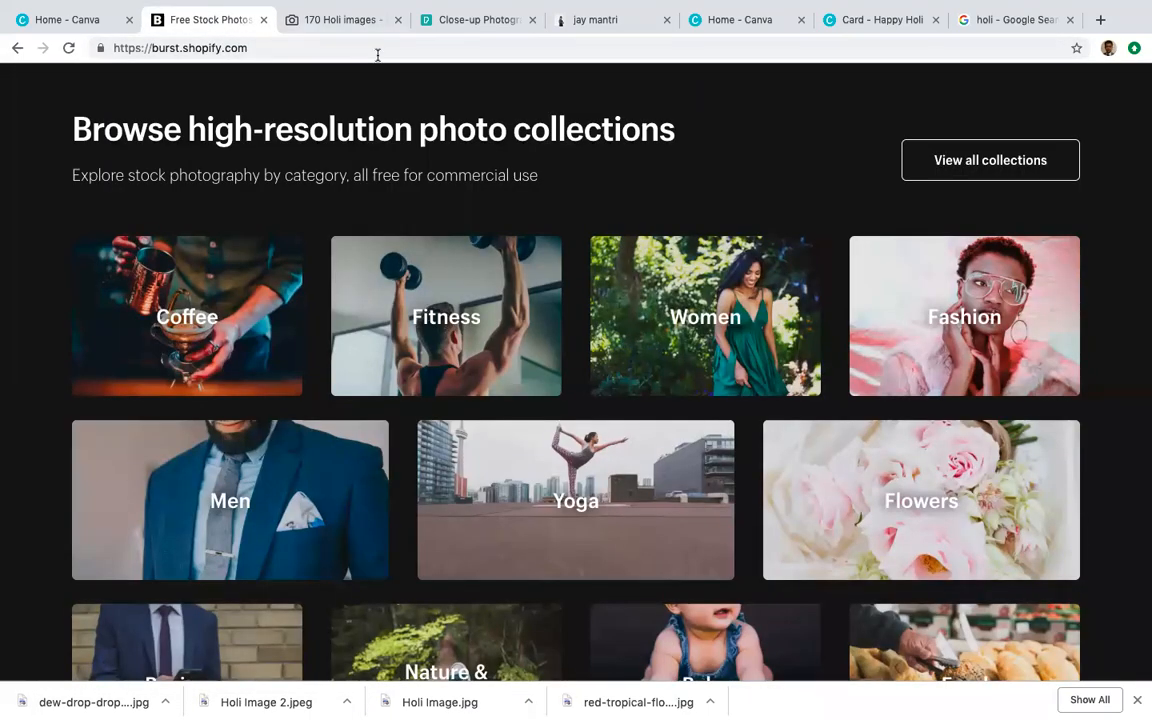
Step: Shrink the Happy Holi heading and move it to the card's upper left
{"action": "left_click", "coordinate": [877, 25]}
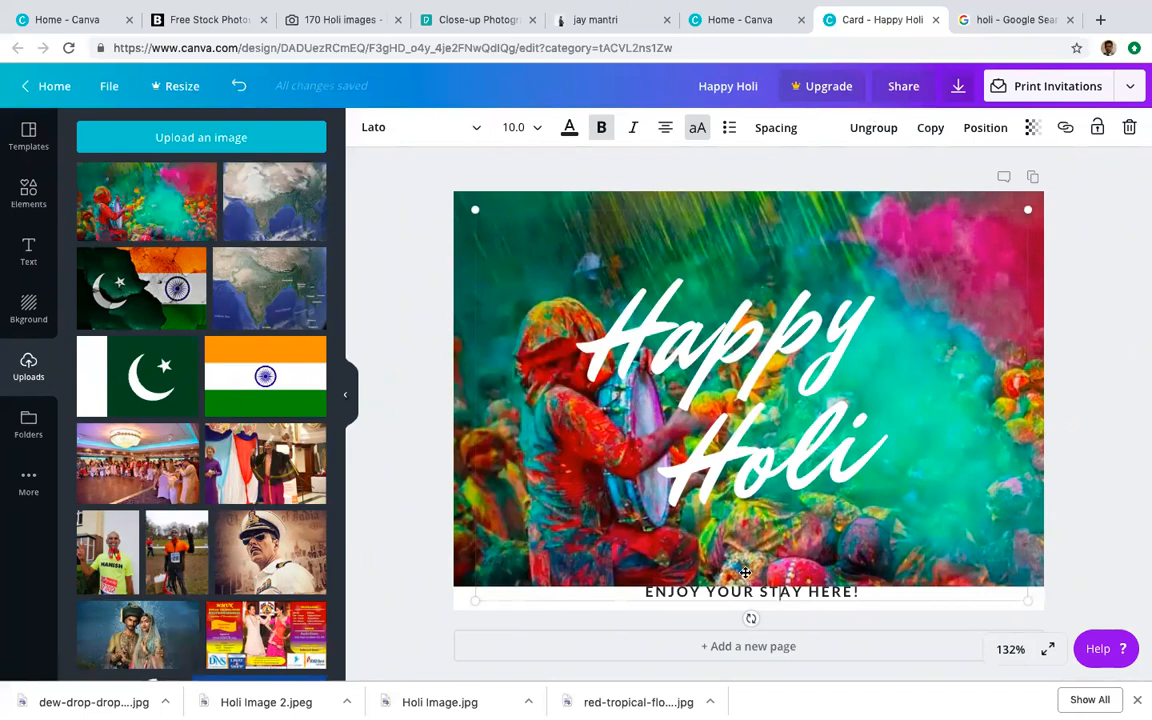
{"action": "left_click_drag", "start_coordinate": [641, 589], "coordinate": [861, 591]}
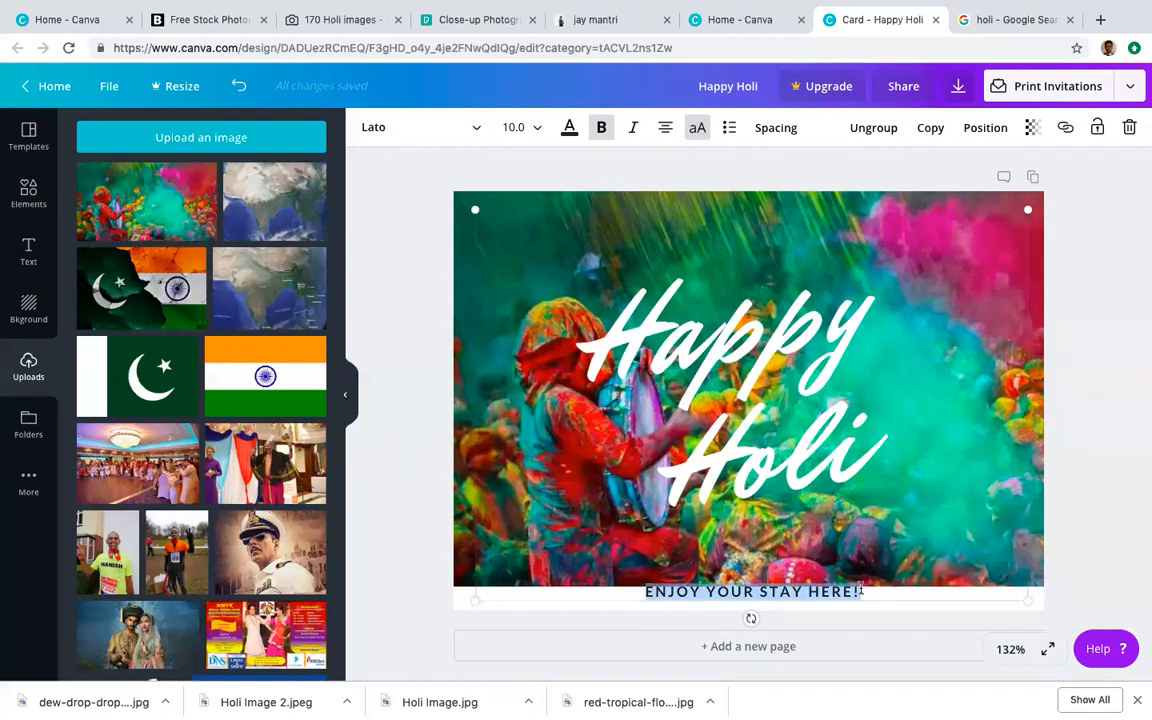
{"action": "left_click", "coordinate": [803, 451]}
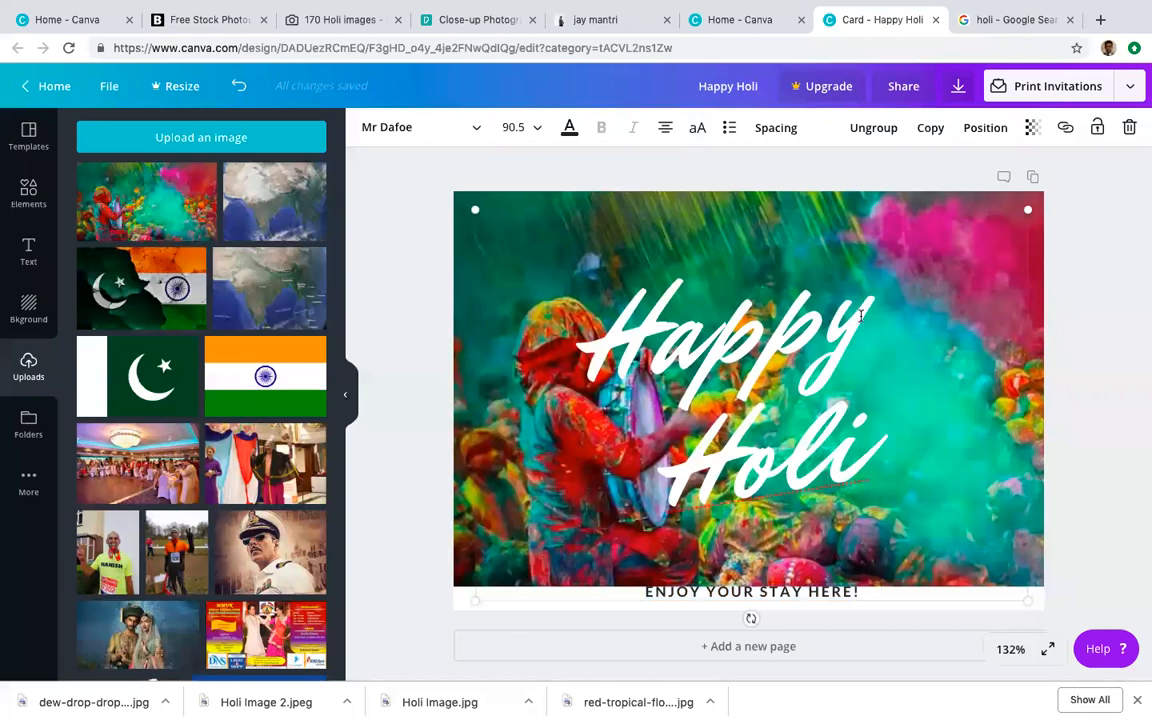
{"action": "left_click_drag", "start_coordinate": [476, 209], "coordinate": [680, 350]}
{"action": "left_click_drag", "start_coordinate": [838, 355], "coordinate": [598, 189]}
{"action": "left_click_drag", "start_coordinate": [880, 189], "coordinate": [589, 193]}
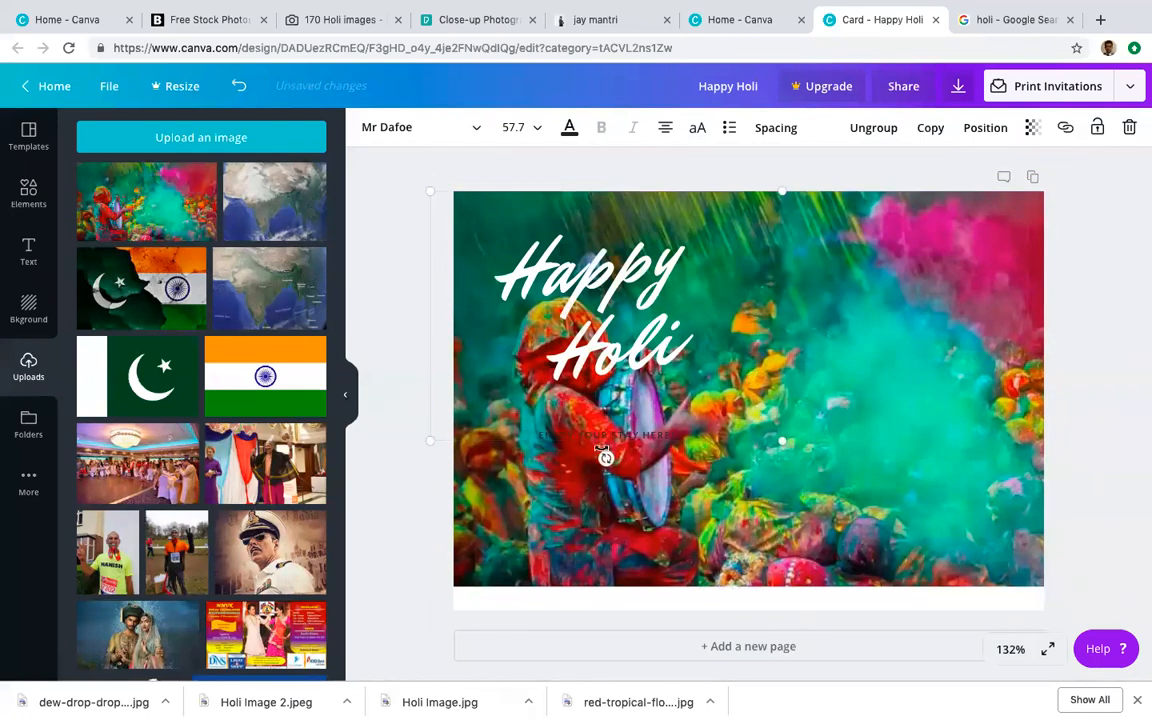
Step: Make the ENJOY YOUR STAY HERE! line white
{"action": "left_click", "coordinate": [601, 450]}
{"action": "left_click_drag", "start_coordinate": [718, 438], "coordinate": [527, 438]}
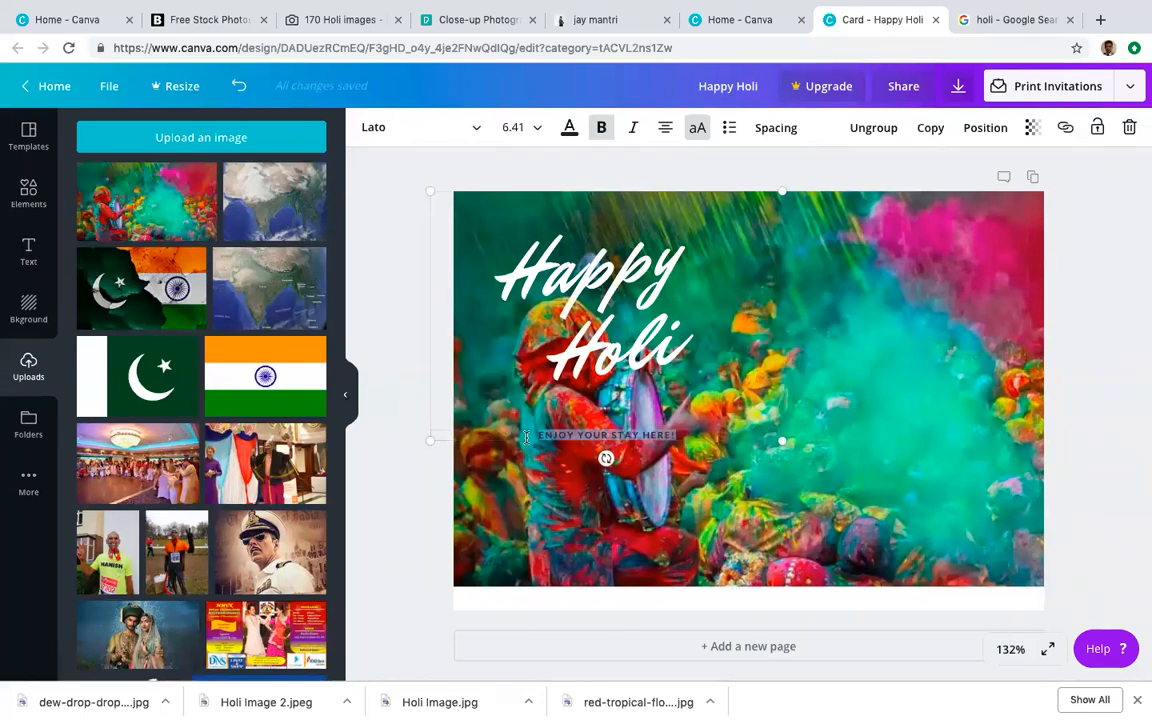
{"action": "left_click", "coordinate": [566, 118]}
{"action": "left_click", "coordinate": [310, 243]}
{"action": "left_click", "coordinate": [581, 471]}
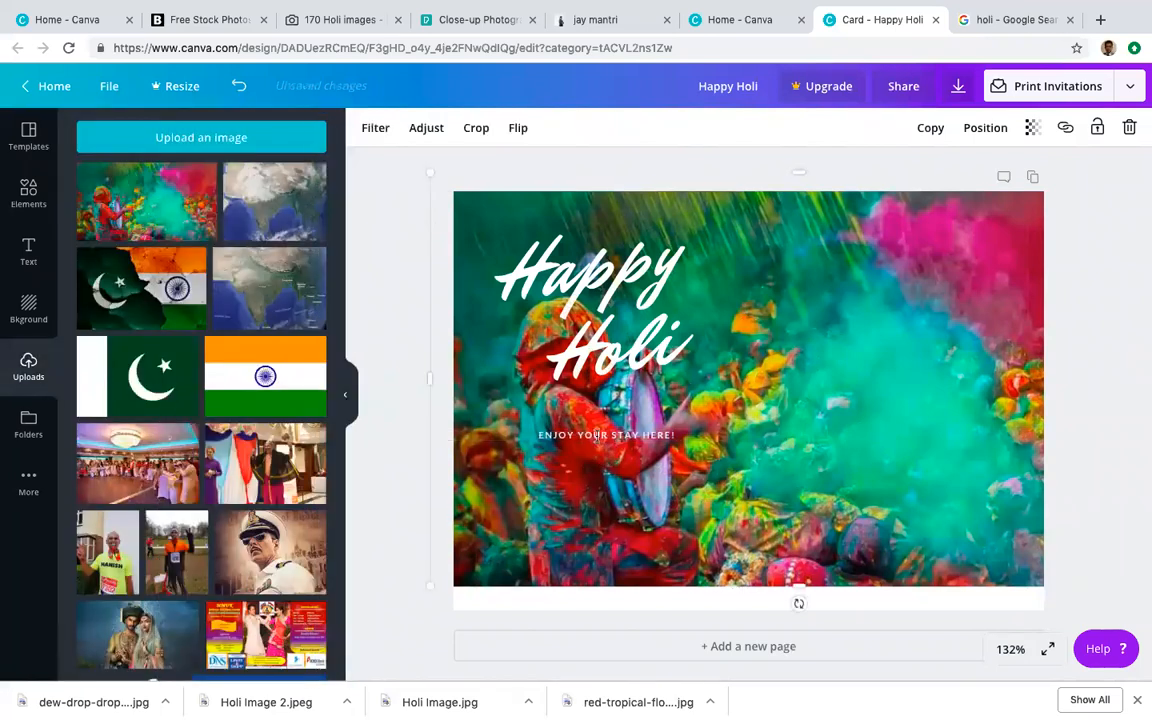
Step: Ungroup the greeting line from the heading and move it to the upper right
{"action": "left_click", "coordinate": [597, 437]}
{"action": "left_click_drag", "start_coordinate": [538, 435], "coordinate": [706, 433]}
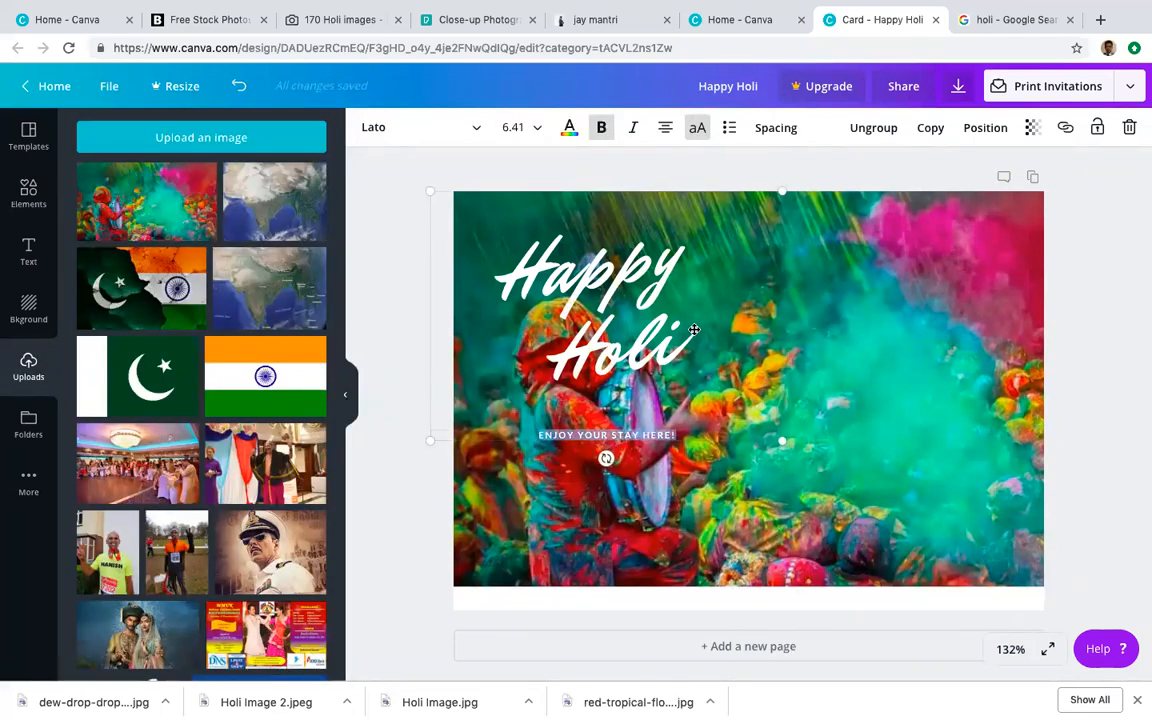
{"action": "left_click", "coordinate": [616, 270]}
{"action": "left_click", "coordinate": [618, 436]}
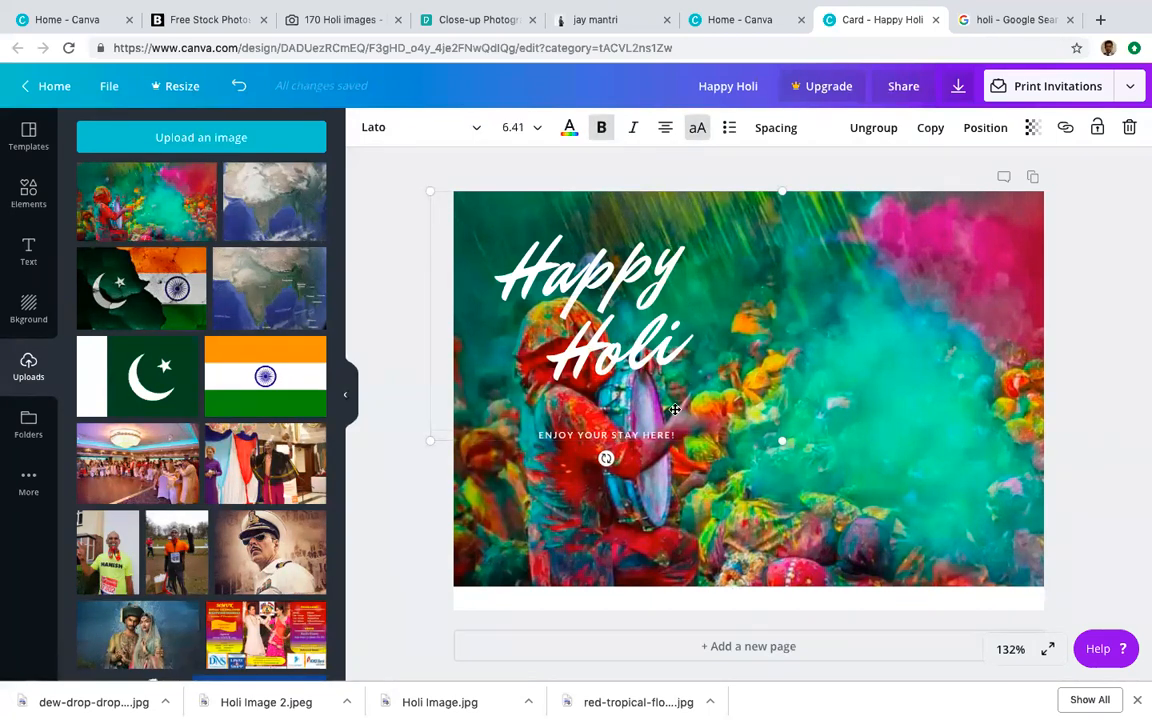
{"action": "left_click", "coordinate": [880, 132]}
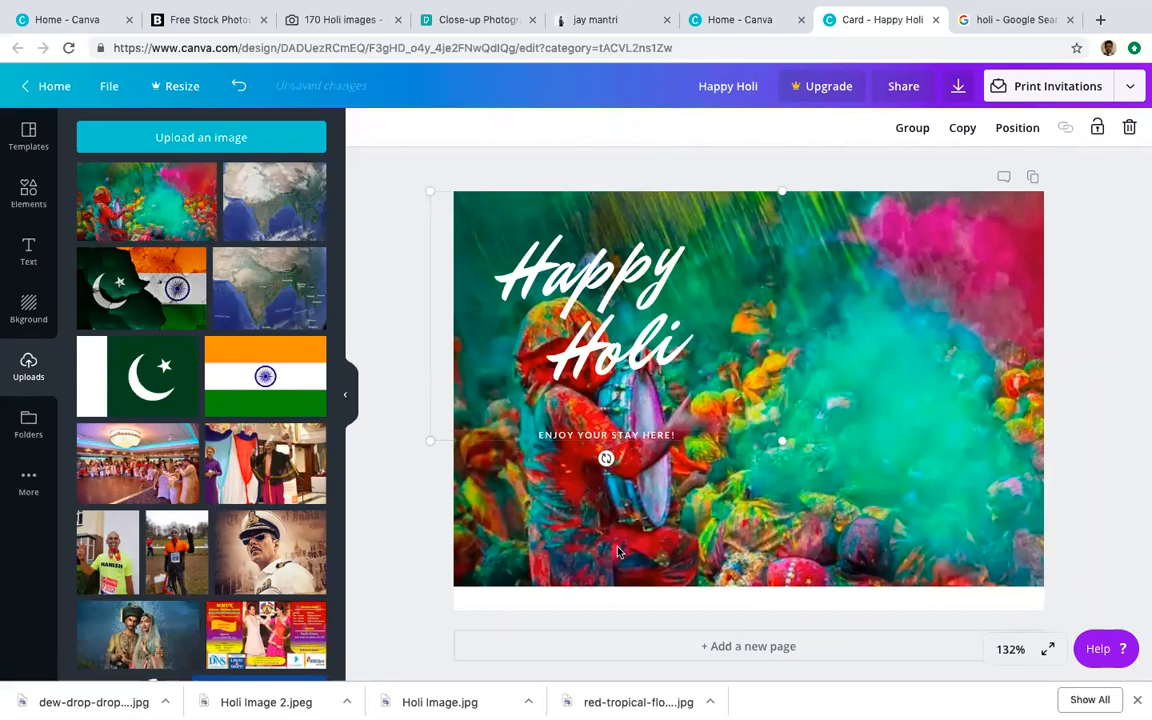
{"action": "left_click", "coordinate": [626, 436]}
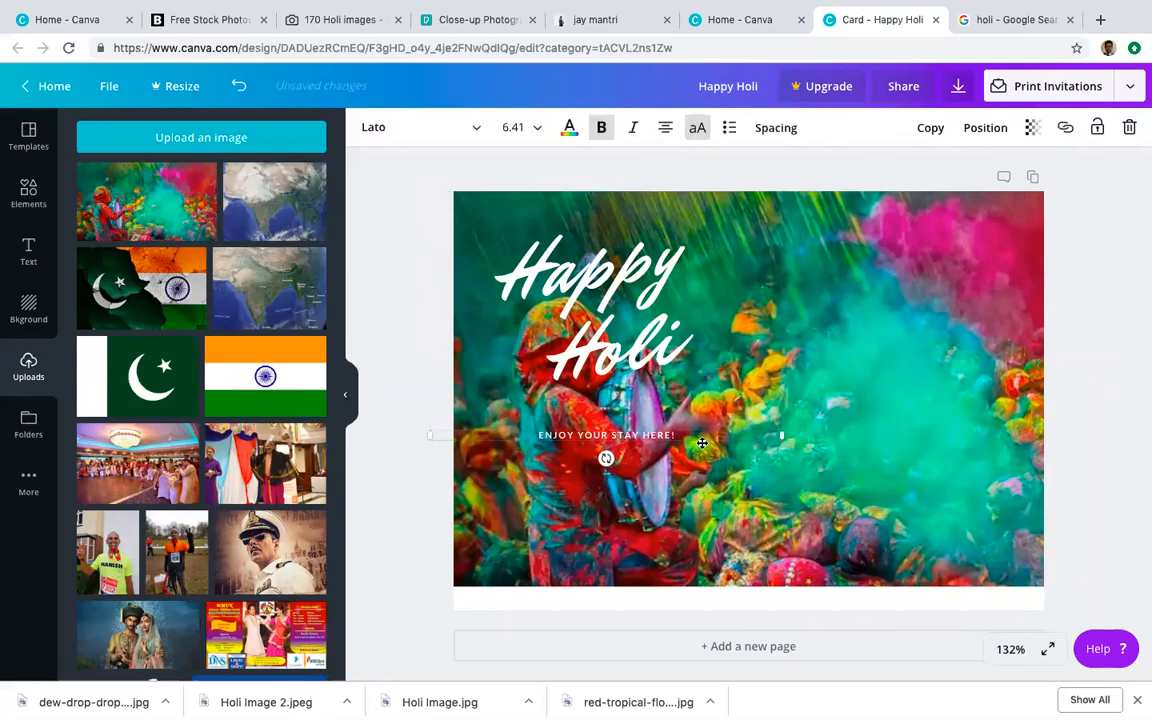
{"action": "left_click_drag", "start_coordinate": [614, 443], "coordinate": [889, 268]}
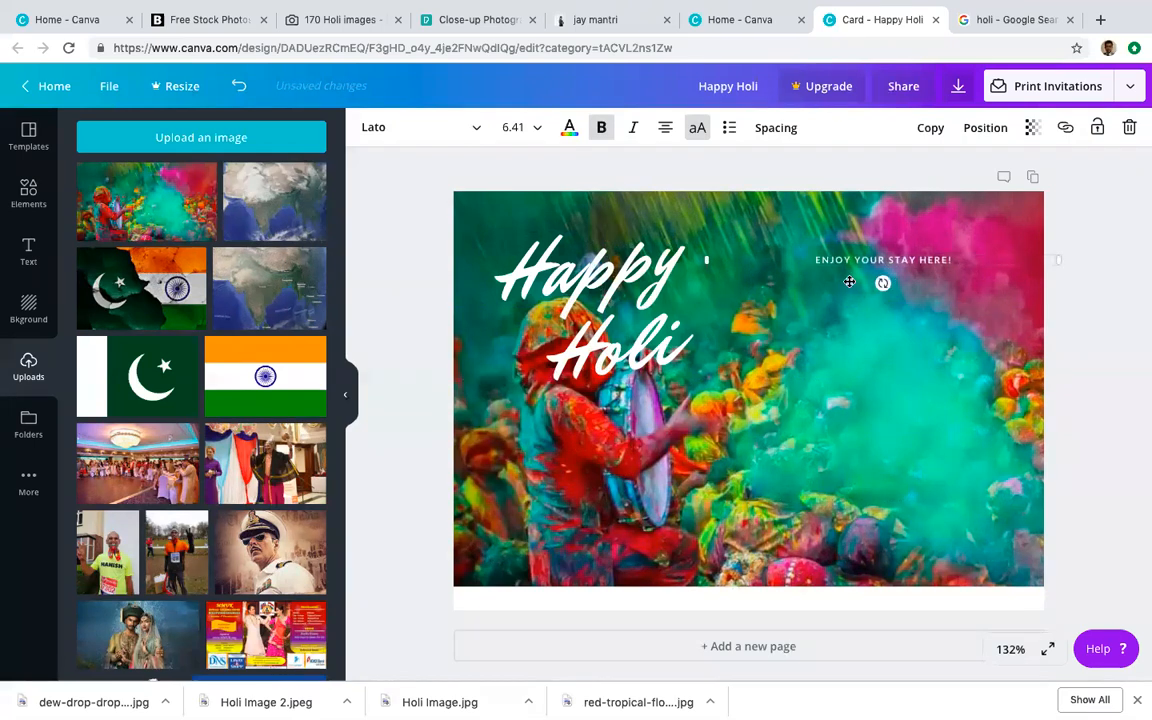
Step: Browse Canva's text presets and font combinations
{"action": "left_click", "coordinate": [28, 250]}
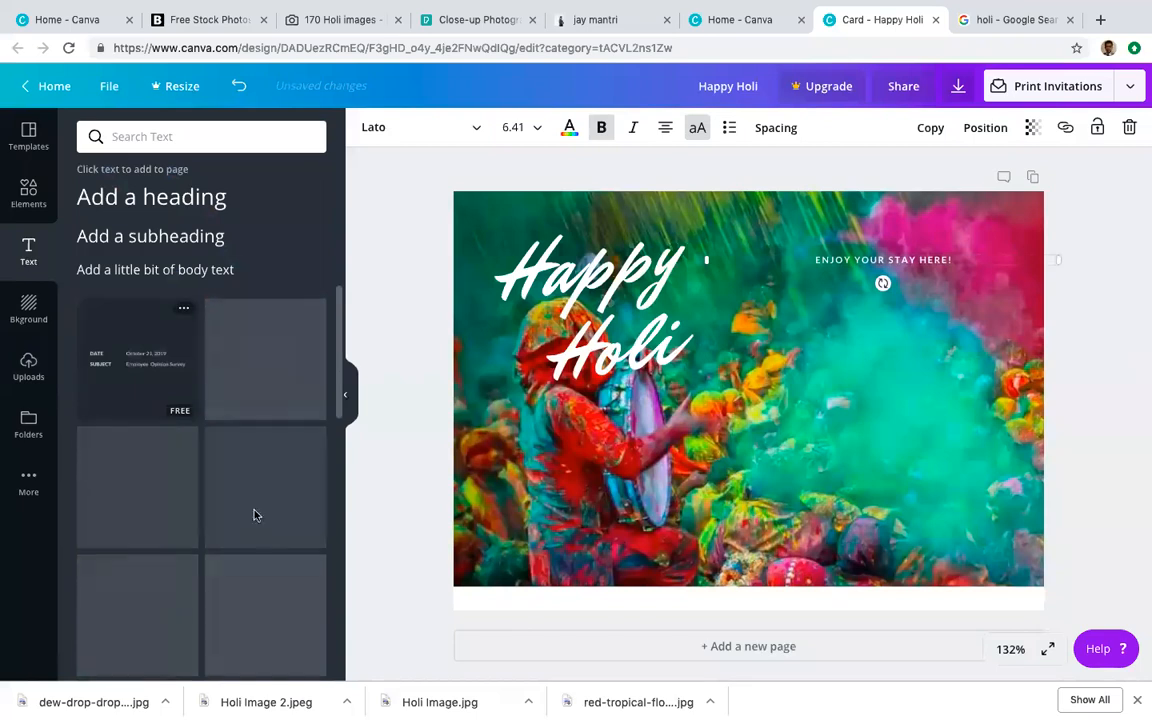
{"action": "scroll", "coordinate": [235, 558], "scroll_direction": "down", "scroll_amount": 2}
{"action": "scroll", "coordinate": [235, 558], "scroll_direction": "down", "scroll_amount": 5}
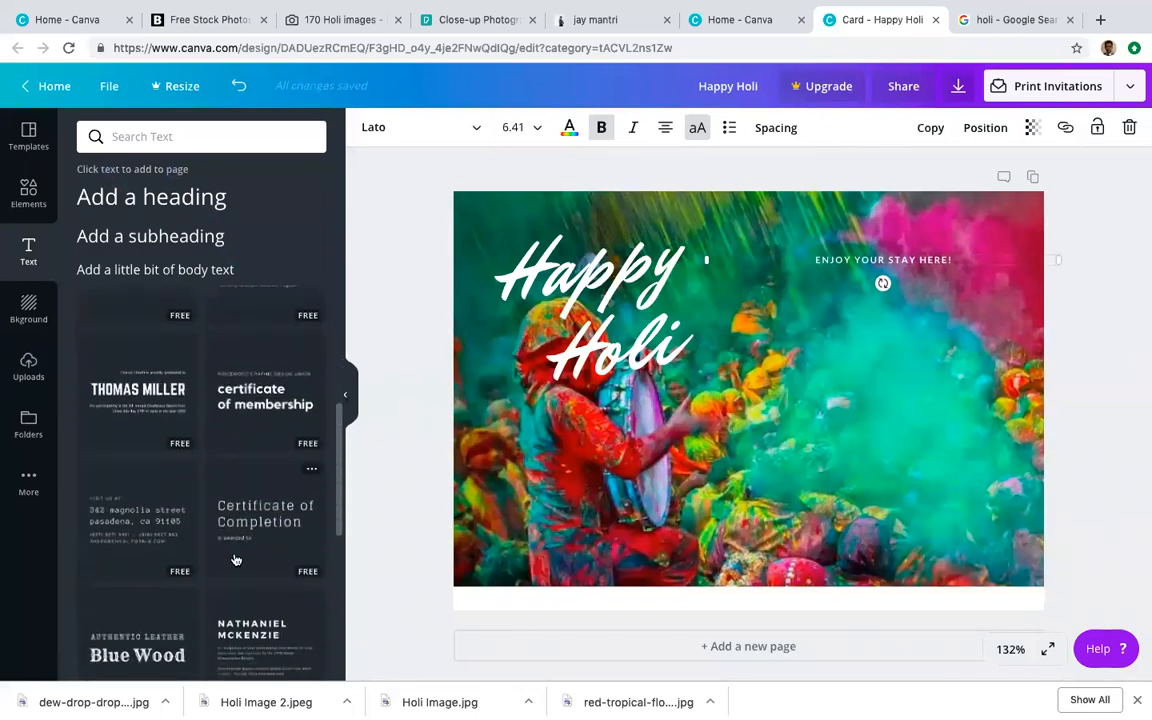
{"action": "scroll", "coordinate": [245, 462], "scroll_direction": "down", "scroll_amount": 5}
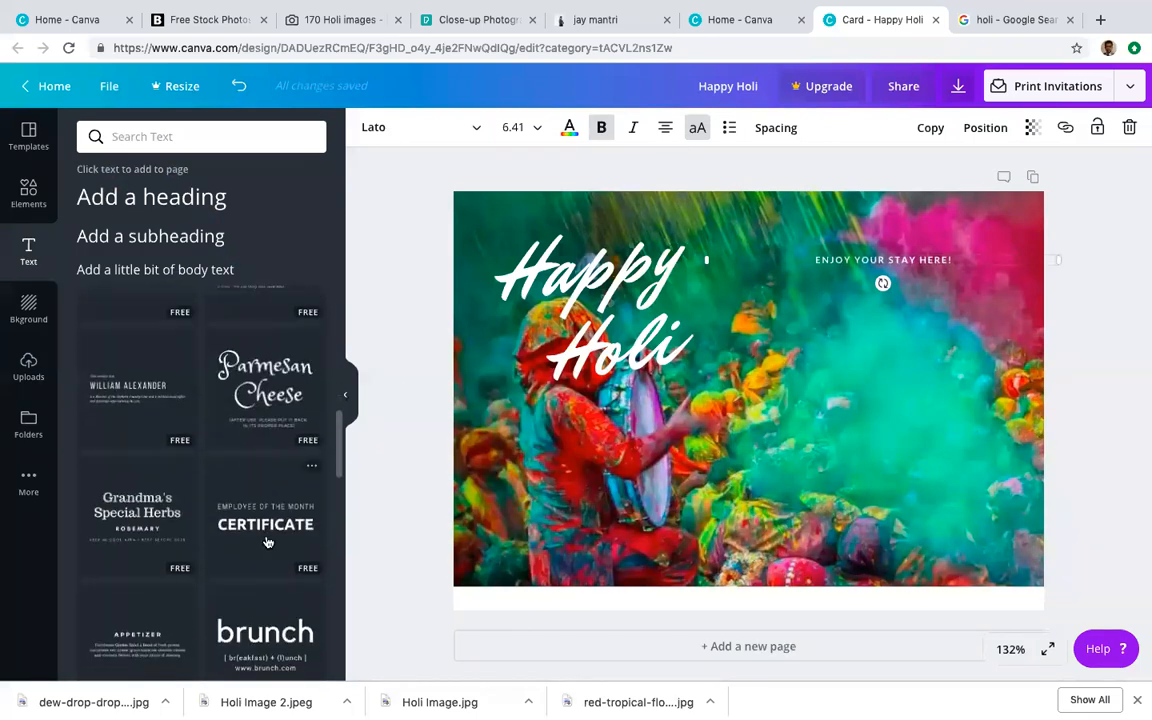
{"action": "scroll", "coordinate": [257, 548], "scroll_direction": "down", "scroll_amount": 5}
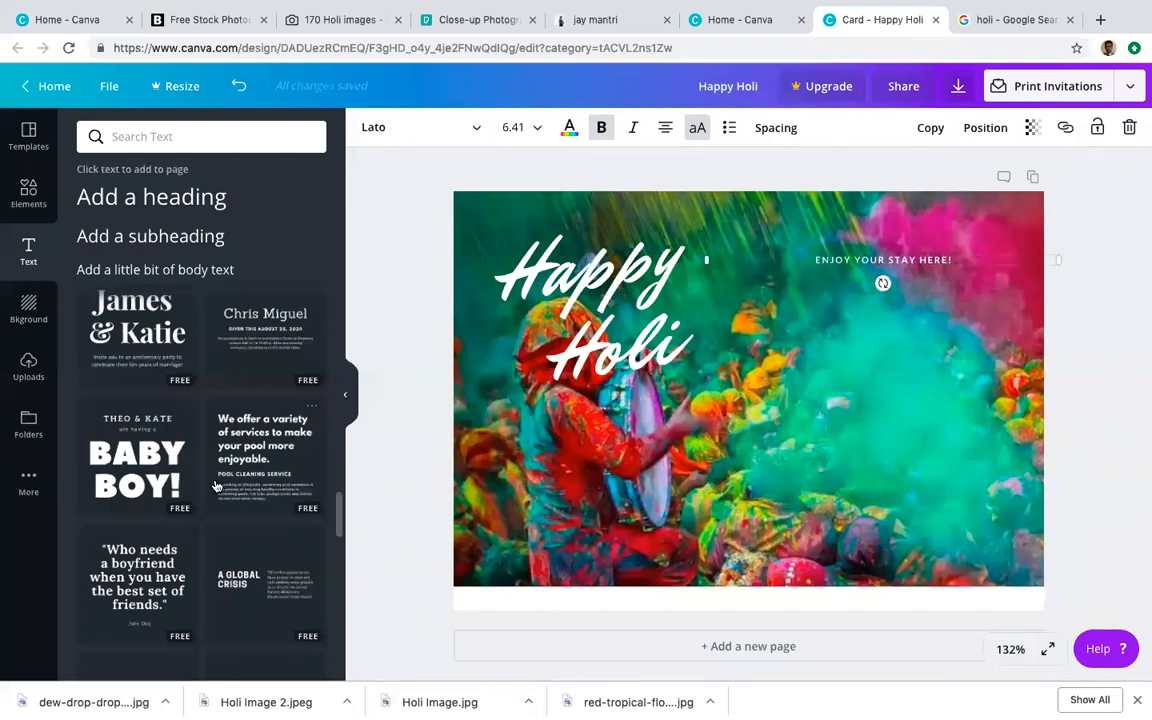
{"action": "scroll", "coordinate": [219, 485], "scroll_direction": "down", "scroll_amount": 10}
{"action": "scroll", "coordinate": [227, 550], "scroll_direction": "down", "scroll_amount": 5}
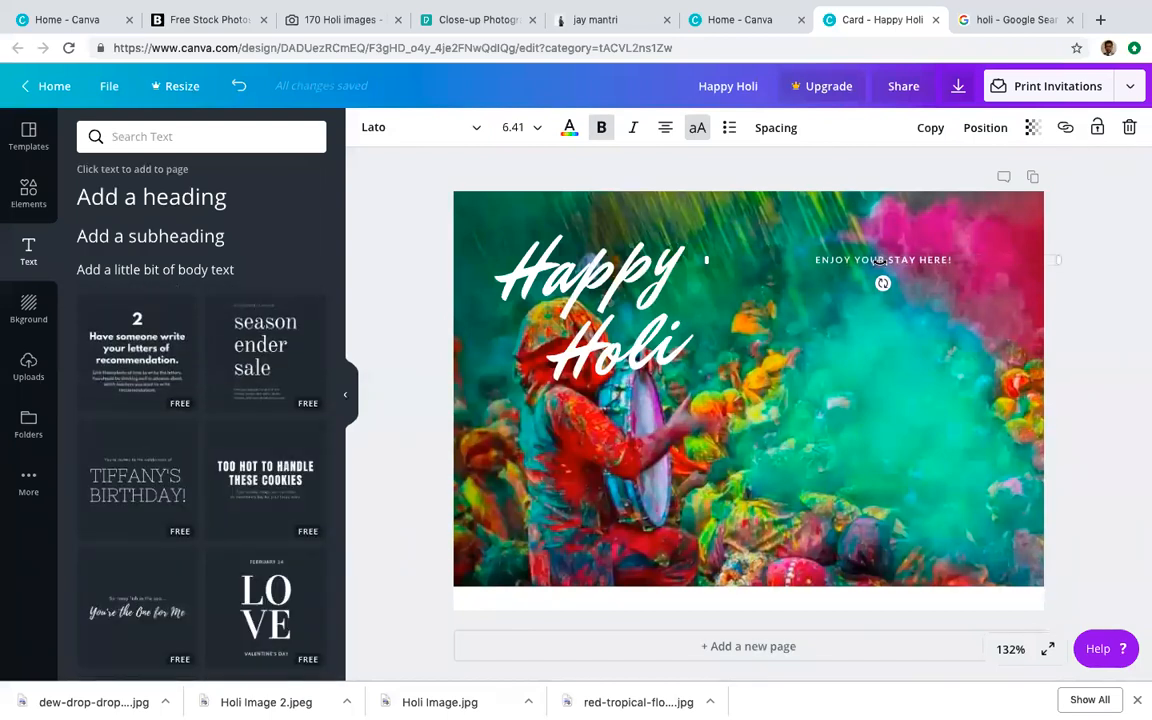
Step: Copy the prepared Holi greeting text from the PowerPoint slide
{"action": "key", "text": "super+Tab"}
{"action": "left_click", "coordinate": [808, 381]}
{"action": "left_click_drag", "start_coordinate": [894, 403], "coordinate": [716, 330]}
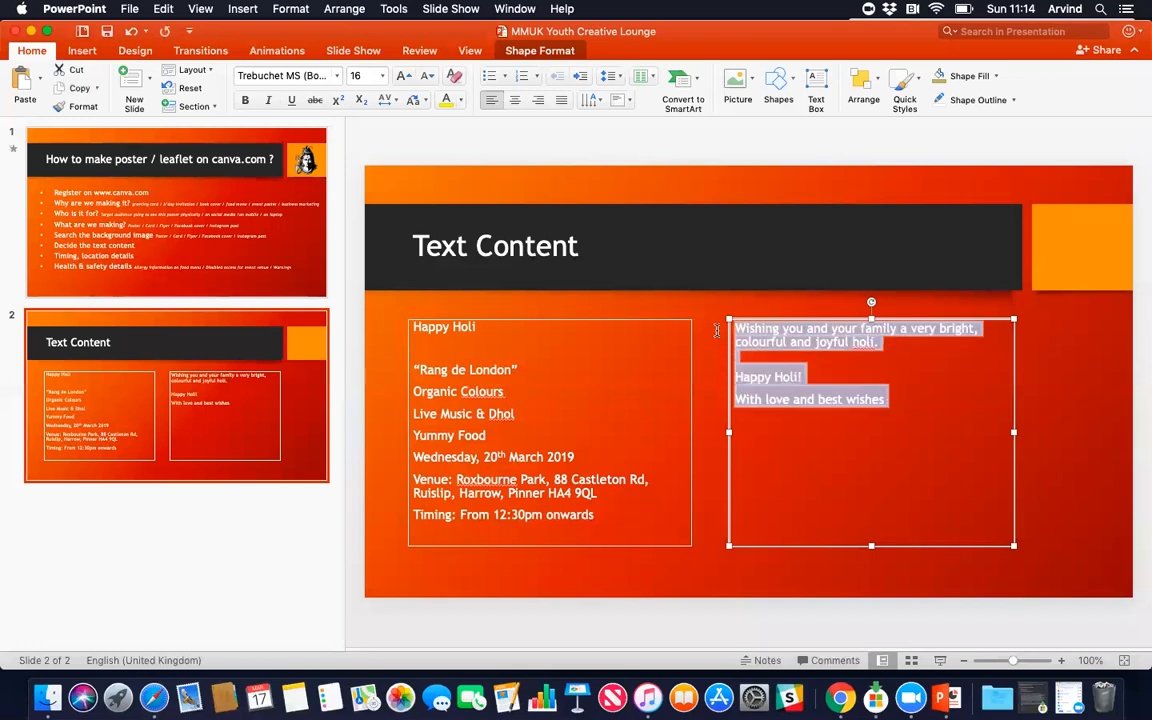
{"action": "key", "text": "super+Tab"}
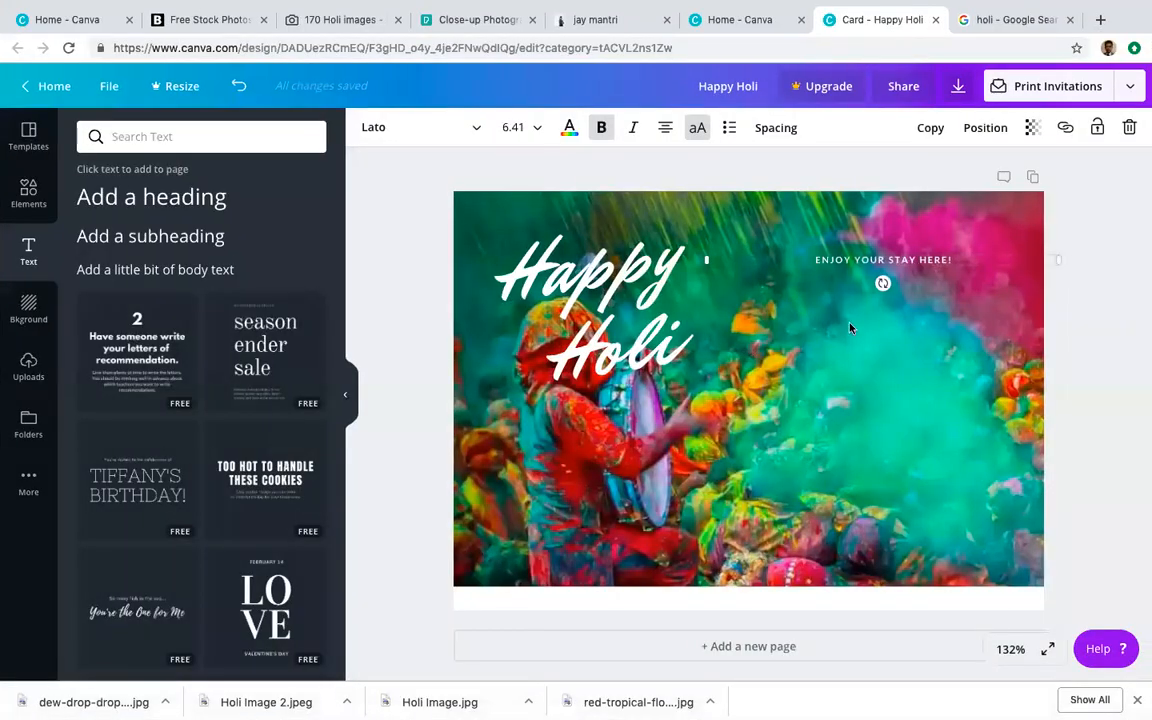
Step: Paste the Holi greeting over the placeholder line and delete its HAPPY HOLI! line
{"action": "left_click", "coordinate": [846, 257]}
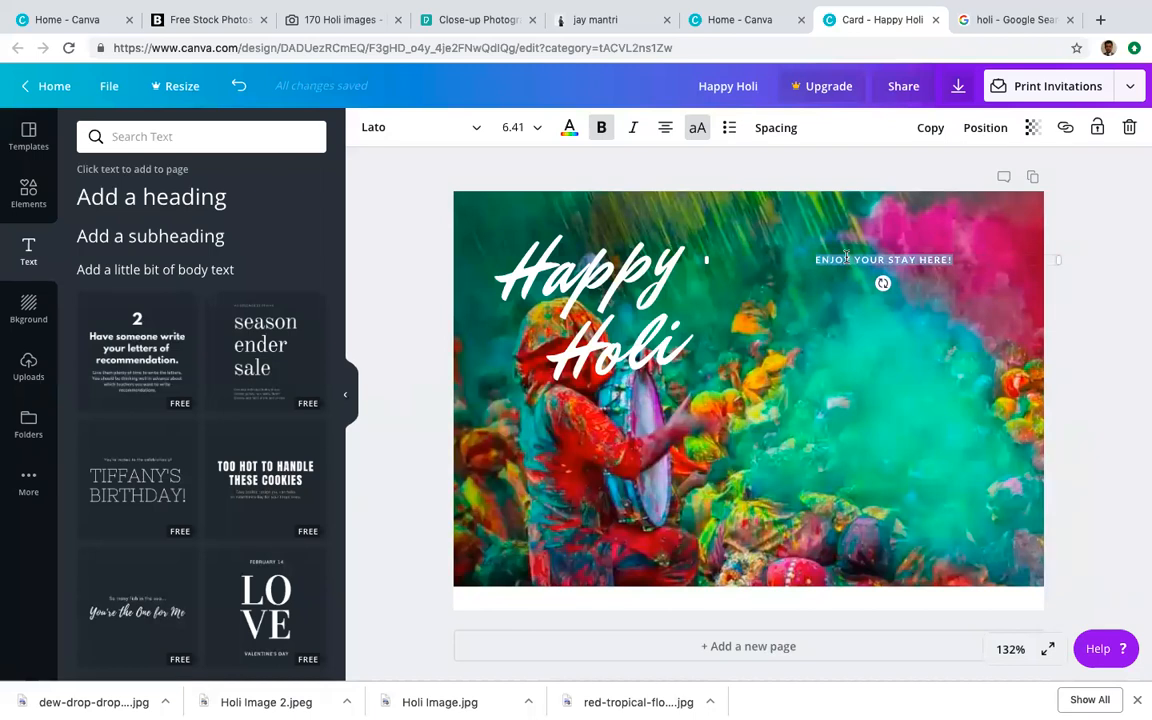
{"action": "type", "text": "WISHING YOU AND YOUR FAMILY A VERY BRIGHT, COLOURFUL AND JOYFUL HOLI. HAPPY HOLI! WITH LOVE AND BEST WISHES"}
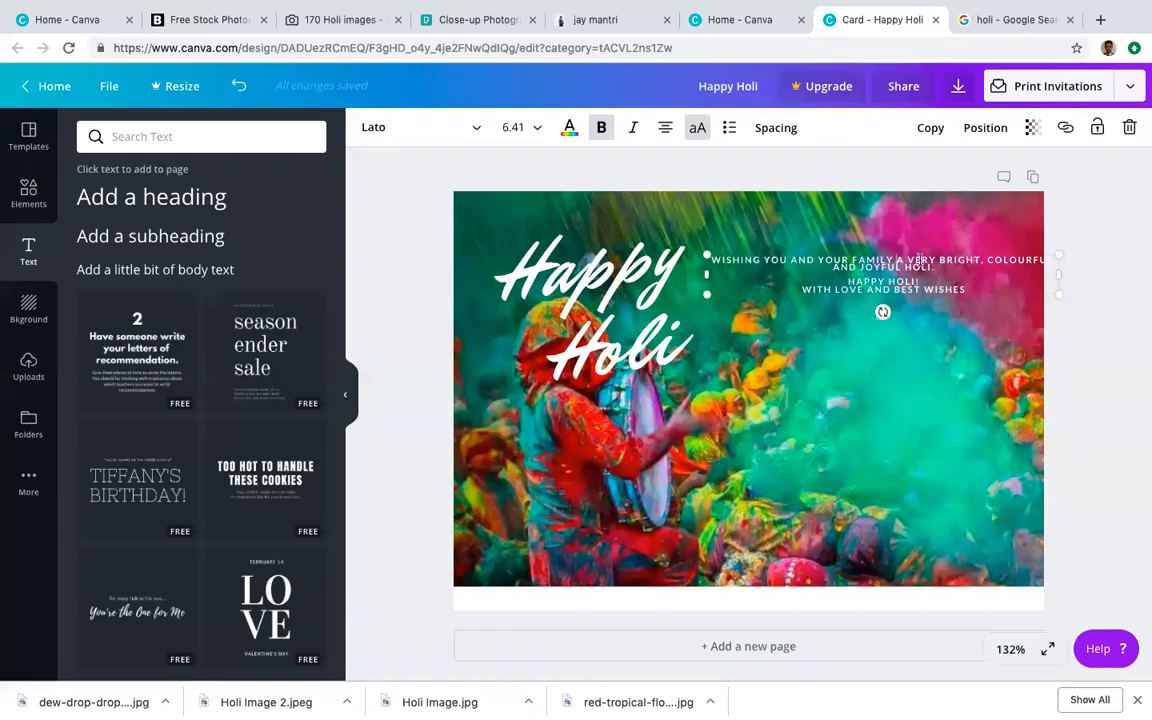
{"action": "key", "text": "Return"}
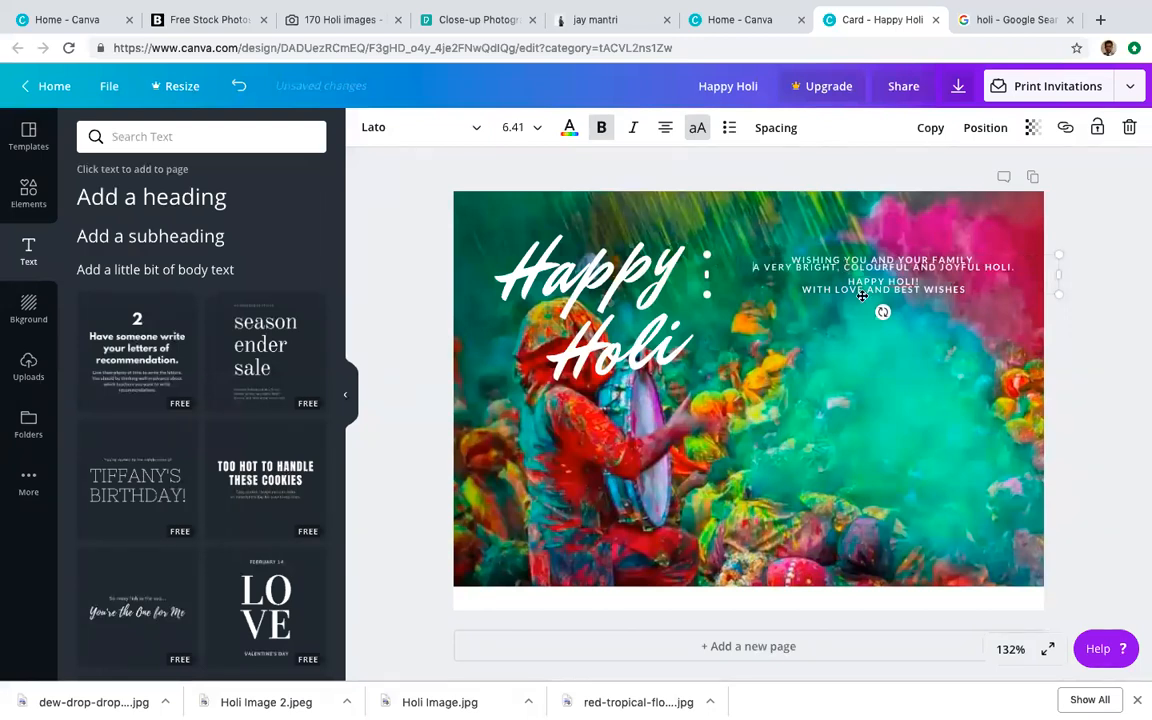
{"action": "mouse_move", "coordinate": [845, 281]}
{"action": "left_mouse_down"}
{"action": "mouse_move", "coordinate": [922, 291]}
{"action": "mouse_move", "coordinate": [925, 281]}
{"action": "mouse_move", "coordinate": [847, 281]}
{"action": "left_mouse_up"}
{"action": "key", "text": "BackSpace"}
Step: Break the greeting into short lines (WISHING YOU, YOUR FAMILY, COLOURFUL...) and select it all
{"action": "key", "text": "Return"}
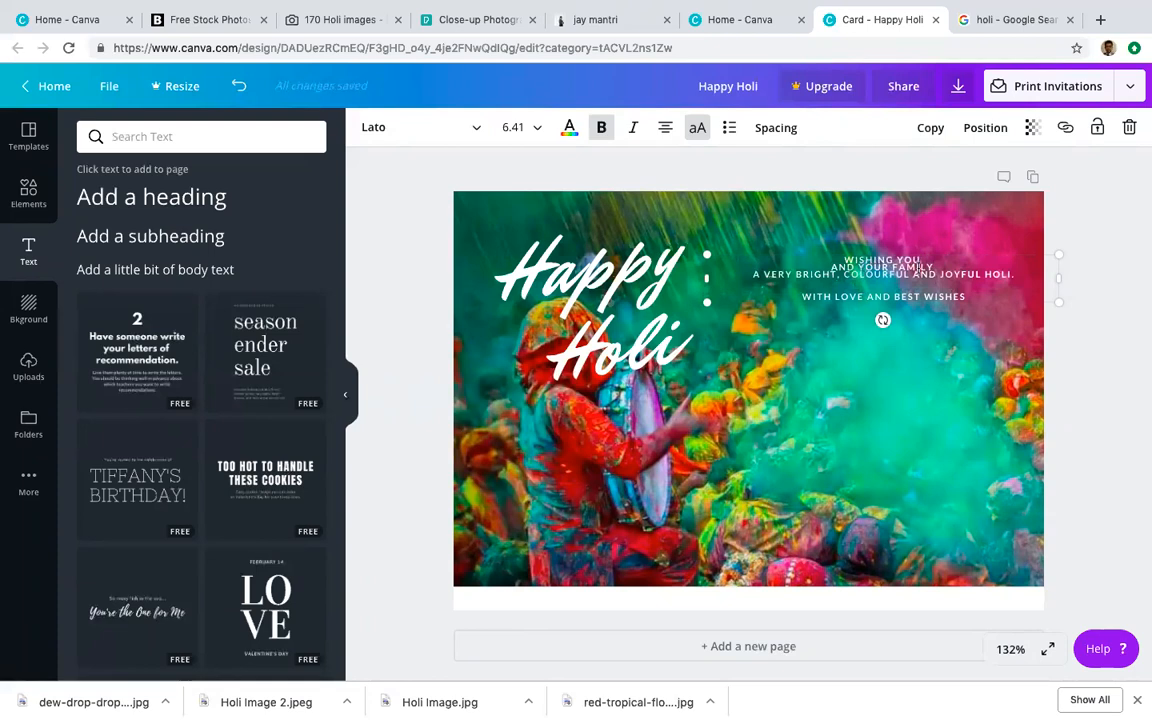
{"action": "key", "text": "Return"}
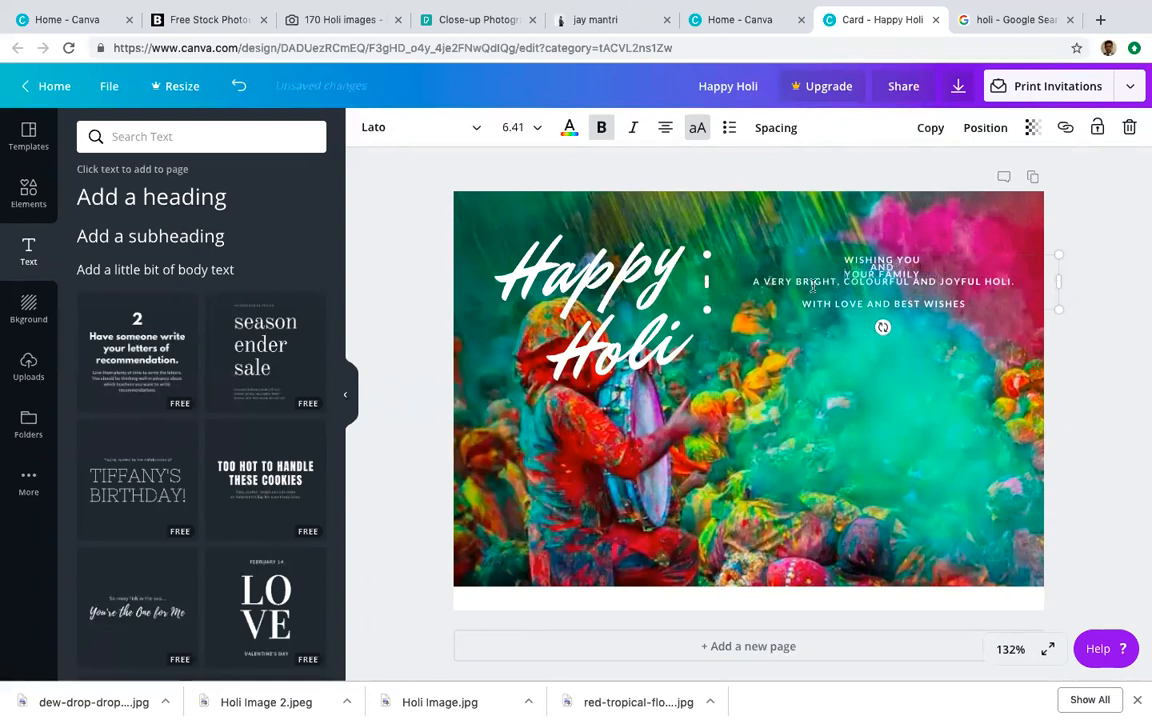
{"action": "key", "text": "Return"}
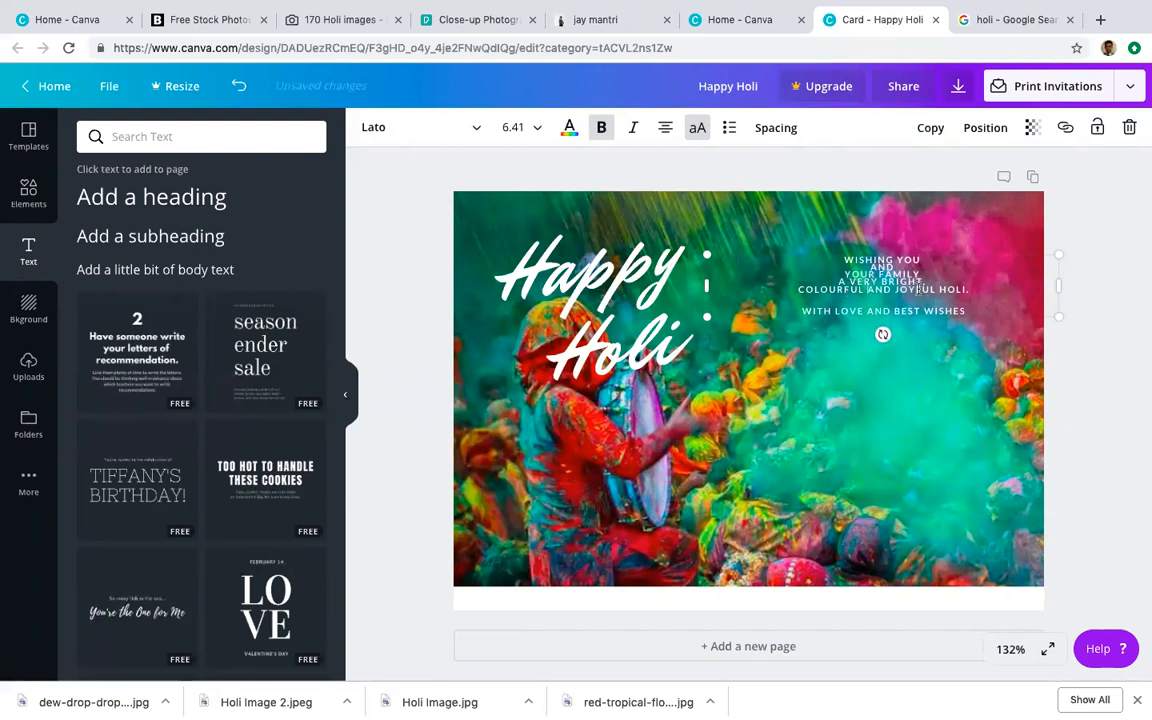
{"action": "key", "text": "Return"}
{"action": "key", "text": "Return"}
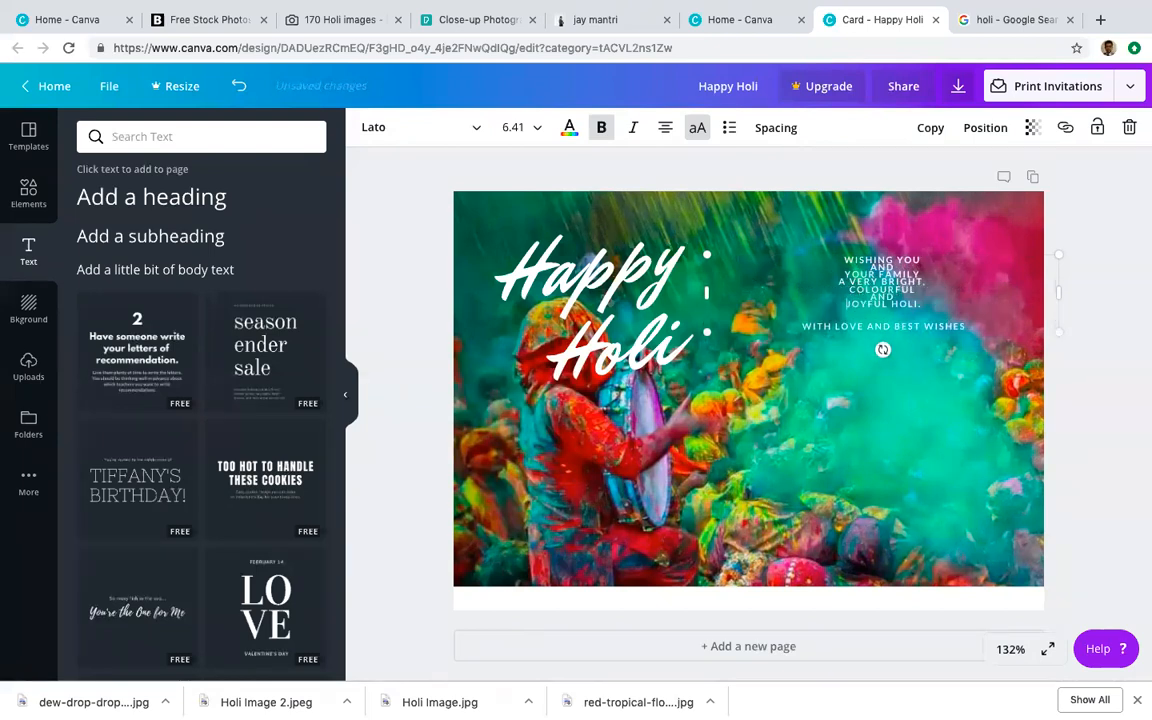
{"action": "left_click_drag", "start_coordinate": [842, 262], "coordinate": [972, 325]}
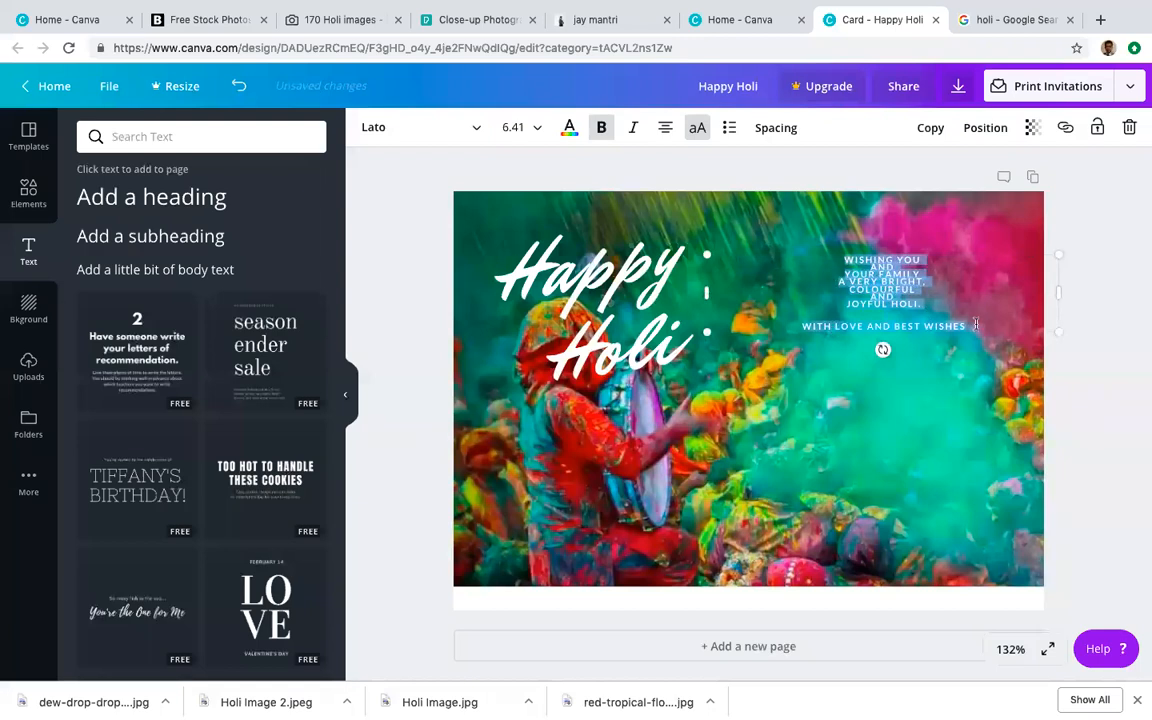
Step: Set the greeting's font size to 12
{"action": "left_click", "coordinate": [537, 128]}
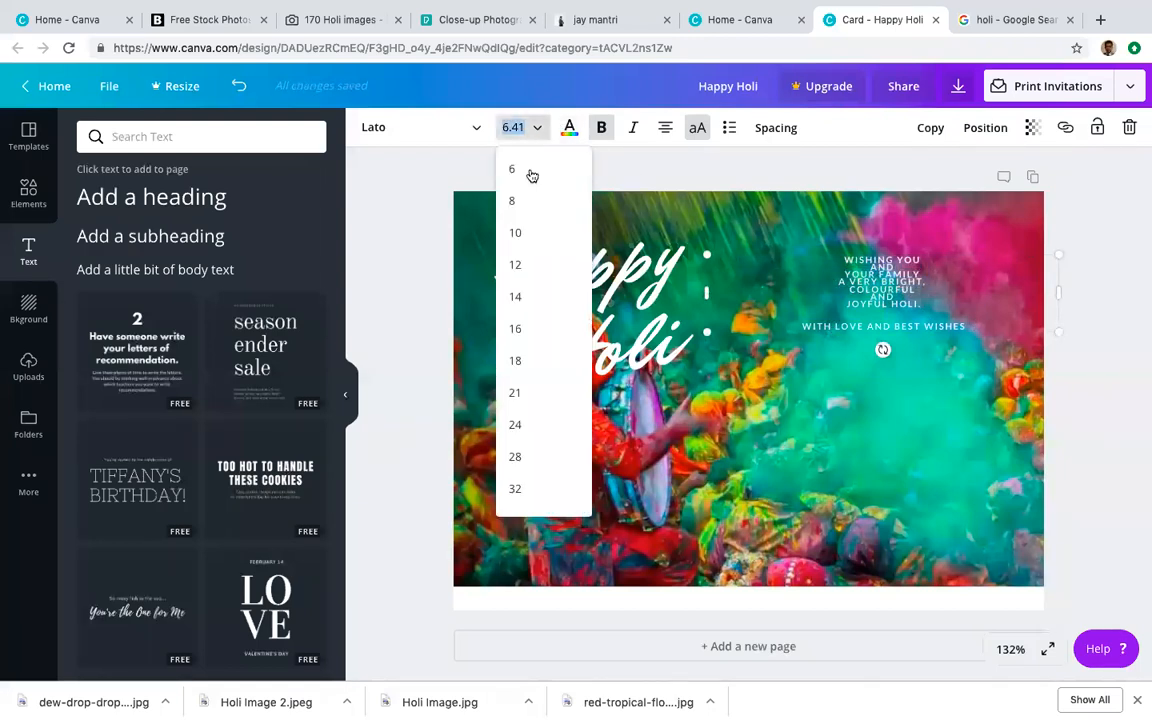
{"action": "left_click", "coordinate": [528, 396]}
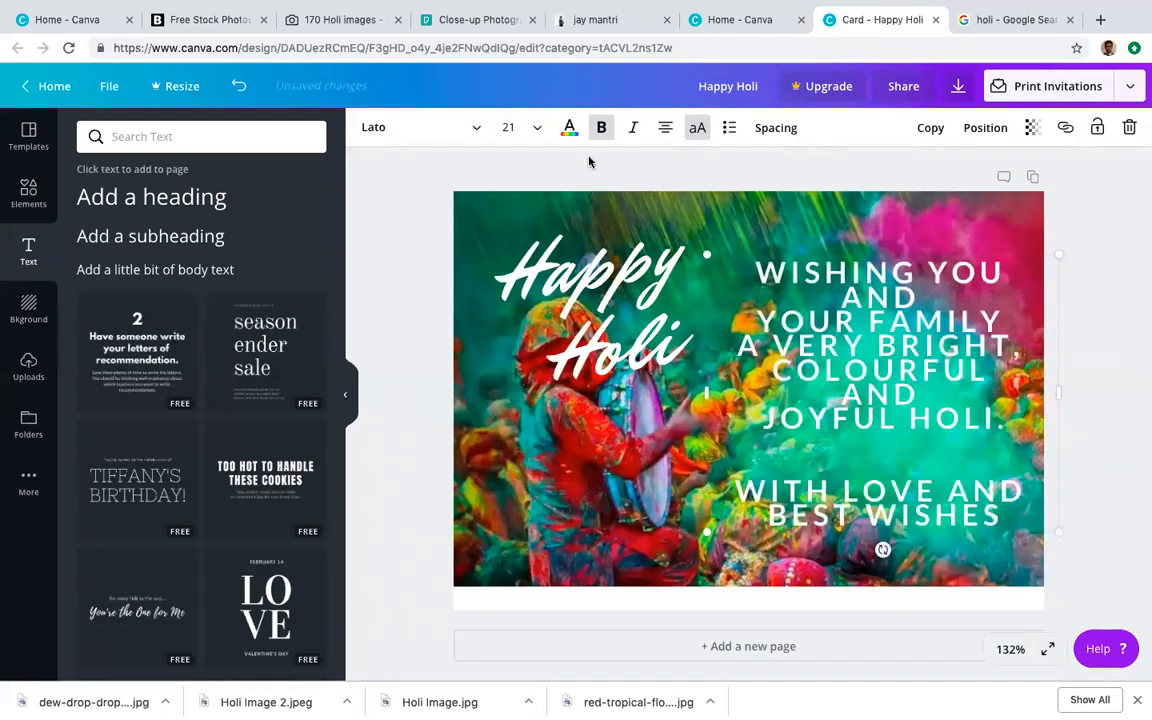
{"action": "left_click", "coordinate": [514, 128]}
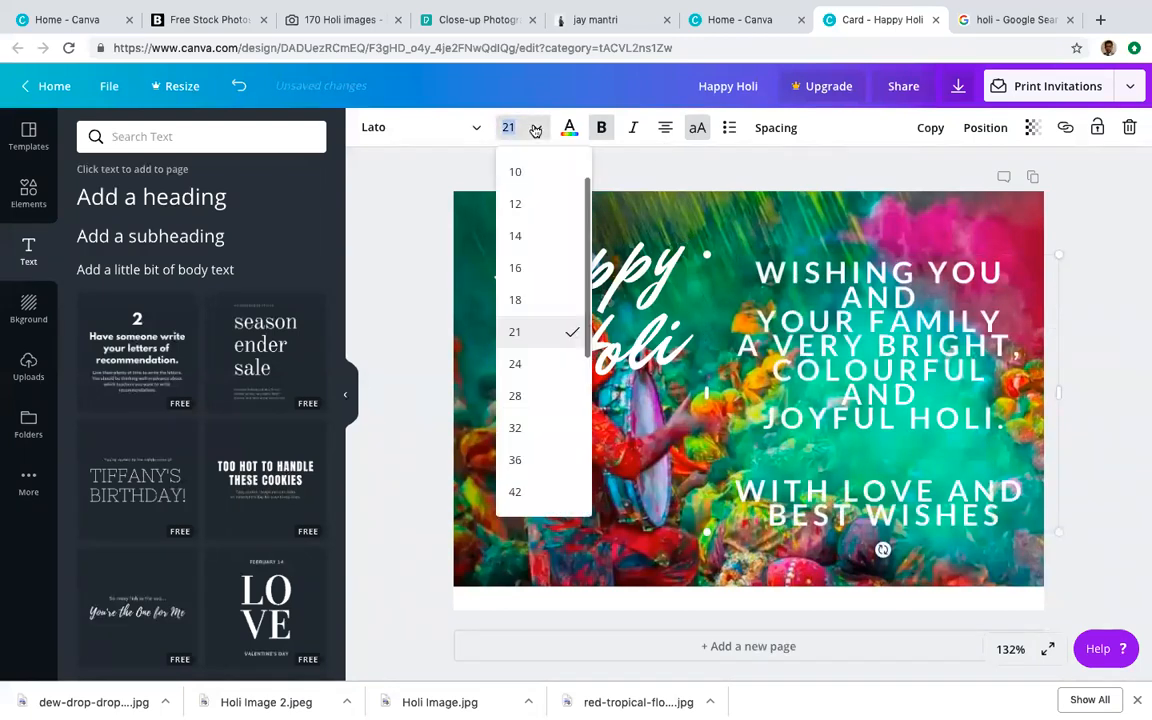
{"action": "left_click", "coordinate": [524, 298]}
{"action": "left_click", "coordinate": [520, 128]}
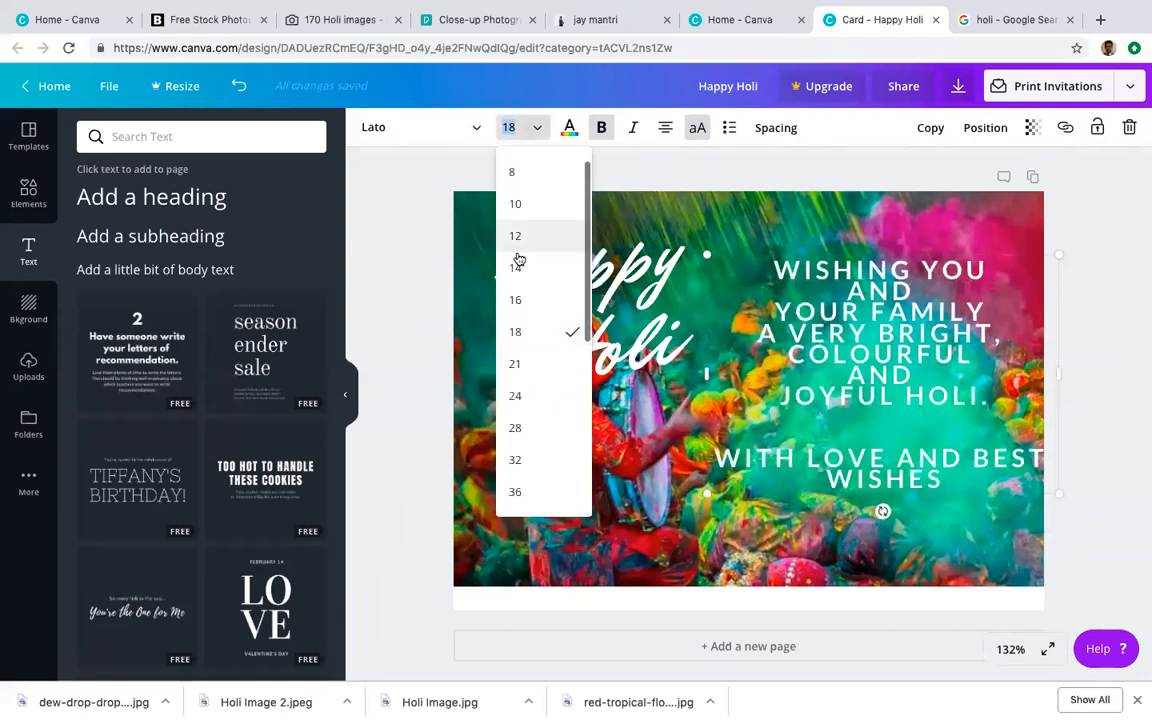
{"action": "left_click", "coordinate": [518, 240]}
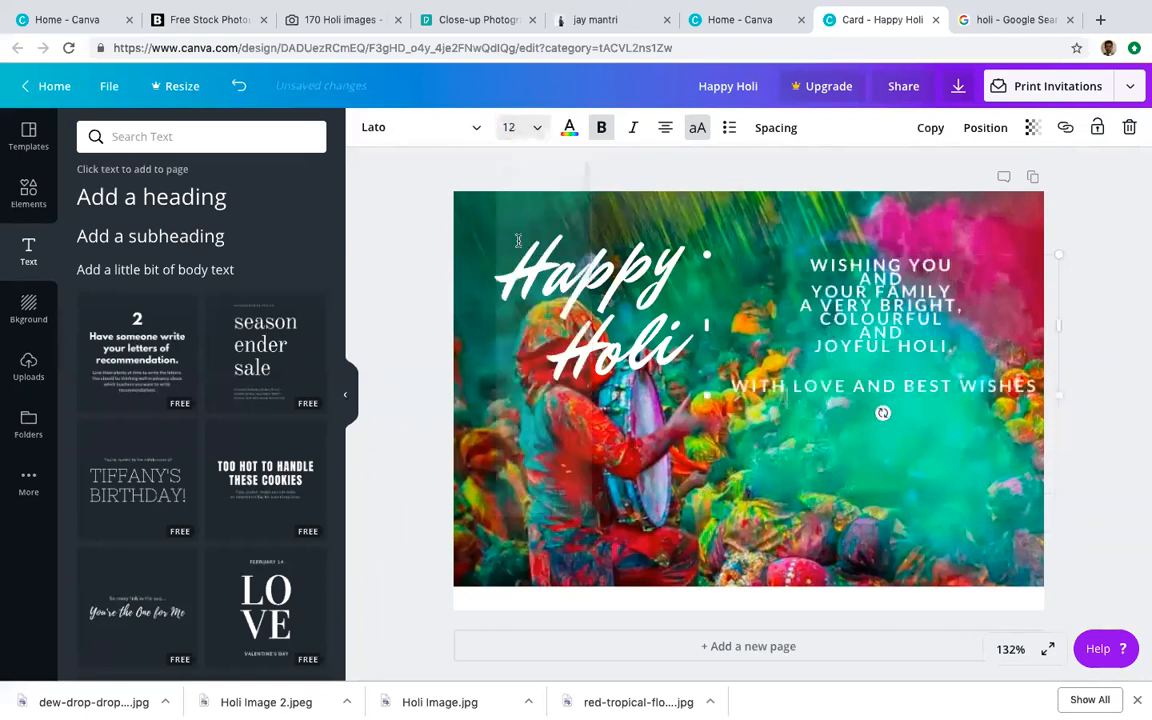
Step: Change the greeting's font to Allerta Stencil
{"action": "left_click", "coordinate": [474, 127]}
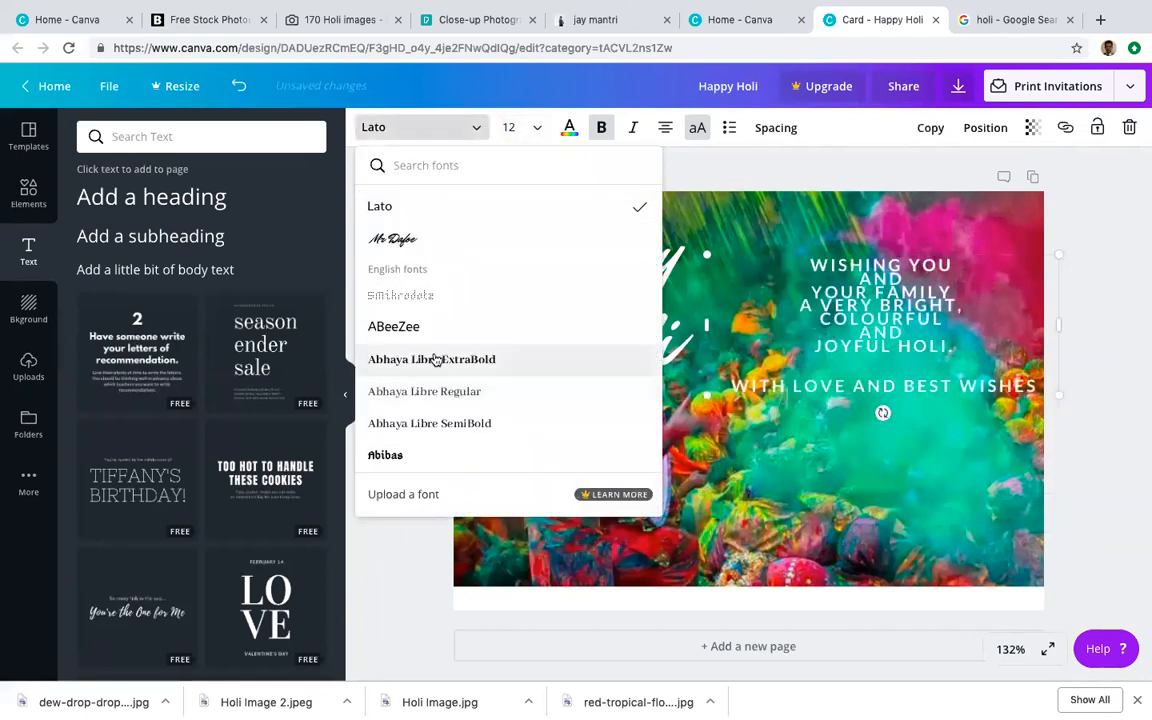
{"action": "scroll", "coordinate": [435, 360], "scroll_direction": "down", "scroll_amount": 3}
{"action": "scroll", "coordinate": [445, 428], "scroll_direction": "down", "scroll_amount": 5}
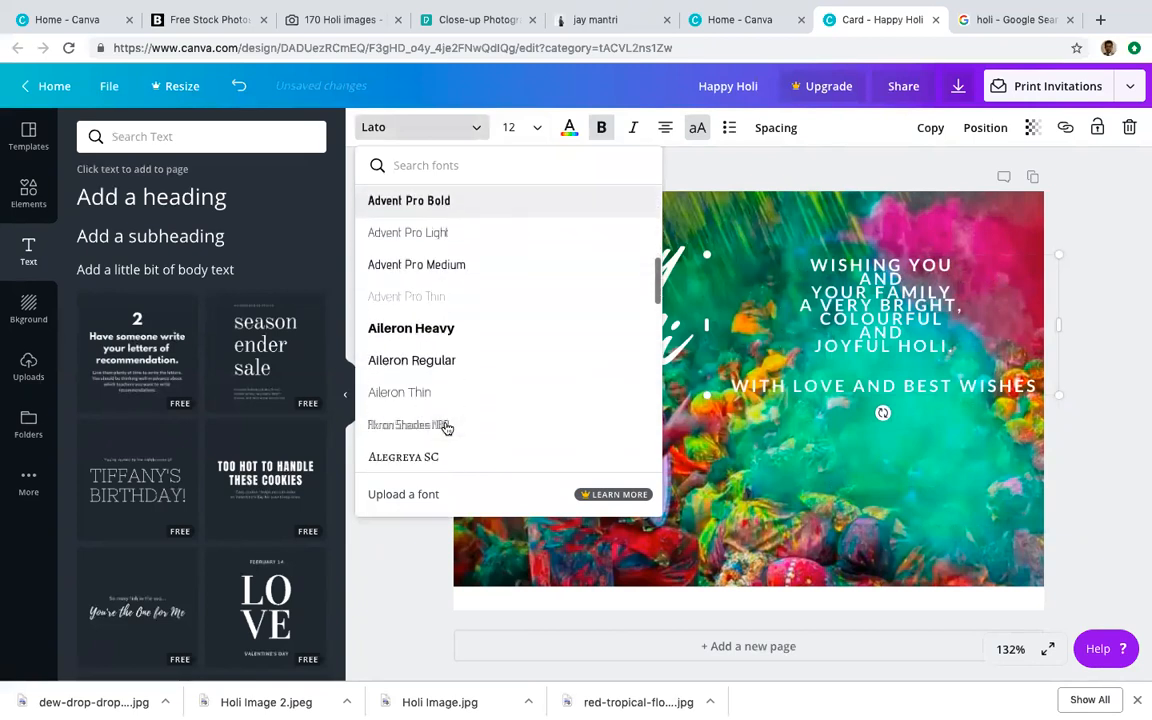
{"action": "scroll", "coordinate": [445, 428], "scroll_direction": "down", "scroll_amount": 5}
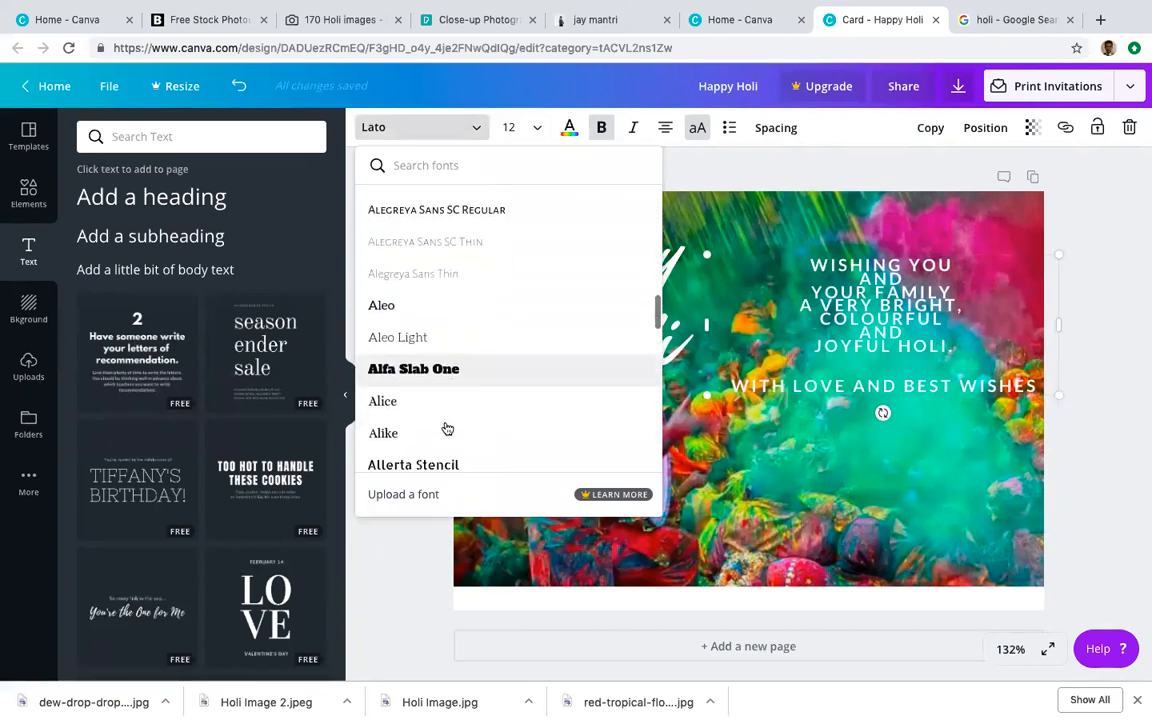
{"action": "left_click", "coordinate": [424, 305]}
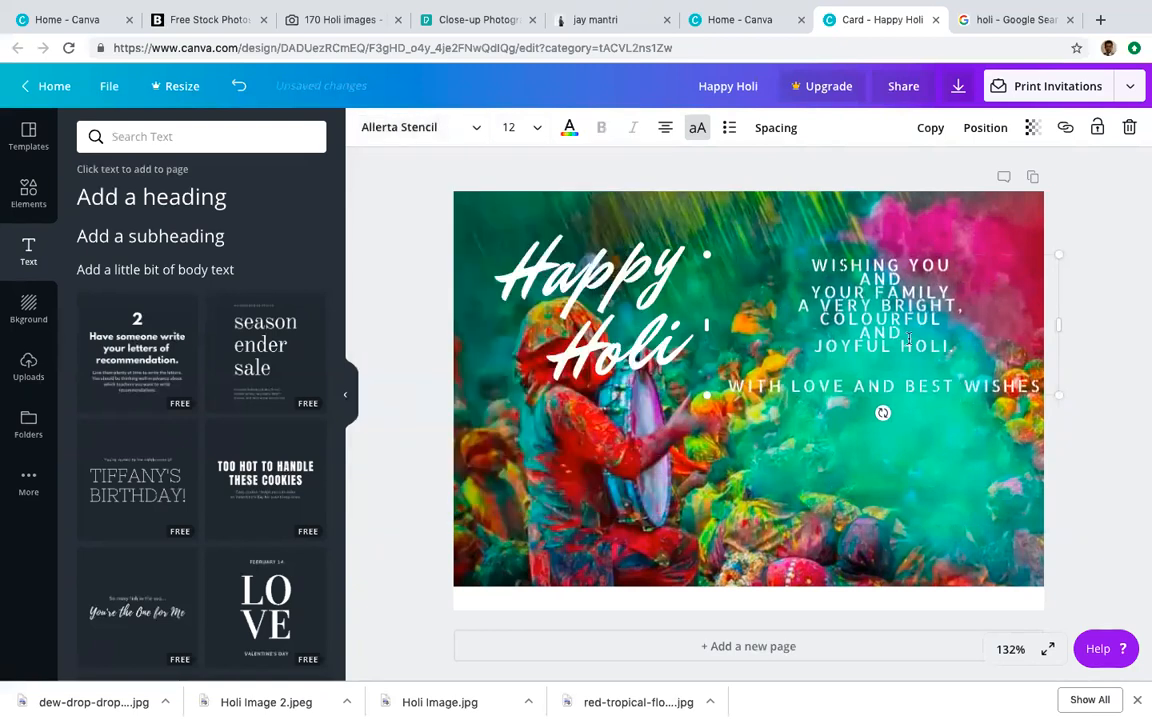
Step: Set the greeting's line height to about 1.35 and delete the lone AND line
{"action": "left_click", "coordinate": [771, 129]}
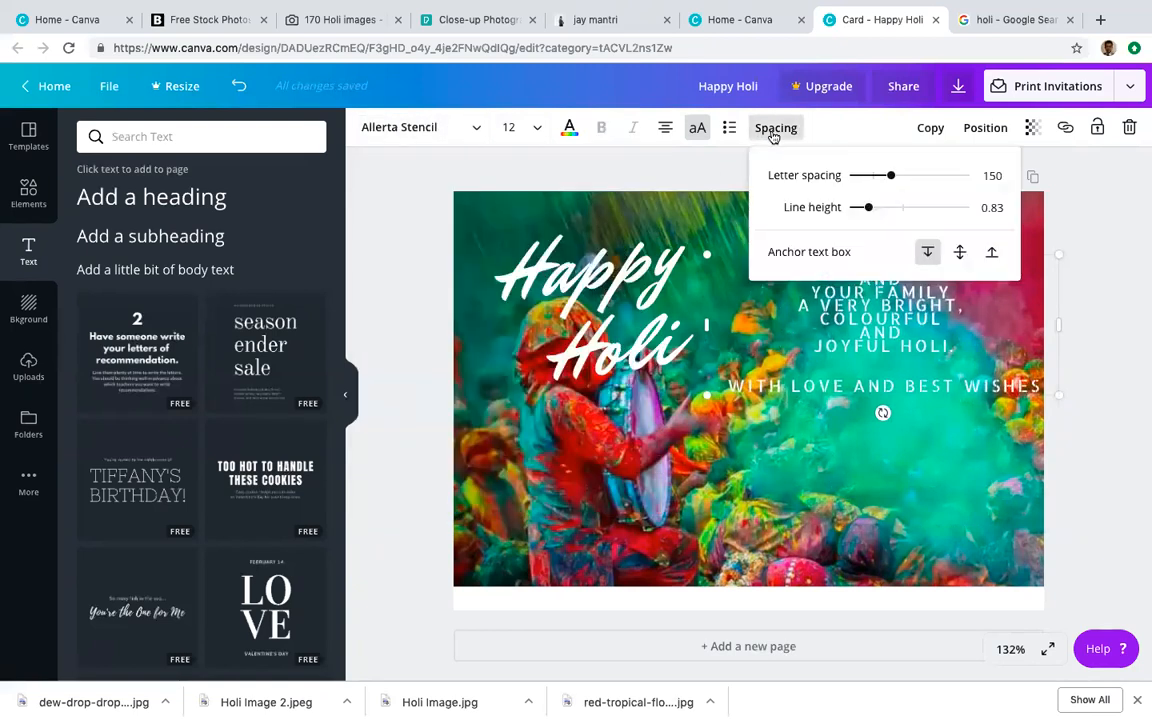
{"action": "left_click_drag", "start_coordinate": [867, 208], "coordinate": [900, 208]}
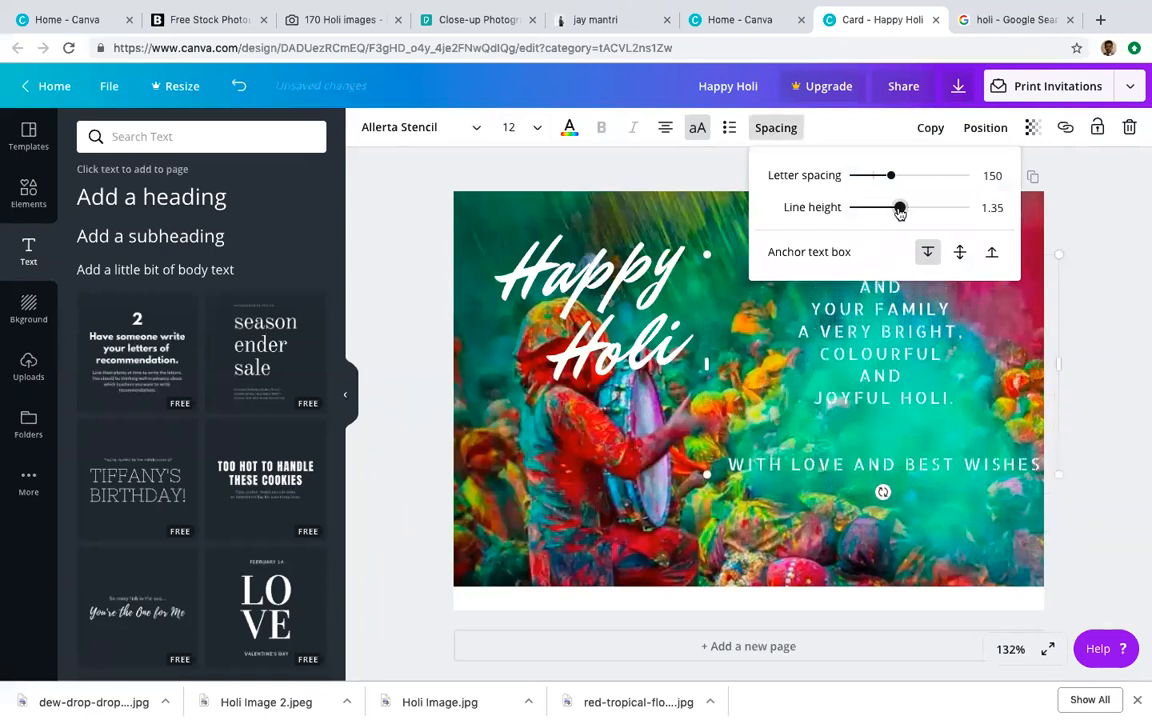
{"action": "left_click", "coordinate": [1012, 383]}
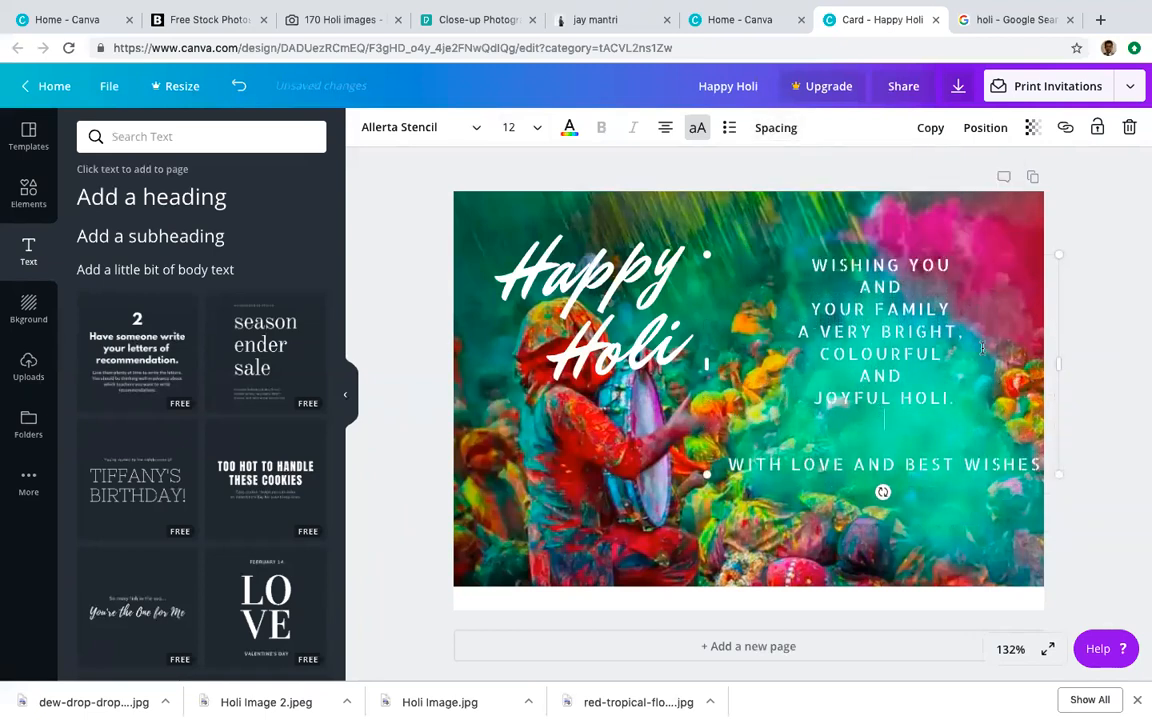
{"action": "key", "text": "BackSpace"}
{"action": "key", "text": "BackSpace"}
{"action": "key", "text": "BackSpace"}
{"action": "key", "text": "BackSpace"}
{"action": "key", "text": "BackSpace"}
{"action": "key", "text": "Down"}
{"action": "key", "text": "Down"}
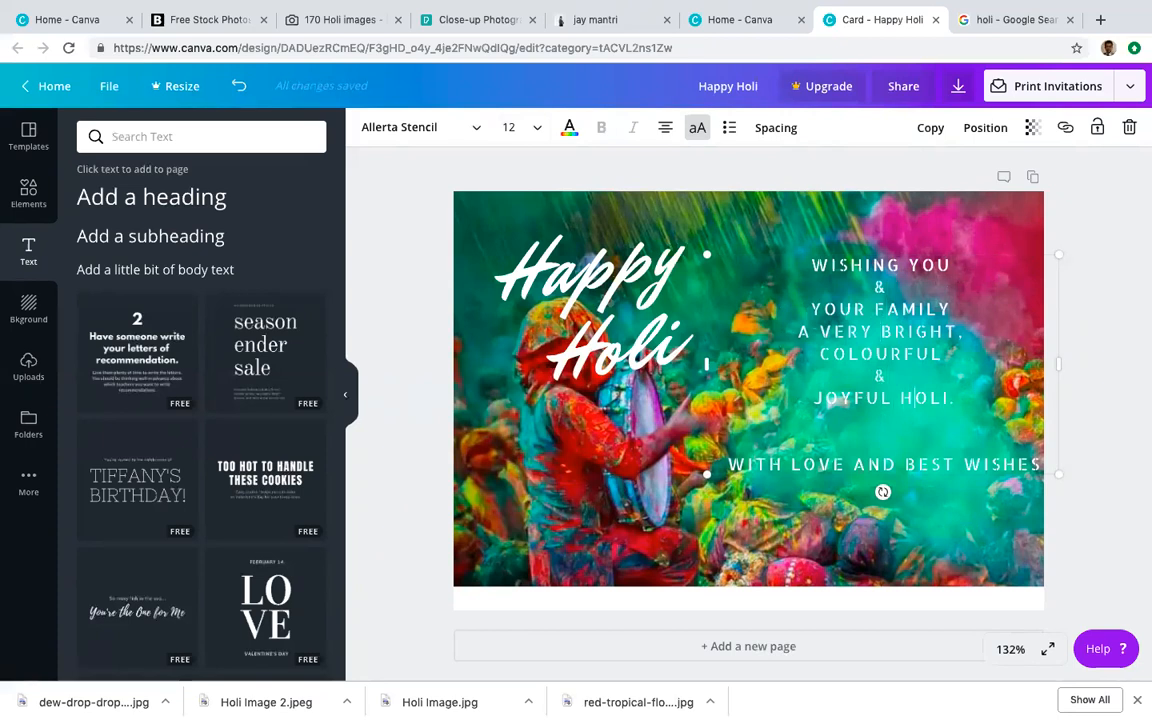
Step: End the greeting with 'JOYFUL HOLI!' and type the sender's full name on a new line
{"action": "key", "text": "BackSpace"}
{"action": "type", "text": "!"}
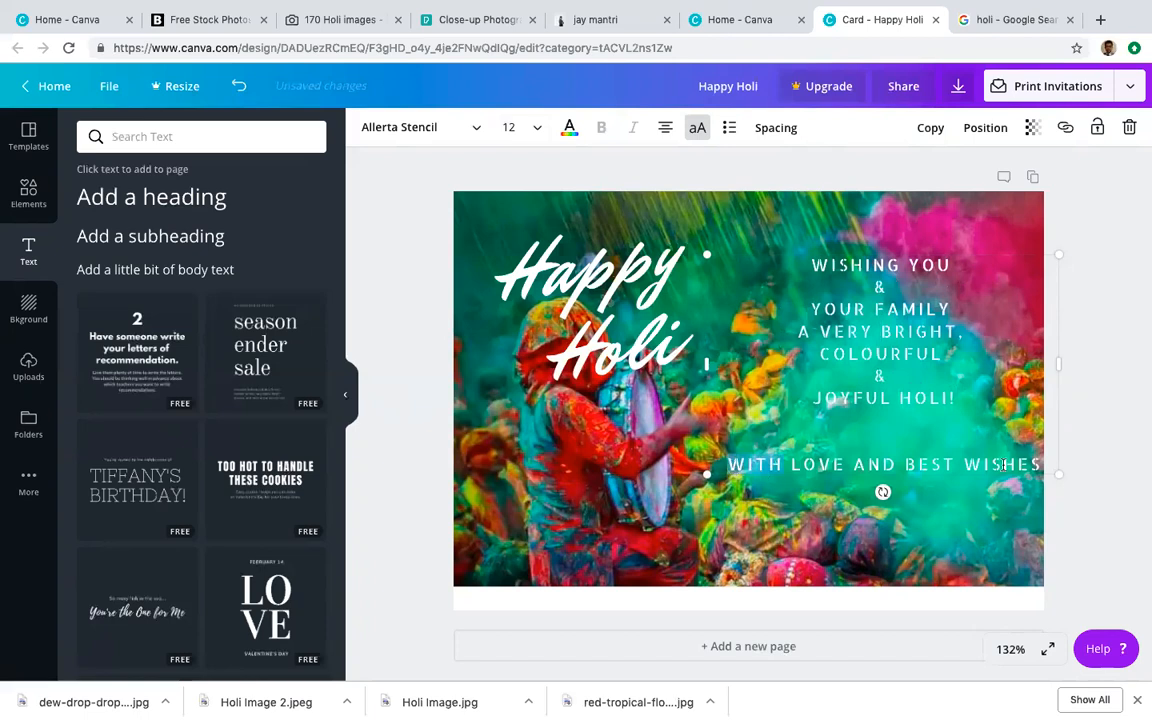
{"action": "left_click", "coordinate": [1038, 465]}
{"action": "key", "text": "Return"}
{"action": "key", "text": "BackSpace"}
{"action": "key", "text": "BackSpace"}
{"action": "key", "text": "BackSpace"}
{"action": "key", "text": "BackSpace"}
{"action": "key", "text": "BackSpace"}
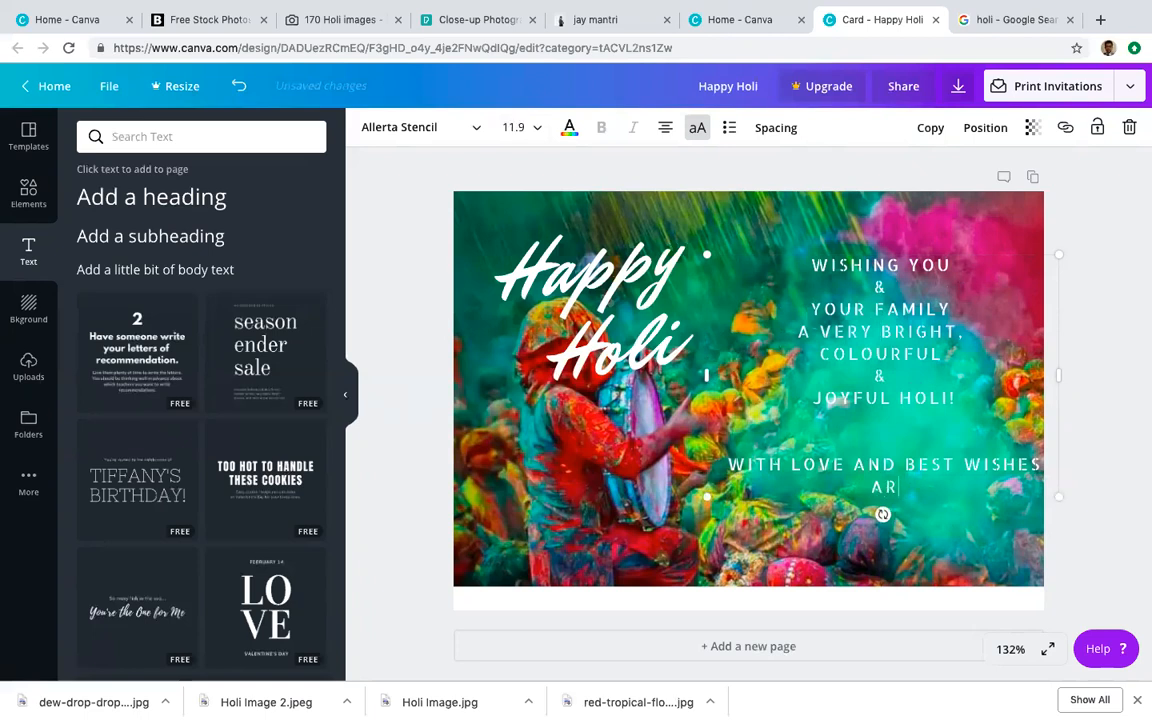
{"action": "key", "text": "BackSpace"}
{"action": "key", "text": "BackSpace"}
{"action": "key", "text": "BackSpace"}
{"action": "key", "text": "BackSpace"}
{"action": "key", "text": "BackSpace"}
{"action": "key", "text": "BackSpace"}
{"action": "key", "text": "BackSpace"}
{"action": "key", "text": "BackSpace"}
{"action": "key", "text": "BackSpace"}
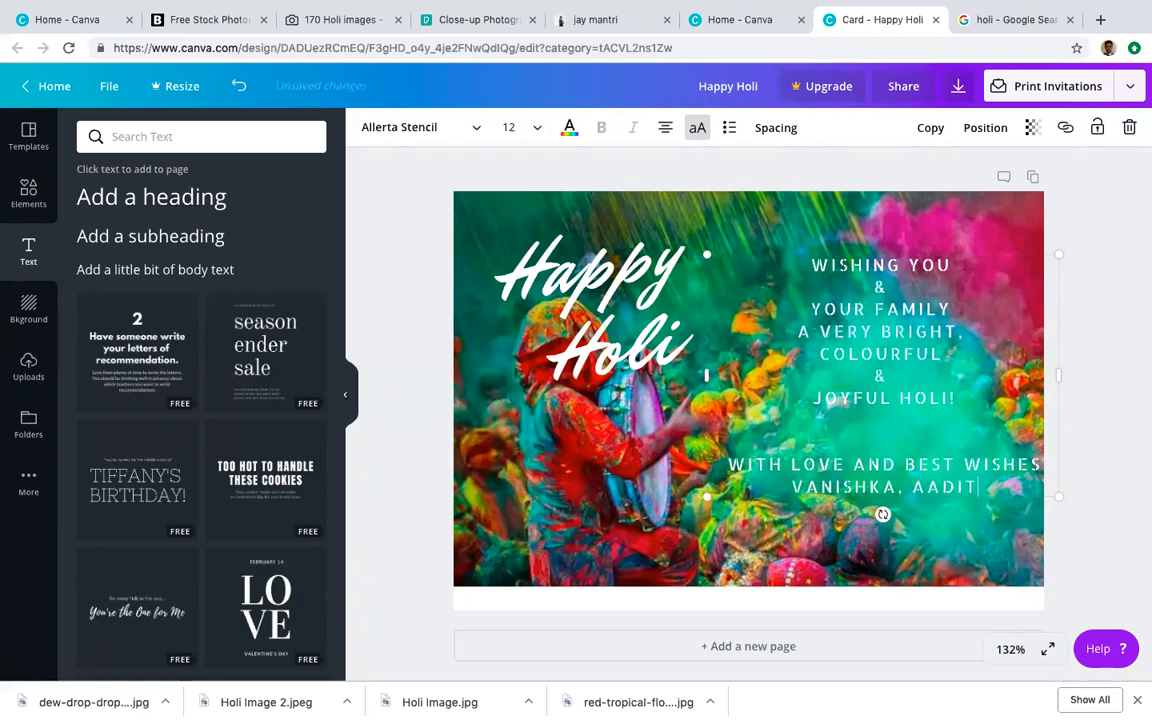
{"action": "key", "text": "BackSpace"}
{"action": "key", "text": "BackSpace"}
{"action": "key", "text": "BackSpace"}
{"action": "key", "text": "BackSpace"}
{"action": "key", "text": "BackSpace"}
{"action": "key", "text": "BackSpace"}
{"action": "key", "text": "BackSpace"}
{"action": "key", "text": "BackSpace"}
{"action": "key", "text": "BackSpace"}
{"action": "key", "text": "BackSpace"}
{"action": "key", "text": "BackSpace"}
{"action": "key", "text": "BackSpace"}
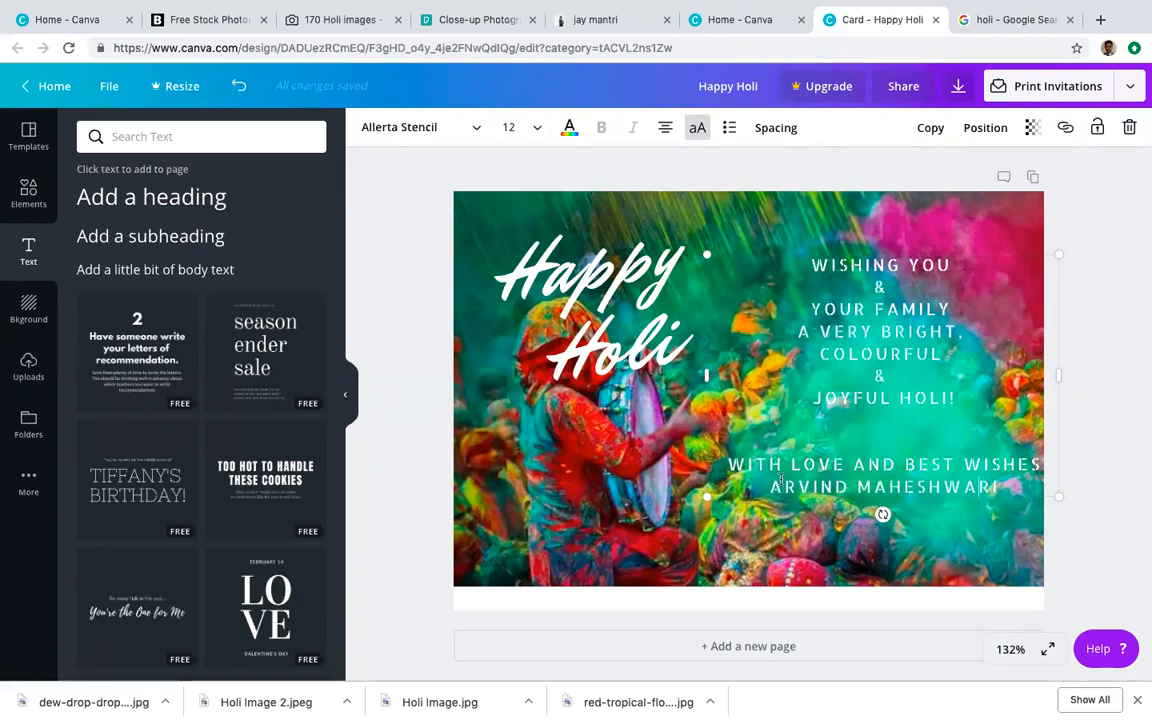
Step: Stack the sign-off as WITH LOVE, &, BEST WISHES, with a blank line above the name
{"action": "left_click", "coordinate": [857, 461]}
{"action": "key", "text": "Return"}
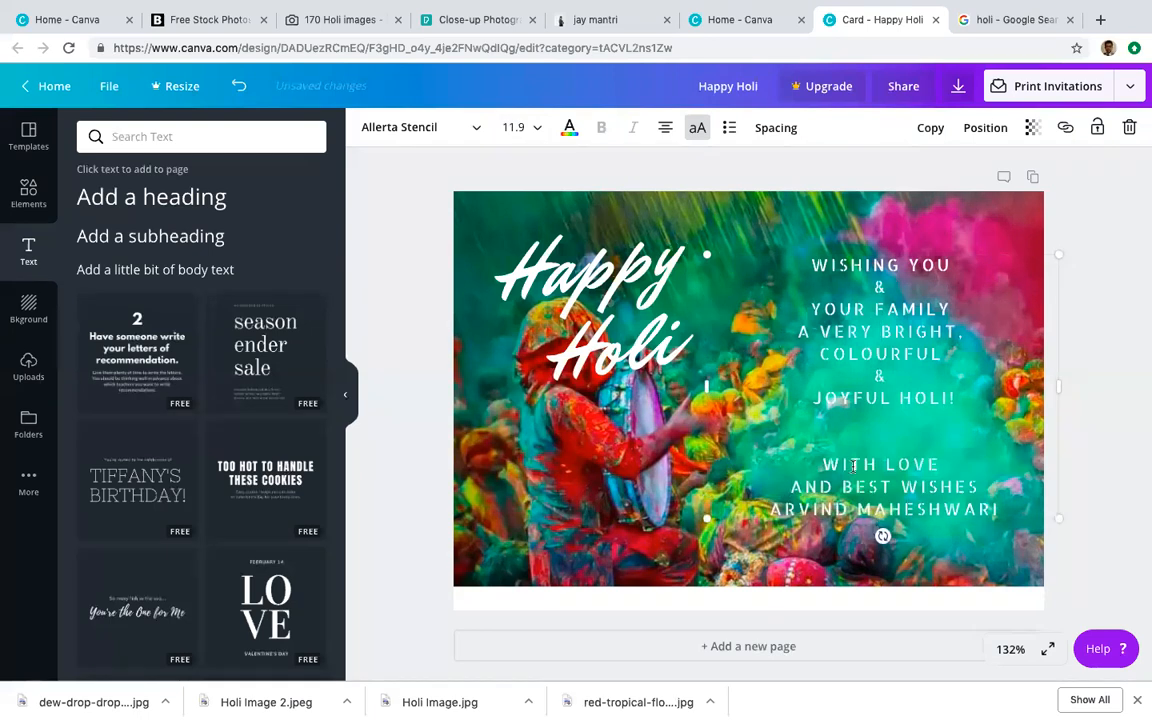
{"action": "key", "text": "BackSpace"}
{"action": "key", "text": "BackSpace"}
{"action": "key", "text": "BackSpace"}
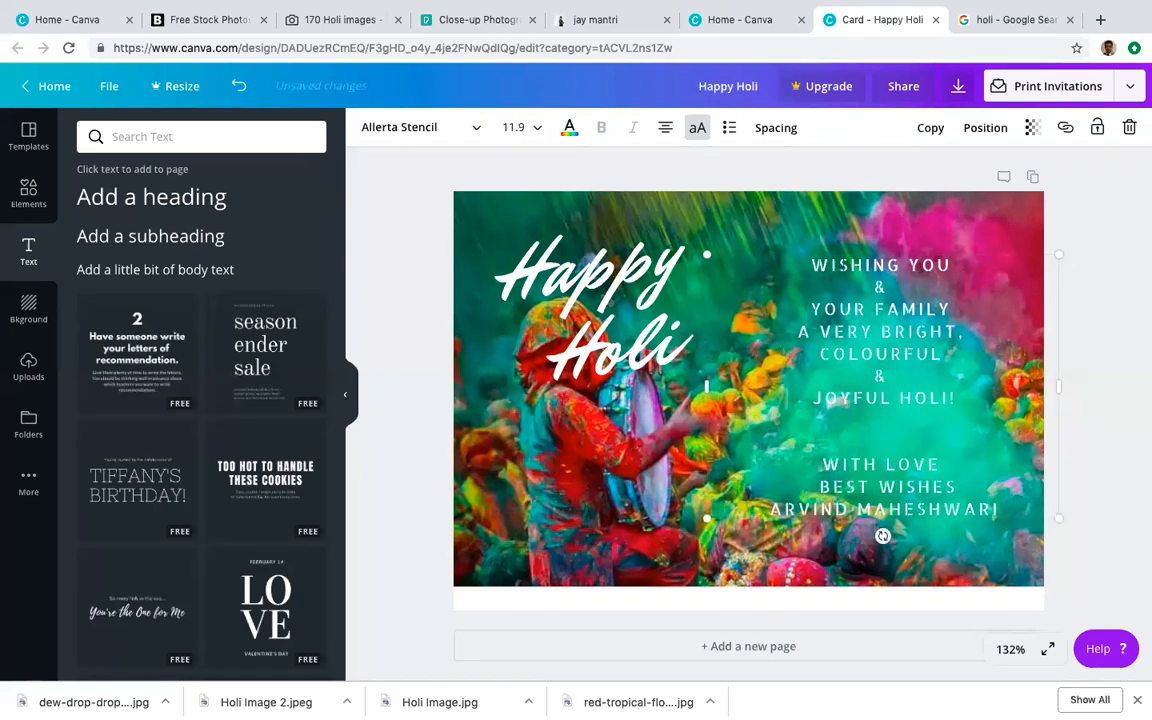
{"action": "type", "text": "&"}
{"action": "key", "text": "Return"}
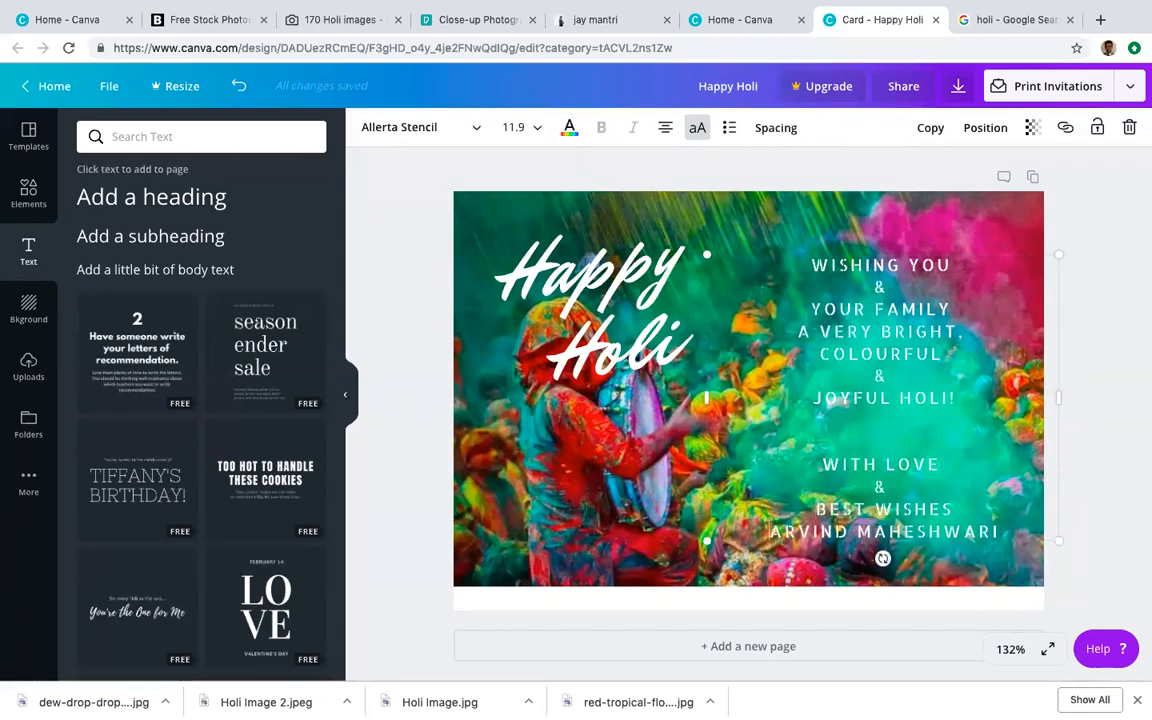
{"action": "key", "text": "Return"}
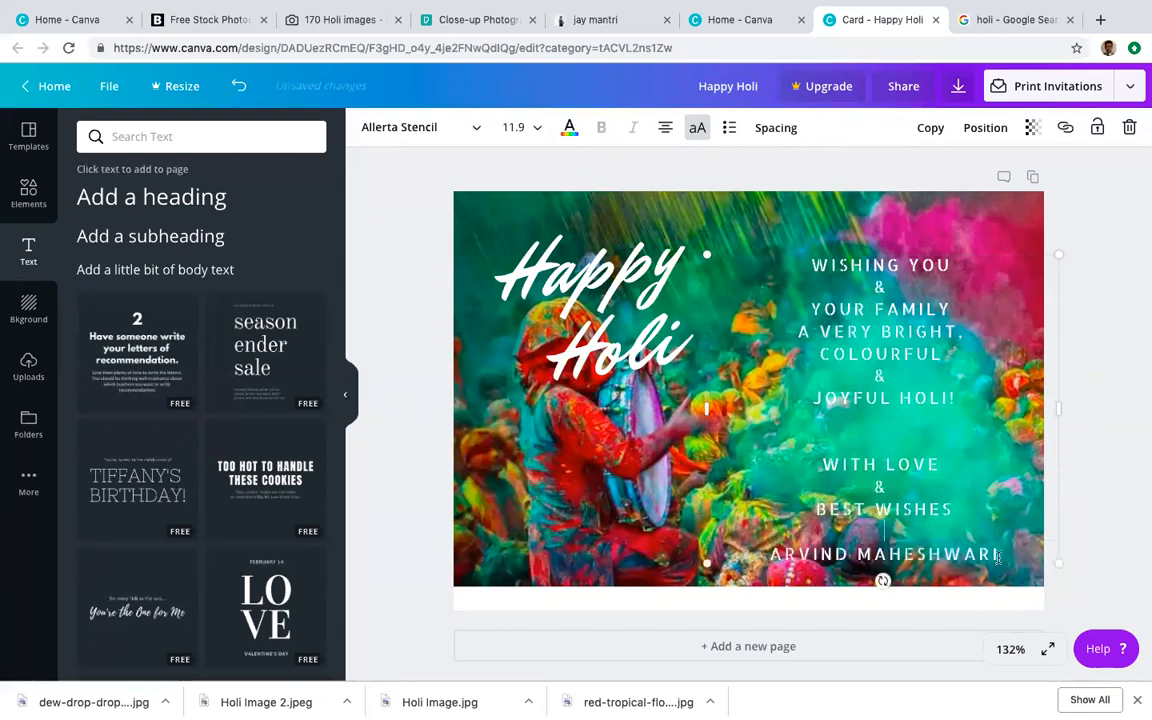
Step: Select the greeting text and try yellow, blue and pink before setting it black
{"action": "left_click_drag", "start_coordinate": [995, 553], "coordinate": [723, 229]}
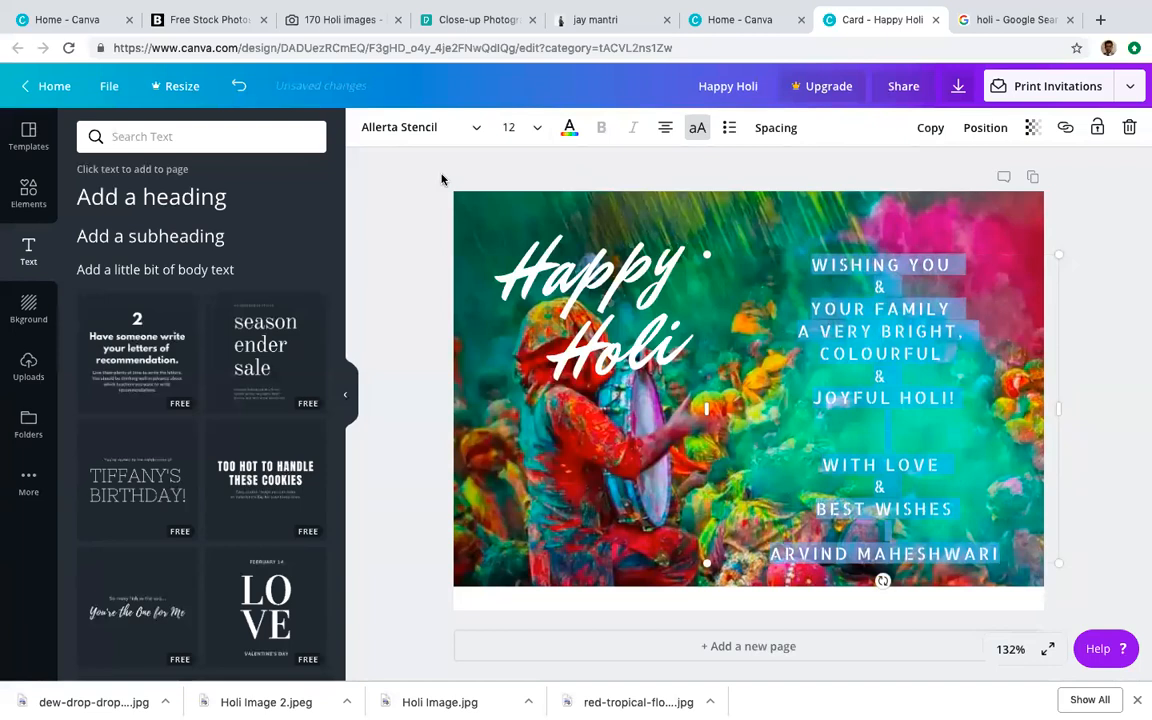
{"action": "left_click", "coordinate": [569, 127]}
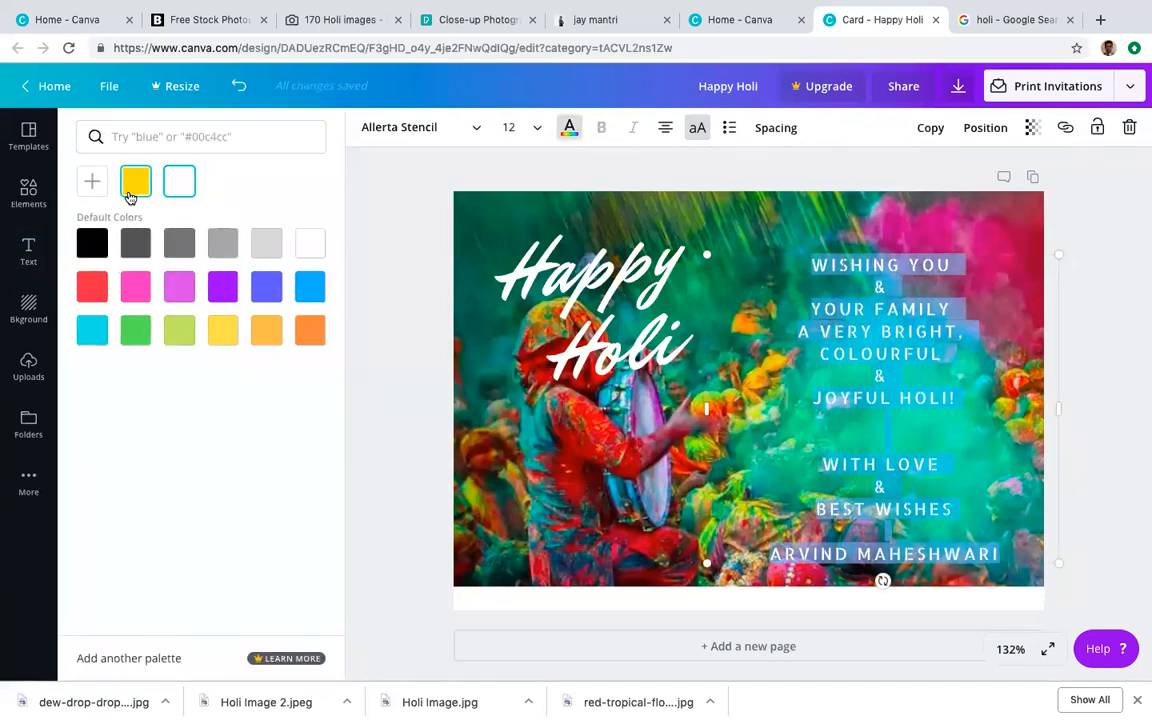
{"action": "left_click", "coordinate": [129, 180]}
{"action": "left_click", "coordinate": [252, 286]}
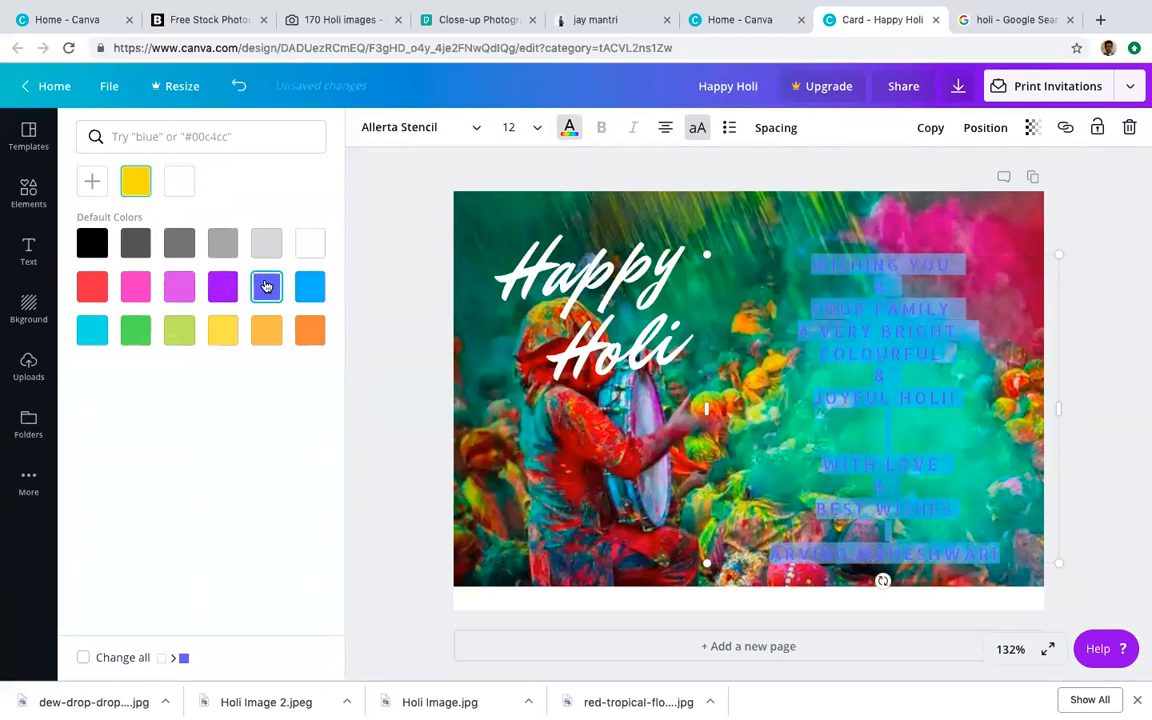
{"action": "left_click", "coordinate": [140, 290]}
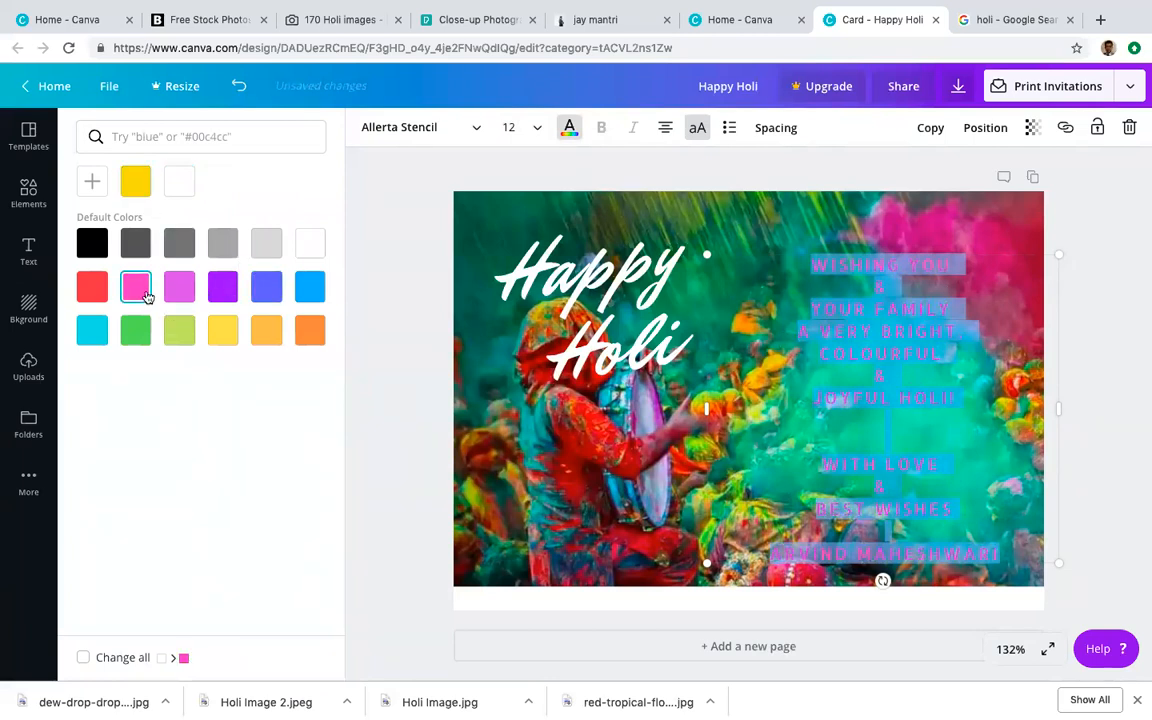
{"action": "left_click", "coordinate": [97, 245]}
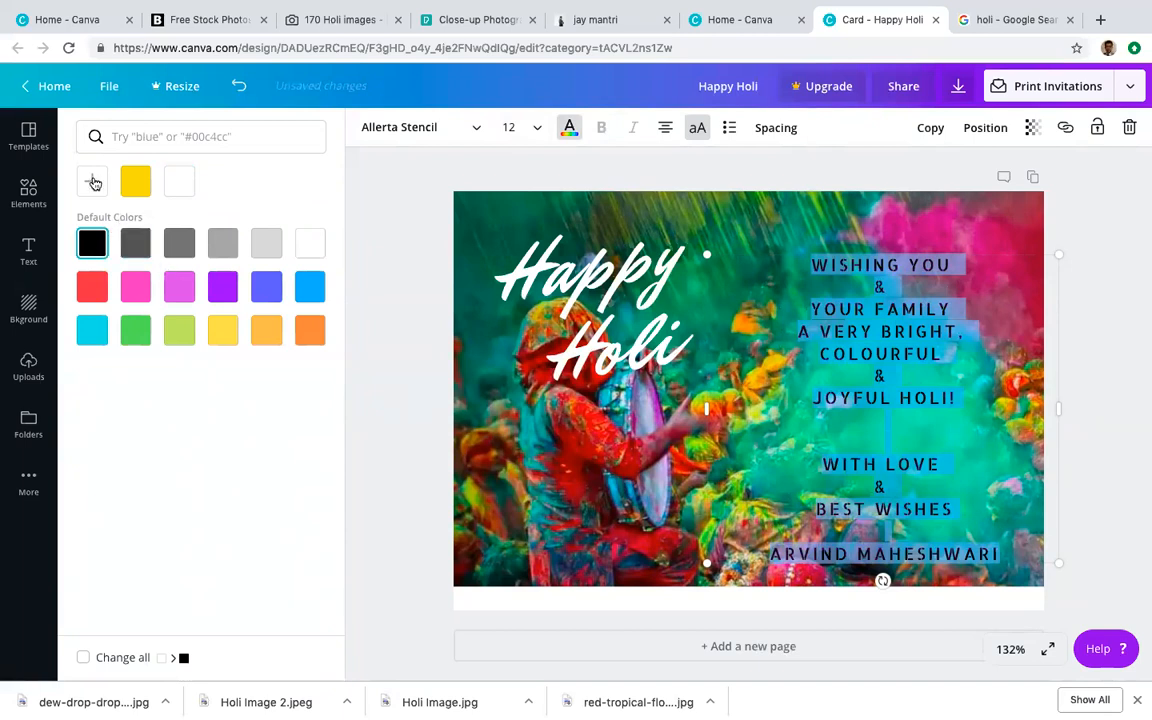
Step: Try a very dark reddish custom colour on the greeting, then switch it to white
{"action": "left_click", "coordinate": [93, 183]}
{"action": "right_click", "coordinate": [97, 297]}
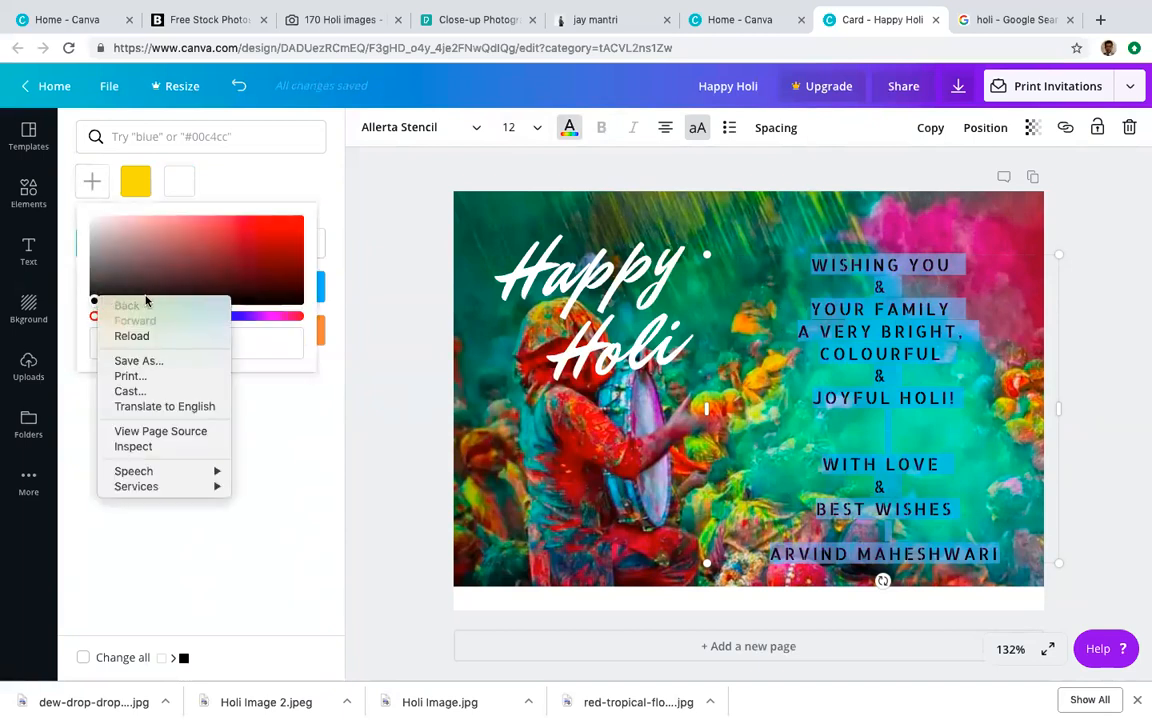
{"action": "key", "text": "Escape"}
{"action": "left_click", "coordinate": [138, 285]}
{"action": "left_click_drag", "start_coordinate": [138, 285], "coordinate": [187, 285]}
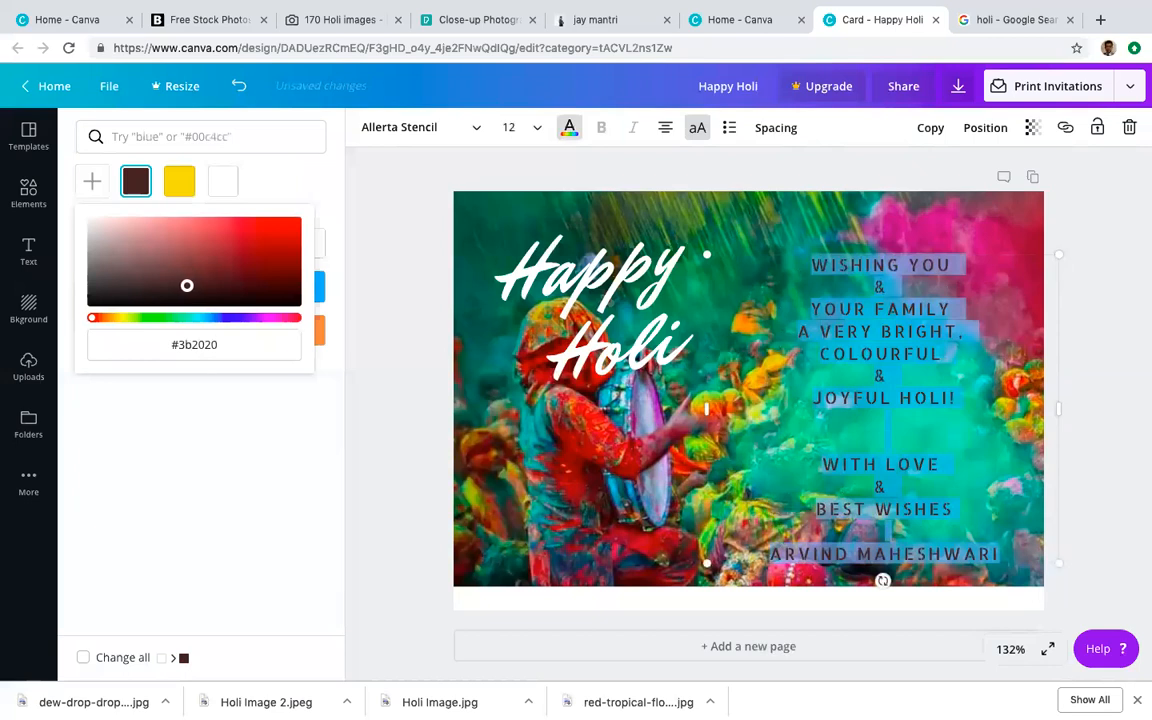
{"action": "left_click", "coordinate": [222, 181]}
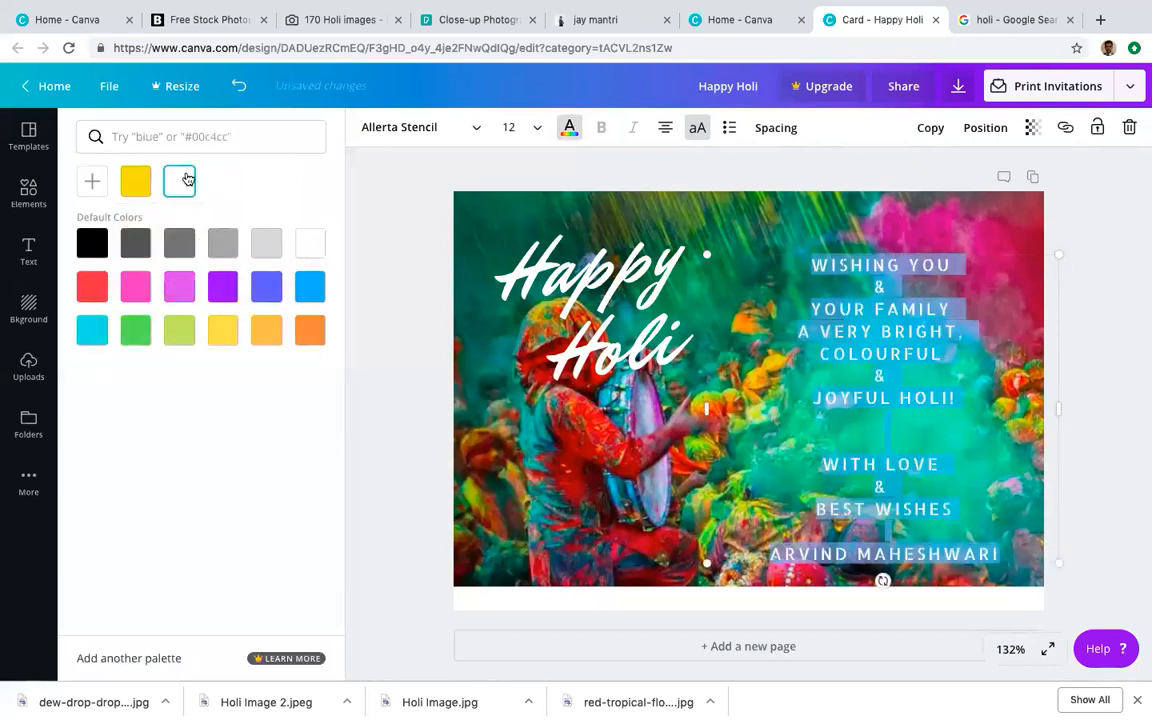
Step: Build a custom greeting colour, moving from brown through green and teal to a muted purple
{"action": "left_click", "coordinate": [92, 180]}
{"action": "left_click_drag", "start_coordinate": [96, 222], "coordinate": [138, 268]}
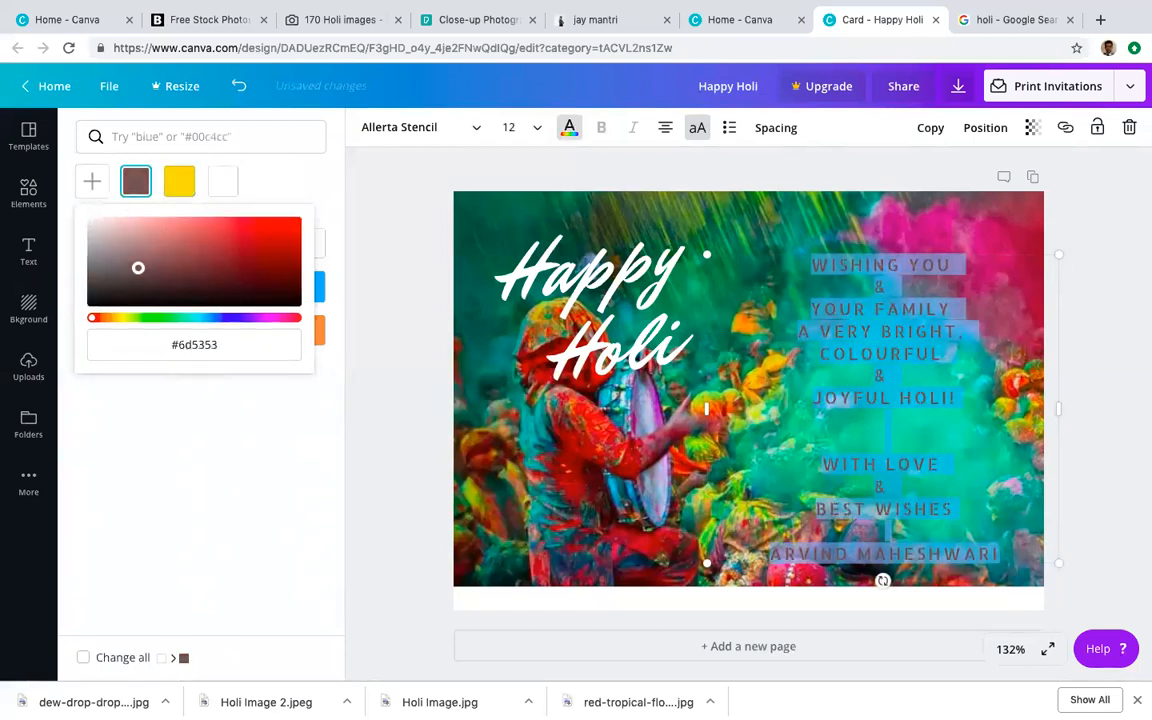
{"action": "left_click", "coordinate": [140, 318]}
{"action": "left_click", "coordinate": [182, 318]}
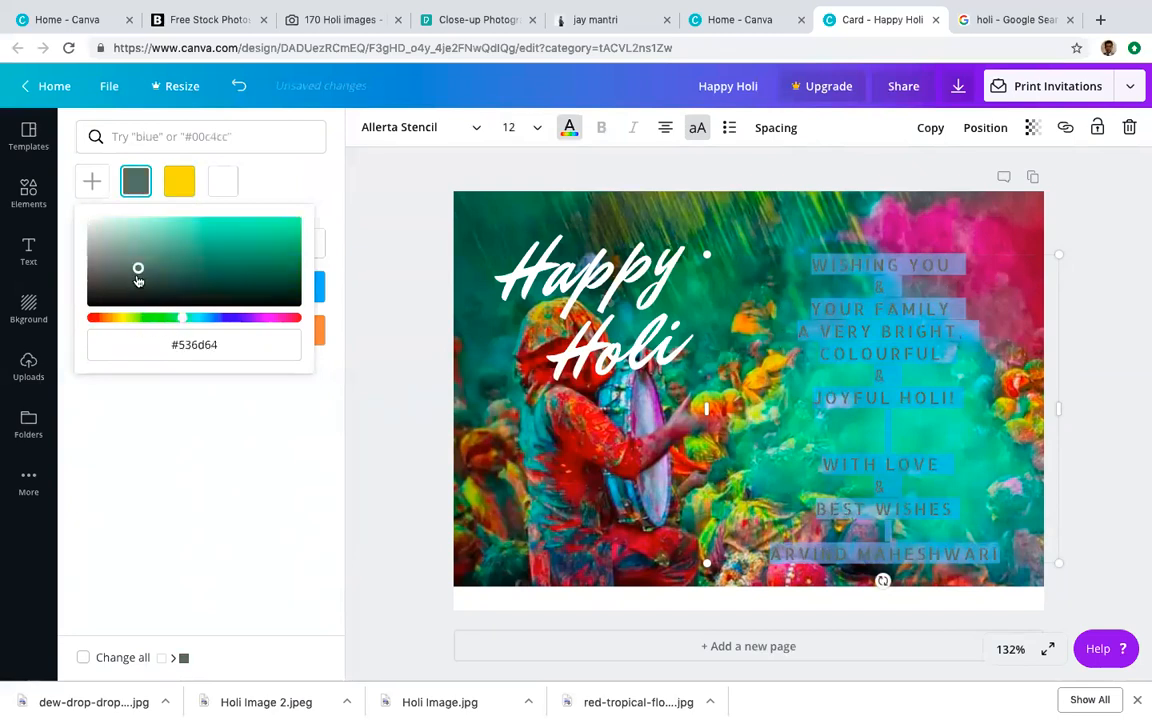
{"action": "left_click_drag", "start_coordinate": [138, 268], "coordinate": [231, 229]}
{"action": "left_click_drag", "start_coordinate": [183, 319], "coordinate": [236, 319]}
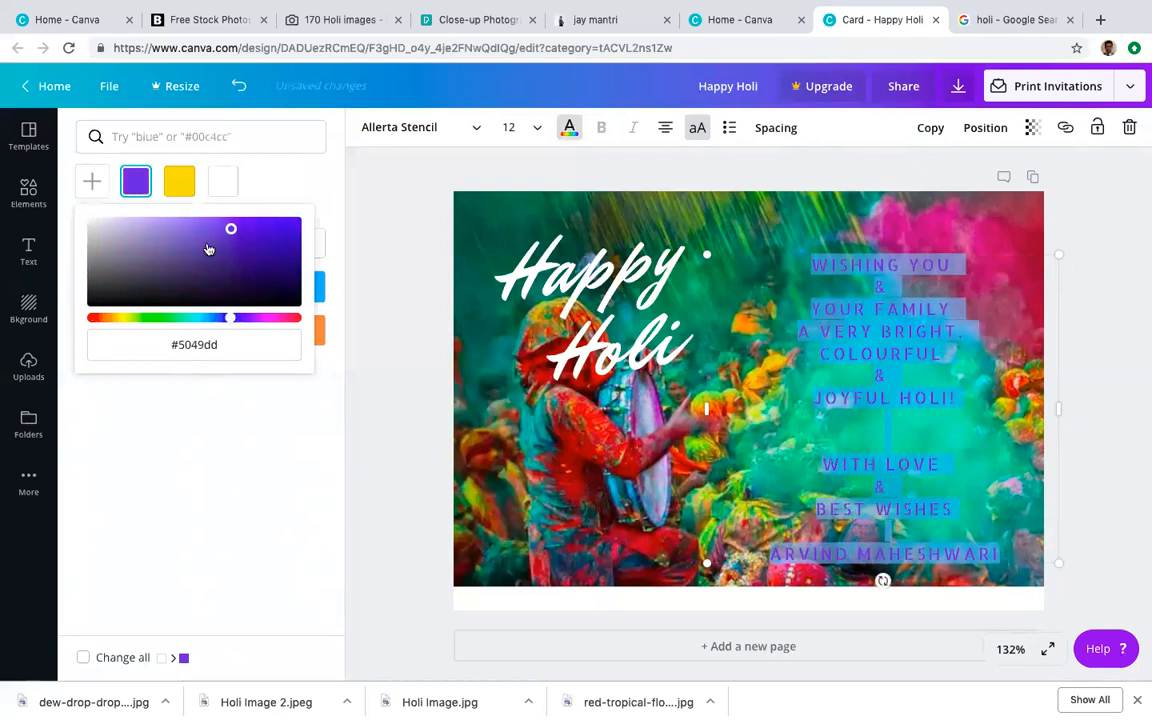
{"action": "left_click_drag", "start_coordinate": [231, 232], "coordinate": [202, 249]}
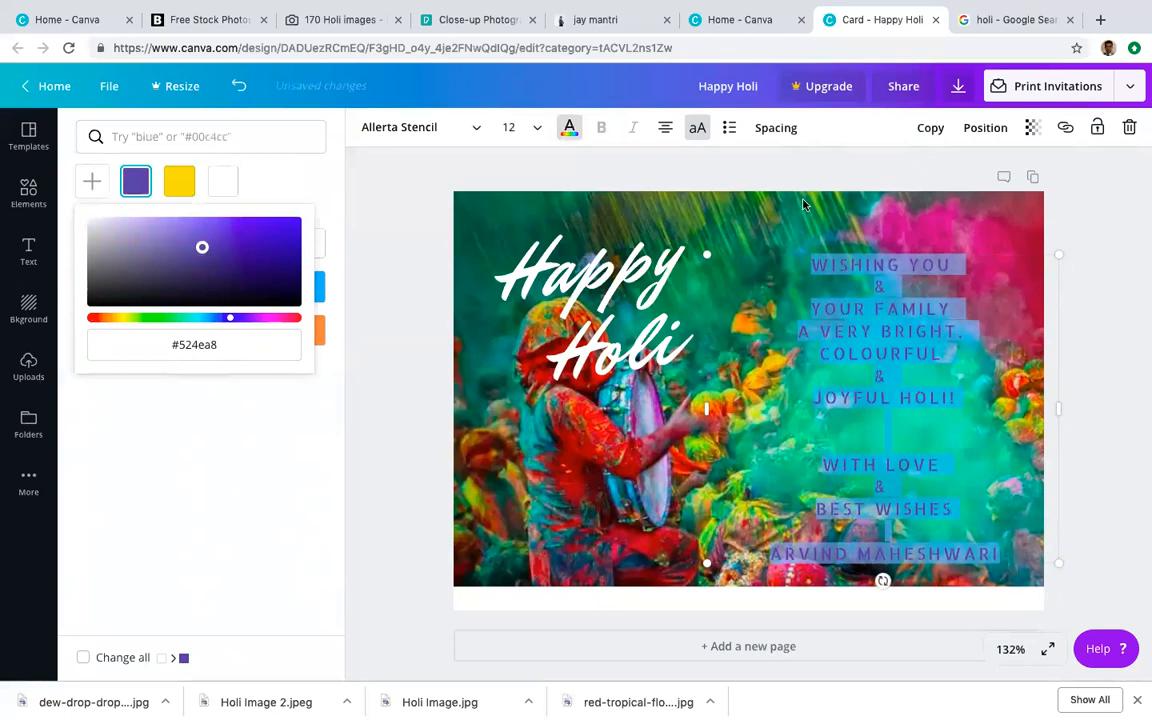
{"action": "left_click", "coordinate": [912, 432]}
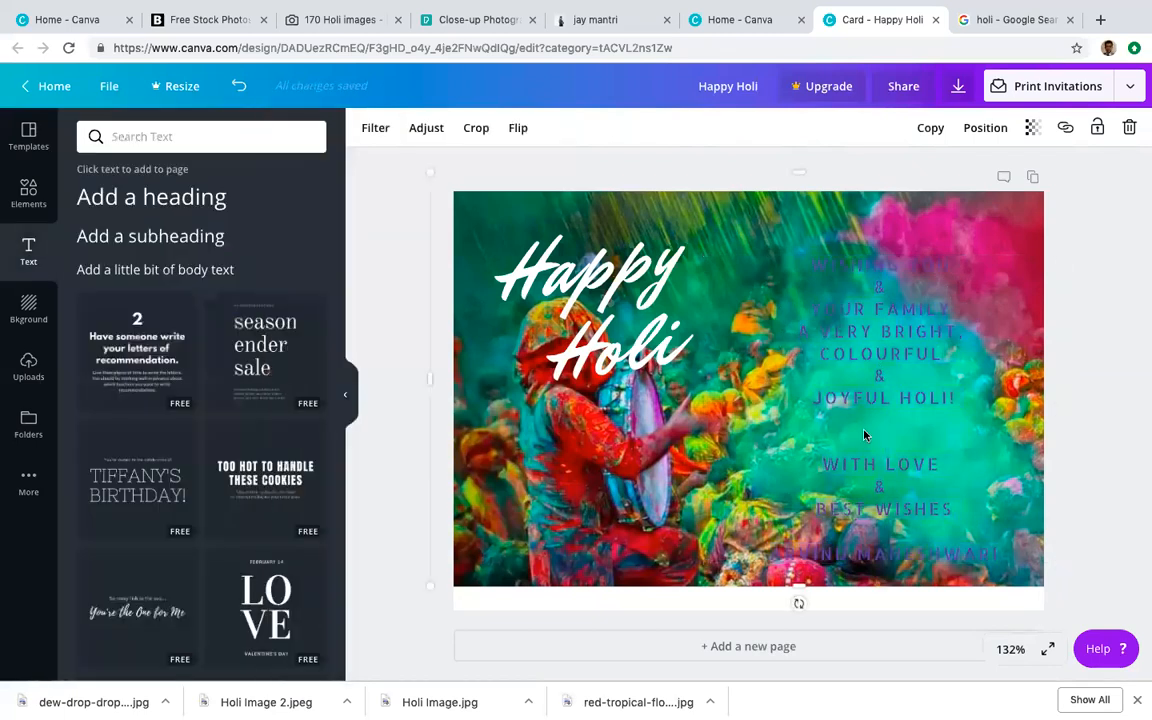
Step: Reselect the greeting lines and set them black after trying a dark greyish-brown custom shade
{"action": "double_click", "coordinate": [865, 434]}
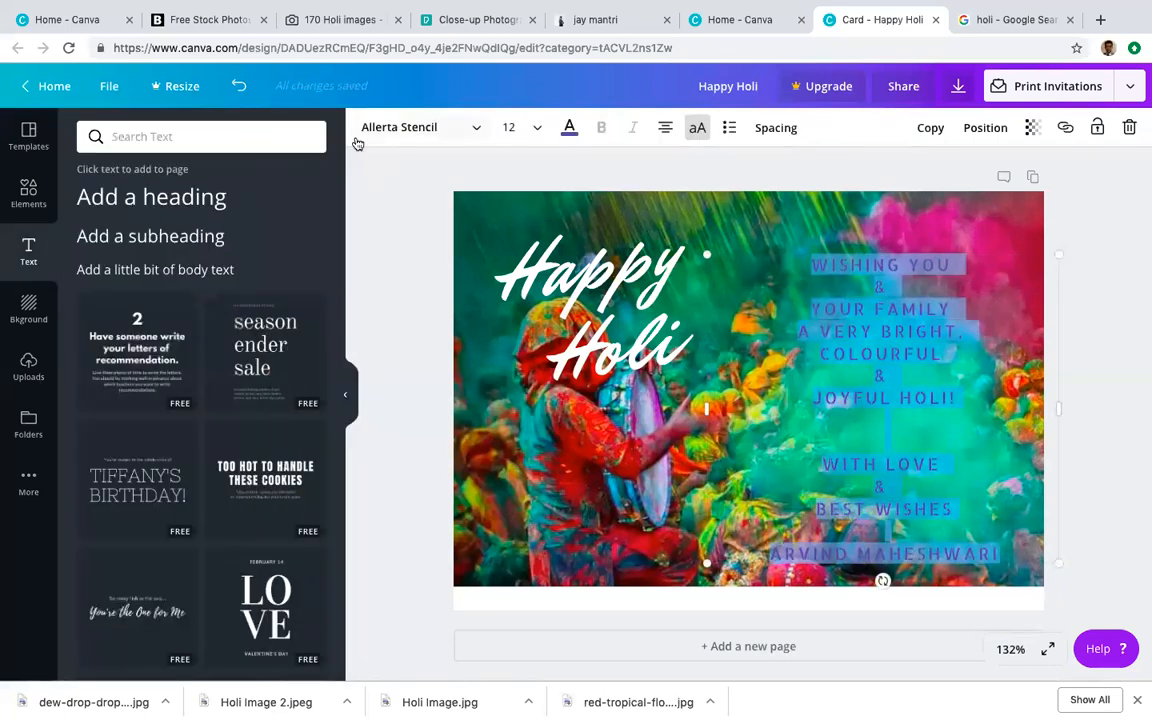
{"action": "left_click", "coordinate": [569, 128]}
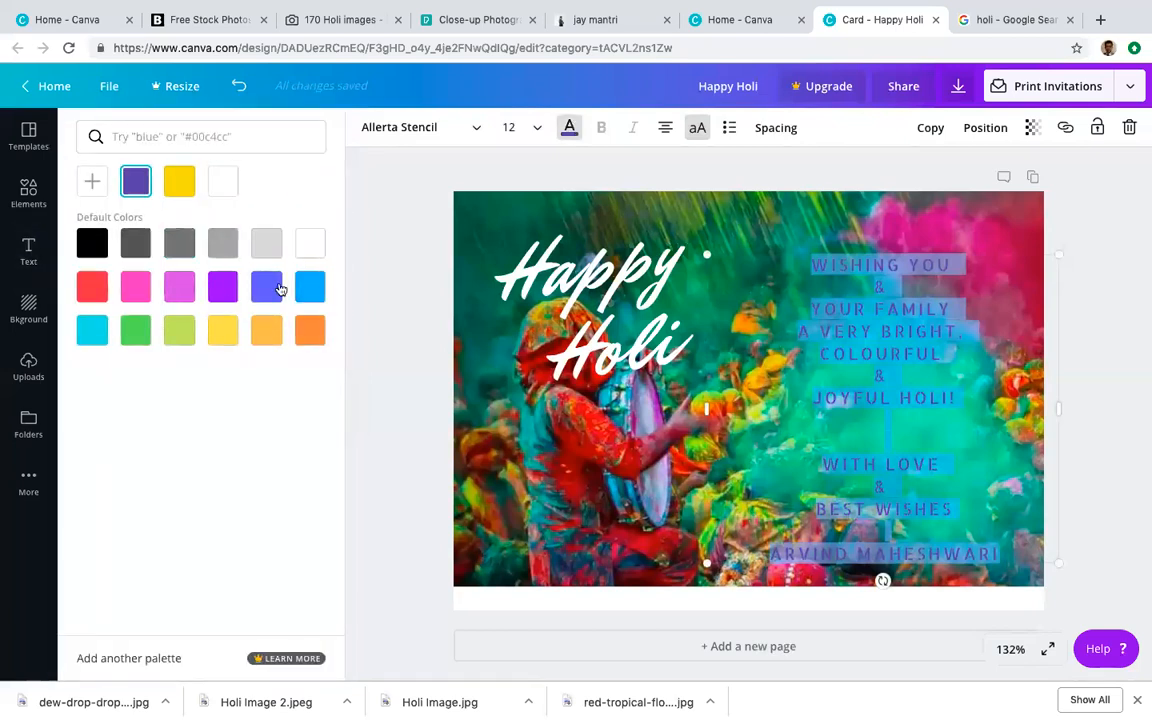
{"action": "left_click", "coordinate": [92, 243]}
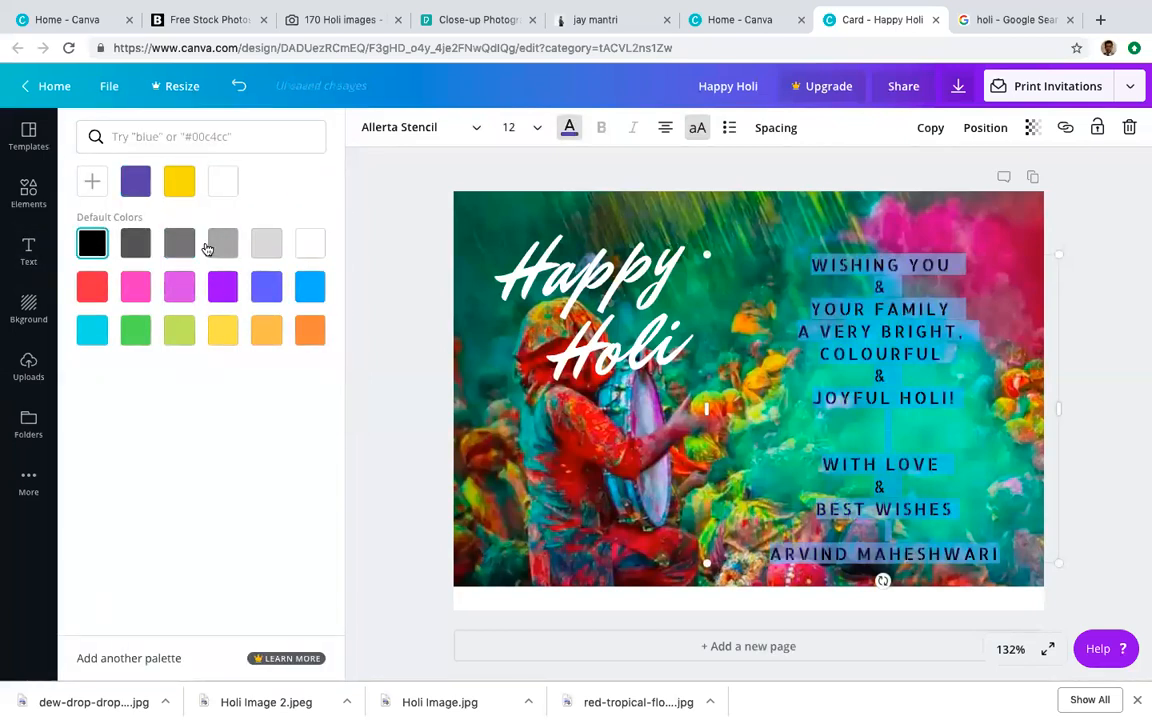
{"action": "left_click", "coordinate": [88, 181]}
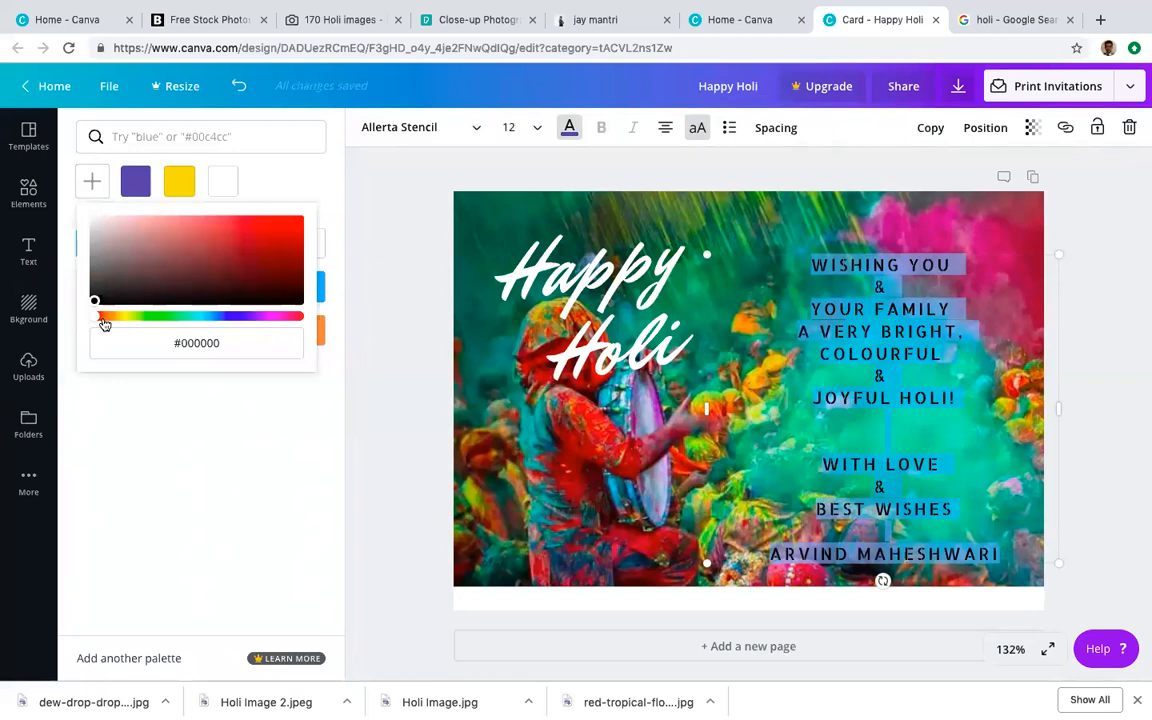
{"action": "left_click_drag", "start_coordinate": [112, 276], "coordinate": [124, 269]}
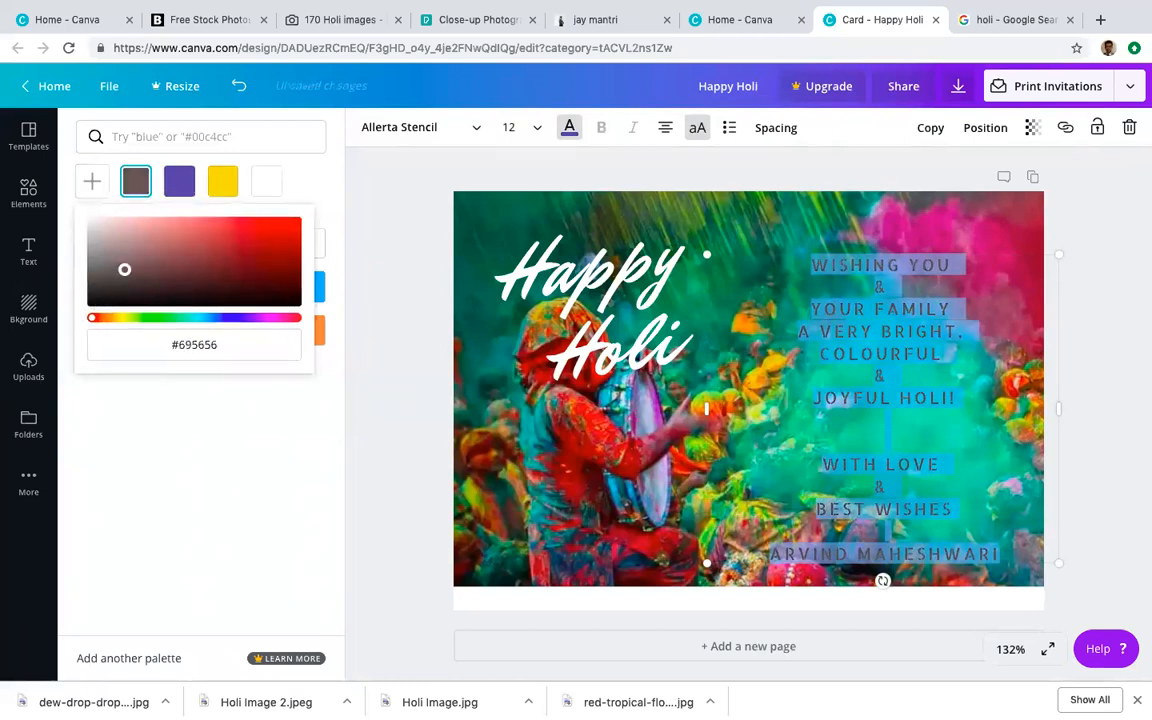
{"action": "left_click", "coordinate": [722, 366]}
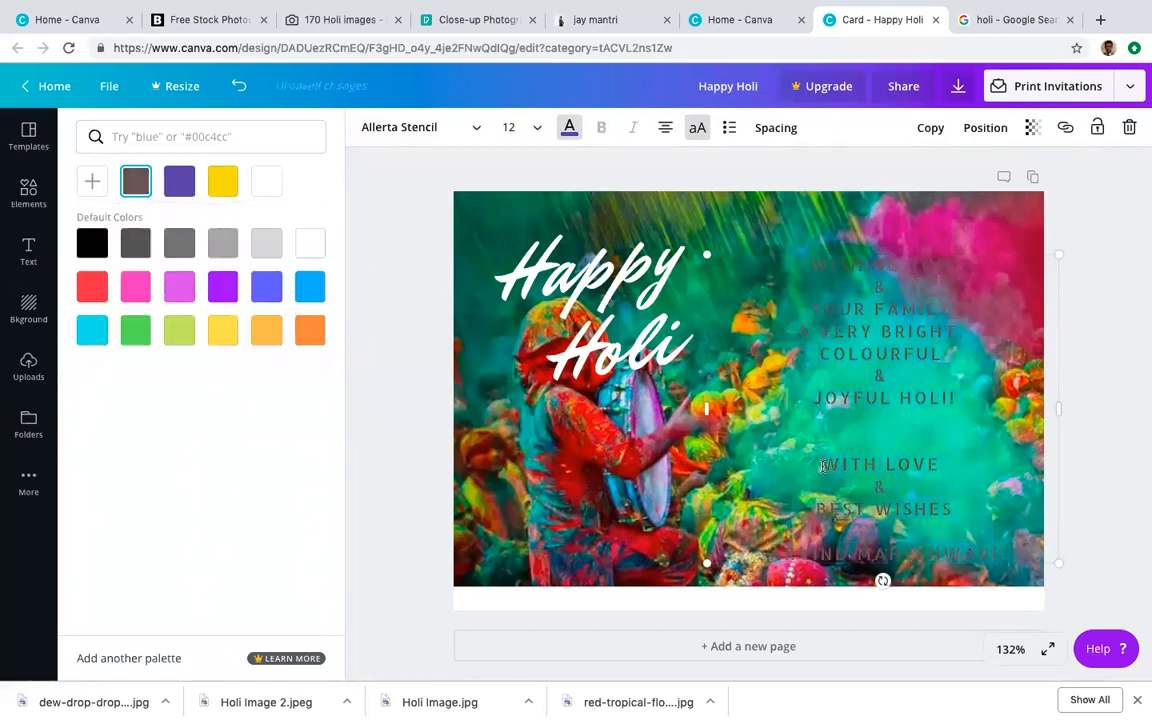
{"action": "left_click_drag", "start_coordinate": [955, 520], "coordinate": [668, 226]}
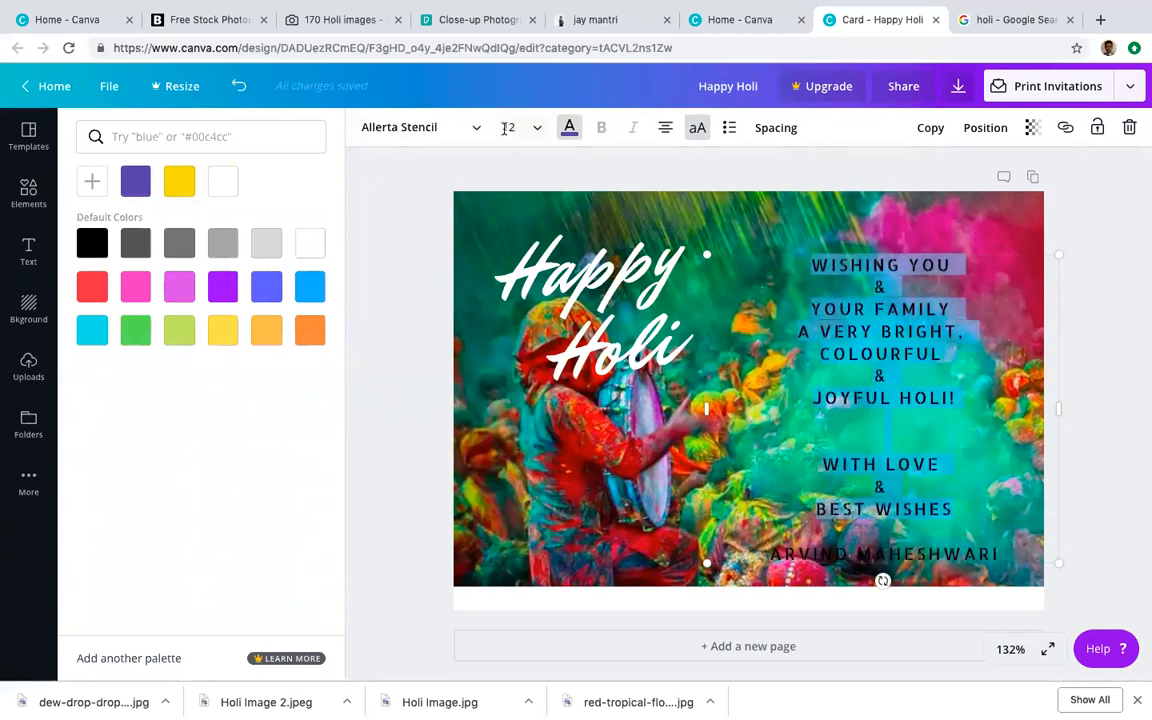
{"action": "left_click", "coordinate": [565, 133]}
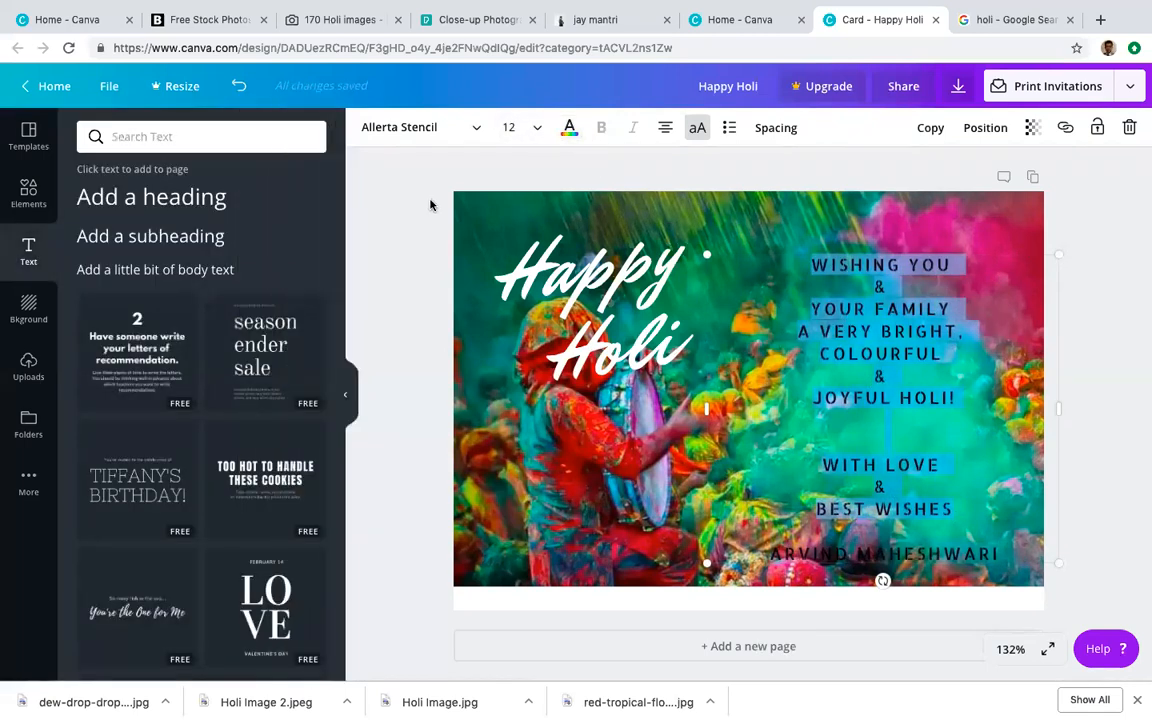
{"action": "left_click", "coordinate": [569, 127]}
Step: Make the greeting white at size 14, shift the block higher, and select the name line
{"action": "left_click", "coordinate": [315, 246]}
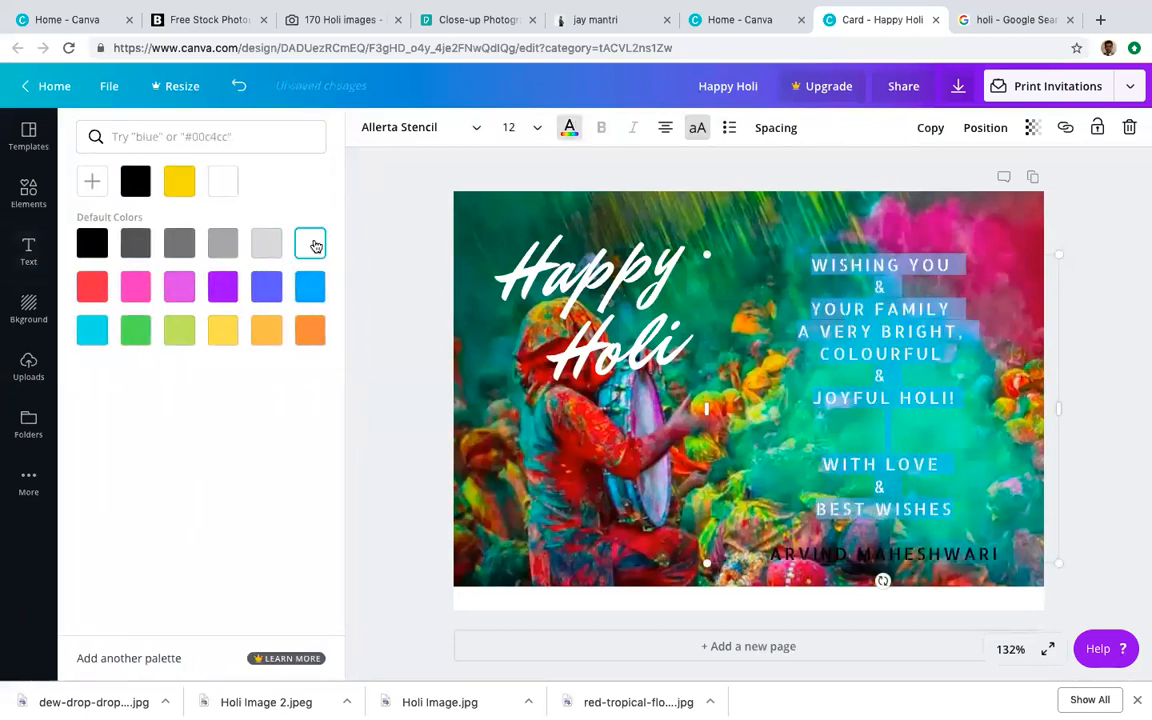
{"action": "left_click", "coordinate": [535, 128]}
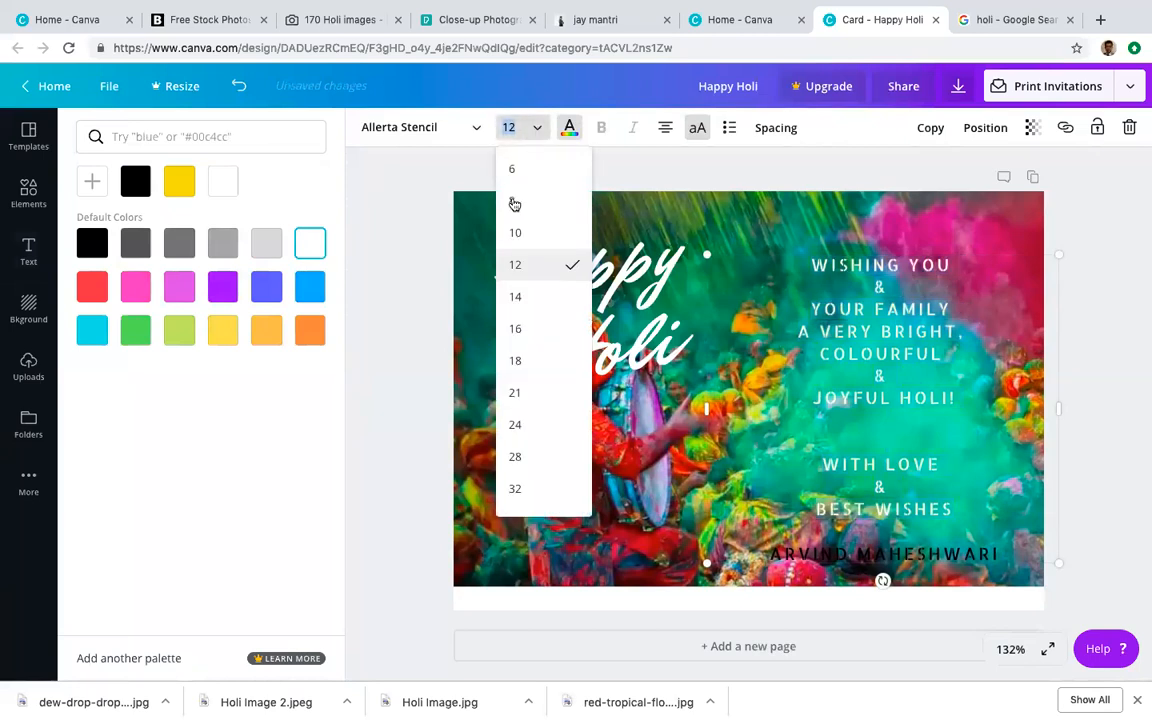
{"action": "left_click", "coordinate": [516, 298]}
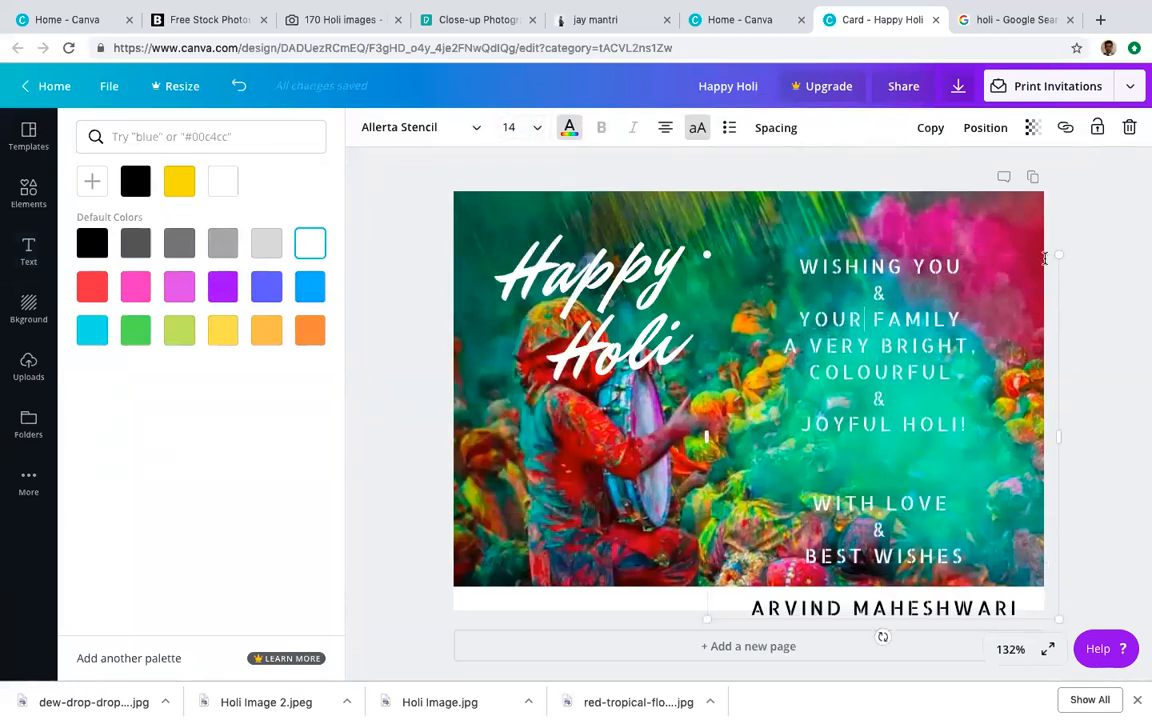
{"action": "left_click_drag", "start_coordinate": [1043, 248], "coordinate": [1028, 207]}
{"action": "left_click", "coordinate": [765, 567]}
{"action": "left_click_drag", "start_coordinate": [736, 567], "coordinate": [1011, 567]}
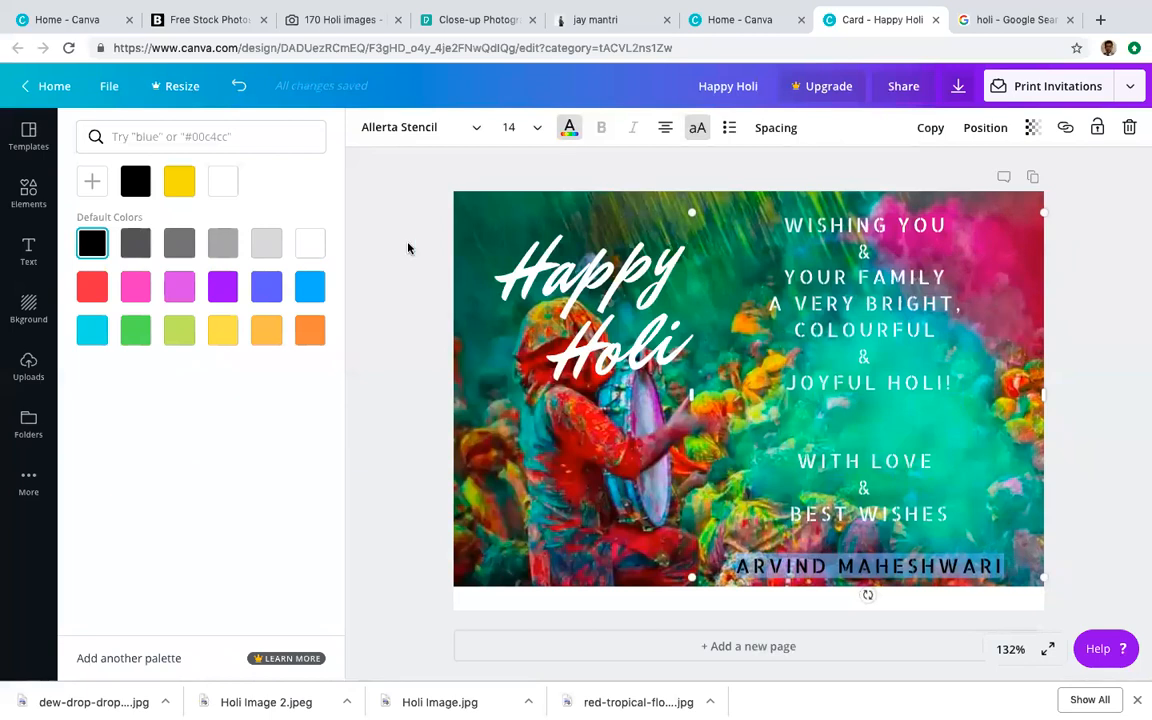
Step: Select the sender's name line at the bottom and make it white to match the greeting
{"action": "left_click", "coordinate": [569, 128]}
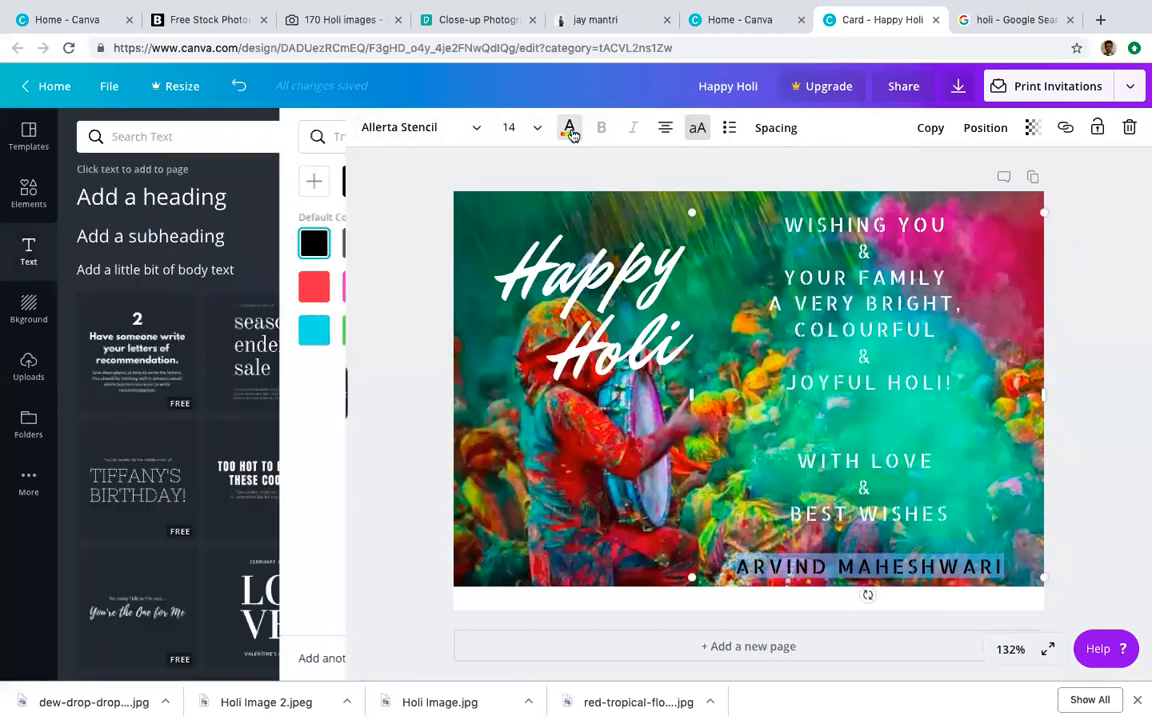
{"action": "left_click", "coordinate": [569, 128]}
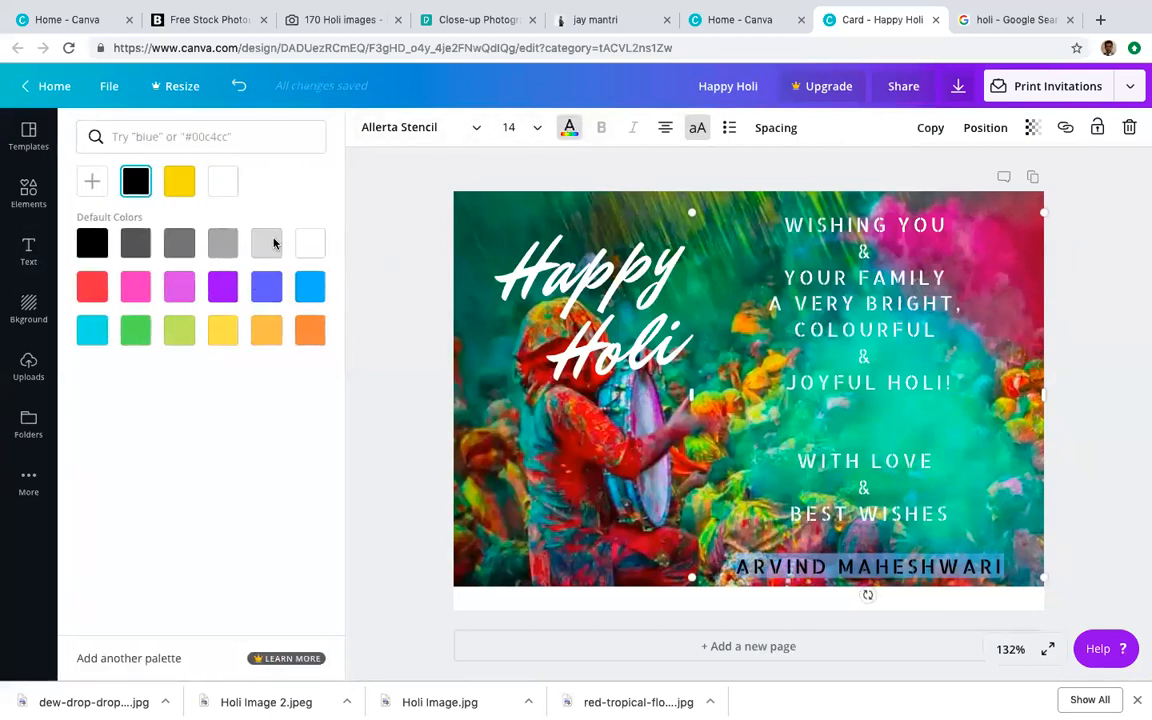
{"action": "left_click", "coordinate": [474, 132]}
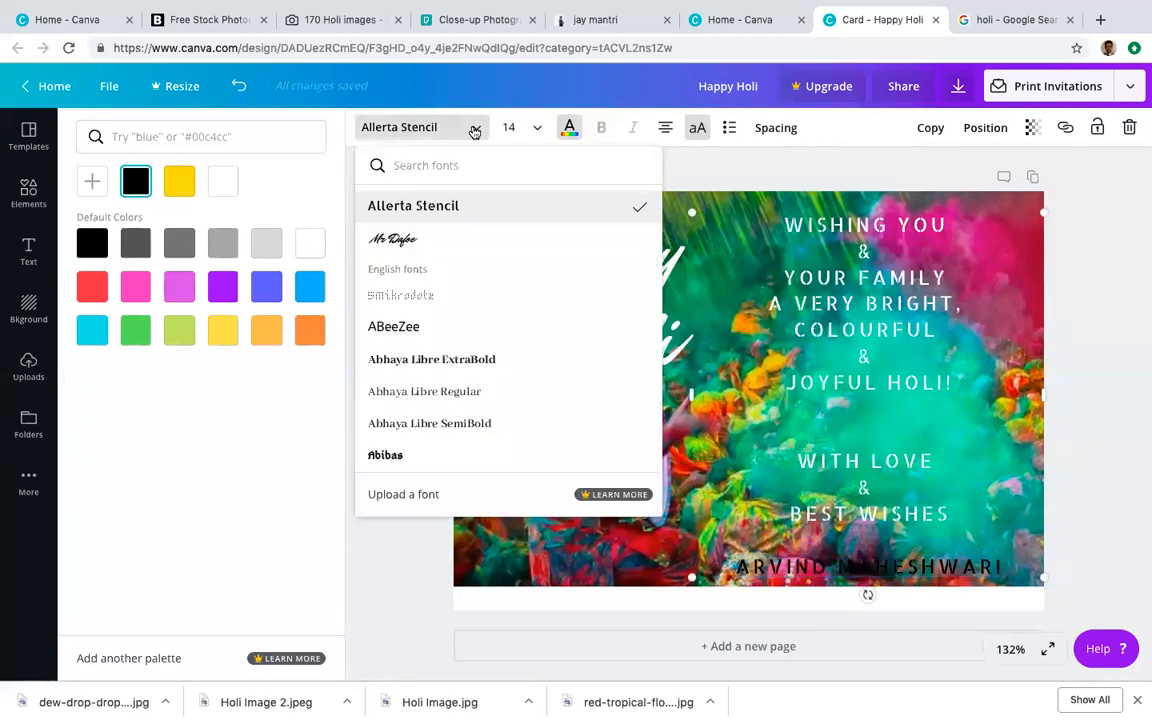
{"action": "left_click", "coordinate": [682, 299]}
{"action": "left_click", "coordinate": [850, 378]}
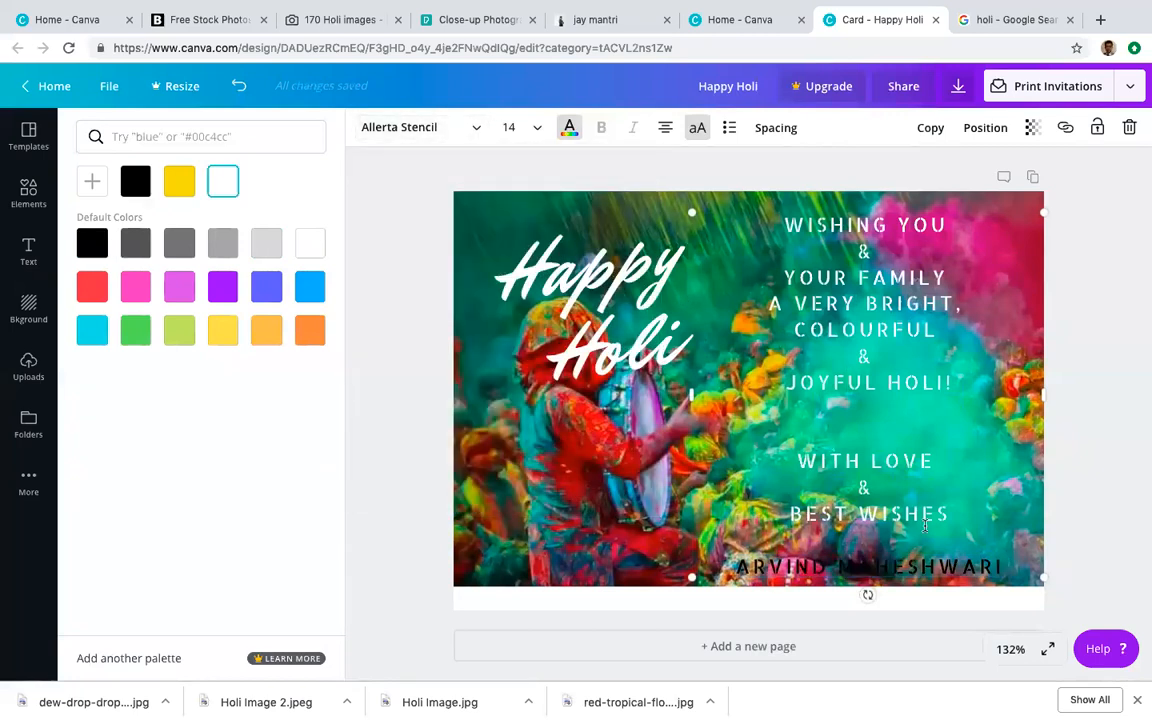
{"action": "left_click", "coordinate": [915, 555]}
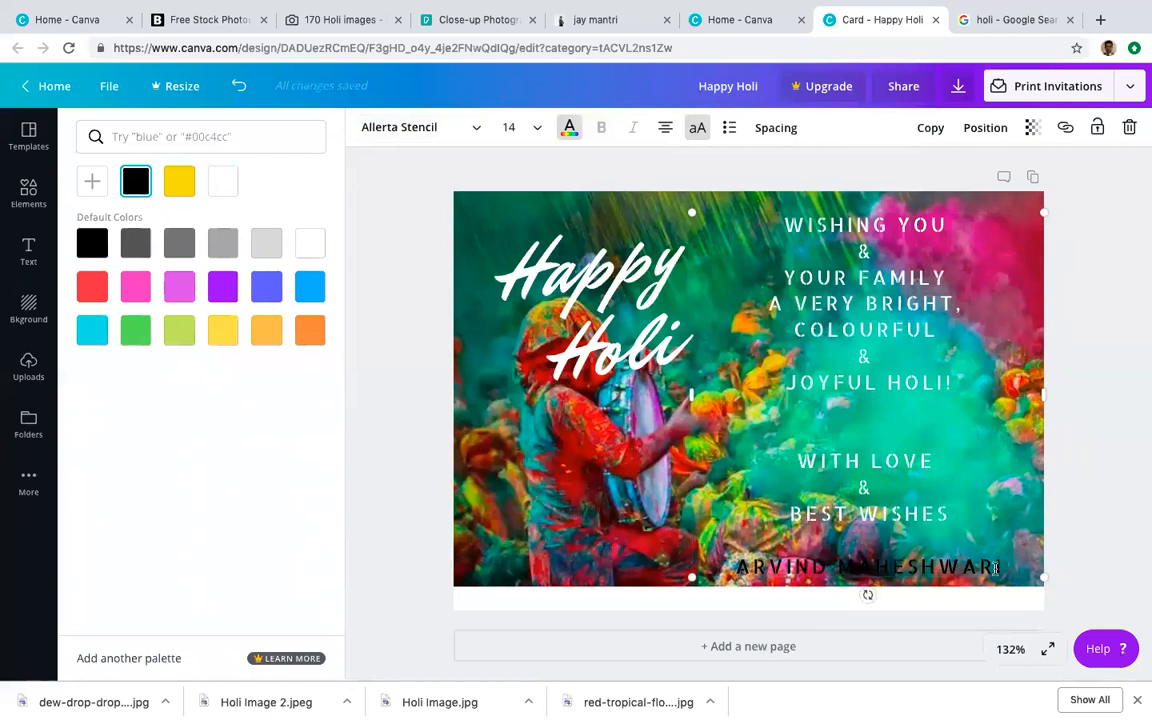
{"action": "double_click", "coordinate": [1003, 568]}
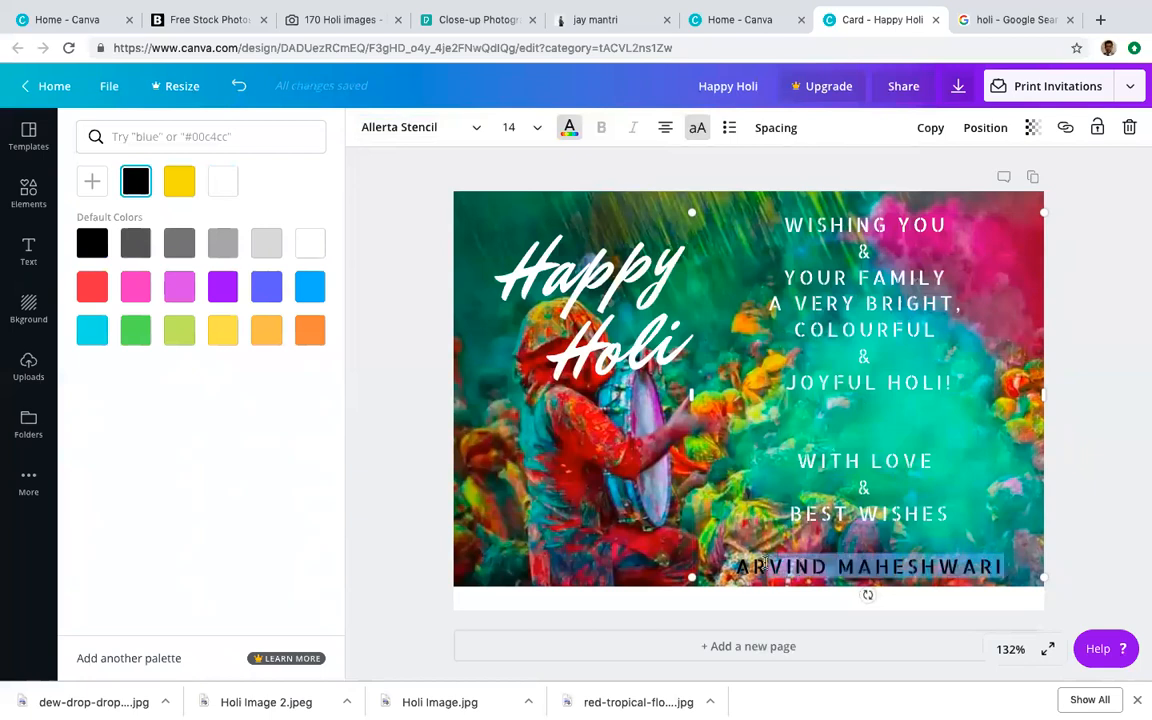
{"action": "left_click", "coordinate": [573, 131]}
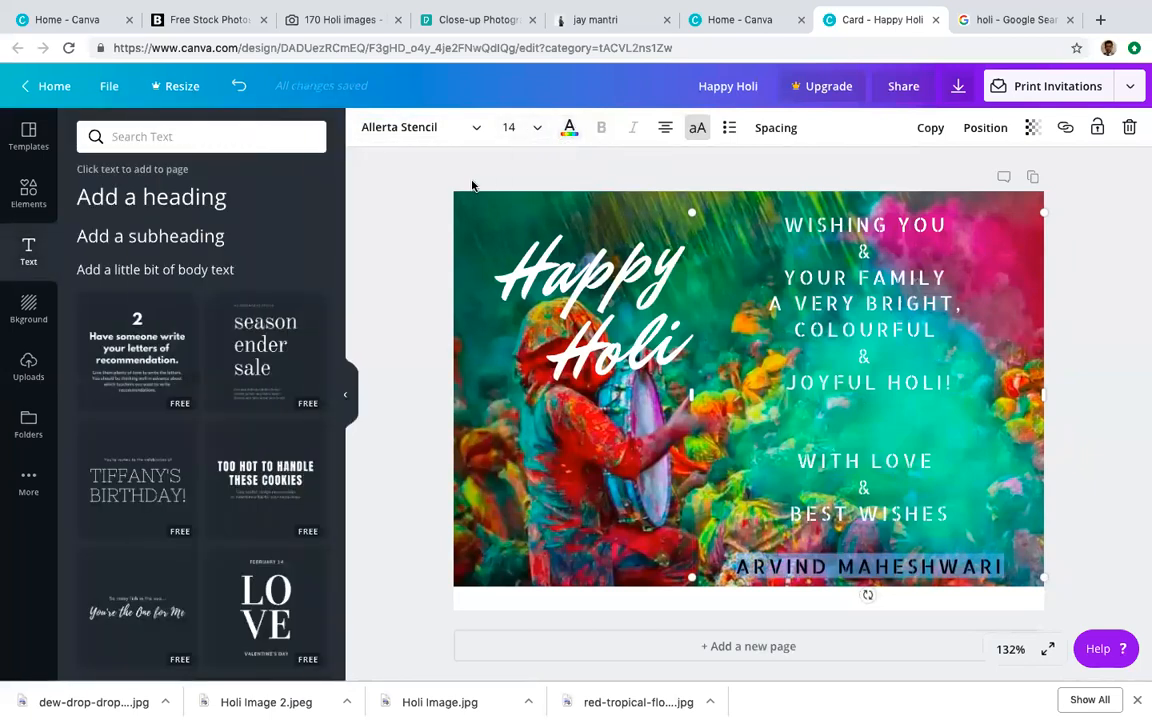
{"action": "left_click", "coordinate": [572, 129]}
{"action": "left_click", "coordinate": [320, 242]}
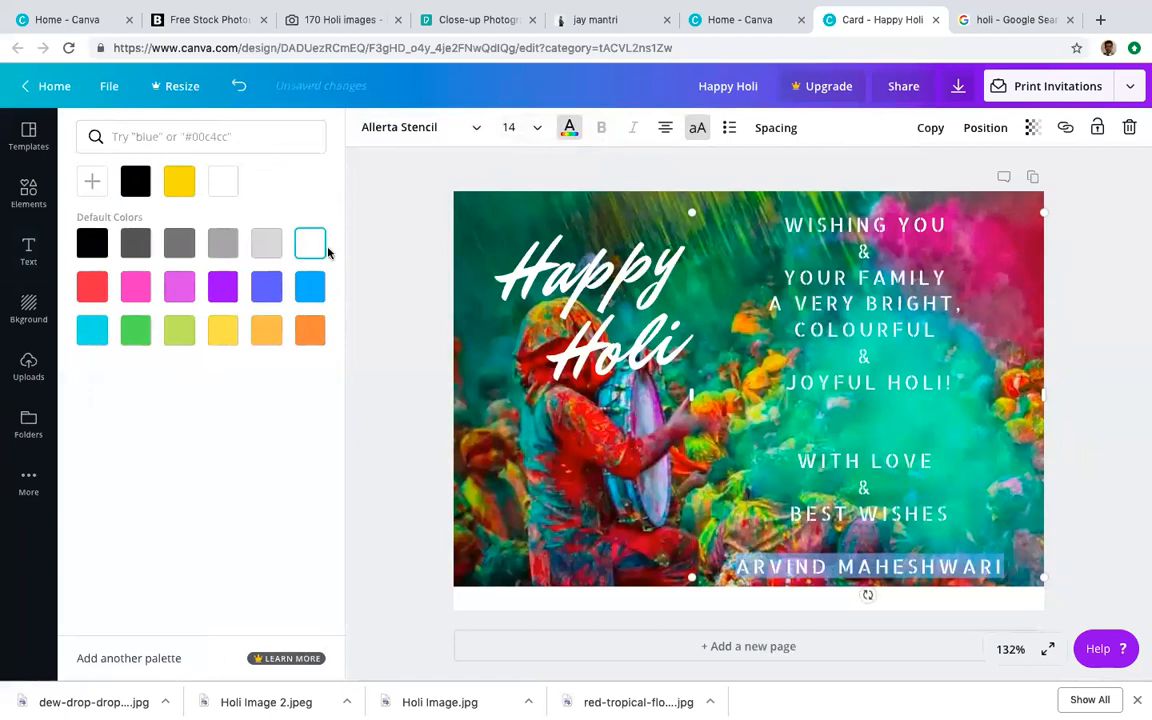
{"action": "left_click", "coordinate": [395, 323]}
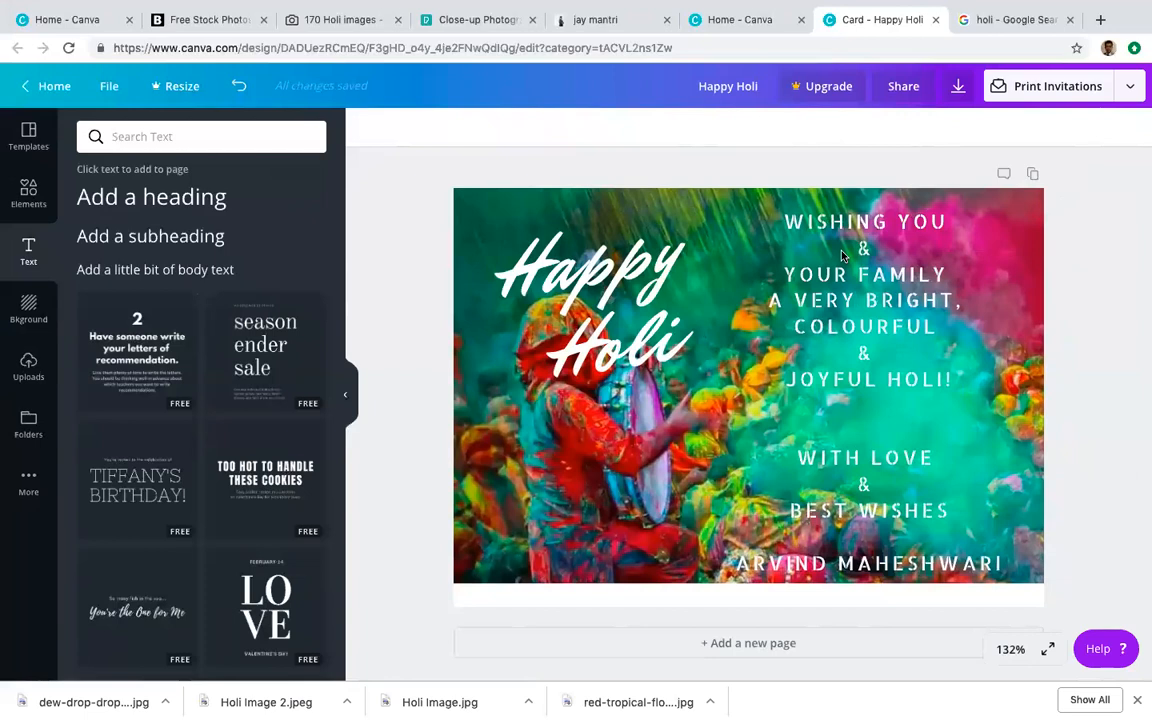
Step: Tighten the greeting text's line height to 1.12
{"action": "left_click", "coordinate": [1005, 566]}
{"action": "left_click_drag", "start_coordinate": [1005, 566], "coordinate": [755, 200]}
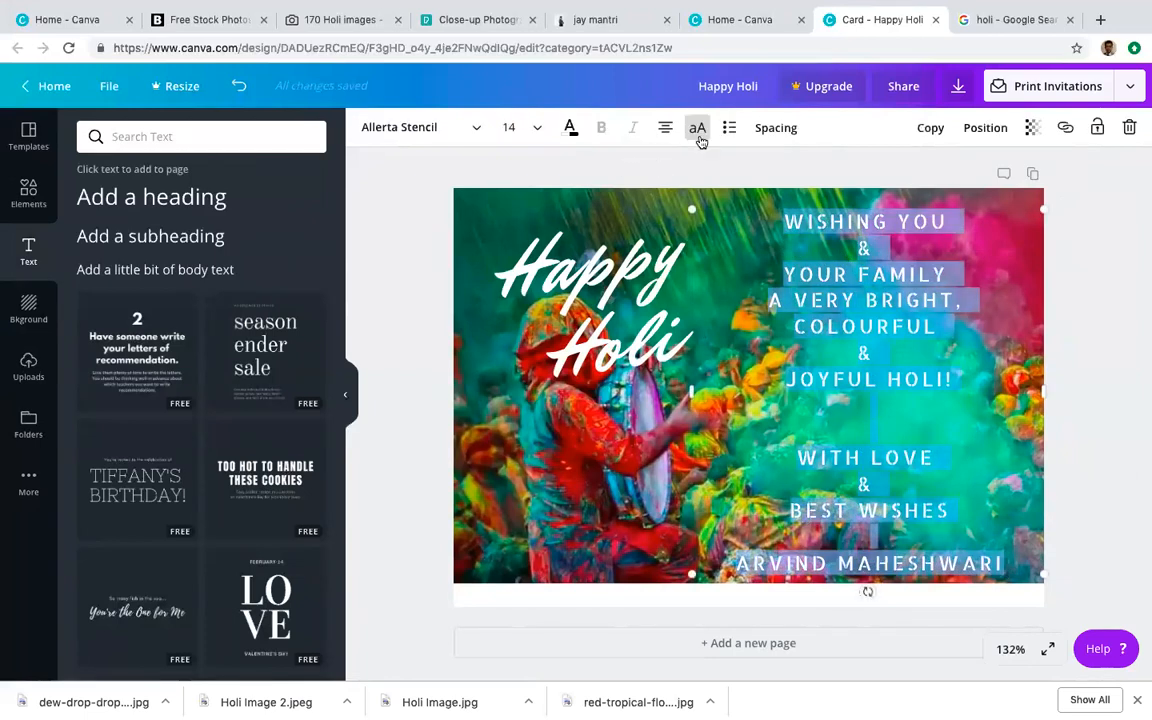
{"action": "left_click", "coordinate": [777, 130]}
{"action": "left_click_drag", "start_coordinate": [896, 212], "coordinate": [883, 208]}
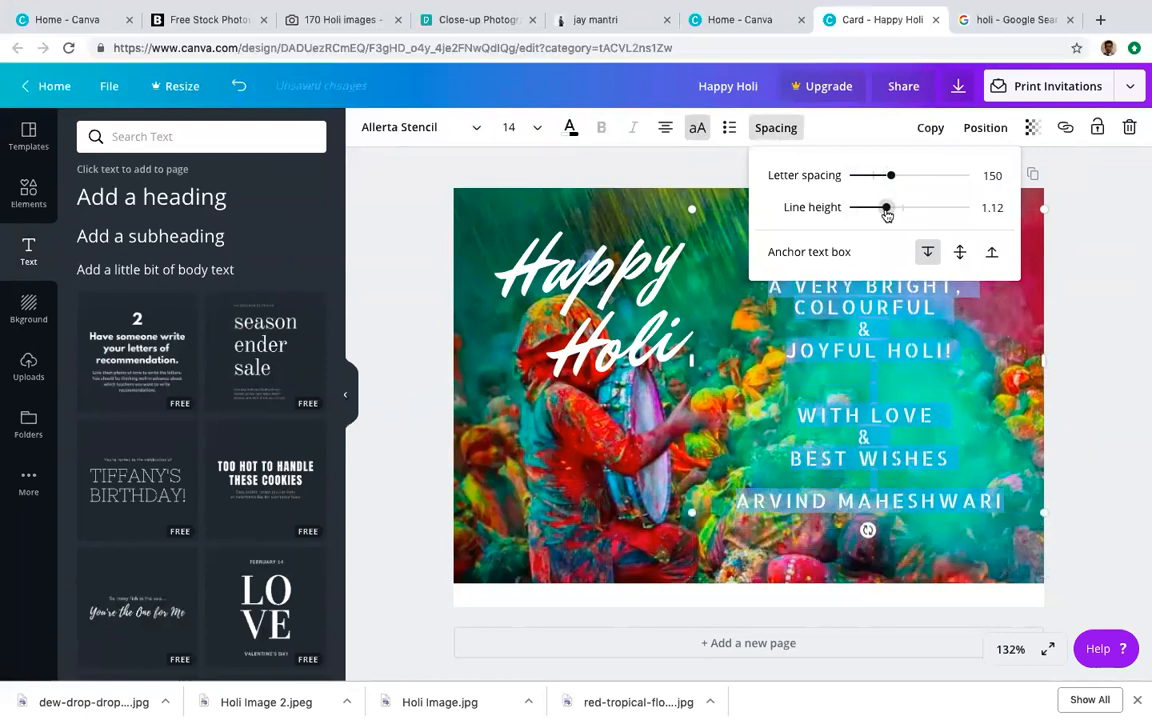
{"action": "left_click", "coordinate": [1080, 313]}
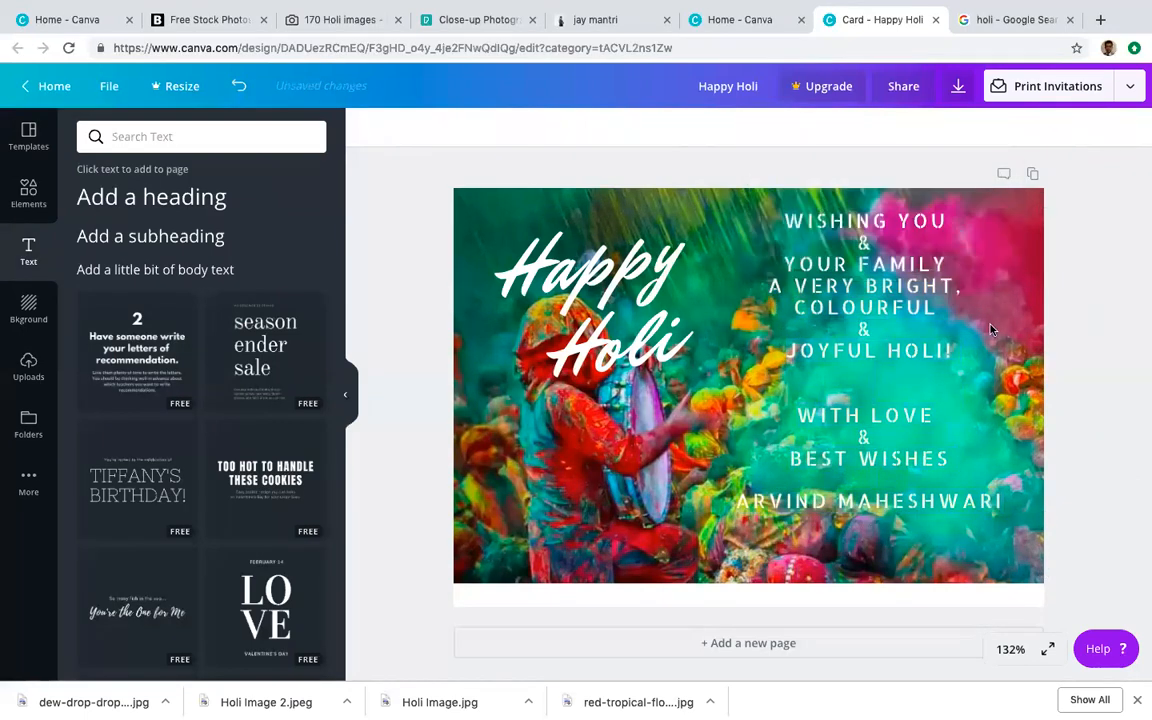
Step: Move the greeting slightly down and break 'YOU' onto its own line beneath 'WISHING'
{"action": "left_click", "coordinate": [913, 212]}
{"action": "left_click_drag", "start_coordinate": [707, 206], "coordinate": [702, 237]}
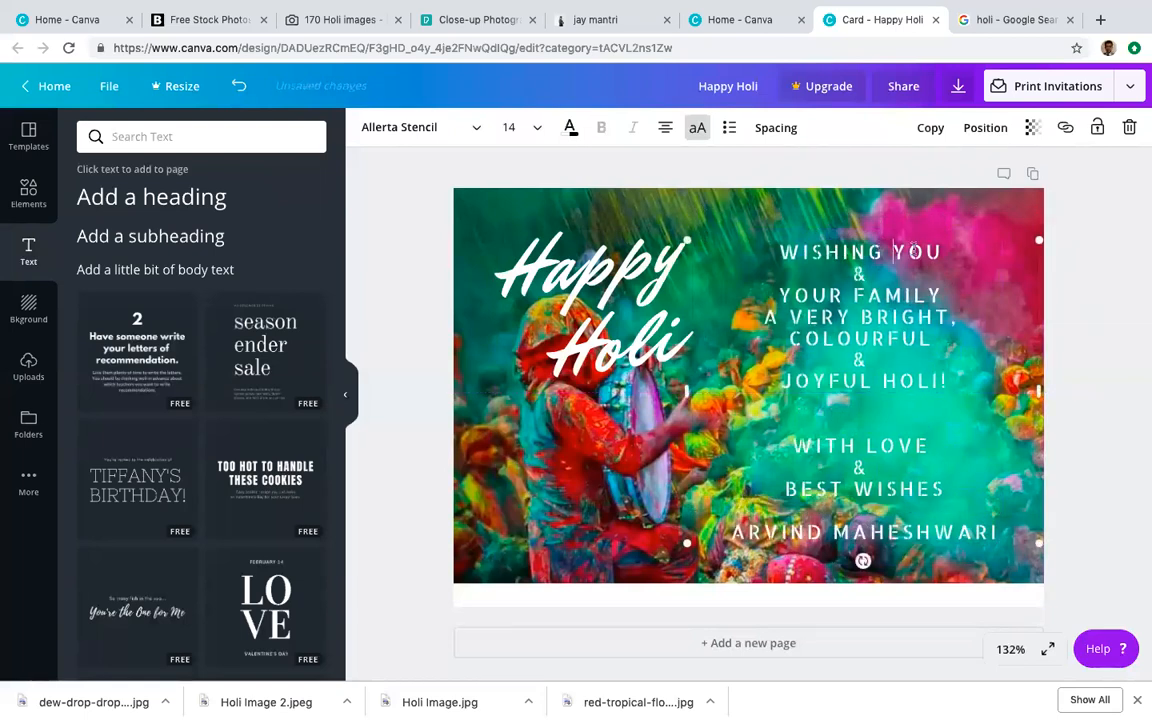
{"action": "key", "text": "Return"}
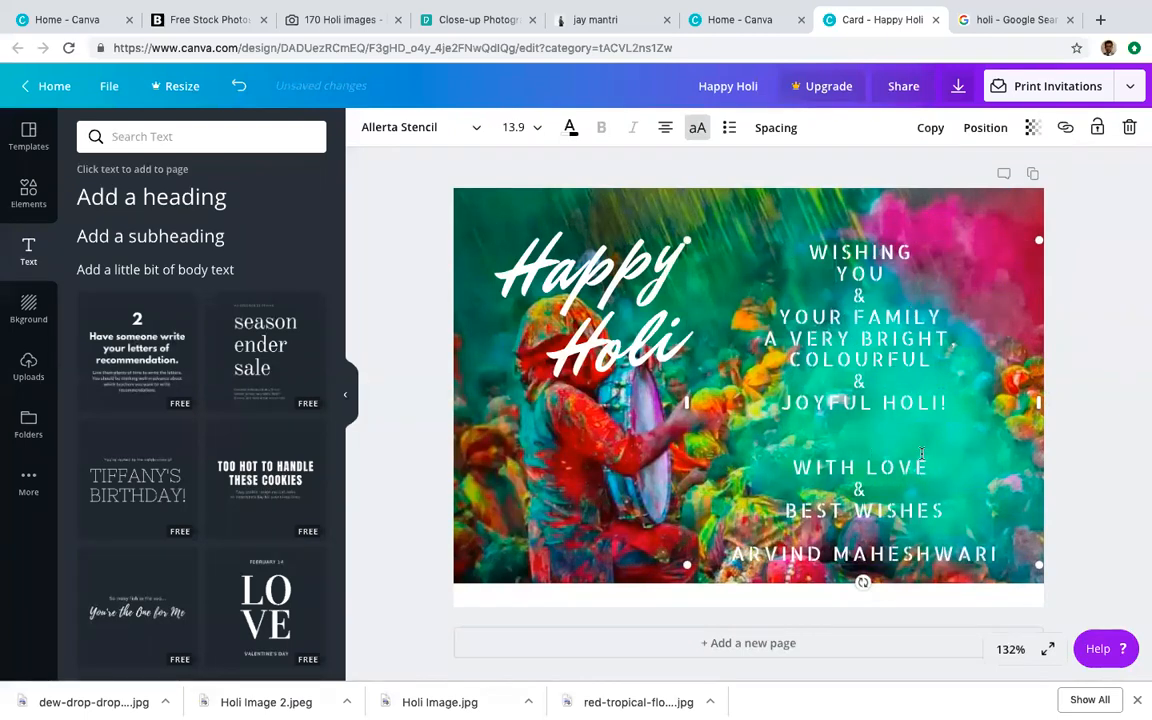
{"action": "left_click", "coordinate": [1096, 406]}
{"action": "right_click", "coordinate": [747, 557]}
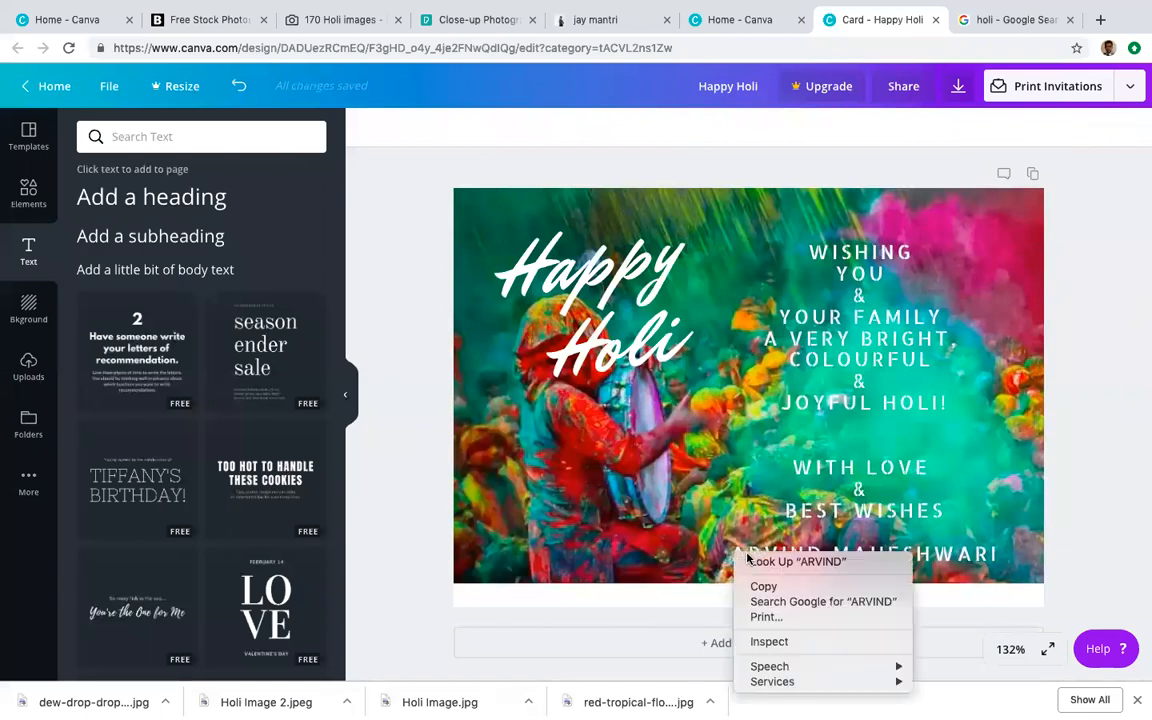
{"action": "left_click", "coordinate": [1000, 556]}
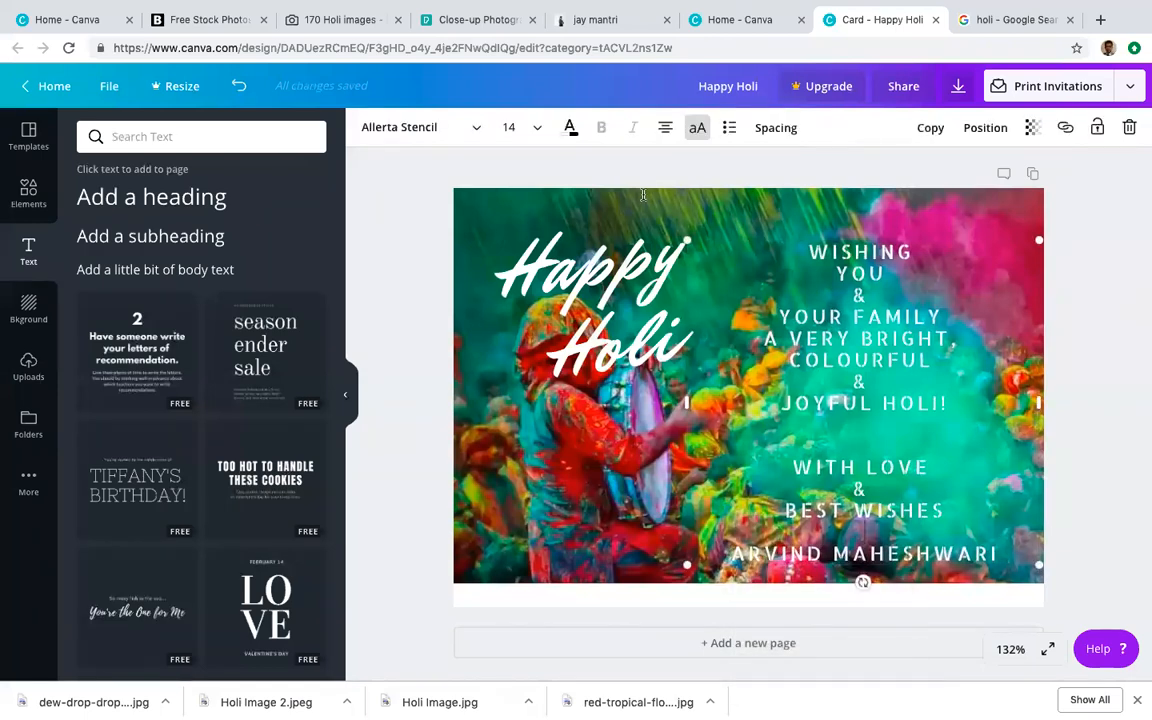
{"action": "left_click", "coordinate": [602, 193]}
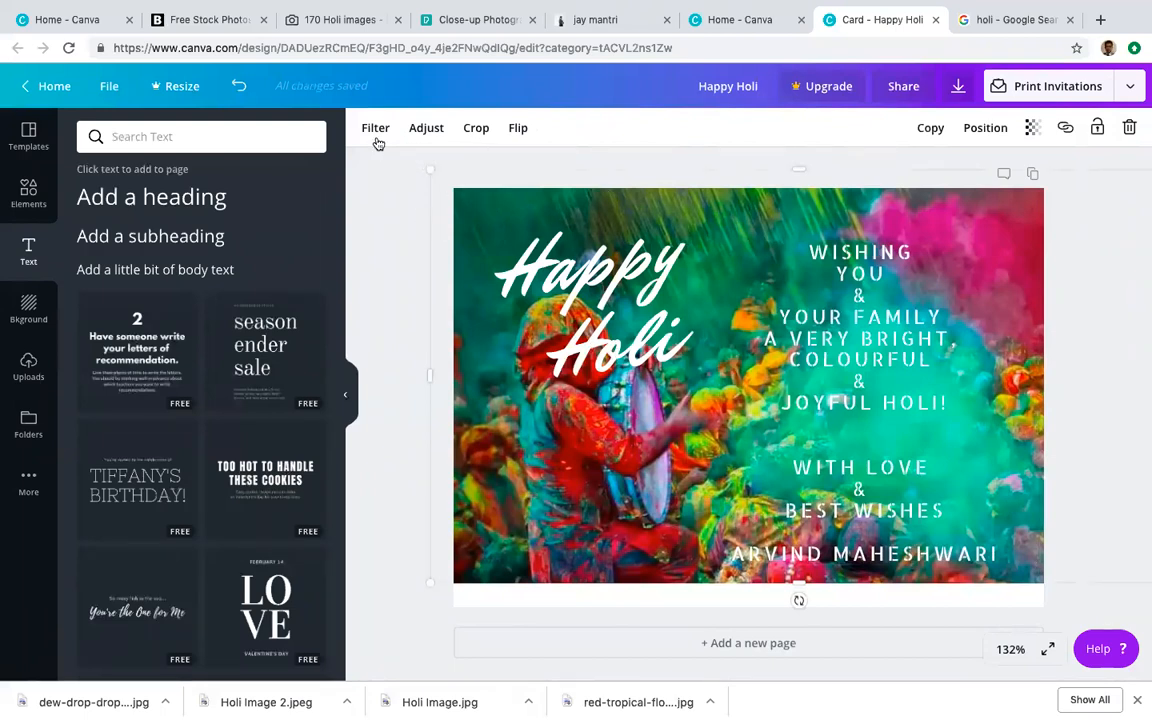
Step: Try Street, Whimsical, Retro, Cali, Nordic, The blues, Edge and Dalliance filters, settling on Peony
{"action": "left_click", "coordinate": [375, 129]}
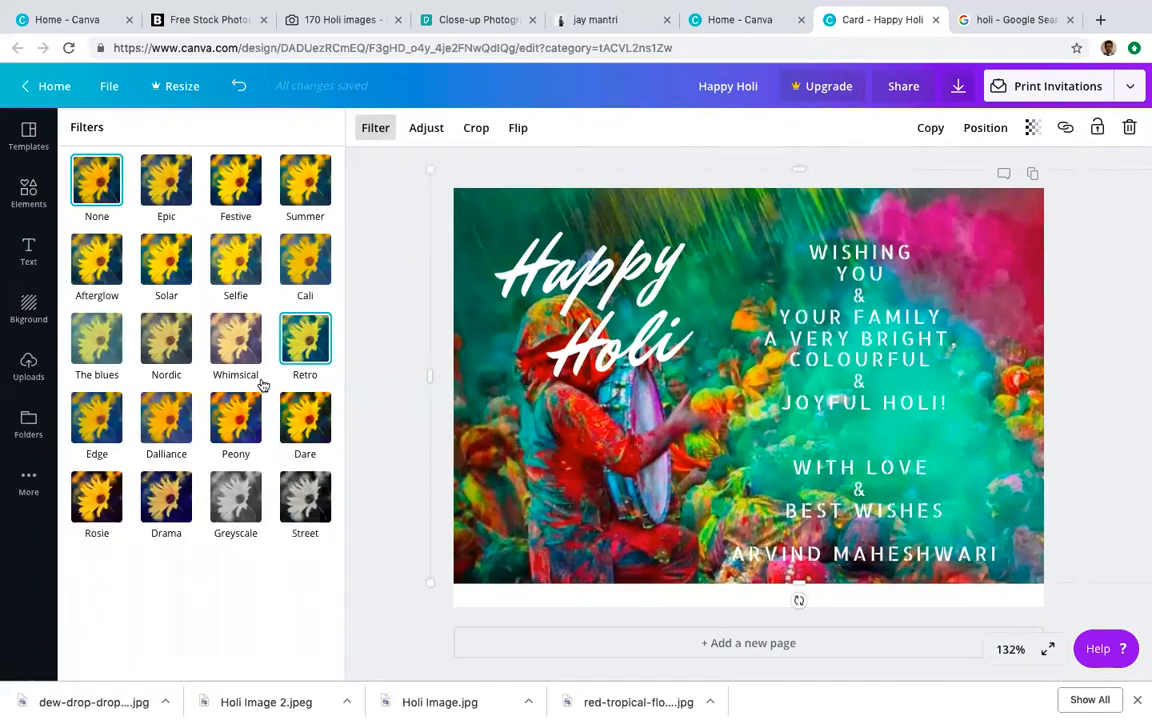
{"action": "left_click", "coordinate": [298, 496]}
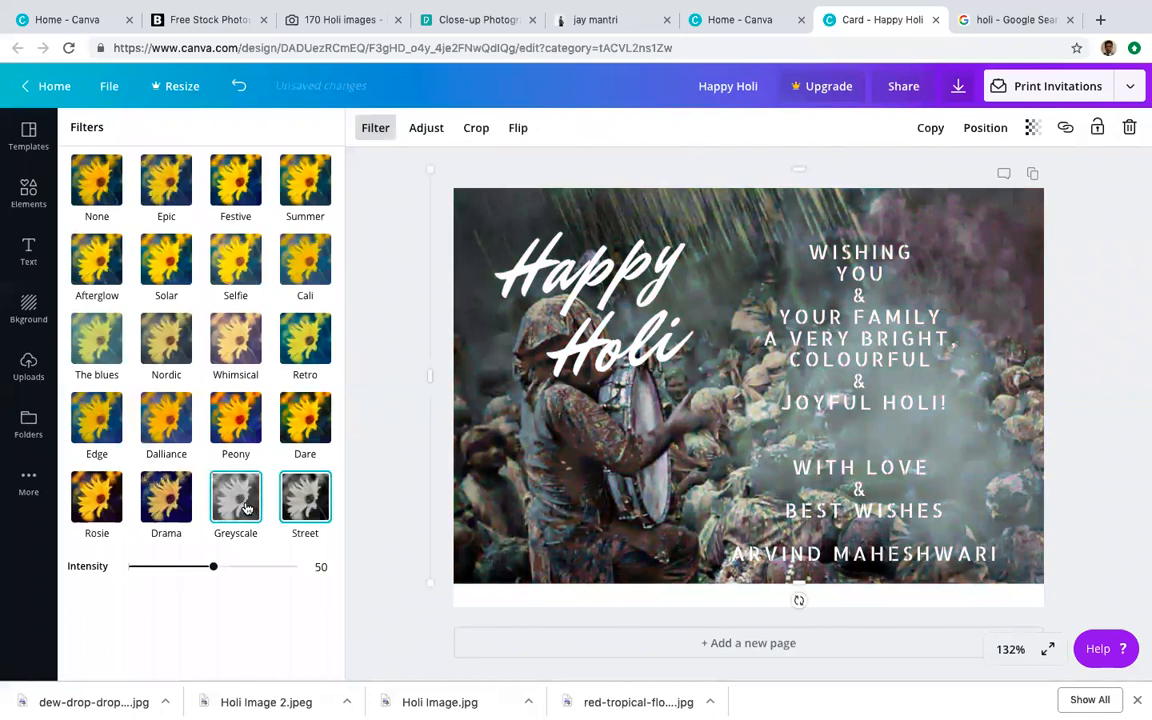
{"action": "left_click", "coordinate": [233, 419]}
{"action": "left_click", "coordinate": [223, 354]}
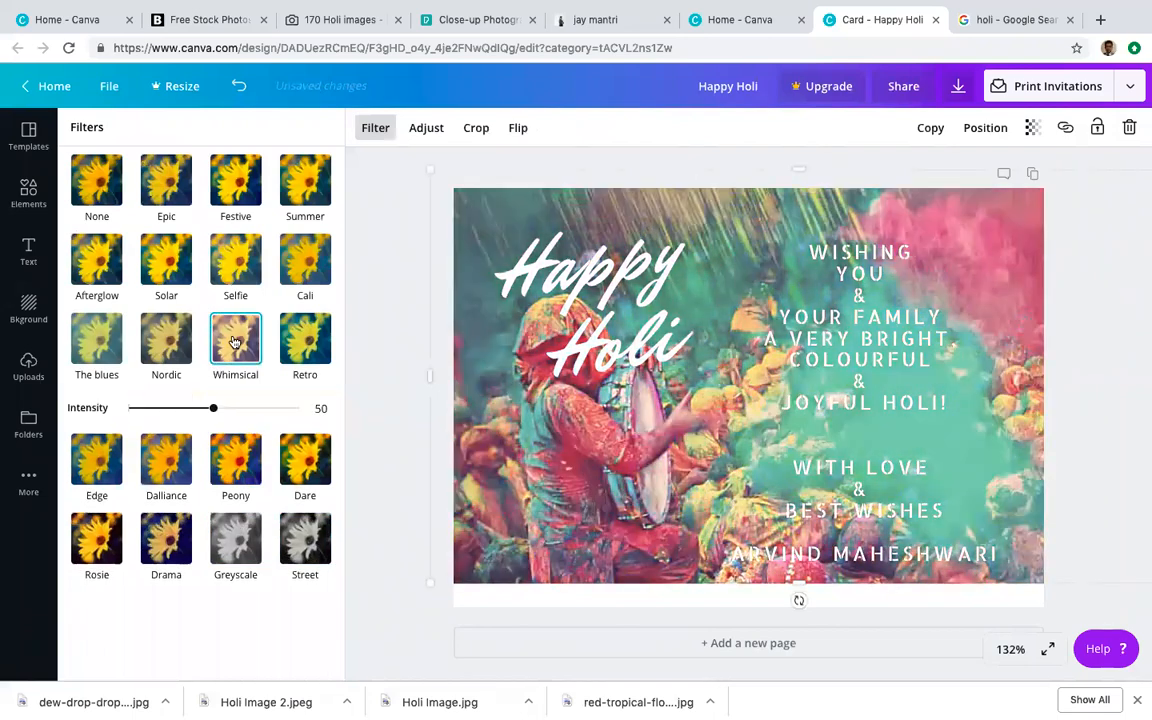
{"action": "left_click", "coordinate": [318, 346]}
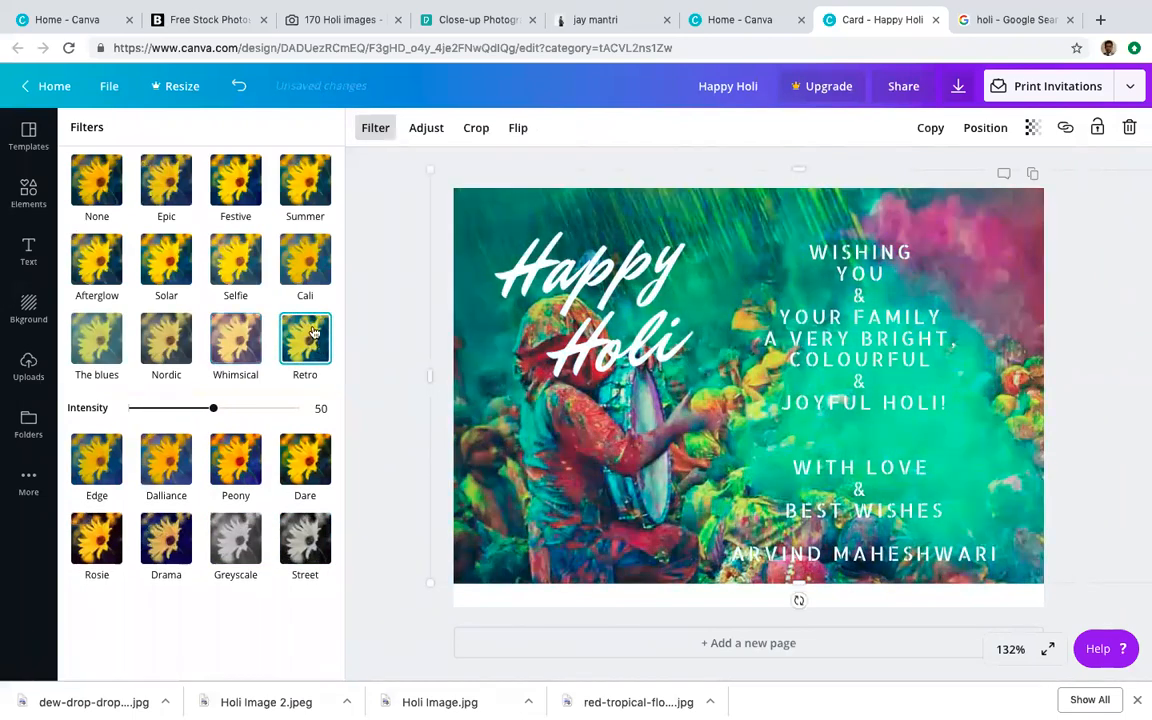
{"action": "left_click", "coordinate": [310, 273]}
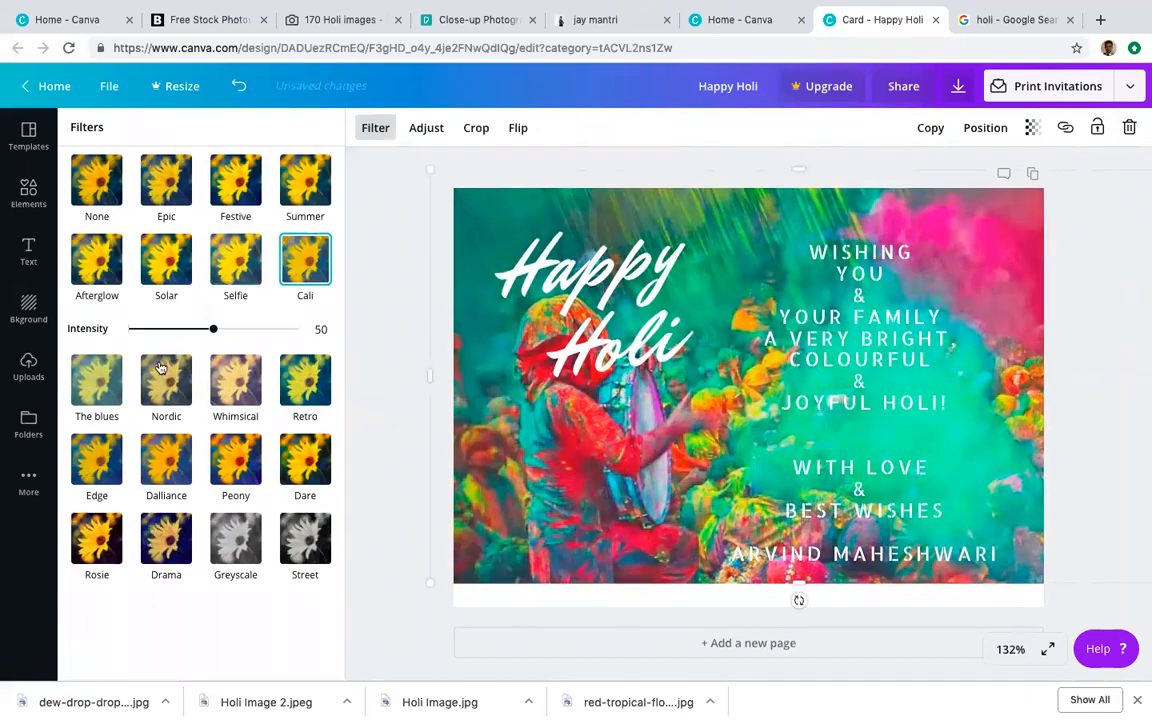
{"action": "left_click", "coordinate": [162, 345]}
{"action": "left_click", "coordinate": [91, 340]}
{"action": "left_click", "coordinate": [93, 460]}
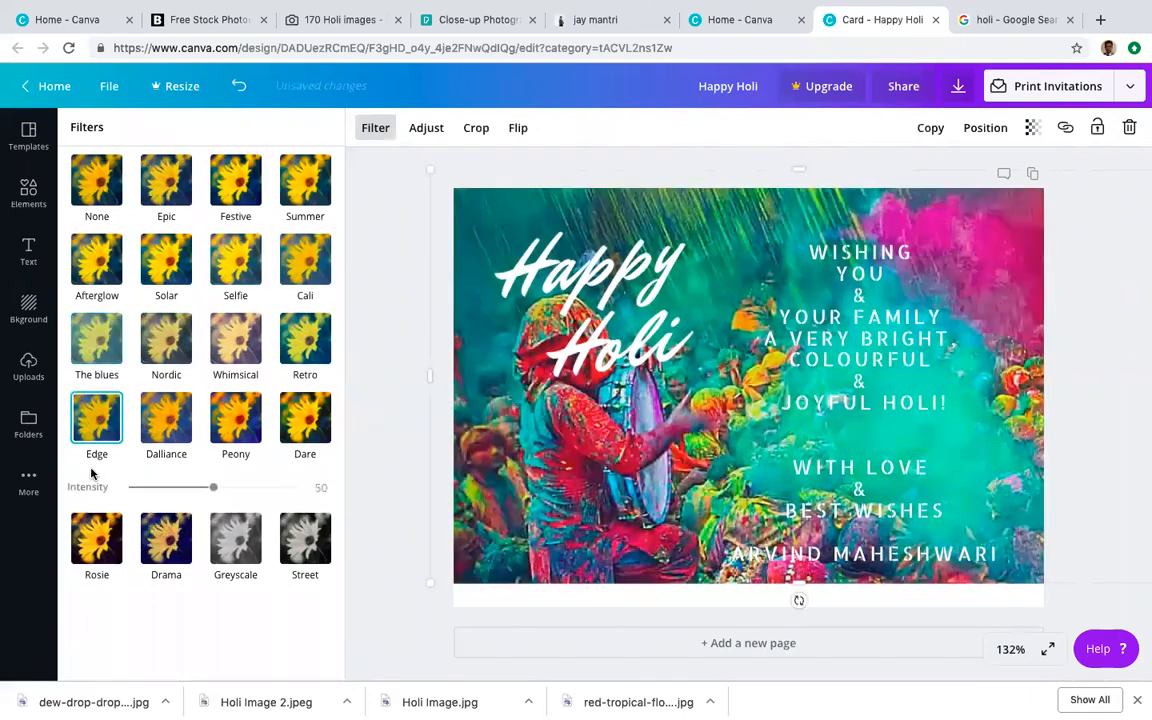
{"action": "left_click", "coordinate": [170, 450]}
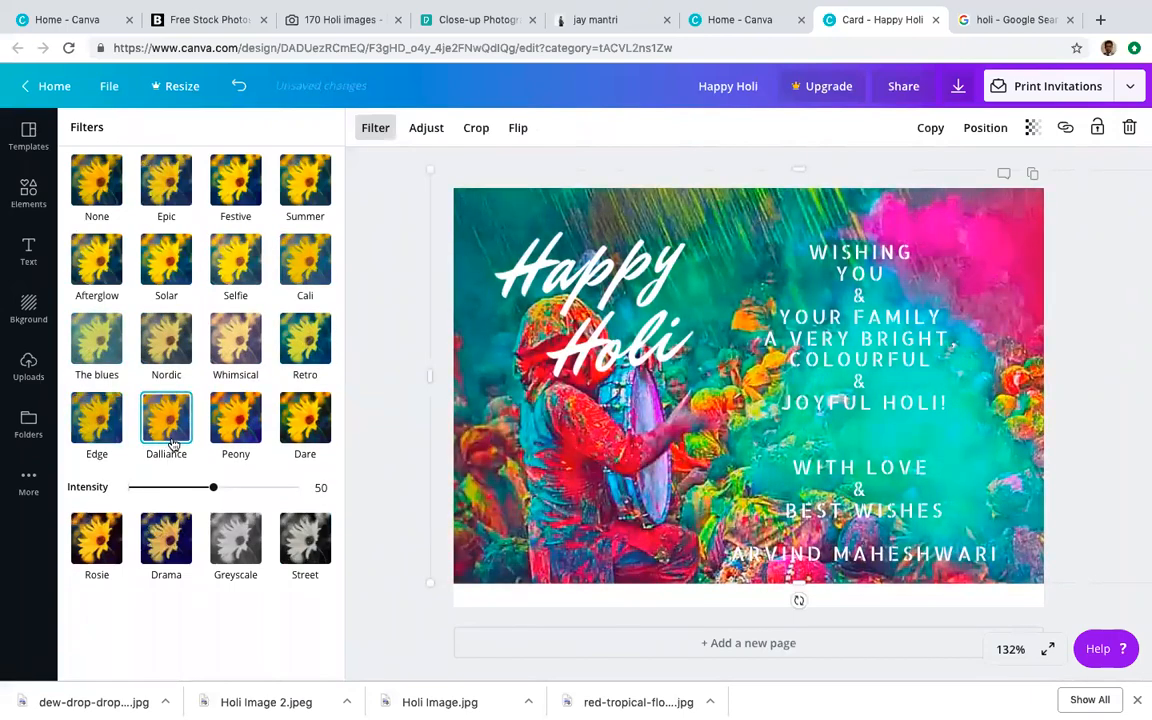
{"action": "left_click", "coordinate": [236, 437]}
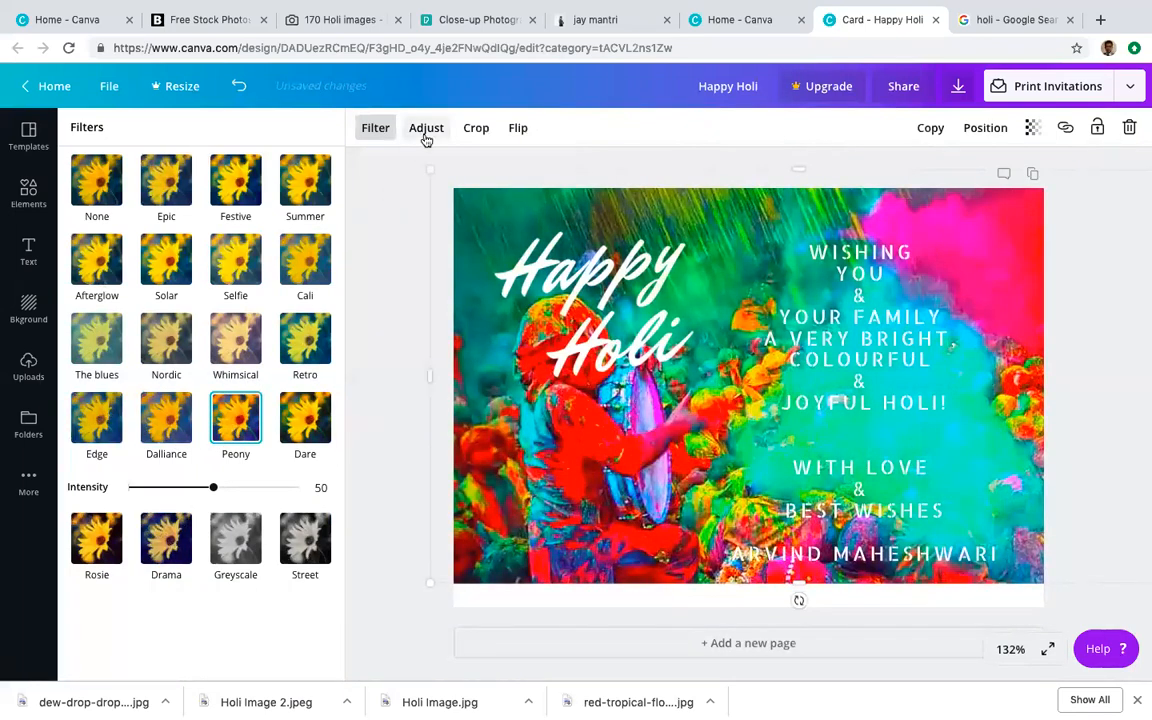
Step: Experiment with a heavy blur and a tint shift on the background photo
{"action": "left_click", "coordinate": [425, 128]}
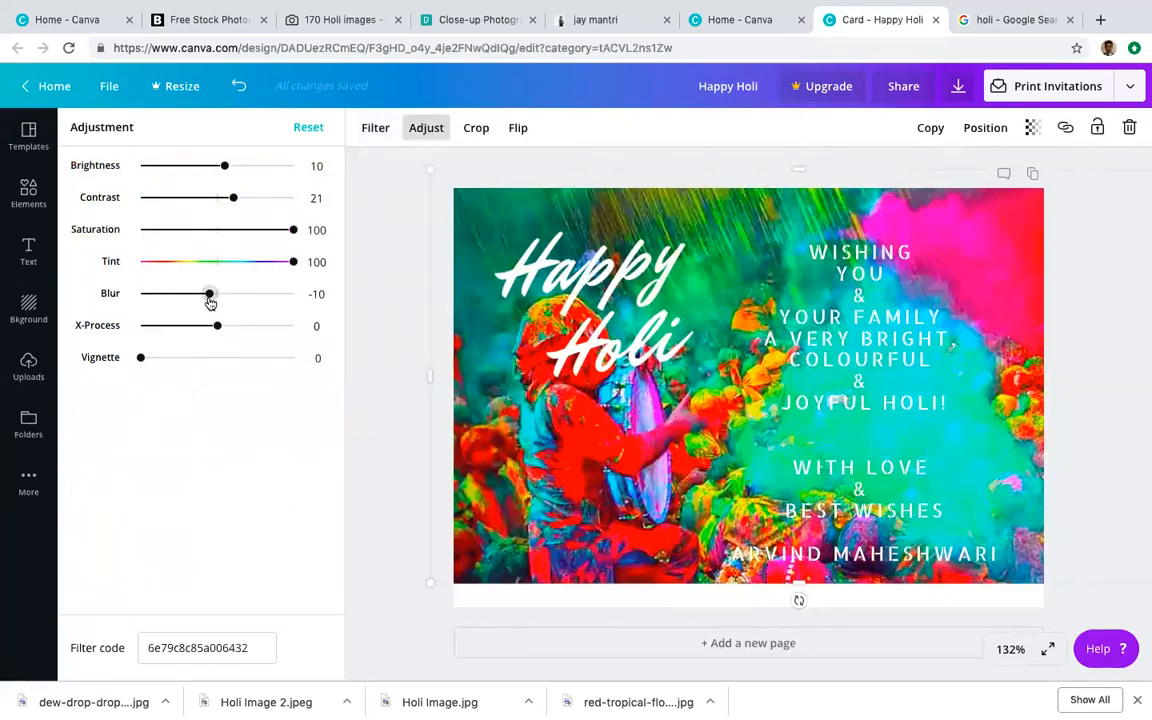
{"action": "mouse_move", "coordinate": [210, 297]}
{"action": "left_mouse_down"}
{"action": "mouse_move", "coordinate": [234, 296]}
{"action": "mouse_move", "coordinate": [222, 297]}
{"action": "left_mouse_up"}
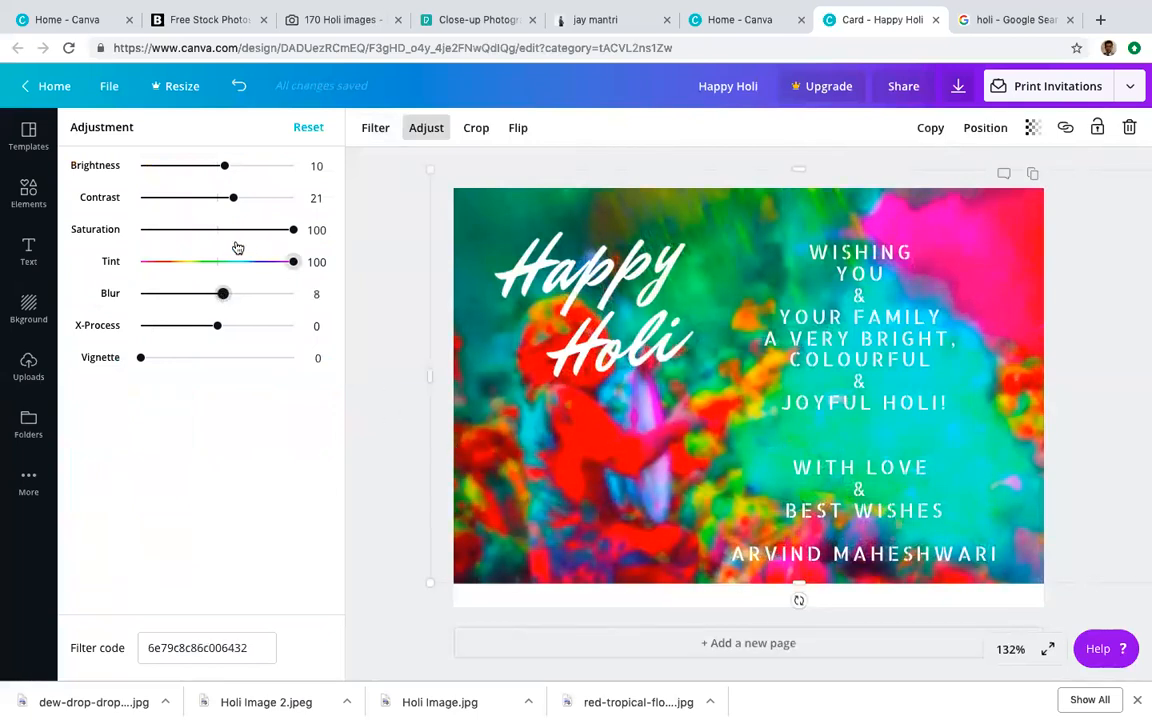
{"action": "left_click_drag", "start_coordinate": [295, 262], "coordinate": [214, 233]}
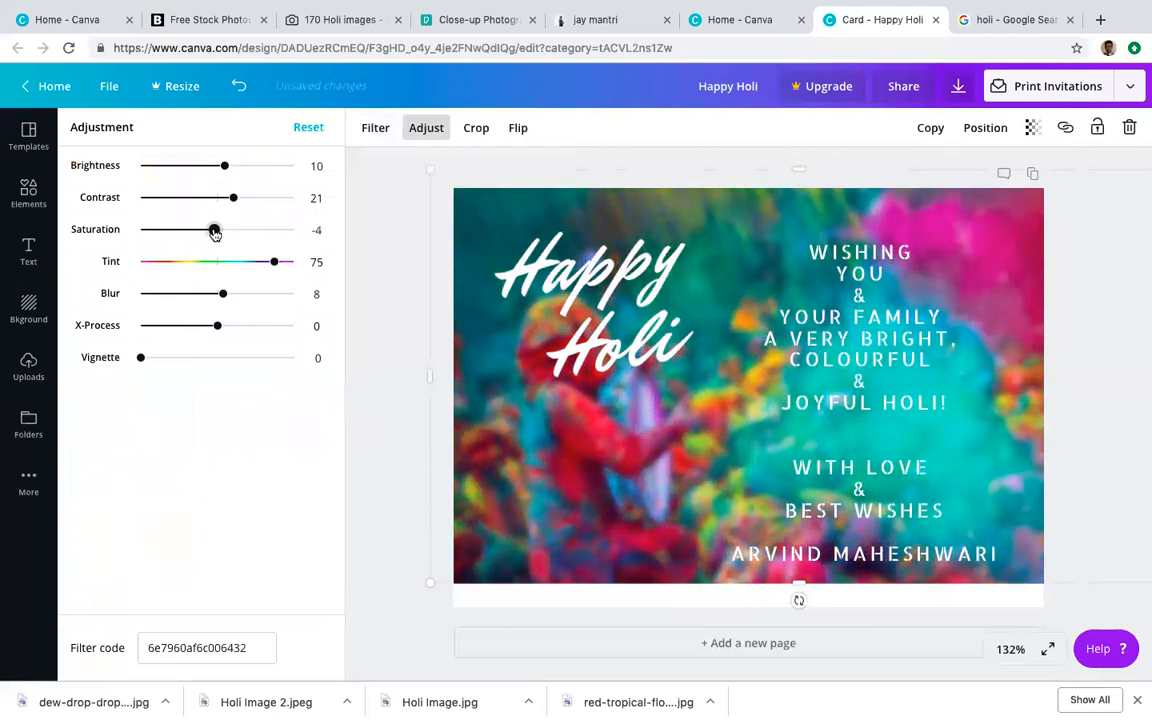
{"action": "left_click", "coordinate": [416, 246]}
Step: Reapply Peony and set brightness 0, contrast 0, saturation 53 and blur 7 on the photo
{"action": "left_click", "coordinate": [474, 194]}
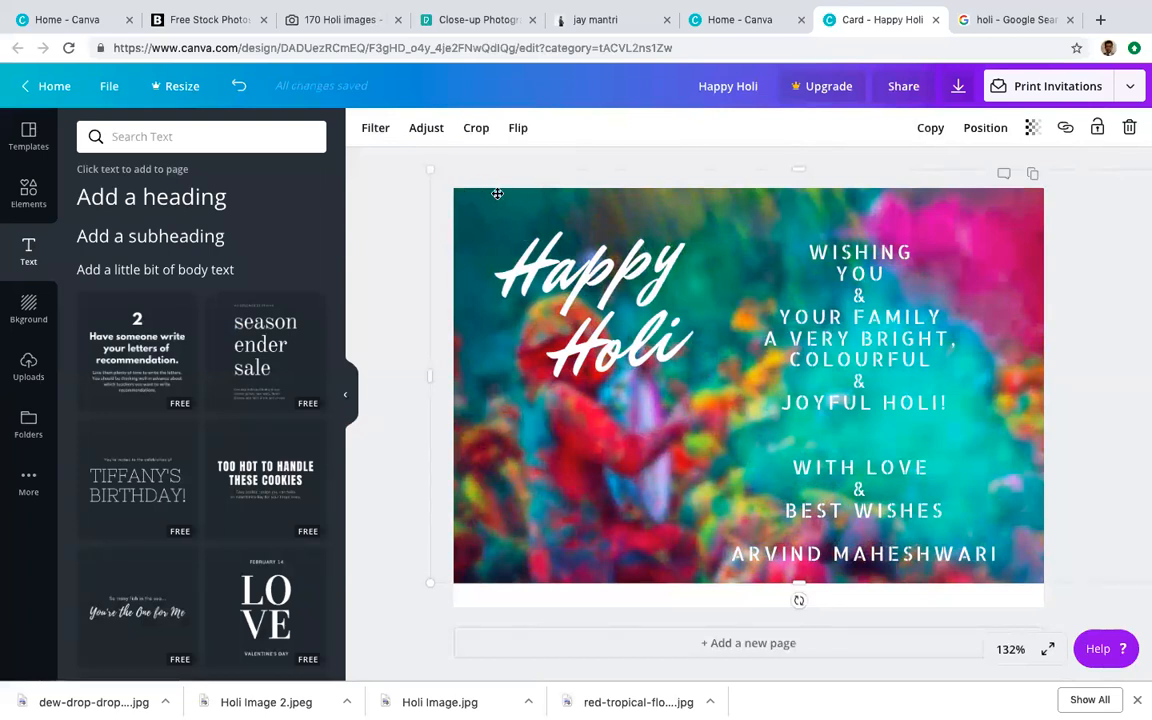
{"action": "left_click", "coordinate": [377, 128]}
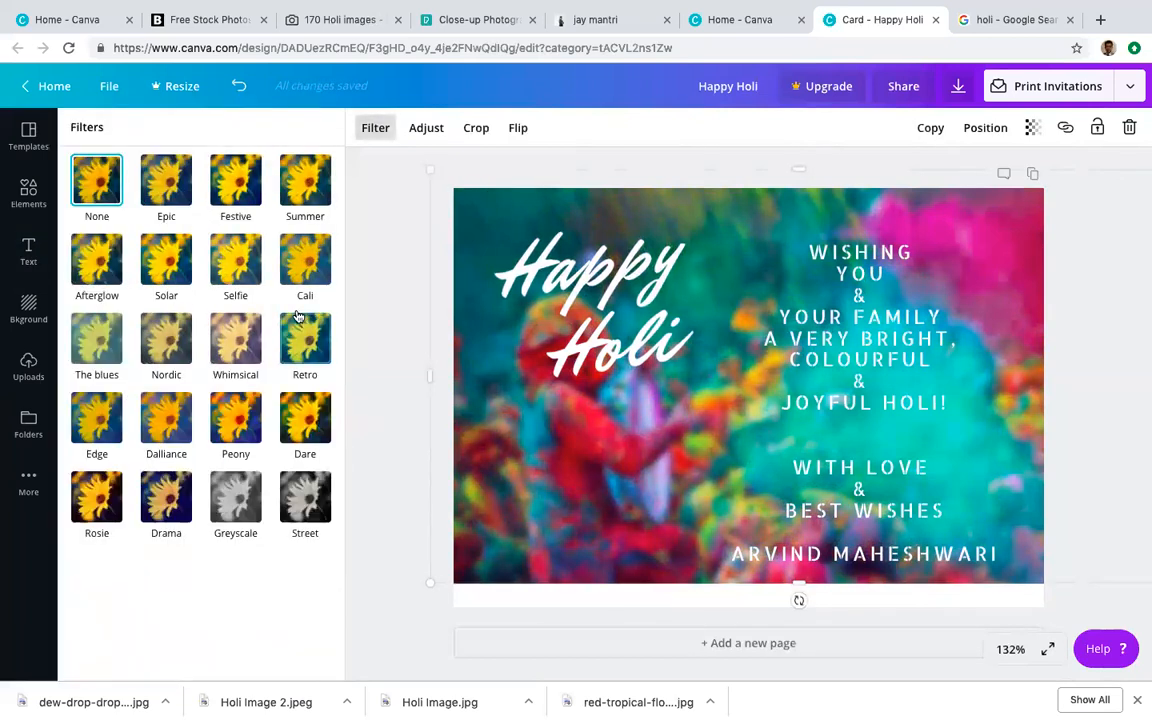
{"action": "left_click", "coordinate": [235, 432]}
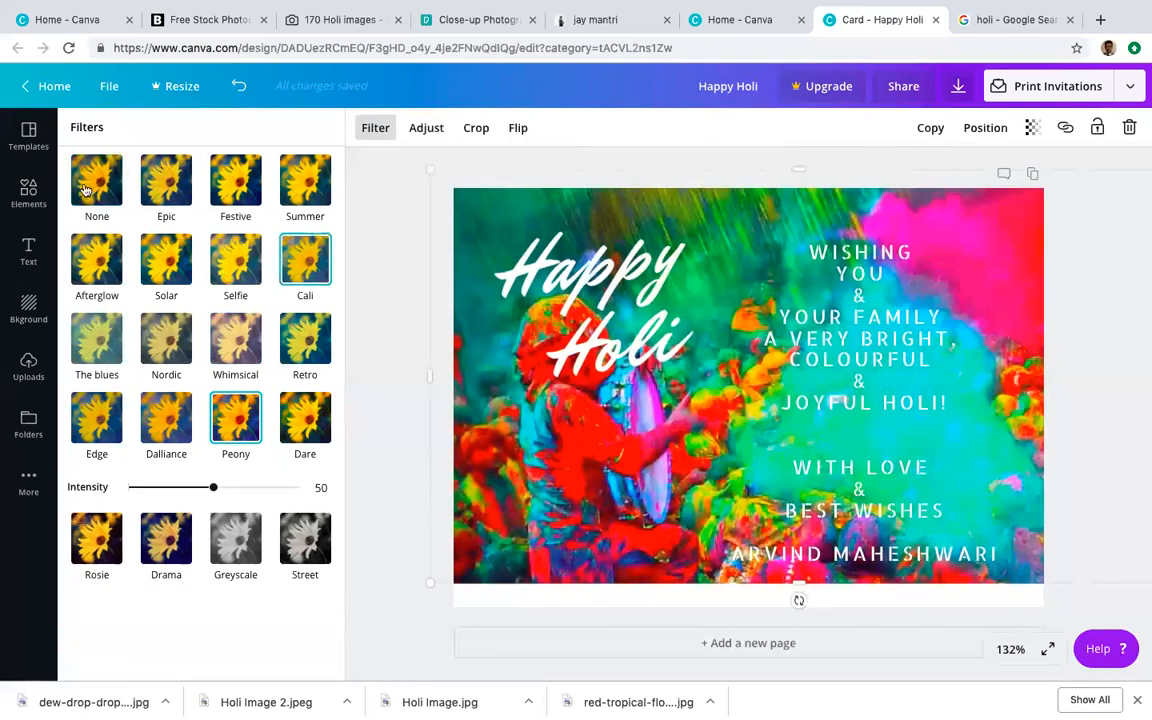
{"action": "left_click", "coordinate": [423, 131]}
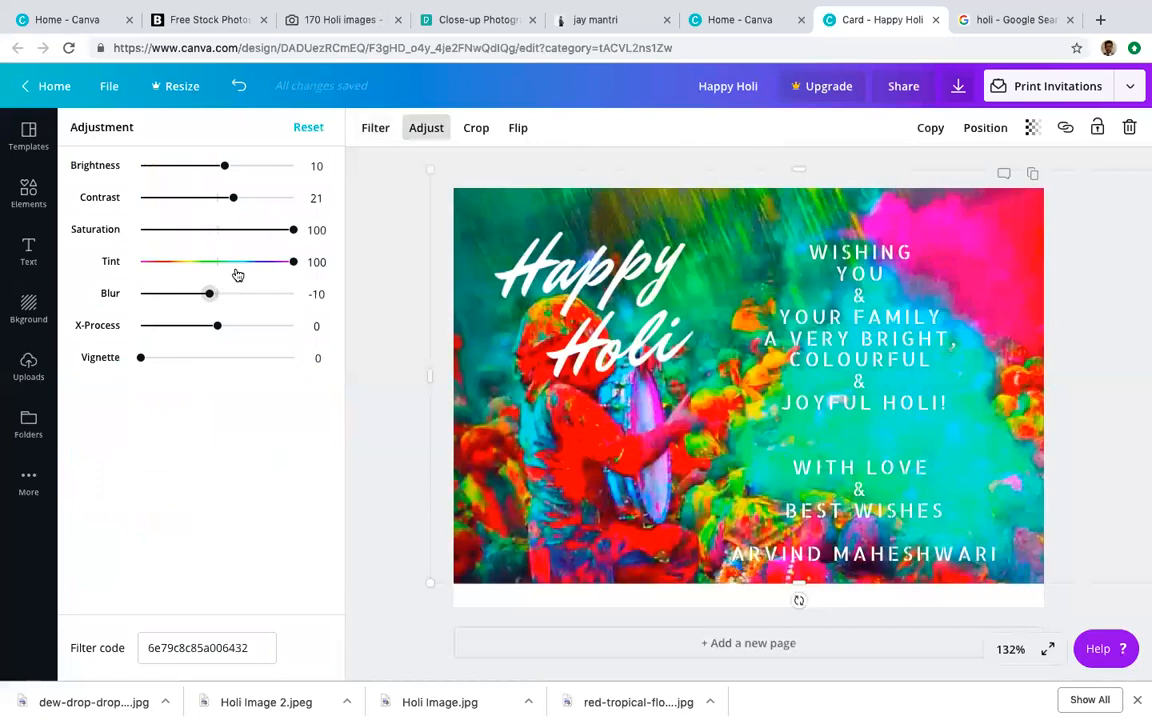
{"action": "mouse_move", "coordinate": [235, 201]}
{"action": "left_mouse_down"}
{"action": "mouse_move", "coordinate": [159, 198]}
{"action": "mouse_move", "coordinate": [216, 198]}
{"action": "mouse_move", "coordinate": [166, 203]}
{"action": "mouse_move", "coordinate": [221, 214]}
{"action": "left_mouse_up"}
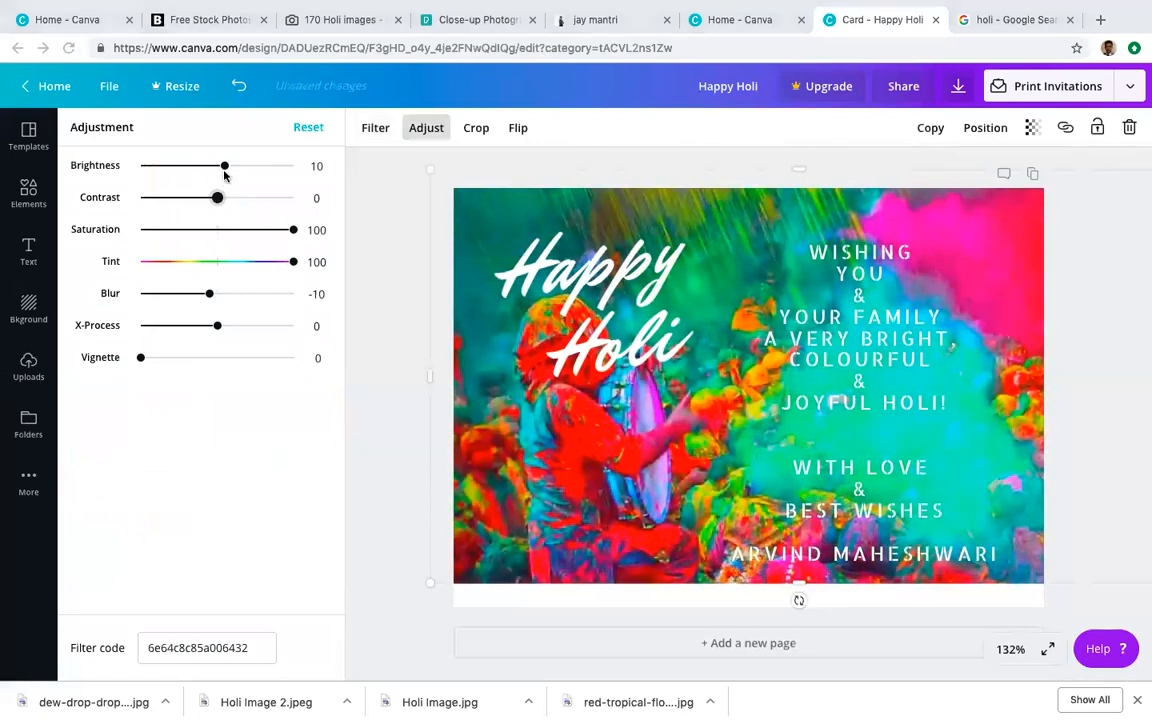
{"action": "left_click_drag", "start_coordinate": [260, 172], "coordinate": [224, 168]}
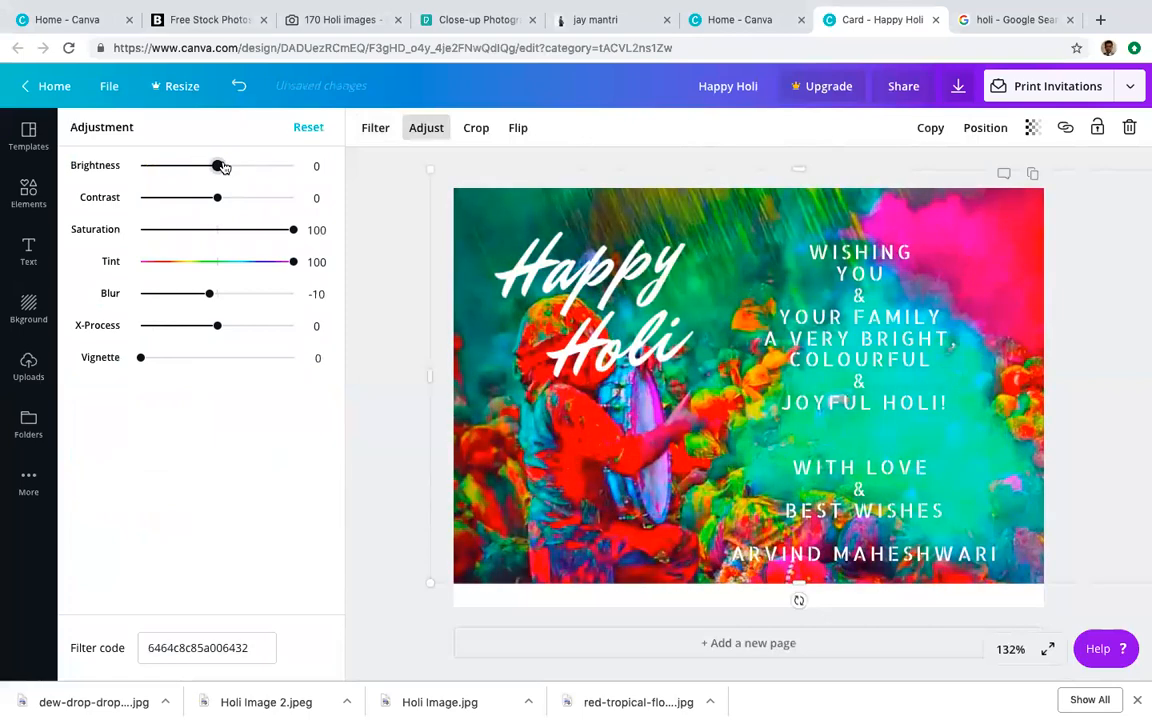
{"action": "left_click_drag", "start_coordinate": [295, 231], "coordinate": [257, 230]}
{"action": "left_click_drag", "start_coordinate": [216, 297], "coordinate": [222, 297]}
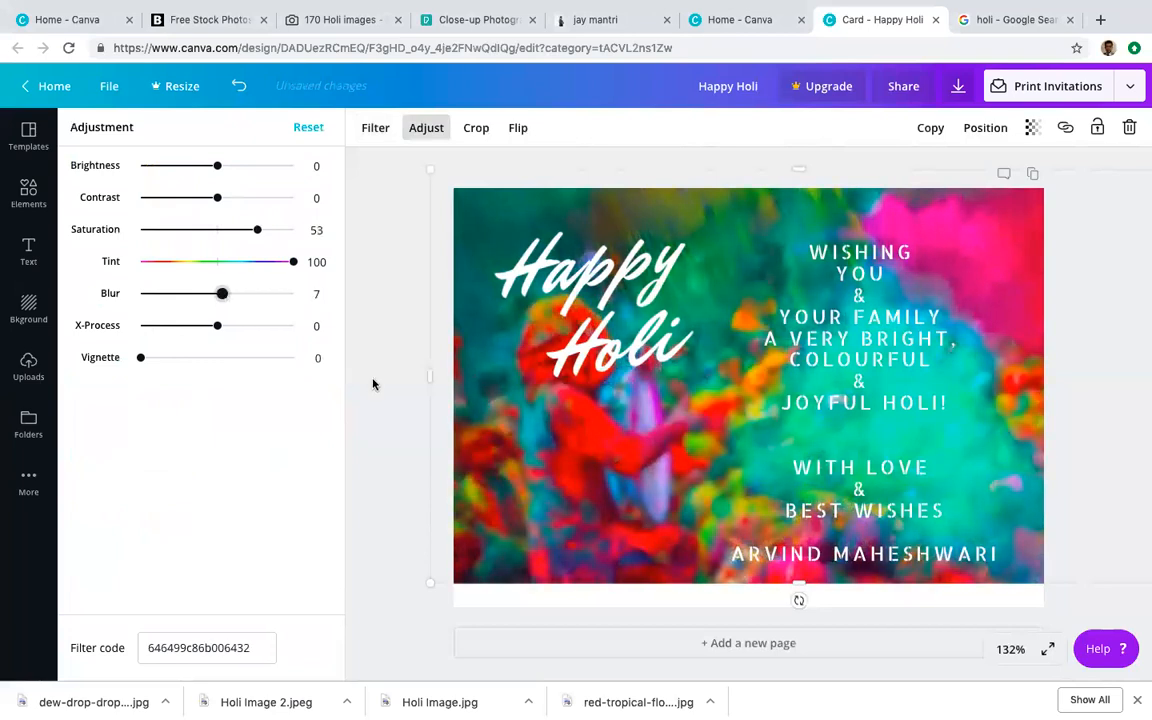
{"action": "left_click", "coordinate": [622, 345]}
{"action": "left_click_drag", "start_coordinate": [702, 355], "coordinate": [480, 252]}
Step: Set the Happy Holi headline to size 80 and nudge it slightly up and right
{"action": "left_click", "coordinate": [537, 128]}
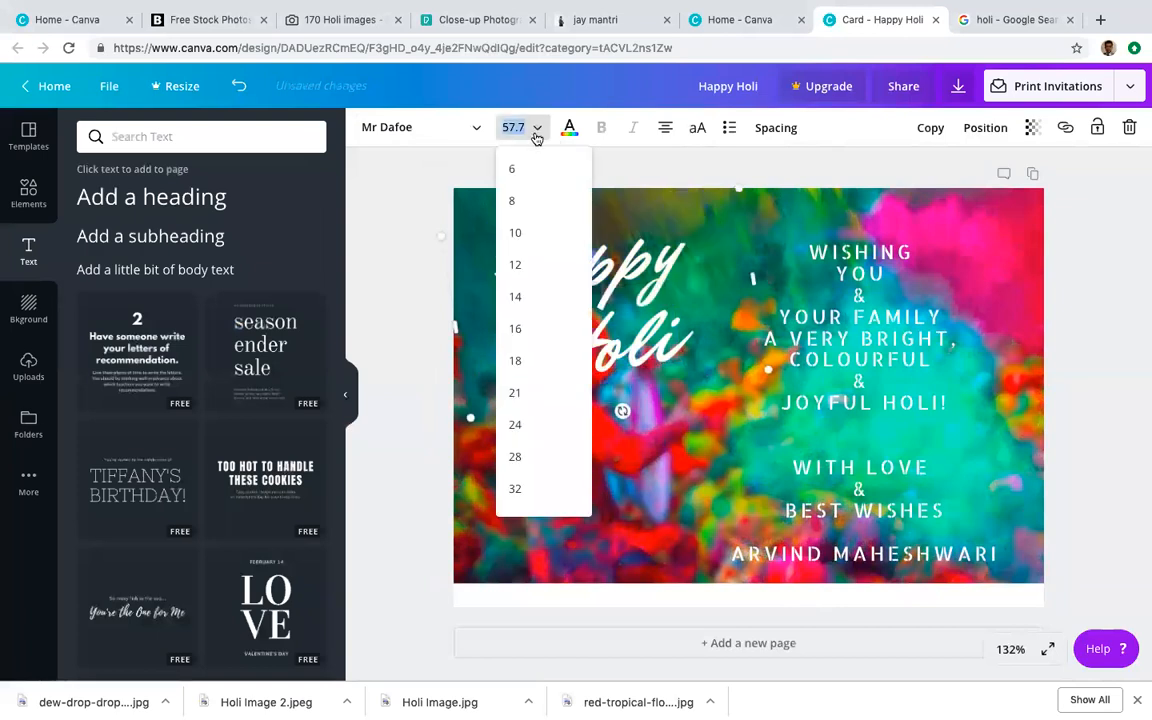
{"action": "left_click", "coordinate": [512, 362]}
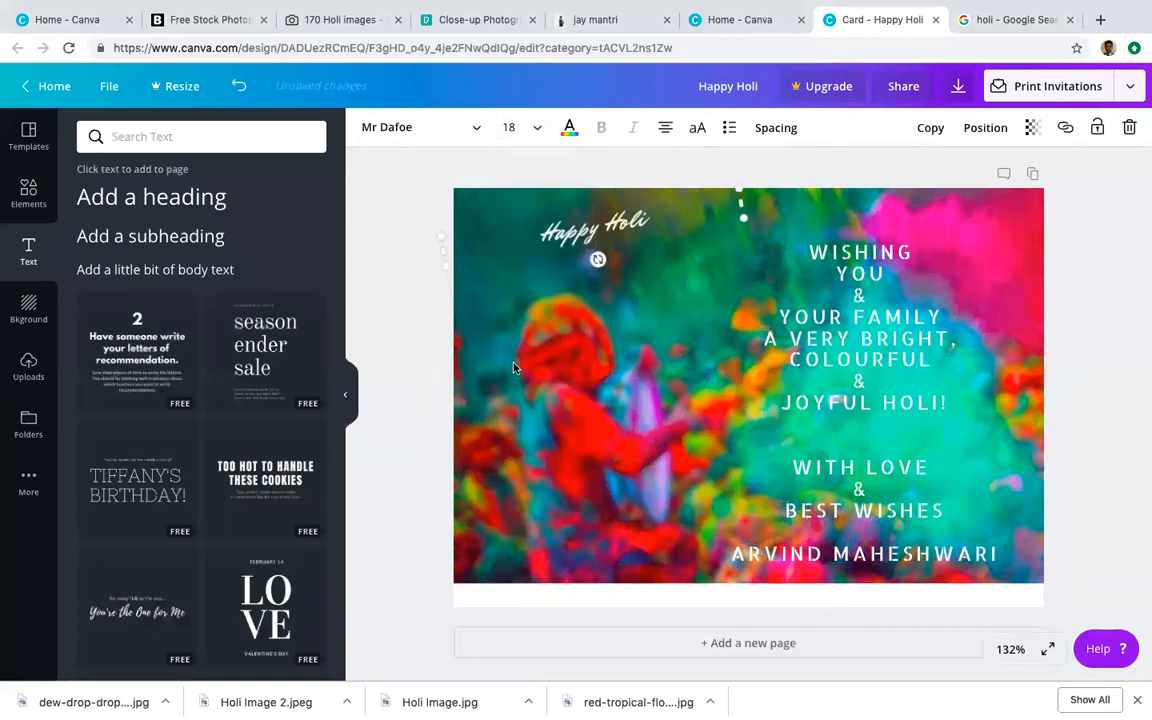
{"action": "left_click", "coordinate": [532, 128]}
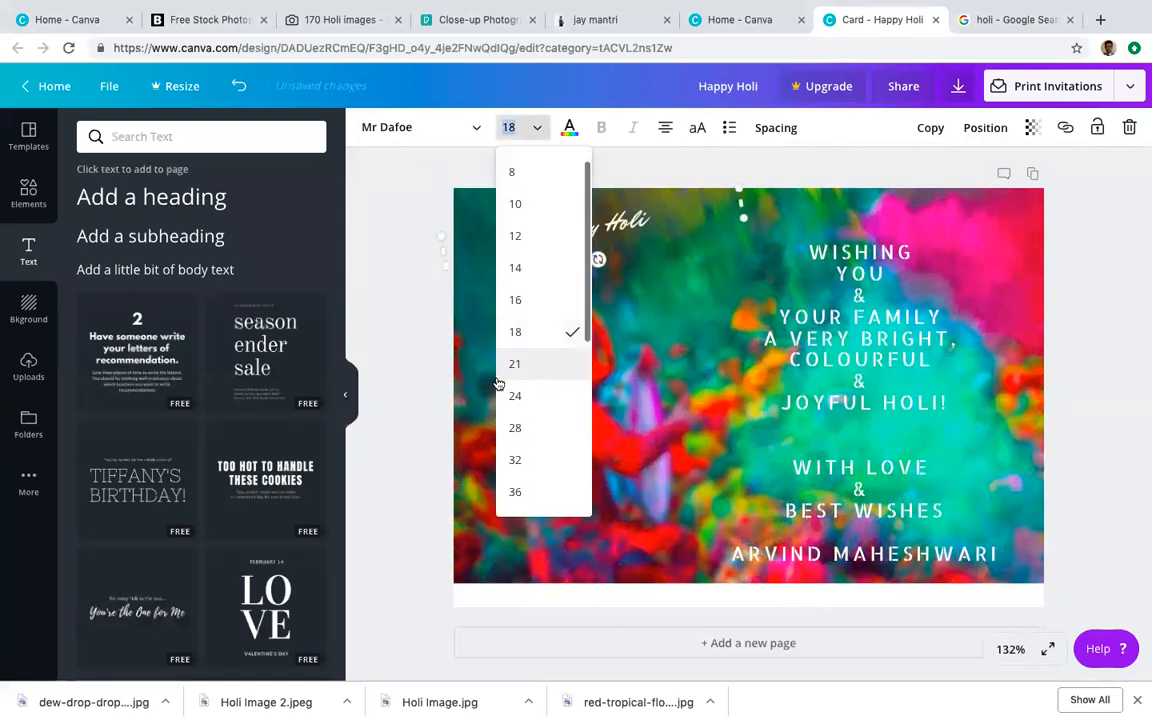
{"action": "scroll", "coordinate": [545, 417], "scroll_direction": "down", "scroll_amount": 3}
{"action": "left_click", "coordinate": [532, 435]}
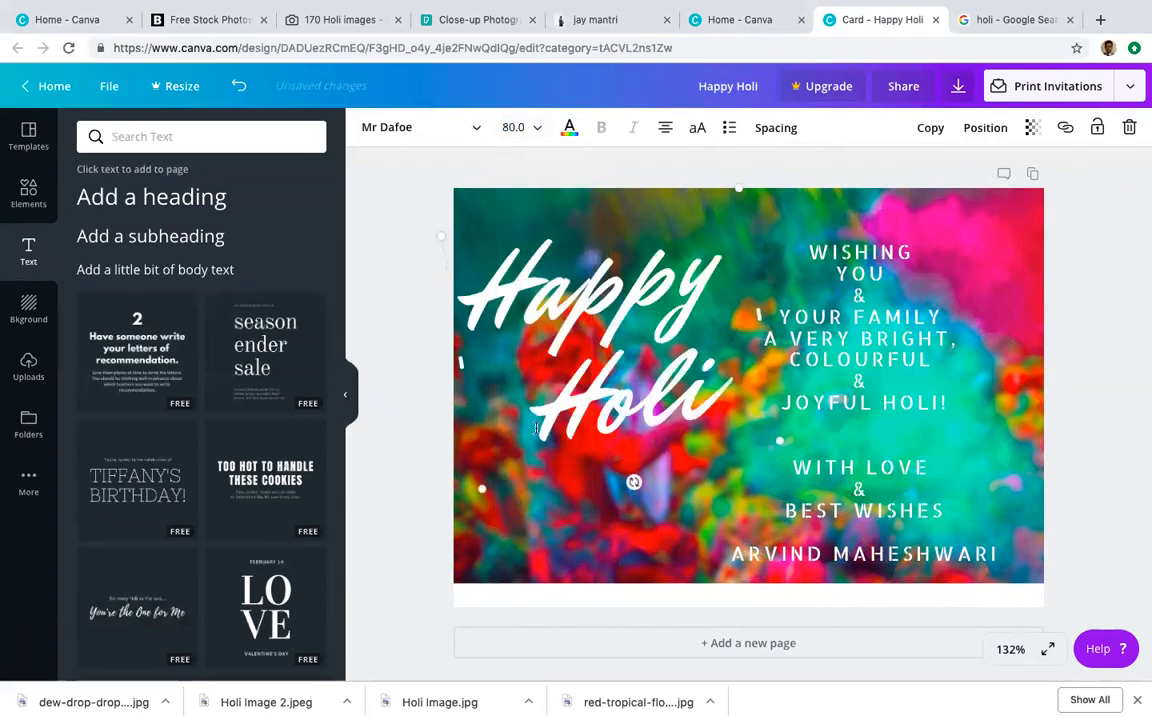
{"action": "mouse_move", "coordinate": [632, 203]}
{"action": "left_mouse_down"}
{"action": "mouse_move", "coordinate": [607, 193]}
{"action": "mouse_move", "coordinate": [643, 184]}
{"action": "left_mouse_up"}
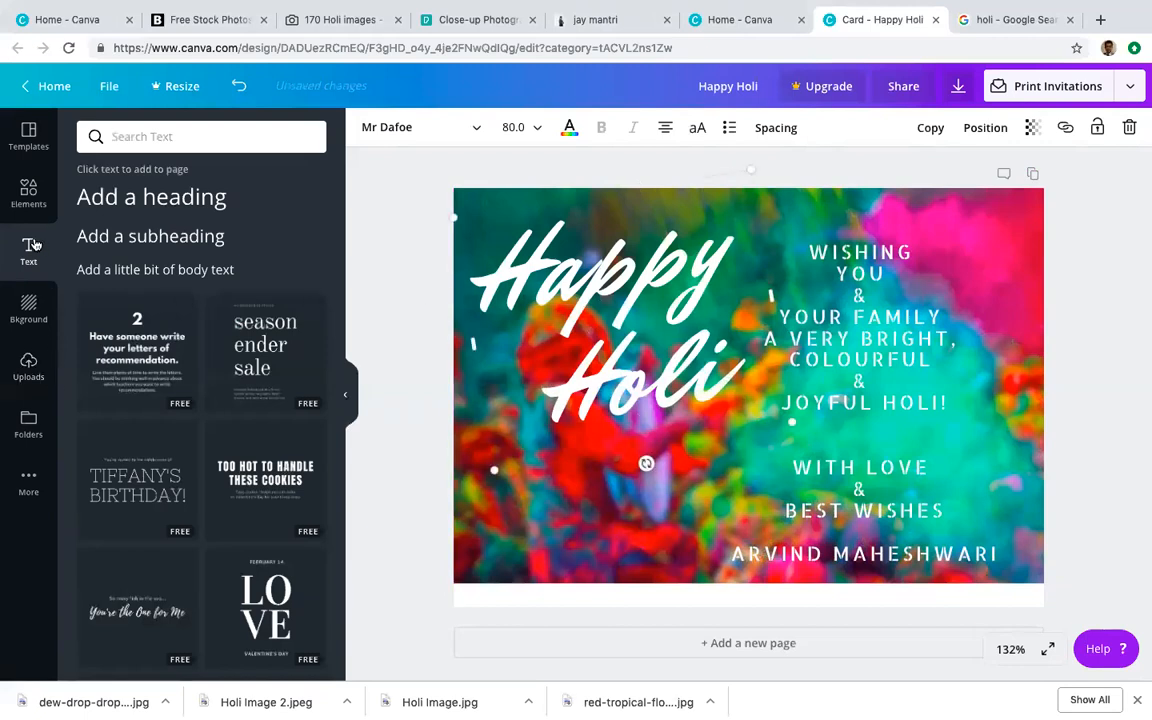
{"action": "left_click", "coordinate": [28, 192]}
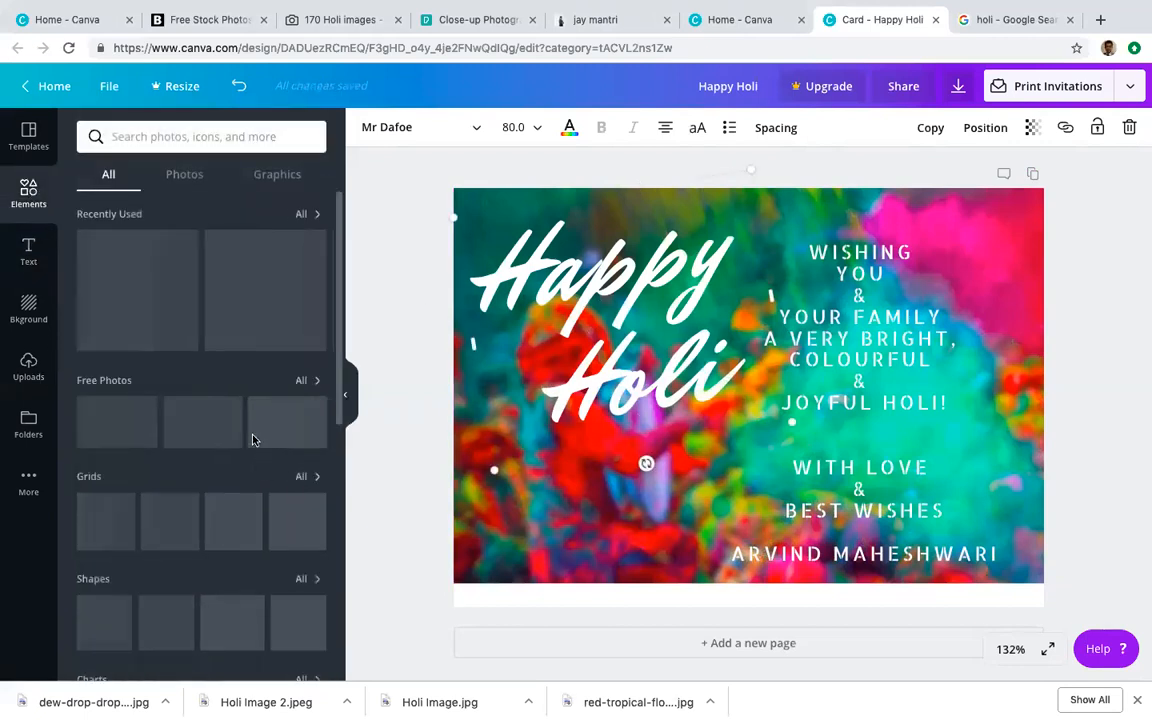
Step: Browse Graphics, add a green globe, shrink and move it below Holi, then delete it
{"action": "scroll", "coordinate": [238, 447], "scroll_direction": "down", "scroll_amount": 2}
{"action": "scroll", "coordinate": [238, 440], "scroll_direction": "up", "scroll_amount": 2}
{"action": "scroll", "coordinate": [175, 380], "scroll_direction": "down", "scroll_amount": 6}
{"action": "scroll", "coordinate": [185, 400], "scroll_direction": "down", "scroll_amount": 3}
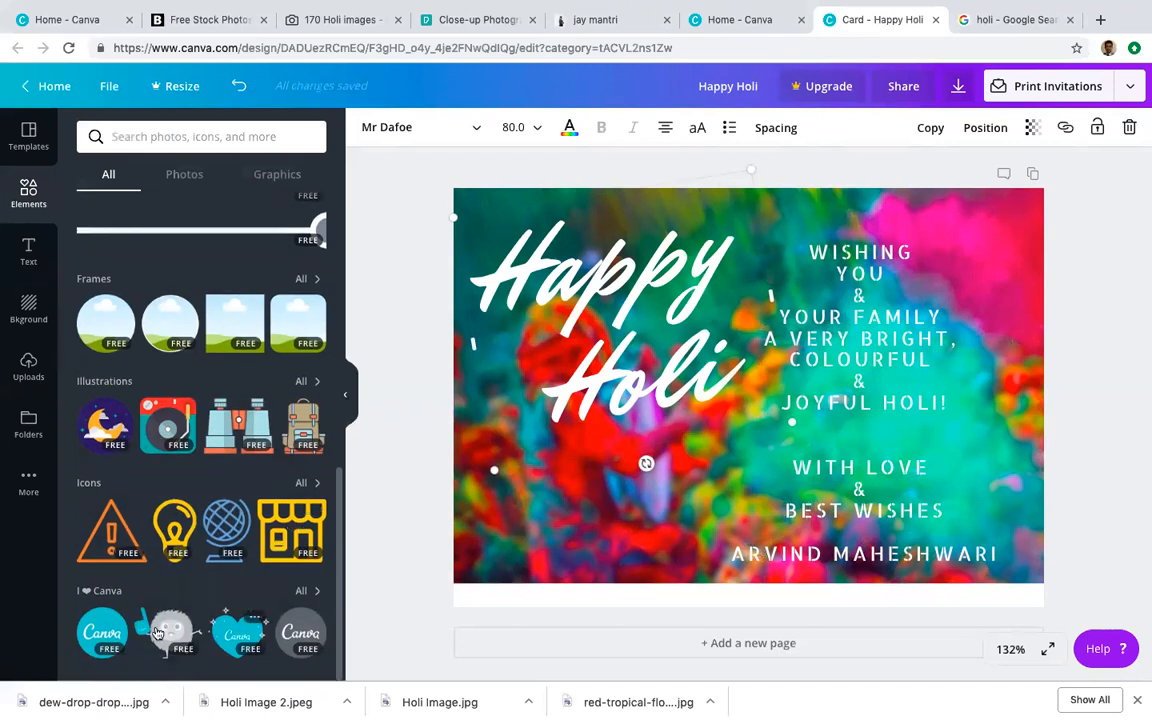
{"action": "scroll", "coordinate": [200, 480], "scroll_direction": "up", "scroll_amount": 4}
{"action": "scroll", "coordinate": [221, 438], "scroll_direction": "up", "scroll_amount": 4}
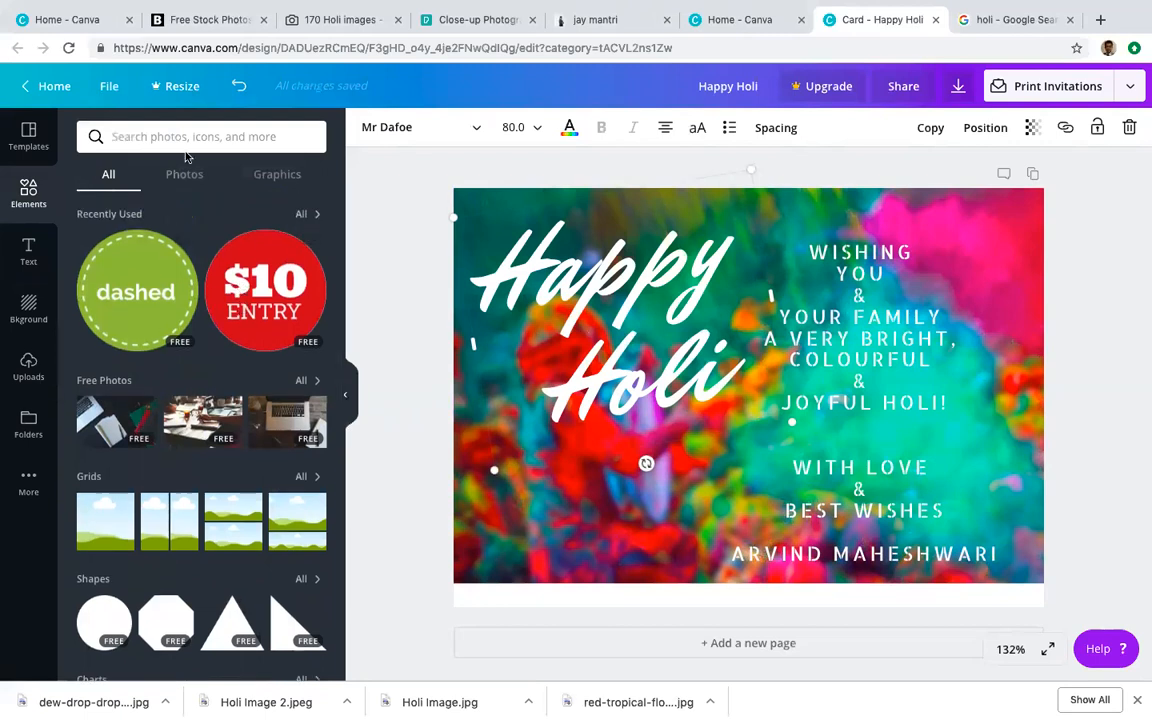
{"action": "left_click", "coordinate": [270, 174]}
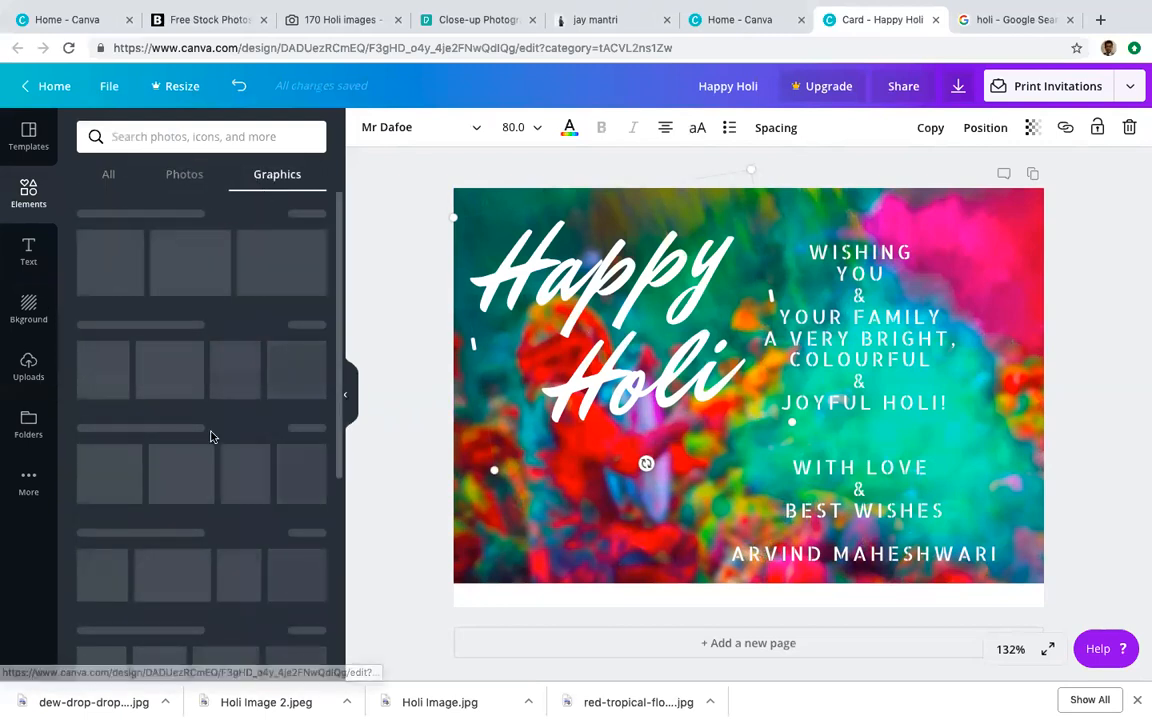
{"action": "scroll", "coordinate": [250, 420], "scroll_direction": "down", "scroll_amount": 2}
{"action": "scroll", "coordinate": [240, 486], "scroll_direction": "down", "scroll_amount": 5}
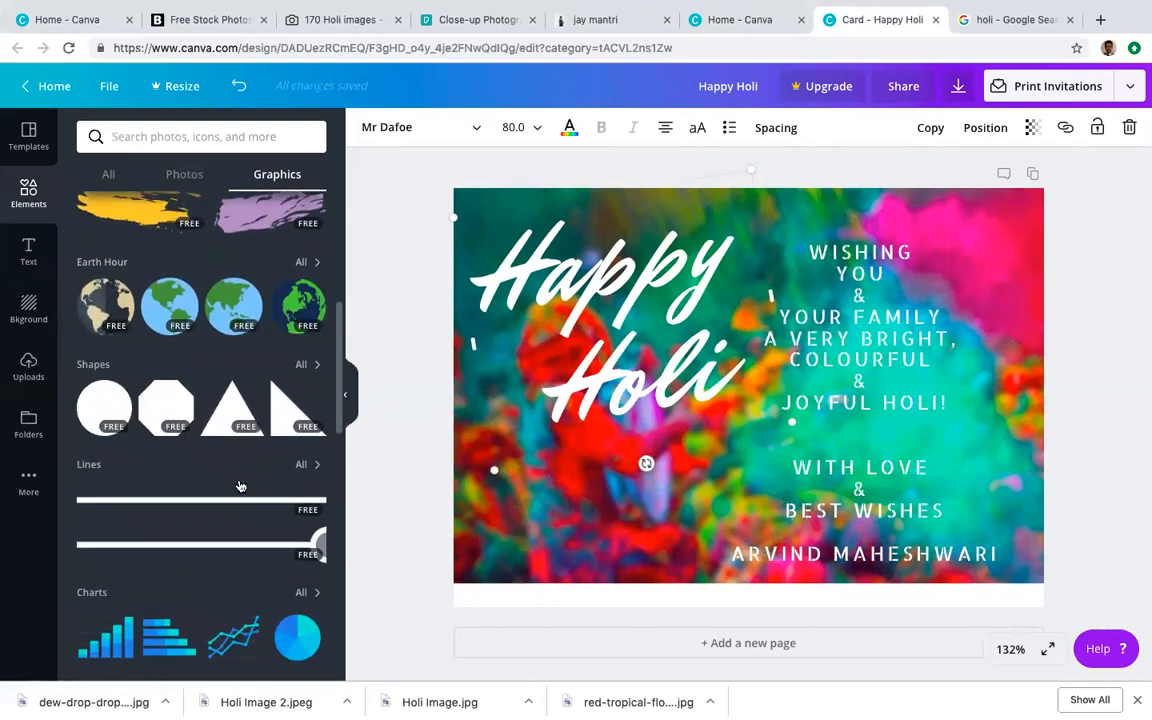
{"action": "left_click", "coordinate": [289, 314]}
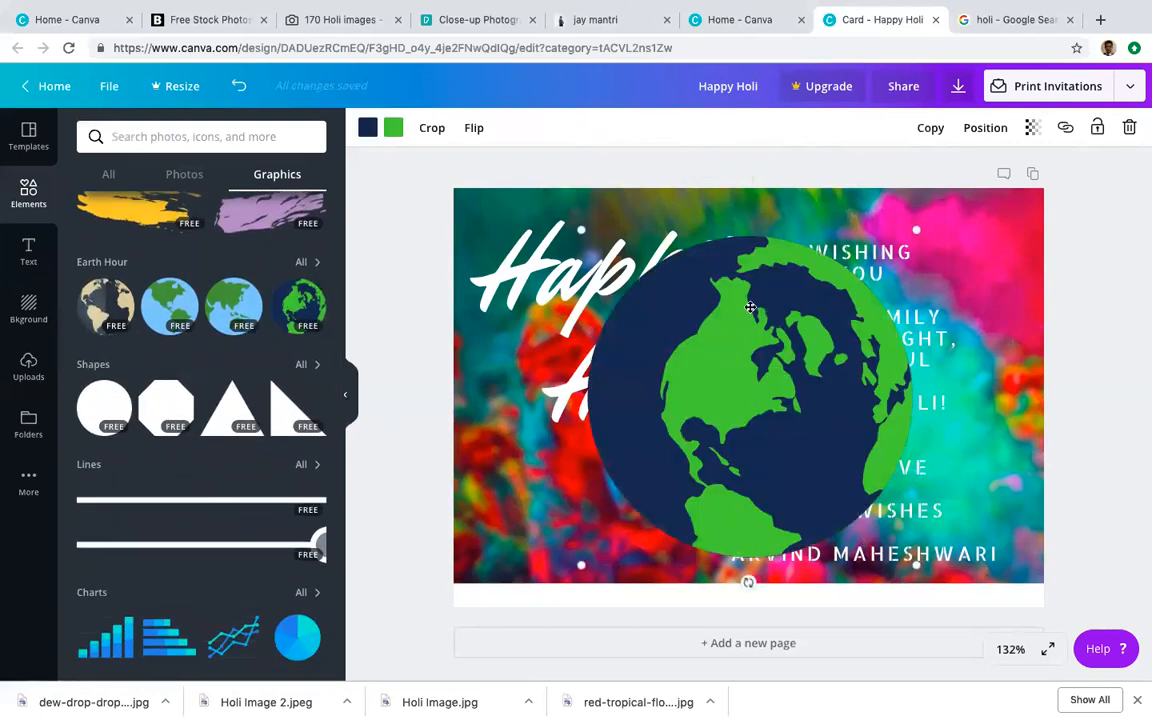
{"action": "left_click_drag", "start_coordinate": [731, 404], "coordinate": [599, 470]}
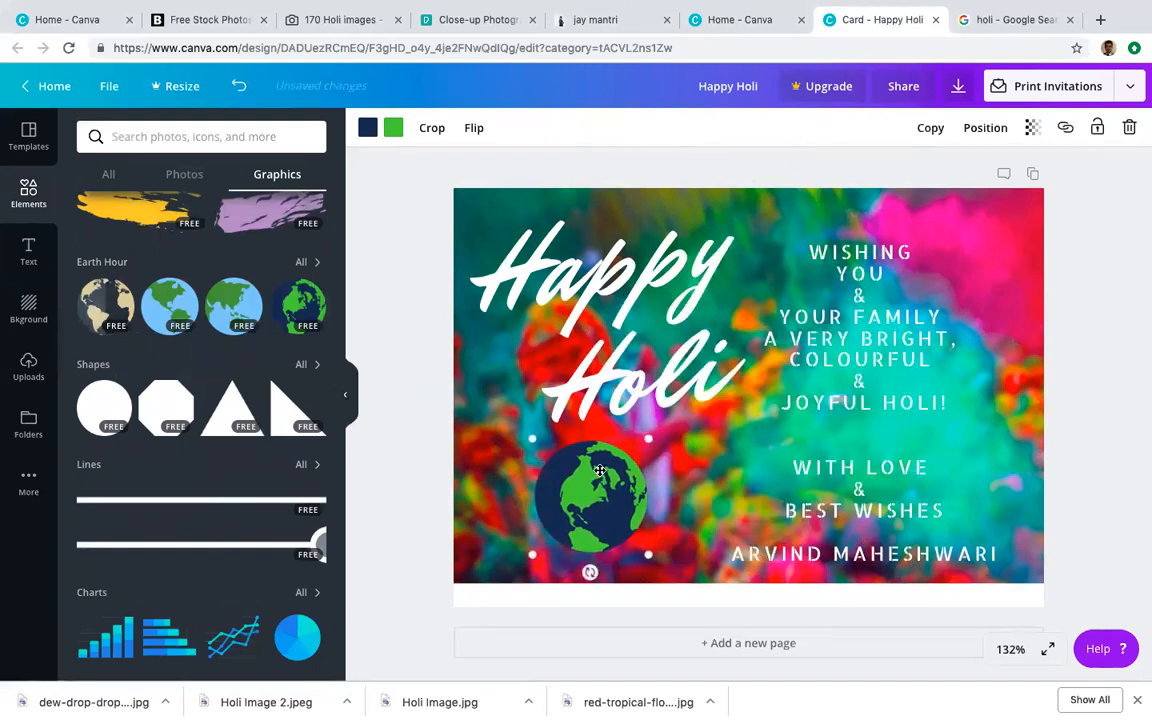
{"action": "key", "text": "Delete"}
{"action": "scroll", "coordinate": [305, 343], "scroll_direction": "up", "scroll_amount": 8}
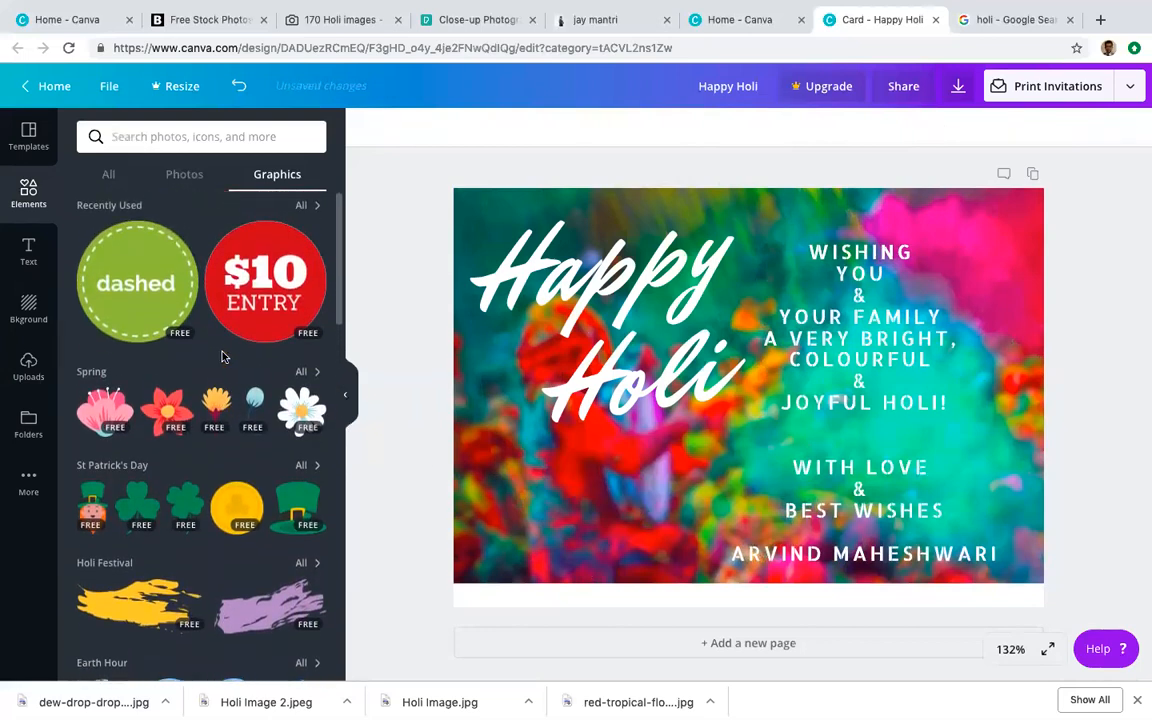
Step: Add the green dashed badge to the card and nudge the Happy Holi headline up-left
{"action": "left_click", "coordinate": [161, 283]}
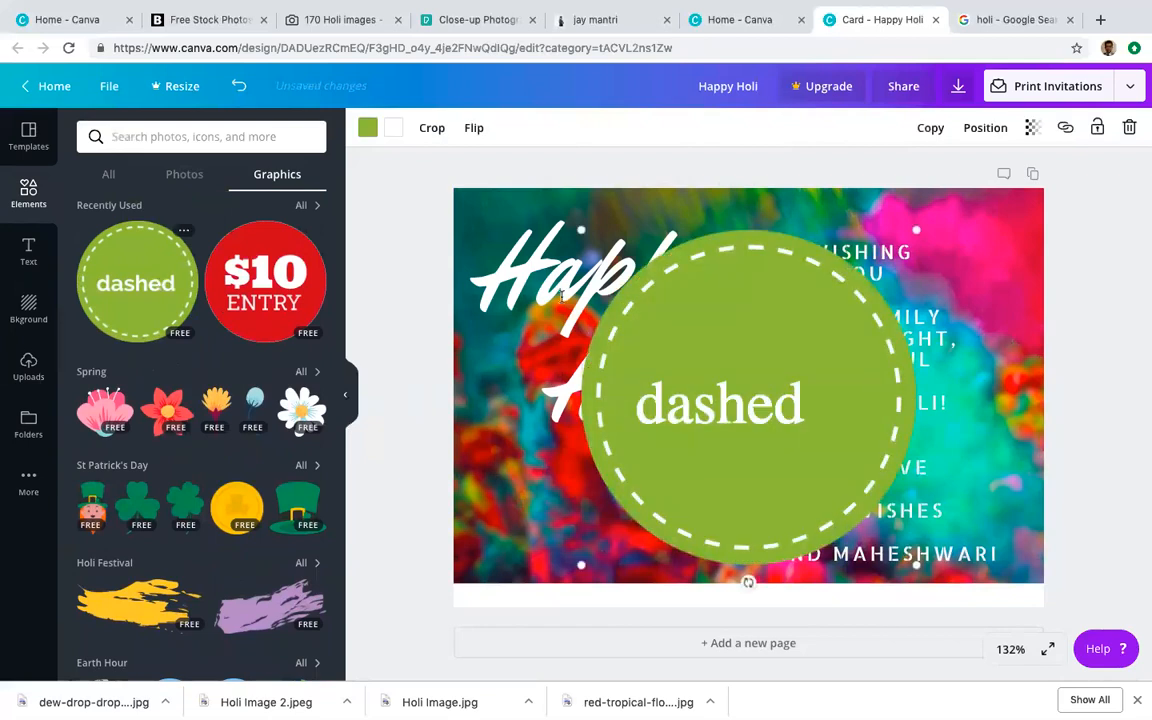
{"action": "left_click_drag", "start_coordinate": [509, 257], "coordinate": [491, 230]}
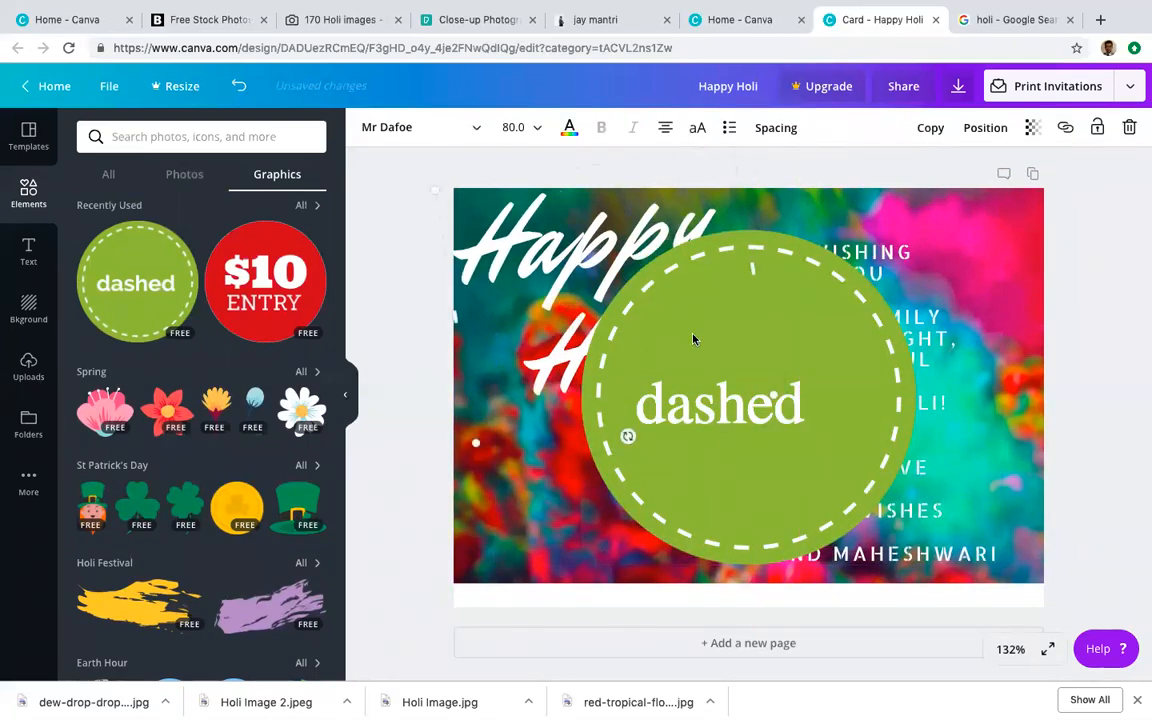
{"action": "left_click", "coordinate": [643, 404]}
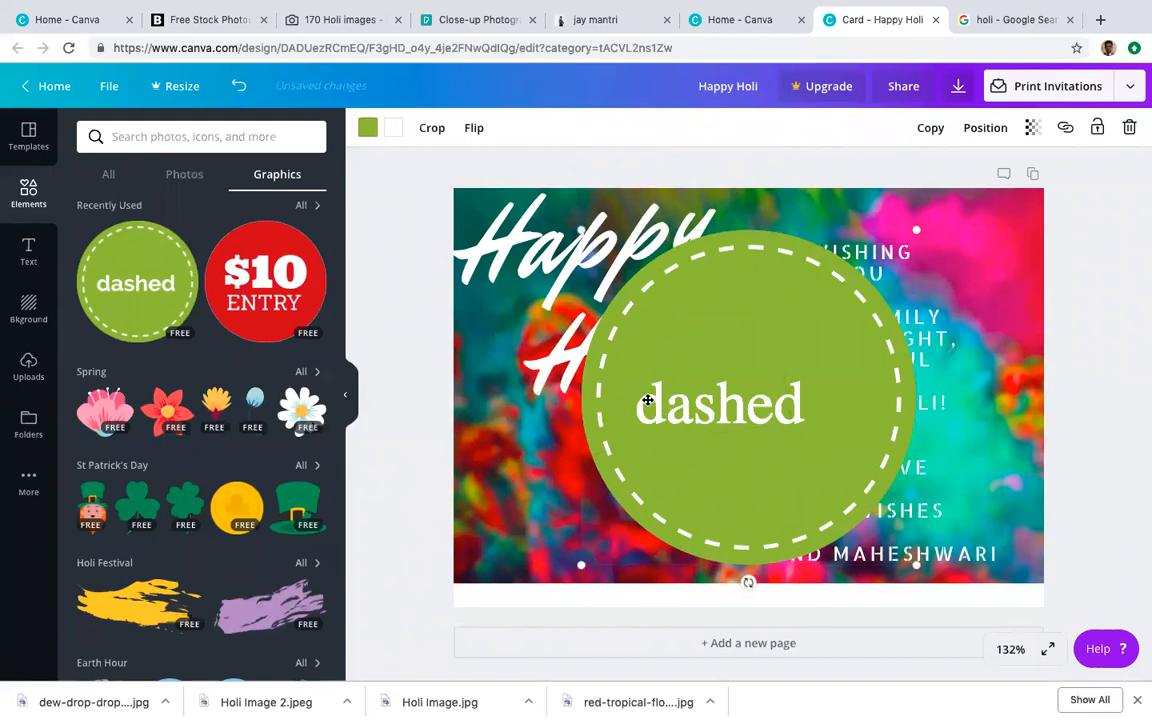
{"action": "double_click", "coordinate": [647, 400]}
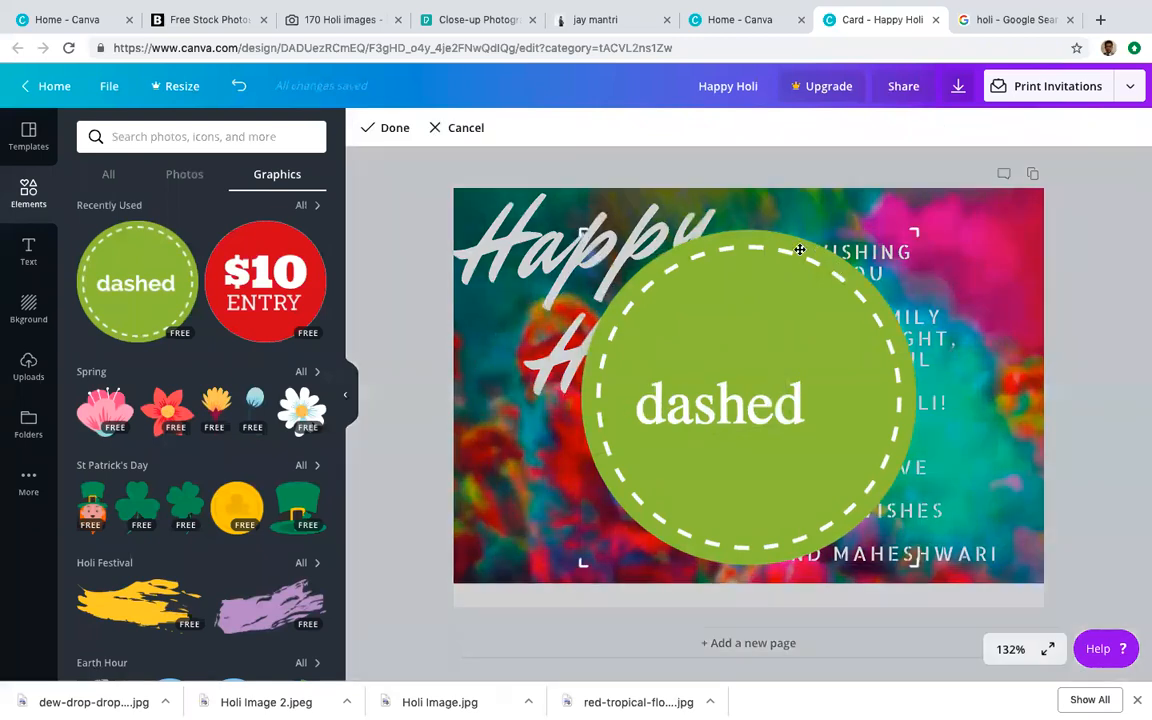
{"action": "left_click", "coordinate": [592, 263]}
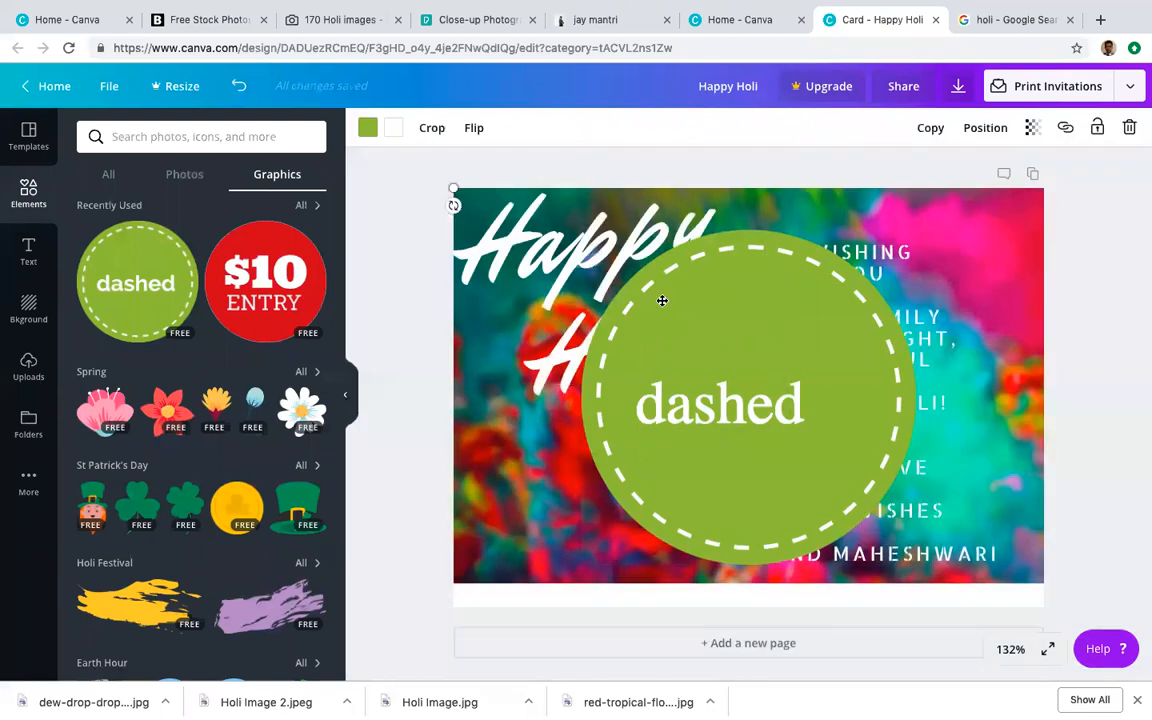
Step: Move the badge to the left side, shrink it to 201×201, and place it over 'Happy'
{"action": "left_click", "coordinate": [748, 300]}
{"action": "left_click_drag", "start_coordinate": [748, 300], "coordinate": [622, 301]}
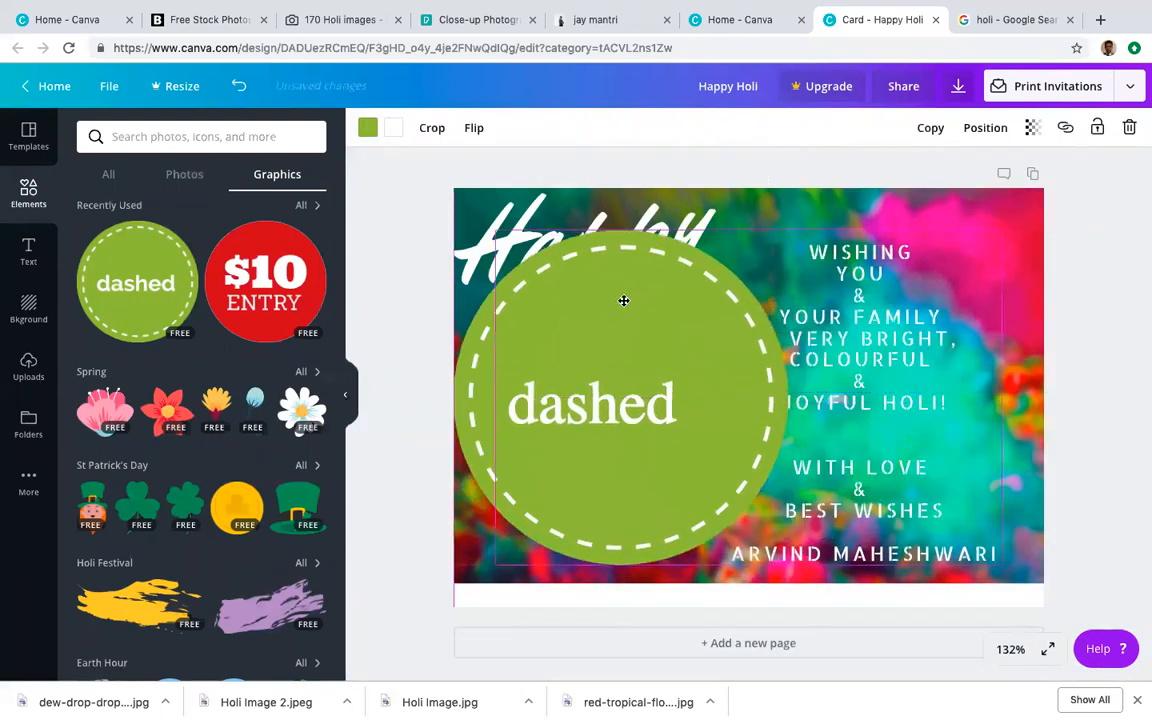
{"action": "left_click_drag", "start_coordinate": [570, 333], "coordinate": [620, 380]}
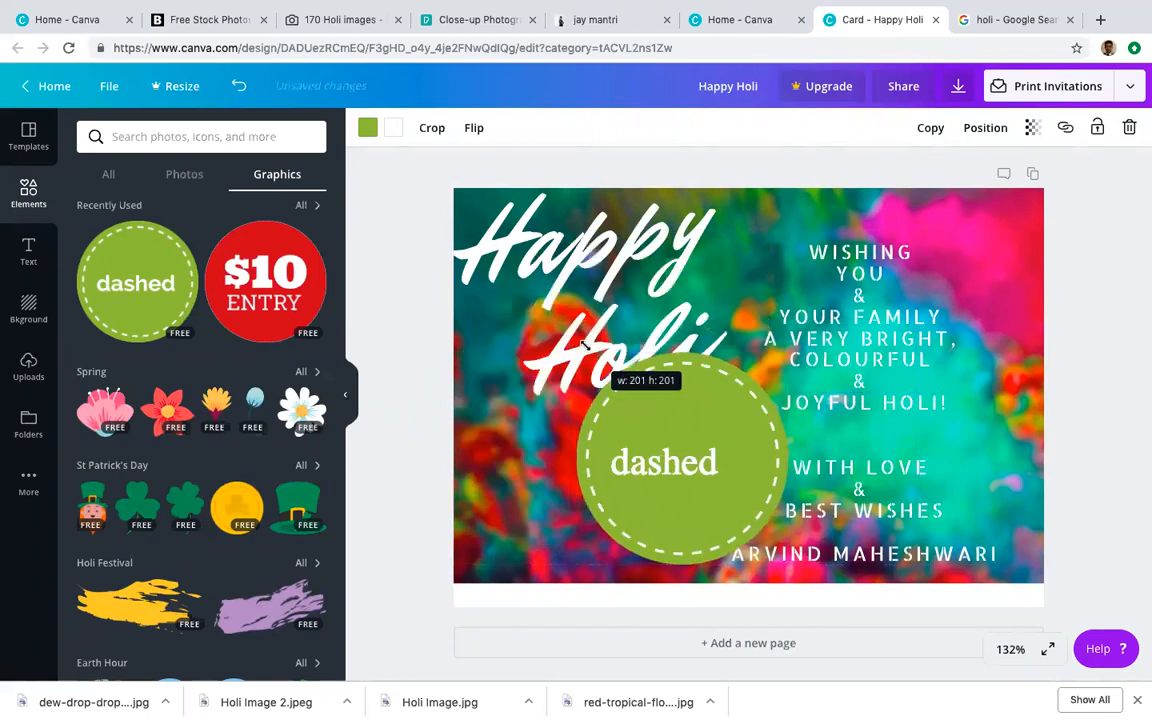
{"action": "left_click_drag", "start_coordinate": [658, 432], "coordinate": [566, 325]}
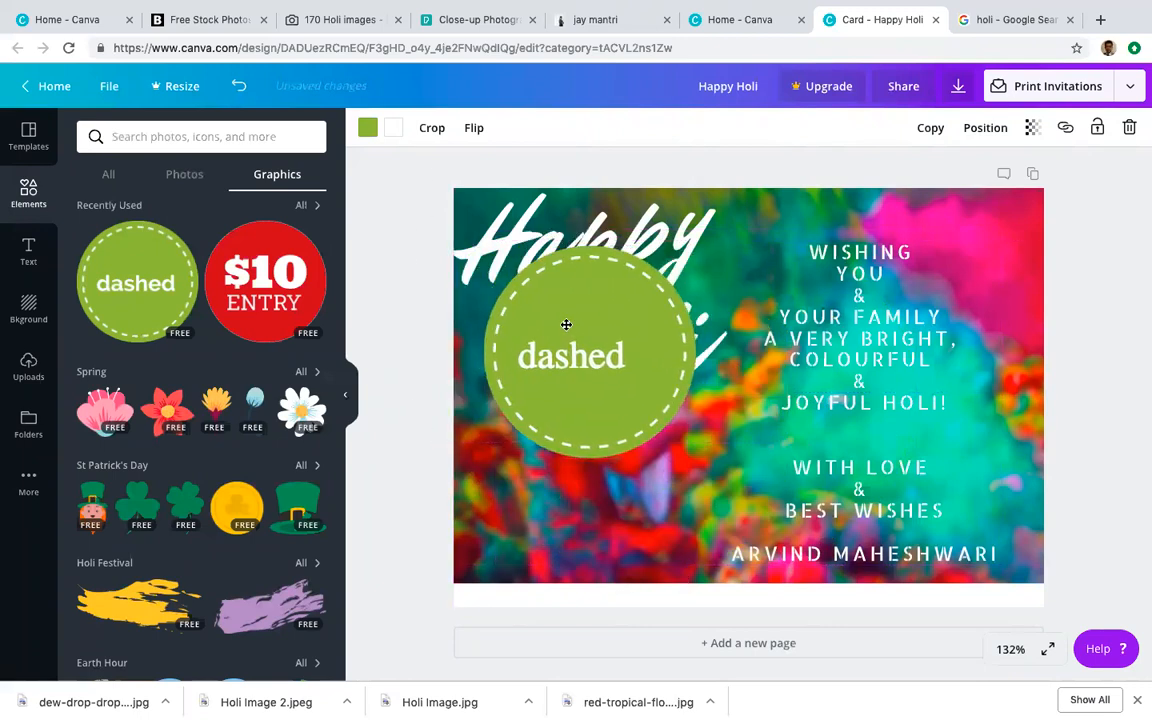
{"action": "double_click", "coordinate": [572, 360]}
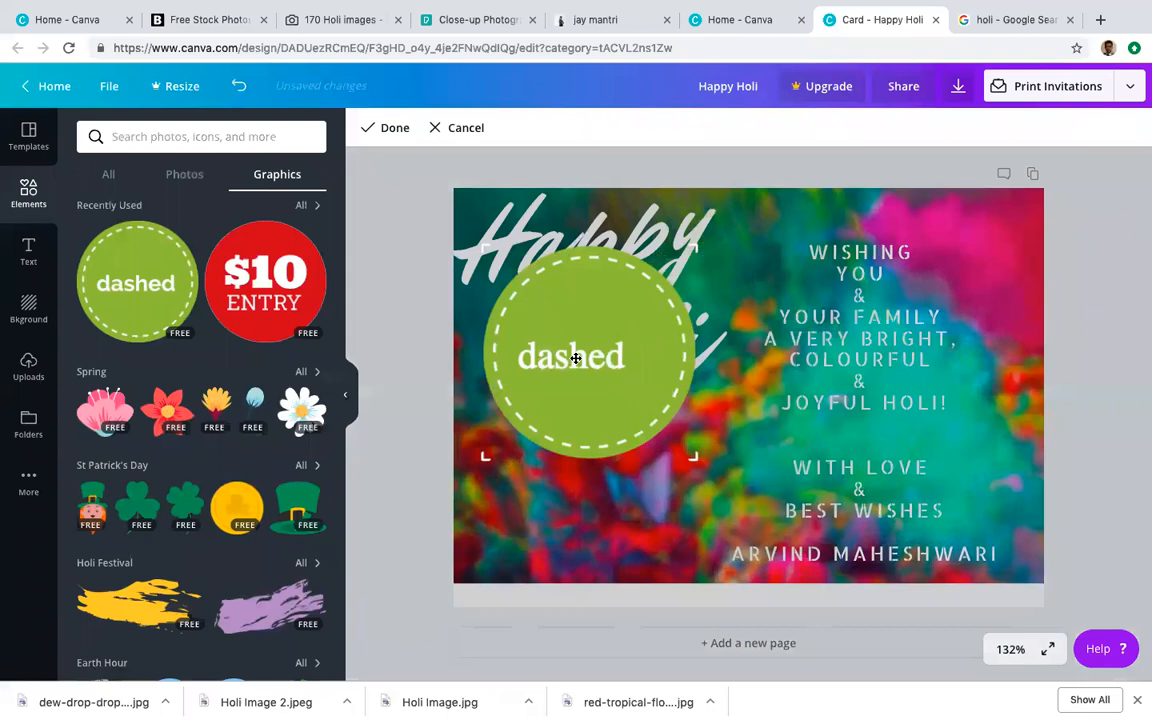
{"action": "double_click", "coordinate": [576, 358]}
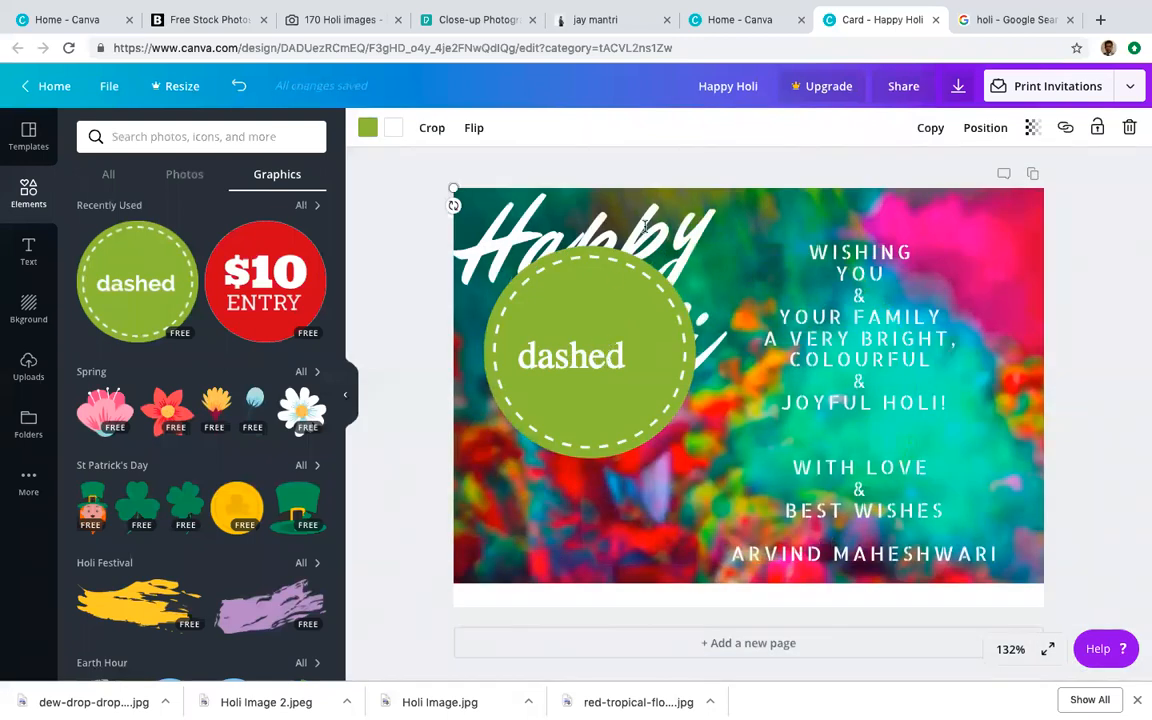
{"action": "left_click", "coordinate": [1119, 318]}
{"action": "left_click", "coordinate": [636, 330]}
{"action": "double_click", "coordinate": [617, 351]}
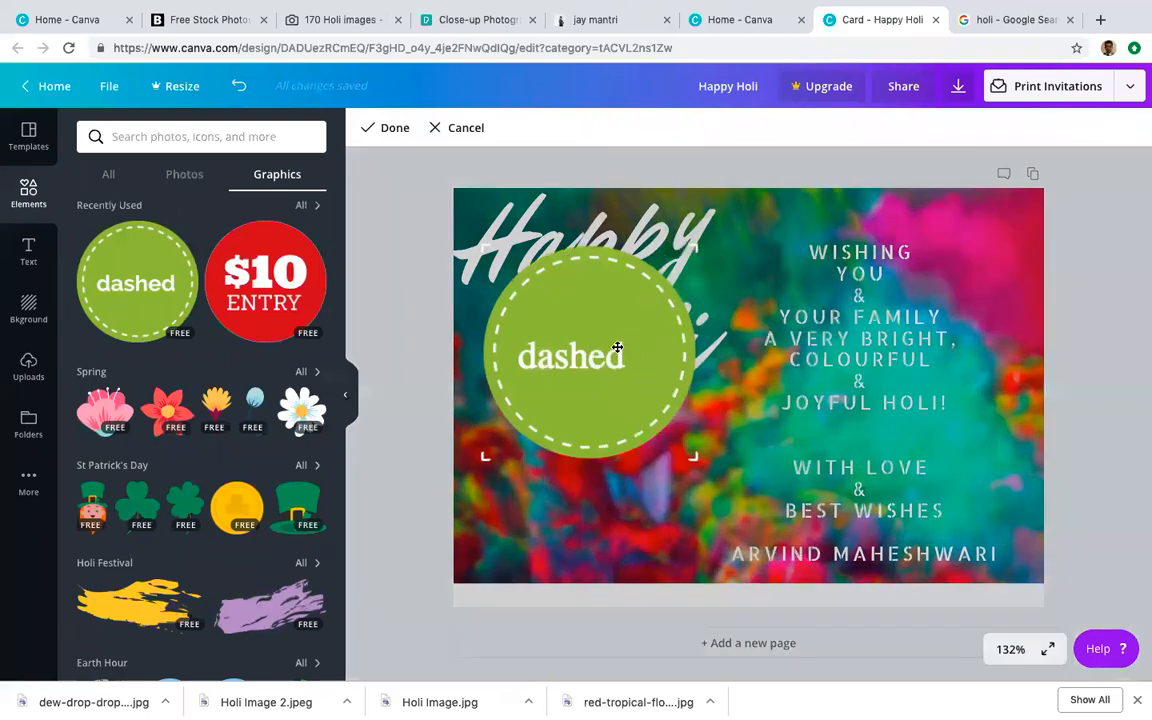
{"action": "left_click", "coordinate": [382, 131]}
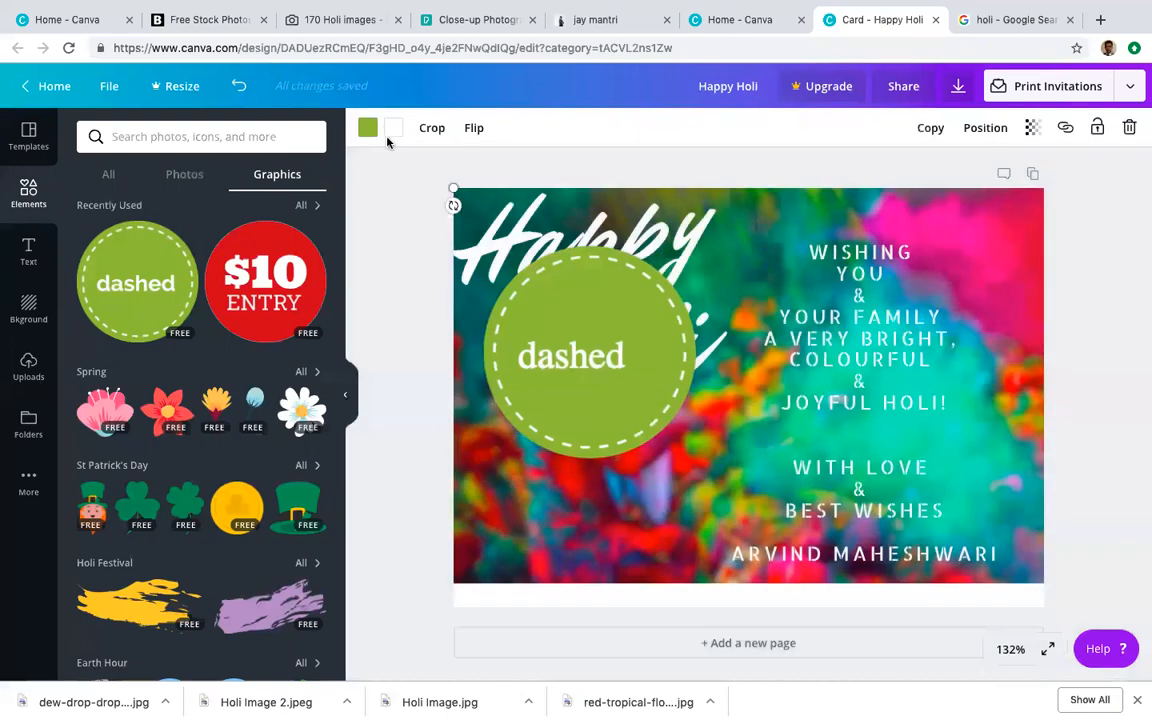
Step: Send the badge behind the headline and move Happy Holi over to the right side
{"action": "left_click", "coordinate": [985, 129]}
{"action": "left_click", "coordinate": [933, 203]}
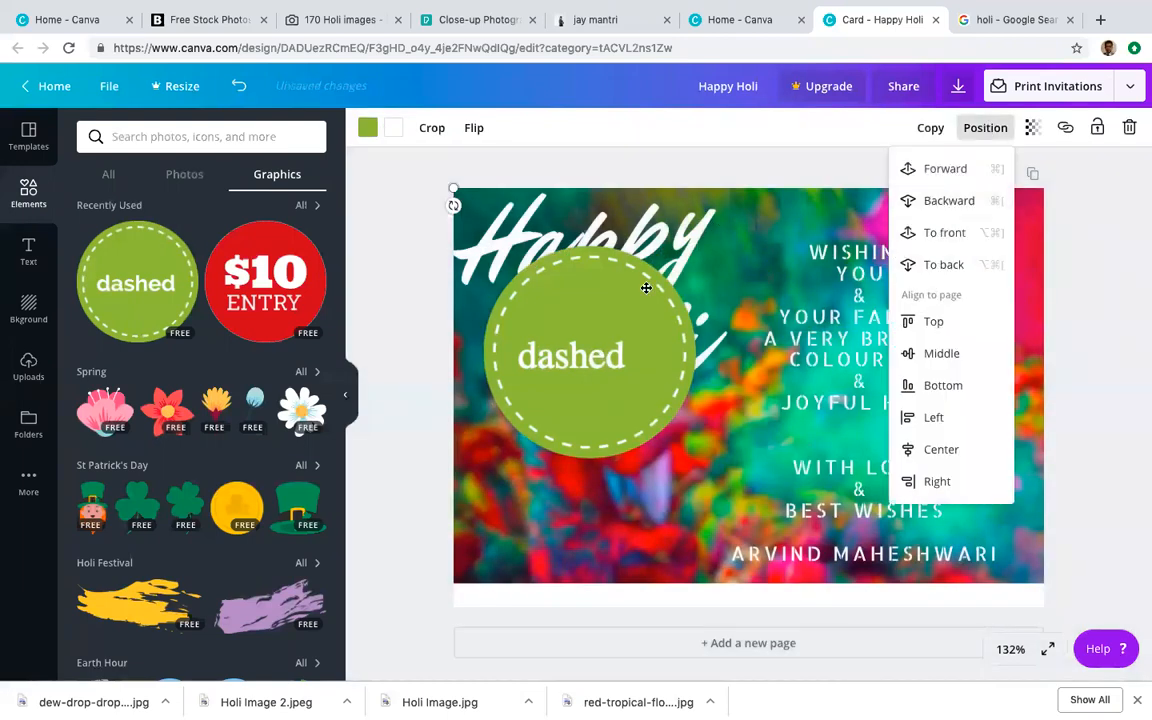
{"action": "left_click", "coordinate": [931, 200]}
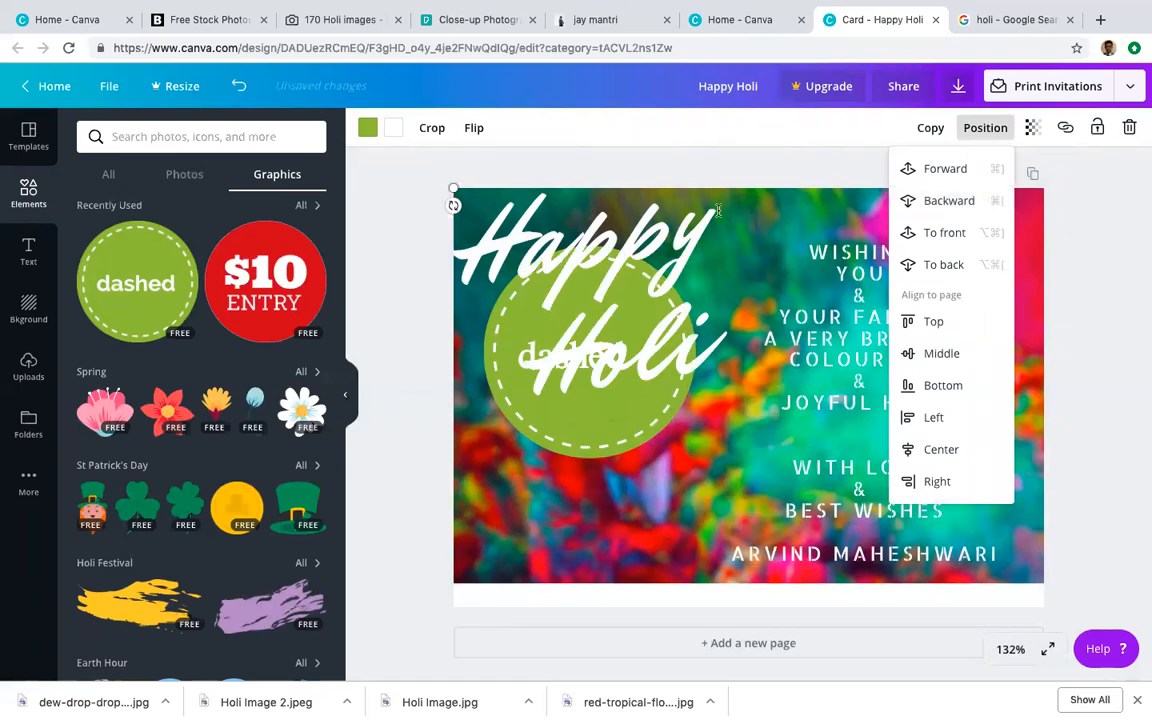
{"action": "left_click_drag", "start_coordinate": [742, 215], "coordinate": [1062, 355]}
{"action": "left_click", "coordinate": [567, 352]}
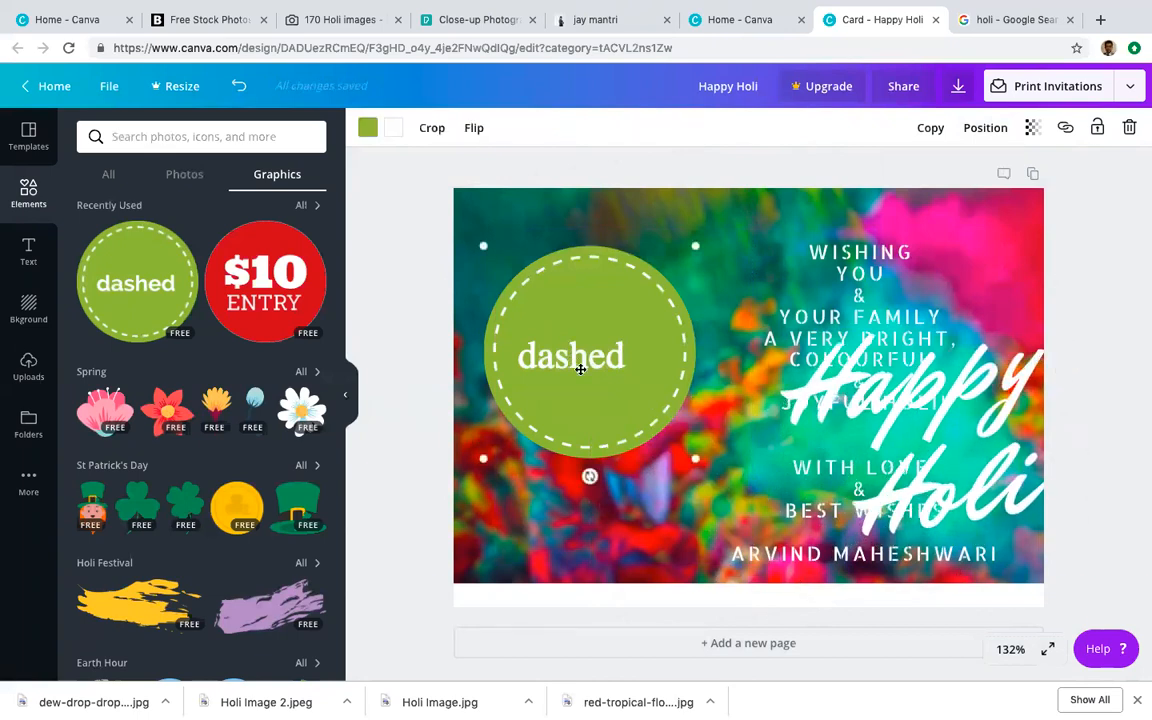
{"action": "double_click", "coordinate": [585, 366]}
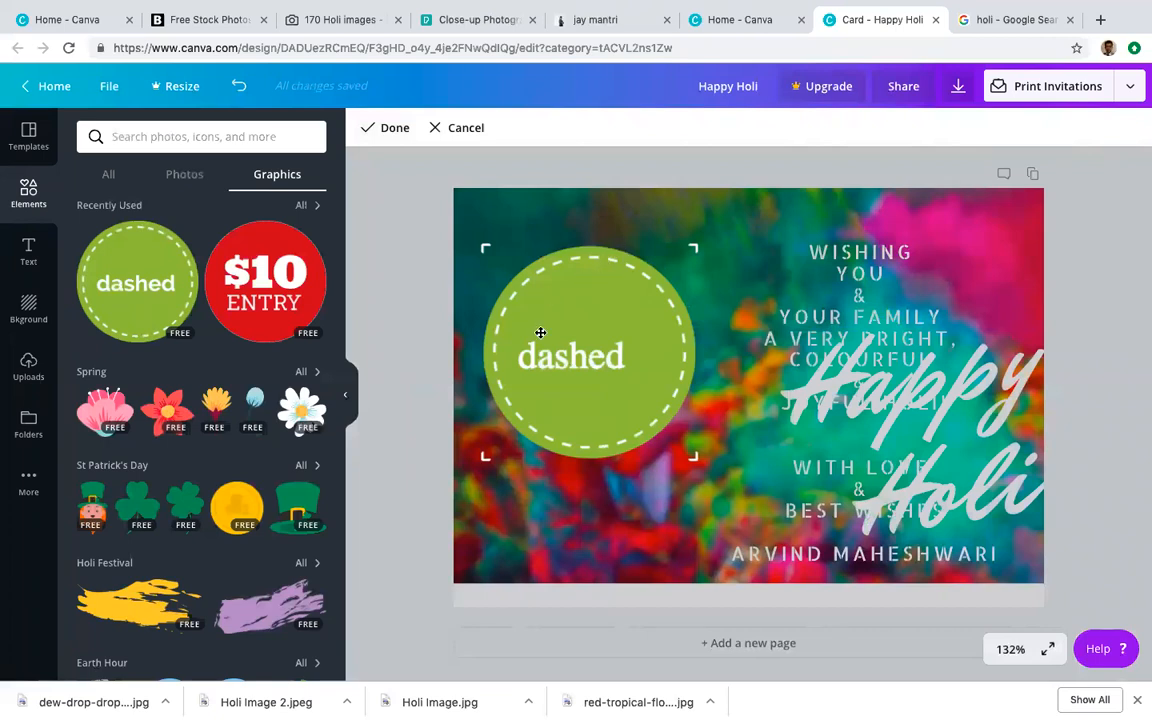
Step: Undo the recent changes so the Happy Holi headline returns to the card's top-left
{"action": "left_click", "coordinate": [648, 249]}
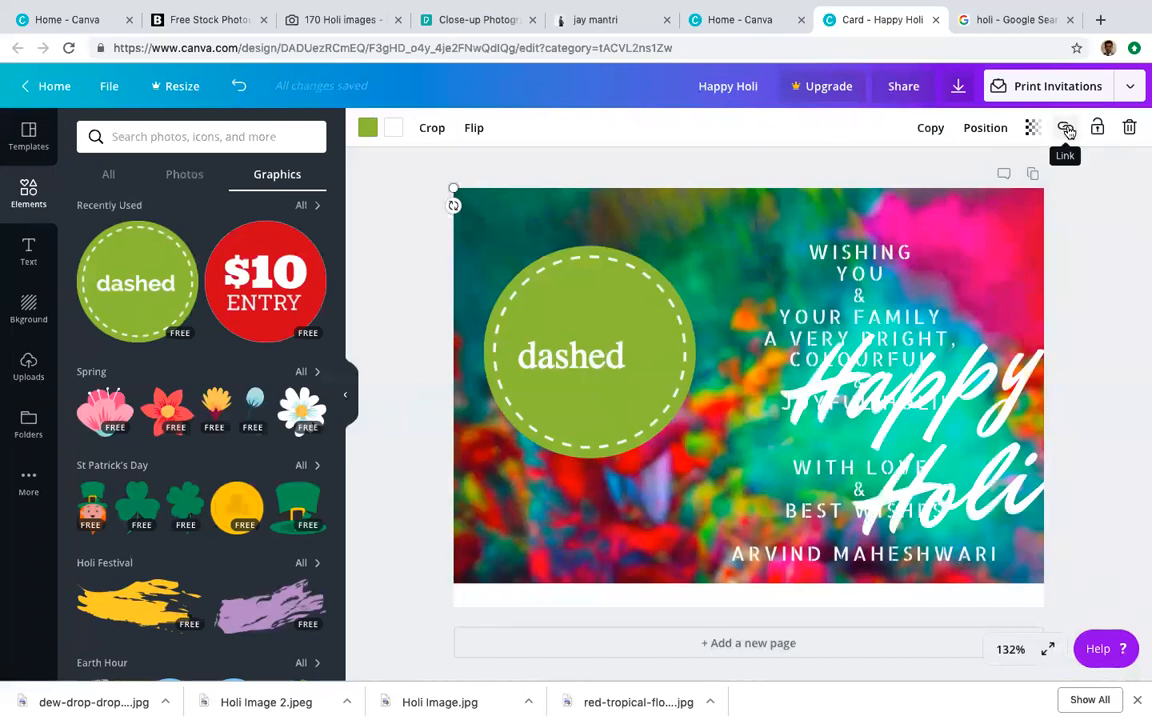
{"action": "left_click", "coordinate": [1099, 130]}
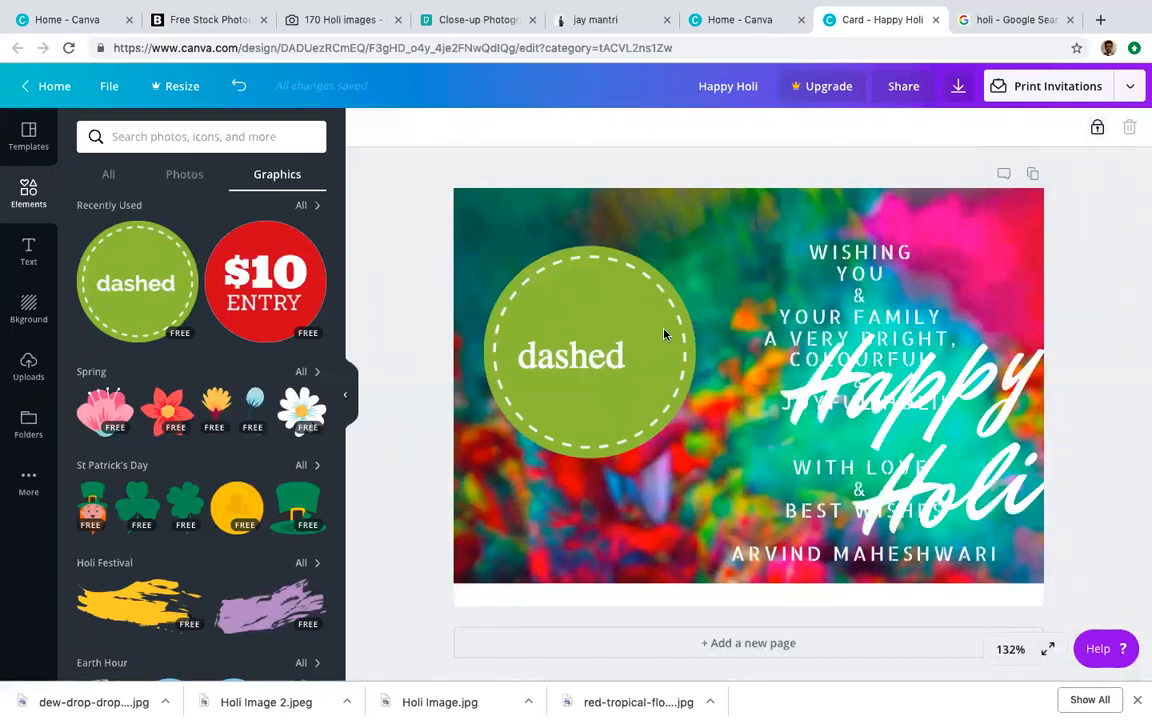
{"action": "left_click", "coordinate": [1096, 130]}
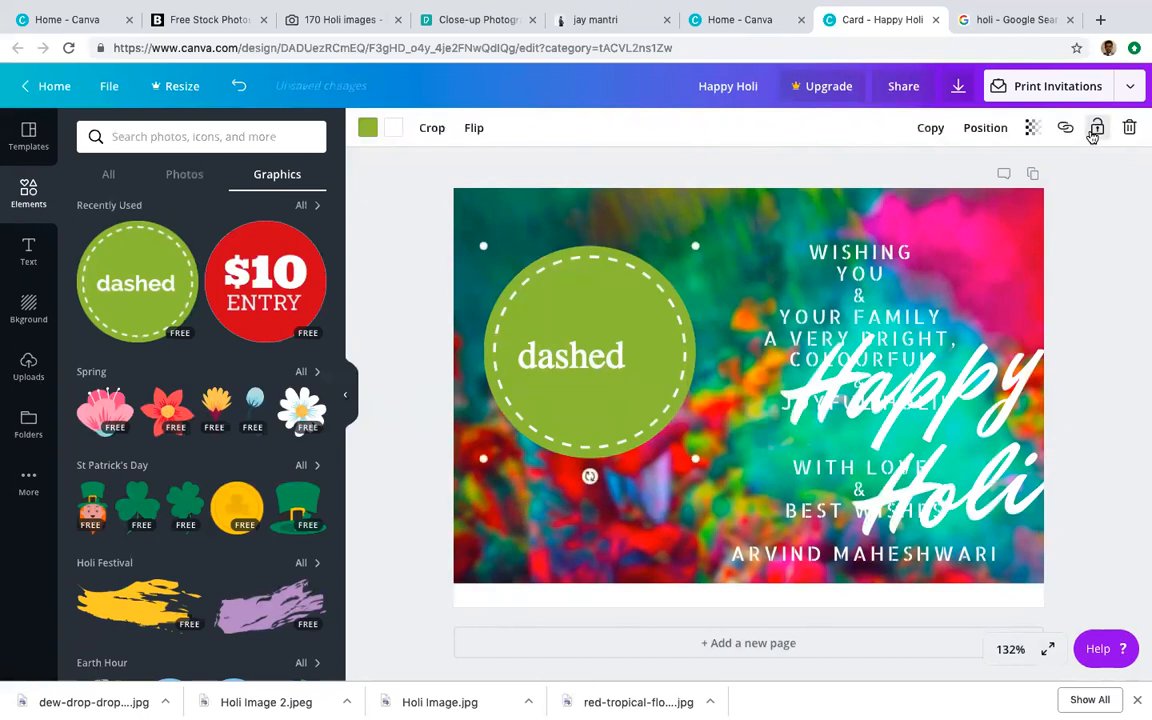
{"action": "double_click", "coordinate": [619, 363]}
{"action": "double_click", "coordinate": [618, 360]}
{"action": "key", "text": "super+z"}
{"action": "key", "text": "super+z"}
{"action": "key", "text": "super+z"}
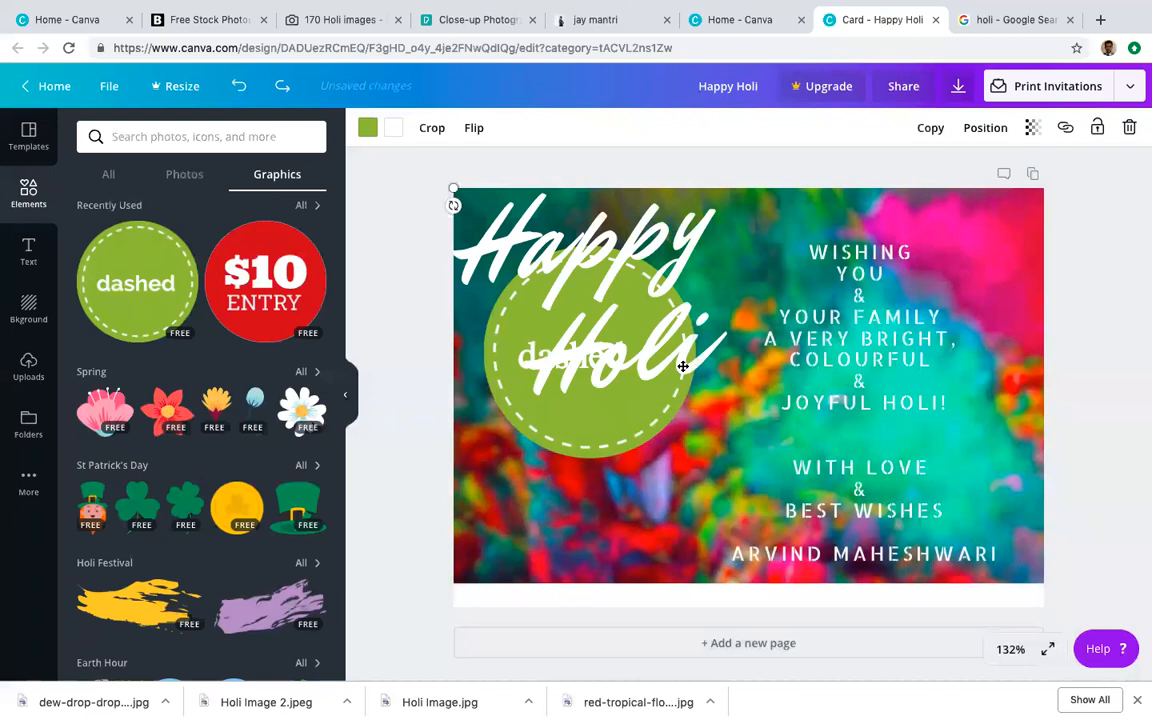
Step: Delete the green dashed circle sticker from the card
{"action": "left_click", "coordinate": [640, 405]}
{"action": "left_click", "coordinate": [623, 444]}
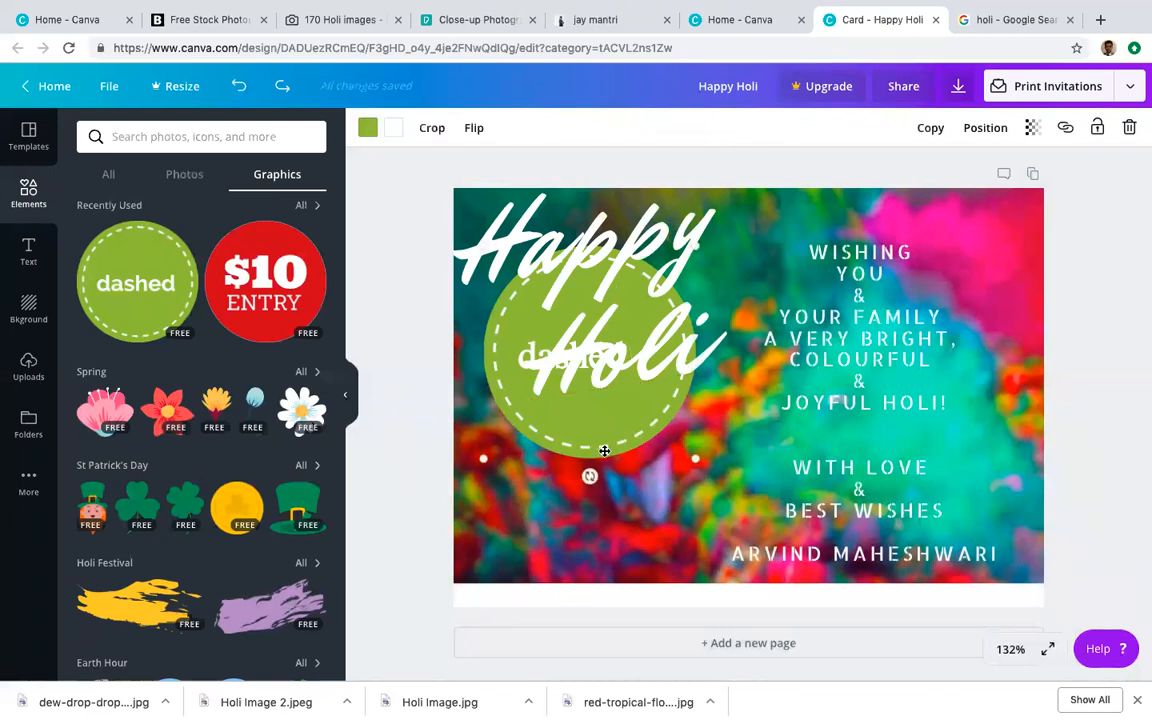
{"action": "left_click_drag", "start_coordinate": [579, 496], "coordinate": [601, 519]}
{"action": "double_click", "coordinate": [601, 487]}
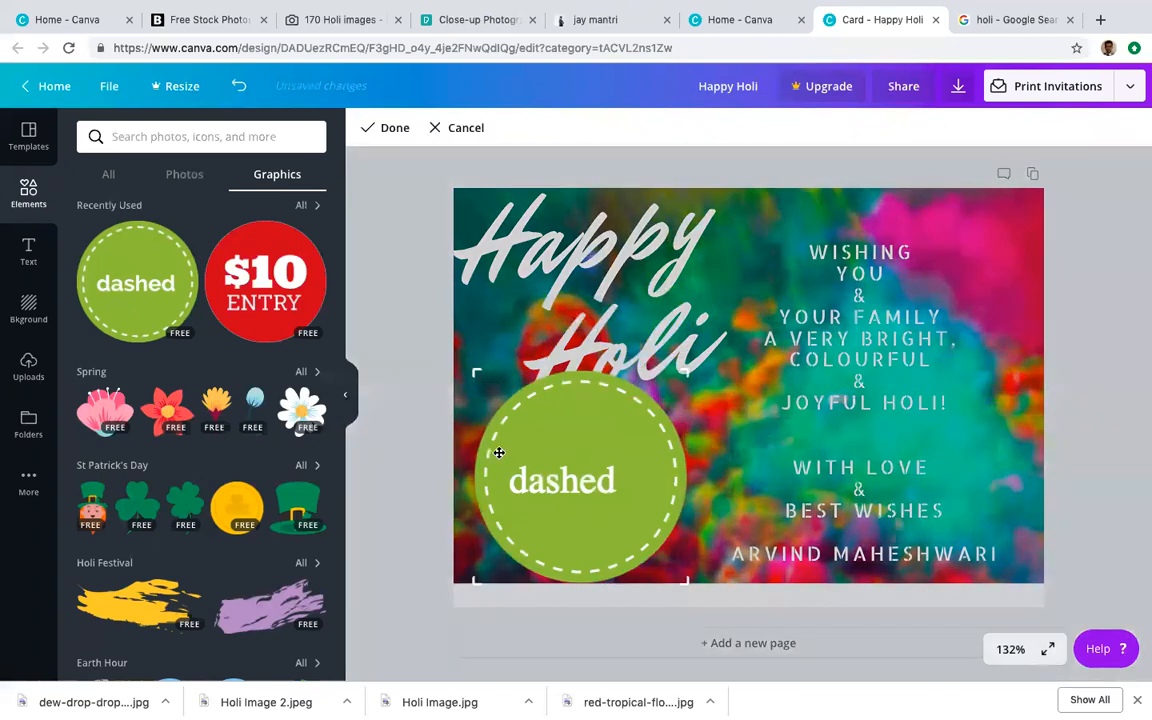
{"action": "key", "text": "Delete"}
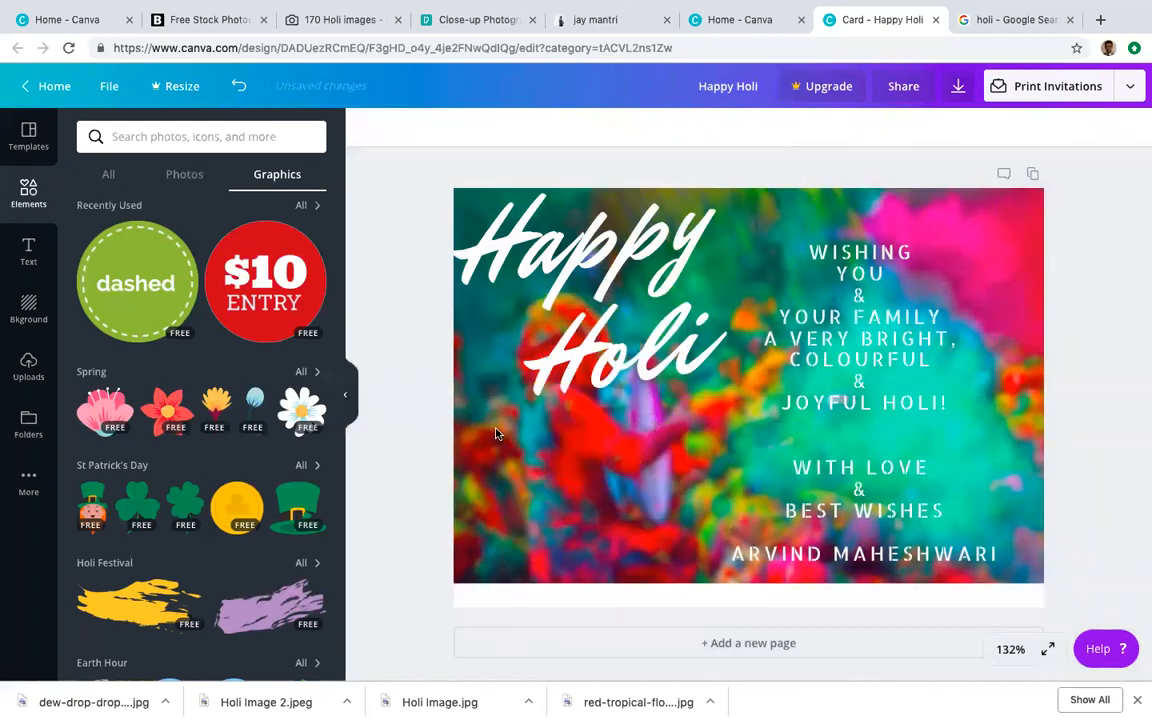
Step: Try the $10 ENTRY sticker, undo it, and delete the leftover green dashed circle
{"action": "left_click", "coordinate": [265, 282]}
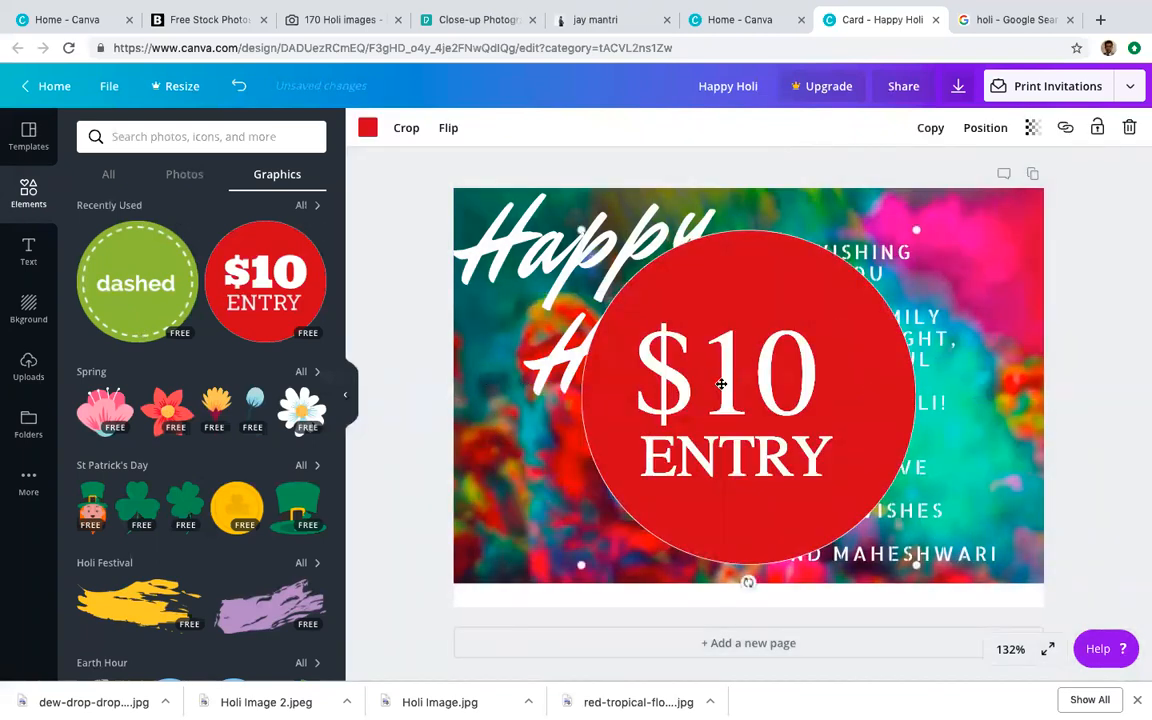
{"action": "double_click", "coordinate": [610, 331]}
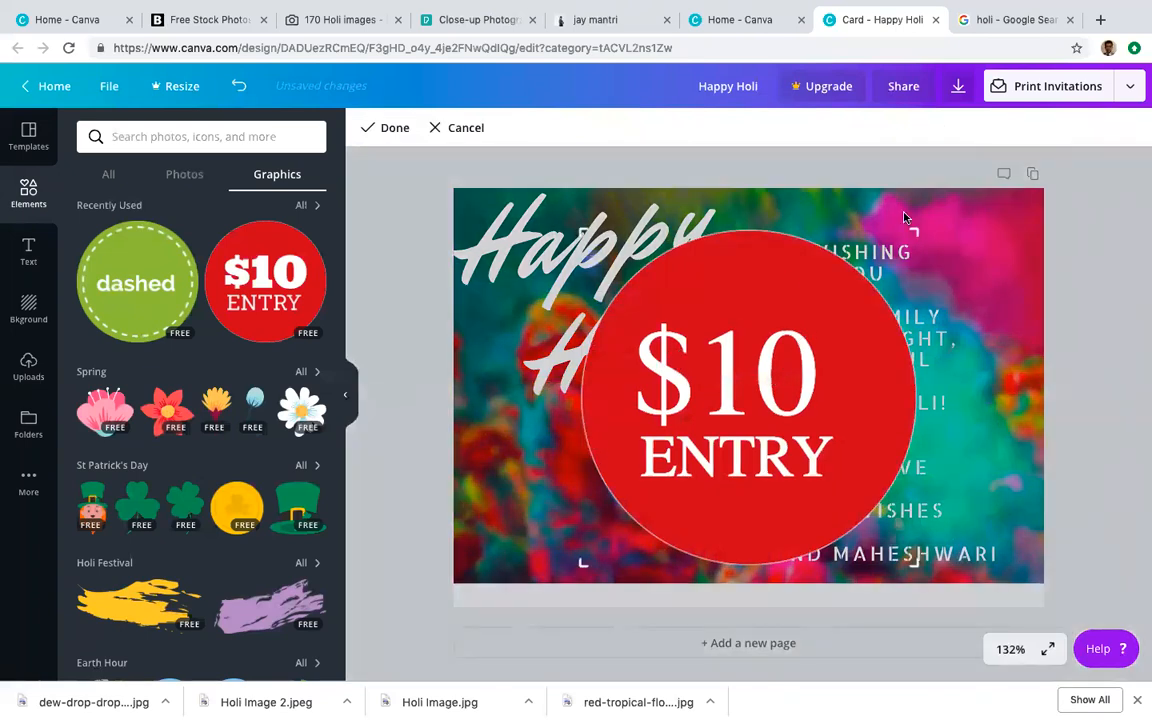
{"action": "left_click_drag", "start_coordinate": [912, 228], "coordinate": [750, 347]}
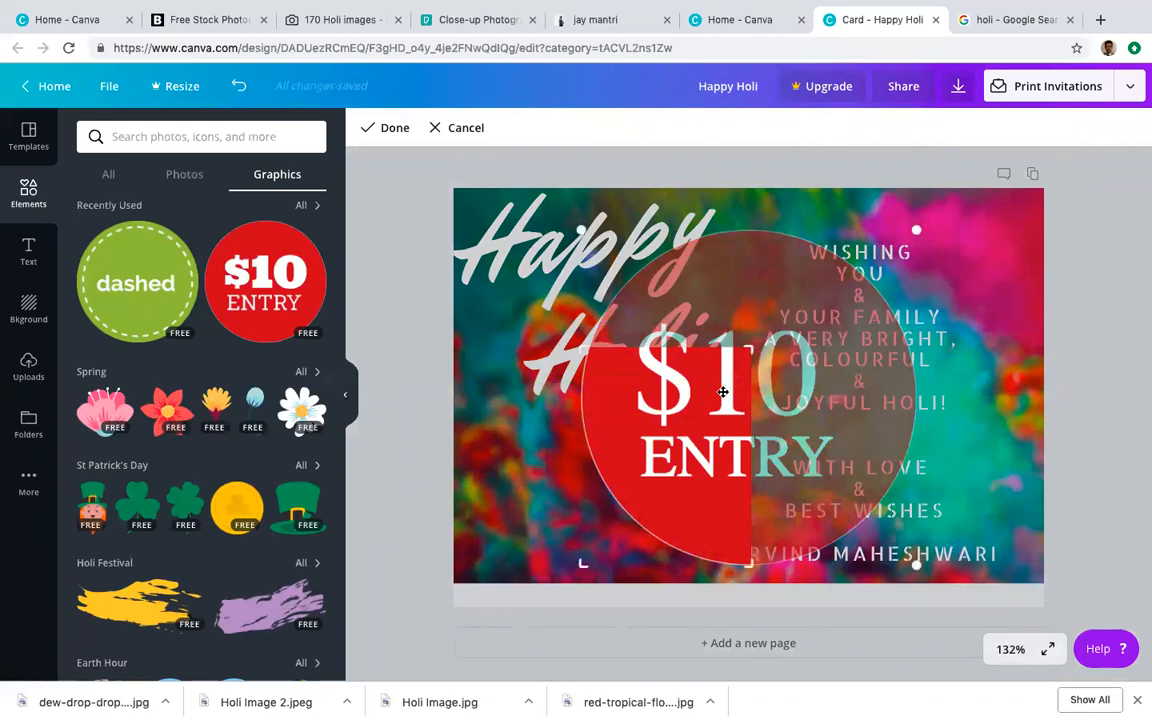
{"action": "key", "text": "ctrl+z"}
{"action": "key", "text": "ctrl+z"}
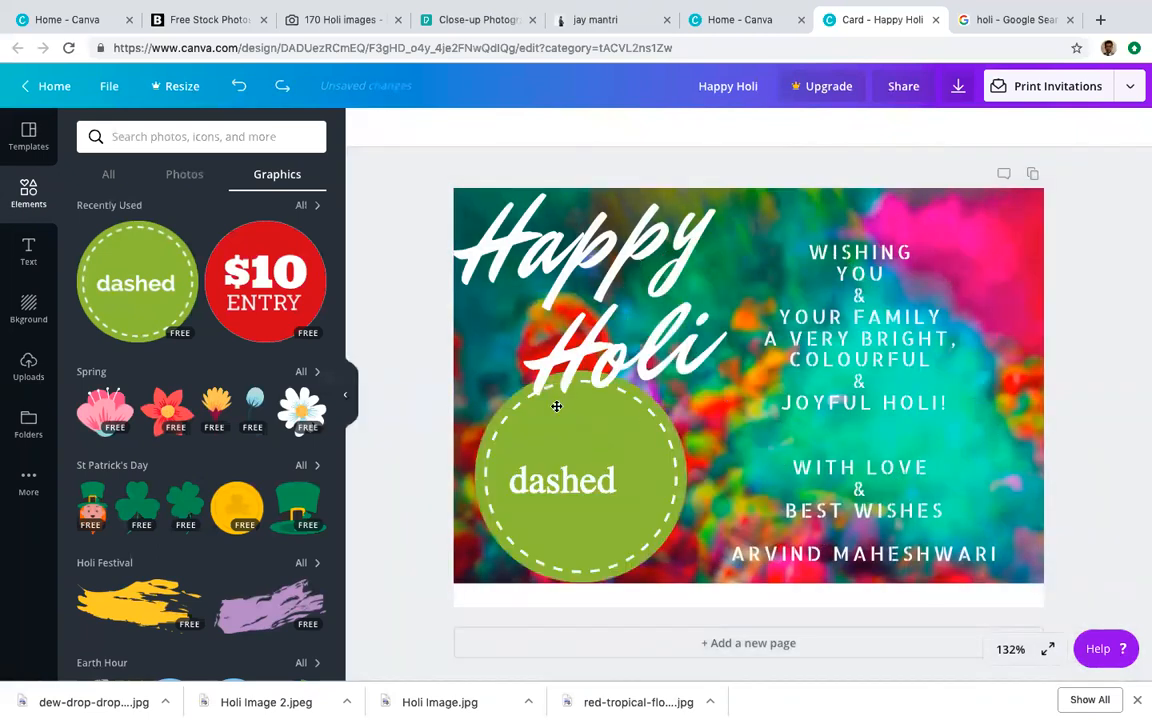
{"action": "left_click", "coordinate": [556, 406]}
{"action": "left_click", "coordinate": [578, 516]}
{"action": "key", "text": "Delete"}
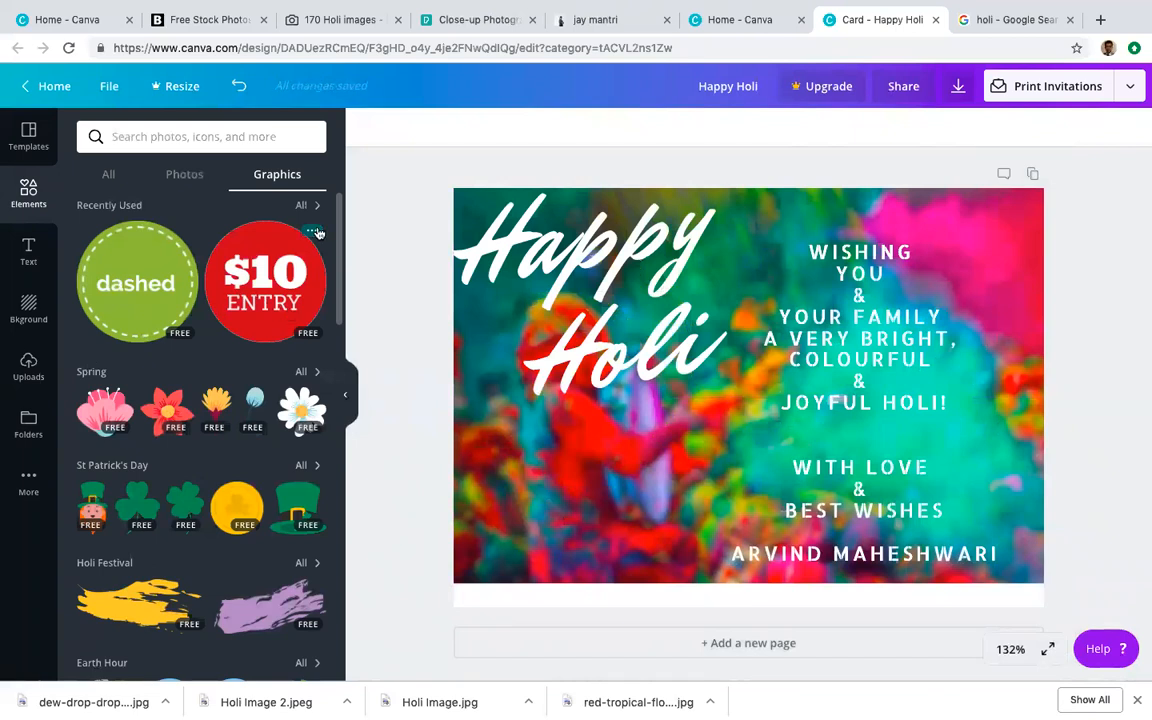
Step: Add the red $10 ENTRY sticker and move it to the card's lower-left, partly off-edge
{"action": "left_click", "coordinate": [312, 230]}
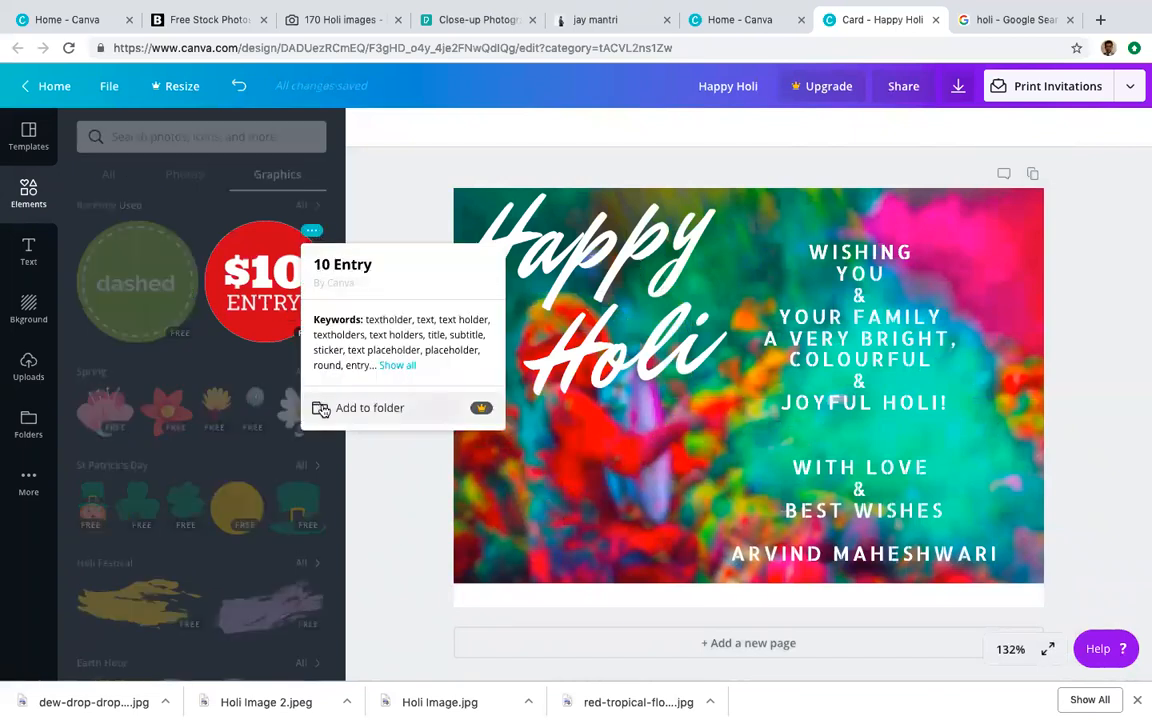
{"action": "left_click", "coordinate": [211, 245]}
{"action": "left_click", "coordinate": [239, 256]}
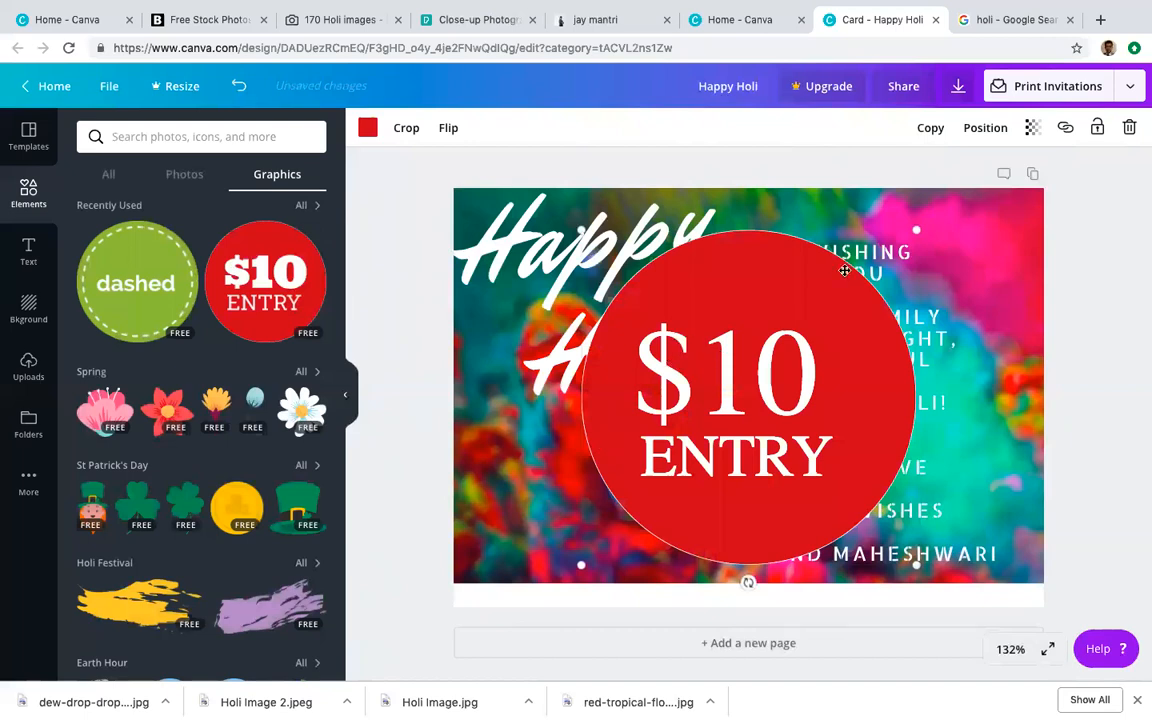
{"action": "right_click", "coordinate": [791, 330]}
{"action": "left_click", "coordinate": [707, 355]}
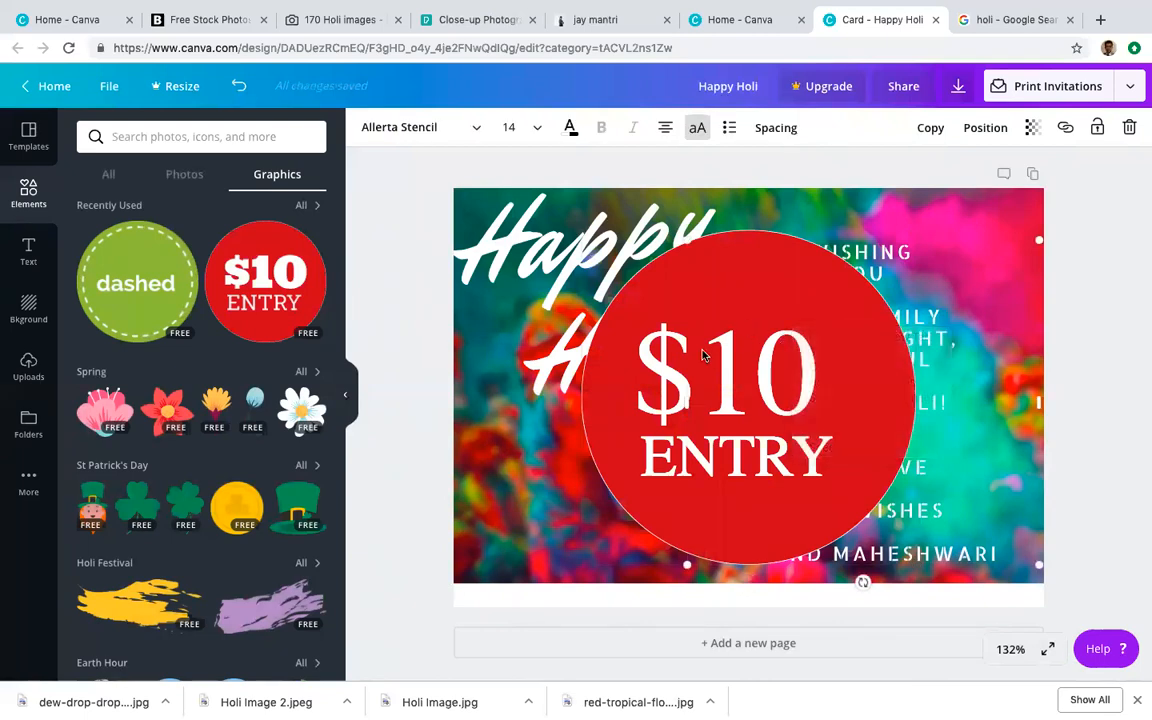
{"action": "left_click", "coordinate": [691, 367]}
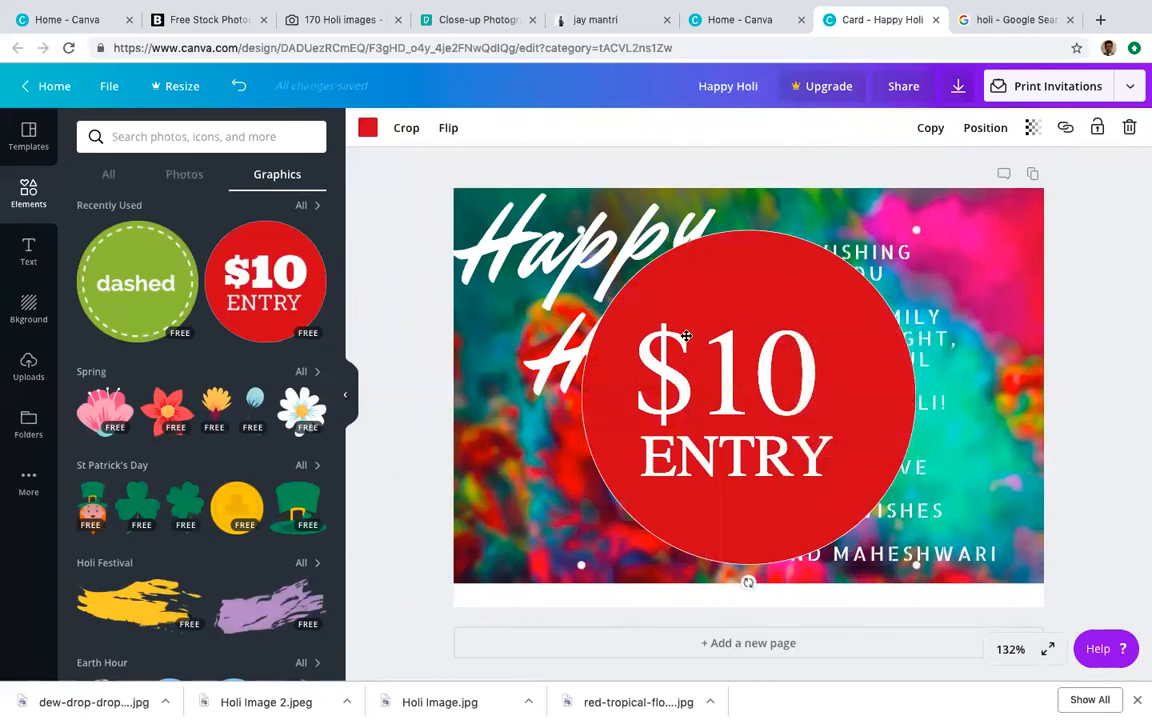
{"action": "double_click", "coordinate": [673, 336]}
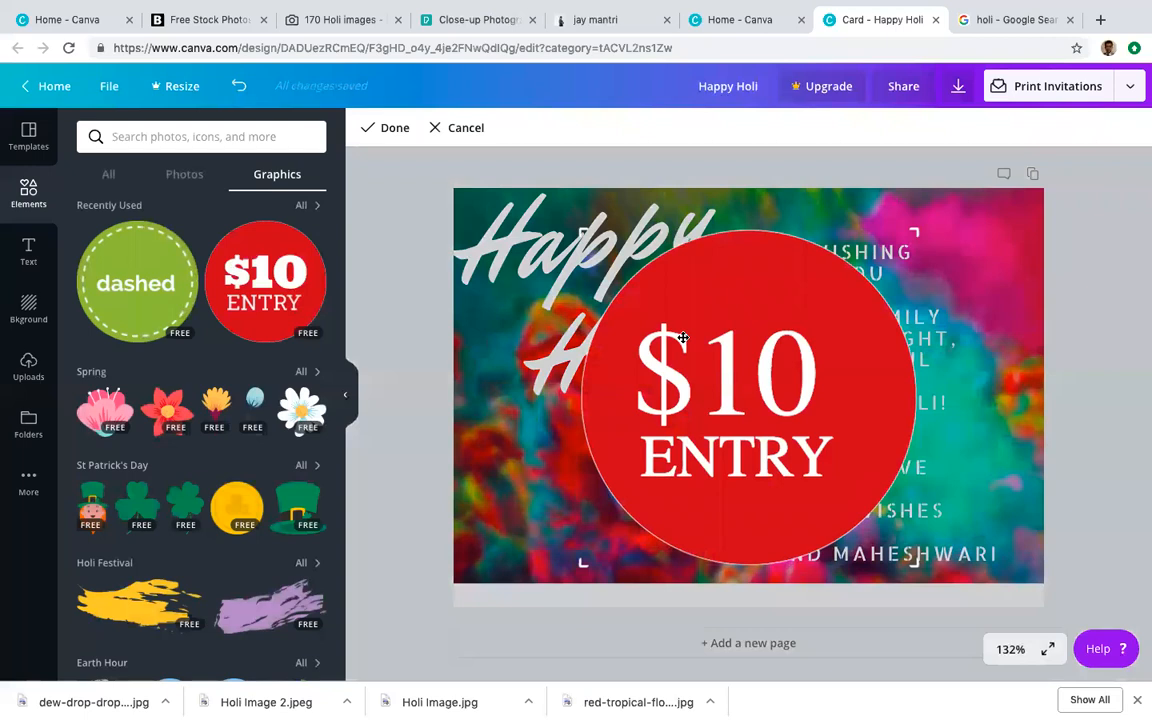
{"action": "left_click", "coordinate": [416, 127]}
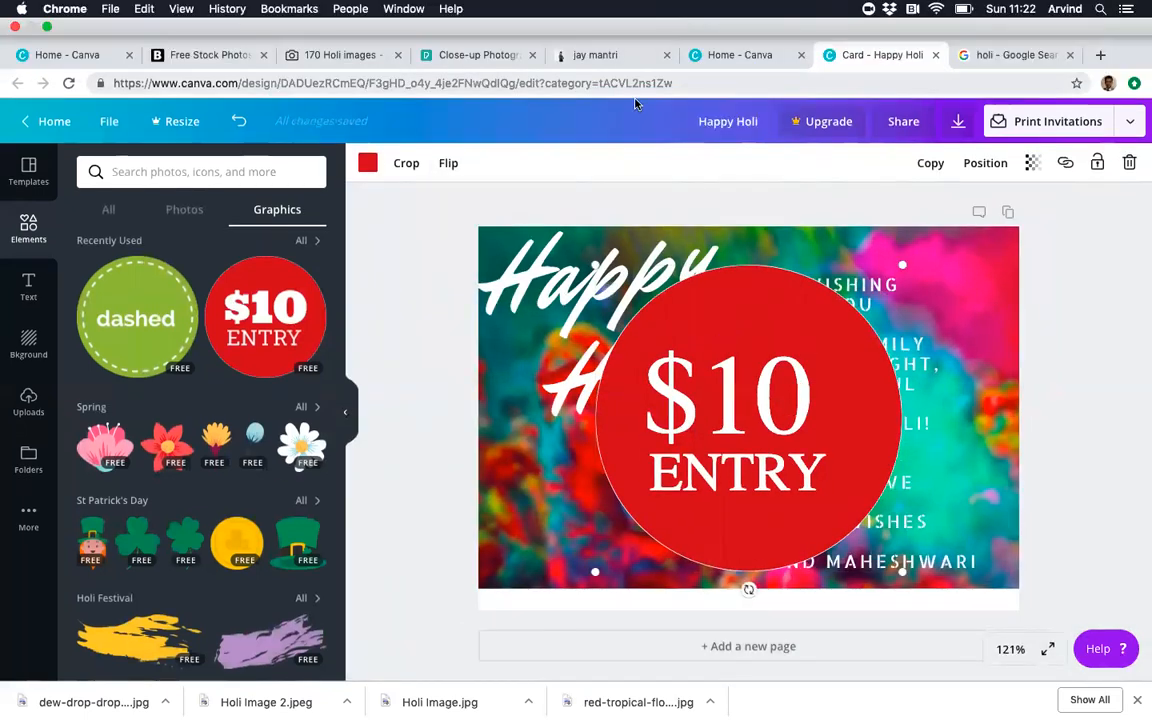
{"action": "left_click", "coordinate": [730, 358]}
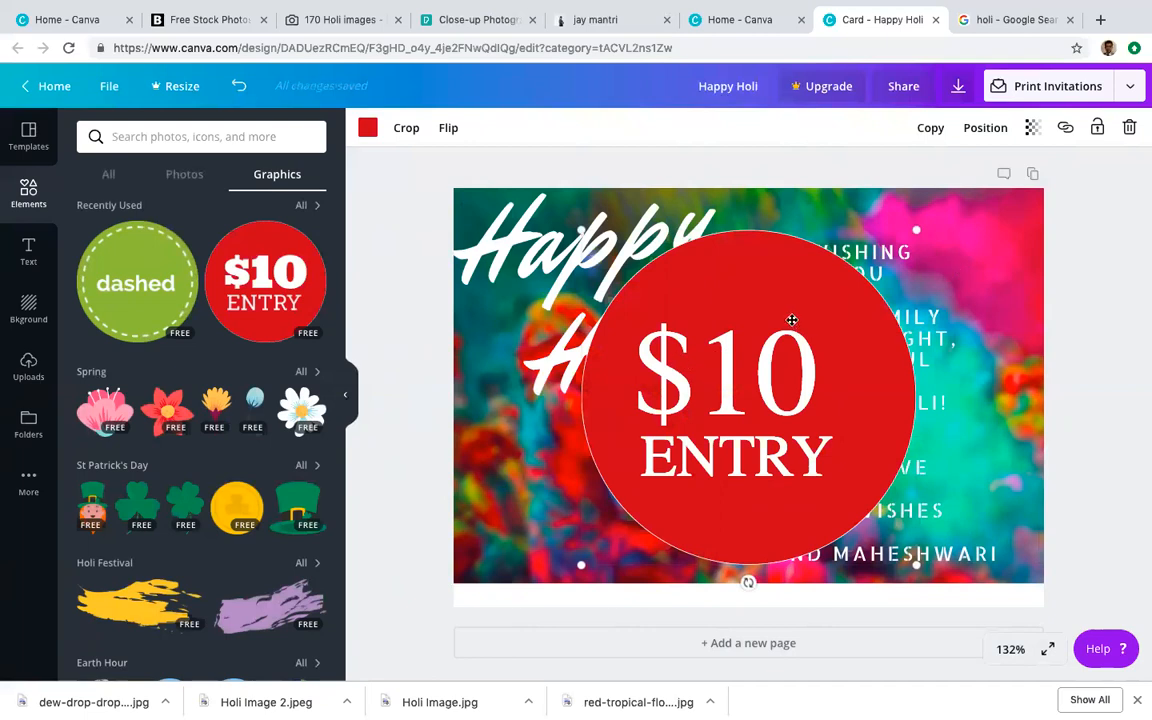
{"action": "left_click_drag", "start_coordinate": [665, 338], "coordinate": [532, 442]}
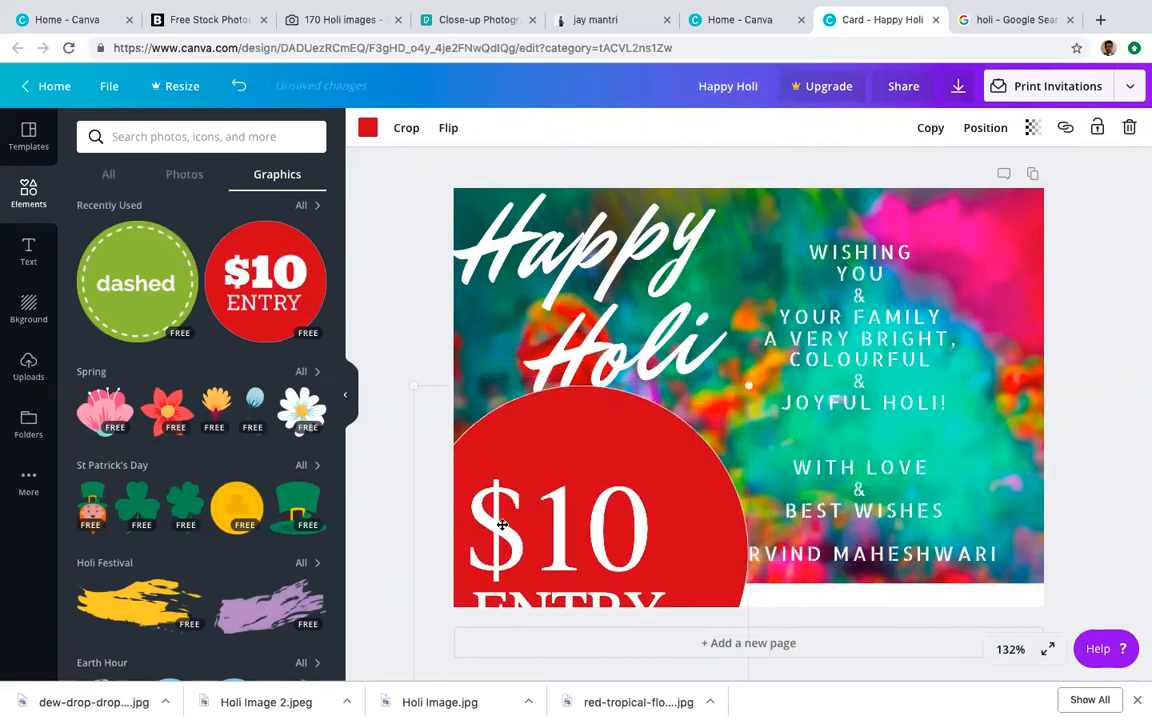
Step: Delete the $10 ENTRY circle and browse all elements for icons
{"action": "key", "text": "Delete"}
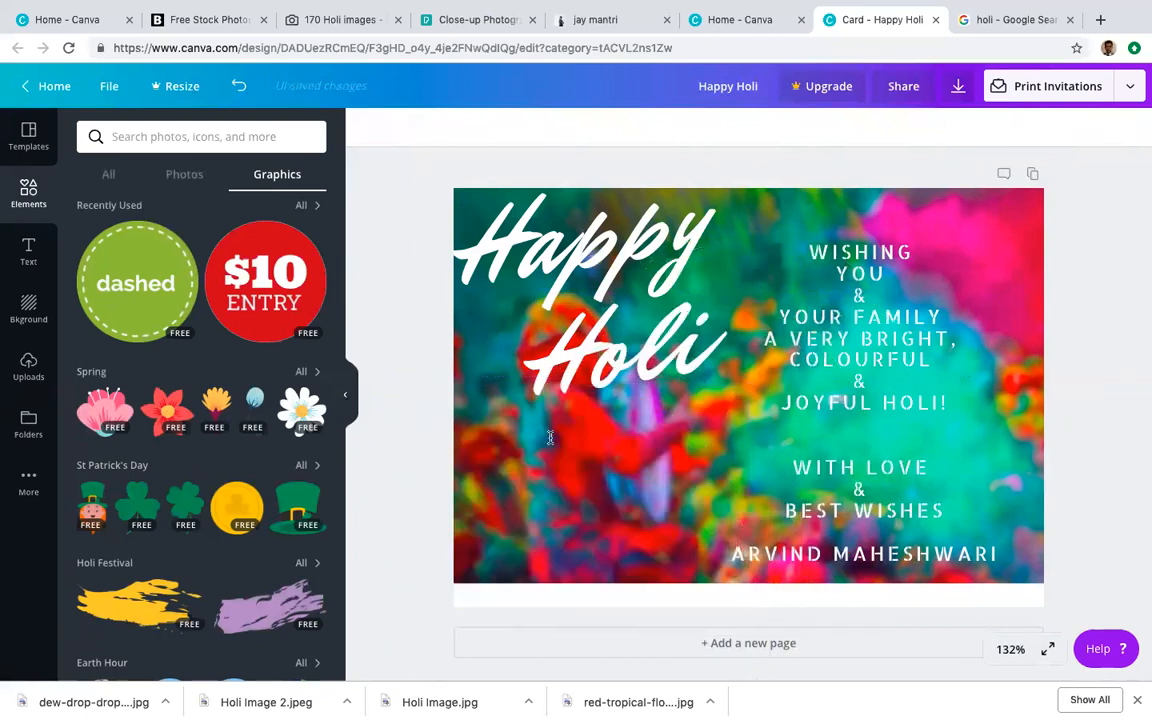
{"action": "scroll", "coordinate": [228, 461], "scroll_direction": "down", "scroll_amount": 5}
{"action": "scroll", "coordinate": [228, 461], "scroll_direction": "up", "scroll_amount": 5}
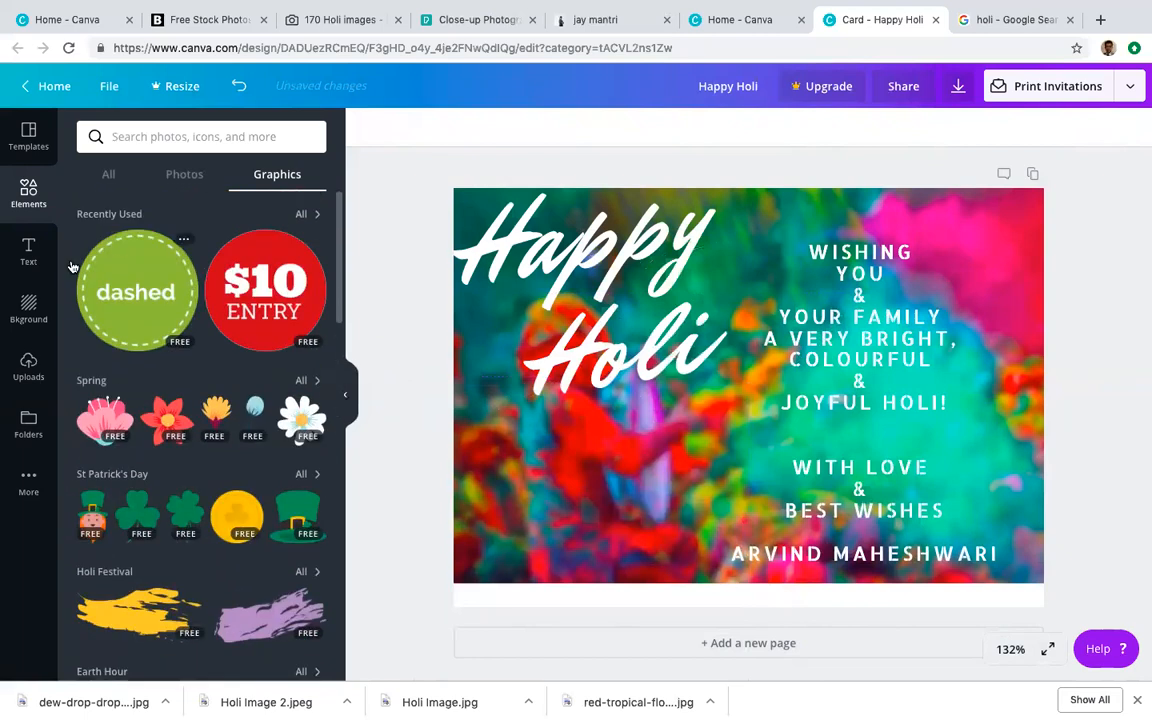
{"action": "left_click", "coordinate": [108, 175]}
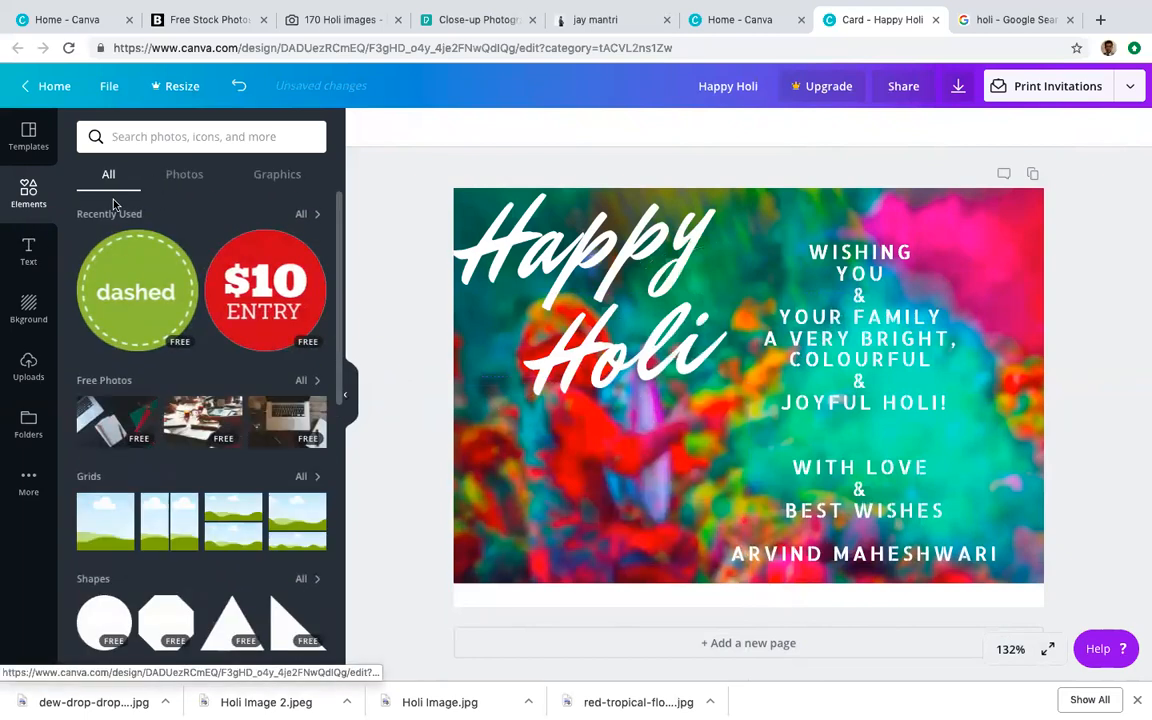
{"action": "scroll", "coordinate": [216, 381], "scroll_direction": "down", "scroll_amount": 4}
{"action": "scroll", "coordinate": [216, 381], "scroll_direction": "down", "scroll_amount": 4}
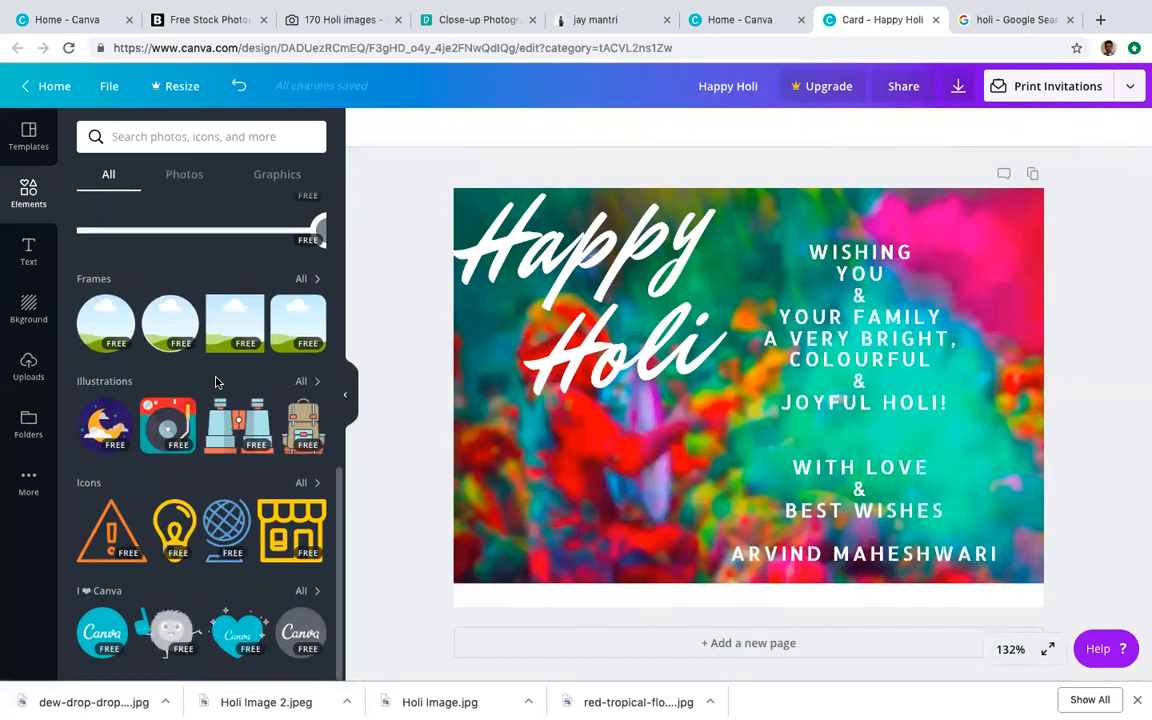
Step: Add the Yellow Bulb icon, shrink it, and place it below 'Holi'
{"action": "left_click", "coordinate": [181, 510]}
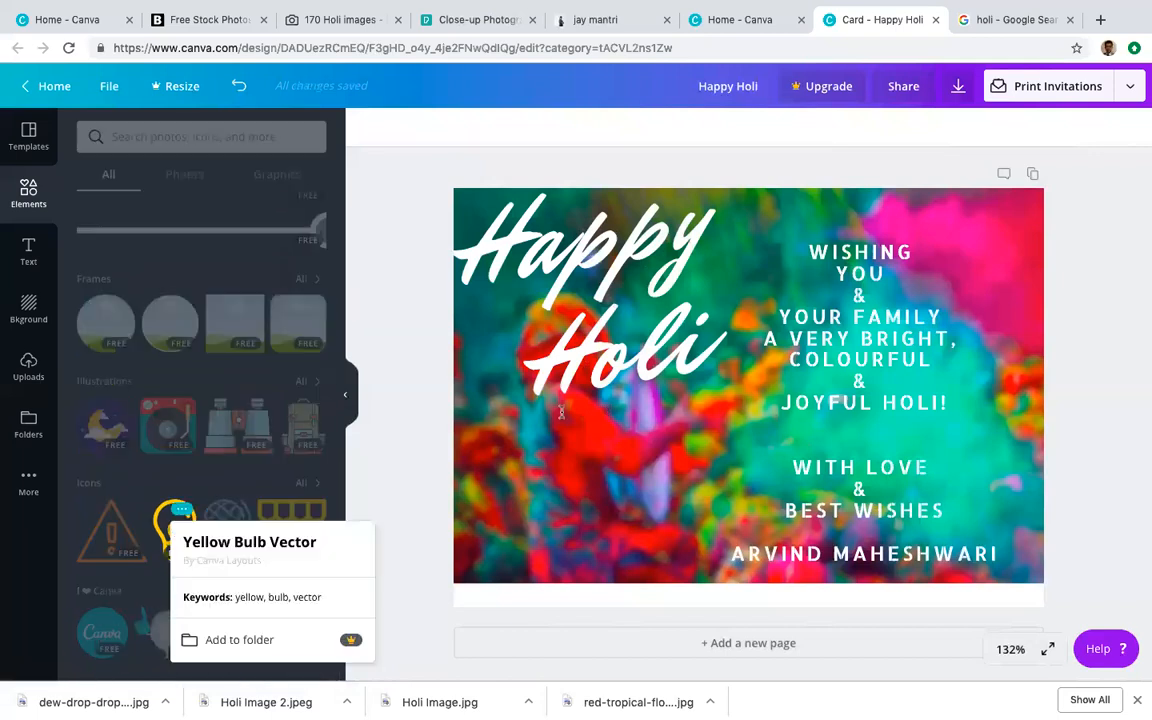
{"action": "left_click", "coordinate": [214, 541]}
{"action": "left_click", "coordinate": [792, 20]}
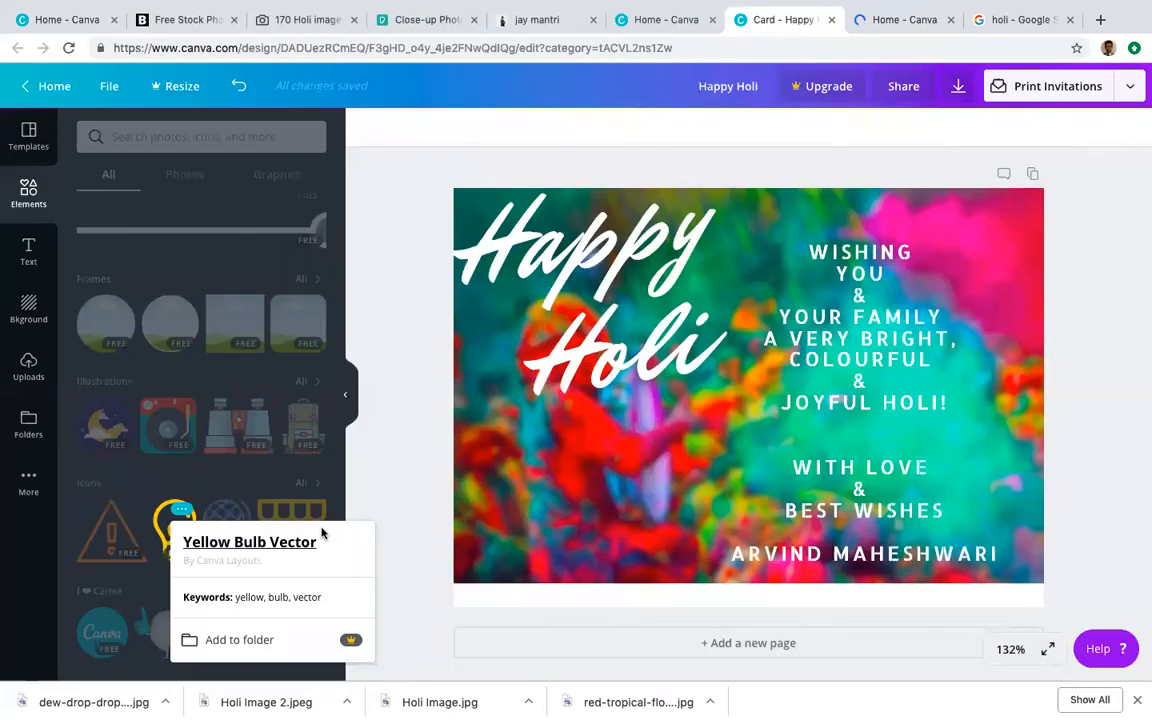
{"action": "left_click", "coordinate": [419, 481]}
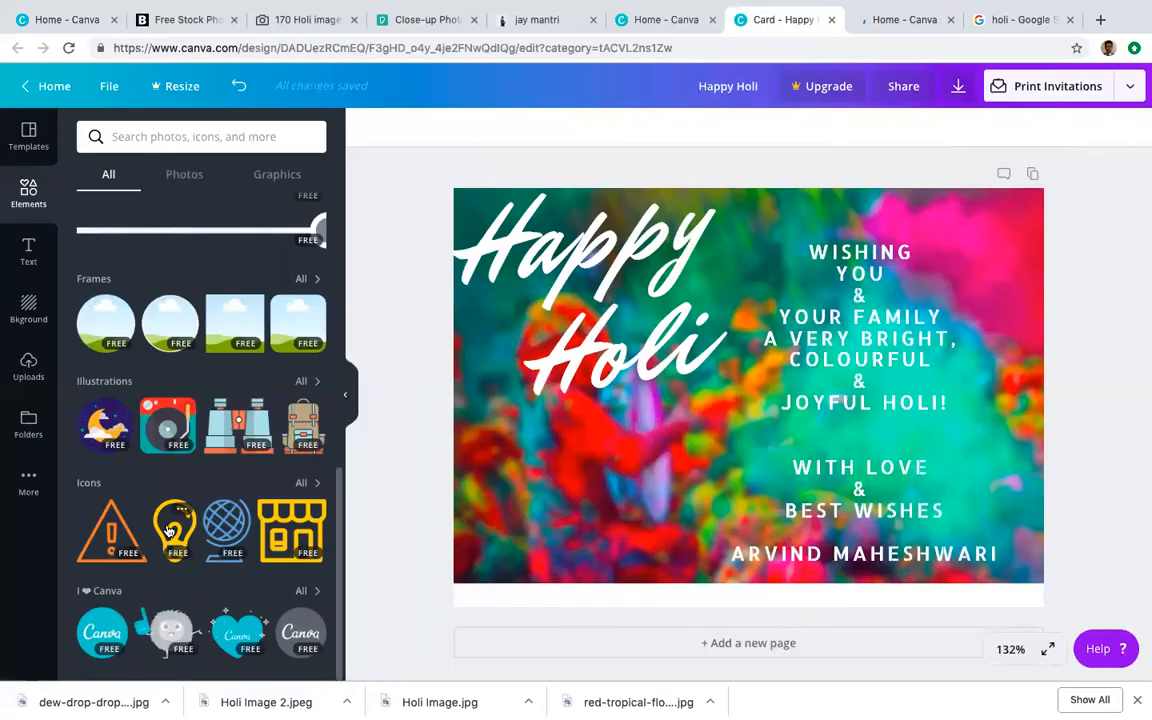
{"action": "left_click", "coordinate": [170, 530]}
{"action": "left_click_drag", "start_coordinate": [863, 229], "coordinate": [578, 415]}
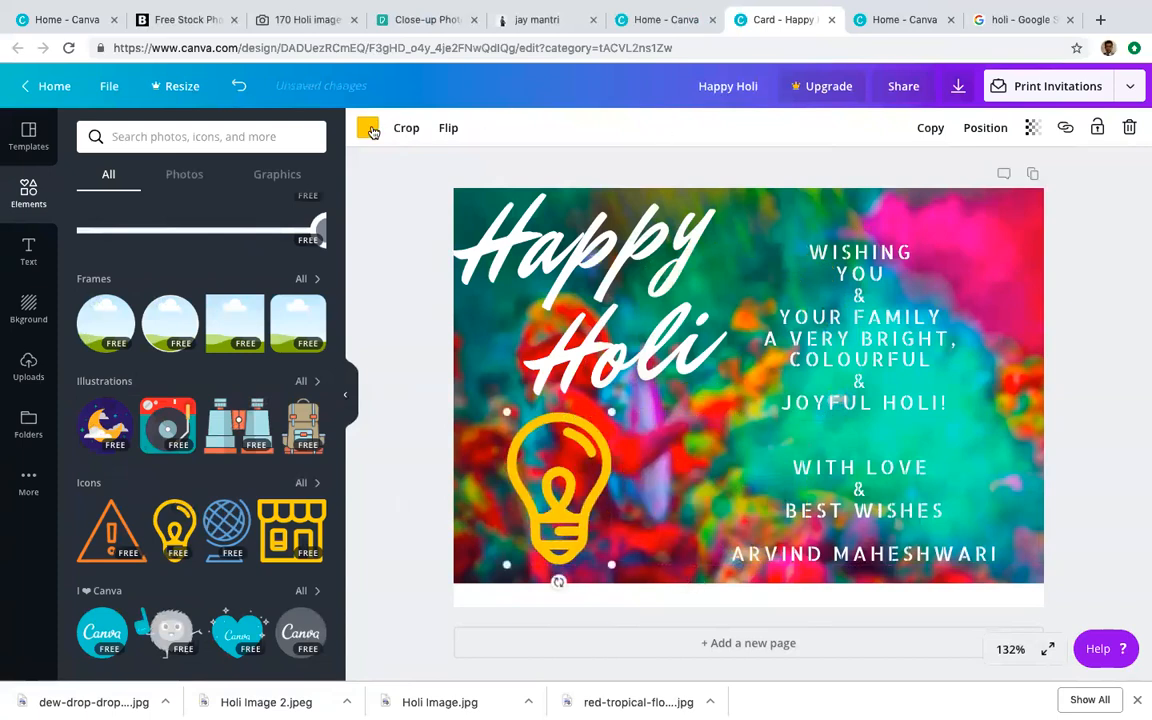
Step: Recolour the bulb icon white and shift it slightly right
{"action": "left_click", "coordinate": [368, 128]}
{"action": "left_click", "coordinate": [93, 289]}
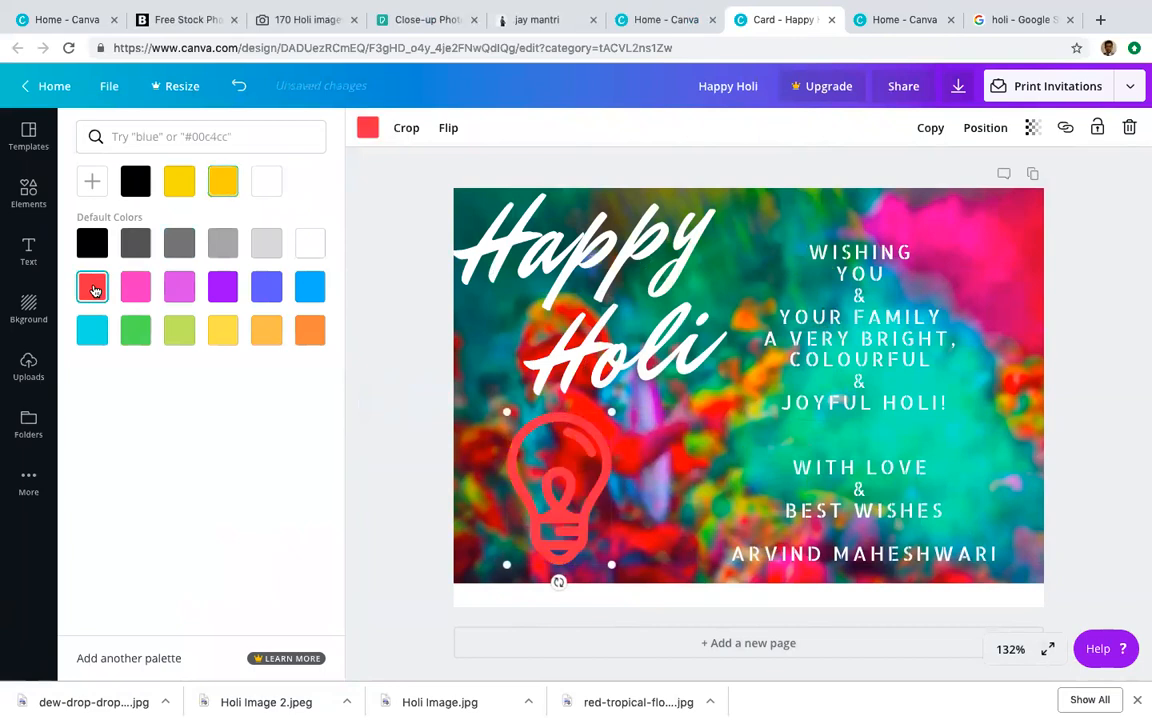
{"action": "left_click", "coordinate": [310, 243]}
{"action": "left_click", "coordinate": [310, 288]}
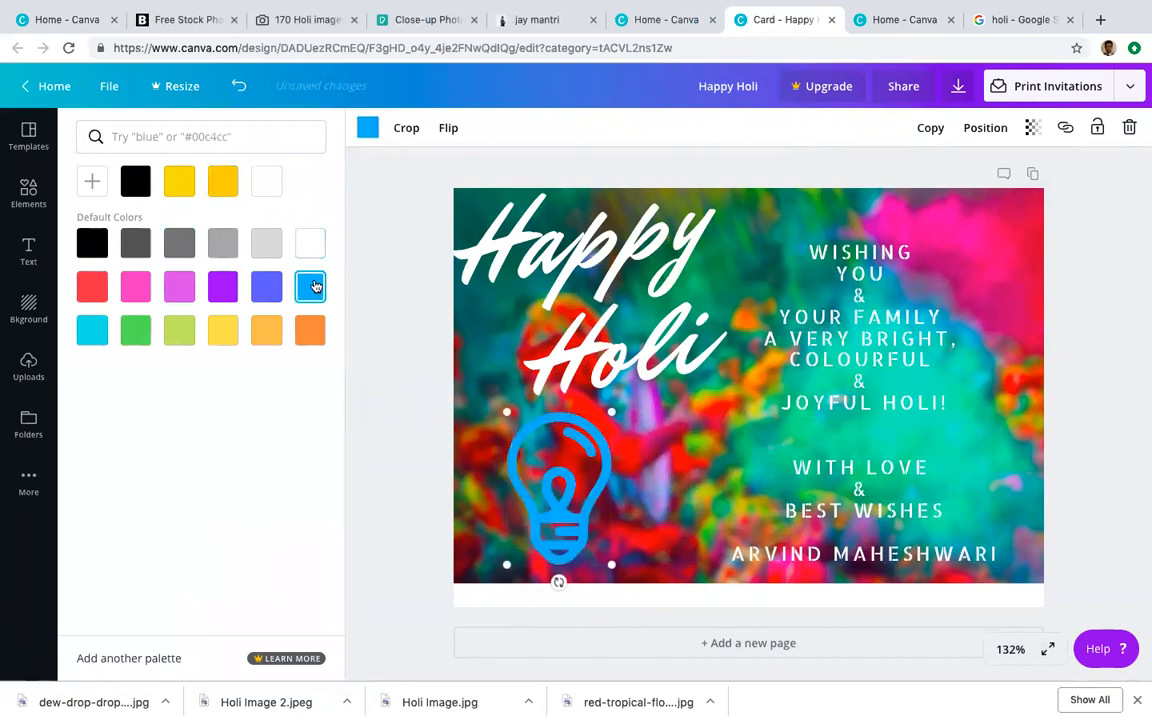
{"action": "left_click", "coordinate": [310, 243]}
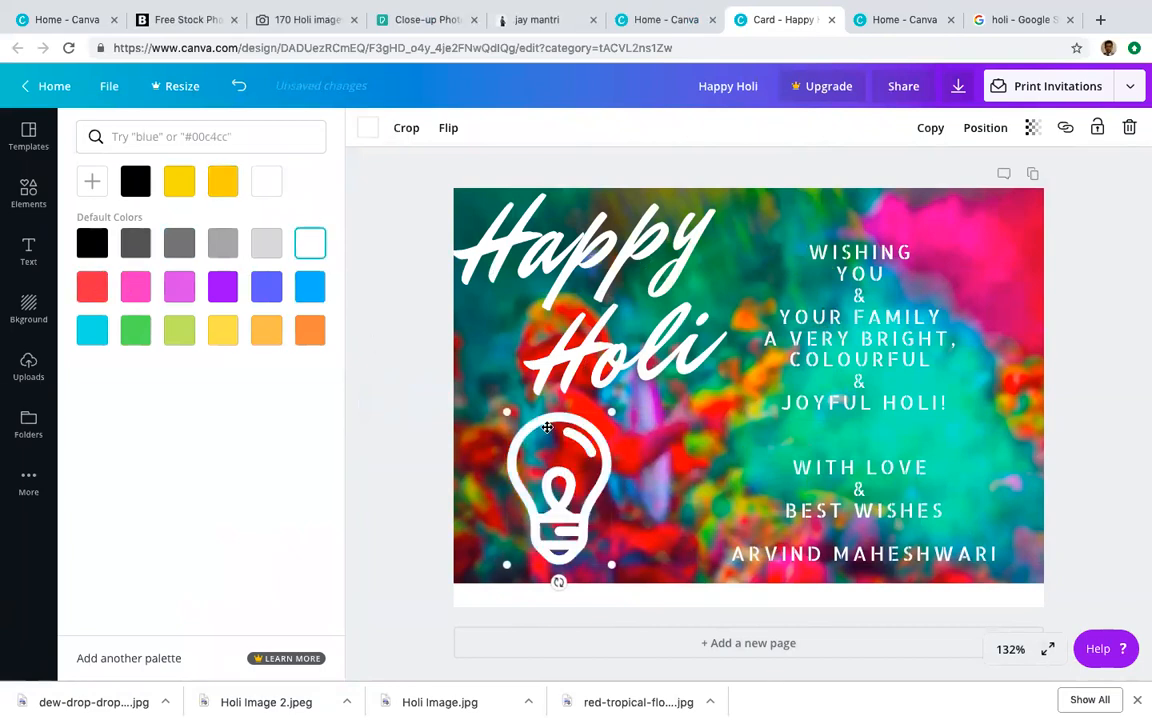
{"action": "left_click_drag", "start_coordinate": [547, 427], "coordinate": [566, 427]}
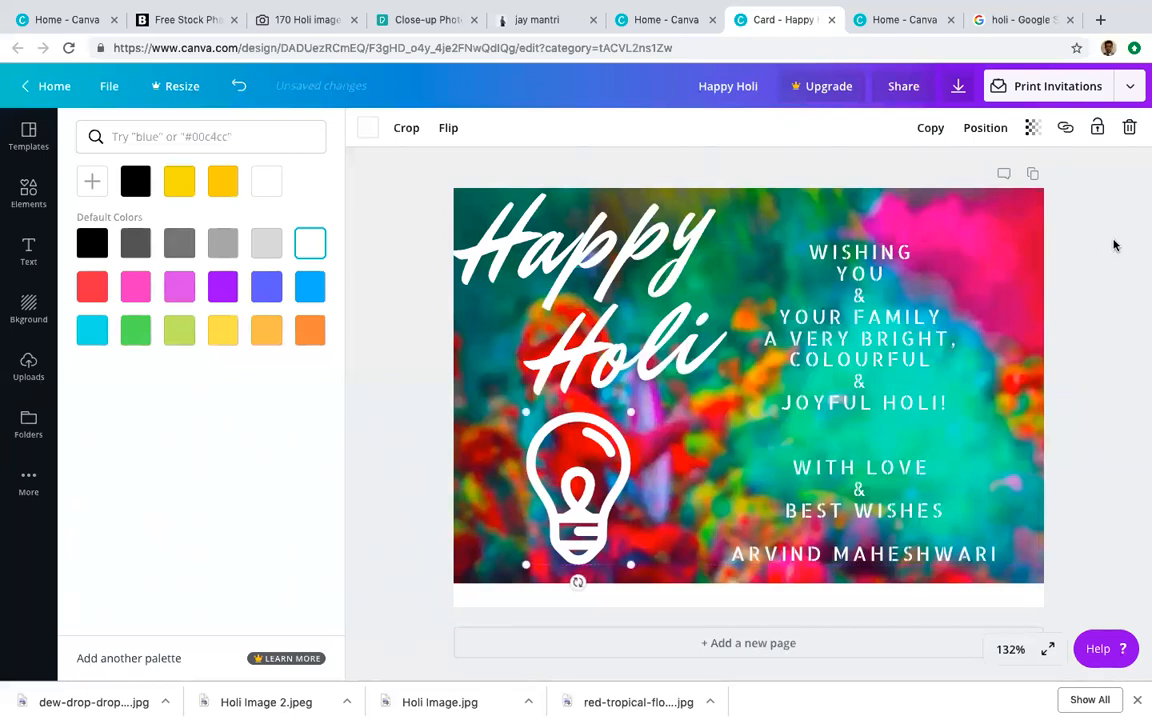
{"action": "left_click", "coordinate": [1113, 245]}
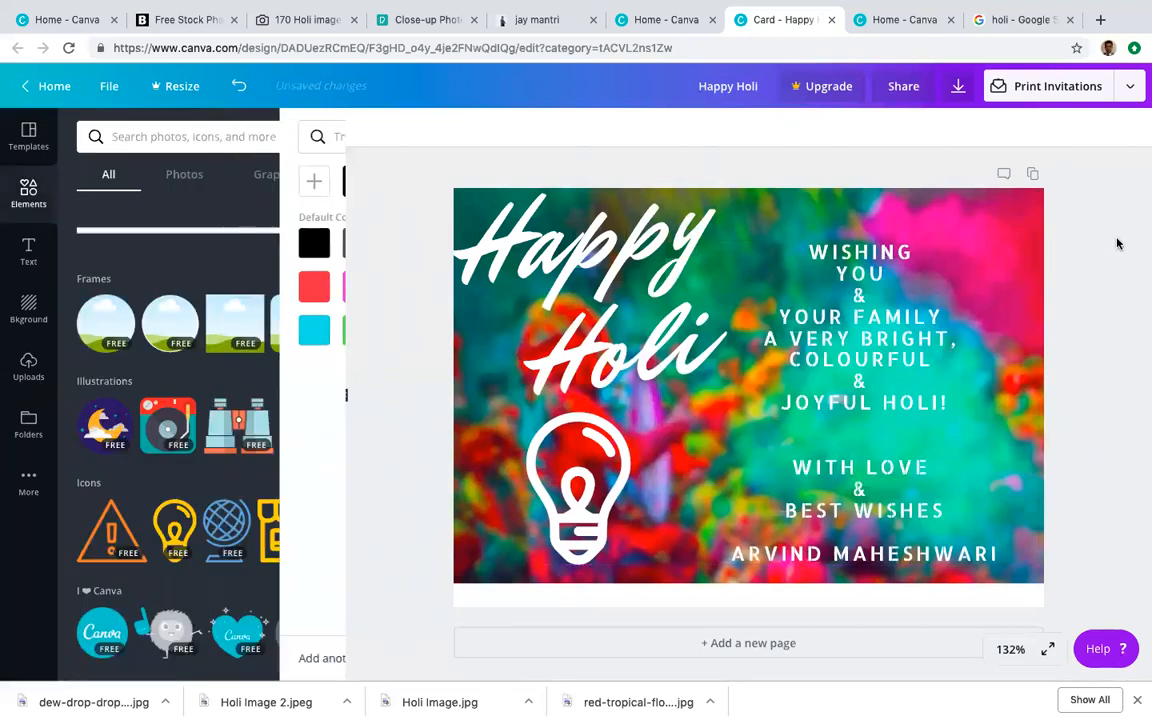
Step: Shrink the Happy Holi headline, shift it slightly left, and nudge the bulb icon down
{"action": "left_click", "coordinate": [576, 283]}
{"action": "left_click_drag", "start_coordinate": [427, 188], "coordinate": [477, 216]}
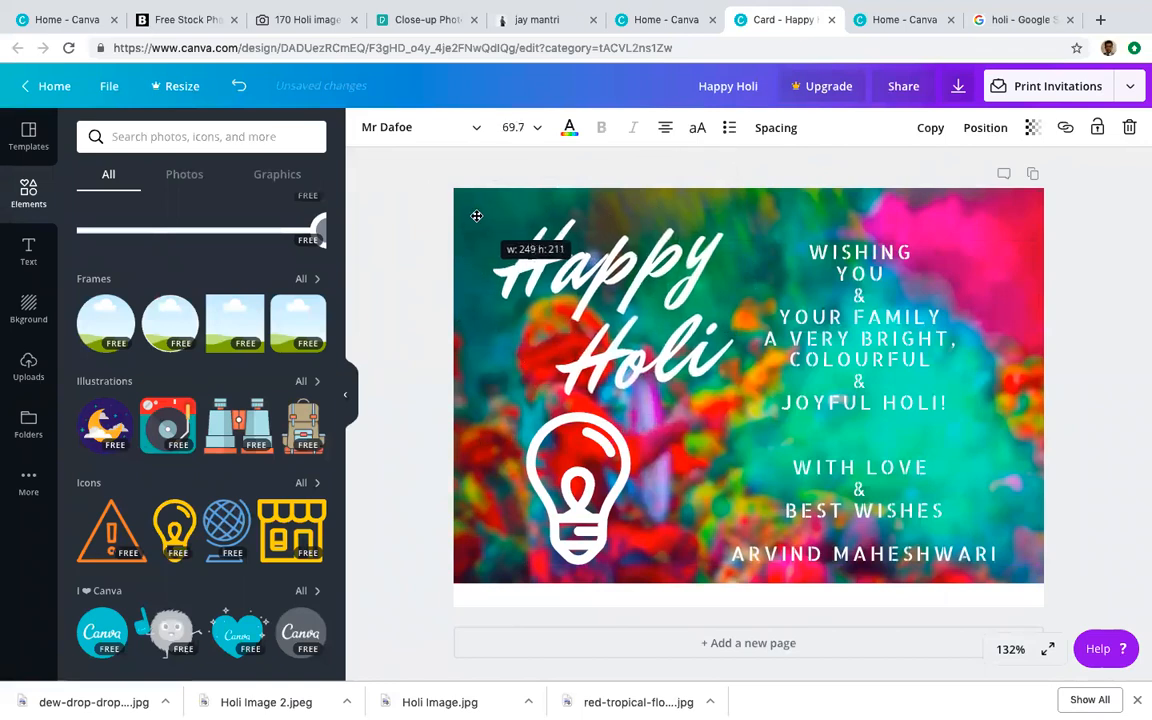
{"action": "left_click_drag", "start_coordinate": [606, 193], "coordinate": [584, 197]}
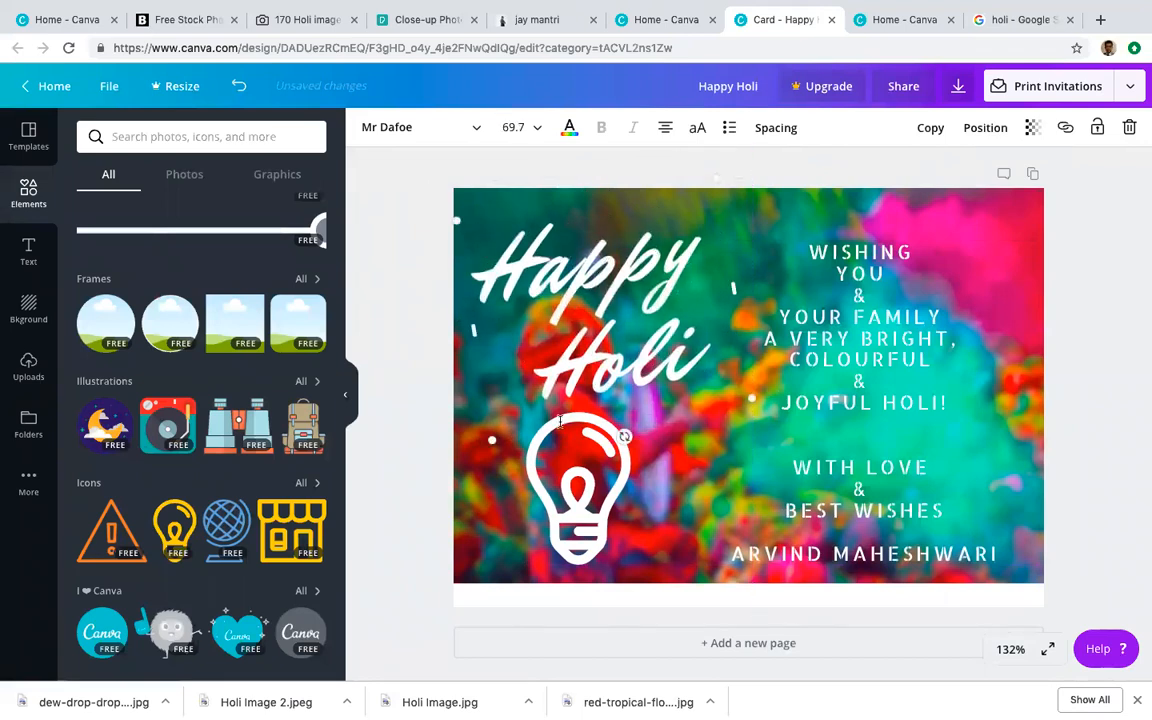
{"action": "left_click", "coordinate": [540, 497]}
{"action": "left_click_drag", "start_coordinate": [540, 497], "coordinate": [543, 500]}
{"action": "left_click", "coordinate": [568, 311]}
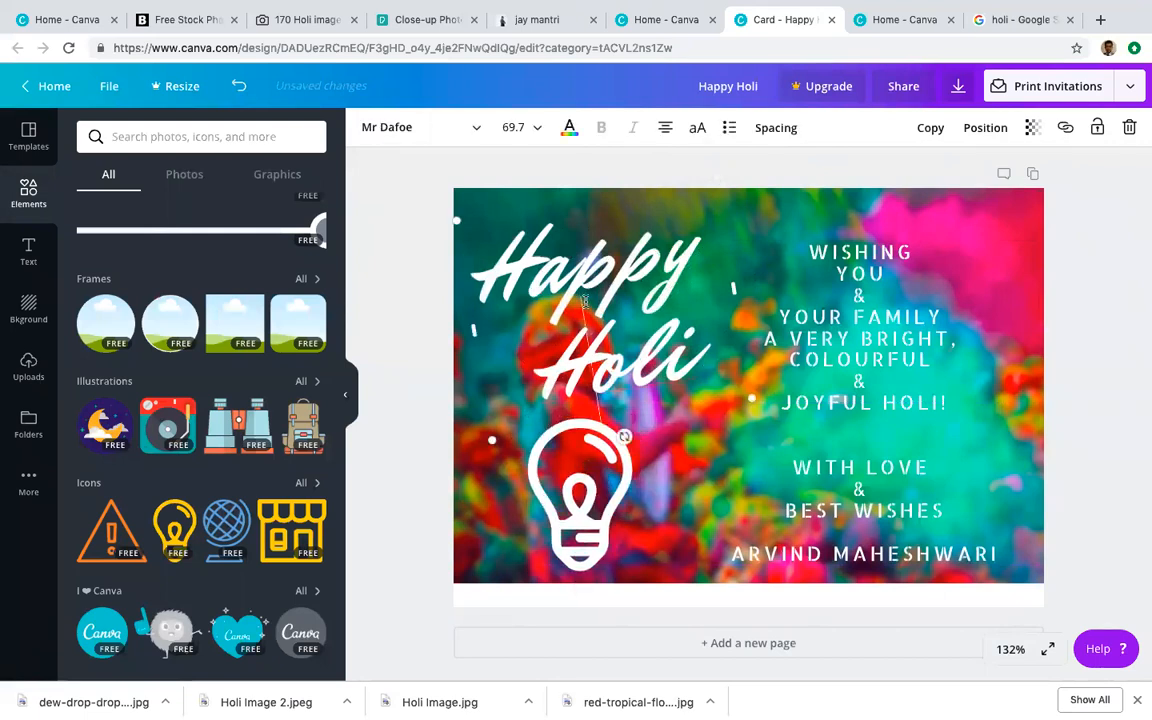
{"action": "left_click", "coordinate": [1072, 299]}
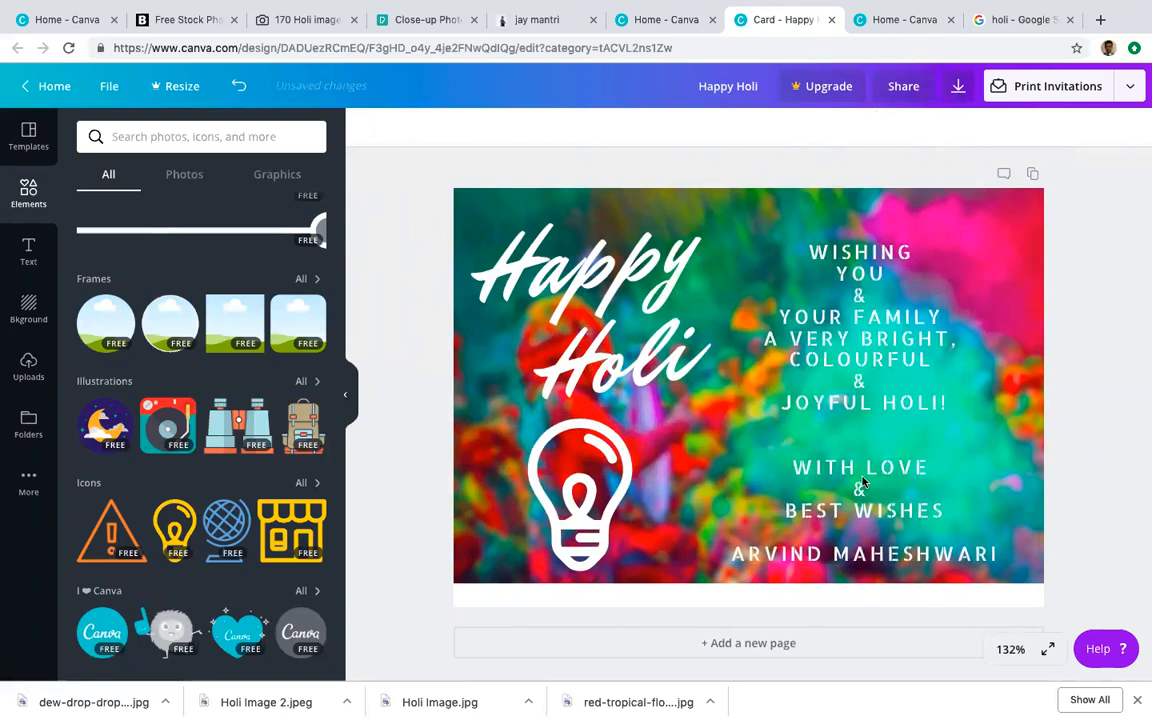
Step: Download the card with the file type changed from PNG to JPG
{"action": "left_click", "coordinate": [958, 88]}
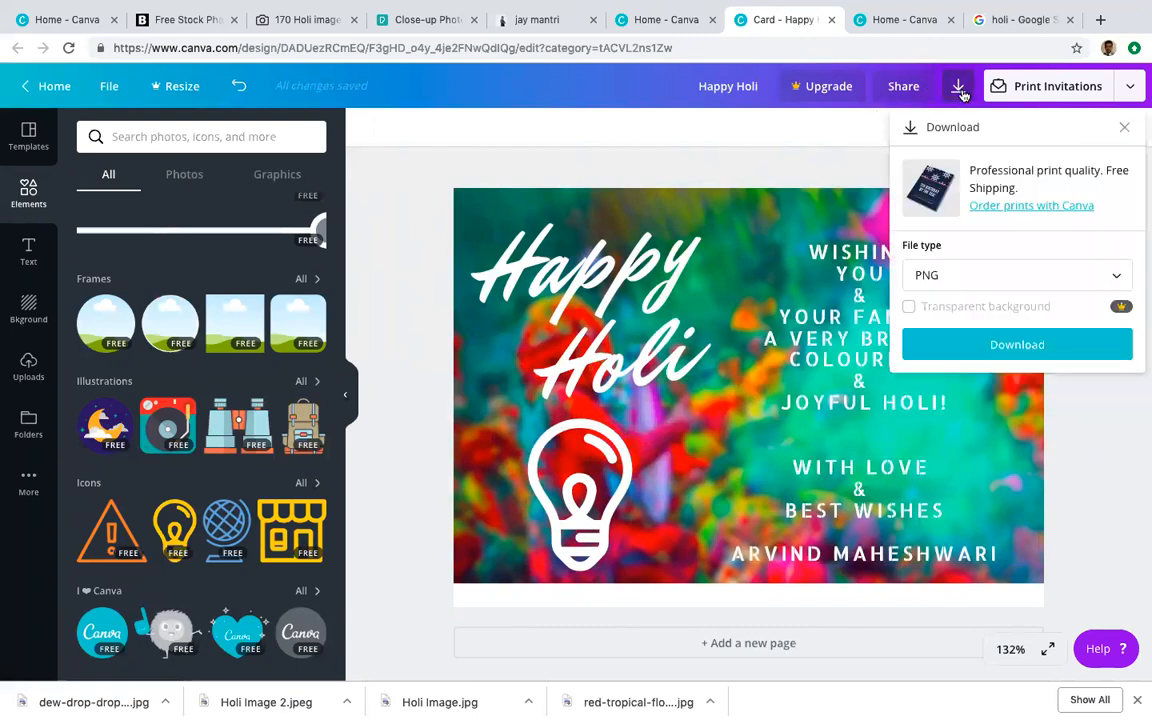
{"action": "left_click", "coordinate": [1102, 281]}
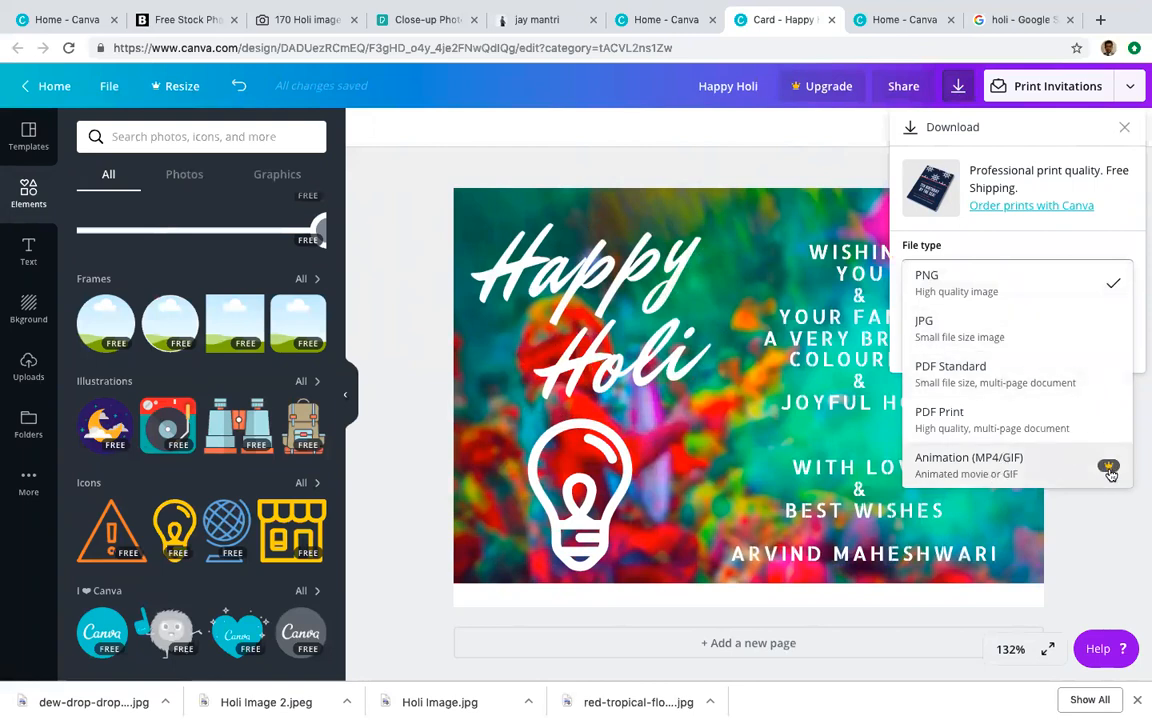
{"action": "left_click", "coordinate": [1078, 343]}
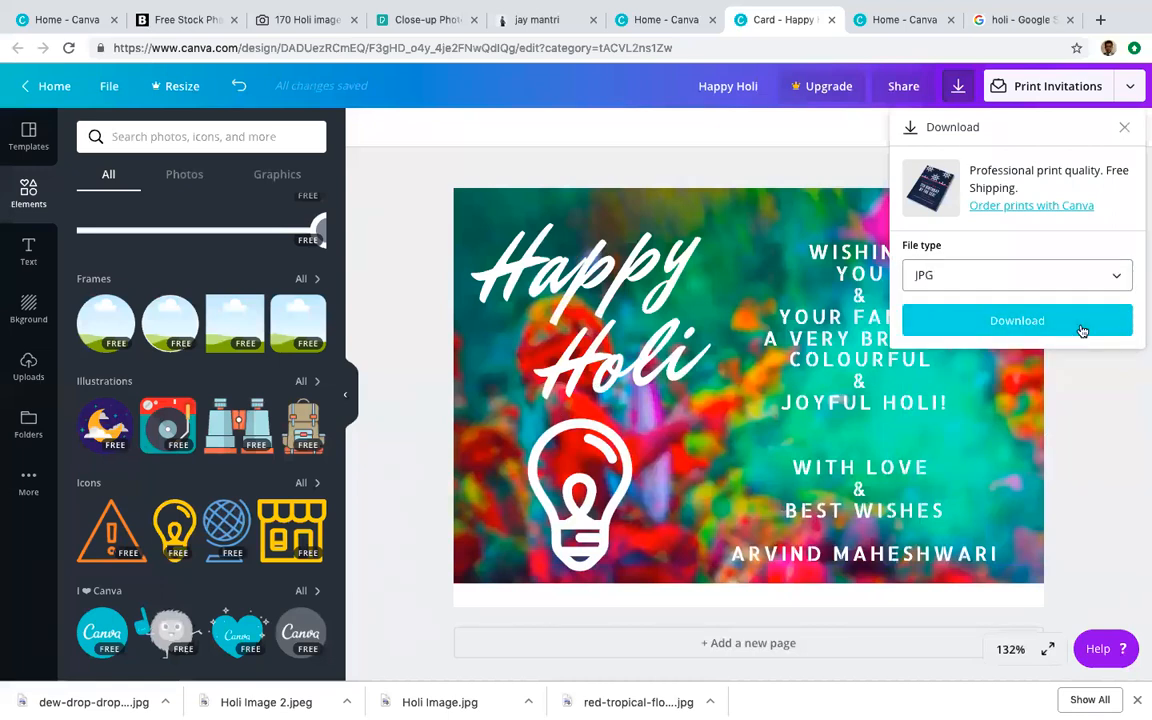
{"action": "left_click", "coordinate": [1081, 329]}
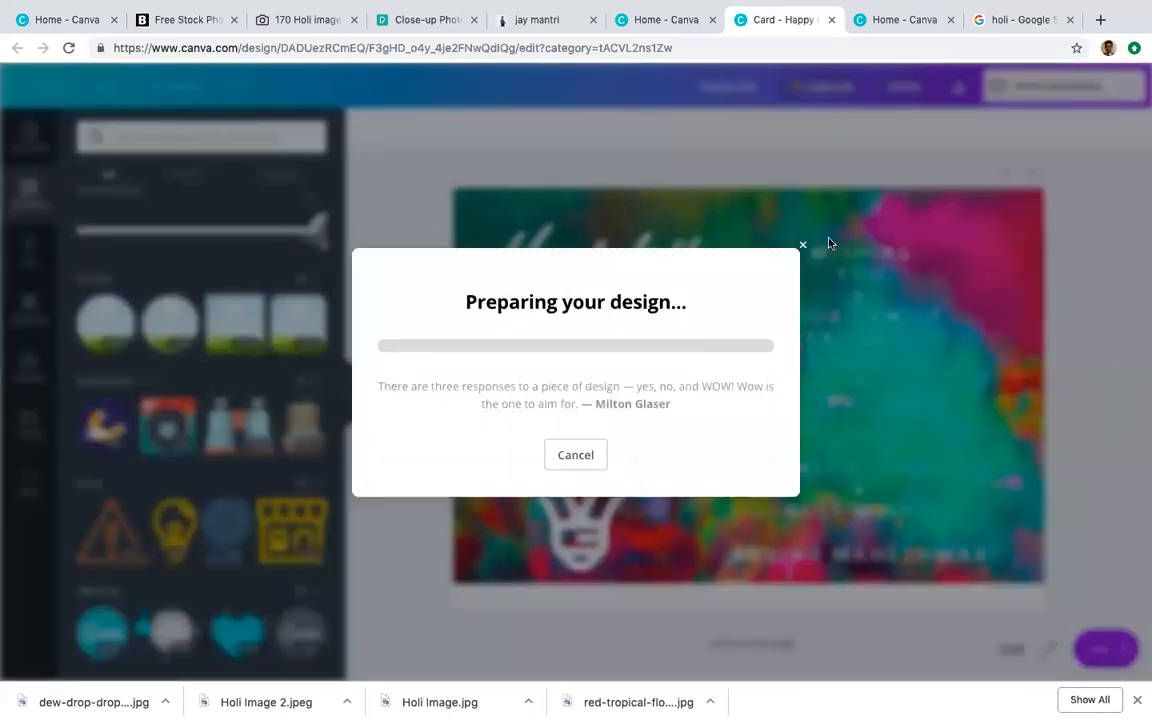
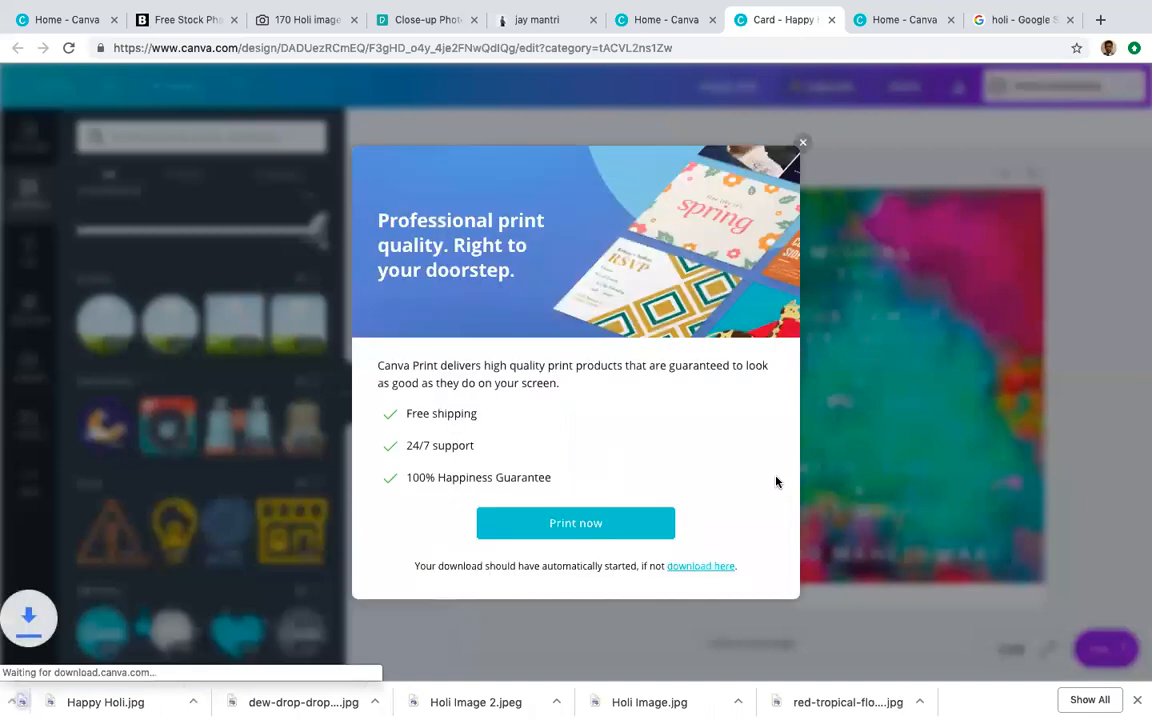
Step: Open the downloaded Happy Holi.pdf from Chrome's downloads bar
{"action": "left_click", "coordinate": [108, 702]}
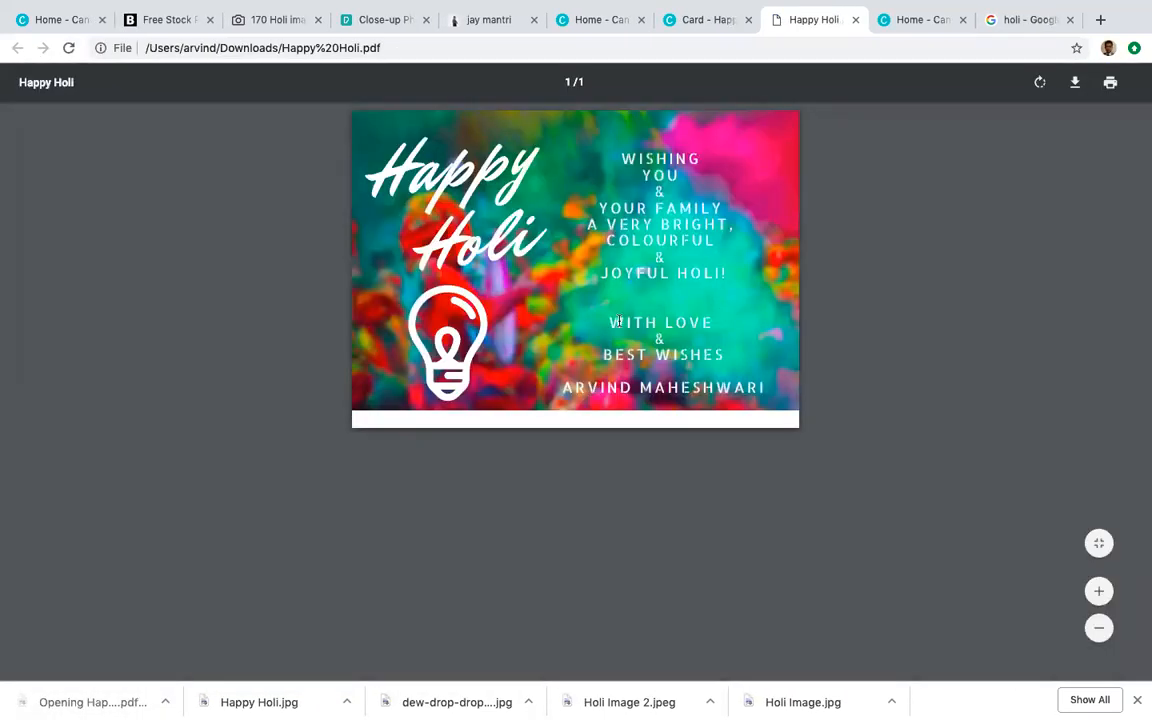
Step: Close the extra Canva home tab and return to the Happy Holi card editor without the print offer
{"action": "left_click", "coordinate": [917, 24]}
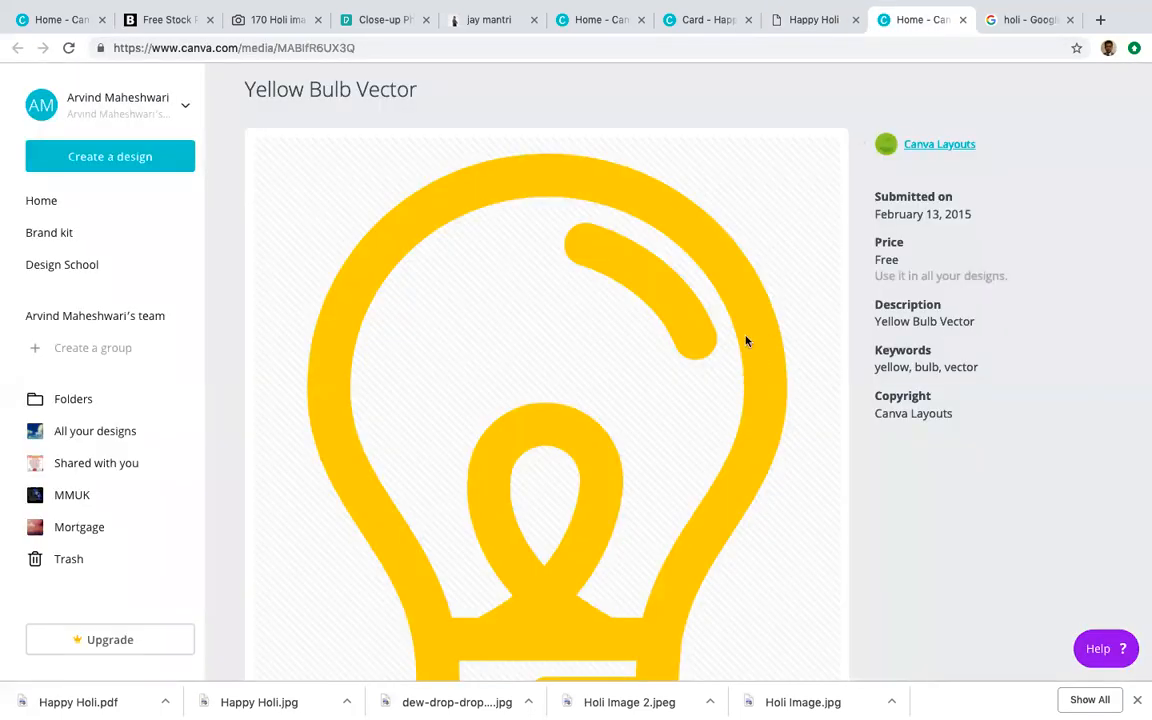
{"action": "left_click", "coordinate": [962, 19]}
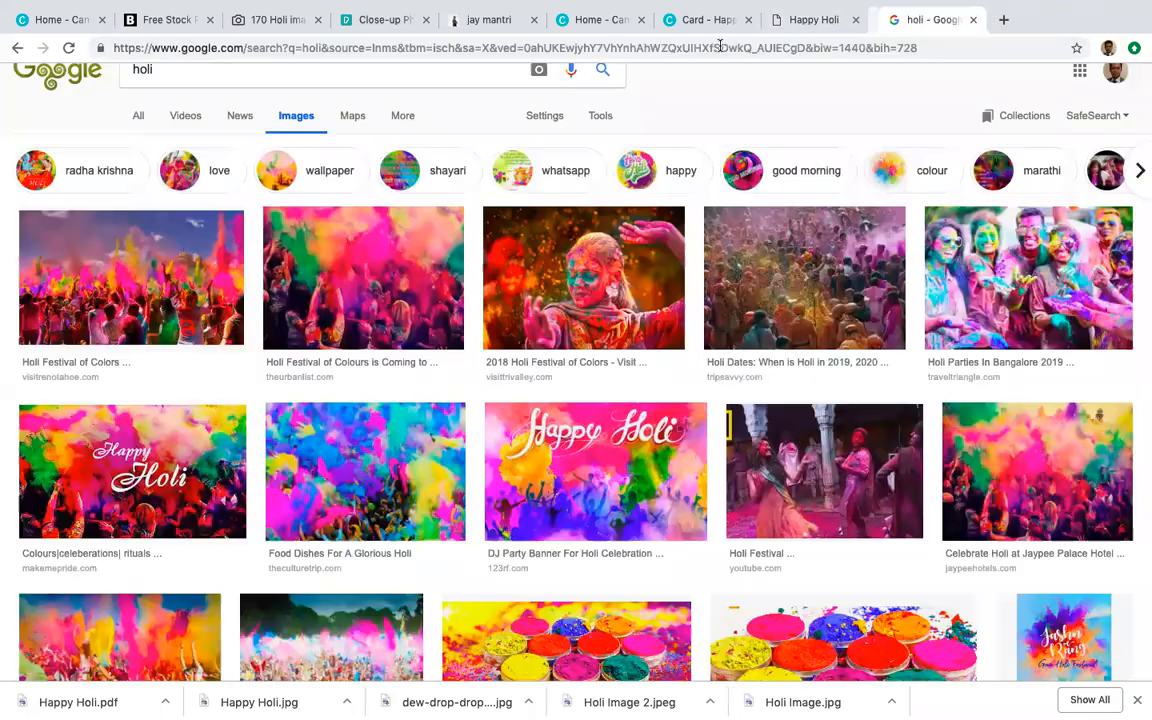
{"action": "left_click", "coordinate": [704, 21]}
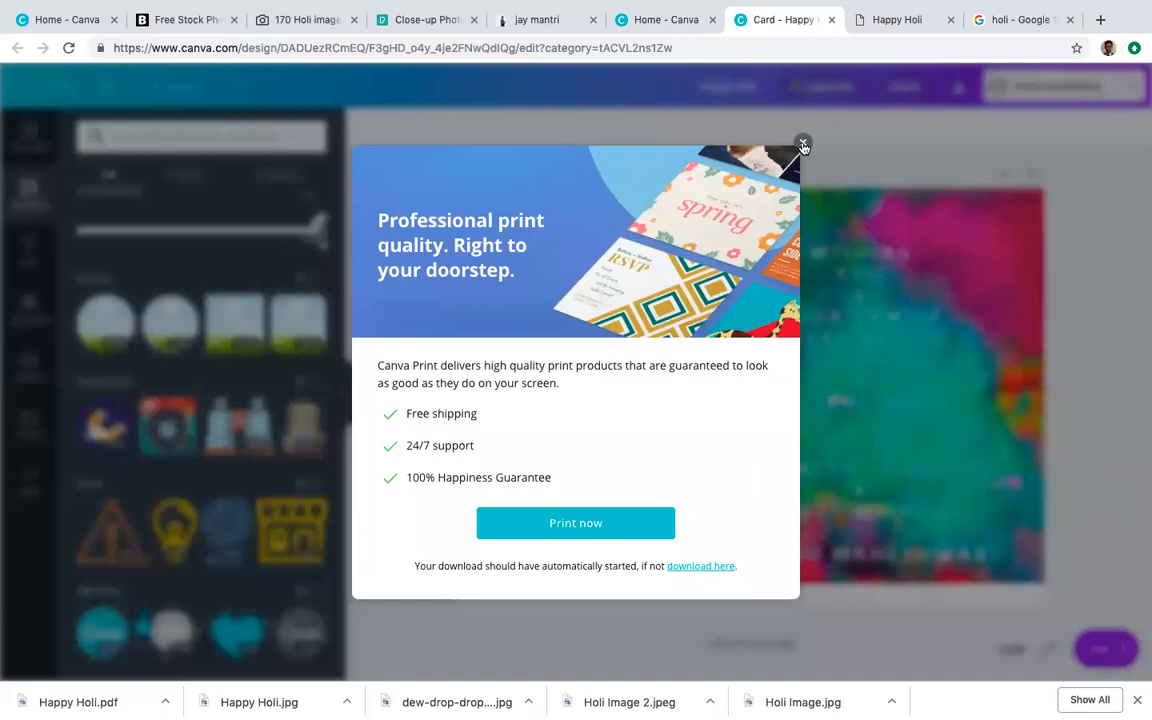
{"action": "left_click", "coordinate": [802, 142]}
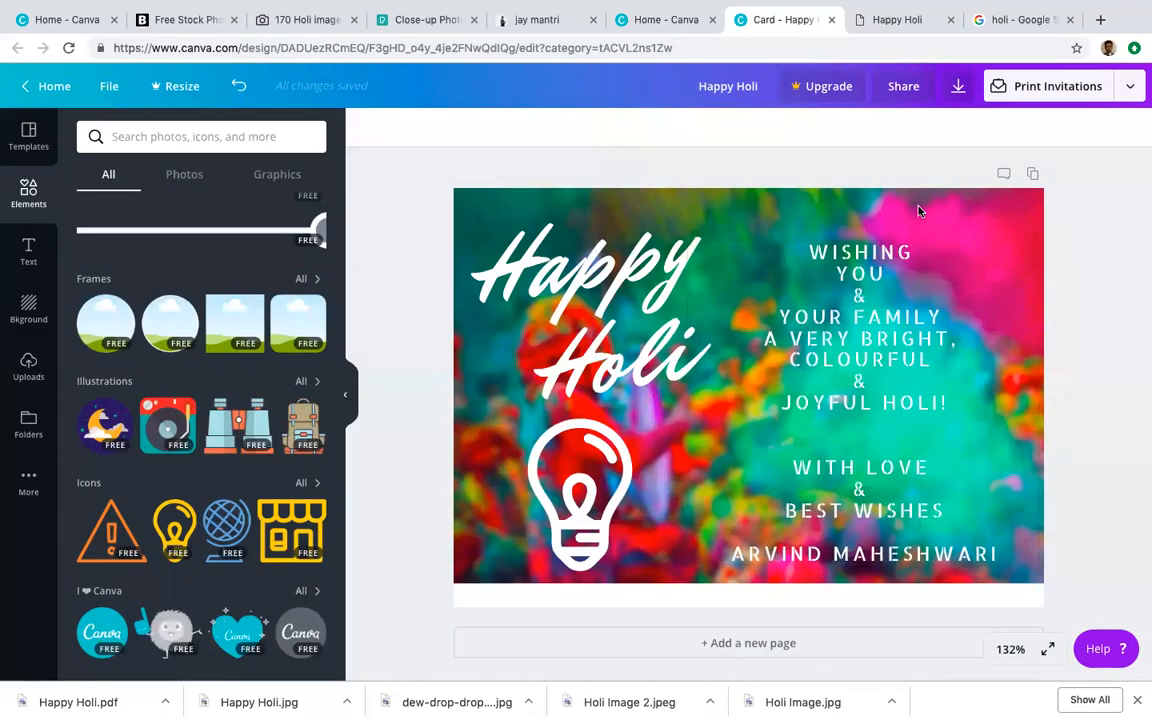
Step: Stretch the background photo to the card's bottom edge, then download and open it as a PDF Standard
{"action": "left_click", "coordinate": [962, 213]}
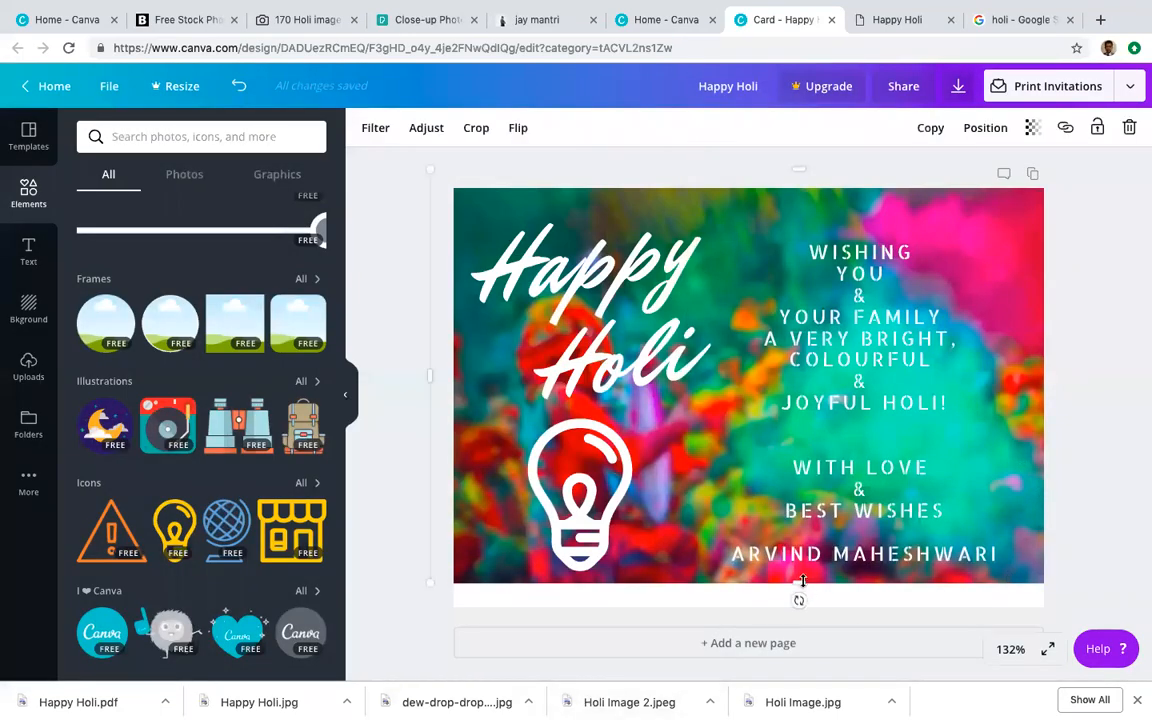
{"action": "left_click_drag", "start_coordinate": [800, 590], "coordinate": [811, 618]}
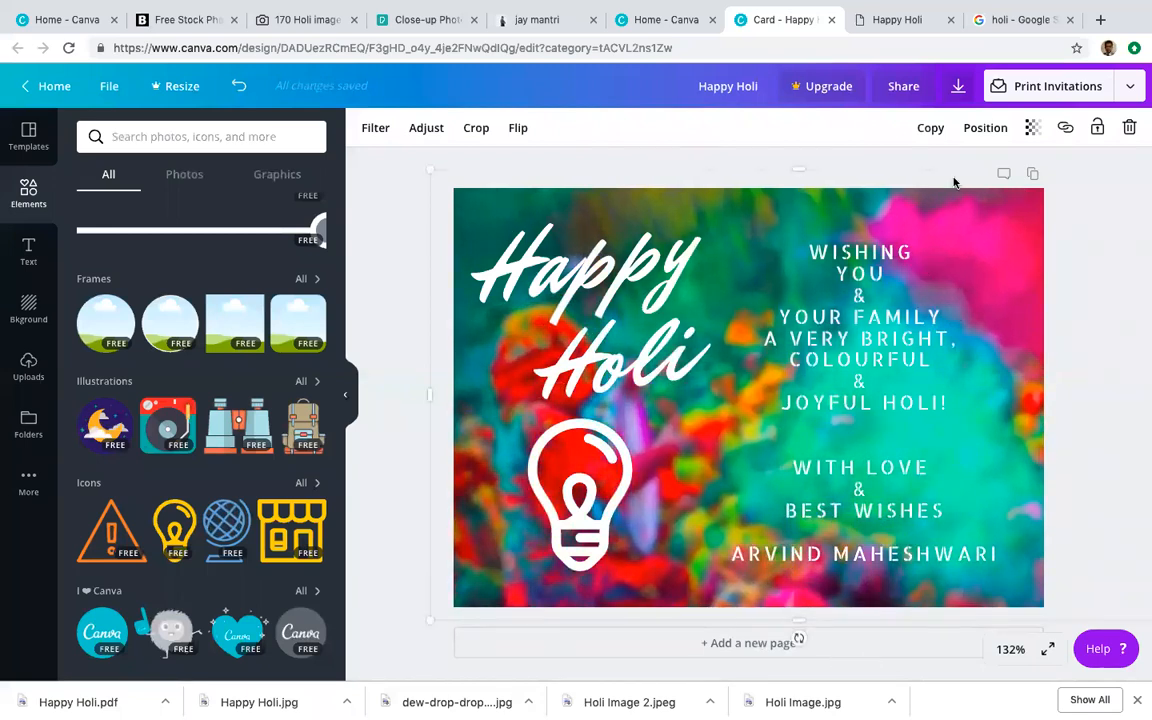
{"action": "left_click", "coordinate": [960, 87]}
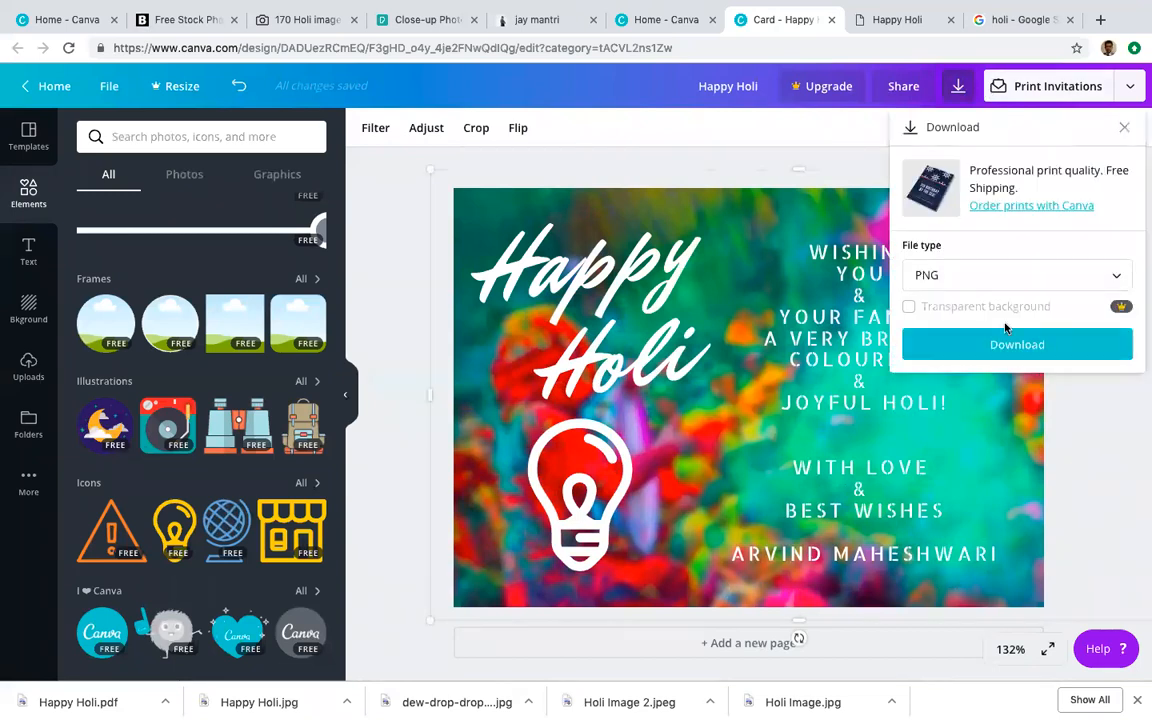
{"action": "left_click", "coordinate": [1011, 286]}
{"action": "left_click", "coordinate": [992, 368]}
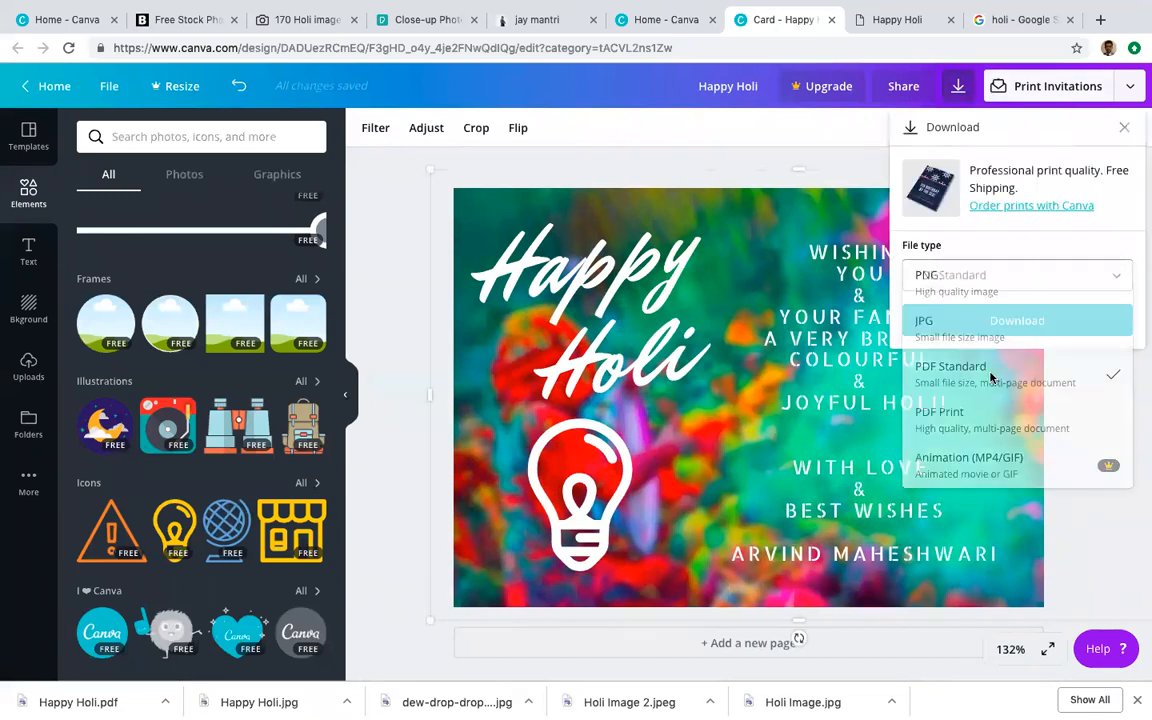
{"action": "left_click", "coordinate": [1016, 320]}
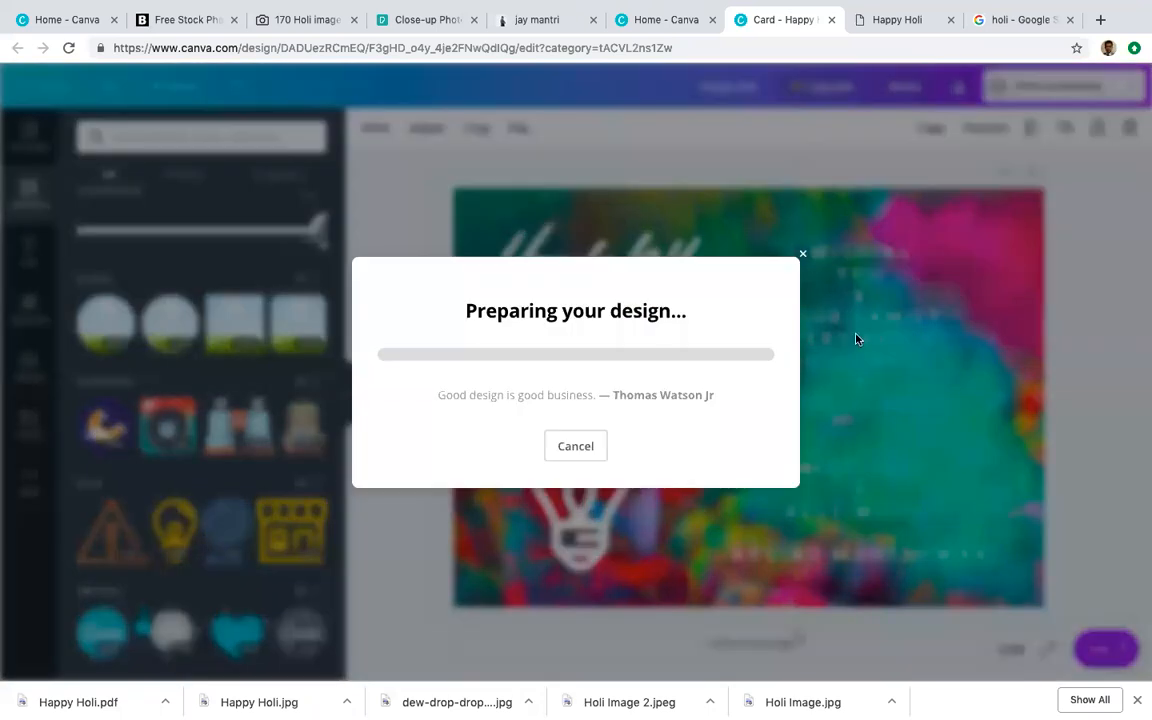
{"action": "left_click", "coordinate": [110, 697]}
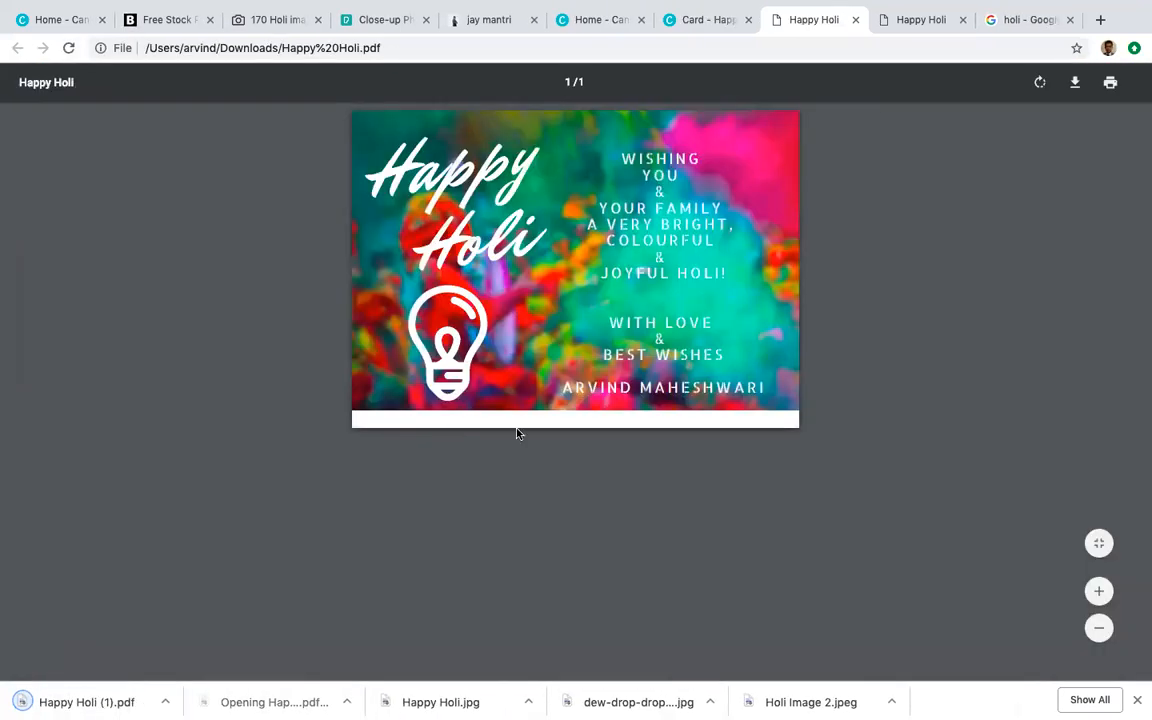
Step: Open Happy Holi (1).pdf, compare it with the first PDF, then switch to PowerPoint
{"action": "left_click", "coordinate": [85, 699]}
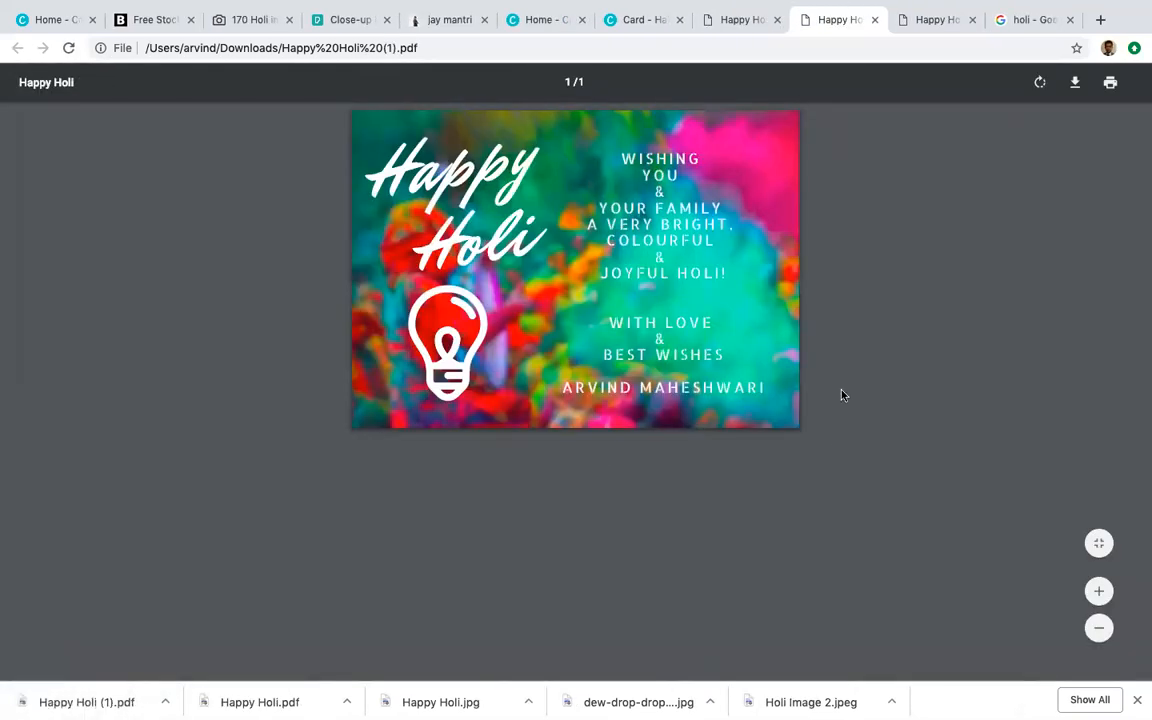
{"action": "left_click", "coordinate": [750, 20]}
{"action": "left_click", "coordinate": [832, 22]}
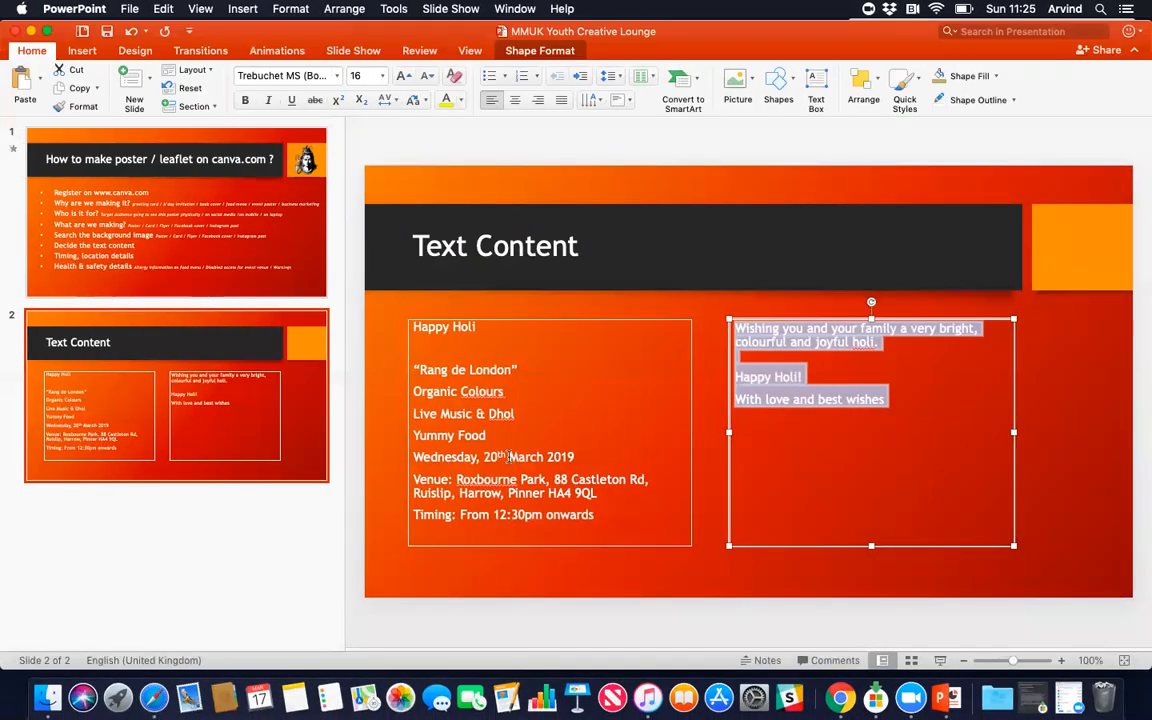
{"action": "left_click", "coordinate": [509, 456]}
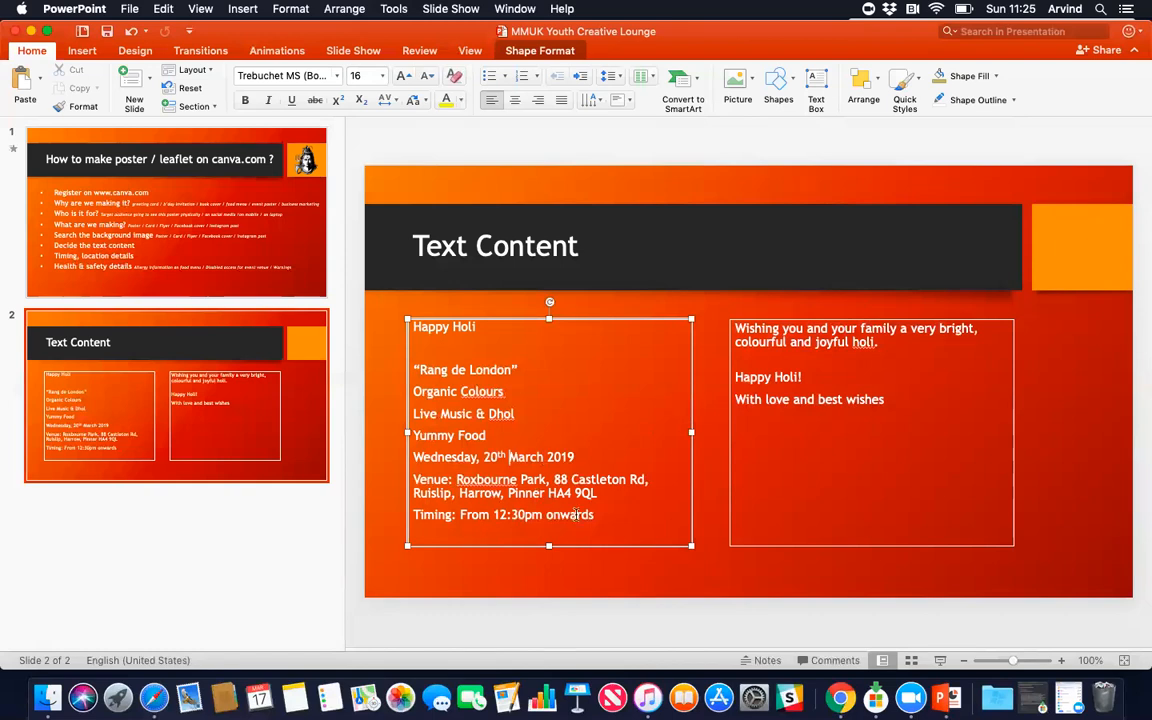
Step: Copy the event details, from Happy Holi to 'onwards', out of PowerPoint's left text box
{"action": "left_click_drag", "start_coordinate": [594, 519], "coordinate": [420, 323]}
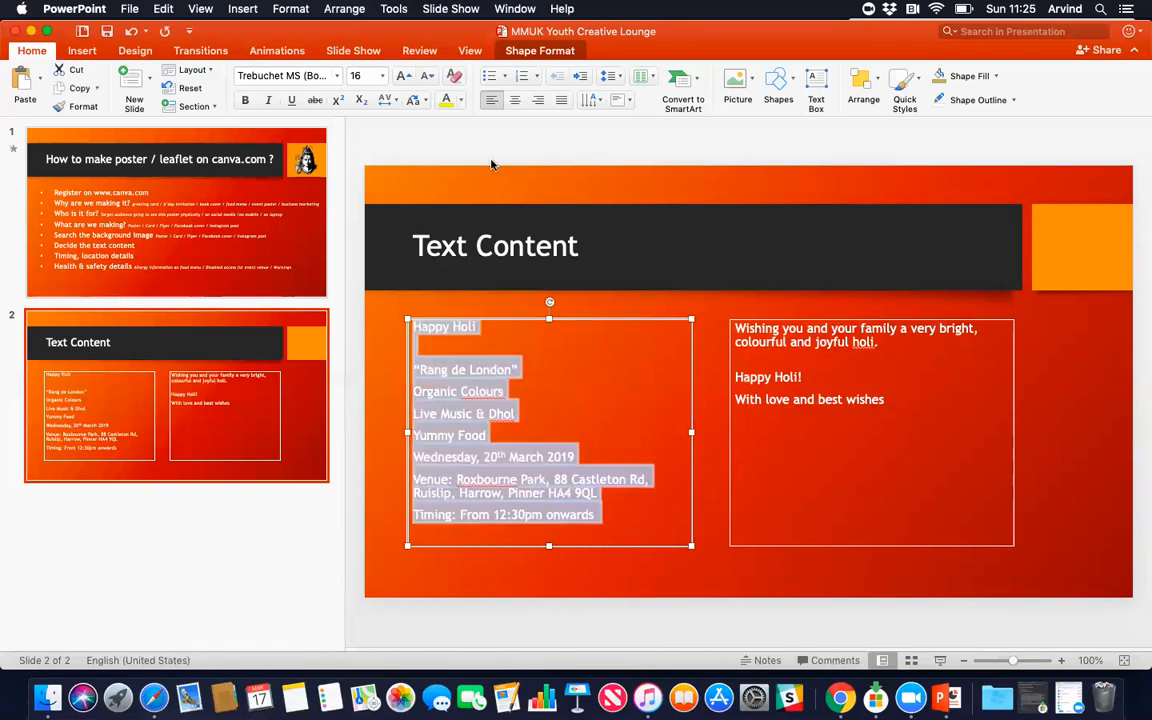
{"action": "left_click", "coordinate": [516, 413]}
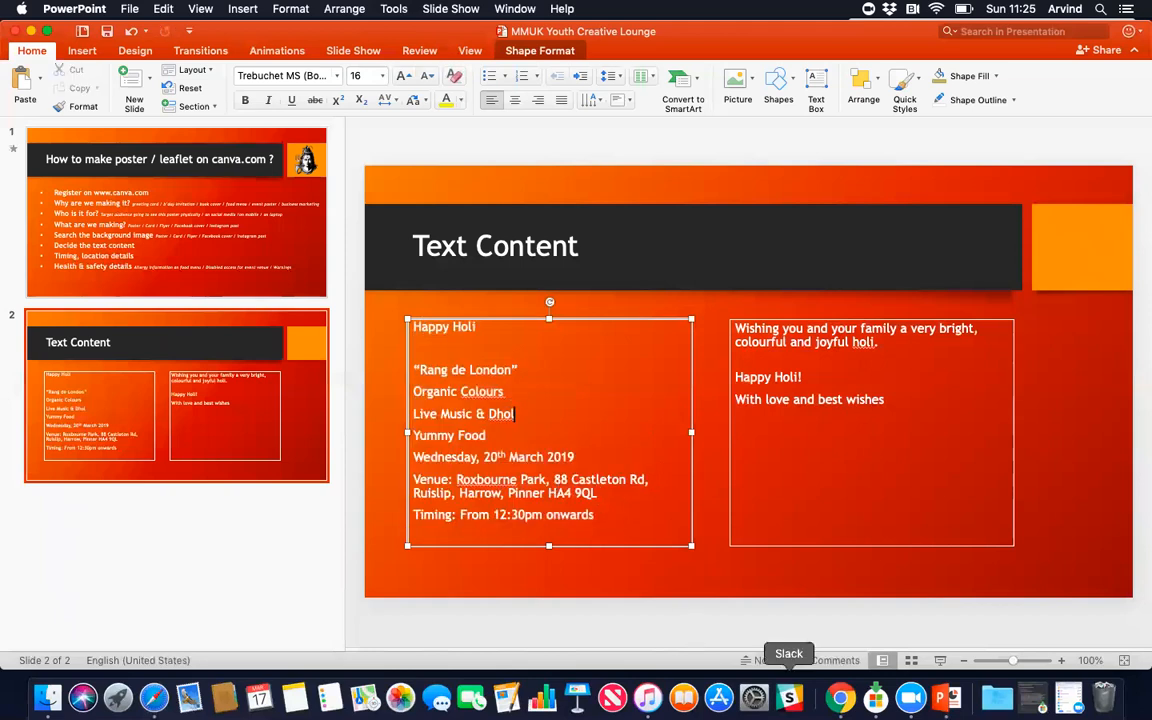
{"action": "left_click", "coordinate": [590, 514]}
{"action": "left_click_drag", "start_coordinate": [590, 514], "coordinate": [409, 326]}
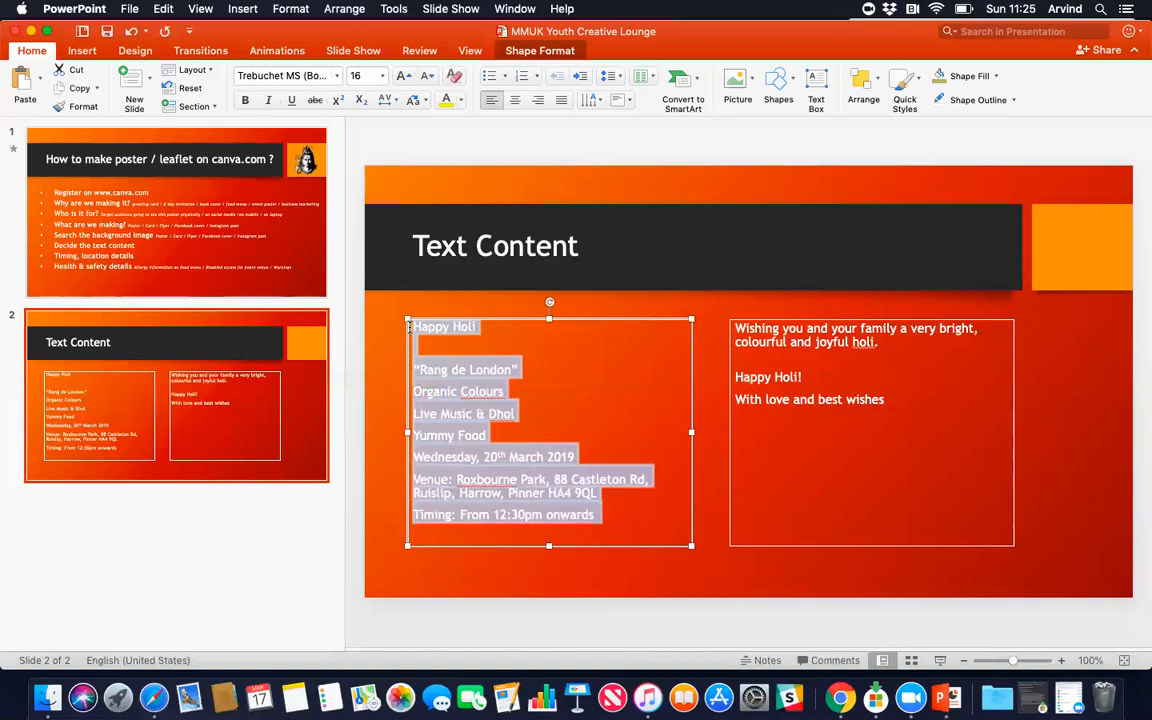
{"action": "left_click", "coordinate": [840, 697]}
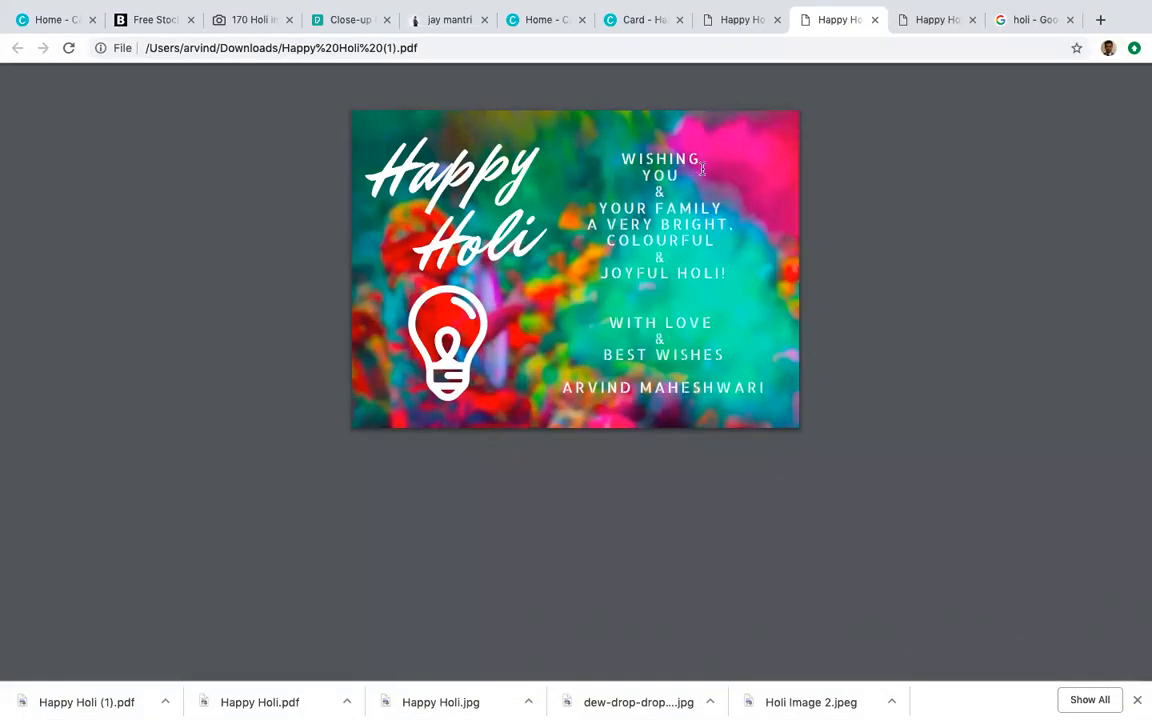
Step: Close the Happy Holi (1) PDF and select the greeting text on the Canva card
{"action": "left_click", "coordinate": [875, 21]}
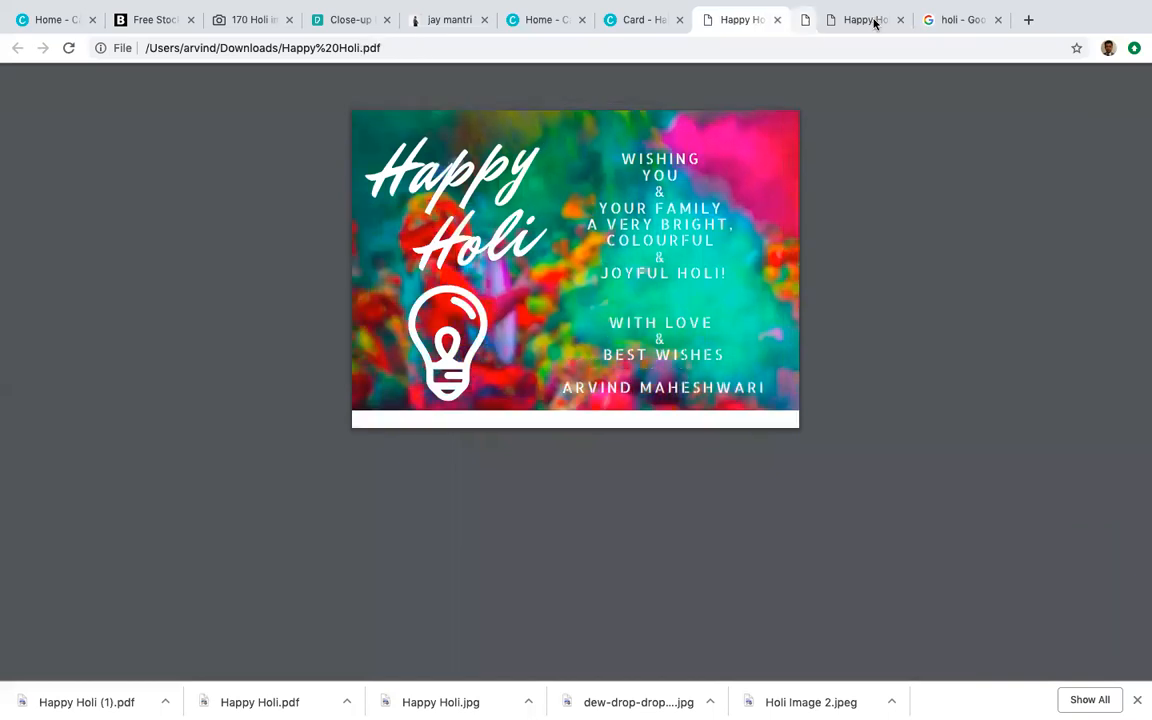
{"action": "left_click", "coordinate": [722, 31]}
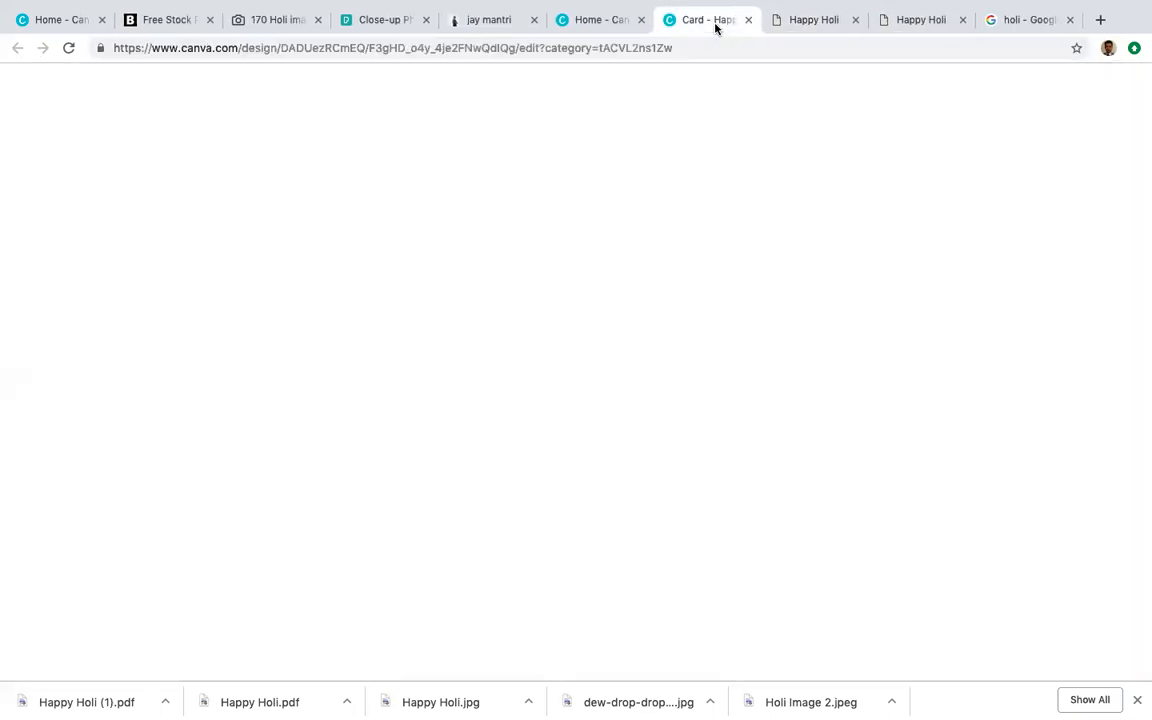
{"action": "left_click", "coordinate": [798, 147]}
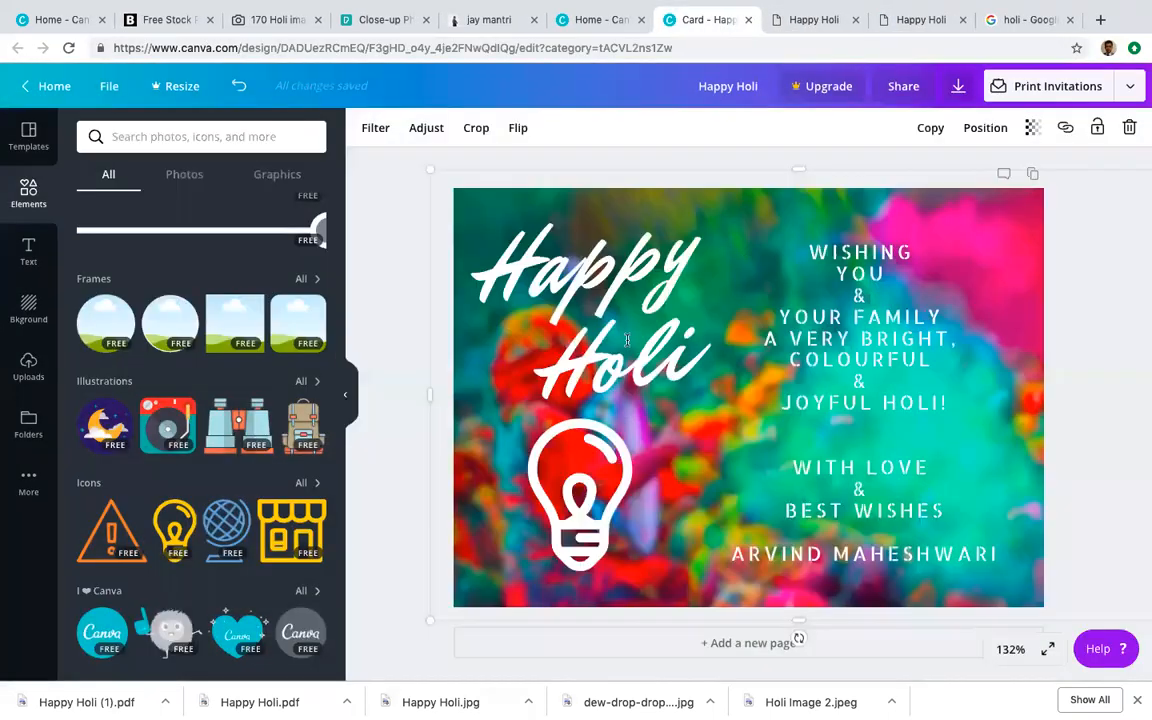
{"action": "left_click", "coordinate": [625, 334]}
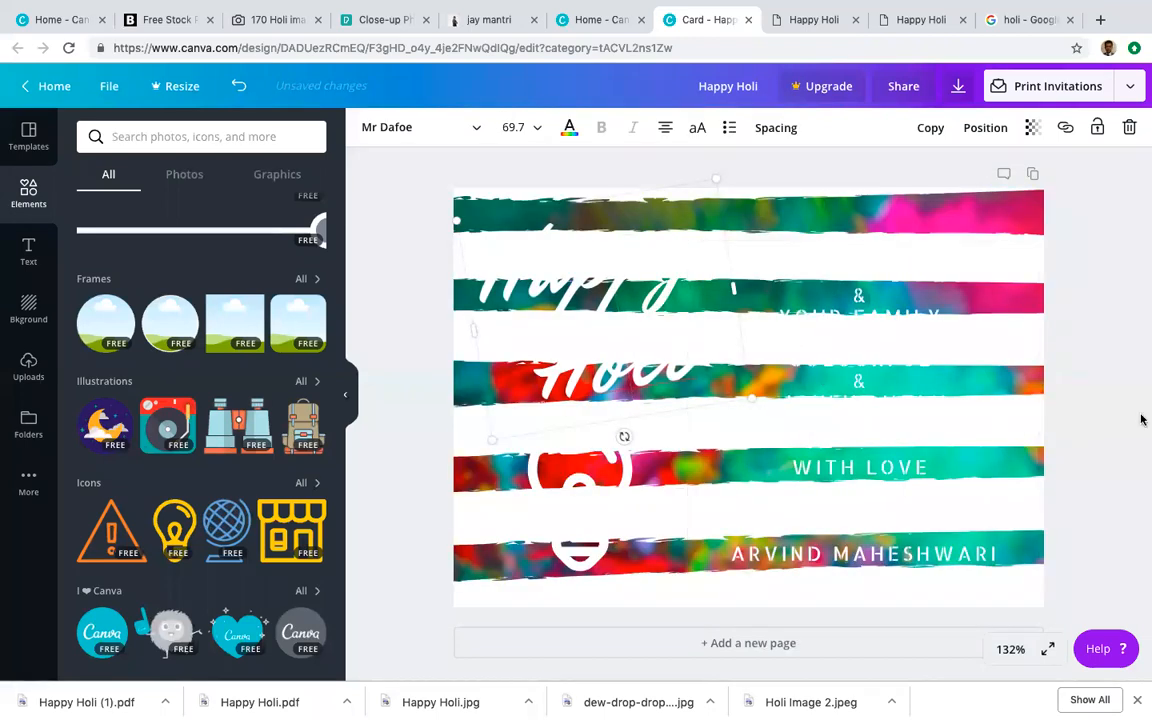
{"action": "left_click", "coordinate": [1104, 497]}
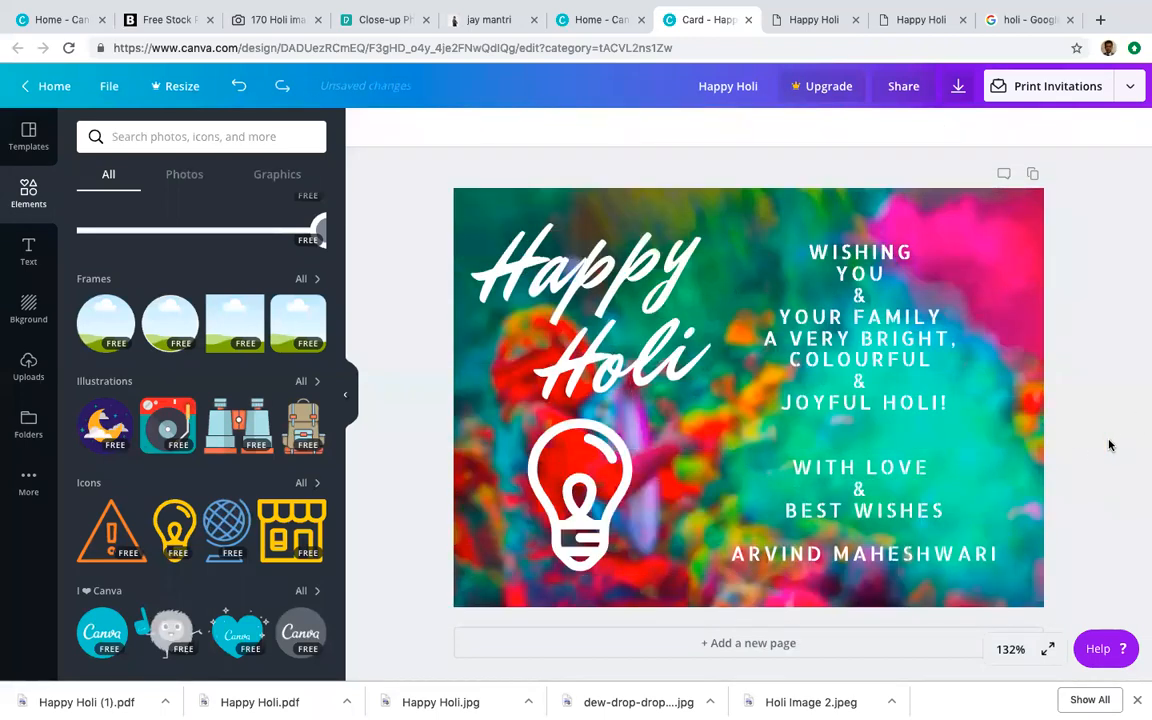
{"action": "left_click", "coordinate": [856, 347]}
Step: Paste the event details over the greeting, drop the HAPPY HOLI and RANG DE LONDON lines, and bullet them
{"action": "left_click_drag", "start_coordinate": [795, 242], "coordinate": [1004, 566]}
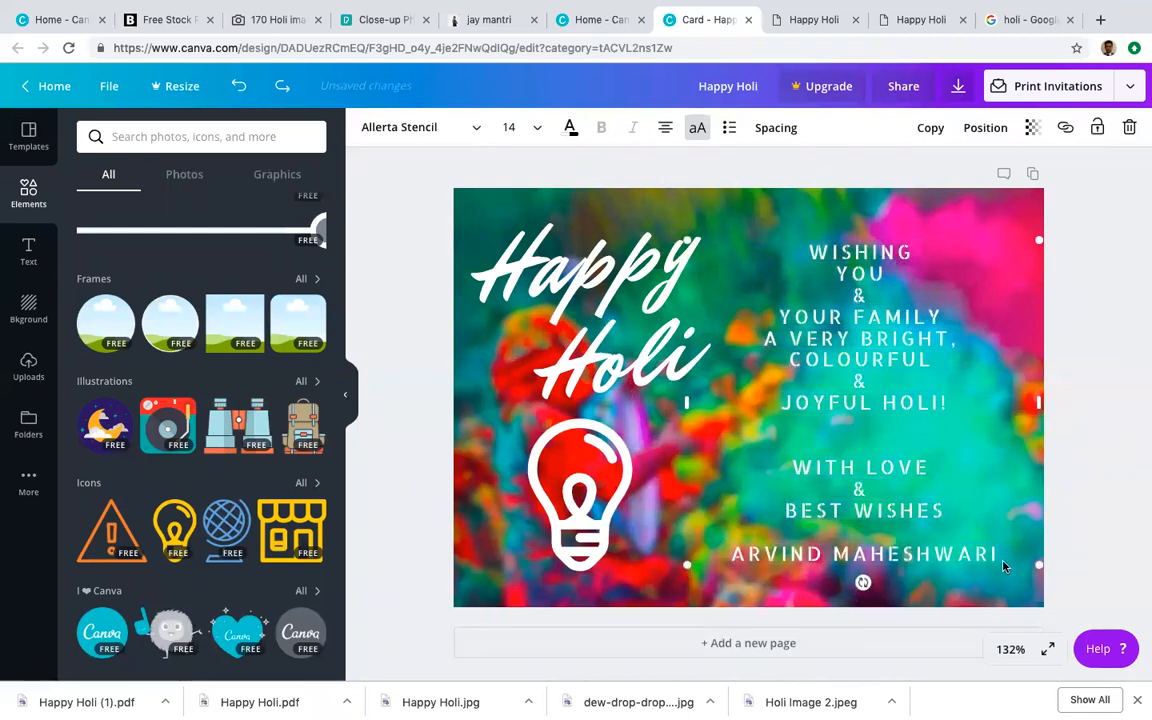
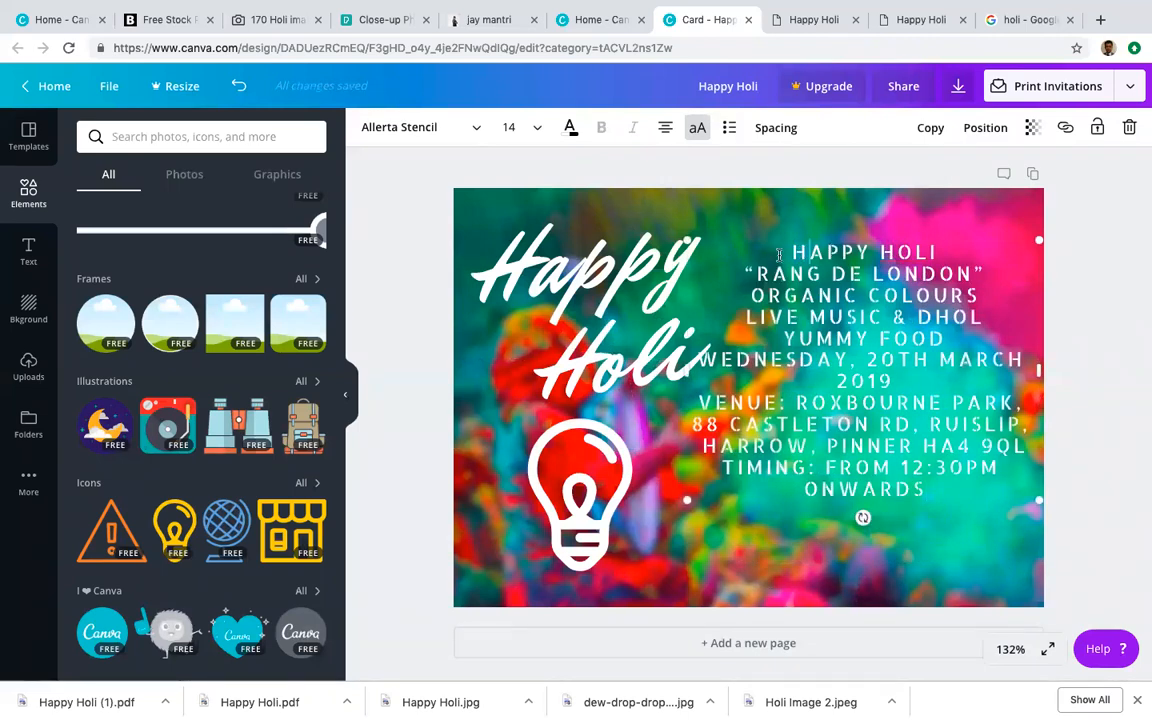
{"action": "left_click_drag", "start_coordinate": [779, 255], "coordinate": [934, 255]}
{"action": "key", "text": "BackSpace"}
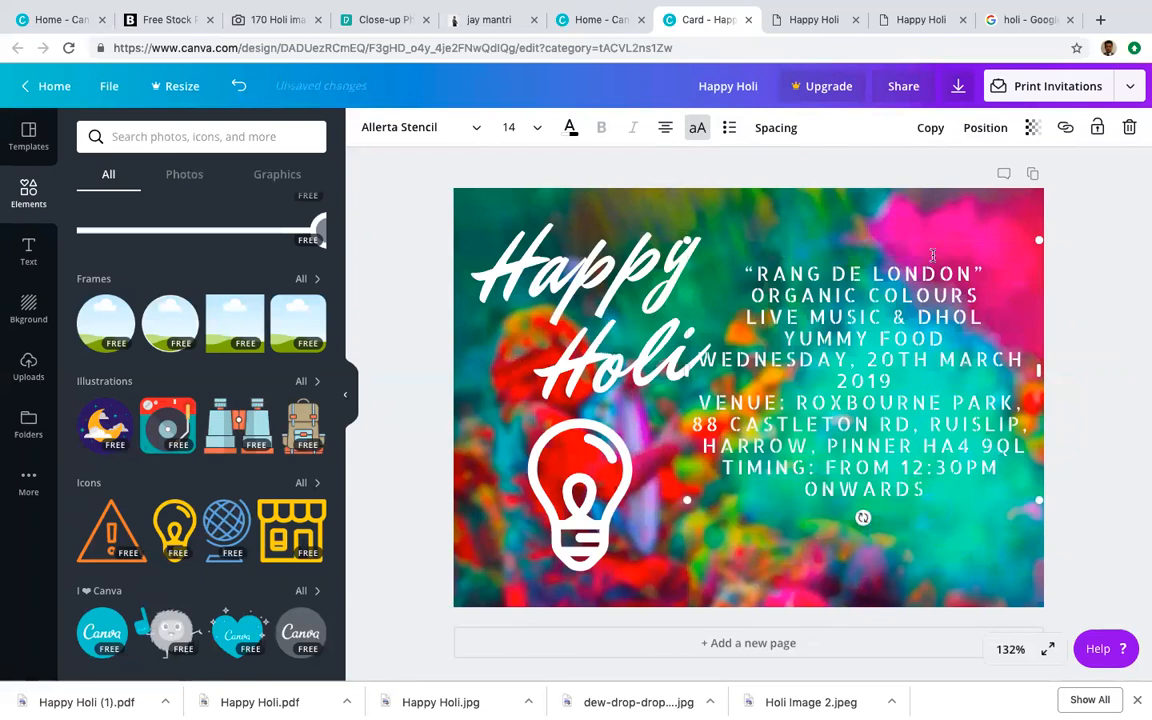
{"action": "left_click_drag", "start_coordinate": [987, 274], "coordinate": [981, 341]}
{"action": "key", "text": "BackSpace"}
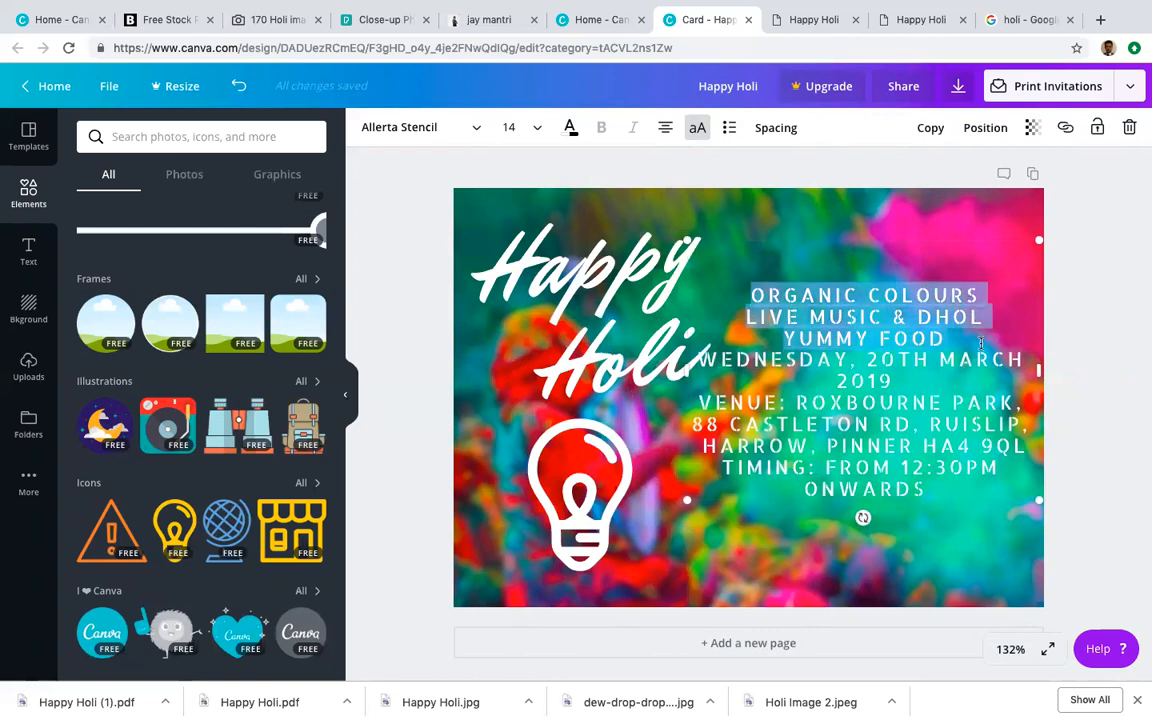
{"action": "left_click", "coordinate": [729, 129]}
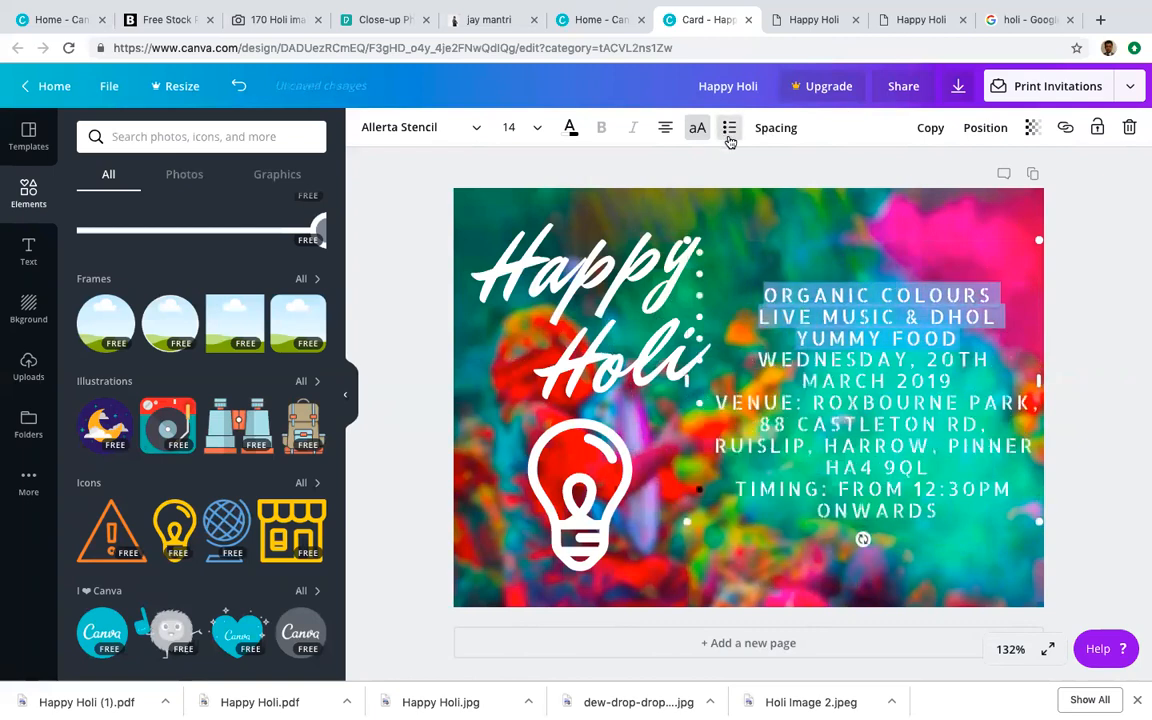
Step: Delete the date, venue and timing lines, then remove the whole features text box
{"action": "left_click_drag", "start_coordinate": [742, 364], "coordinate": [1040, 447]}
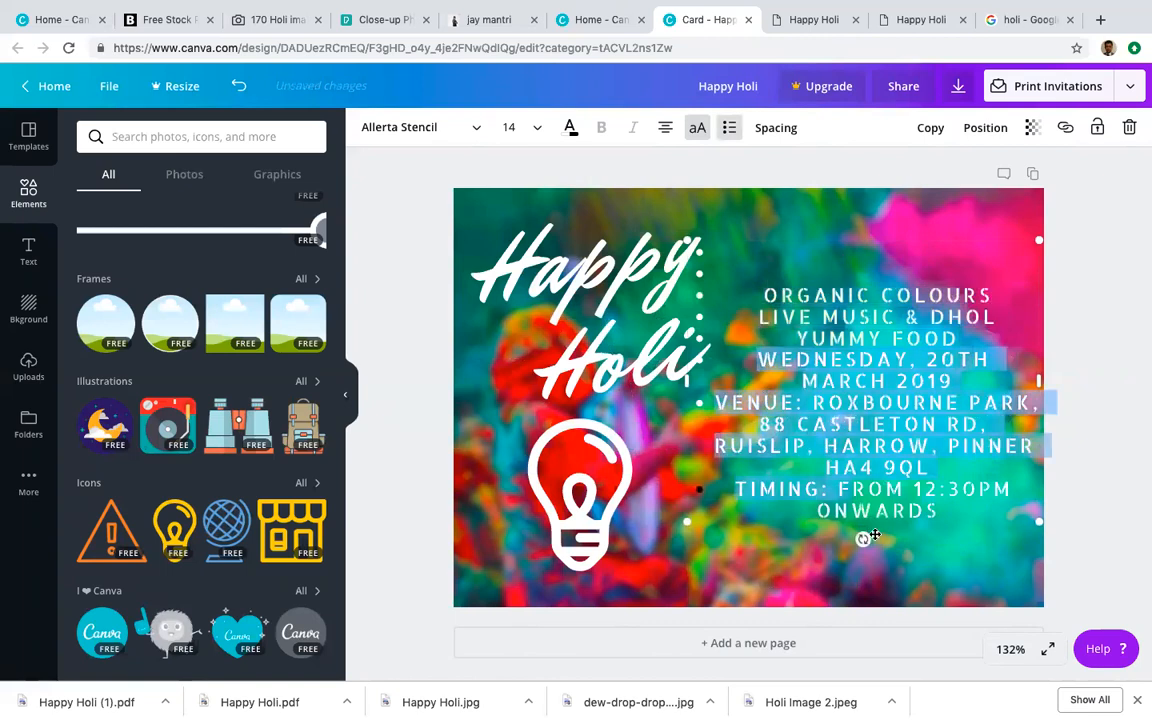
{"action": "left_click", "coordinate": [940, 511], "text": "shift"}
{"action": "key", "text": "BackSpace"}
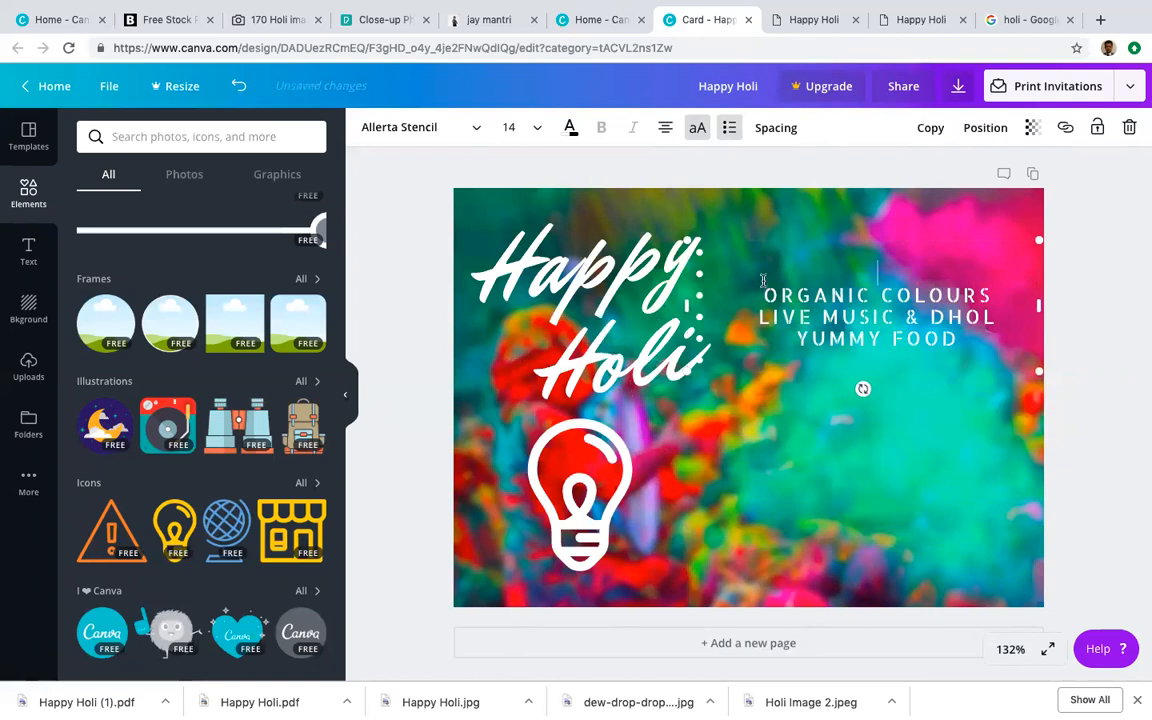
{"action": "key", "text": "BackSpace"}
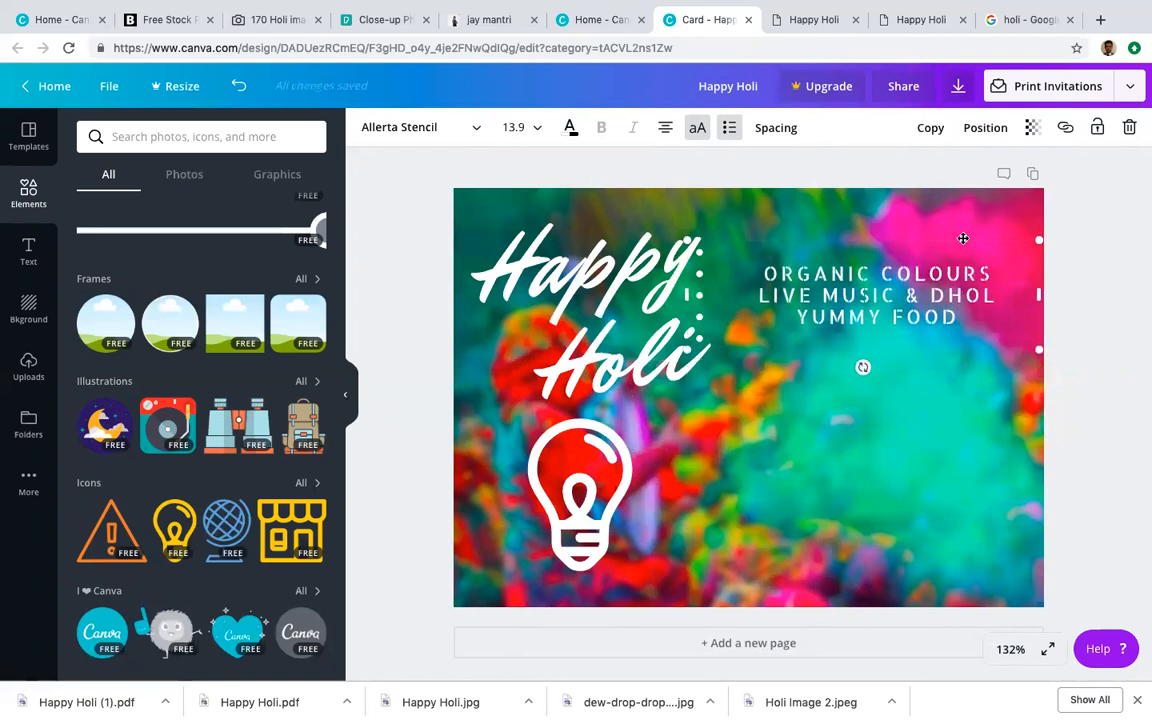
{"action": "key", "text": "Delete"}
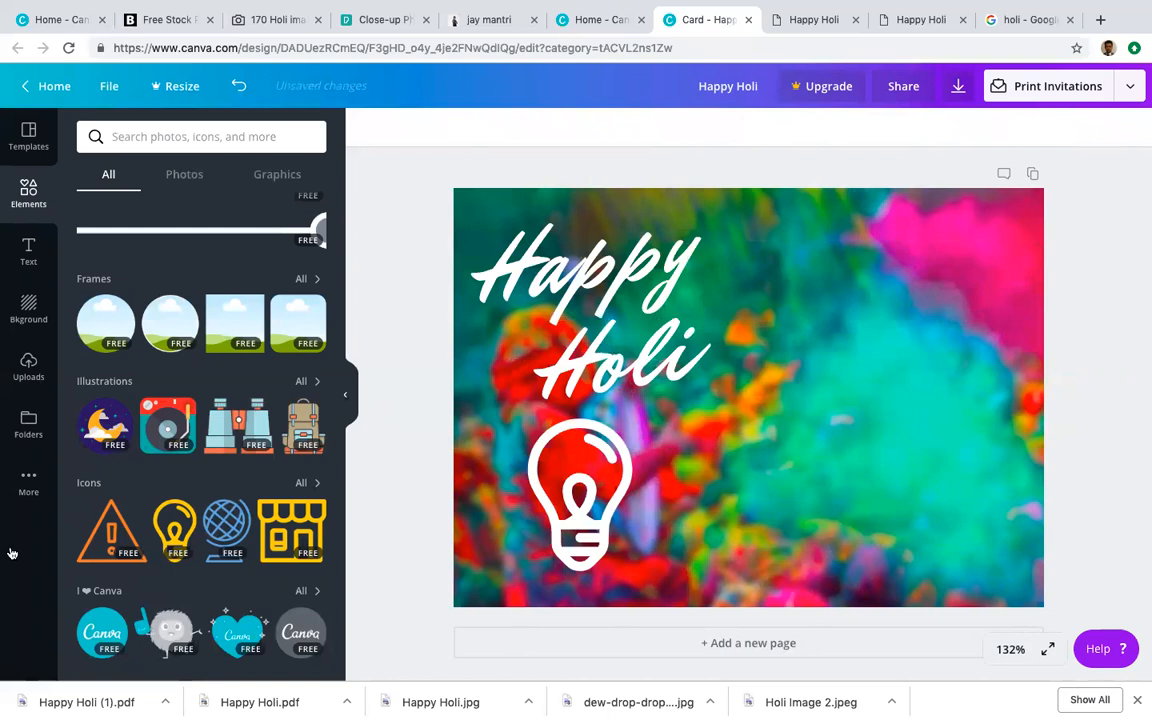
Step: Add the 'cold, smooth & tasty' text design to the card, try shrinking it, then undo
{"action": "left_click", "coordinate": [28, 250]}
{"action": "scroll", "coordinate": [237, 409], "scroll_direction": "down", "scroll_amount": 10}
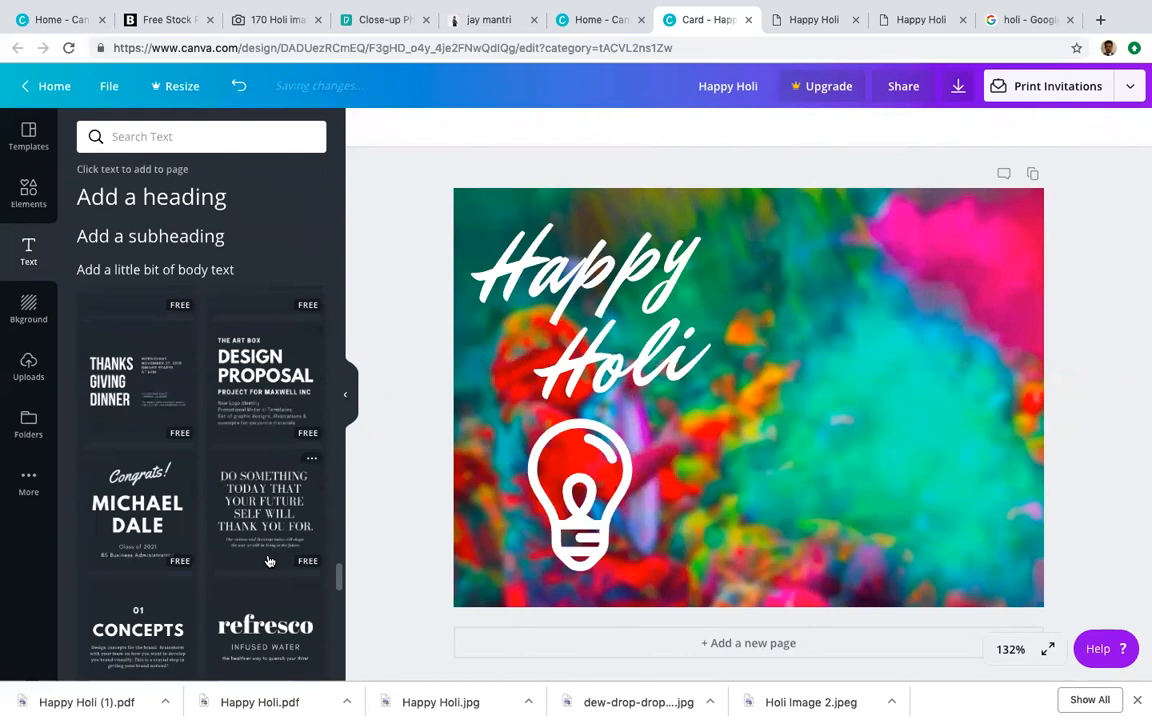
{"action": "scroll", "coordinate": [268, 555], "scroll_direction": "down", "scroll_amount": 5}
{"action": "scroll", "coordinate": [268, 561], "scroll_direction": "down", "scroll_amount": 5}
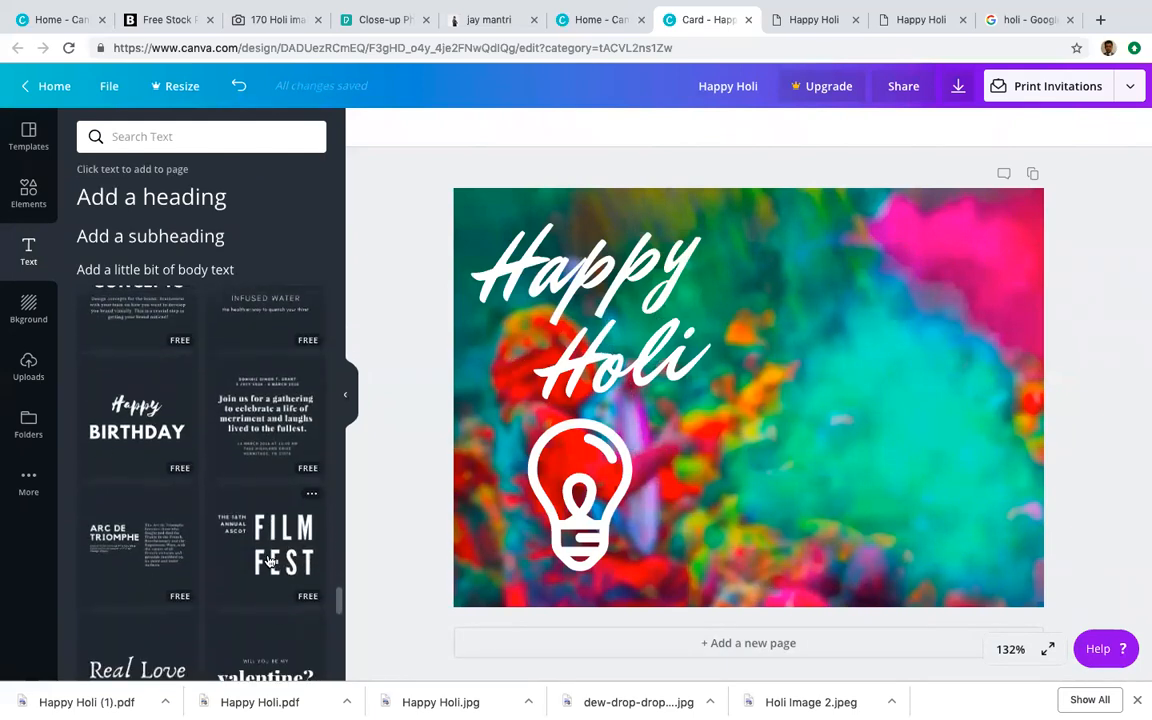
{"action": "scroll", "coordinate": [267, 560], "scroll_direction": "down", "scroll_amount": 5}
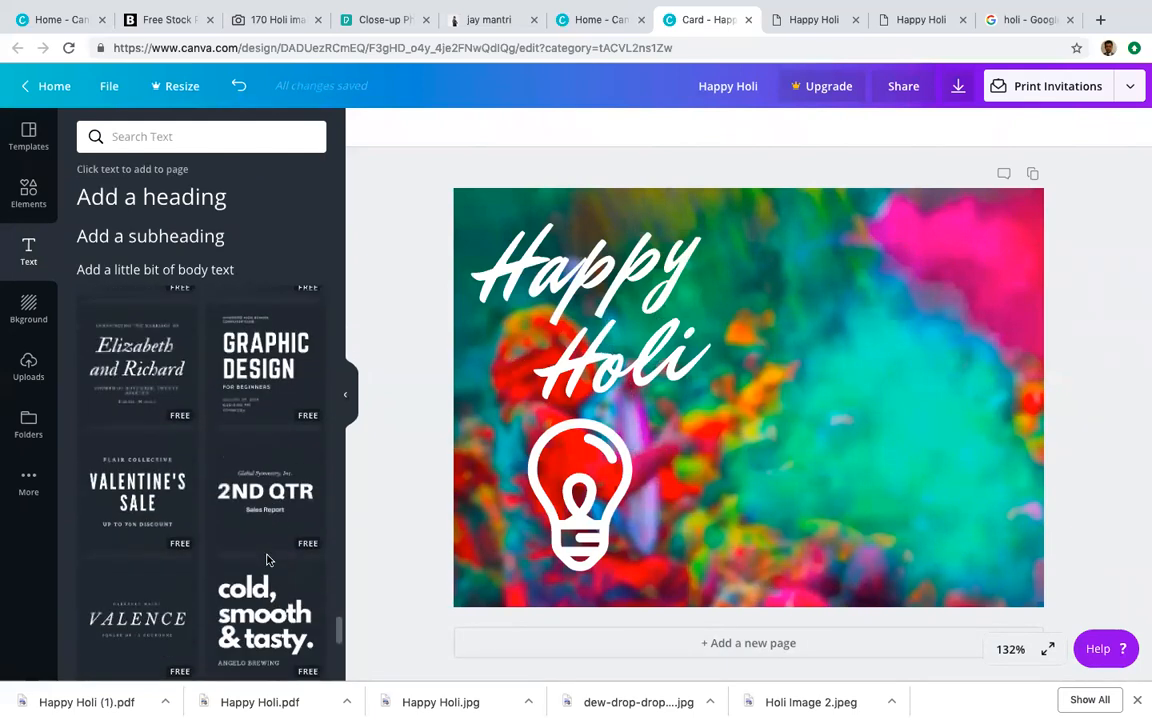
{"action": "left_click_drag", "start_coordinate": [268, 445], "coordinate": [885, 383]}
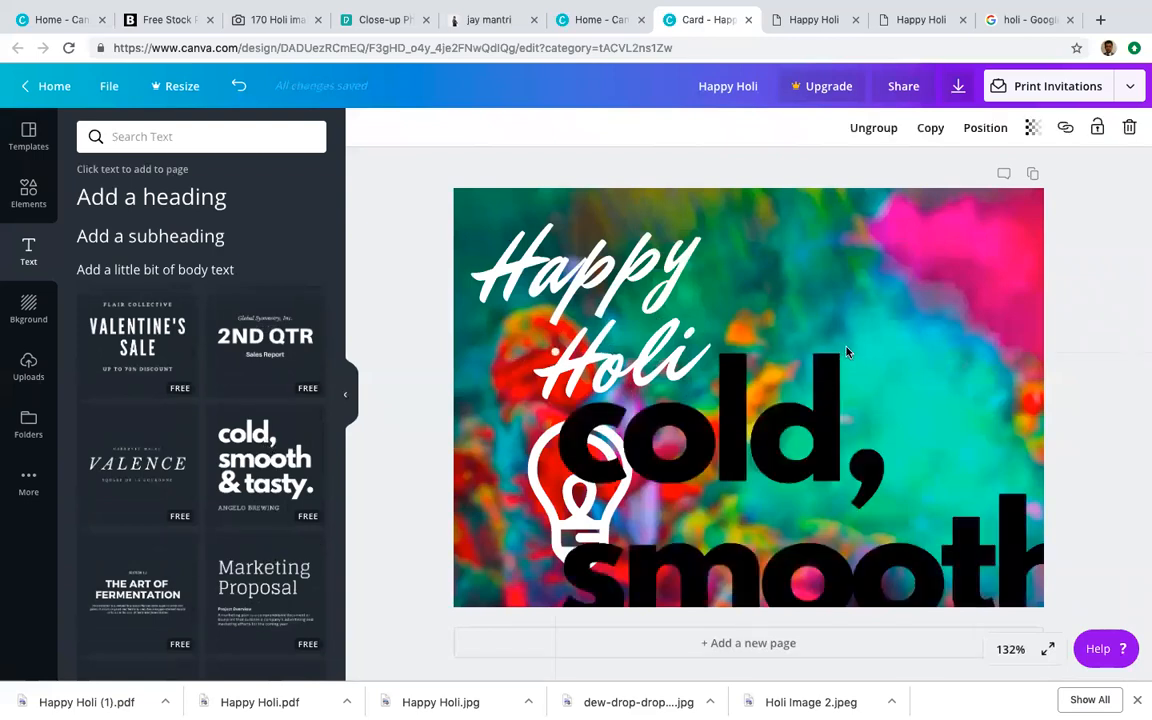
{"action": "left_click", "coordinate": [846, 351]}
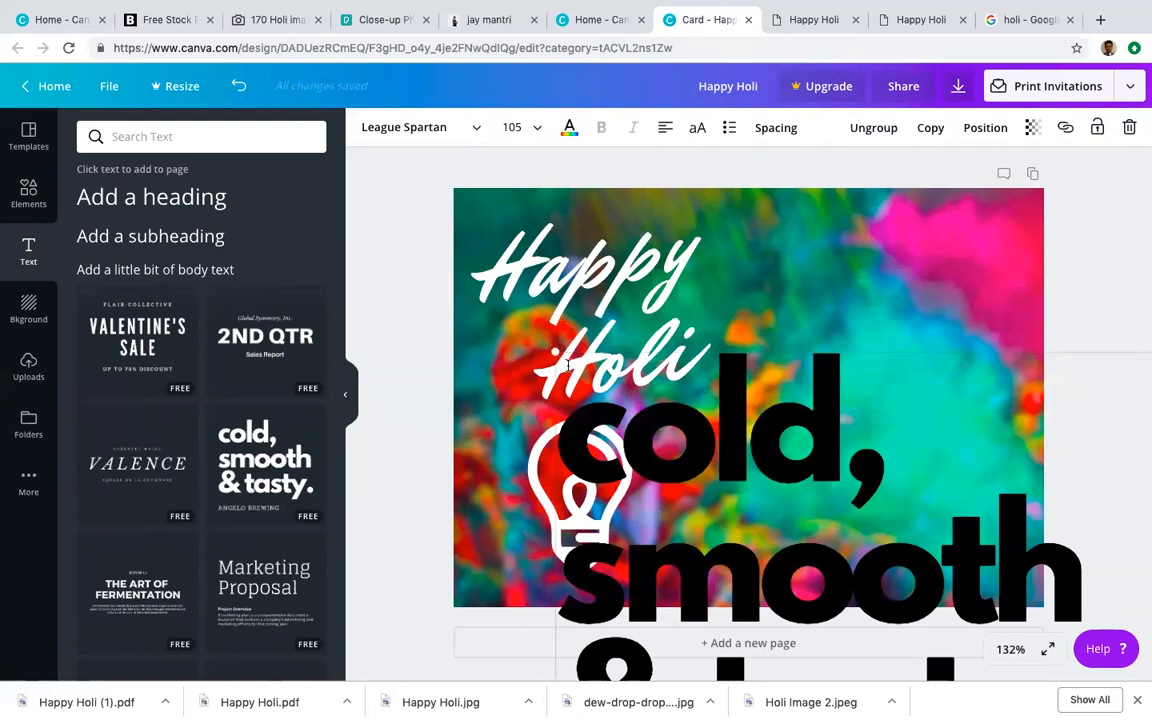
{"action": "left_click_drag", "start_coordinate": [520, 336], "coordinate": [901, 568]}
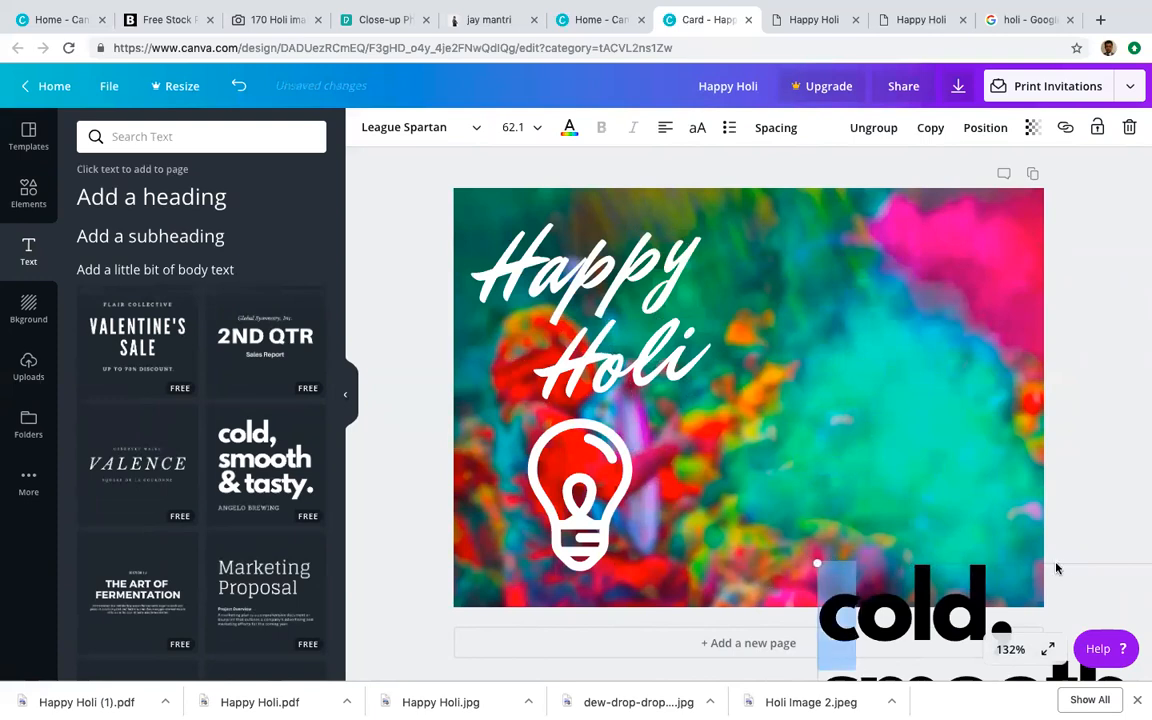
{"action": "key", "text": "ctrl+z"}
{"action": "key", "text": "ctrl+z"}
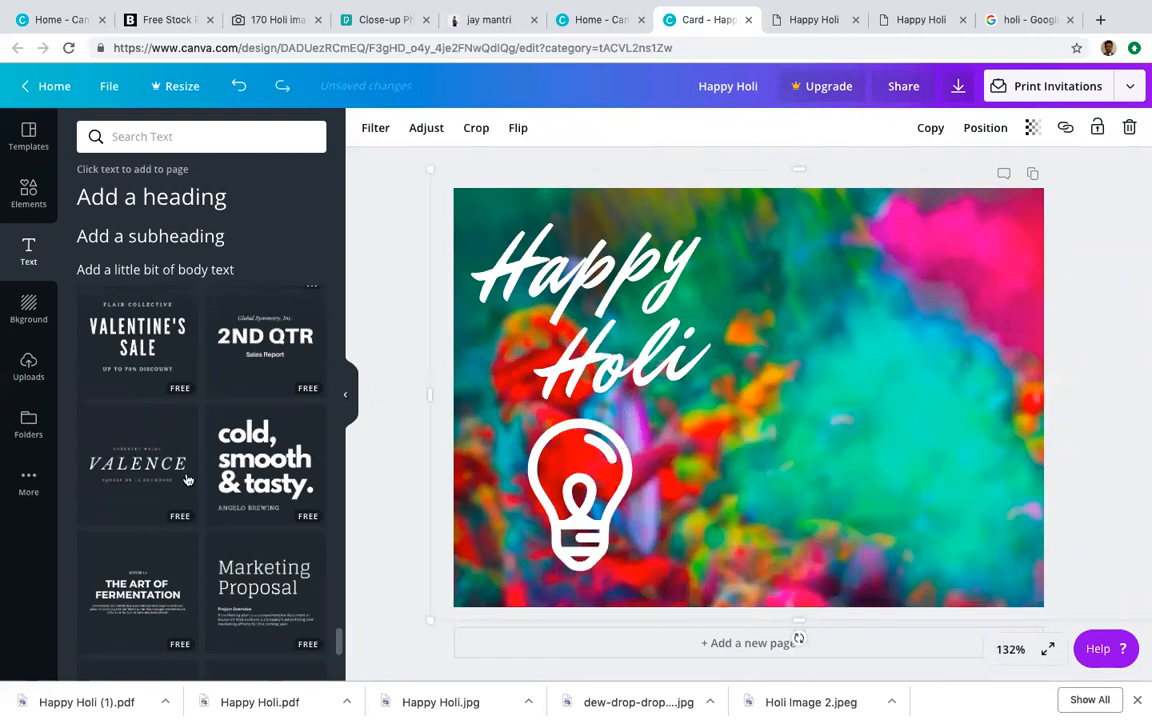
Step: Bring the text group back, resize it toward the lower right, then delete both its lines
{"action": "scroll", "coordinate": [163, 492], "scroll_direction": "down", "scroll_amount": 5}
{"action": "scroll", "coordinate": [163, 492], "scroll_direction": "up", "scroll_amount": 5}
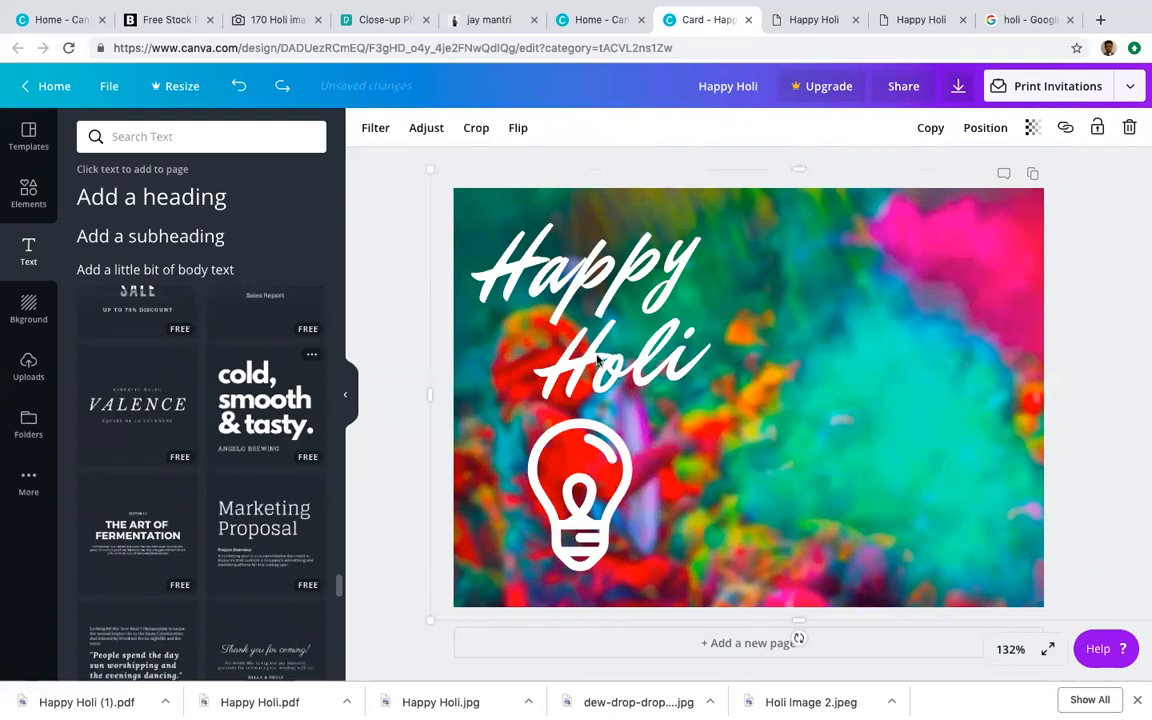
{"action": "key", "text": "ctrl+shift+z"}
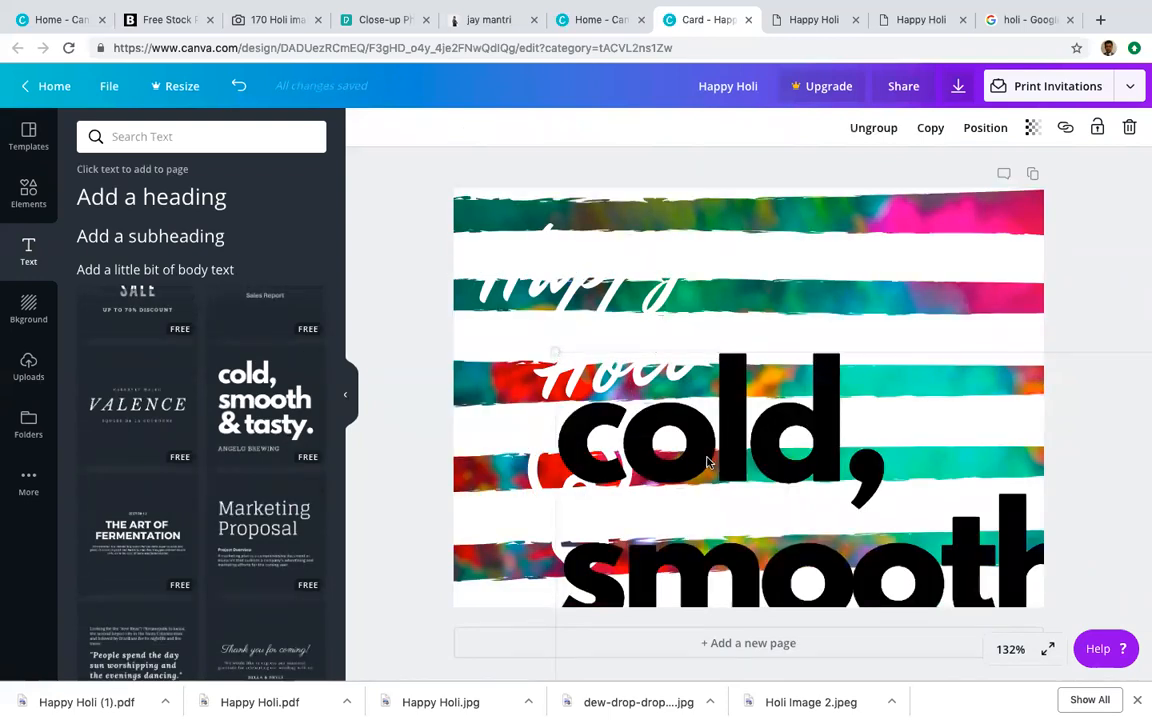
{"action": "left_click_drag", "start_coordinate": [556, 352], "coordinate": [802, 481]}
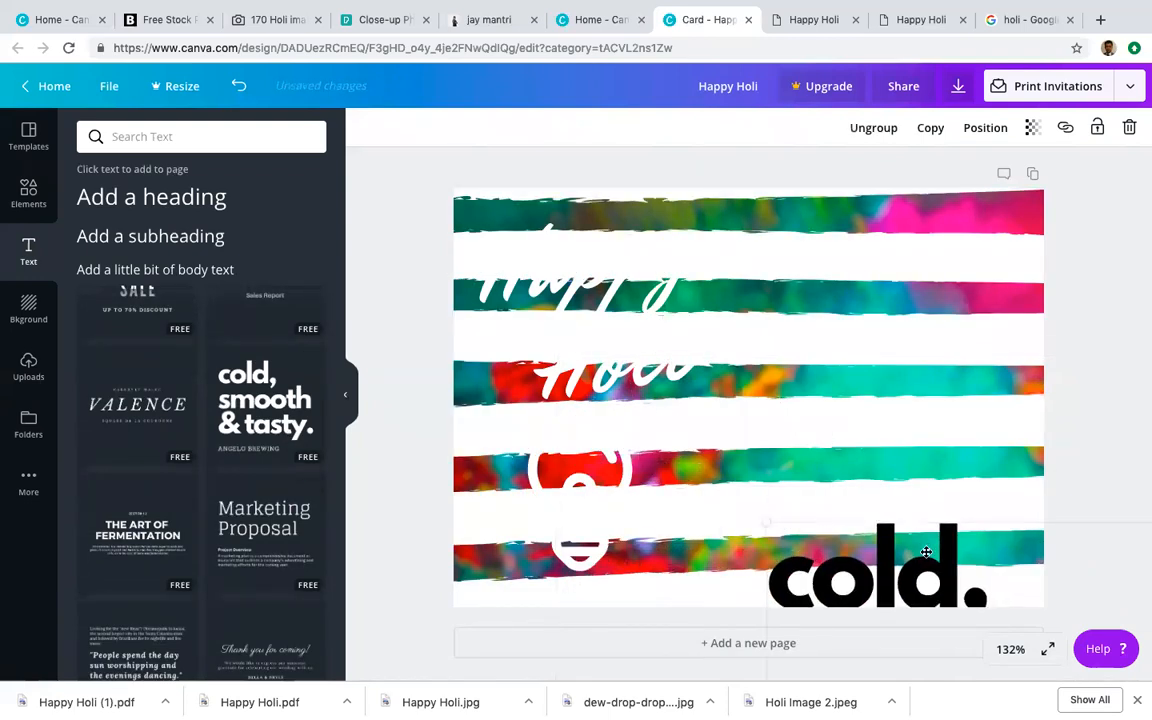
{"action": "key", "text": "ctrl+z"}
{"action": "key", "text": "ctrl+z"}
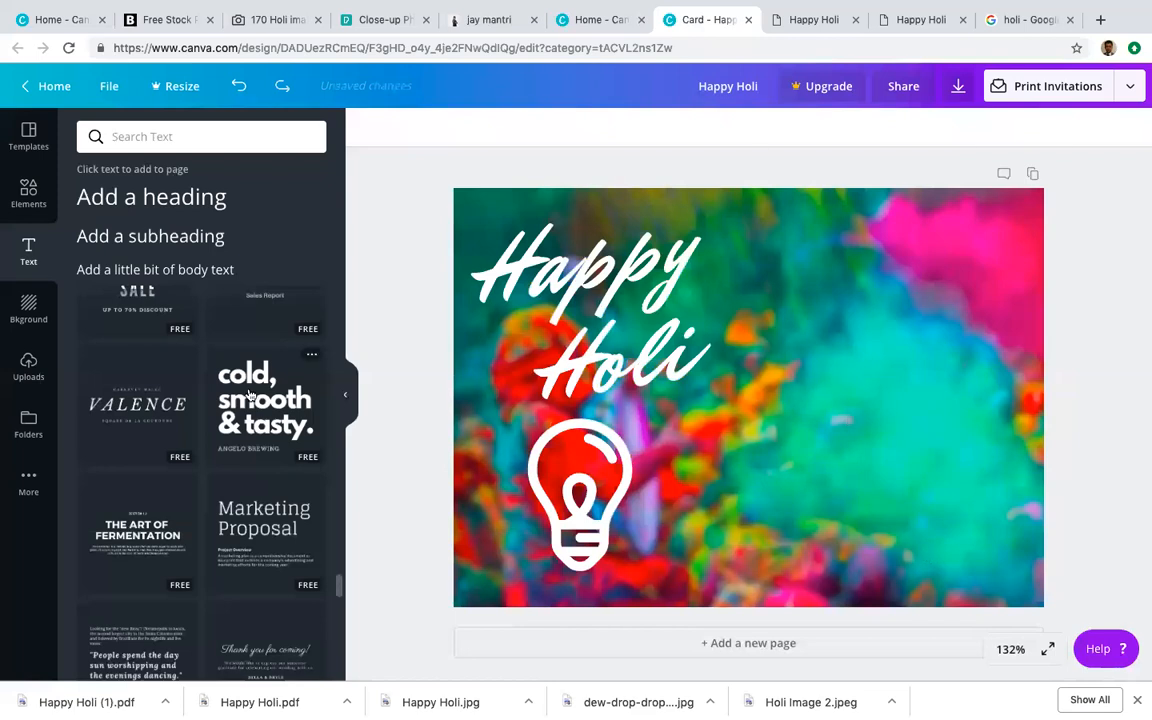
{"action": "key", "text": "ctrl+shift+z"}
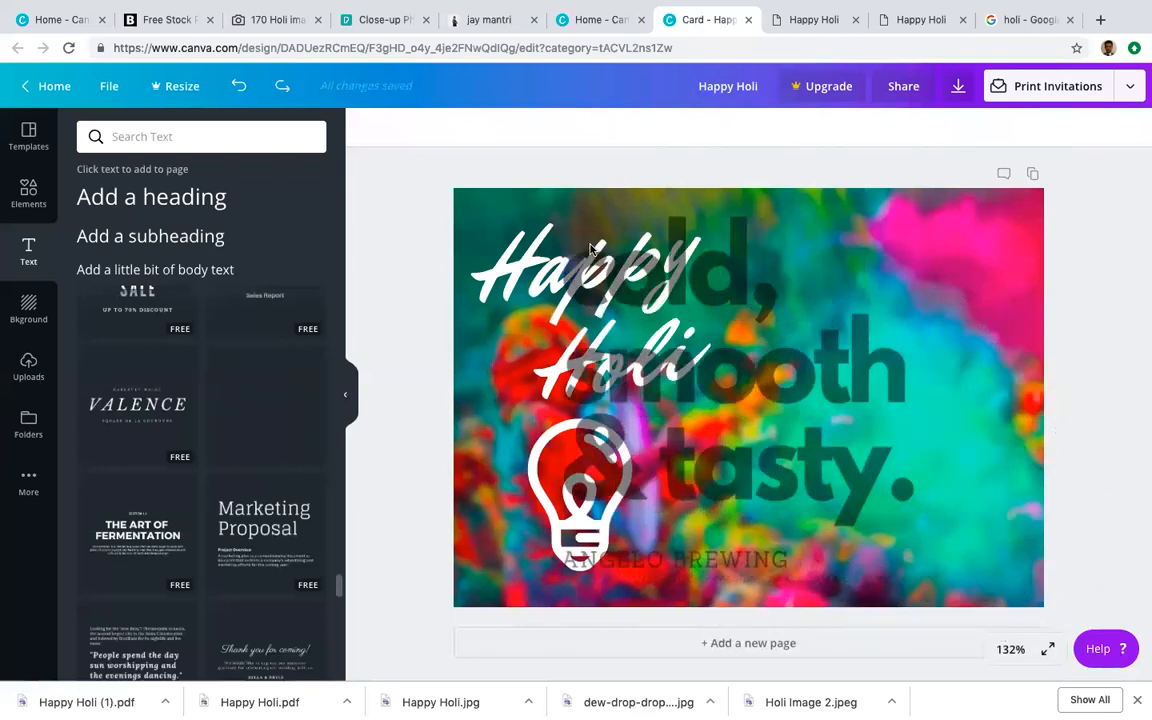
{"action": "left_click_drag", "start_coordinate": [561, 214], "coordinate": [690, 258]}
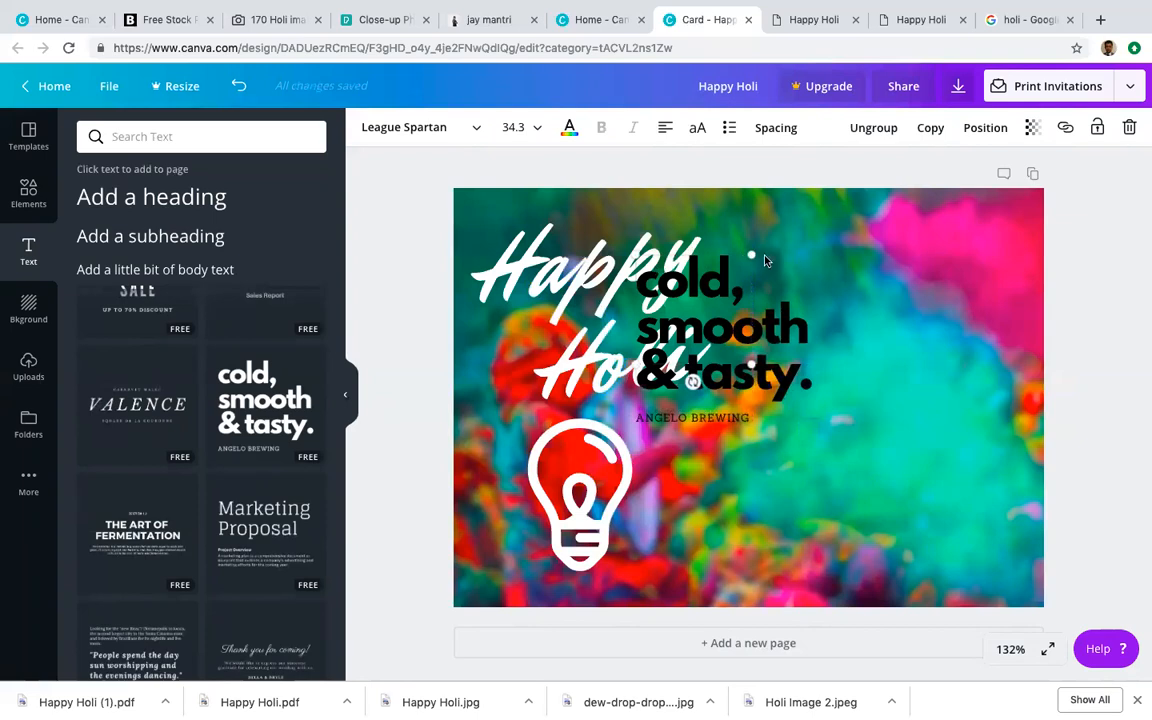
{"action": "left_click_drag", "start_coordinate": [748, 253], "coordinate": [836, 250]}
{"action": "key", "text": "Delete"}
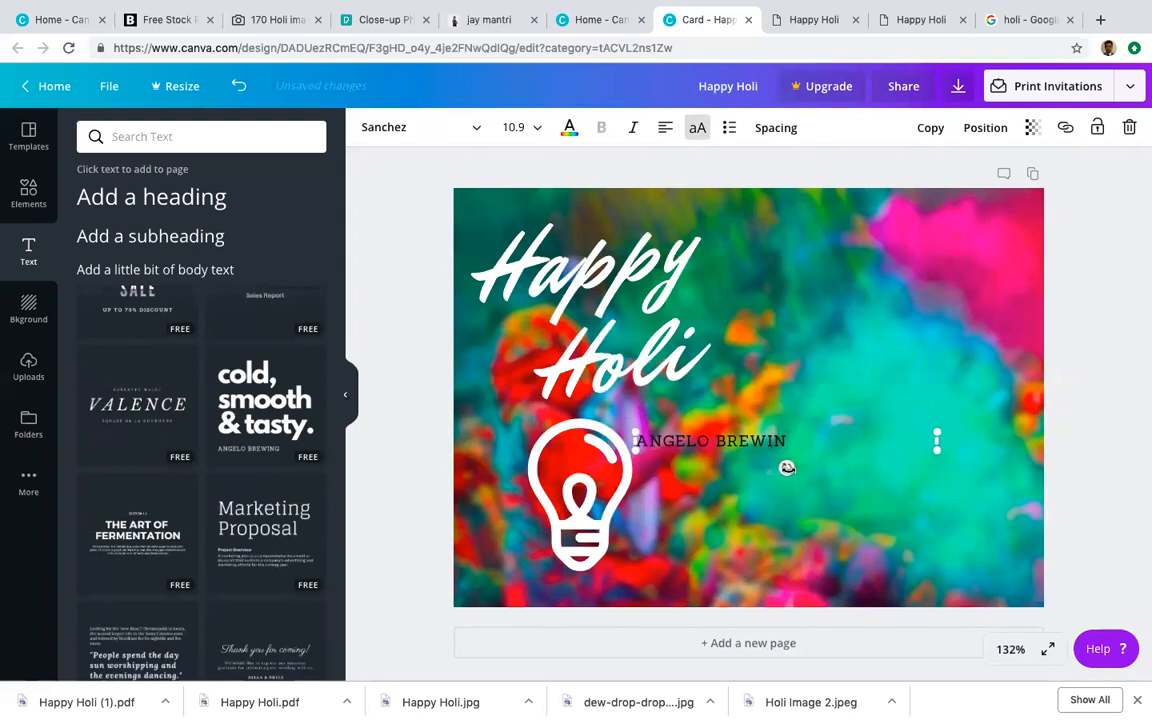
{"action": "key", "text": "Delete"}
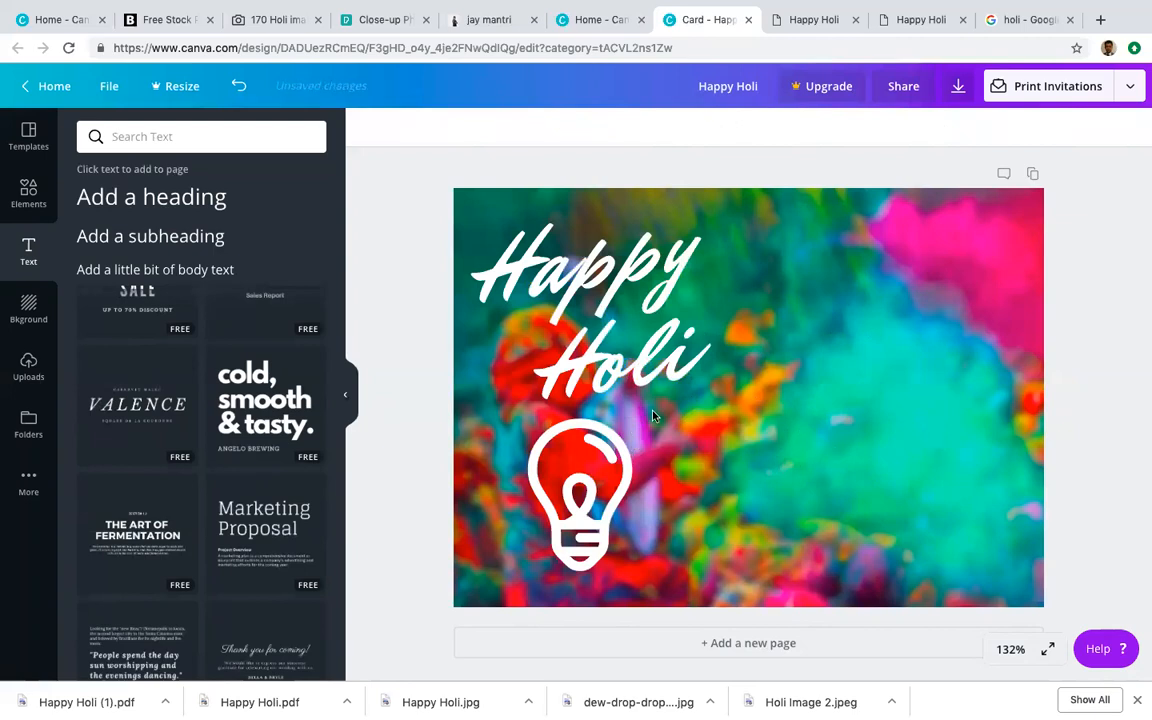
Step: Place the 'cold, smooth & tasty' design at the lower right and delete the Happy Holi heading and lightbulb
{"action": "left_click", "coordinate": [260, 396]}
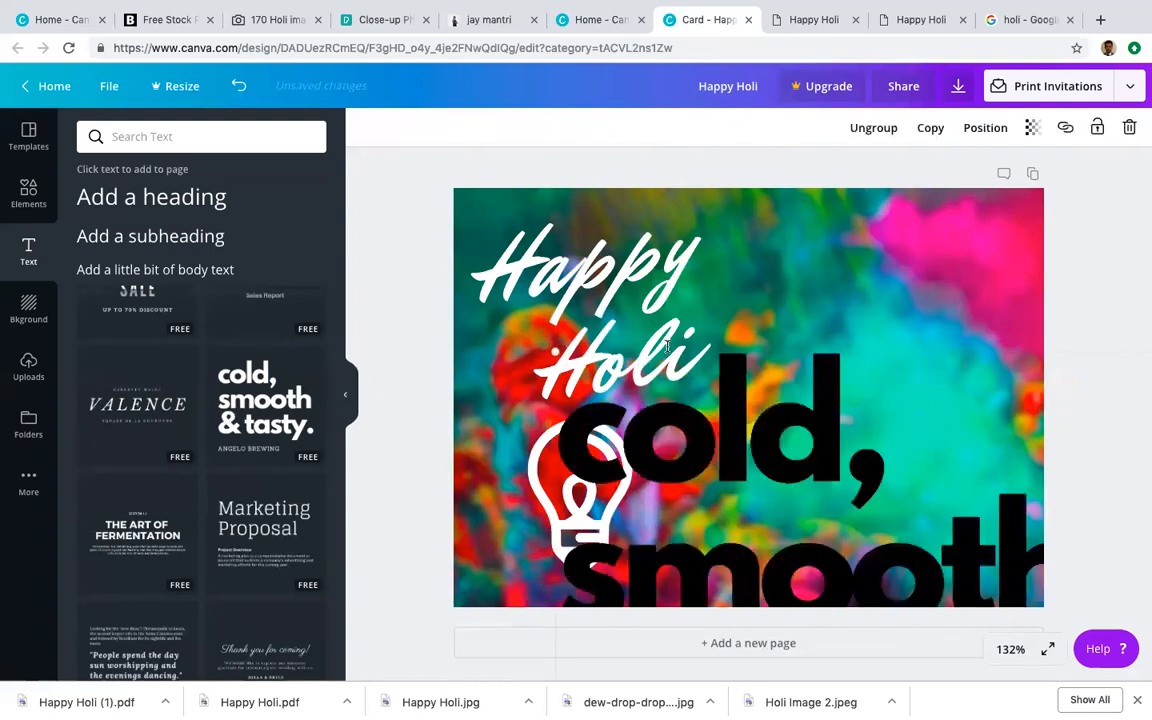
{"action": "key", "text": "ctrl+z"}
{"action": "left_click_drag", "start_coordinate": [253, 347], "coordinate": [767, 358]}
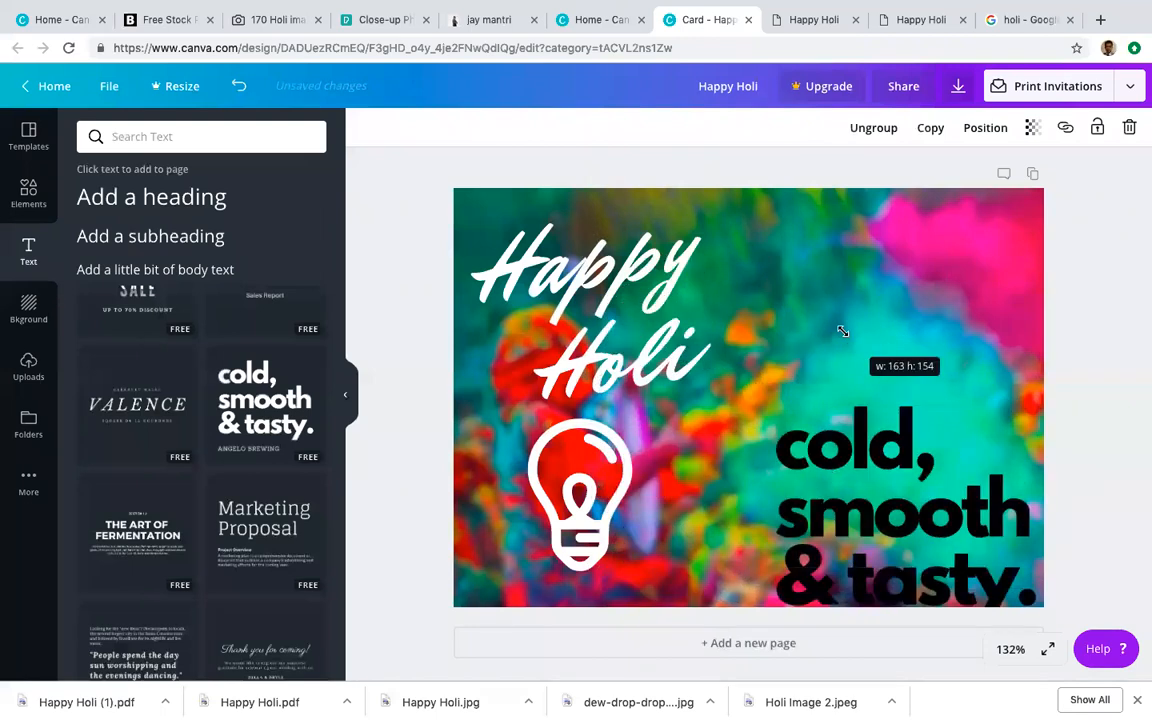
{"action": "left_click", "coordinate": [690, 338]}
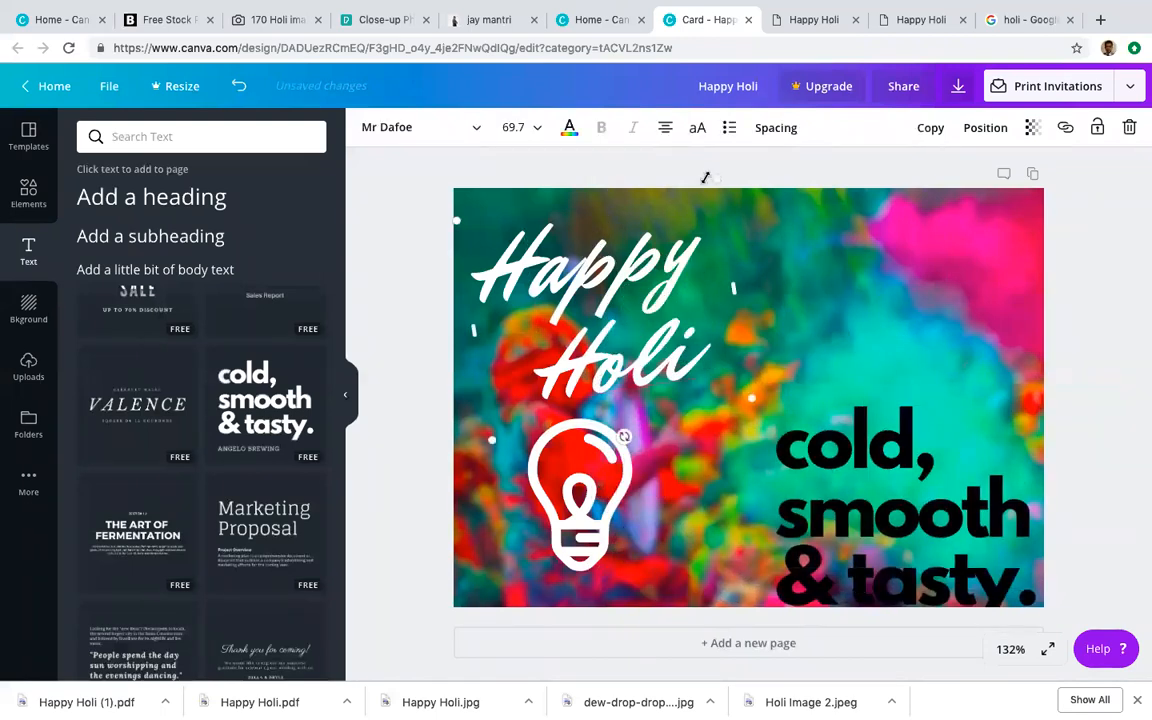
{"action": "key", "text": "Delete"}
{"action": "left_click", "coordinate": [579, 447]}
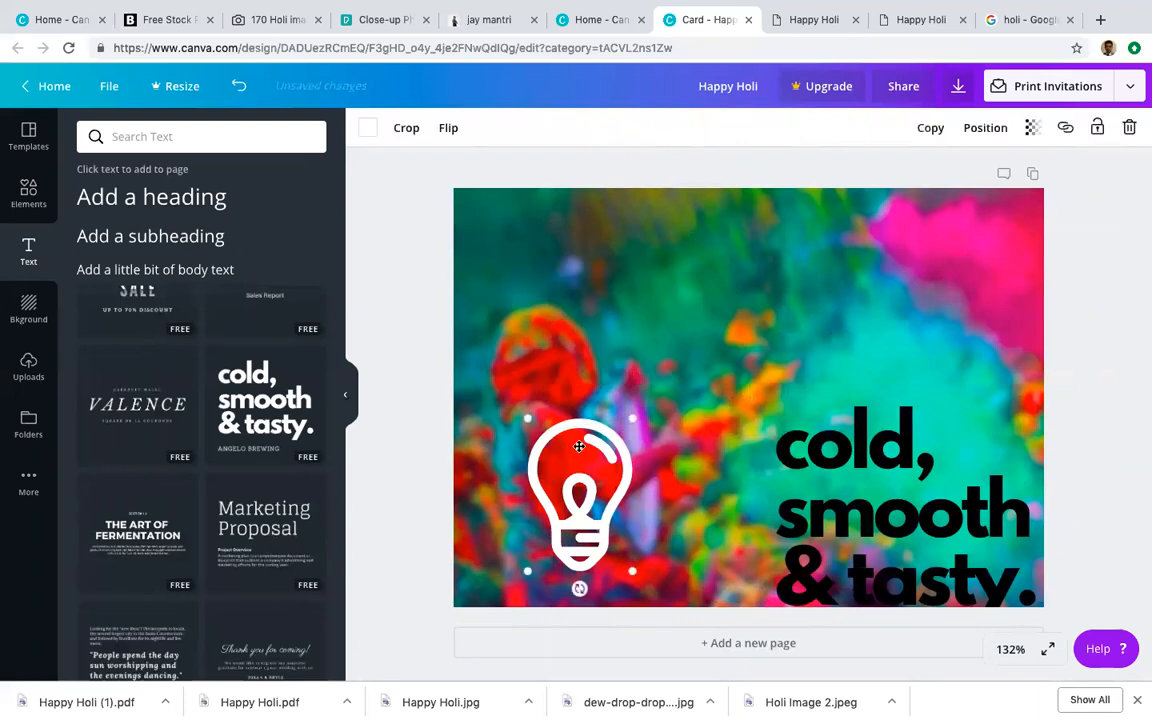
{"action": "key", "text": "Delete"}
Step: Undo a trial photo move, restoring the heading, then delete Happy Holi and the lightbulb again
{"action": "left_click", "coordinate": [833, 406]}
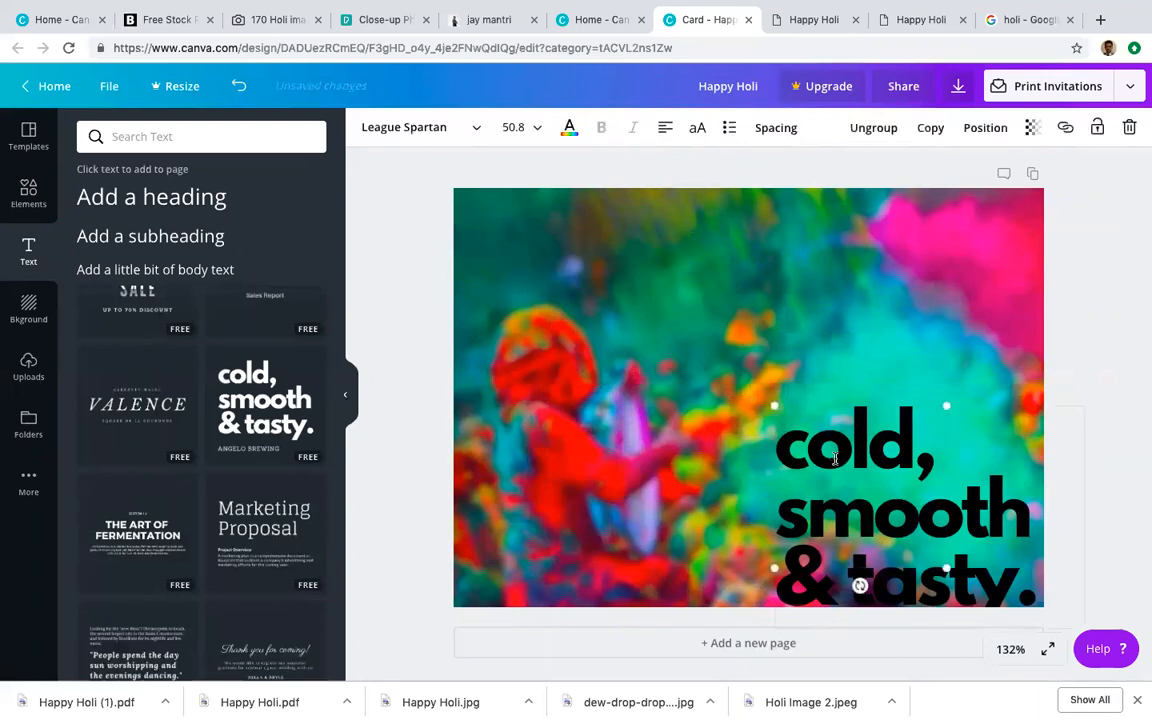
{"action": "left_click", "coordinate": [820, 404]}
{"action": "left_click_drag", "start_coordinate": [820, 404], "coordinate": [622, 292]}
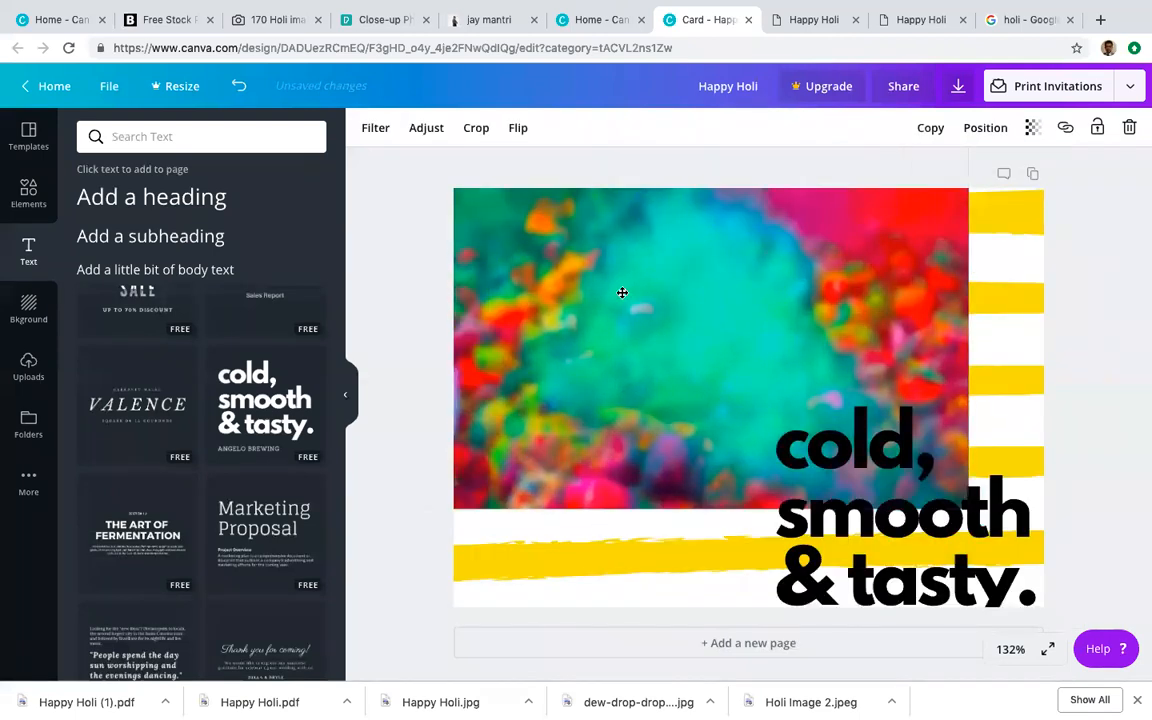
{"action": "key", "text": "ctrl+z"}
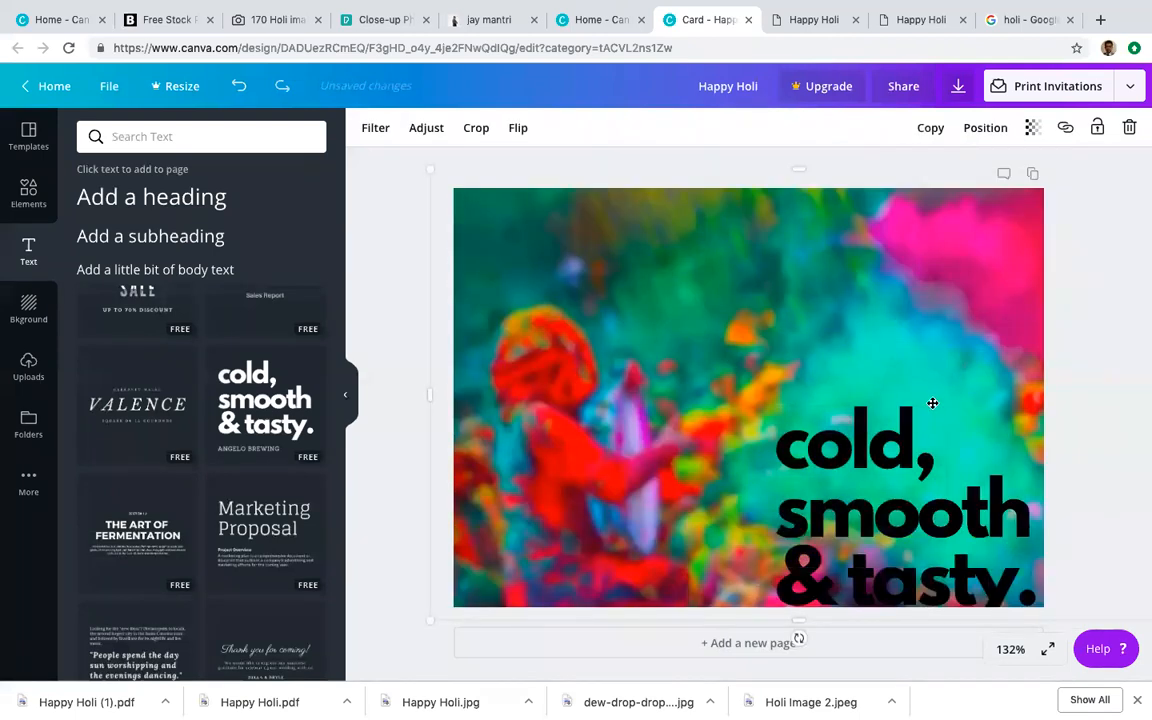
{"action": "key", "text": "ctrl+shift+z"}
{"action": "key", "text": "ctrl+z"}
{"action": "key", "text": "ctrl+z"}
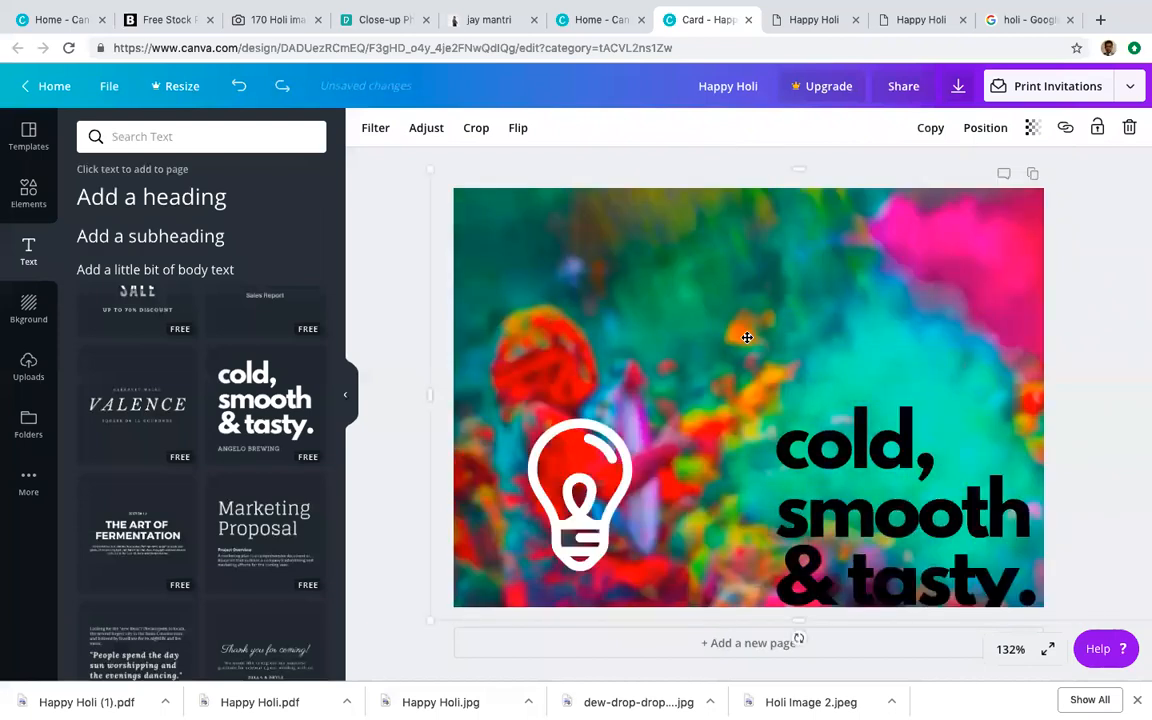
{"action": "key", "text": "ctrl+z"}
{"action": "key", "text": "ctrl+z"}
{"action": "key", "text": "ctrl+z"}
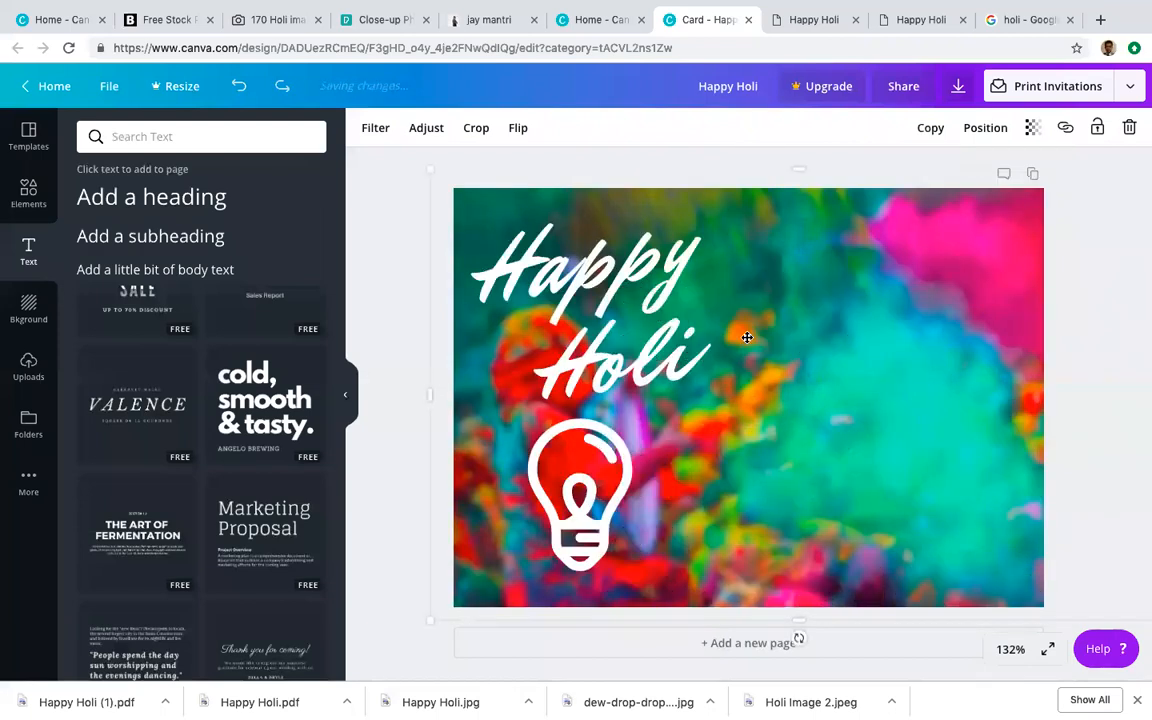
{"action": "left_click", "coordinate": [604, 318]}
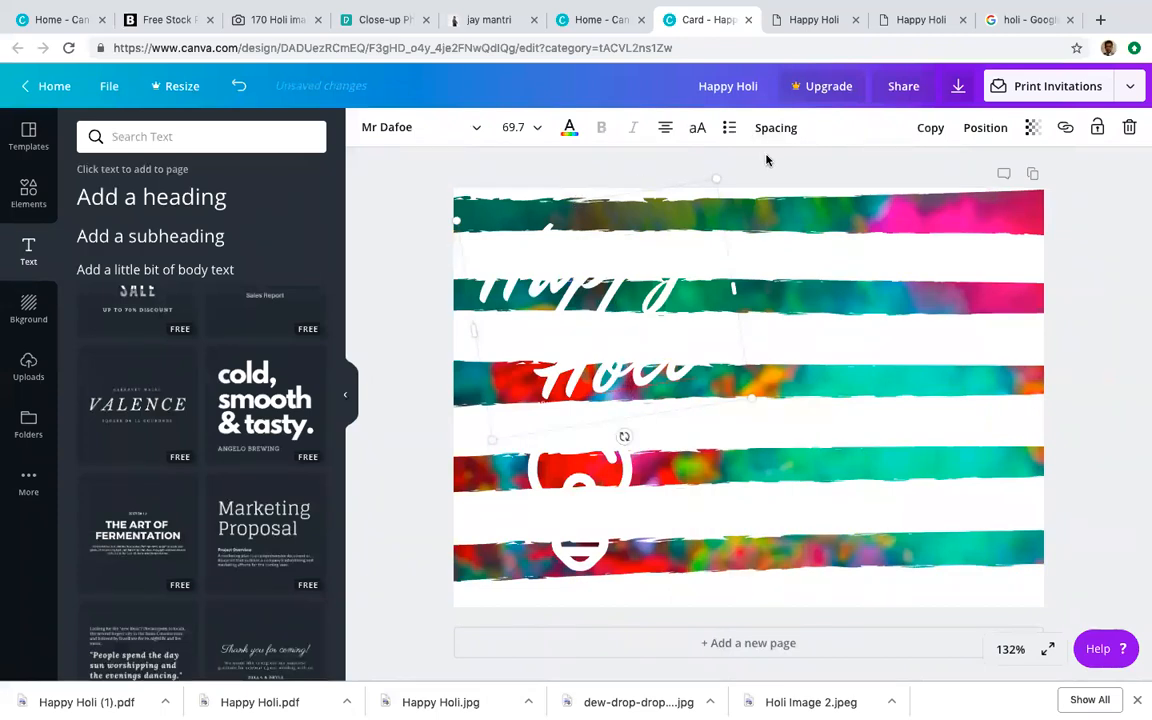
{"action": "key", "text": "ctrl+z"}
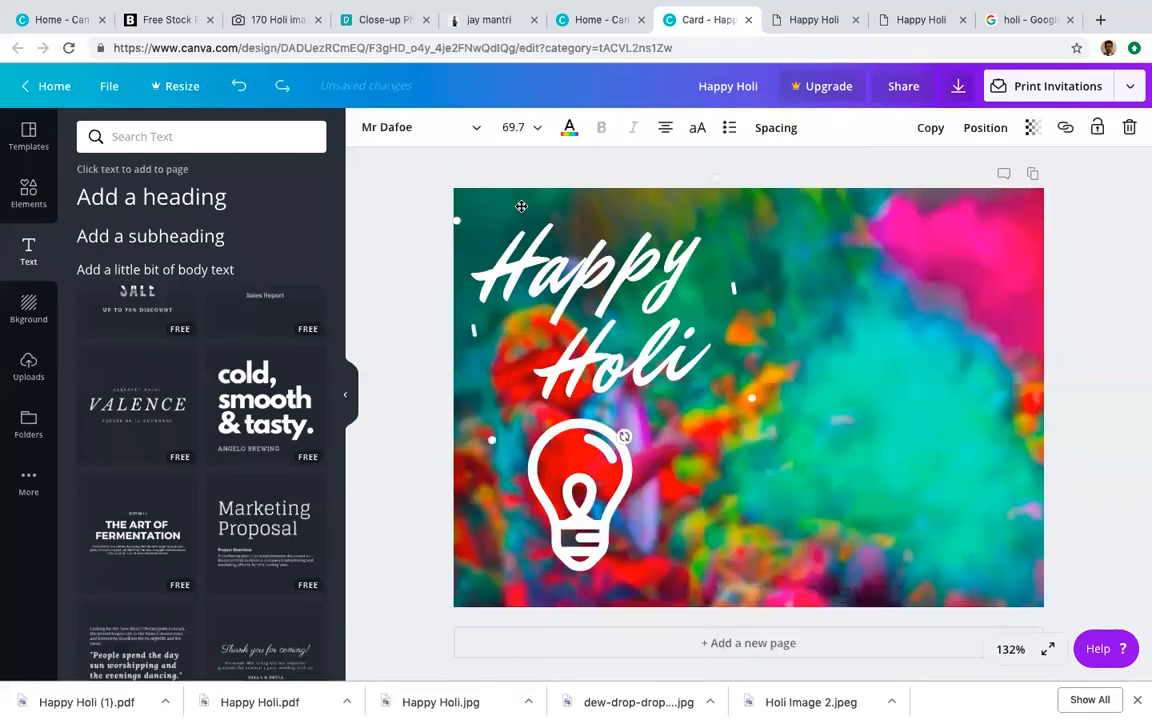
{"action": "key", "text": "Delete"}
{"action": "left_click", "coordinate": [575, 425]}
{"action": "key", "text": "Delete"}
{"action": "left_click_drag", "start_coordinate": [388, 373], "coordinate": [536, 221]}
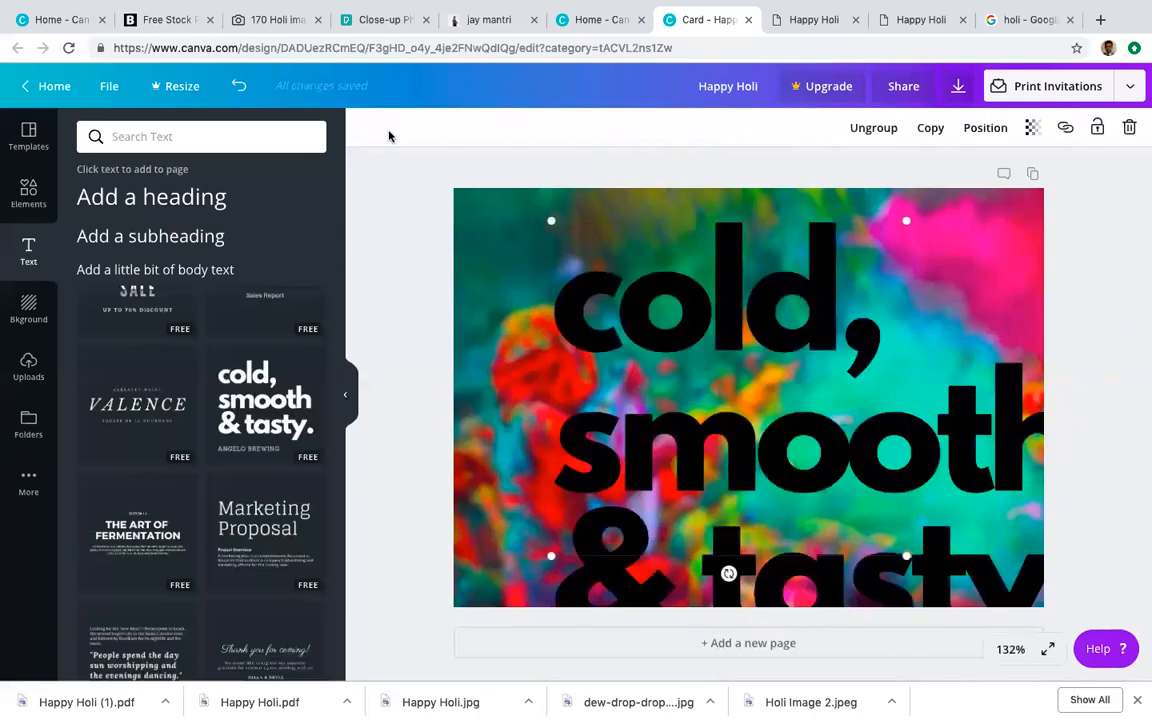
{"action": "left_click_drag", "start_coordinate": [625, 224], "coordinate": [547, 192]}
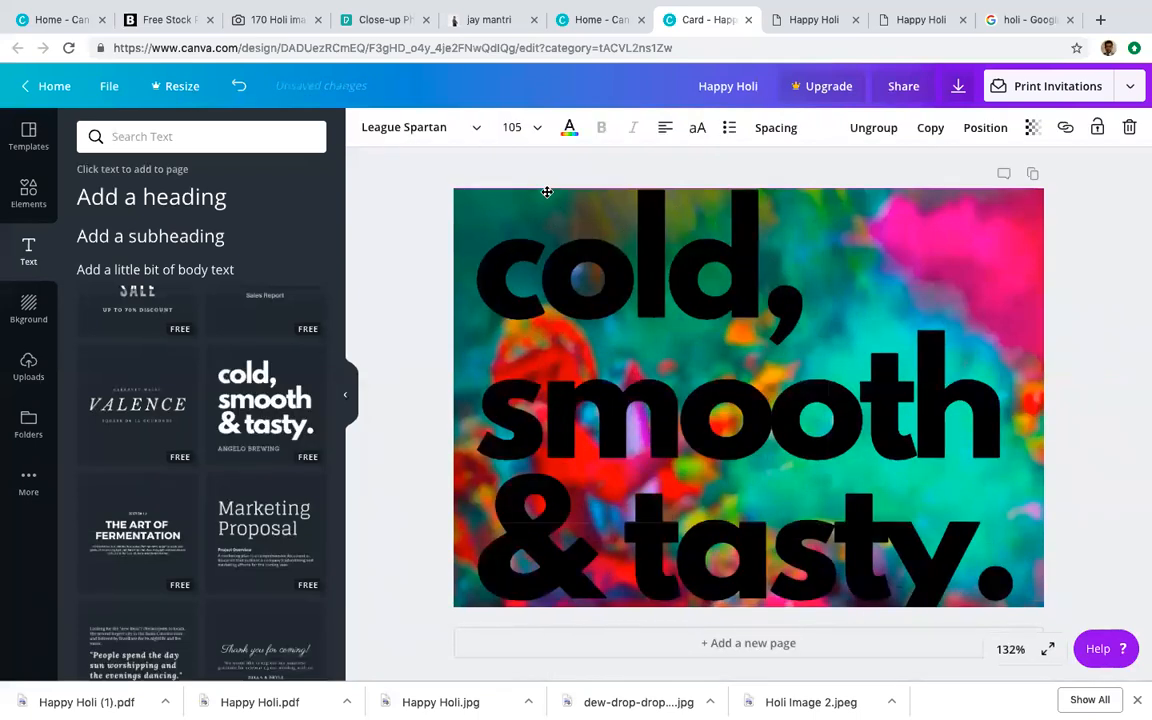
{"action": "left_click_drag", "start_coordinate": [474, 187], "coordinate": [610, 259]}
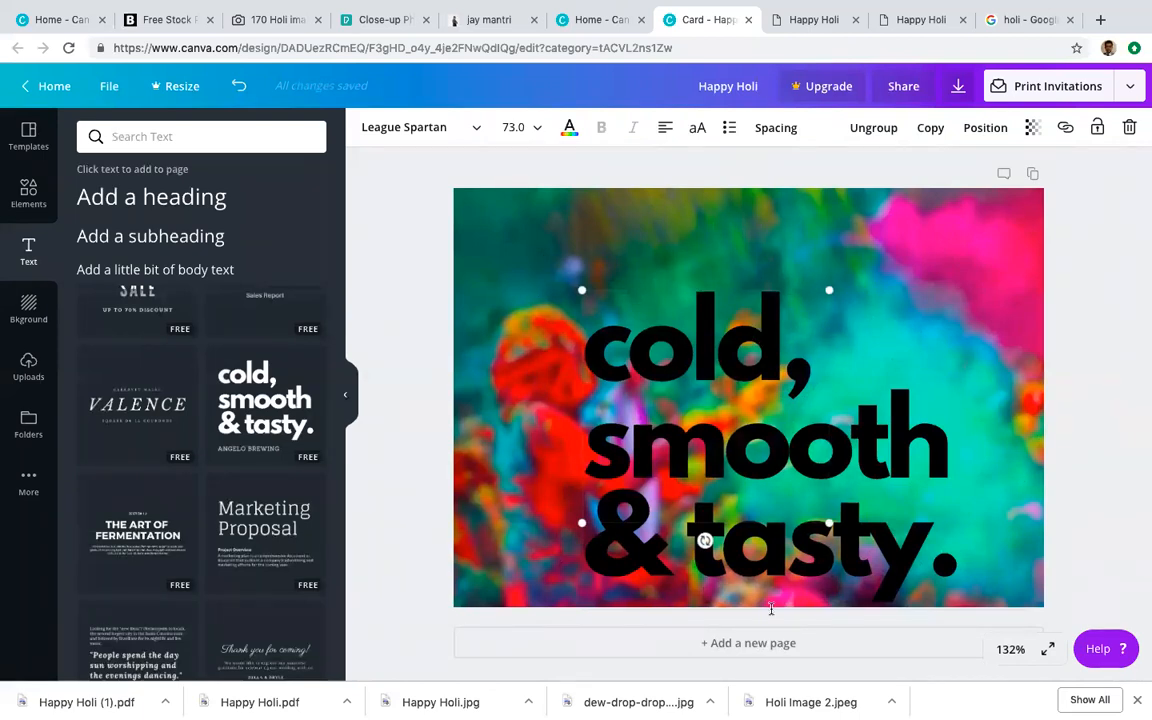
{"action": "left_click_drag", "start_coordinate": [705, 540], "coordinate": [665, 340]}
{"action": "key", "text": "ctrl+z"}
{"action": "key", "text": "ctrl+z"}
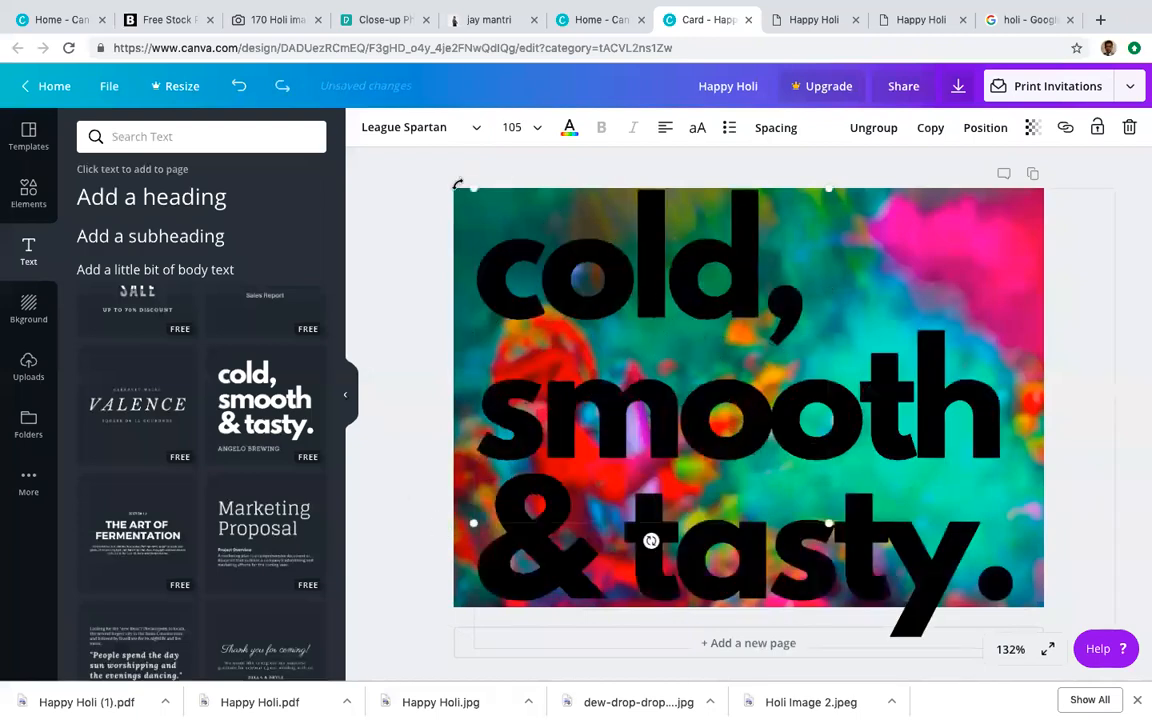
{"action": "left_click_drag", "start_coordinate": [474, 186], "coordinate": [623, 329]}
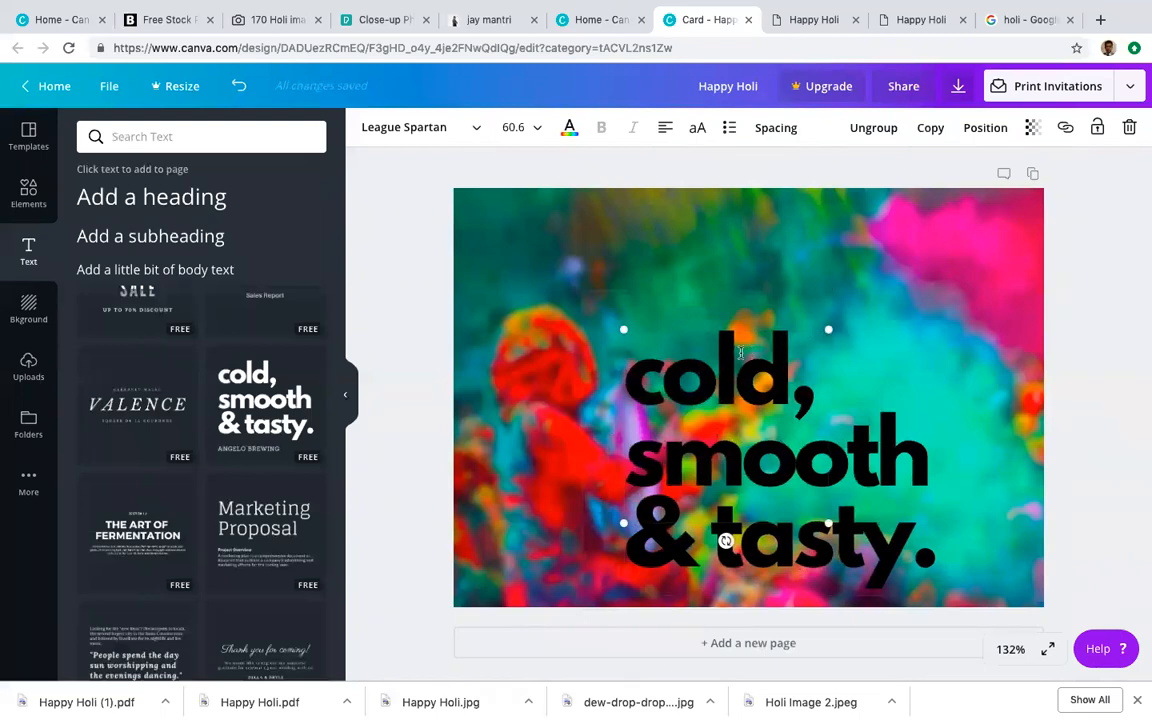
{"action": "left_click_drag", "start_coordinate": [570, 330], "coordinate": [923, 541]}
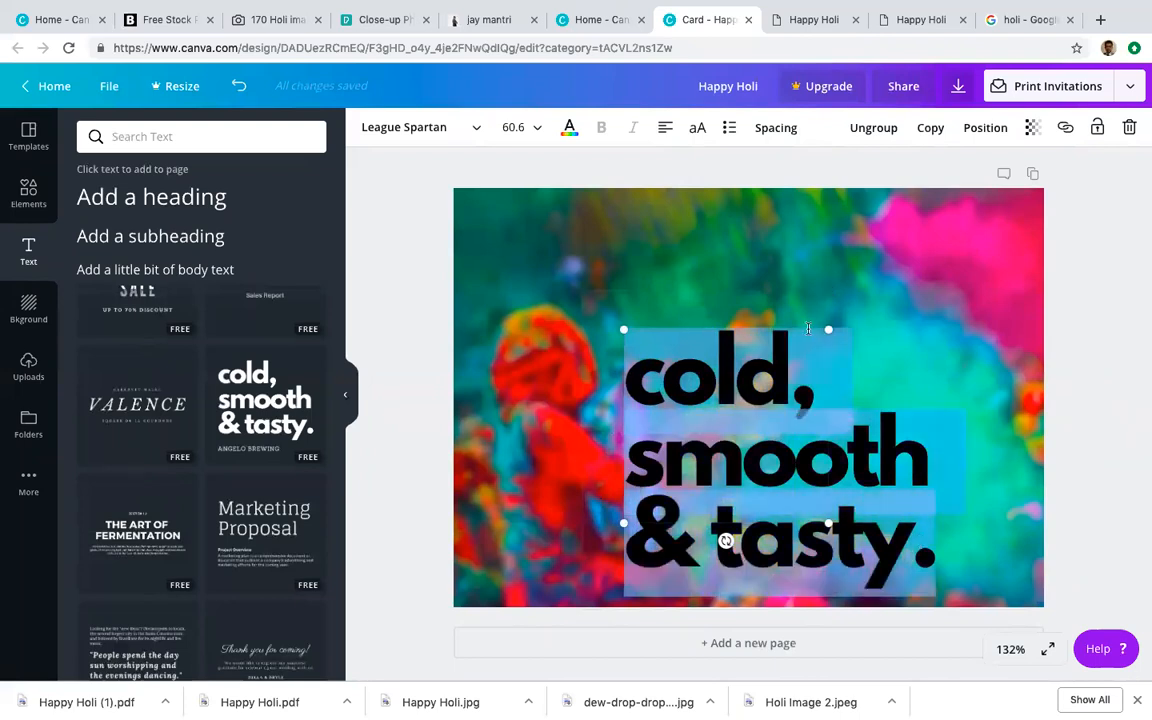
{"action": "left_click", "coordinate": [856, 310]}
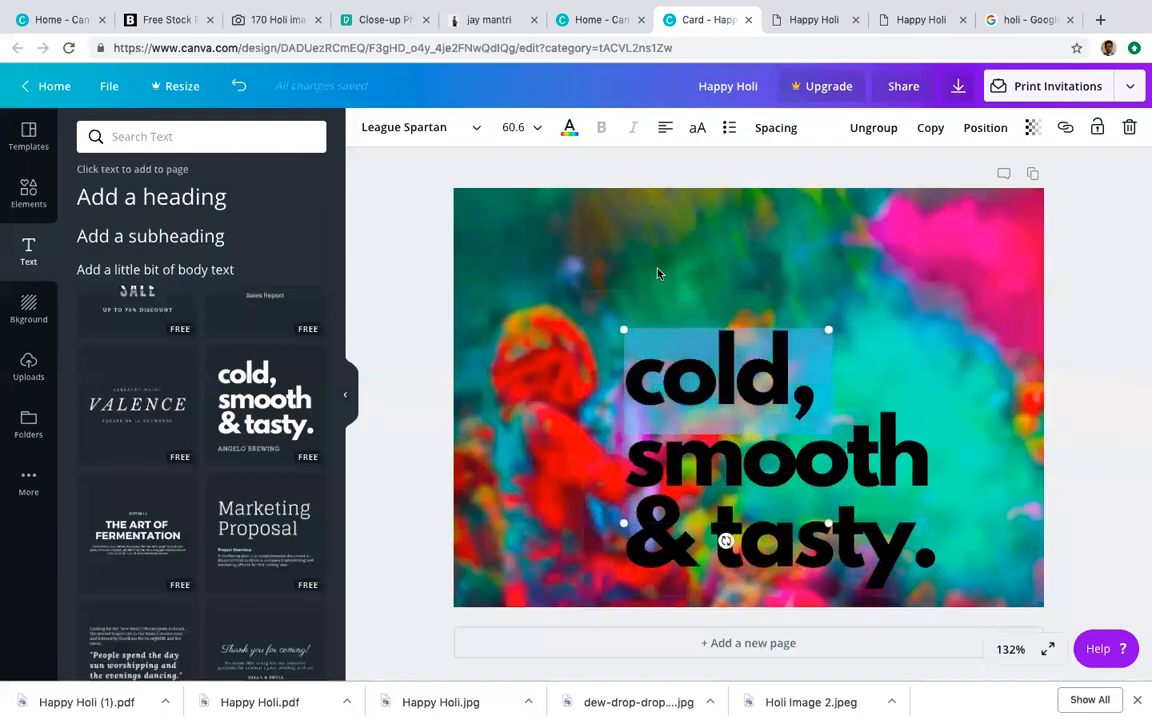
{"action": "left_click", "coordinate": [622, 342]}
{"action": "left_click", "coordinate": [641, 355]}
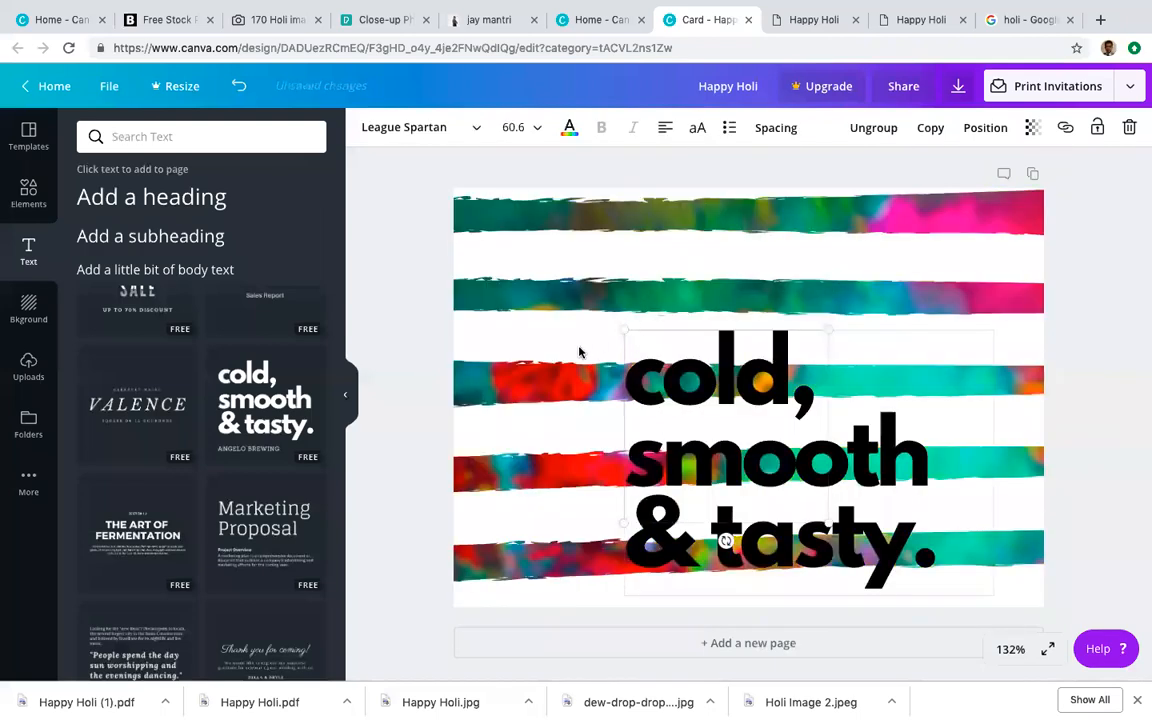
{"action": "left_click", "coordinate": [411, 393]}
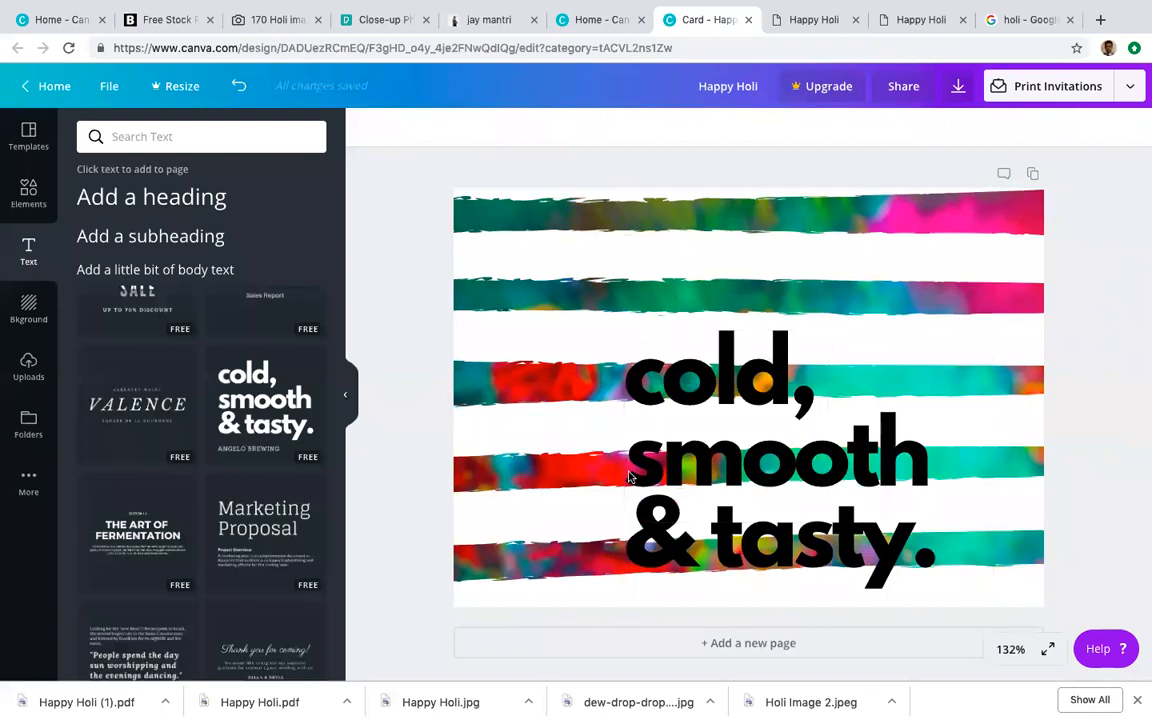
{"action": "key", "text": "ctrl+z"}
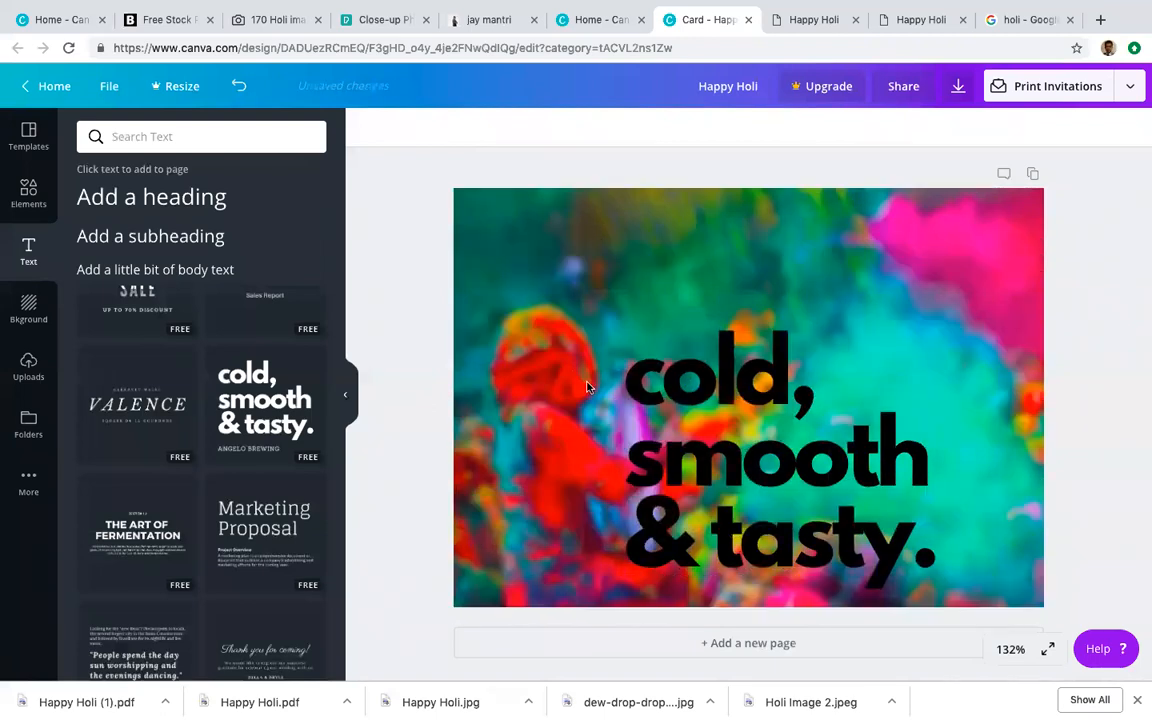
{"action": "left_click", "coordinate": [686, 330]}
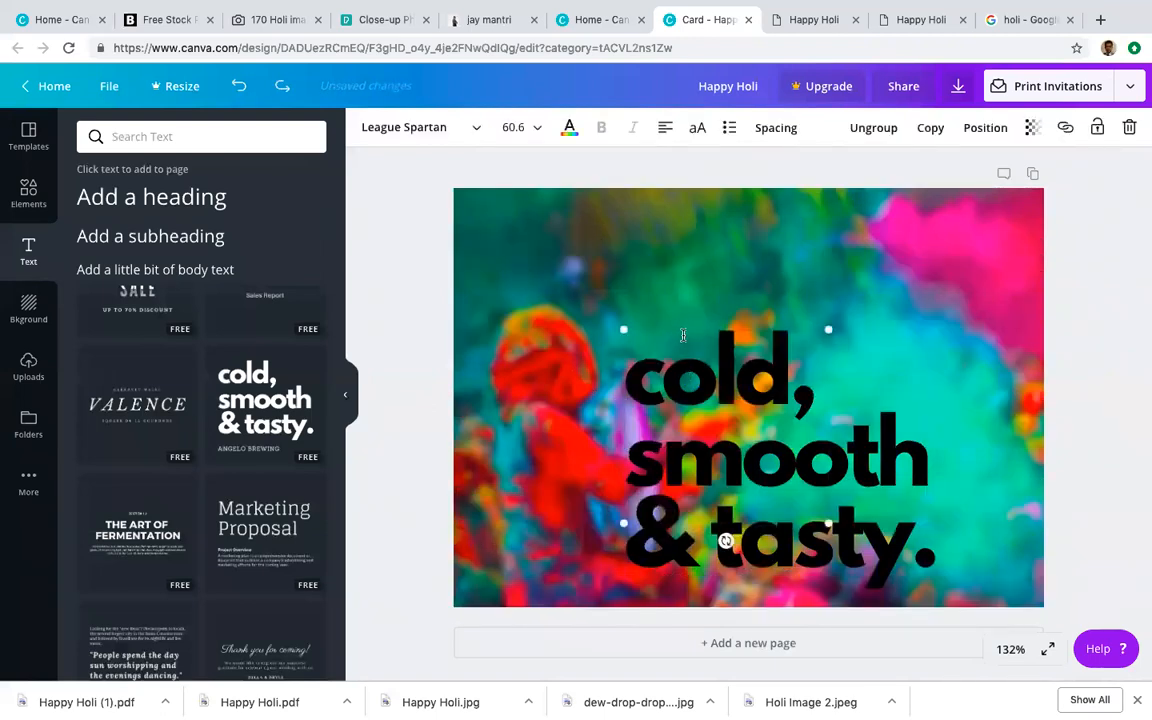
{"action": "left_click_drag", "start_coordinate": [635, 371], "coordinate": [940, 532]}
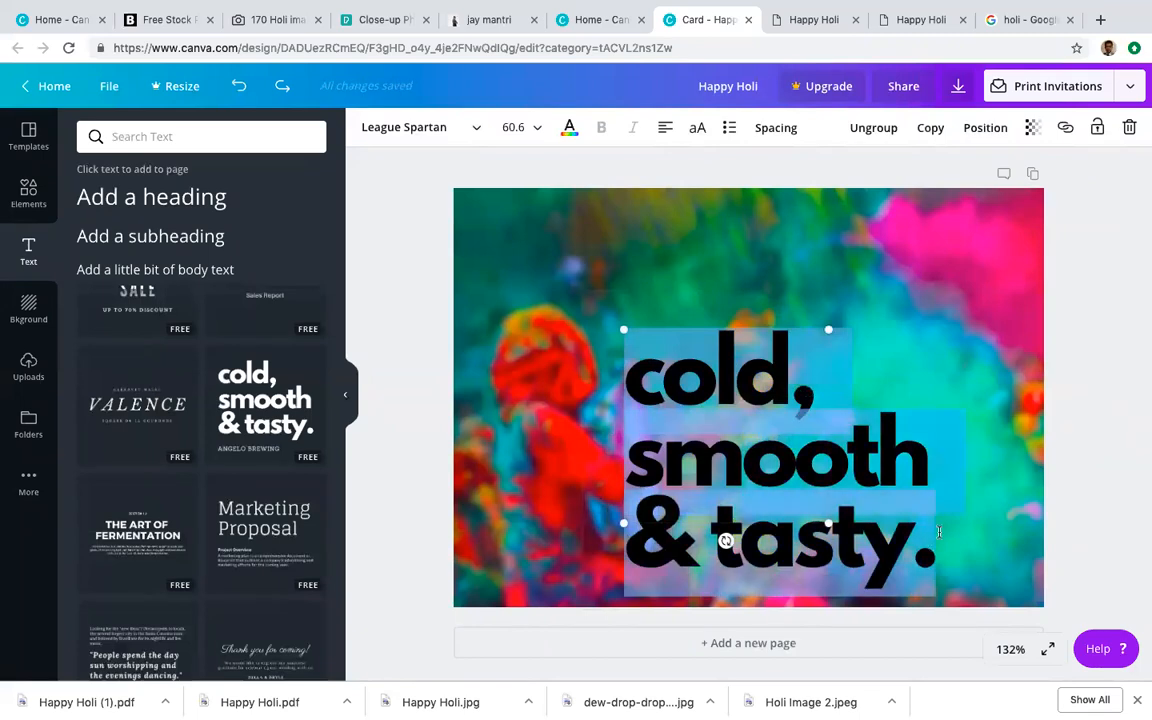
Step: Type 'Happy Holi' over the template text, undoing a stray stripe change on the background
{"action": "type", "text": "Happy"}
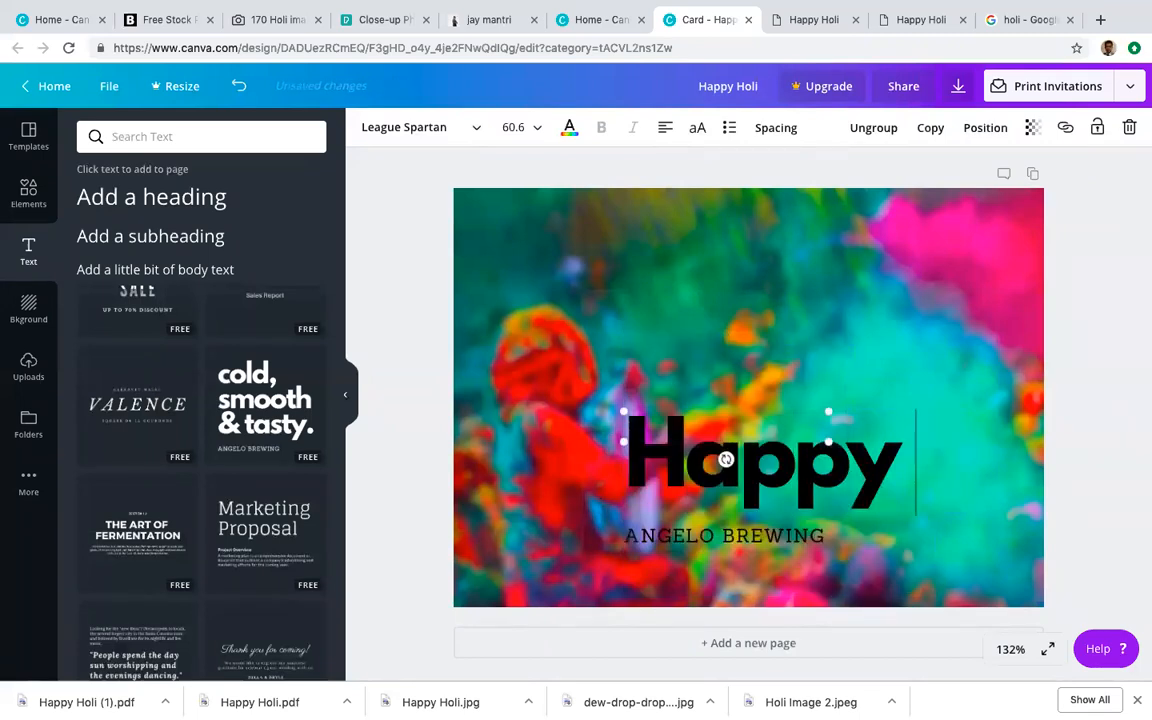
{"action": "type", "text": " Holi"}
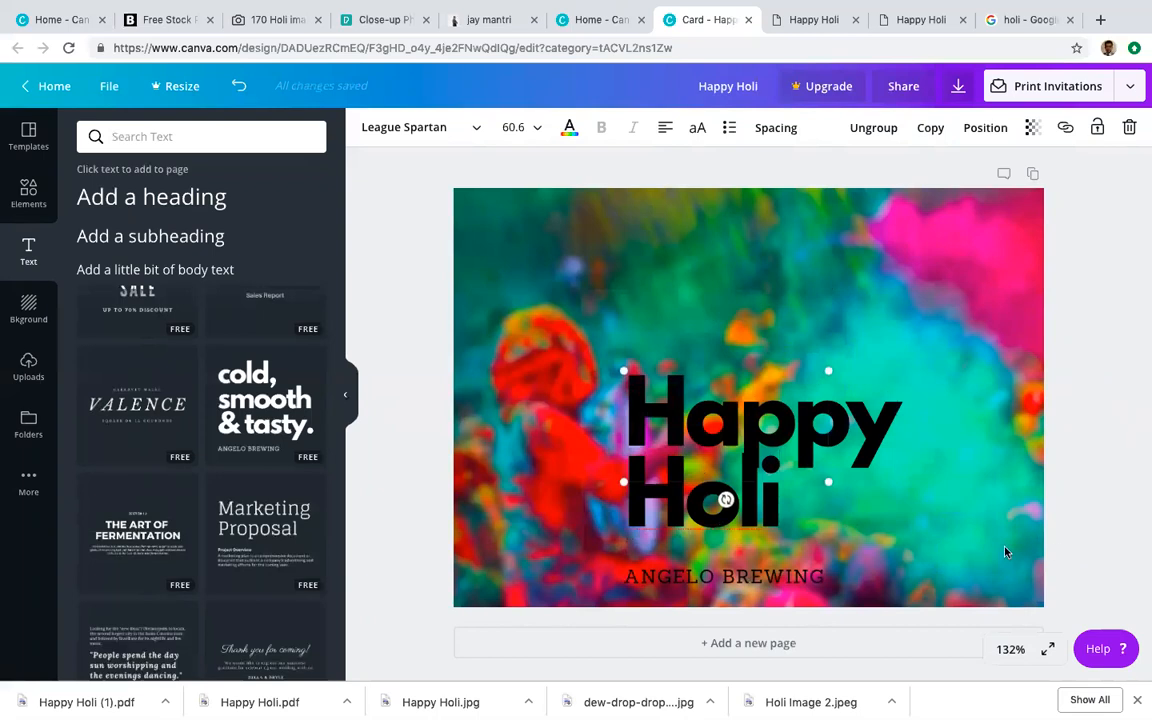
{"action": "left_click", "coordinate": [926, 555]}
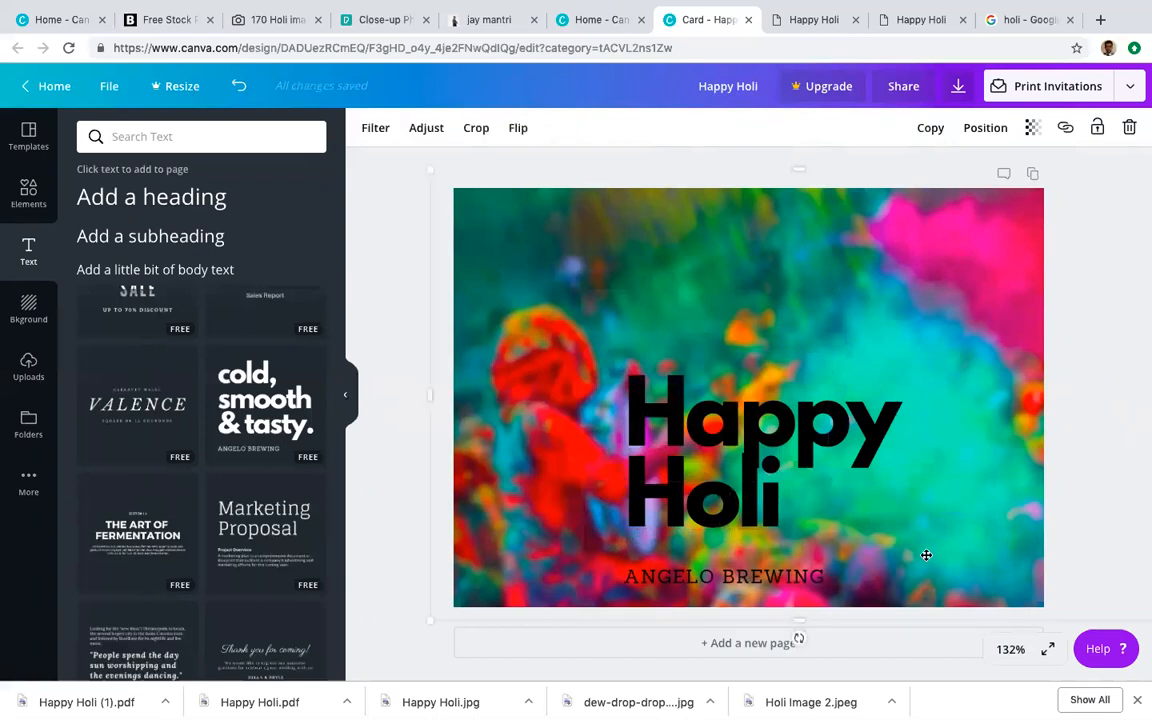
{"action": "left_click", "coordinate": [728, 390]}
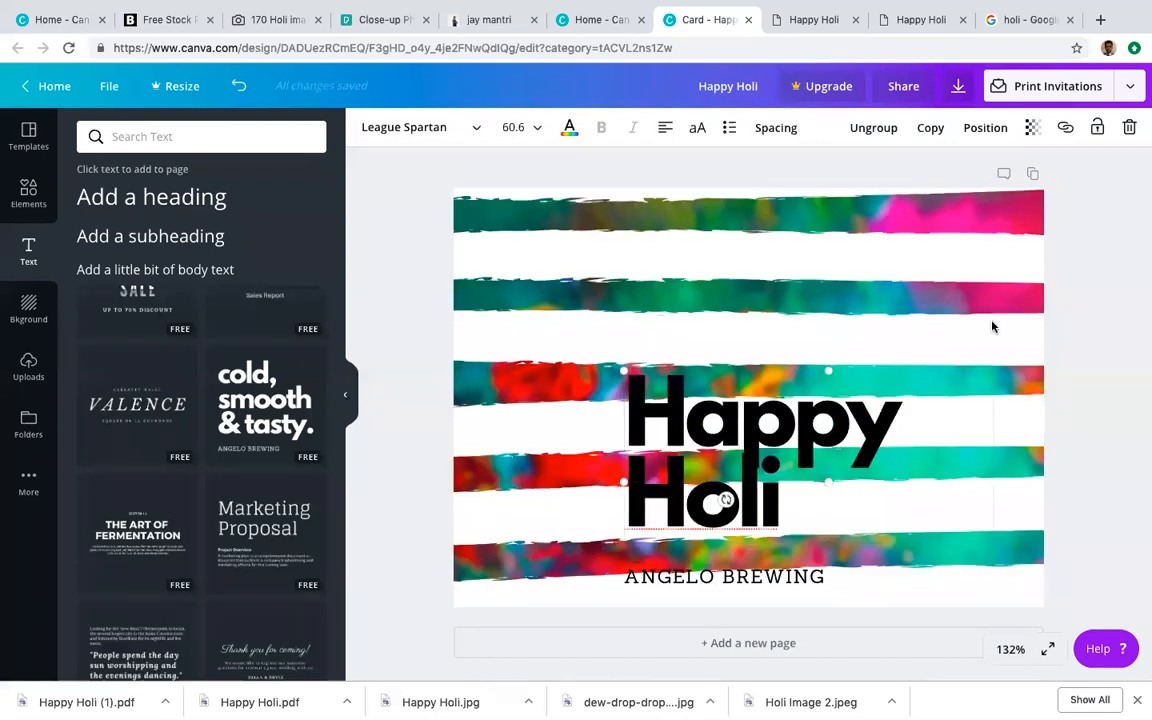
{"action": "key", "text": "super+z"}
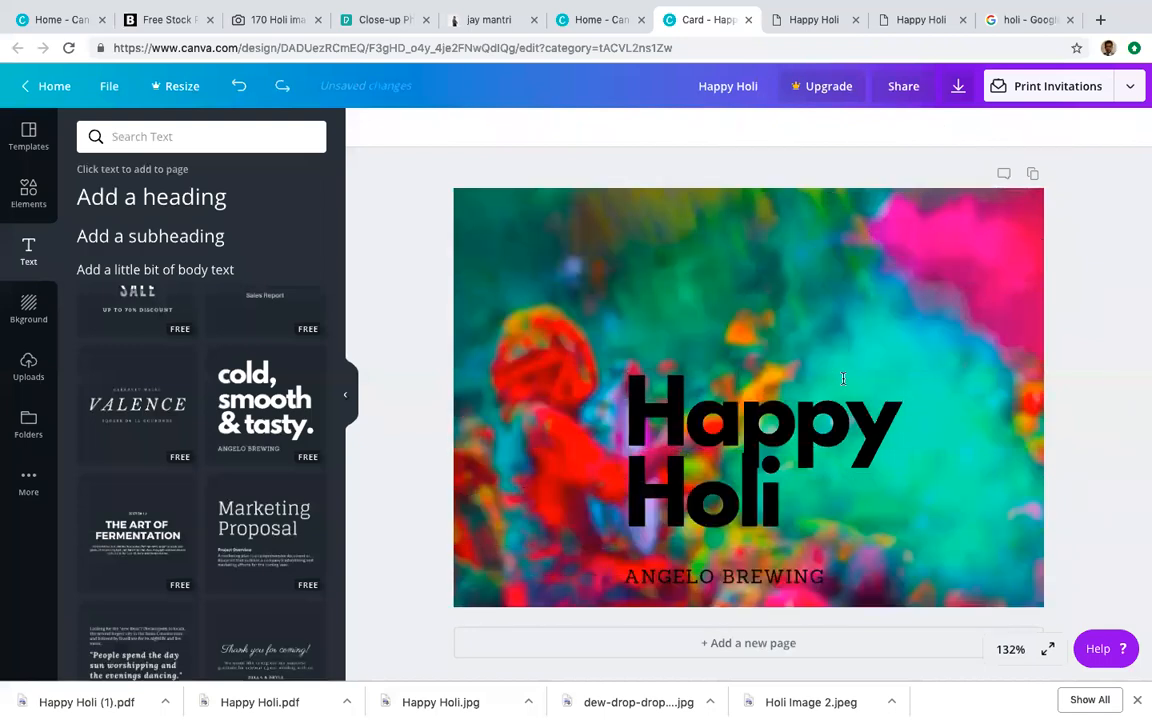
Step: Make all the Happy Holi text white, undoing another accidental background stripe change
{"action": "left_click", "coordinate": [843, 378]}
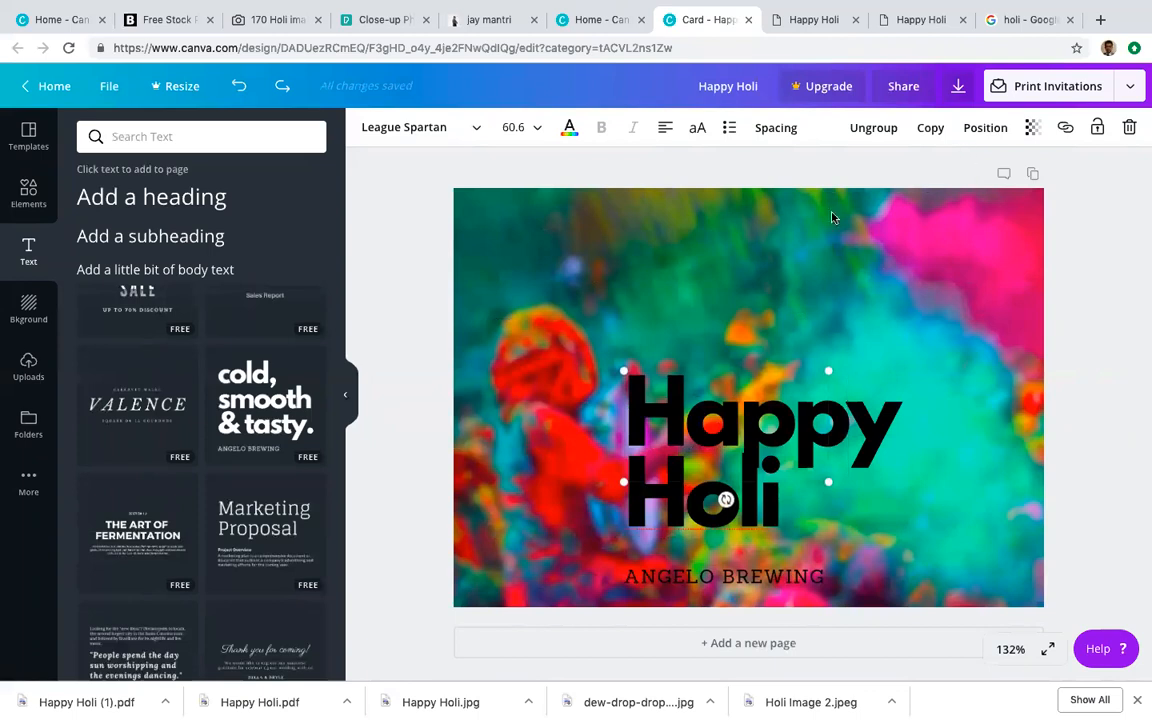
{"action": "key", "text": "super+a"}
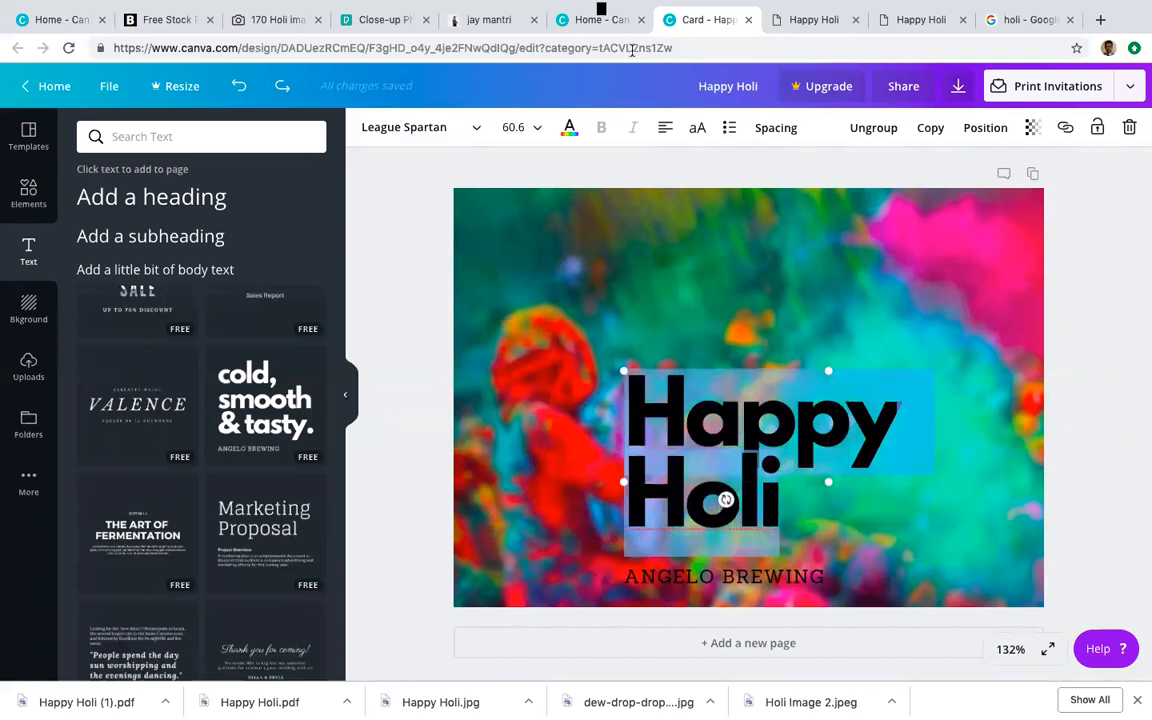
{"action": "left_click", "coordinate": [569, 128]}
{"action": "left_click", "coordinate": [309, 243]}
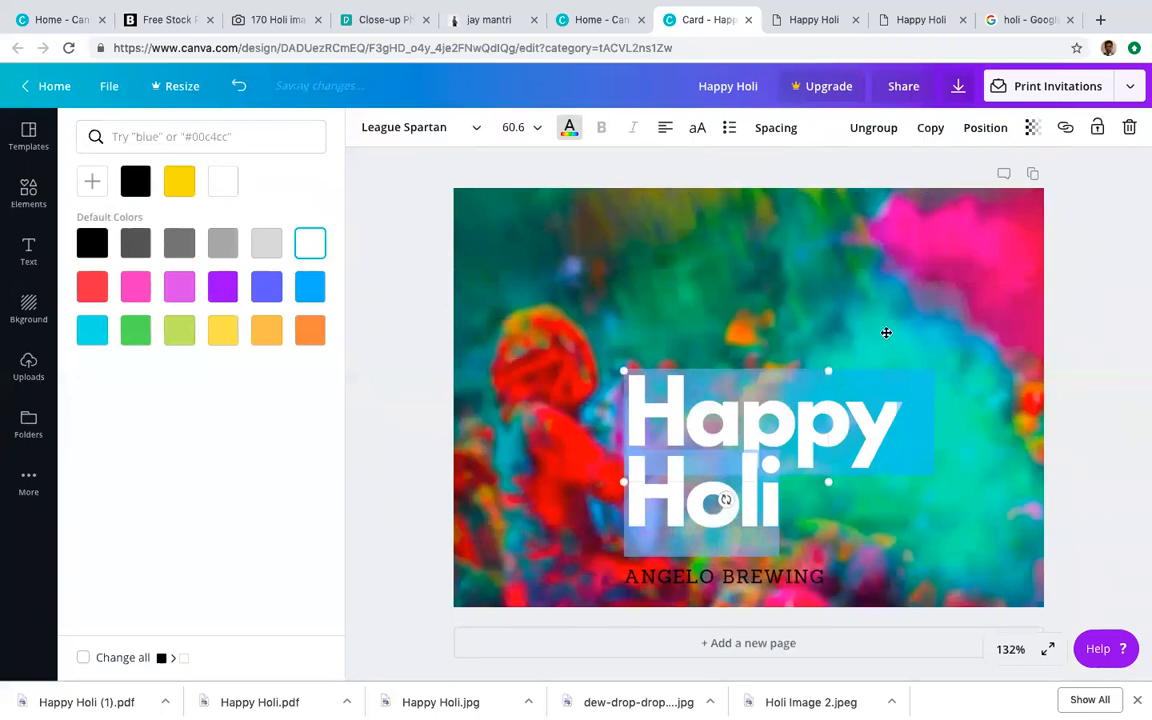
{"action": "left_click", "coordinate": [885, 332]}
{"action": "left_click", "coordinate": [784, 511]}
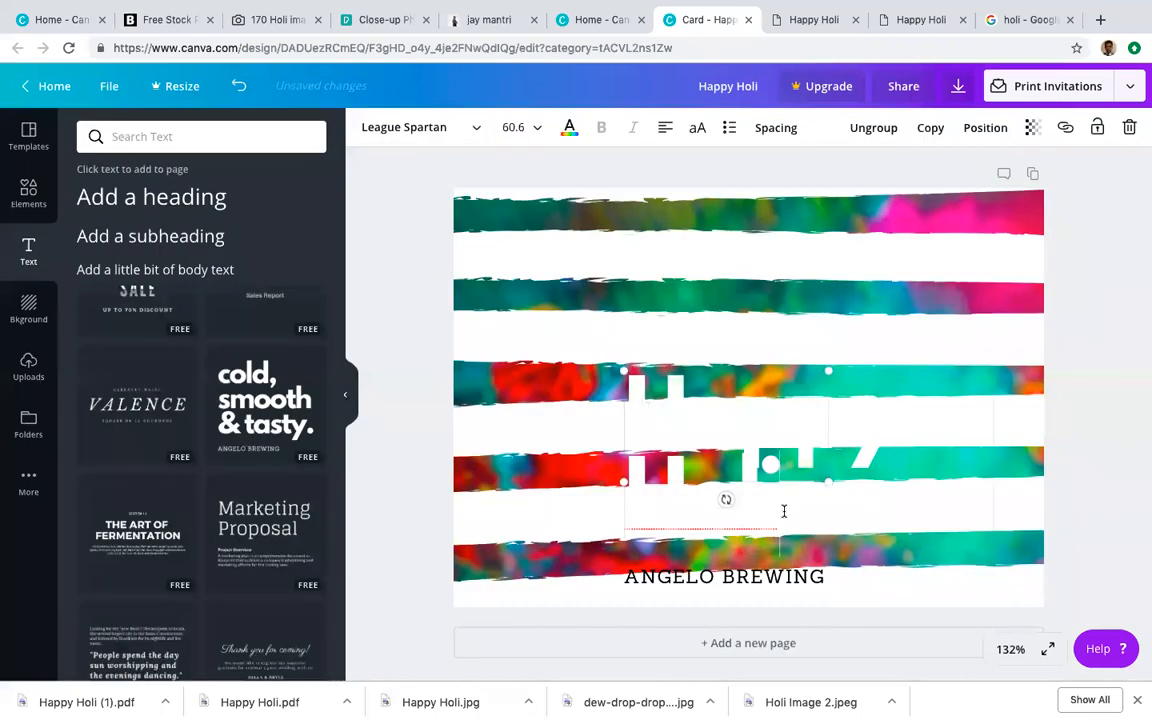
{"action": "key", "text": "ctrl+z"}
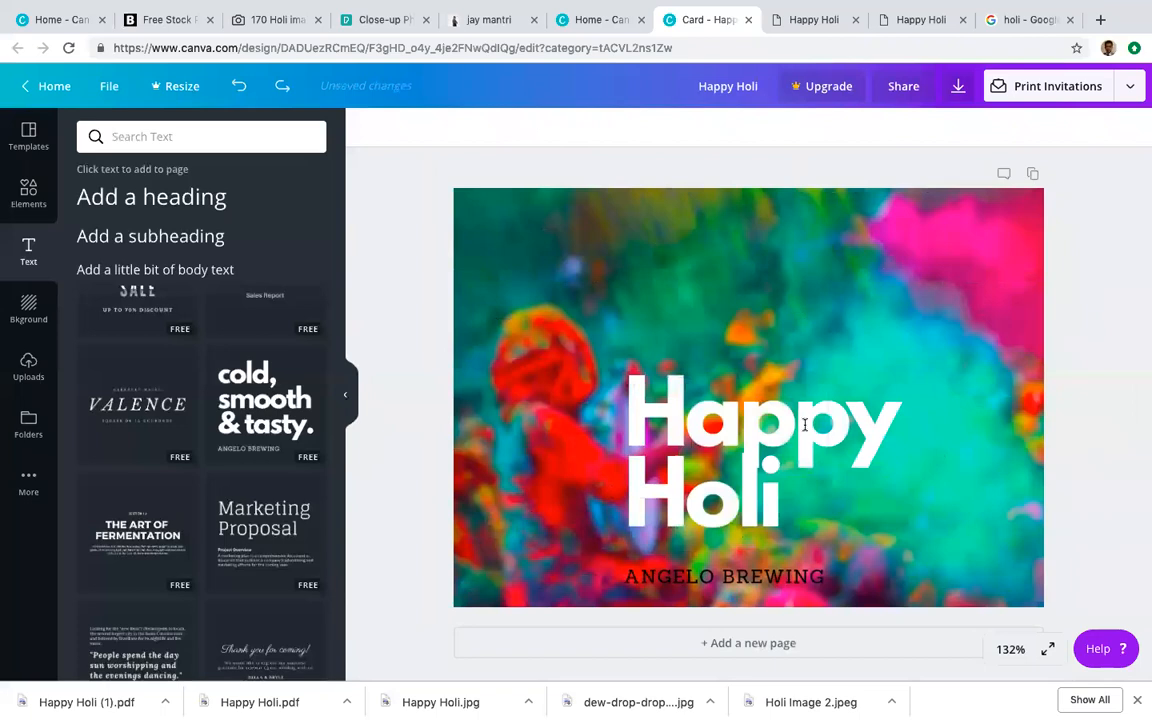
{"action": "left_click", "coordinate": [881, 388]}
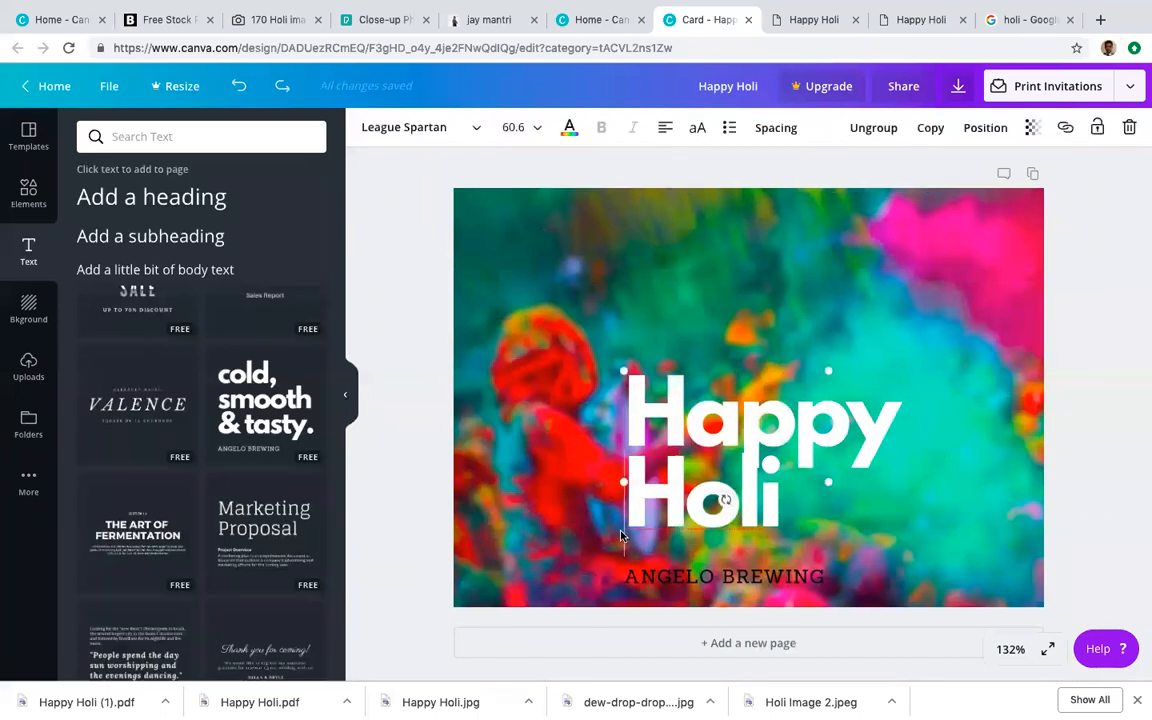
Step: Shrink the Happy Holi group, move it to the upper left, ungroup it and delete ANGELO BREWING
{"action": "left_click_drag", "start_coordinate": [622, 365], "coordinate": [702, 414]}
{"action": "left_click_drag", "start_coordinate": [822, 544], "coordinate": [624, 353]}
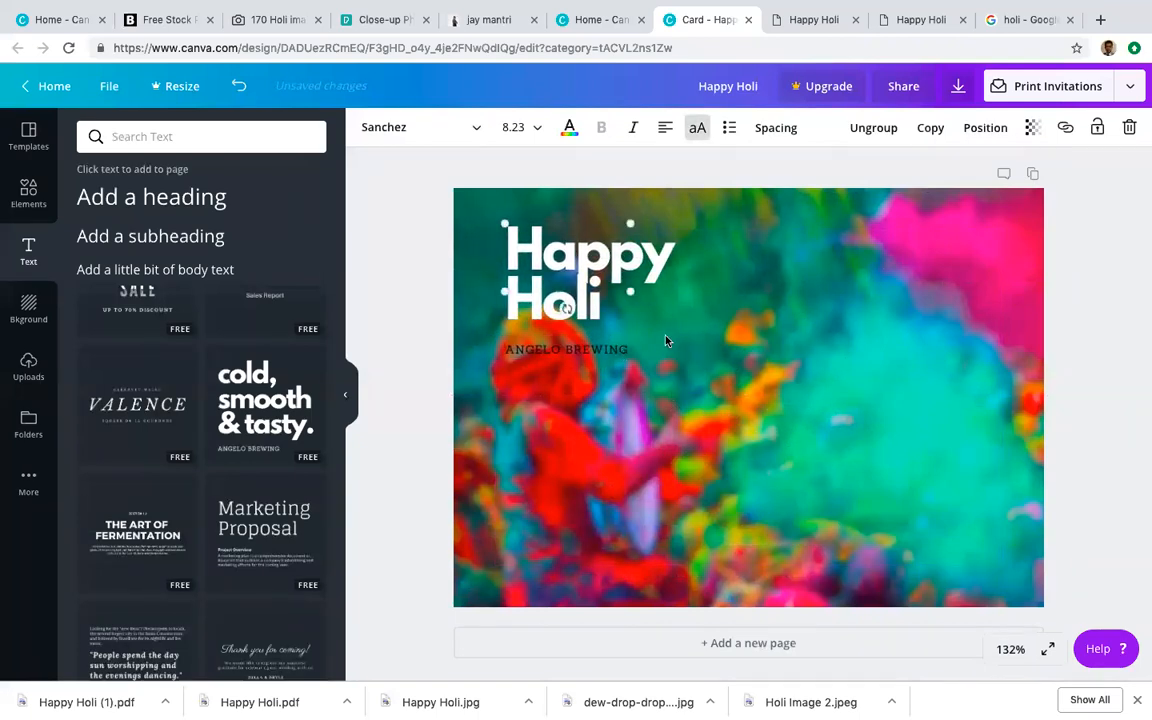
{"action": "left_click", "coordinate": [873, 128]}
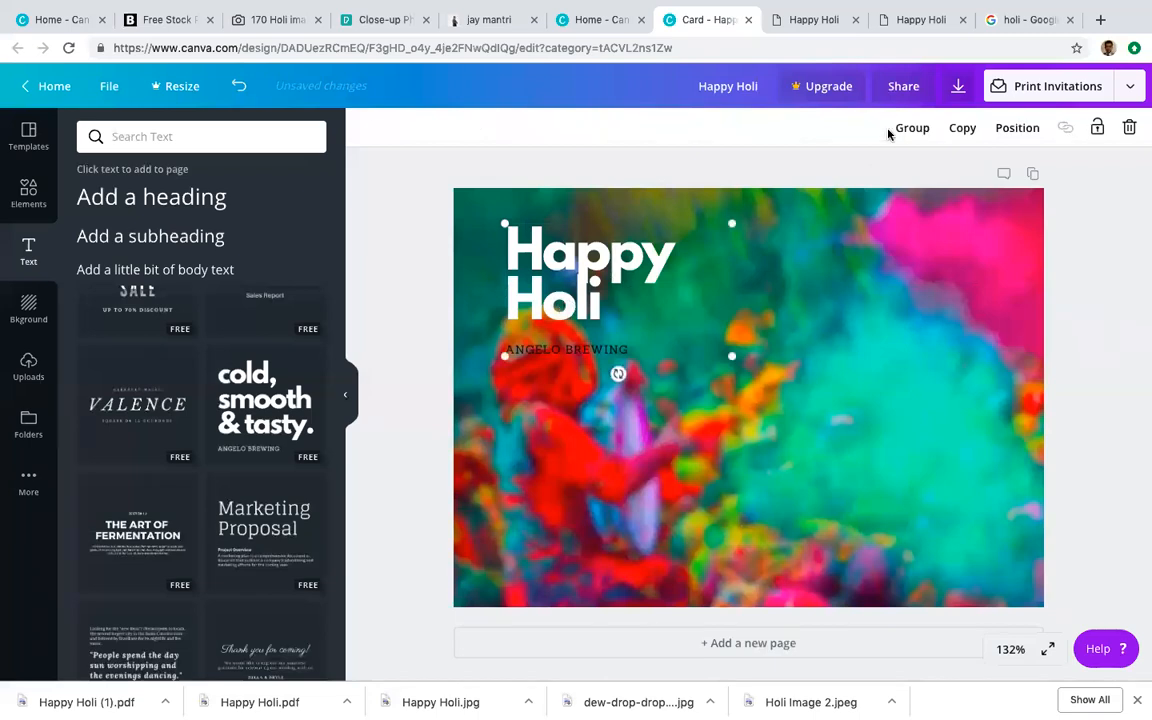
{"action": "left_click", "coordinate": [621, 347]}
{"action": "double_click", "coordinate": [591, 345]}
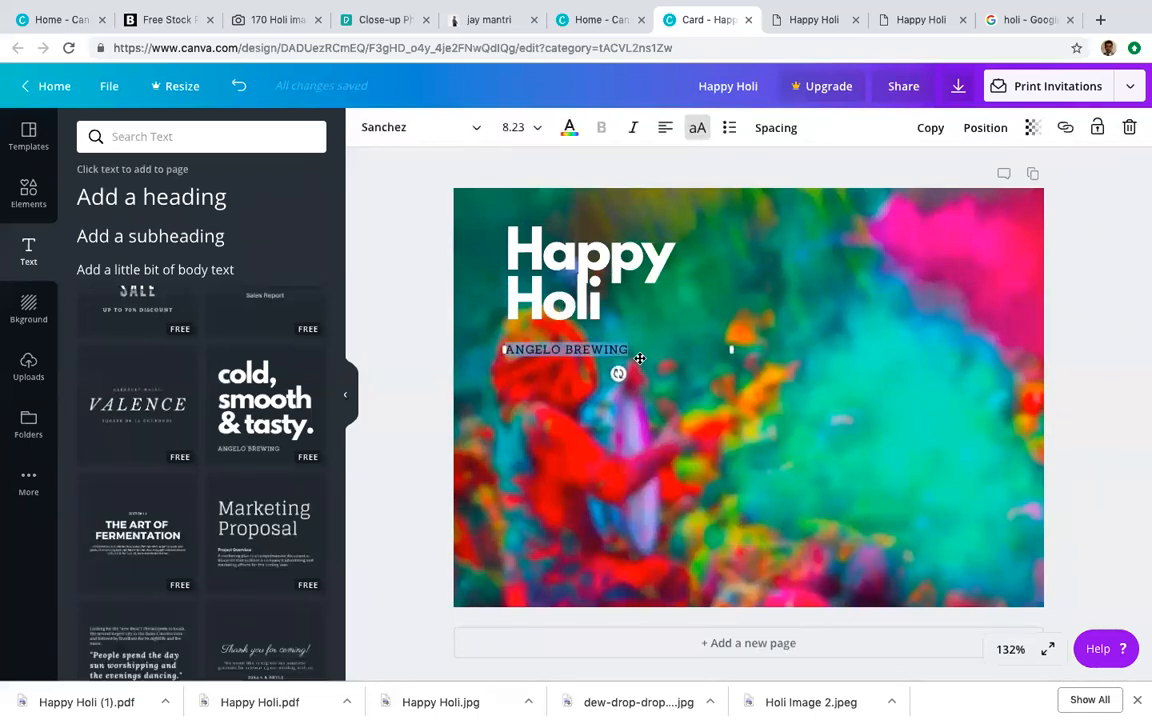
{"action": "key", "text": "Delete"}
{"action": "left_click", "coordinate": [593, 298]}
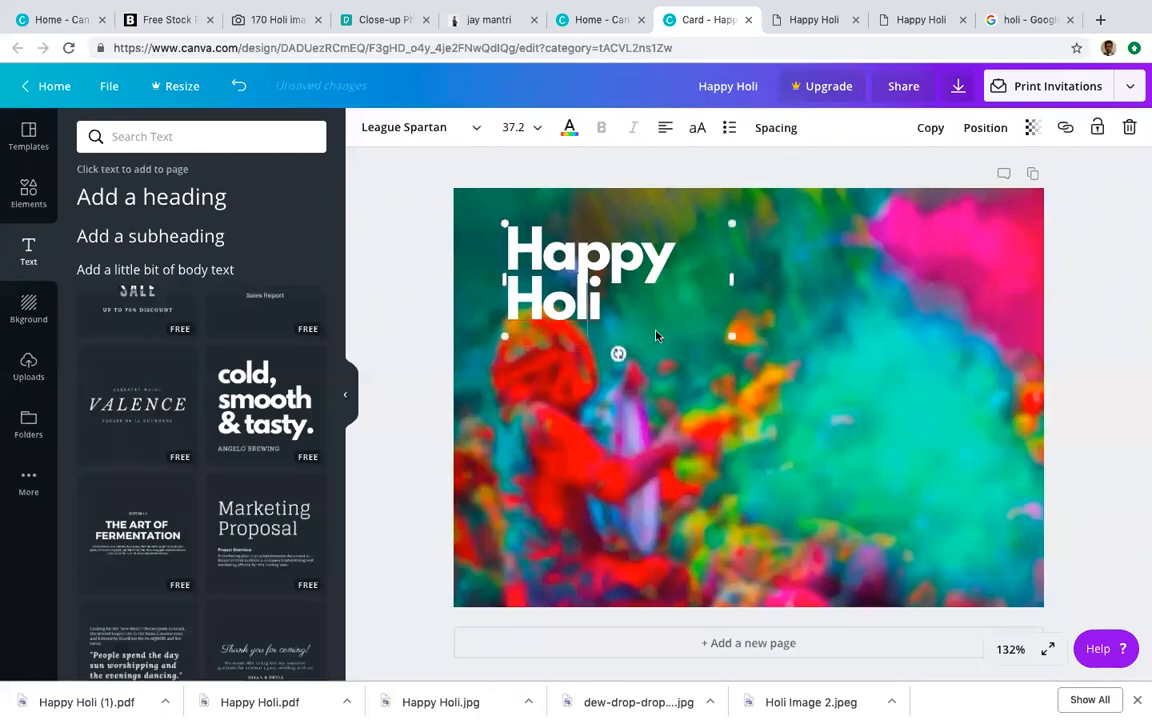
Step: Copy 'Rang de London' from PowerPoint's Text Content slide and highlight the Canva Happy Holi heading text
{"action": "double_click", "coordinate": [512, 268]}
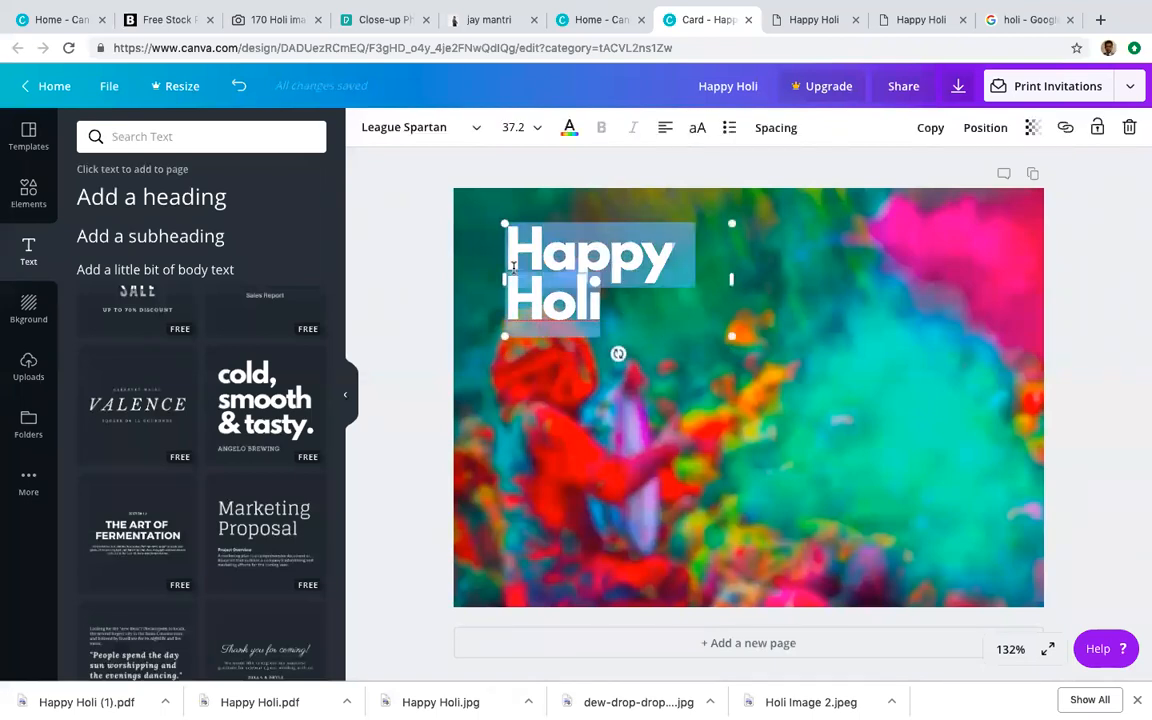
{"action": "key", "text": "ctrl+Left"}
{"action": "left_click", "coordinate": [751, 360]}
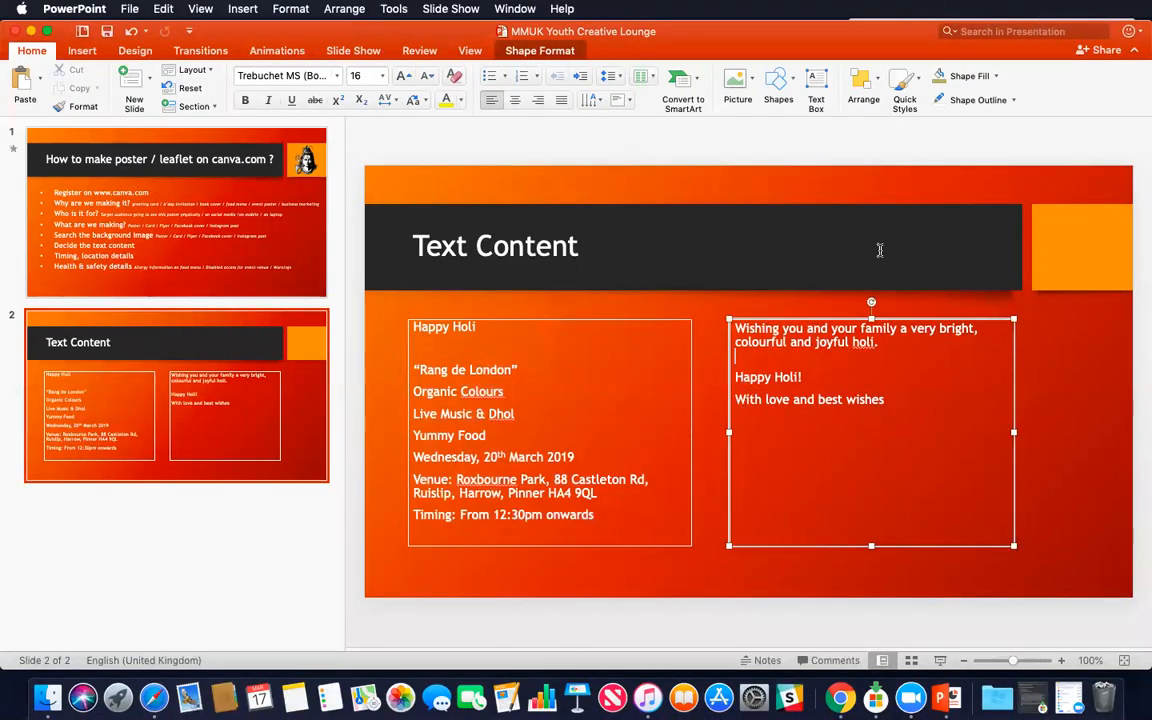
{"action": "key", "text": "super+z"}
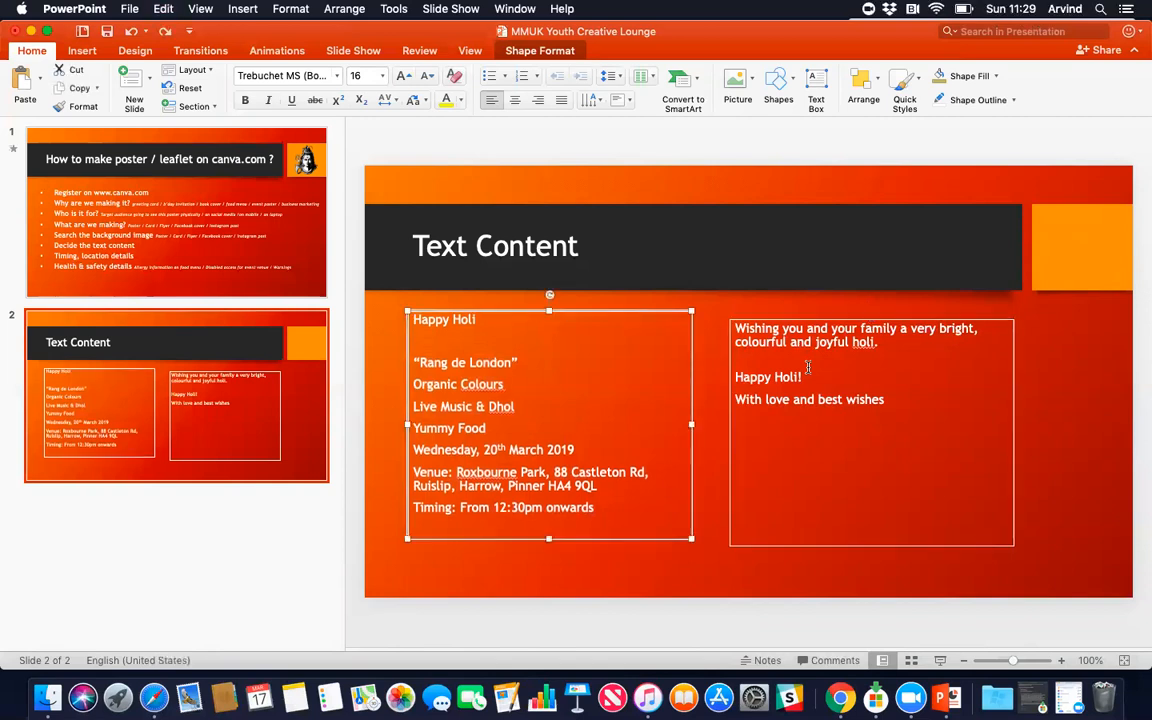
{"action": "triple_click", "coordinate": [527, 362]}
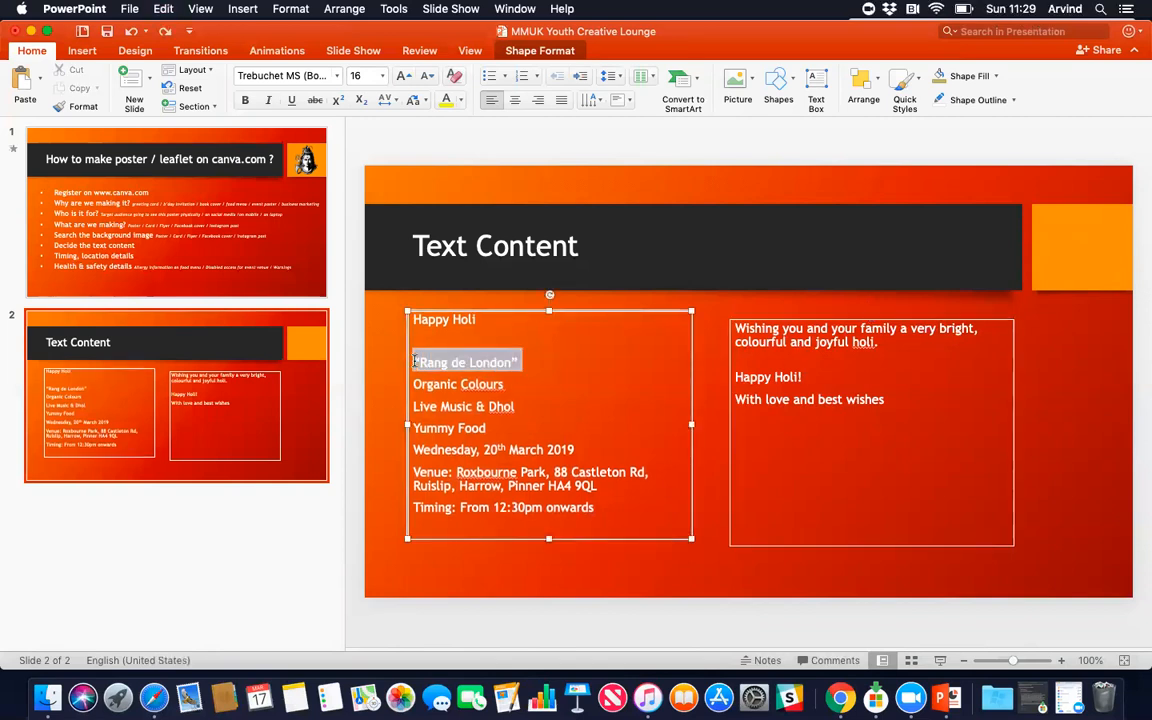
{"action": "key", "text": "super+c"}
{"action": "key", "text": "super+Tab"}
{"action": "left_click", "coordinate": [522, 251]}
{"action": "left_click_drag", "start_coordinate": [513, 250], "coordinate": [637, 299]}
Step: Paste 'Rang de London' over the heading, widen it to one line and move it near the top
{"action": "key", "text": "super+v"}
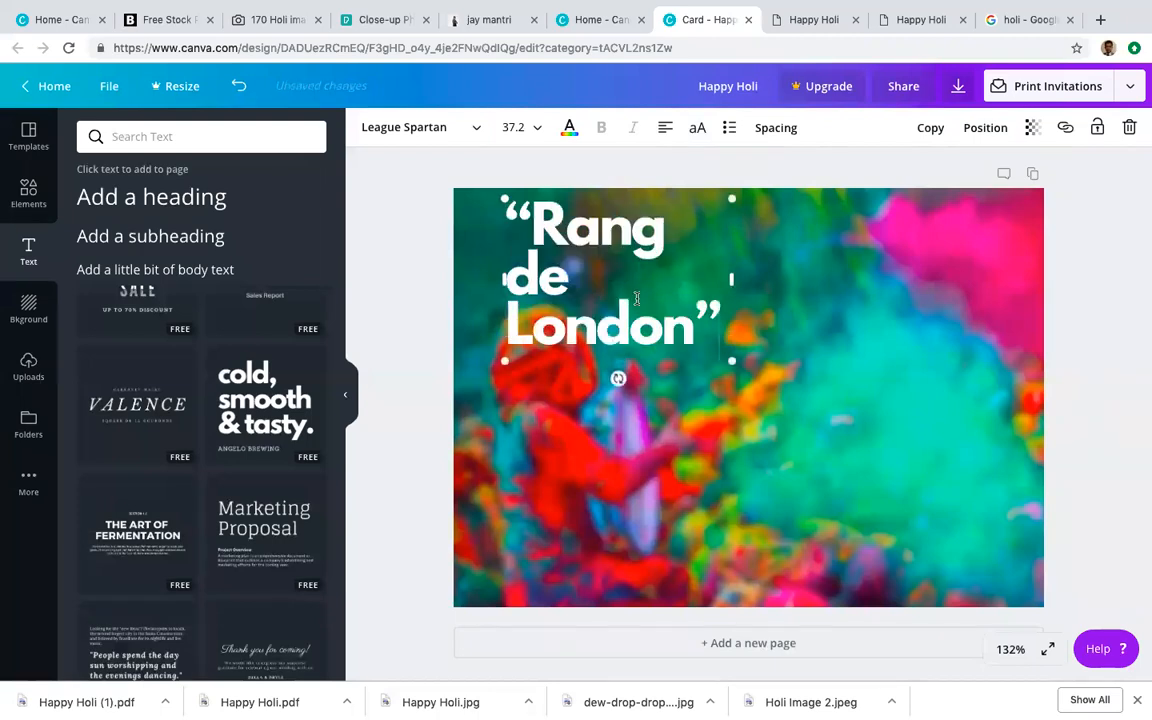
{"action": "left_click_drag", "start_coordinate": [819, 278], "coordinate": [1007, 279]}
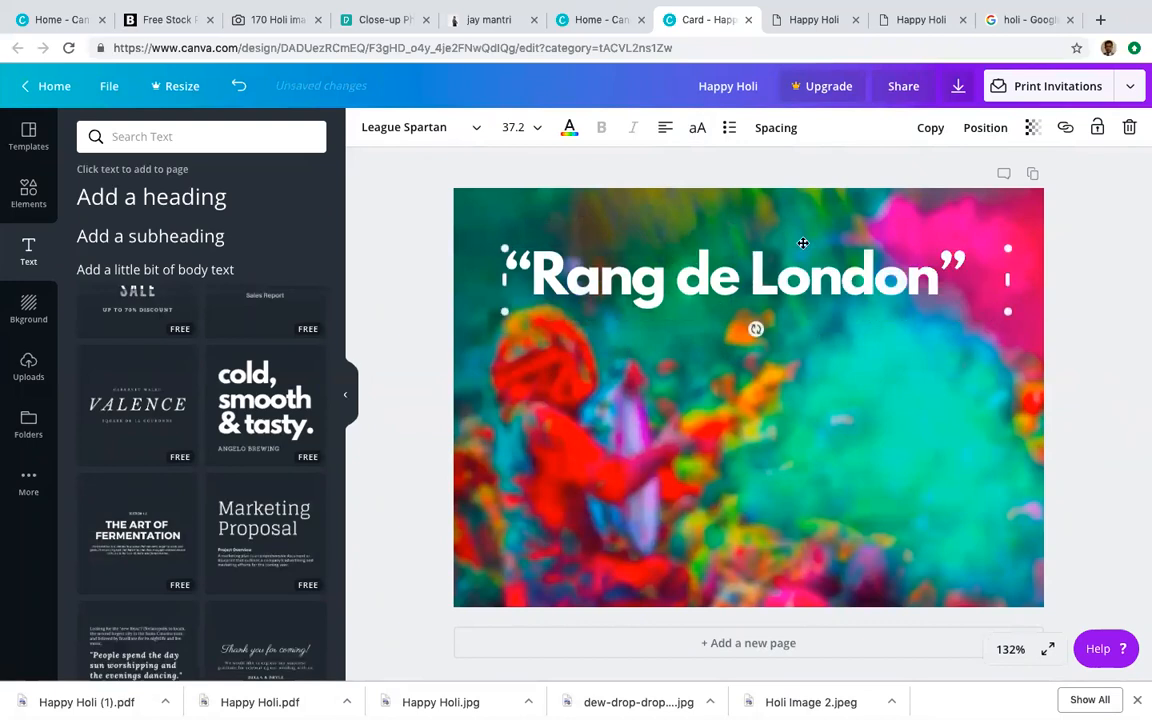
{"action": "mouse_move", "coordinate": [803, 244]}
{"action": "left_mouse_down"}
{"action": "mouse_move", "coordinate": [797, 222]}
{"action": "mouse_move", "coordinate": [811, 225]}
{"action": "left_mouse_up"}
Step: Select the Organic Colours through Yummy Food lines on the PowerPoint slide, then return to Canva
{"action": "key", "text": "ctrl+Left"}
{"action": "left_click", "coordinate": [484, 464]}
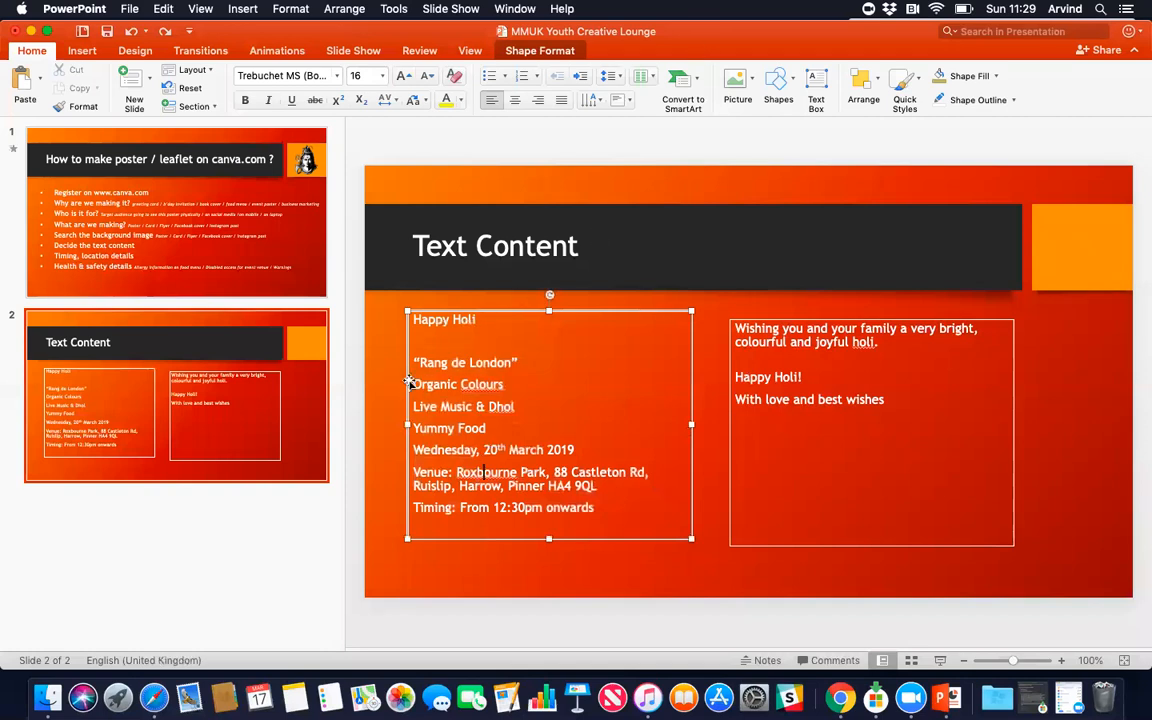
{"action": "left_click_drag", "start_coordinate": [412, 378], "coordinate": [509, 423]}
{"action": "key", "text": "ctrl+Right"}
{"action": "scroll", "coordinate": [255, 465], "scroll_direction": "down", "scroll_amount": 5}
{"action": "scroll", "coordinate": [255, 465], "scroll_direction": "down", "scroll_amount": 8}
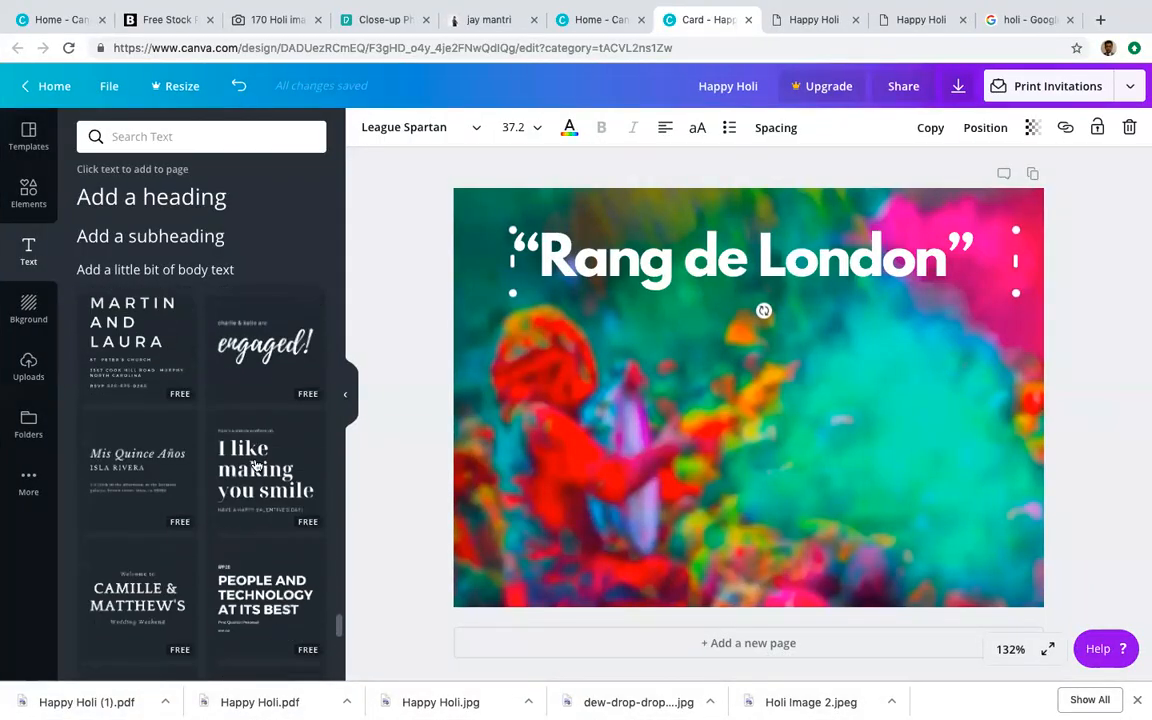
{"action": "scroll", "coordinate": [257, 466], "scroll_direction": "down", "scroll_amount": 1}
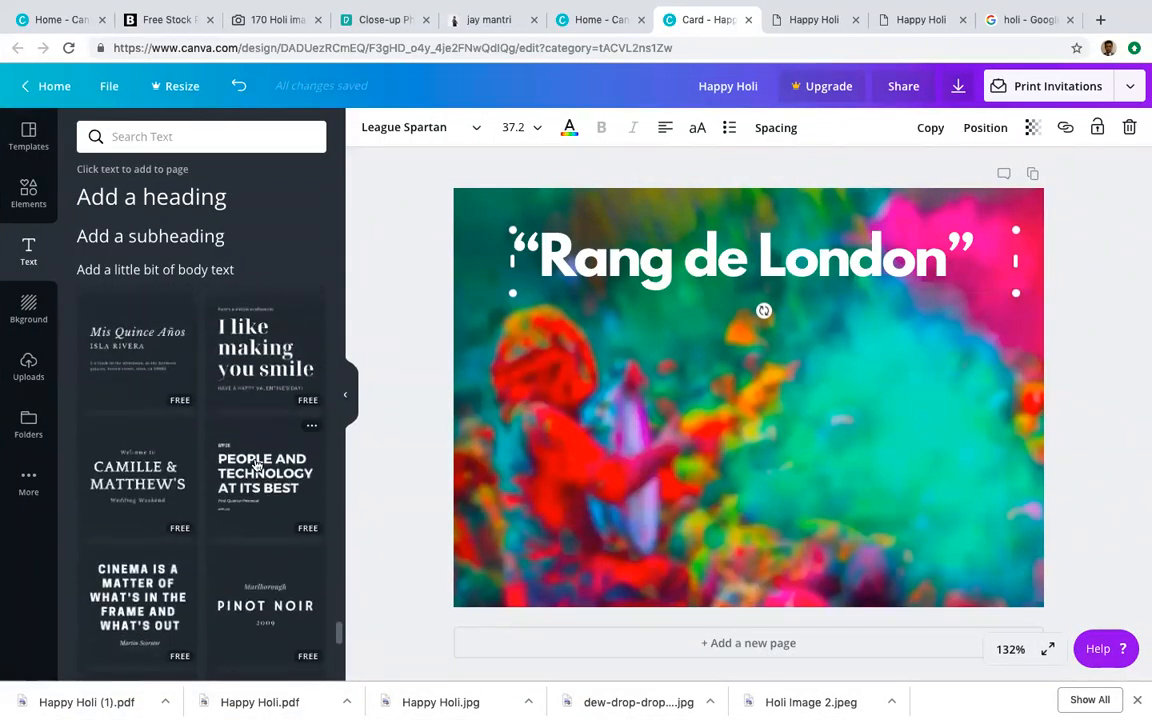
{"action": "scroll", "coordinate": [248, 490], "scroll_direction": "down", "scroll_amount": 5}
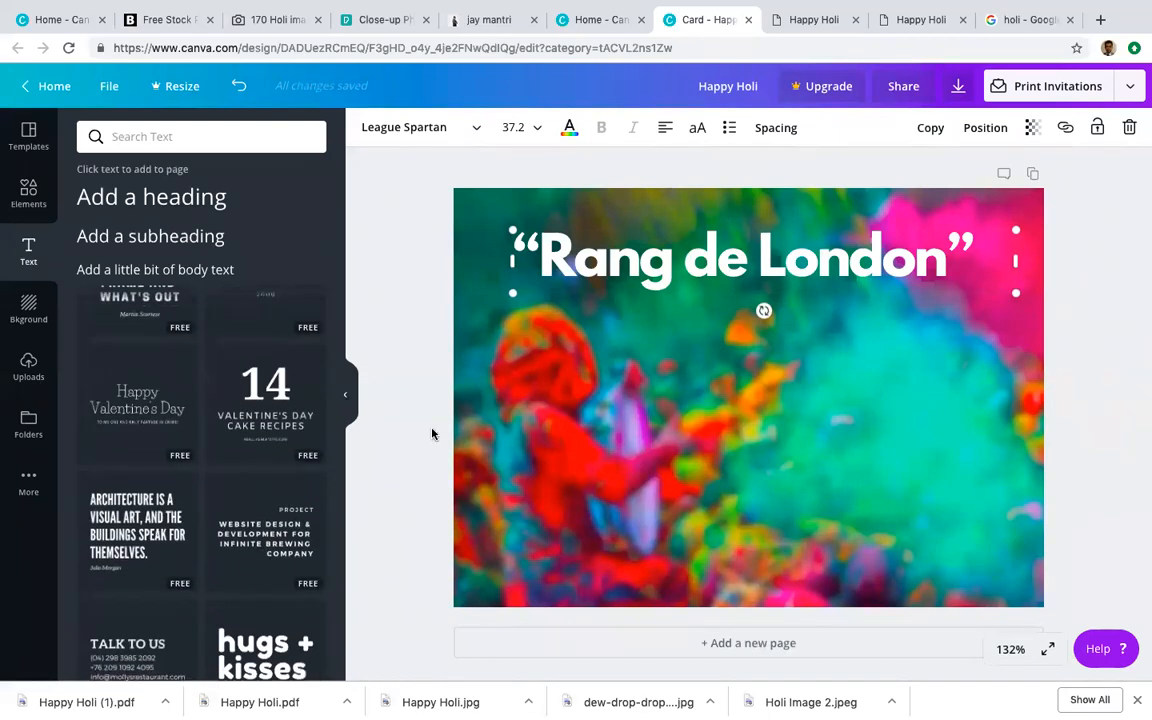
Step: Drop the website-design text template onto the card
{"action": "left_click", "coordinate": [318, 505]}
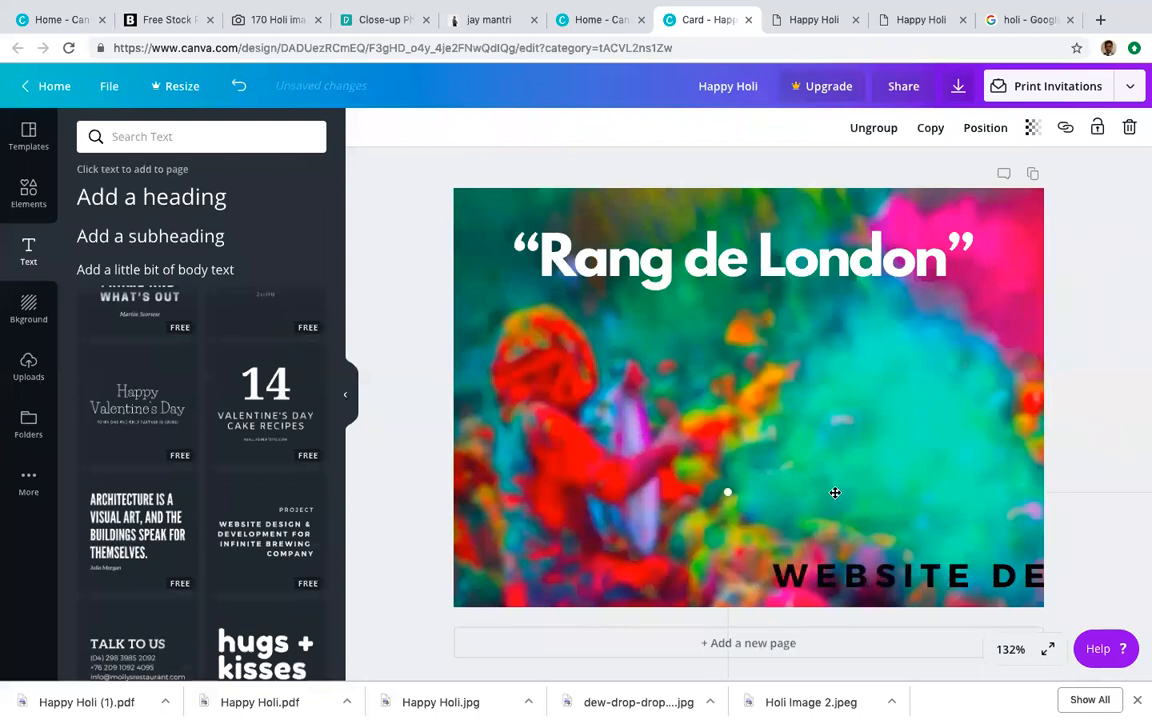
{"action": "key", "text": "ctrl+z"}
{"action": "left_click", "coordinate": [255, 478]}
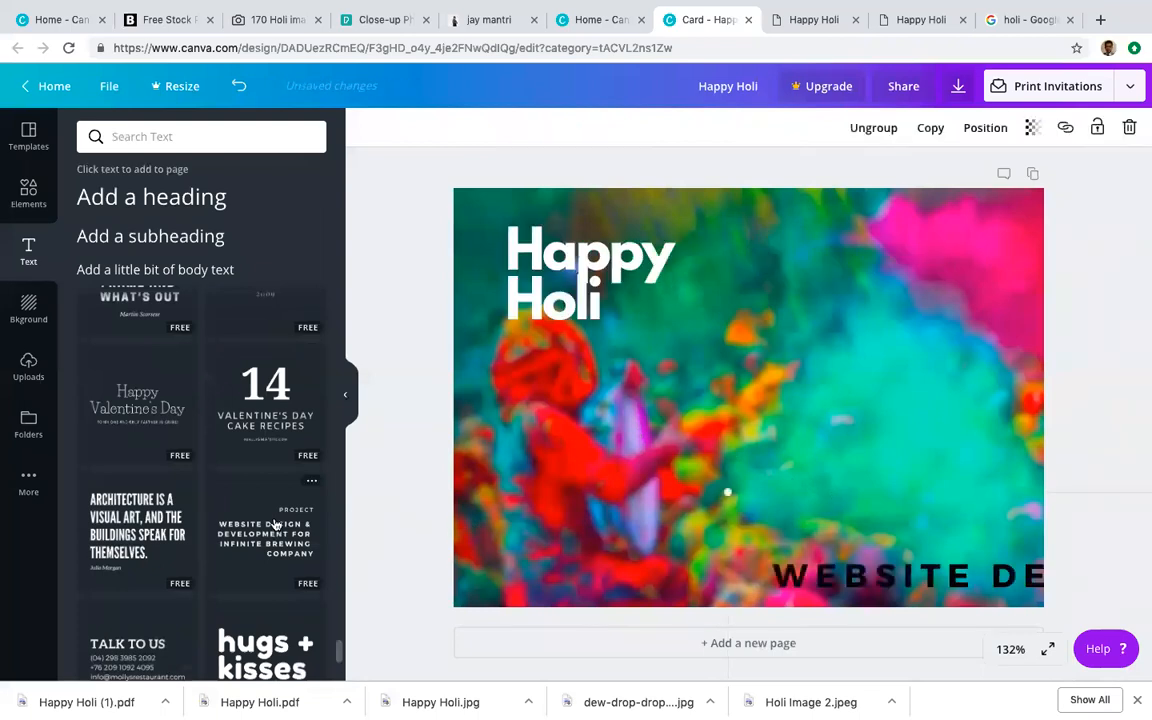
{"action": "key", "text": "ctrl+z"}
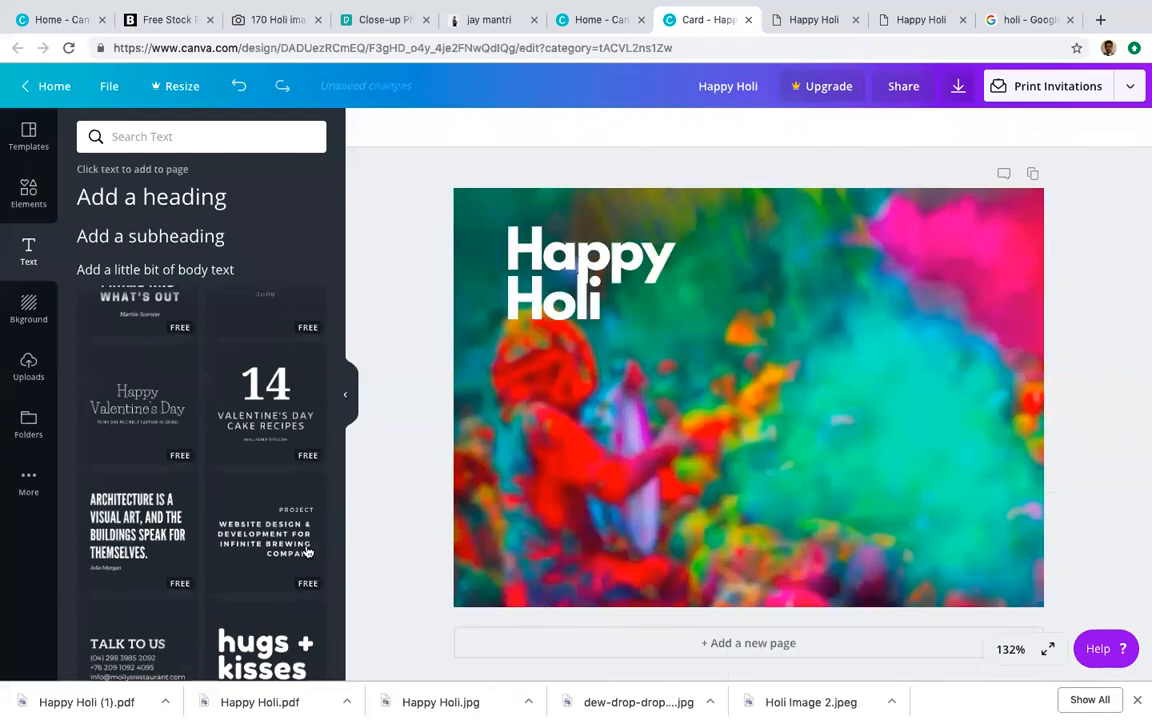
{"action": "left_click_drag", "start_coordinate": [265, 535], "coordinate": [567, 288]}
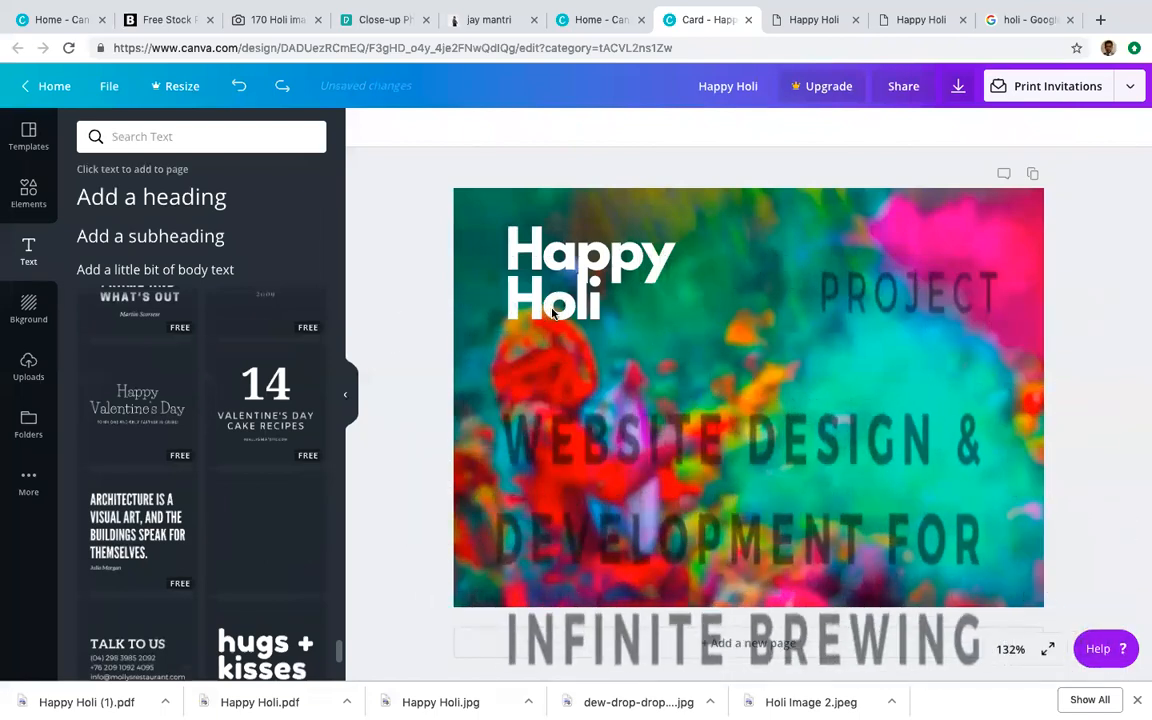
Step: Retitle the template heading 'Rang de London', widen it, and move the PROJECT group lower
{"action": "left_click", "coordinate": [598, 282]}
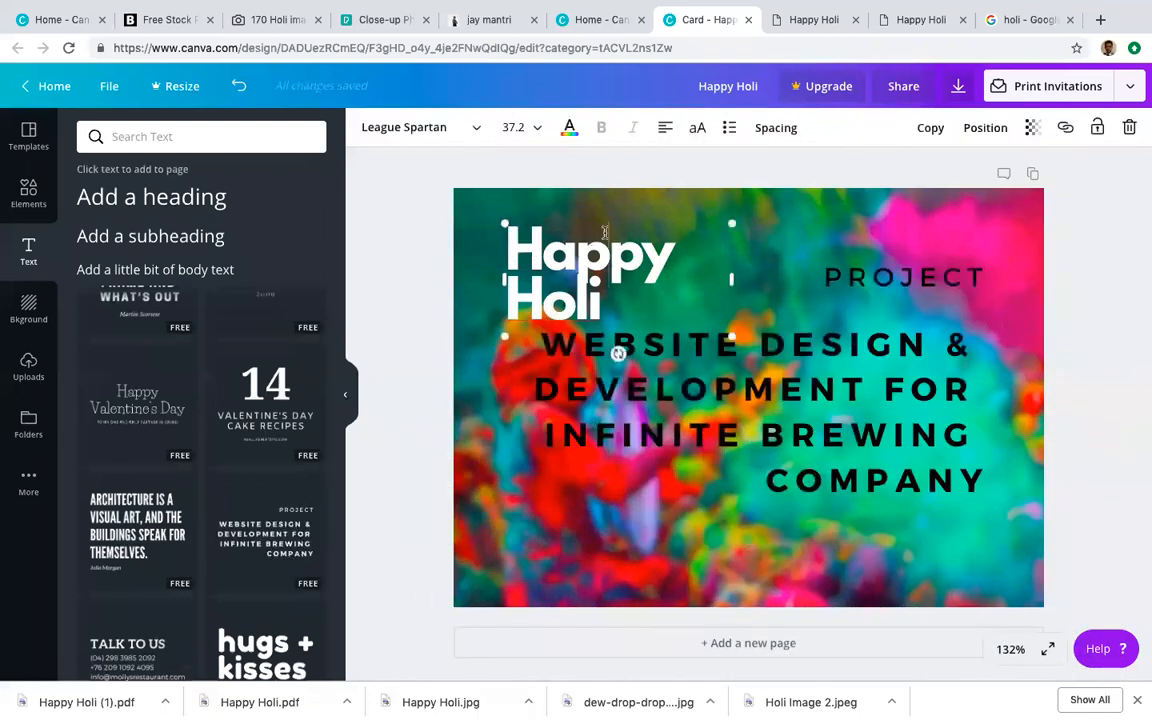
{"action": "double_click", "coordinate": [600, 289]}
{"action": "type", "text": "R"}
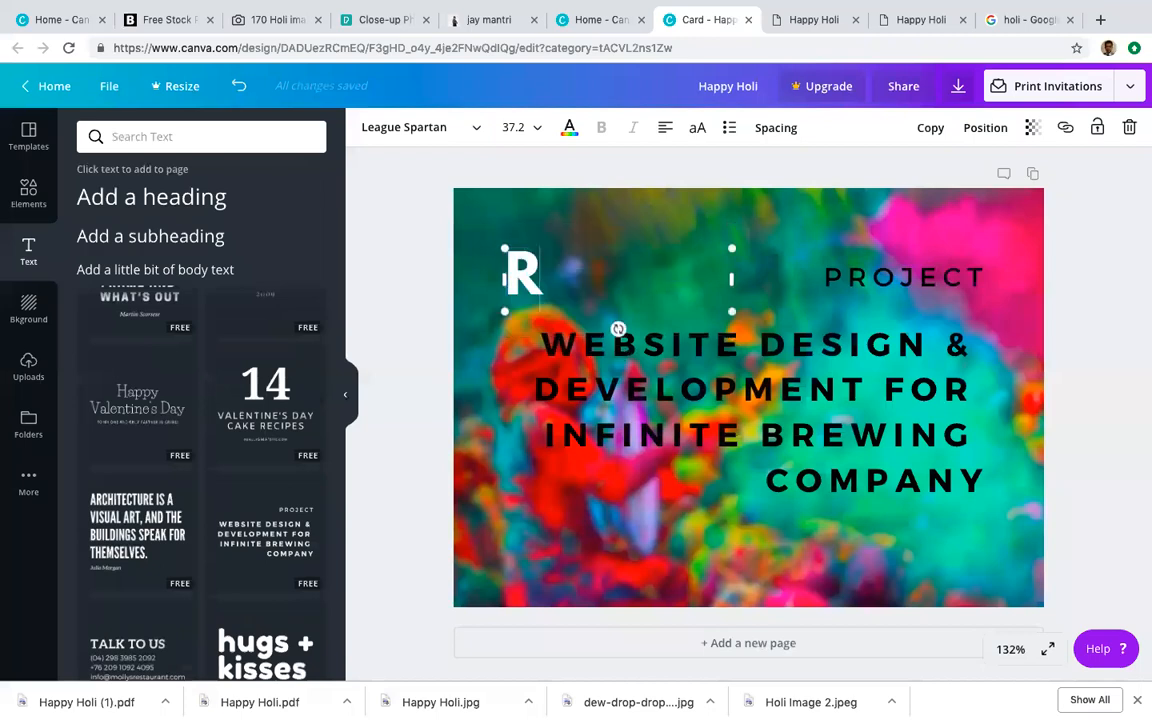
{"action": "type", "text": "ang de London"}
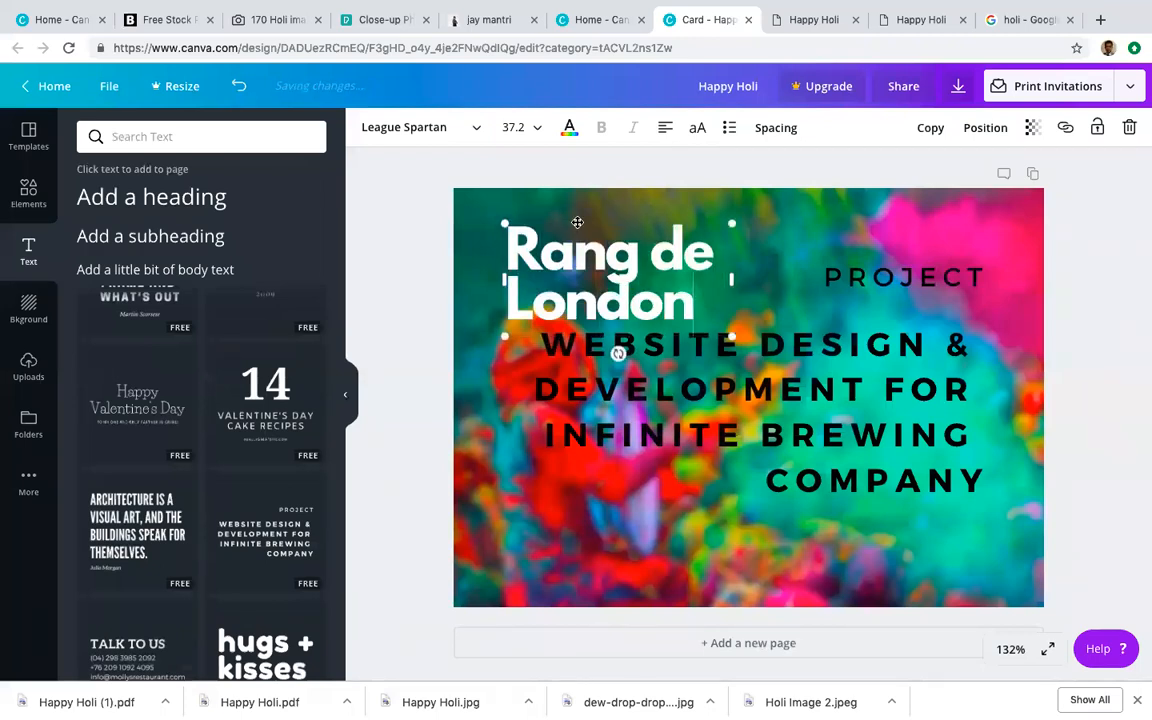
{"action": "left_click_drag", "start_coordinate": [731, 279], "coordinate": [899, 273]}
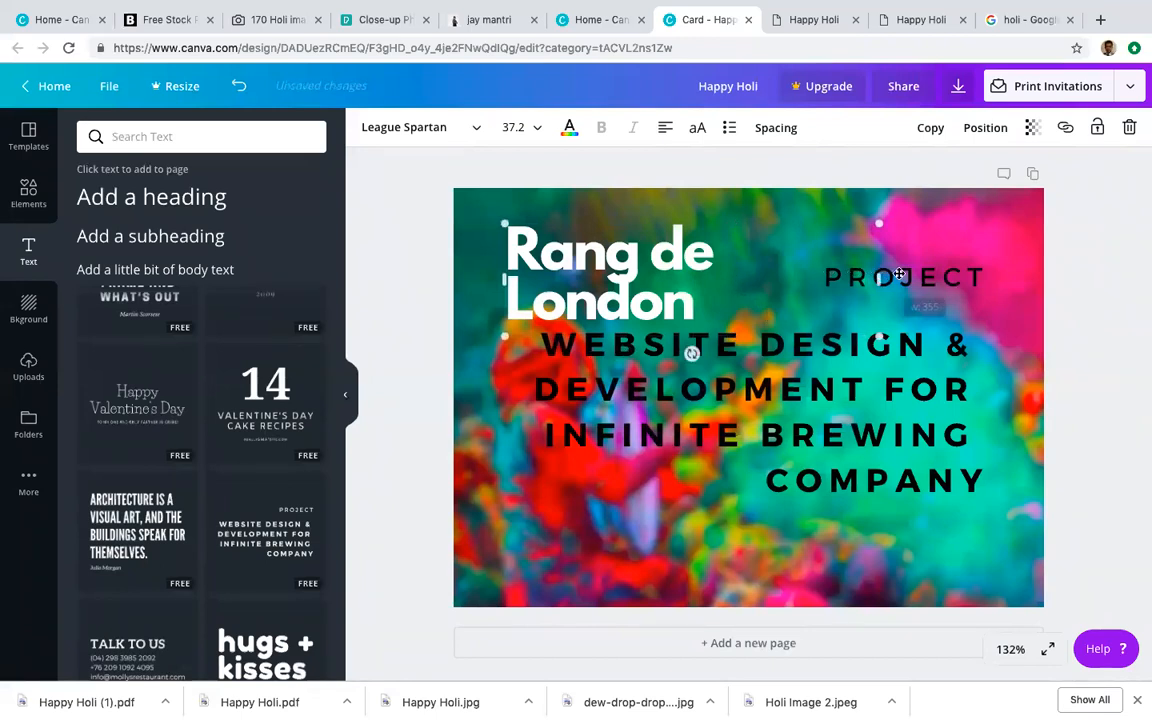
{"action": "left_click", "coordinate": [905, 275]}
{"action": "left_click_drag", "start_coordinate": [977, 270], "coordinate": [972, 309]}
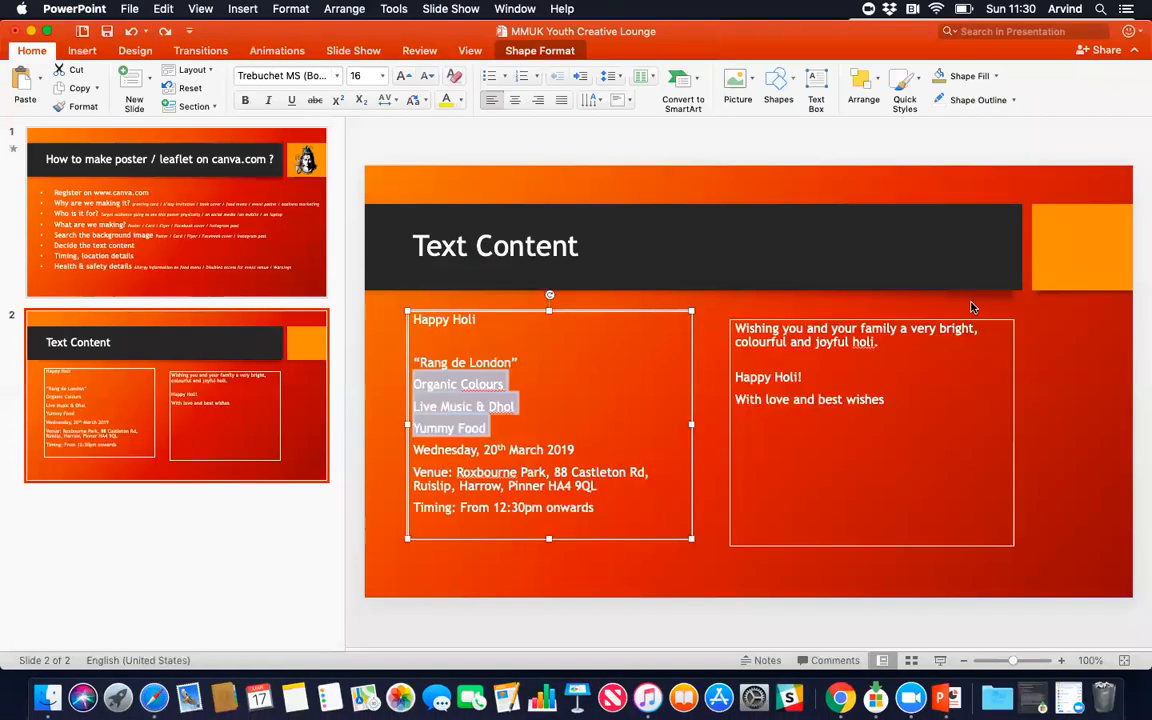
Step: Copy the Organic Colours to Yummy Food feature lines from the slide
{"action": "left_click", "coordinate": [540, 484]}
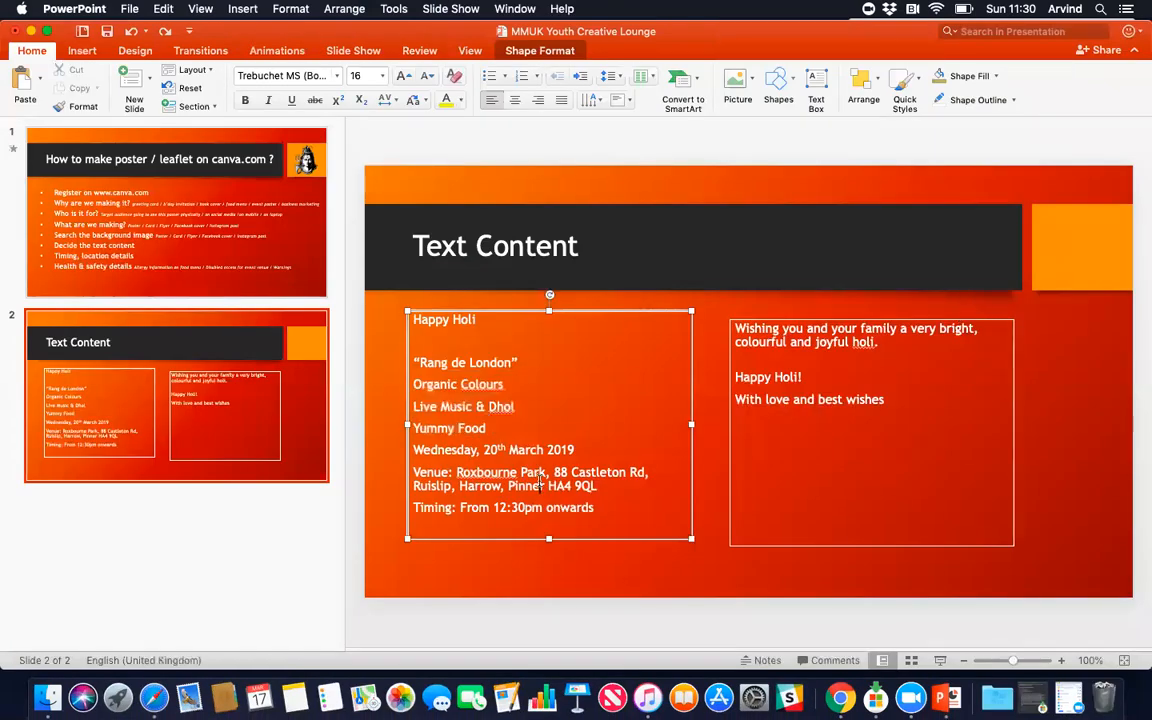
{"action": "left_click_drag", "start_coordinate": [538, 428], "coordinate": [414, 384]}
{"action": "key", "text": "super+c"}
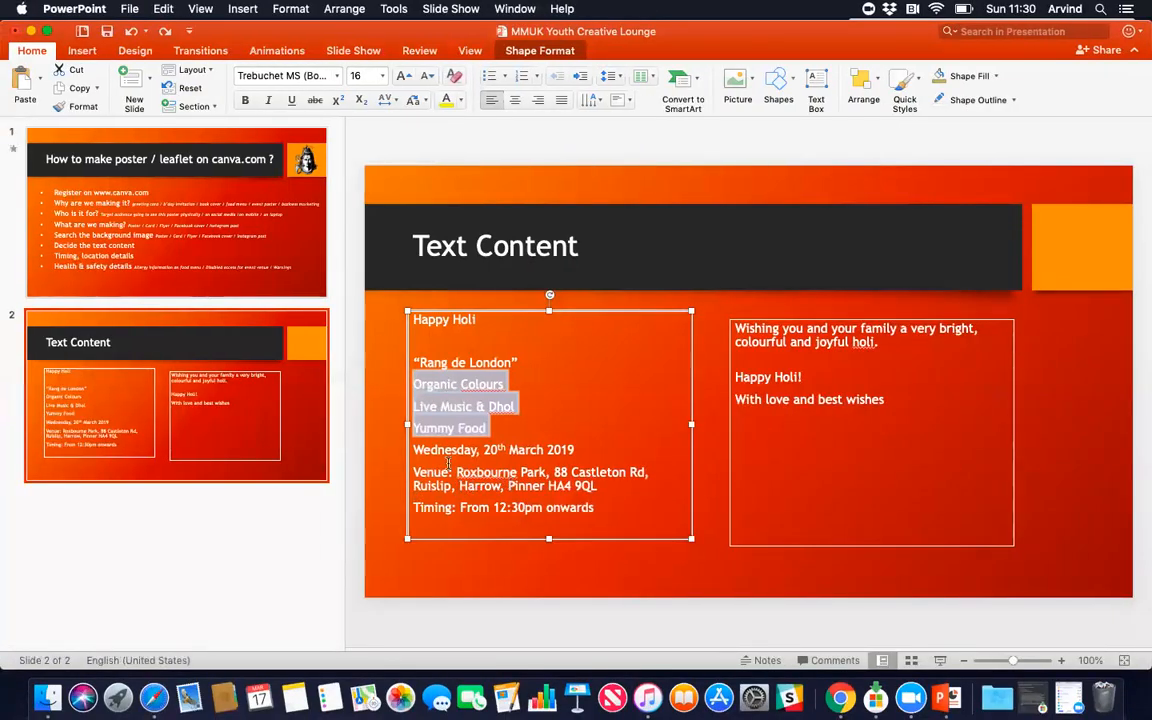
Step: Select the date, venue and timing lines and switch back to Canva
{"action": "left_click", "coordinate": [449, 466]}
{"action": "left_click_drag", "start_coordinate": [414, 449], "coordinate": [601, 505]}
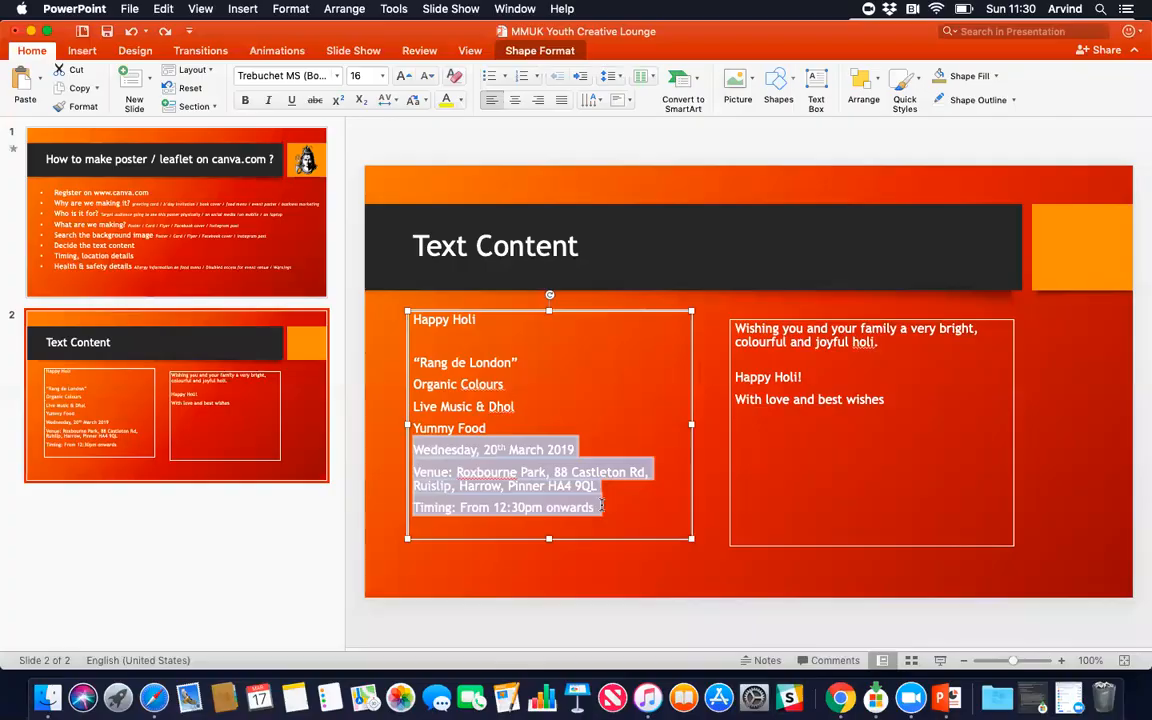
{"action": "key", "text": "ctrl+Right"}
Step: Paste the date, venue and timing details over the website-design text
{"action": "left_click", "coordinate": [694, 405]}
{"action": "left_click", "coordinate": [558, 384]}
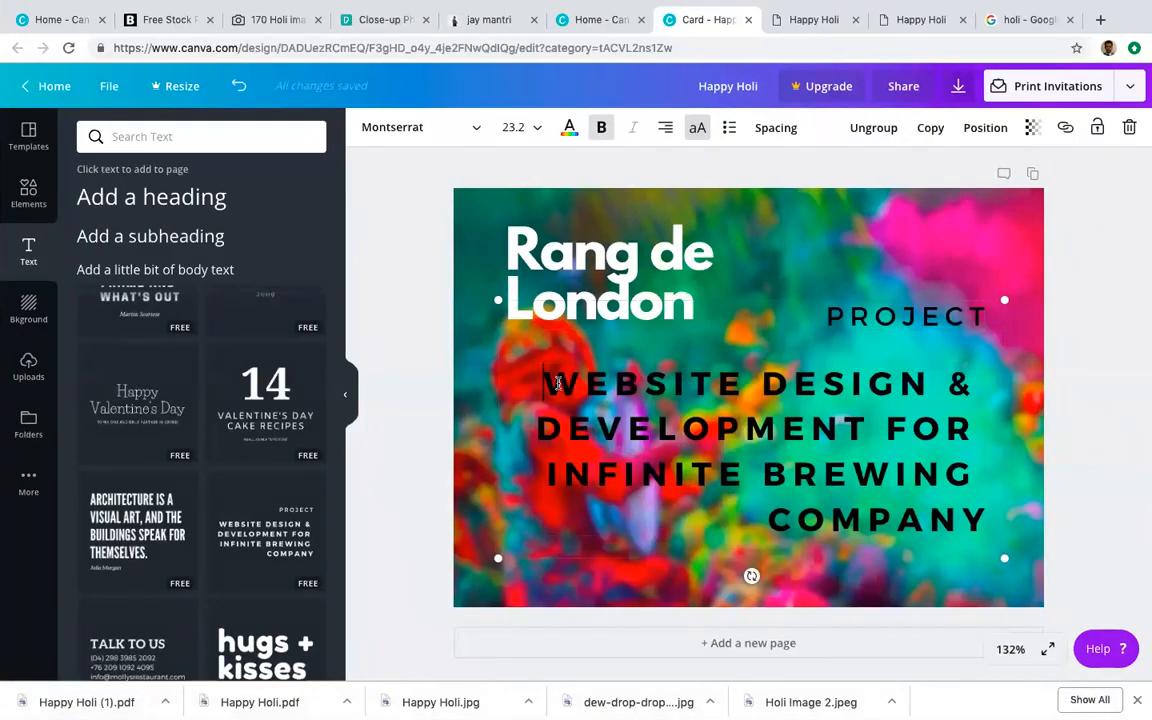
{"action": "left_click_drag", "start_coordinate": [558, 384], "coordinate": [960, 517]}
{"action": "key", "text": "ctrl+v"}
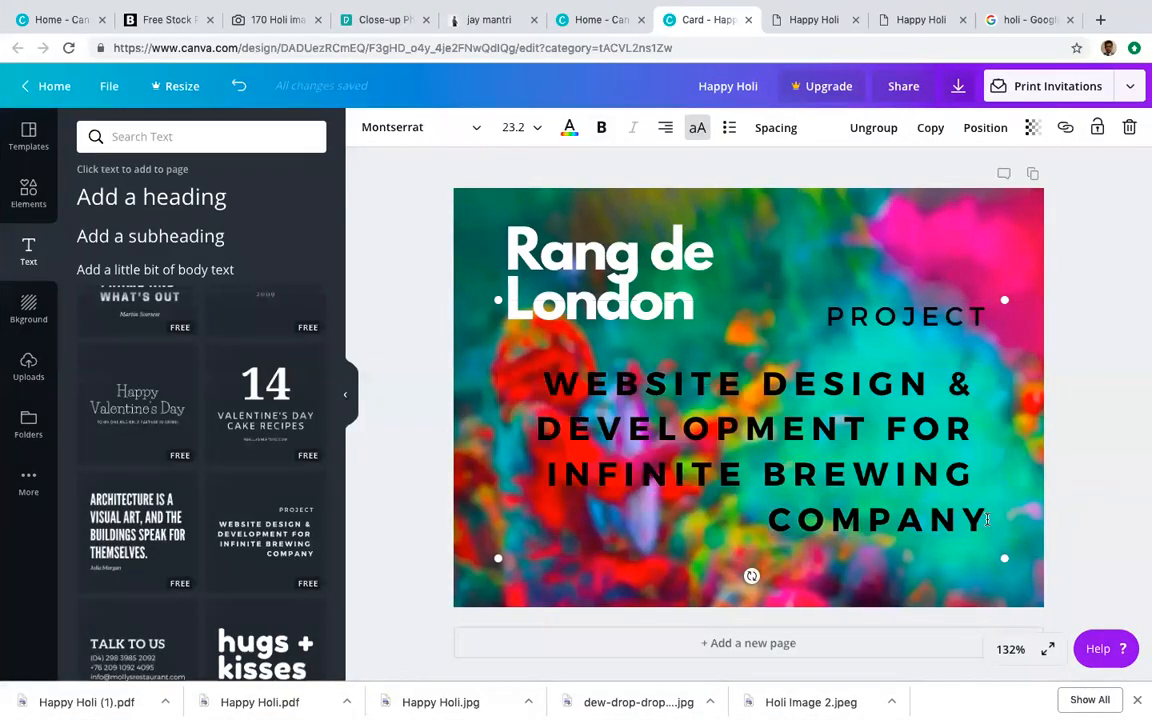
Step: Make the pasted event details white at font size 14
{"action": "left_click_drag", "start_coordinate": [548, 260], "coordinate": [985, 632]}
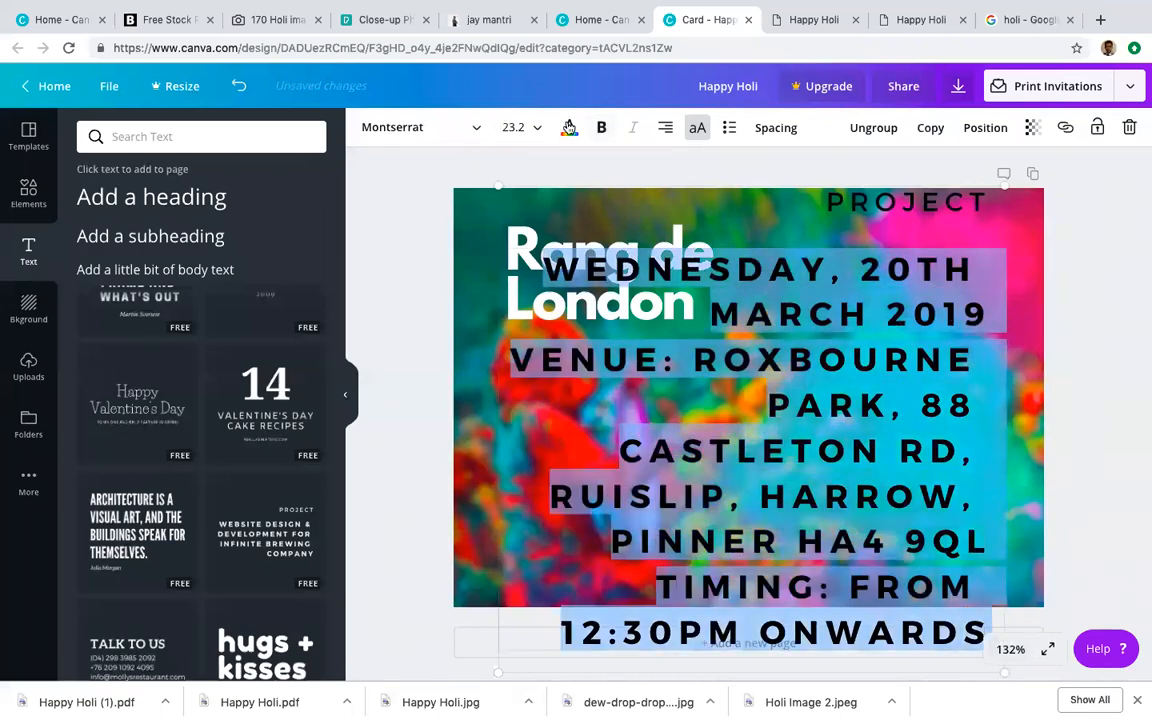
{"action": "left_click", "coordinate": [568, 127]}
{"action": "left_click", "coordinate": [179, 180]}
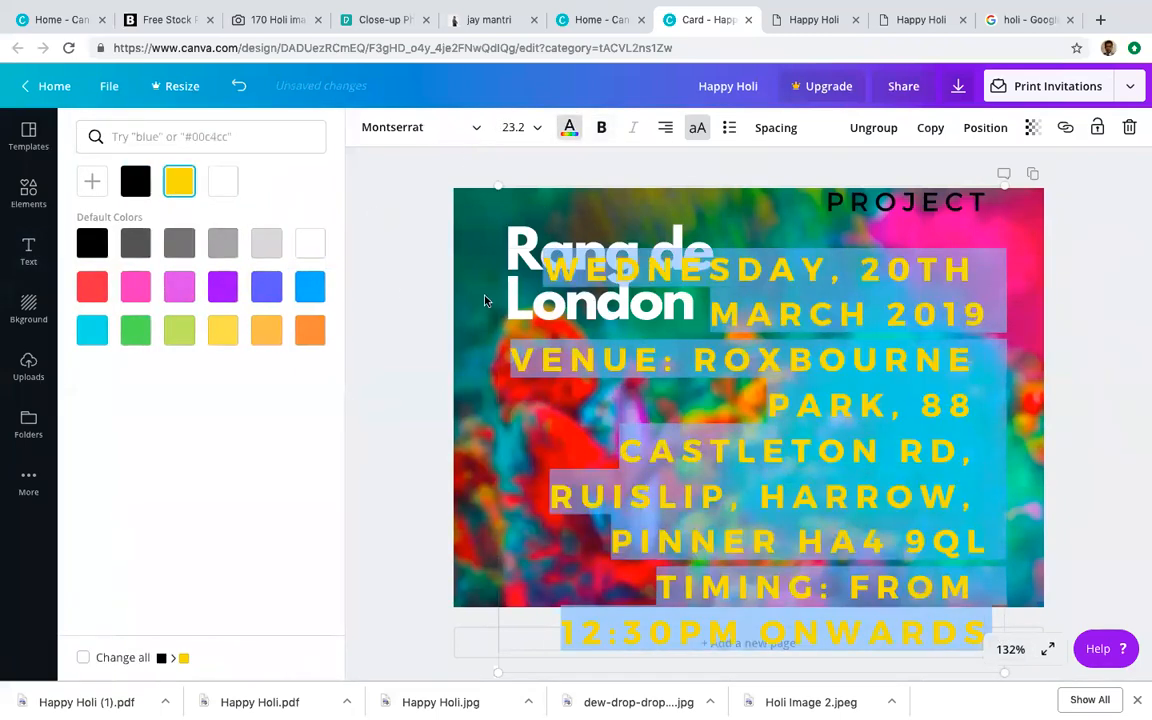
{"action": "left_click", "coordinate": [568, 128]}
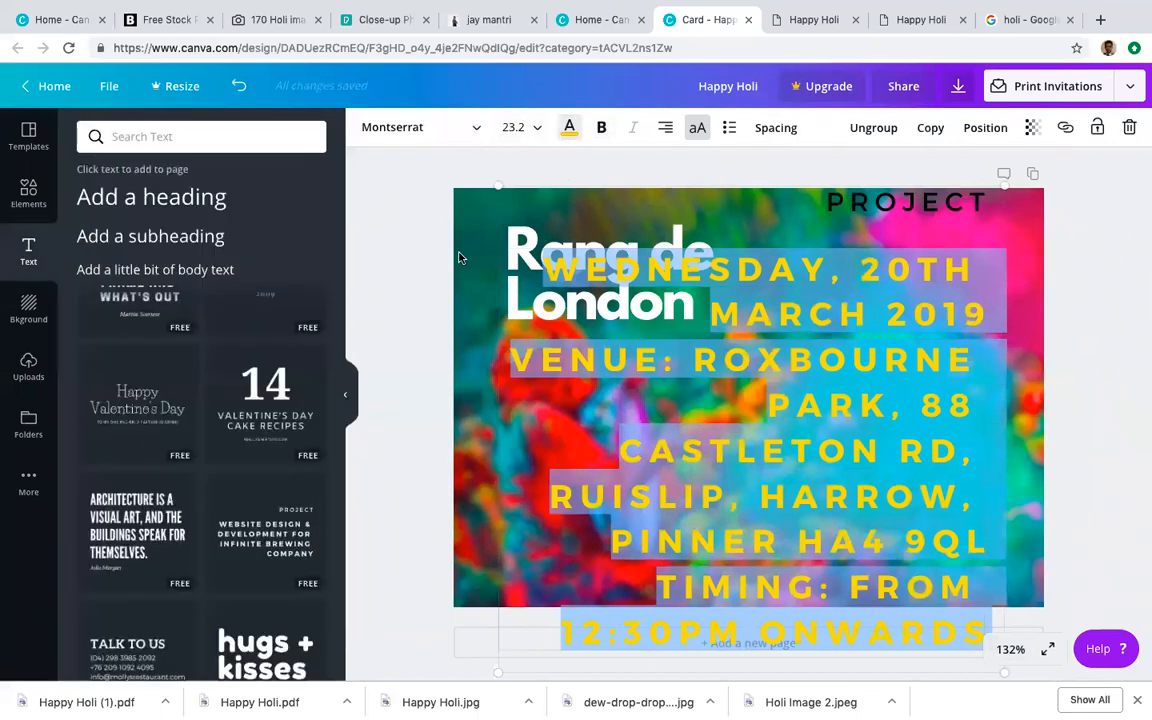
{"action": "left_click", "coordinate": [568, 127]}
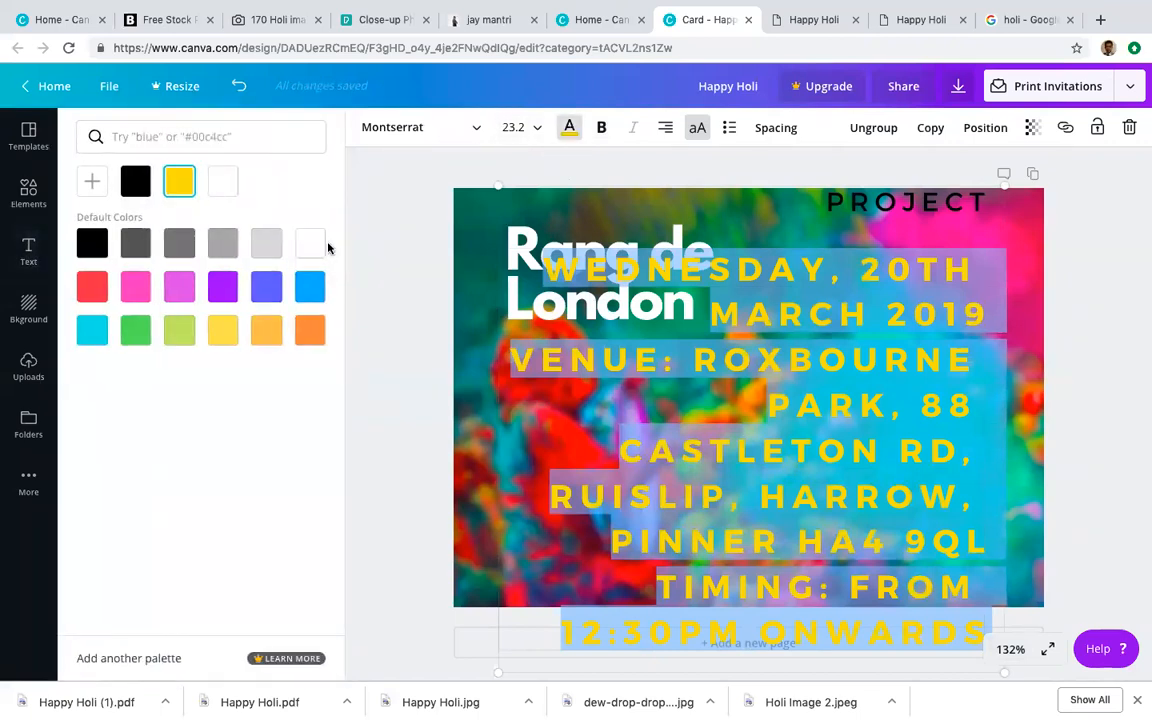
{"action": "left_click", "coordinate": [311, 242]}
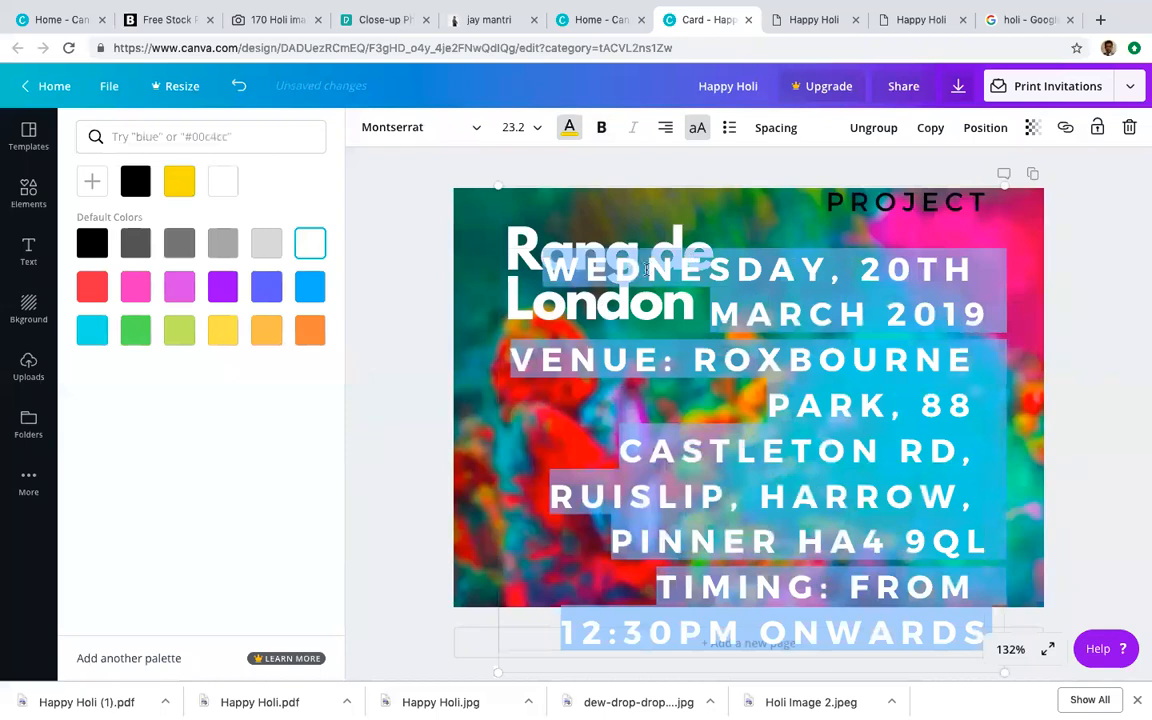
{"action": "left_click", "coordinate": [537, 128]}
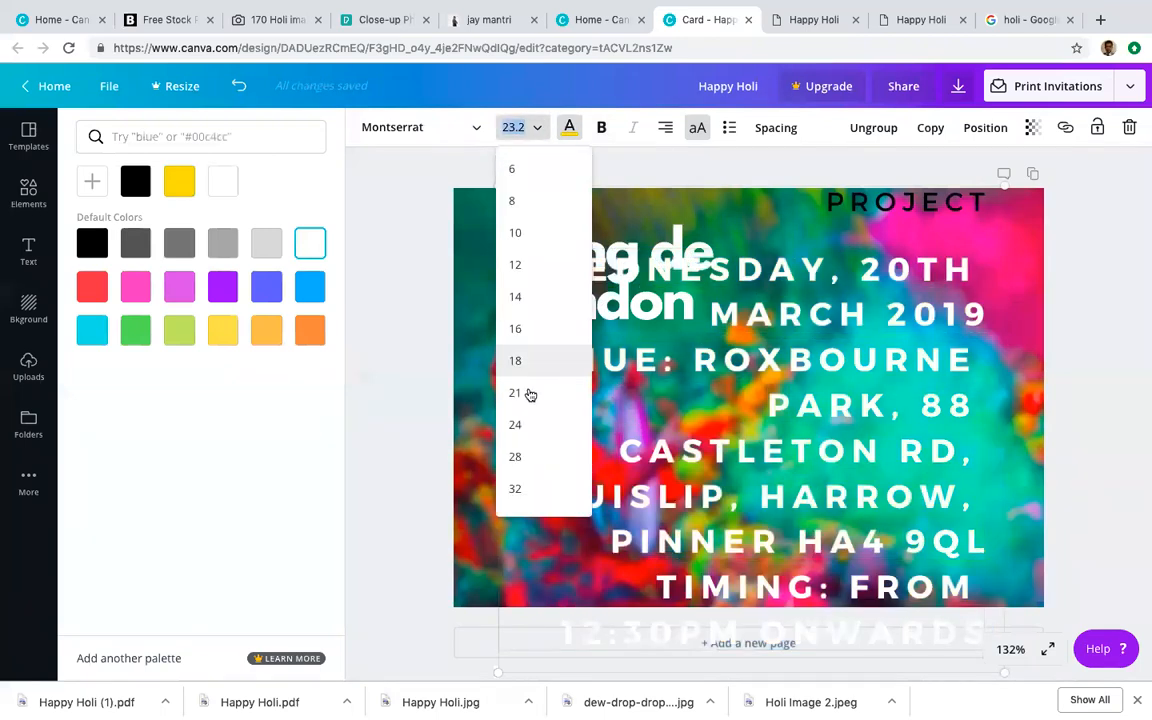
{"action": "left_click", "coordinate": [515, 360]}
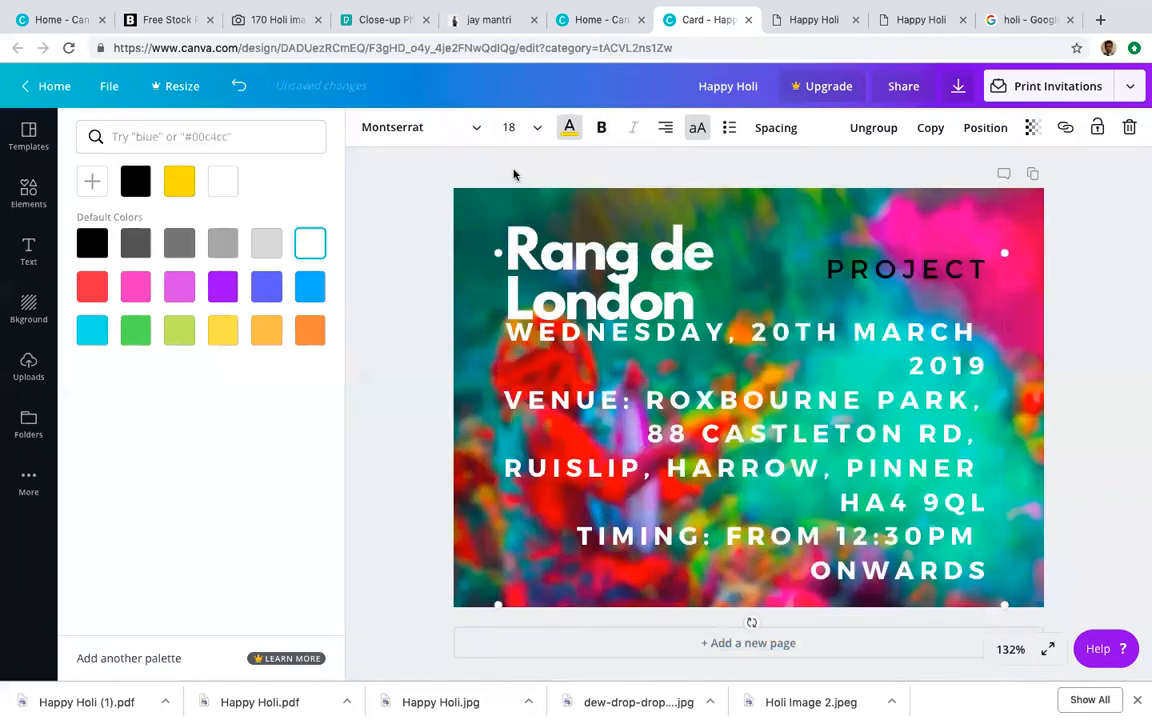
{"action": "left_click", "coordinate": [540, 132]}
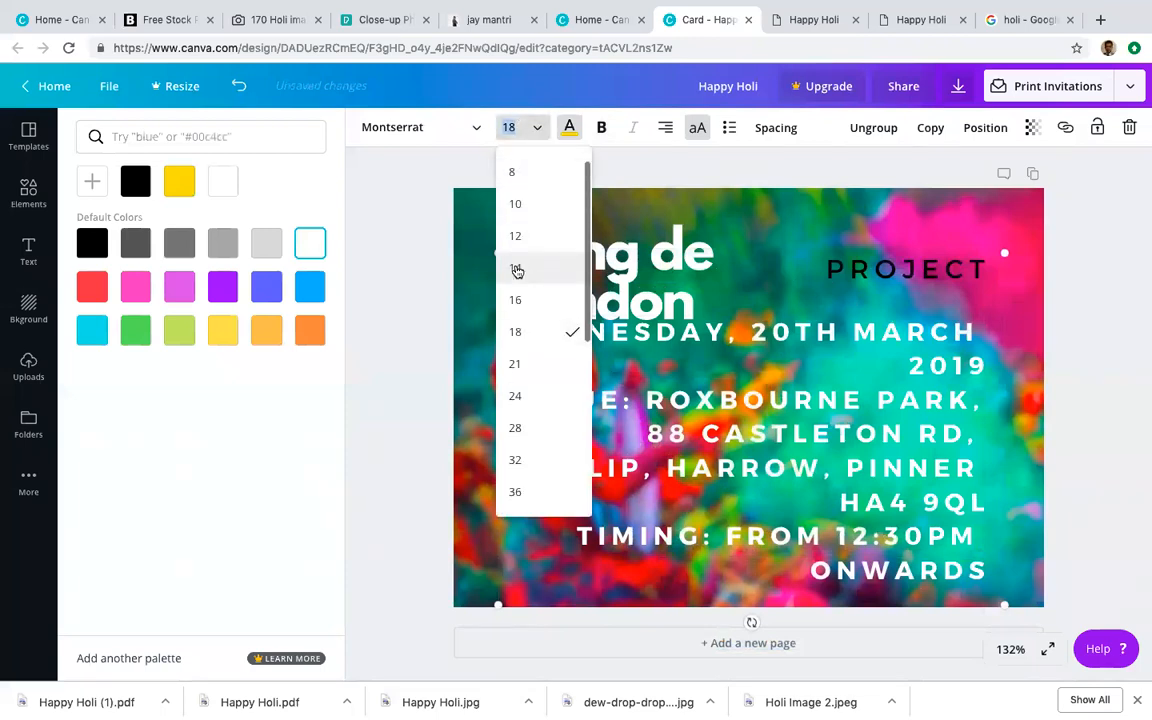
{"action": "left_click", "coordinate": [515, 267]}
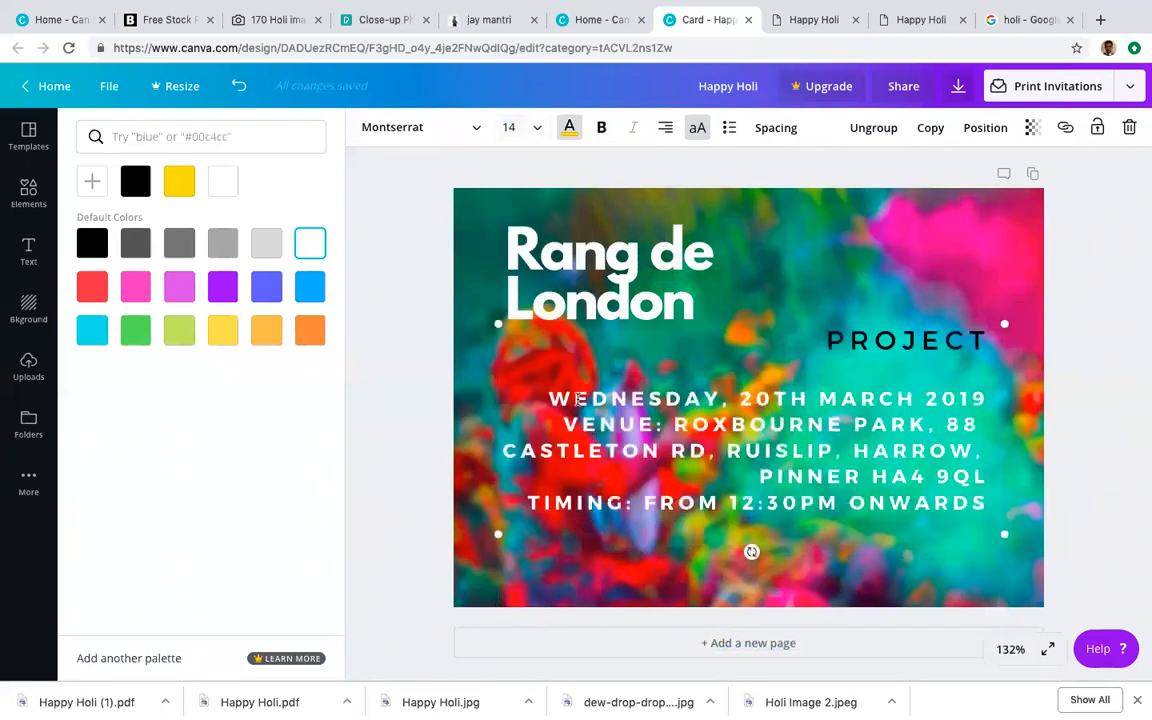
{"action": "left_click_drag", "start_coordinate": [588, 409], "coordinate": [1062, 540]}
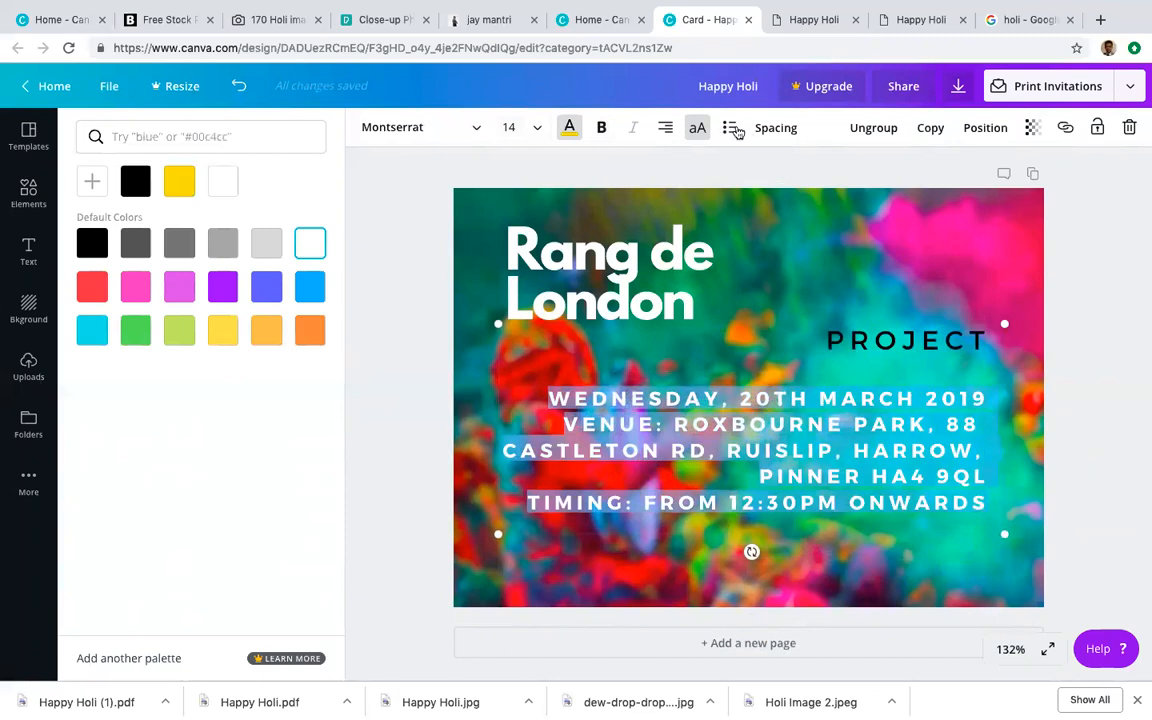
Step: Left-align the event details and delete the VENUE: label
{"action": "left_click", "coordinate": [665, 127]}
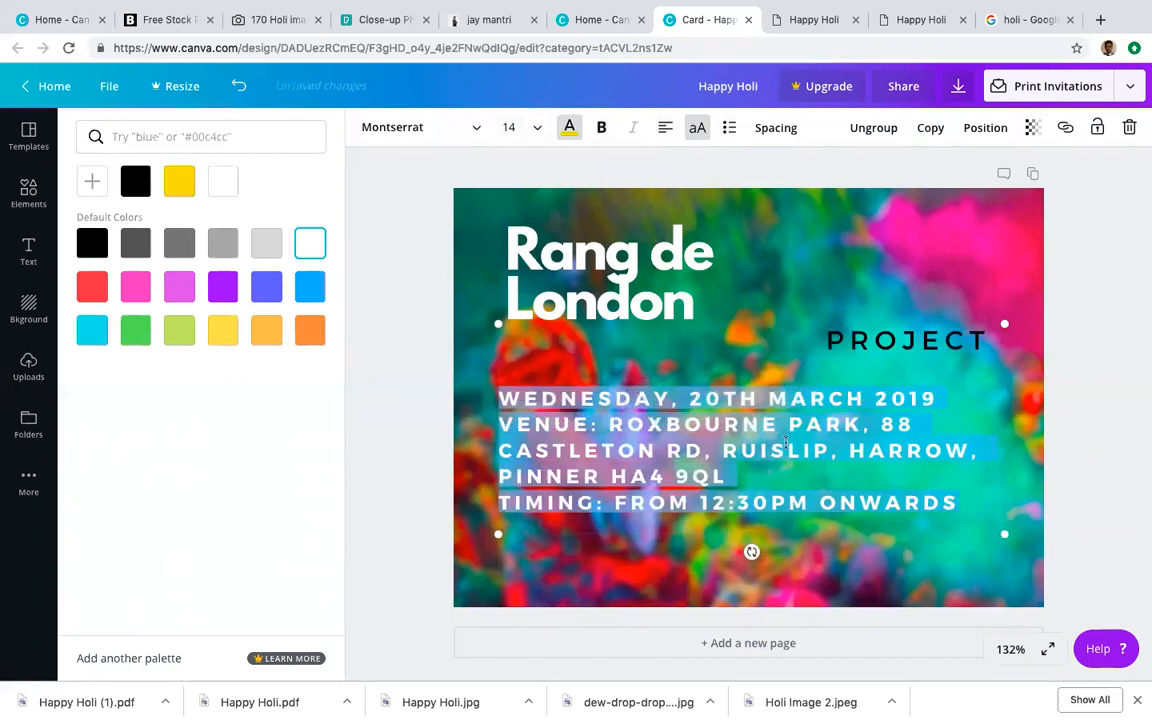
{"action": "left_click", "coordinate": [904, 342]}
{"action": "left_click_drag", "start_coordinate": [829, 340], "coordinate": [988, 341]}
{"action": "left_click", "coordinate": [563, 390]}
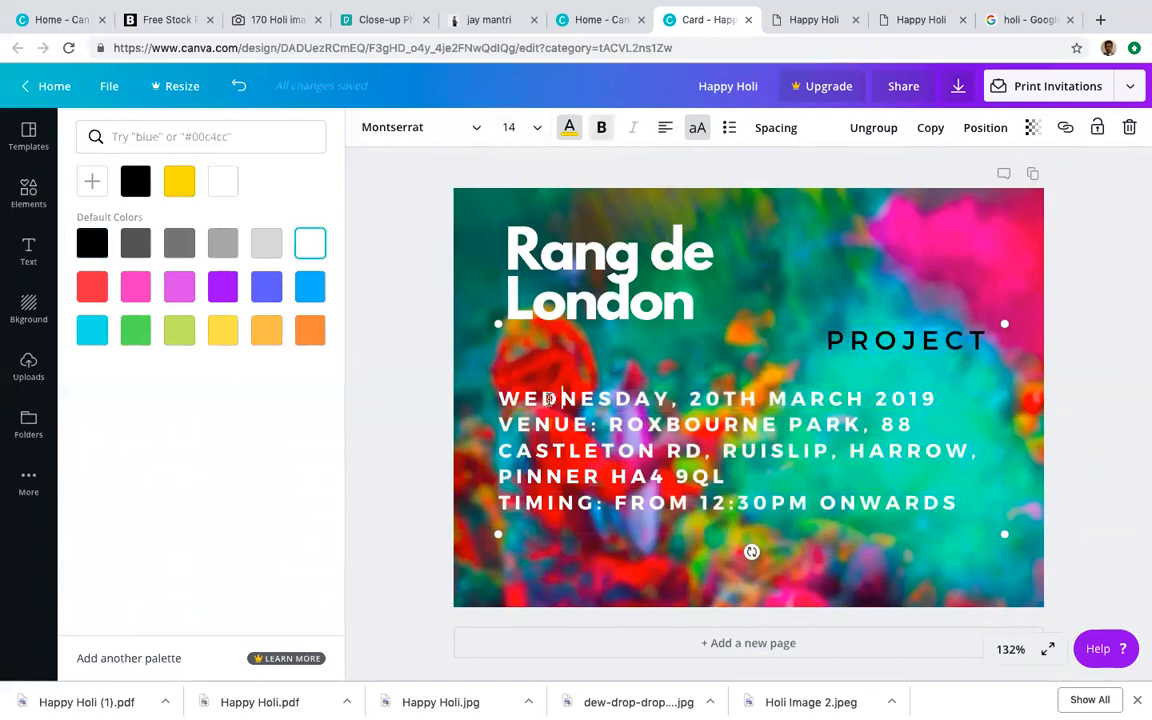
{"action": "left_click_drag", "start_coordinate": [502, 424], "coordinate": [608, 424]}
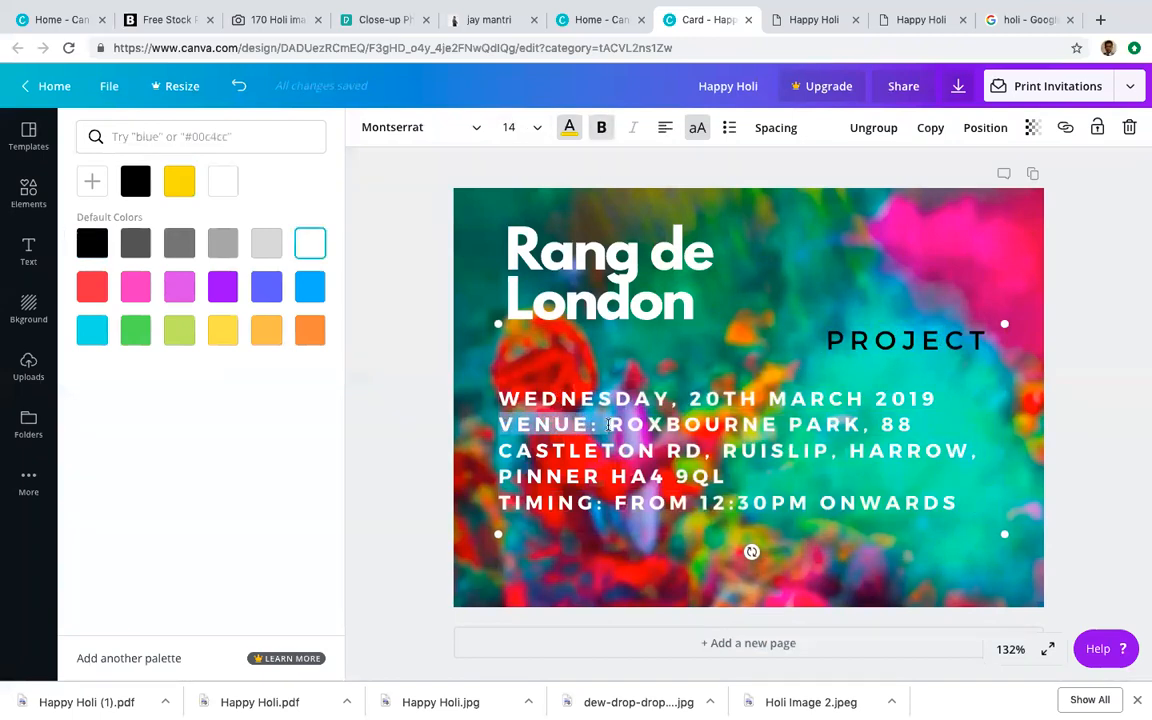
{"action": "key", "text": "BackSpace"}
Step: Move the date line into the PROJECT text's place and make it white
{"action": "left_click_drag", "start_coordinate": [503, 398], "coordinate": [1058, 342]}
{"action": "key", "text": "BackSpace"}
{"action": "left_click", "coordinate": [894, 363]}
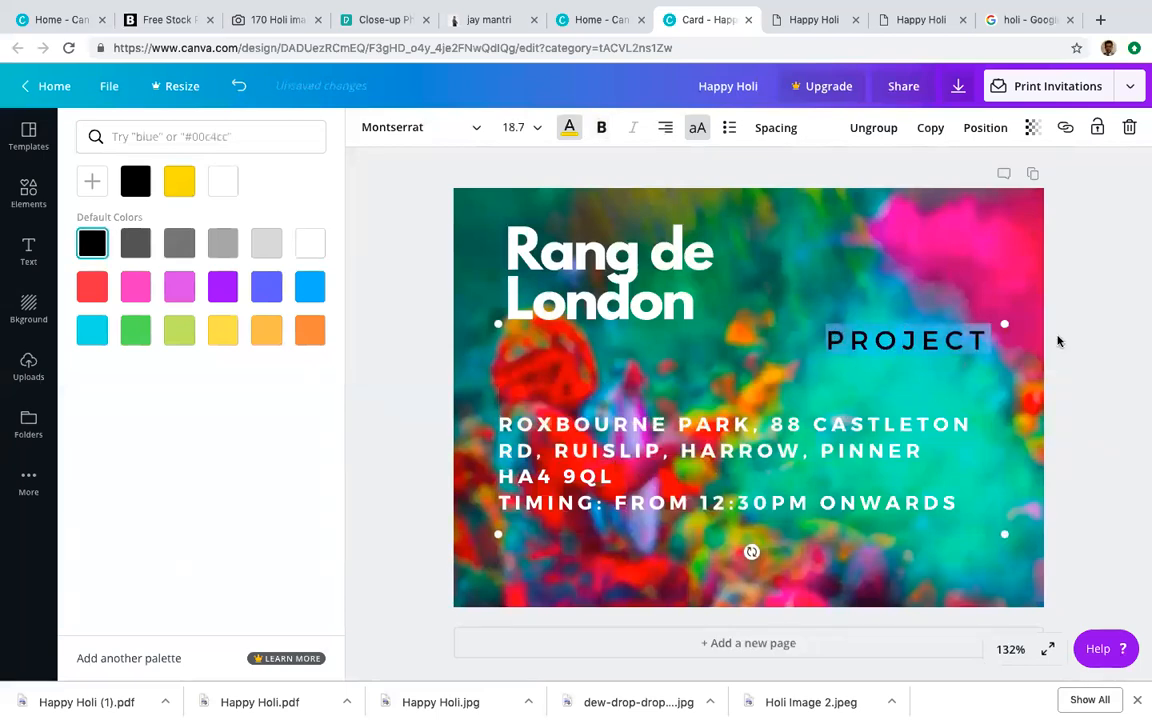
{"action": "type", "text": "WEDNESDAY, 20TH MARCH 2019"}
{"action": "left_click_drag", "start_coordinate": [627, 320], "coordinate": [1021, 412]}
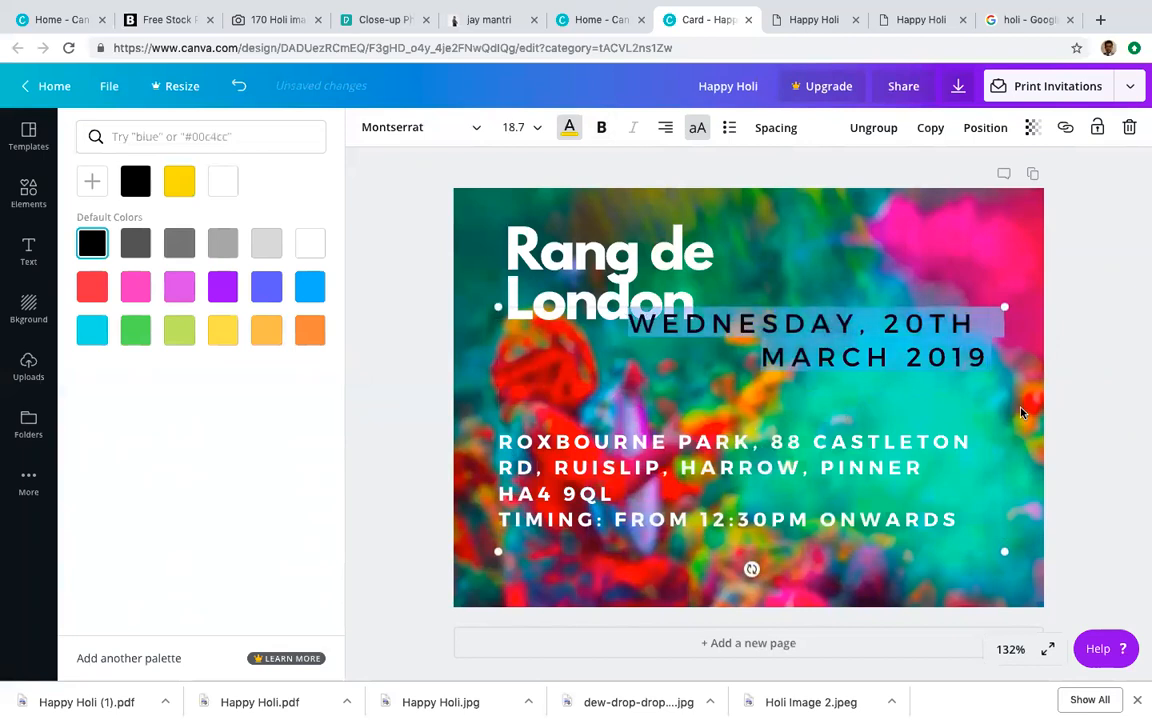
{"action": "left_click", "coordinate": [569, 130]}
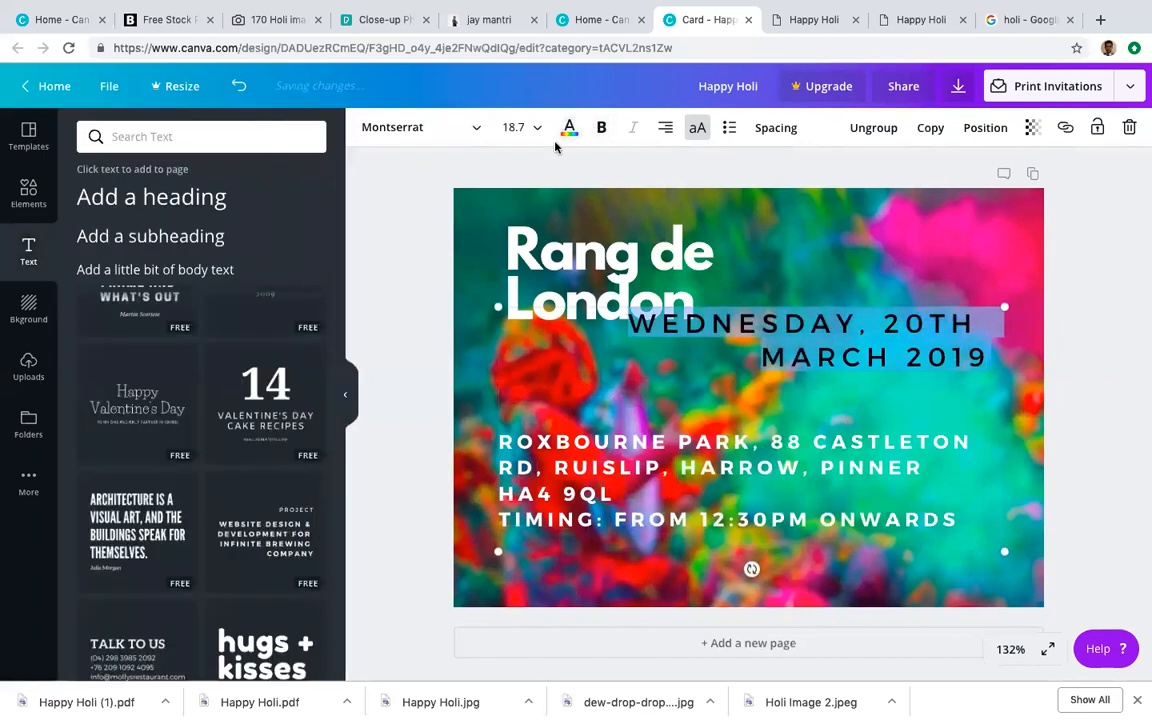
{"action": "left_click", "coordinate": [569, 130]}
{"action": "left_click", "coordinate": [312, 245]}
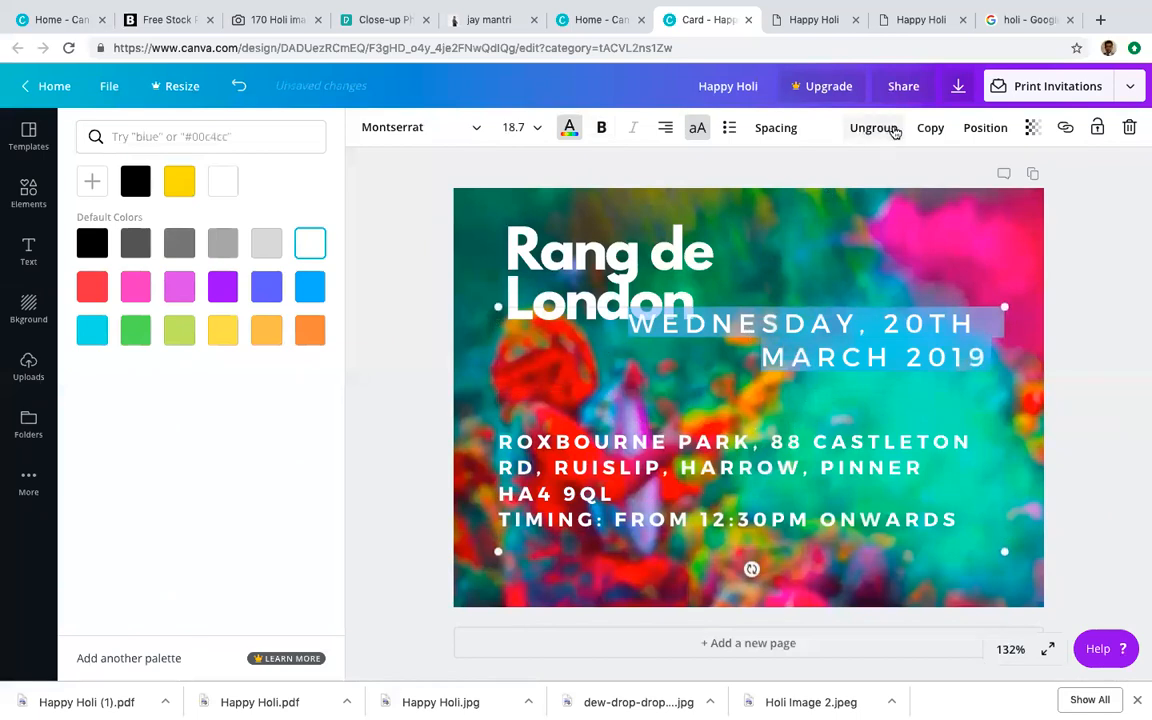
Step: Ungroup the date, widen it to one line at size 12, and place it below the heading
{"action": "left_click", "coordinate": [873, 127]}
{"action": "left_click", "coordinate": [914, 355]}
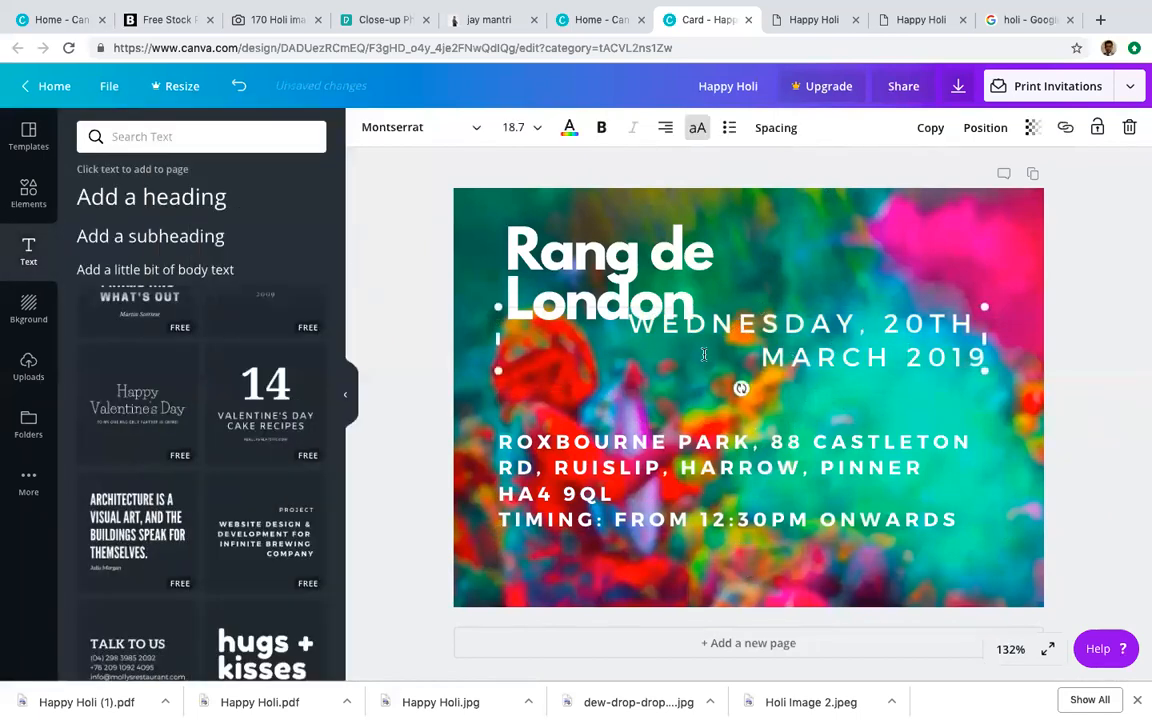
{"action": "left_click_drag", "start_coordinate": [407, 336], "coordinate": [407, 336]}
{"action": "left_click_drag", "start_coordinate": [992, 339], "coordinate": [1074, 338]}
{"action": "left_click", "coordinate": [539, 129]}
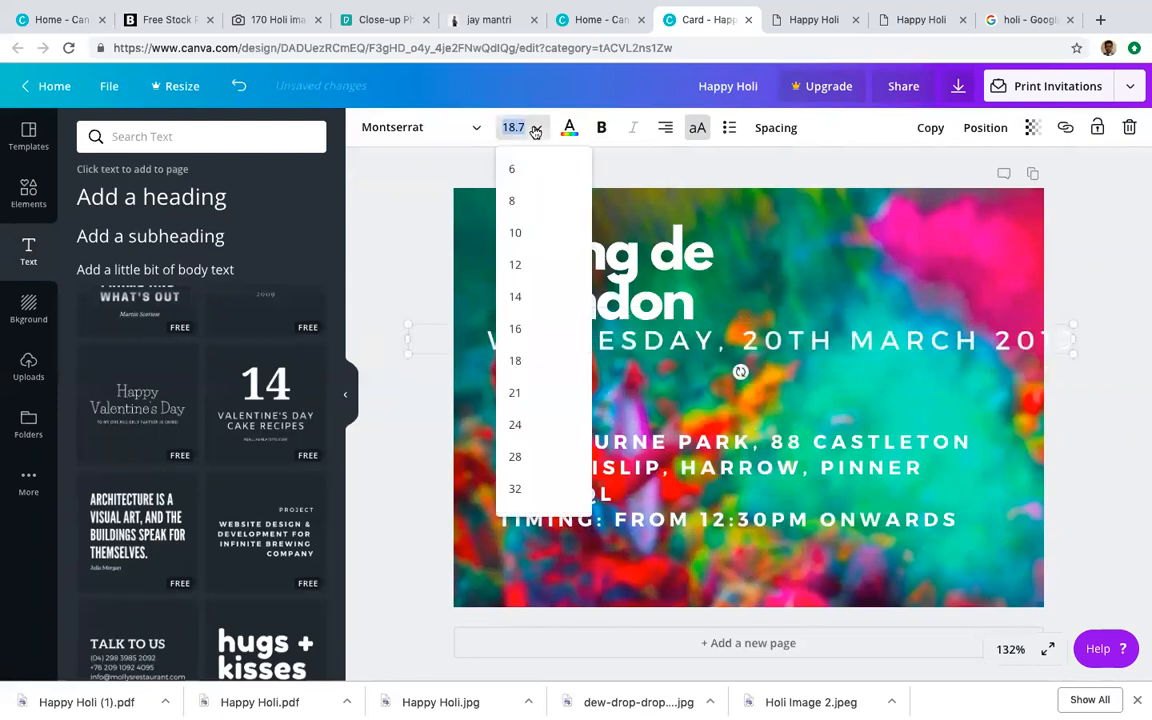
{"action": "left_click", "coordinate": [515, 330]}
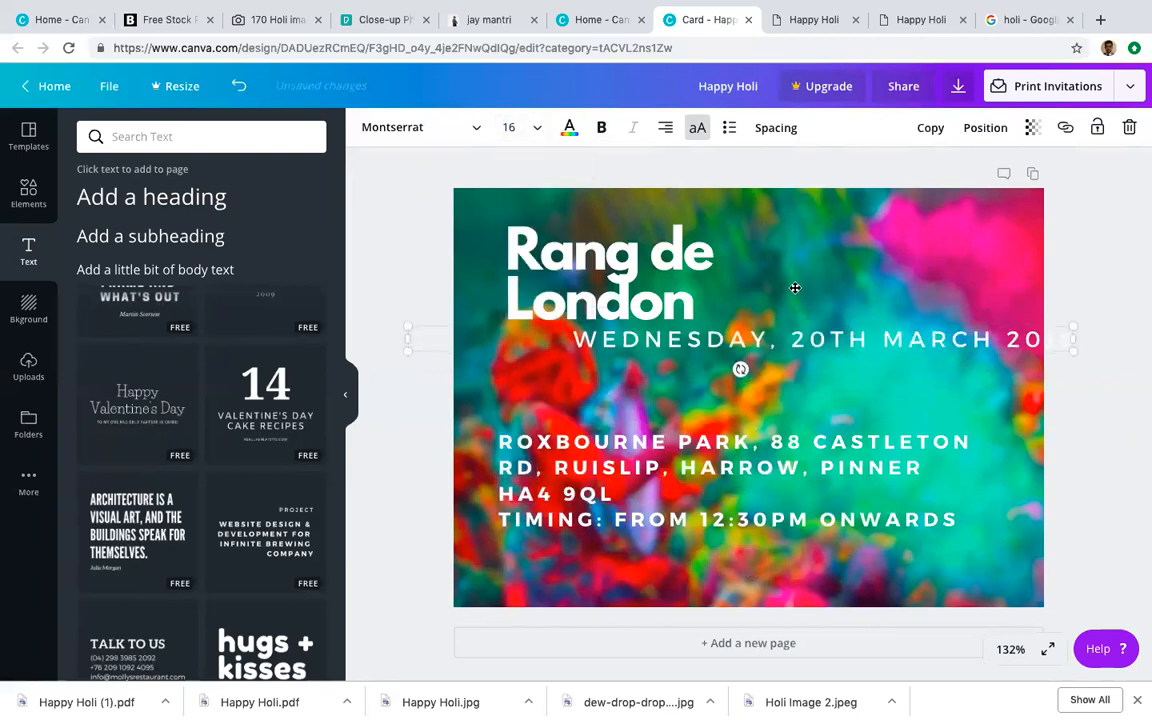
{"action": "left_click", "coordinate": [537, 128]}
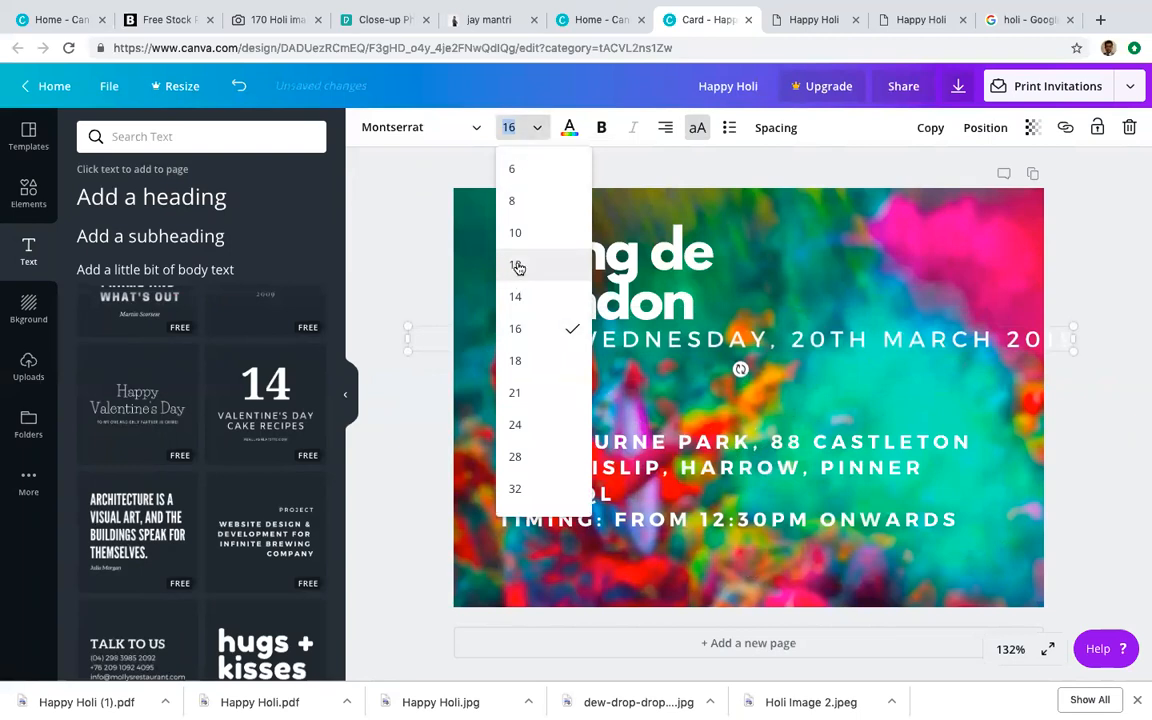
{"action": "left_click", "coordinate": [517, 265]}
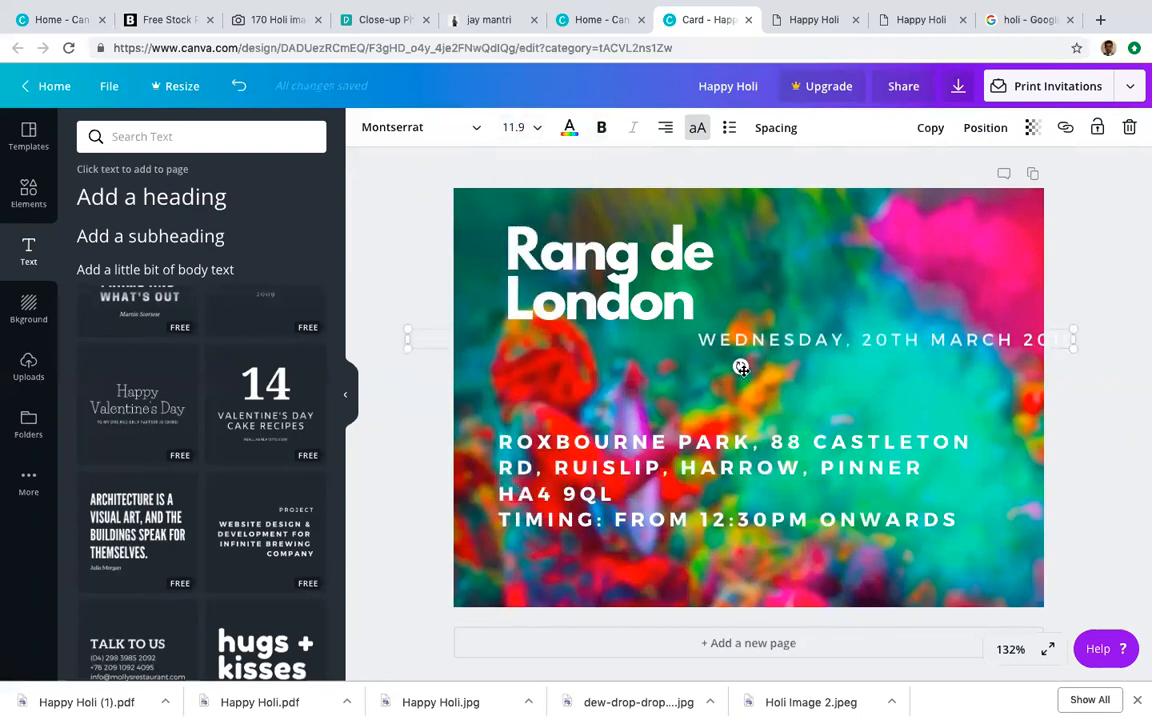
{"action": "left_click_drag", "start_coordinate": [719, 362], "coordinate": [699, 379]}
Step: Resize the Rang de London heading and move it to the upper right
{"action": "left_click", "coordinate": [602, 255]}
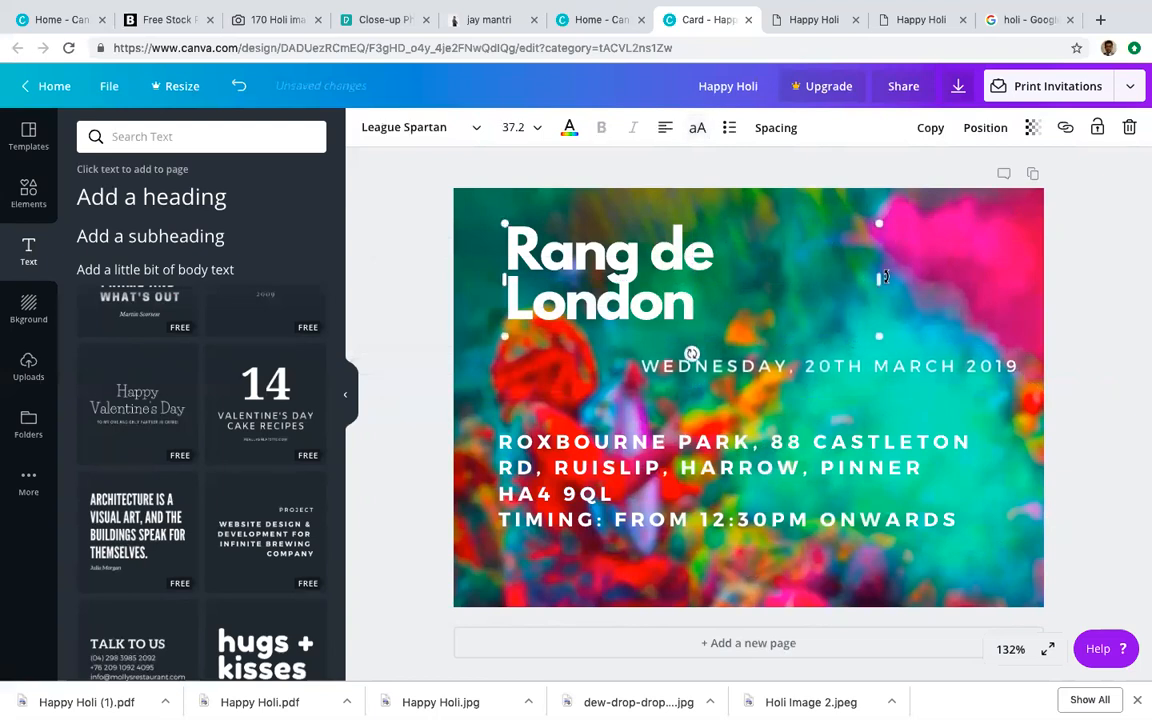
{"action": "left_click_drag", "start_coordinate": [885, 279], "coordinate": [803, 279]}
{"action": "left_click_drag", "start_coordinate": [657, 222], "coordinate": [944, 213]}
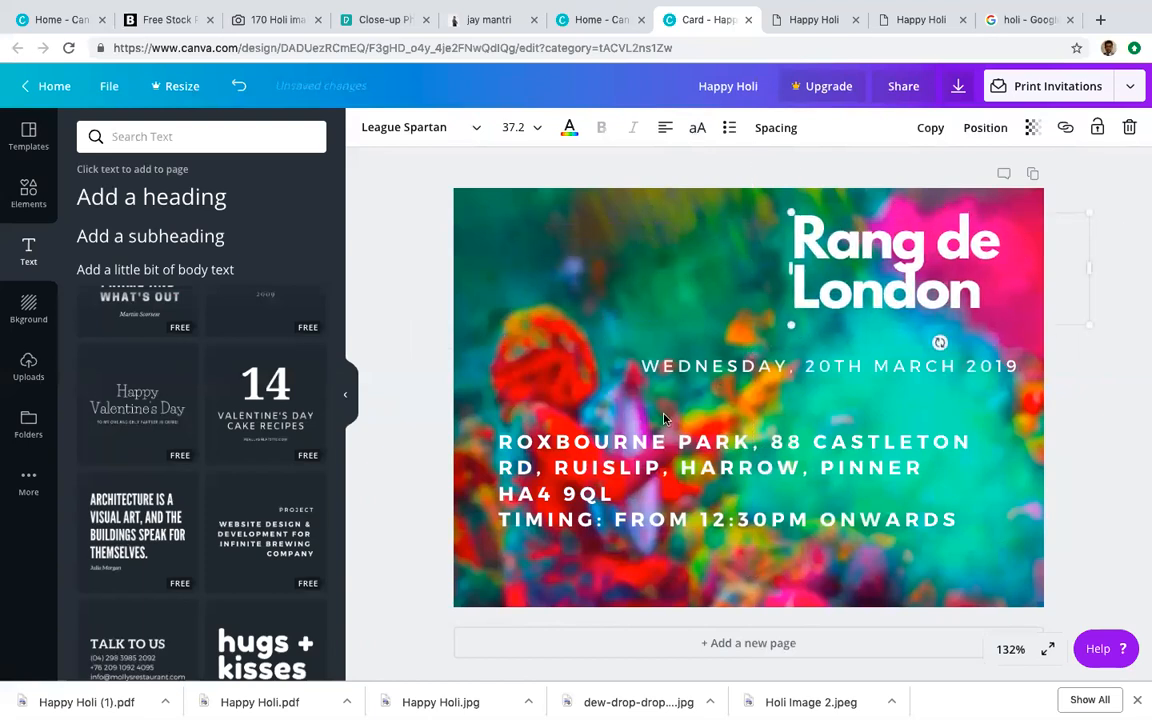
Step: Place the date at the top left as two left-aligned lines, breaking before 20th
{"action": "left_click", "coordinate": [726, 365]}
{"action": "left_click_drag", "start_coordinate": [769, 375], "coordinate": [619, 231]}
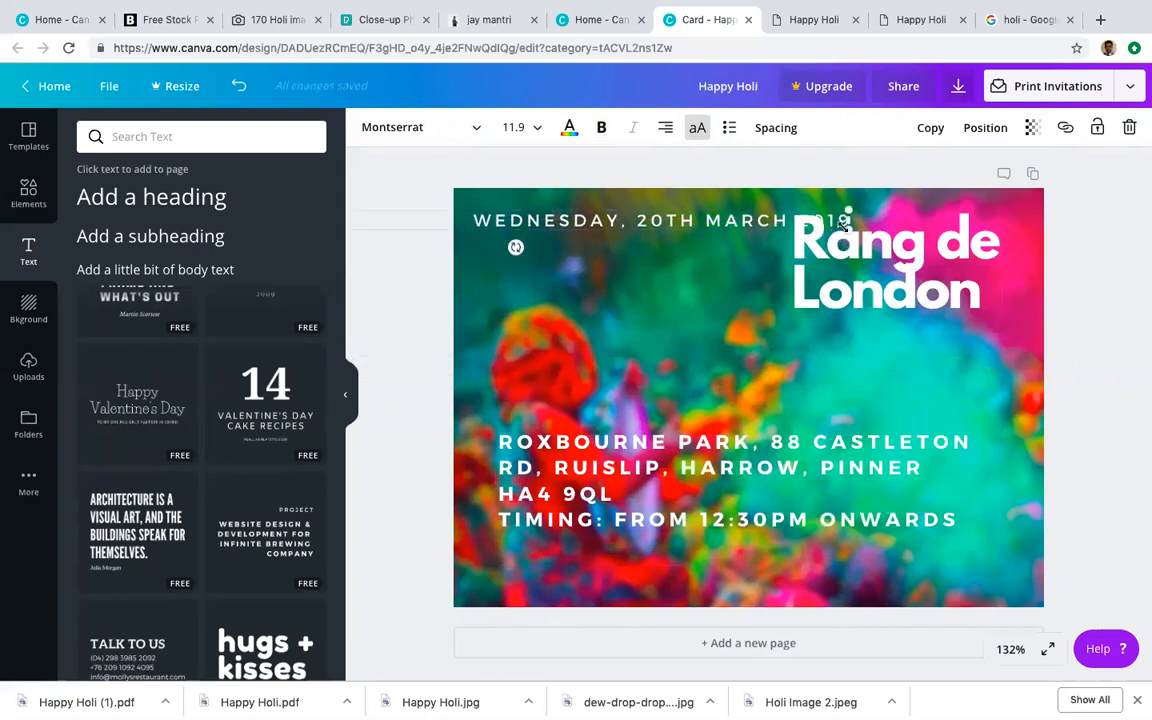
{"action": "left_click_drag", "start_coordinate": [846, 219], "coordinate": [915, 214]}
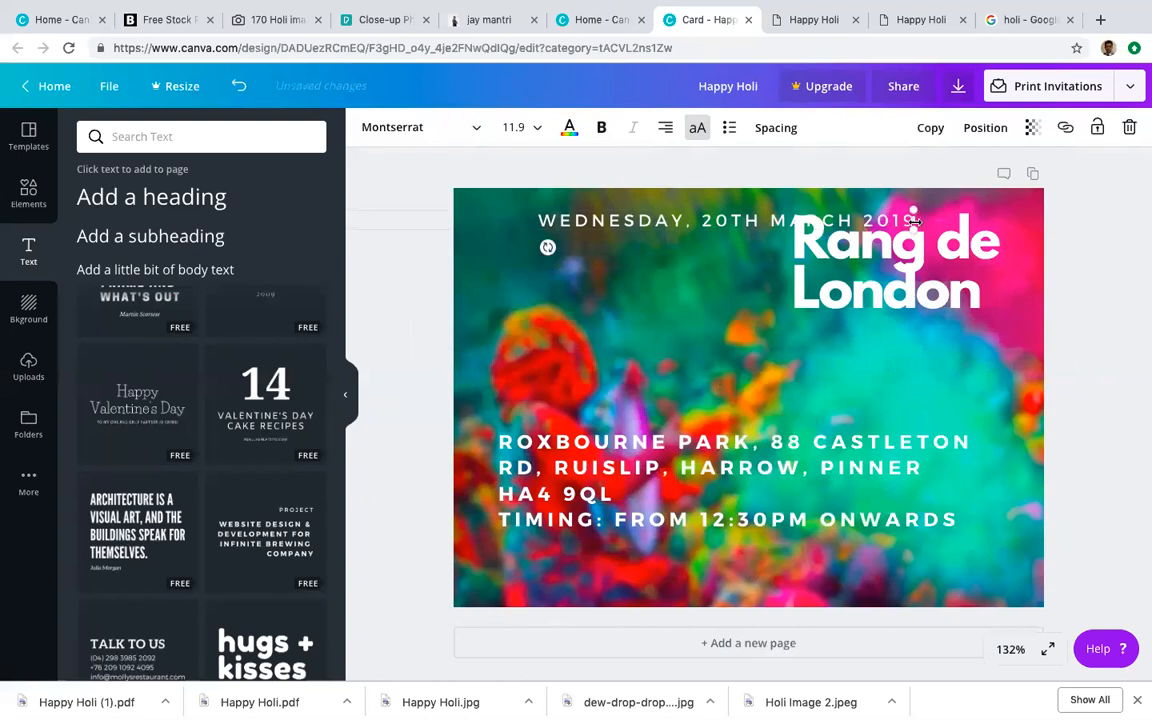
{"action": "left_click_drag", "start_coordinate": [805, 235], "coordinate": [637, 235]}
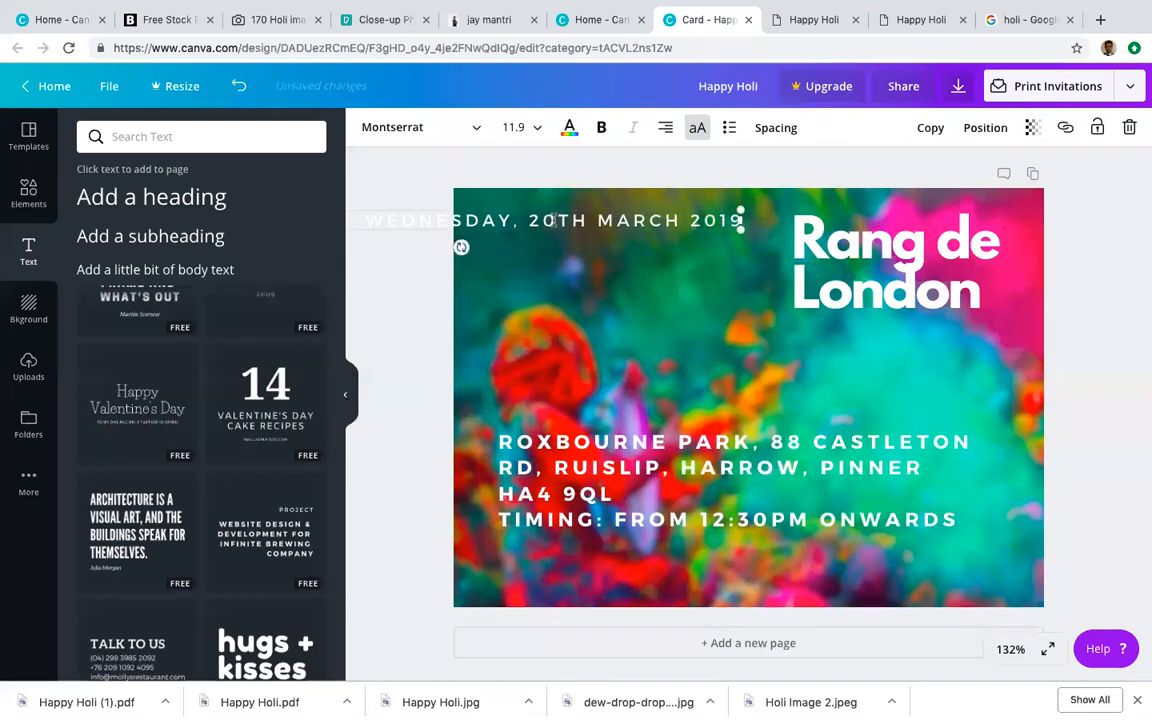
{"action": "left_click_drag", "start_coordinate": [563, 210], "coordinate": [796, 202]}
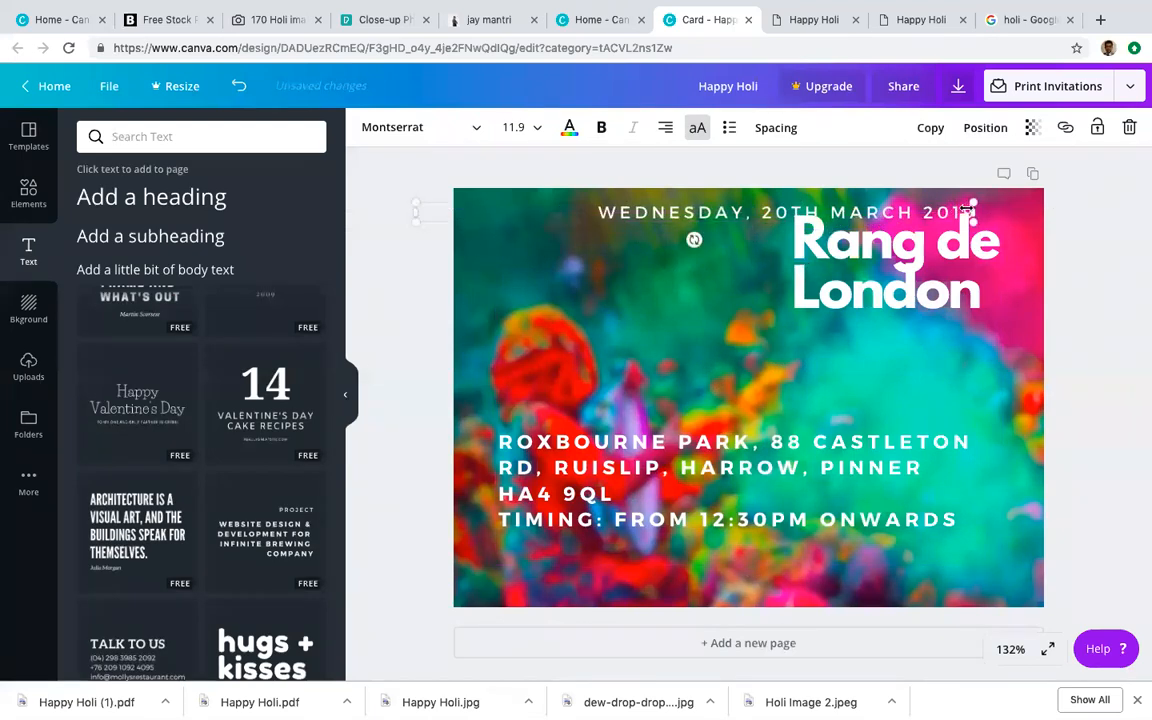
{"action": "left_click_drag", "start_coordinate": [869, 222], "coordinate": [620, 241]}
{"action": "left_click_drag", "start_coordinate": [600, 186], "coordinate": [706, 237]}
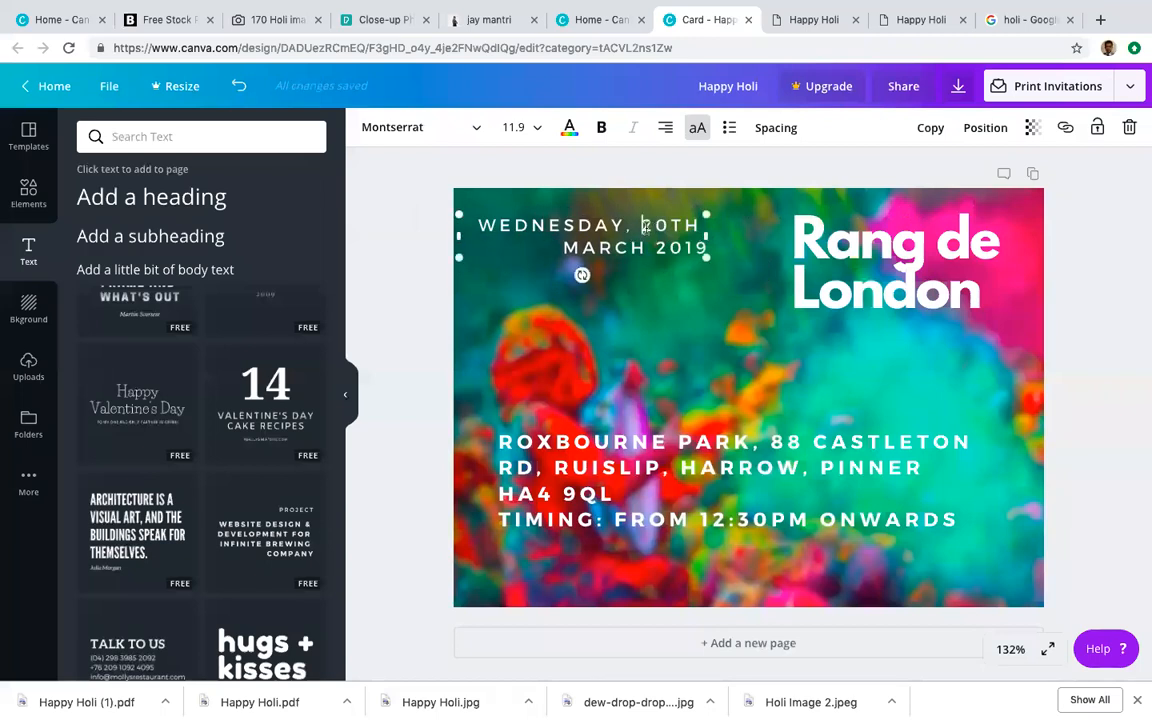
{"action": "key", "text": "Return"}
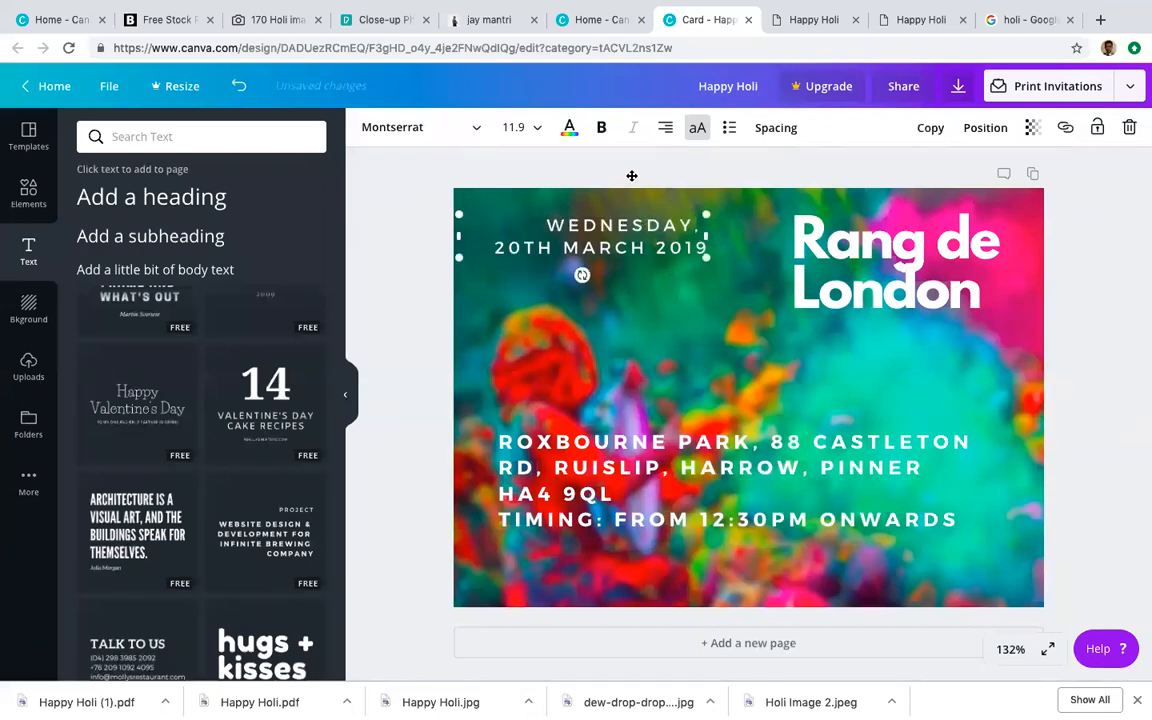
{"action": "left_click", "coordinate": [665, 127]}
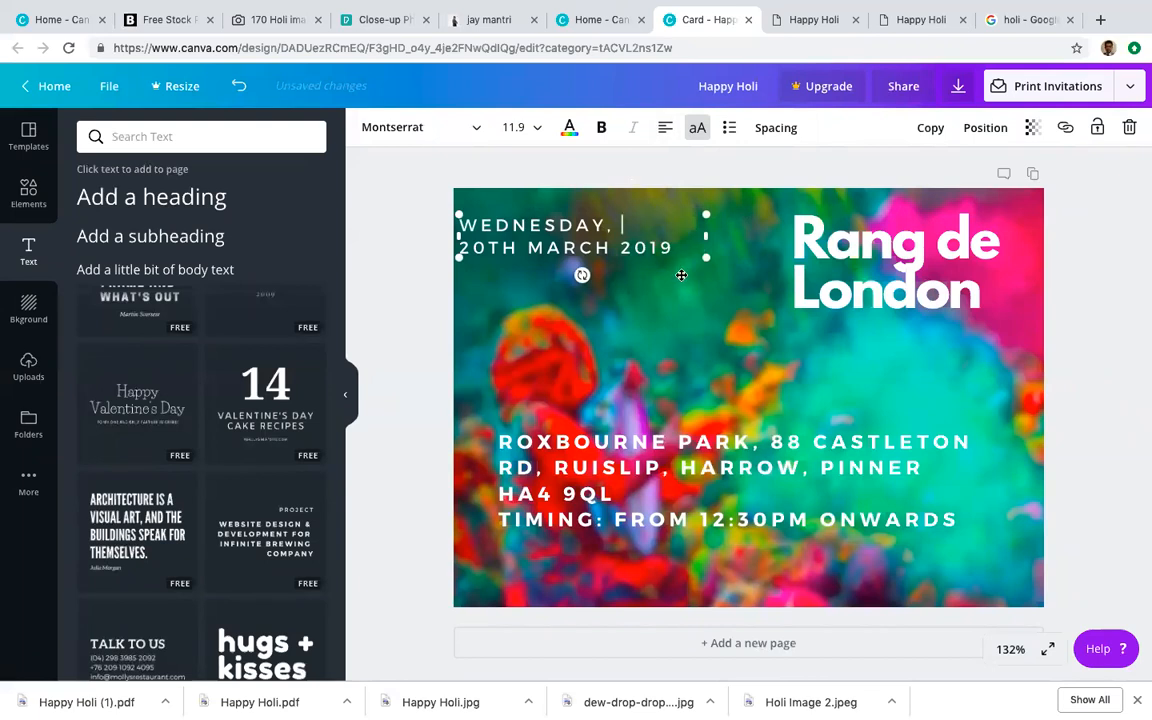
{"action": "left_click_drag", "start_coordinate": [681, 213], "coordinate": [702, 210]}
{"action": "left_click", "coordinate": [594, 358]}
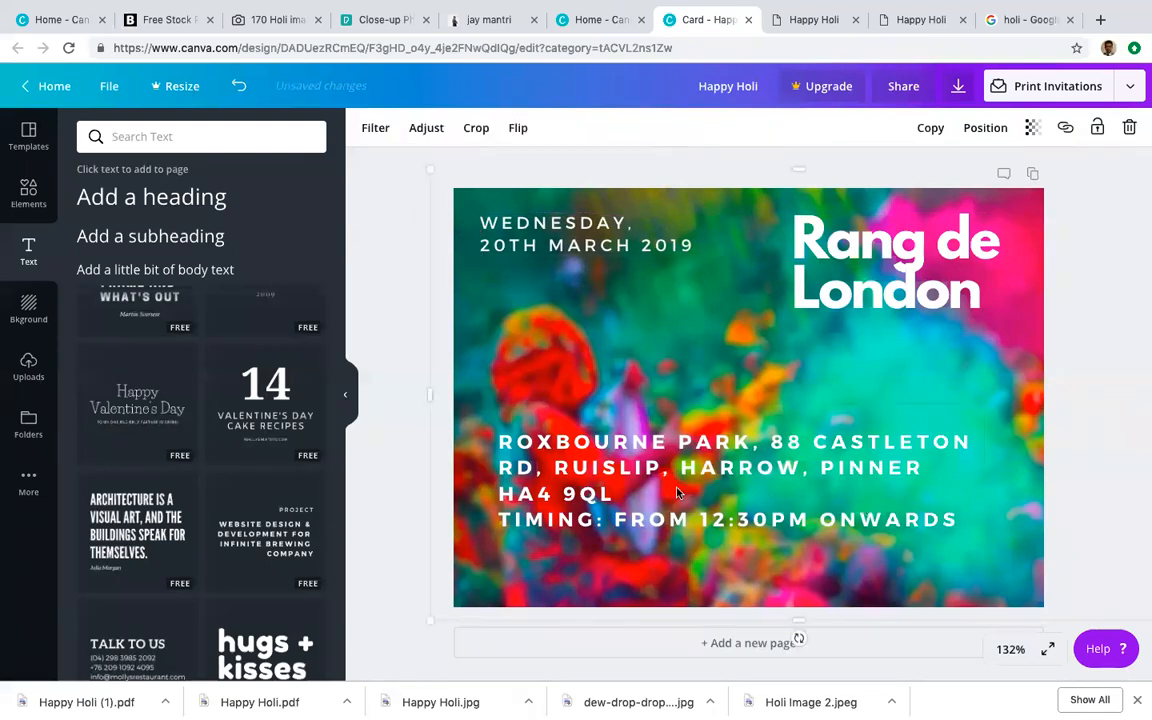
Step: Set the address and timing text to size 12 and move it to the bottom left
{"action": "left_click", "coordinate": [646, 492]}
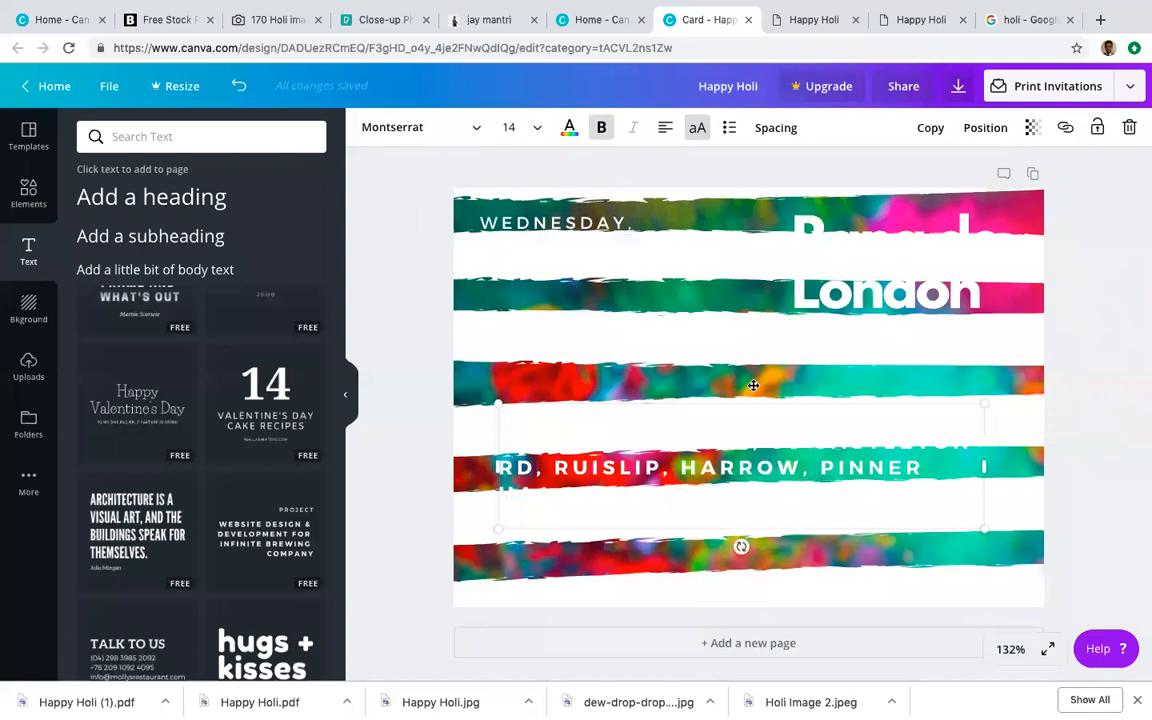
{"action": "key", "text": "ctrl+z"}
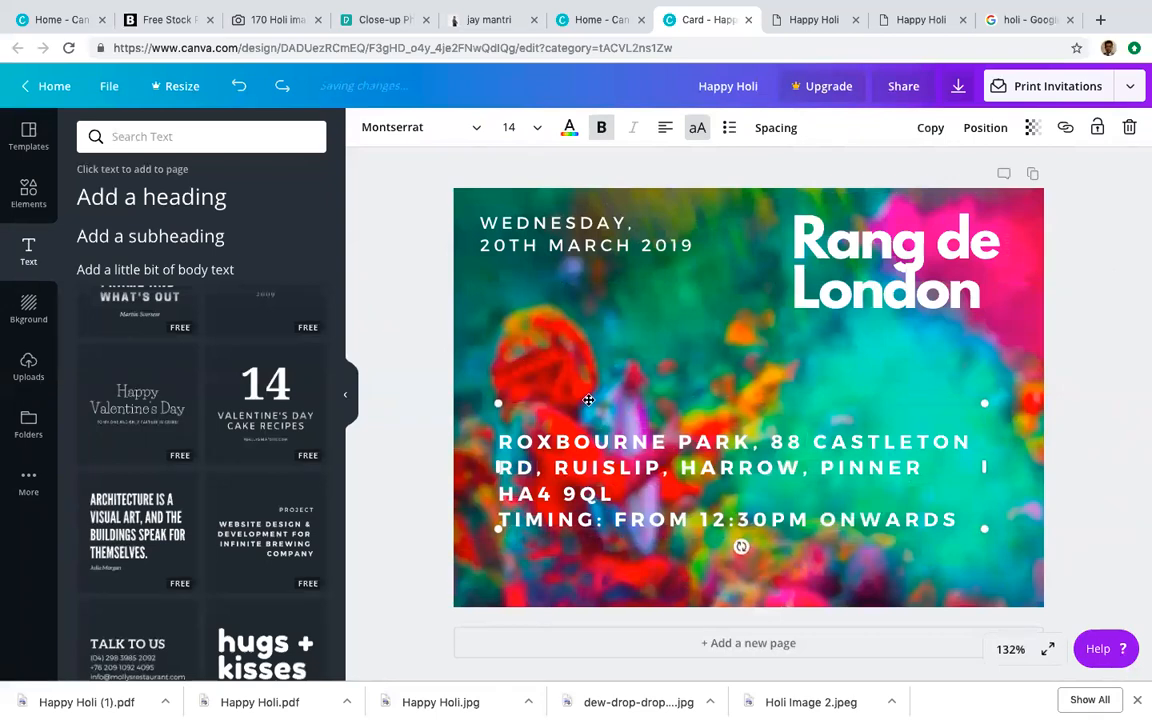
{"action": "left_click", "coordinate": [532, 127]}
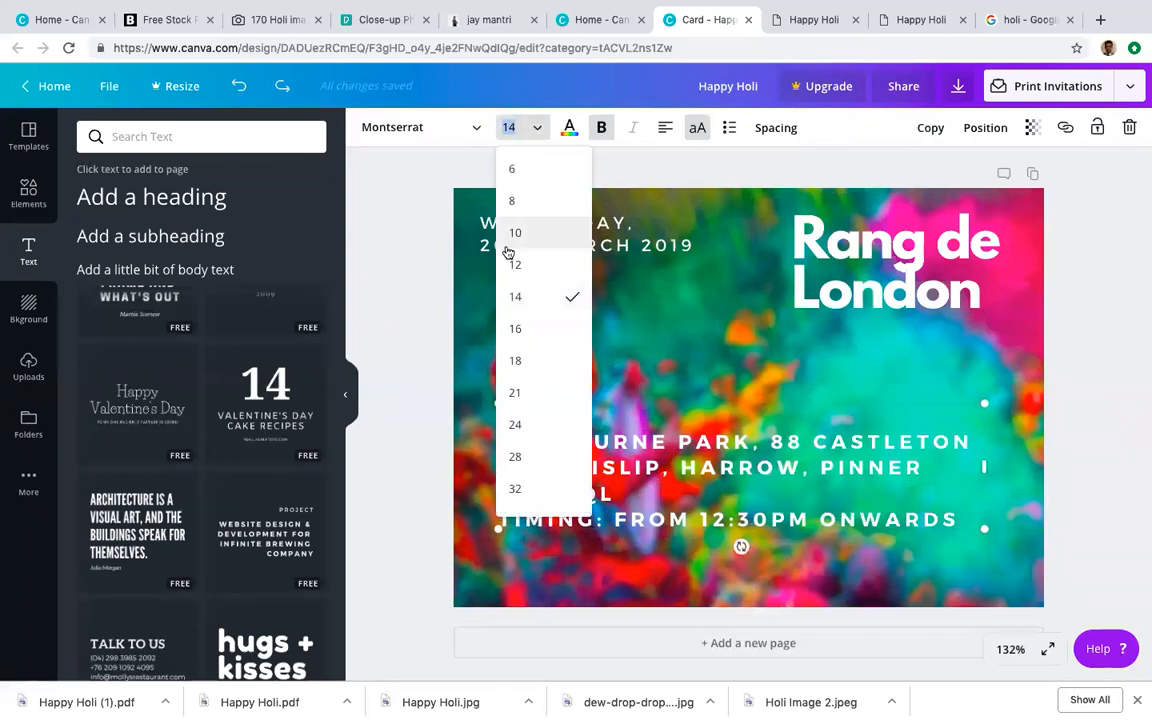
{"action": "left_click", "coordinate": [517, 262]}
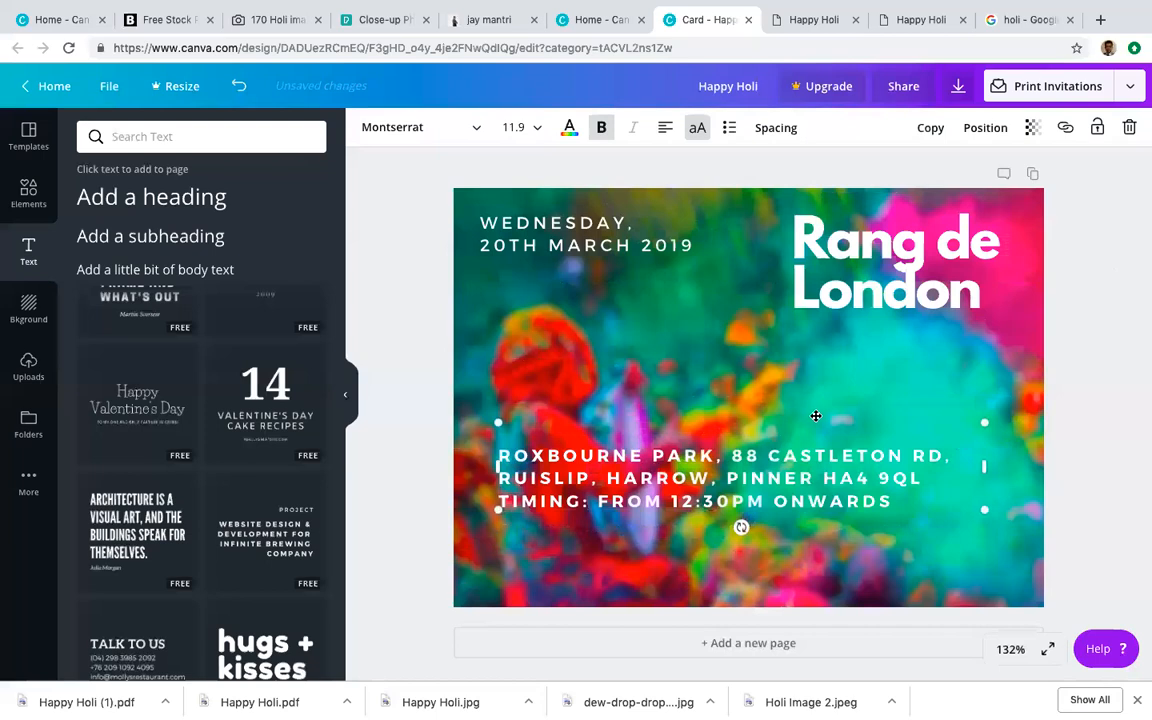
{"action": "left_click_drag", "start_coordinate": [826, 490], "coordinate": [806, 489]}
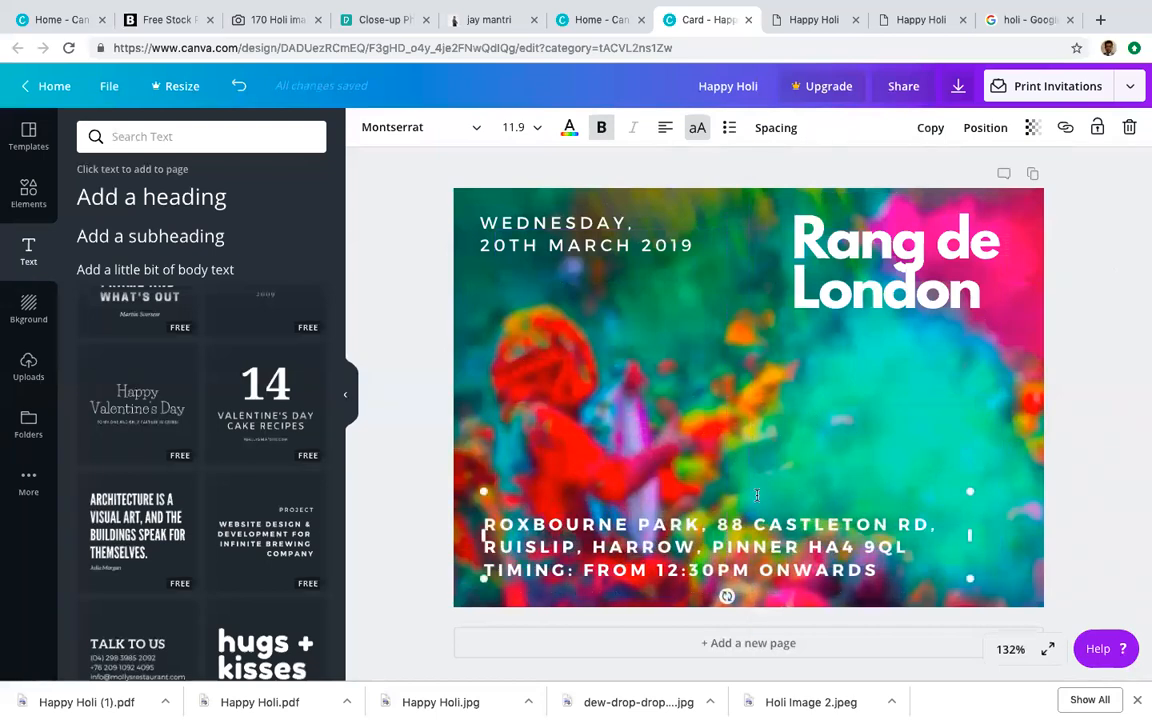
{"action": "left_click", "coordinate": [714, 367]}
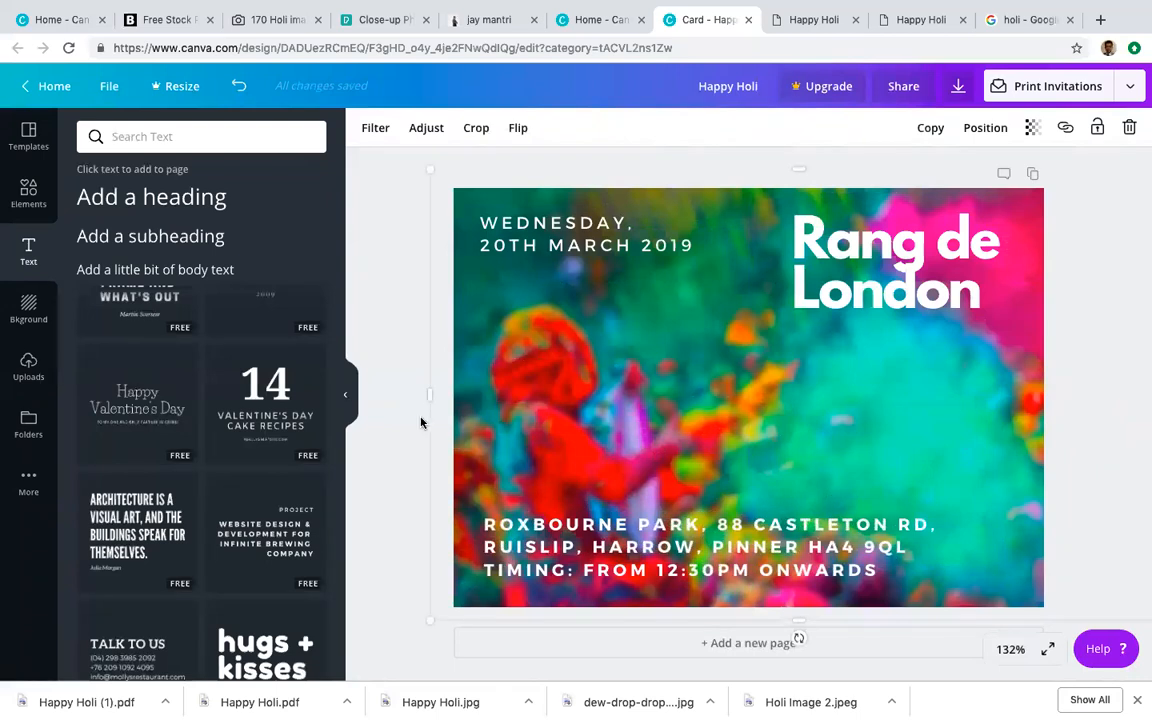
{"action": "scroll", "coordinate": [245, 452], "scroll_direction": "up", "scroll_amount": 5}
{"action": "scroll", "coordinate": [245, 457], "scroll_direction": "up", "scroll_amount": 2}
Step: Add the 'I like making you smile' template mid-card, ungroup it, and delete 'Here's a simple confession.'
{"action": "left_click_drag", "start_coordinate": [245, 422], "coordinate": [566, 302]}
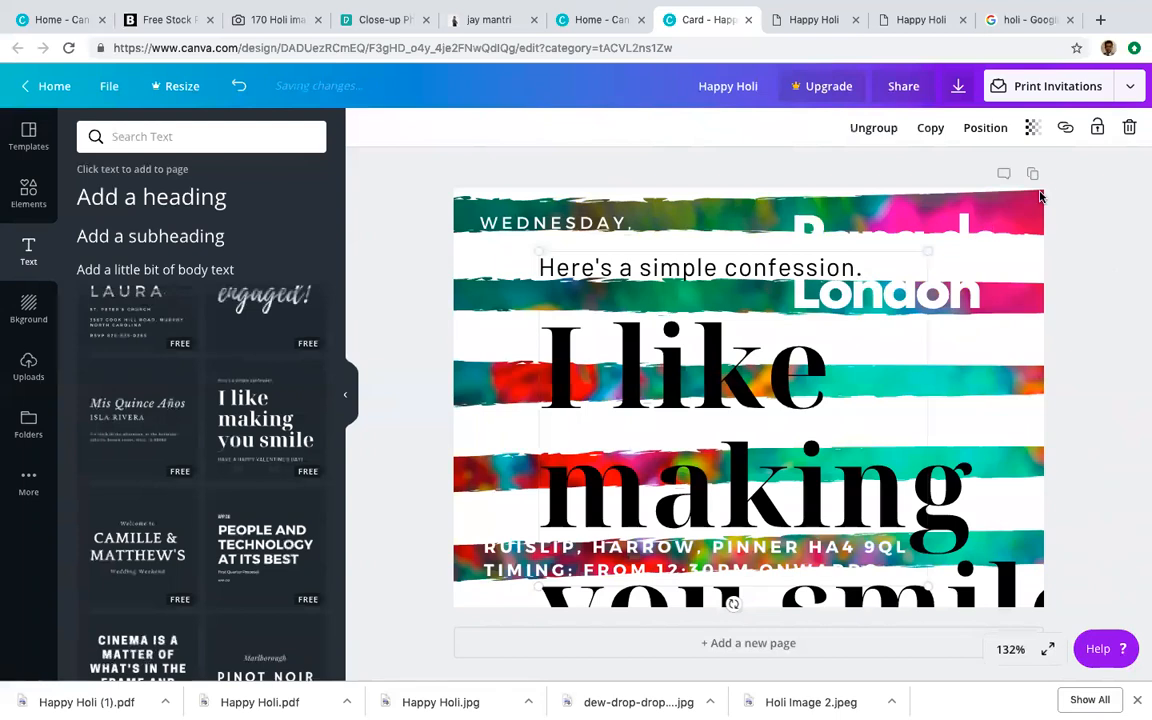
{"action": "key", "text": "ctrl+z"}
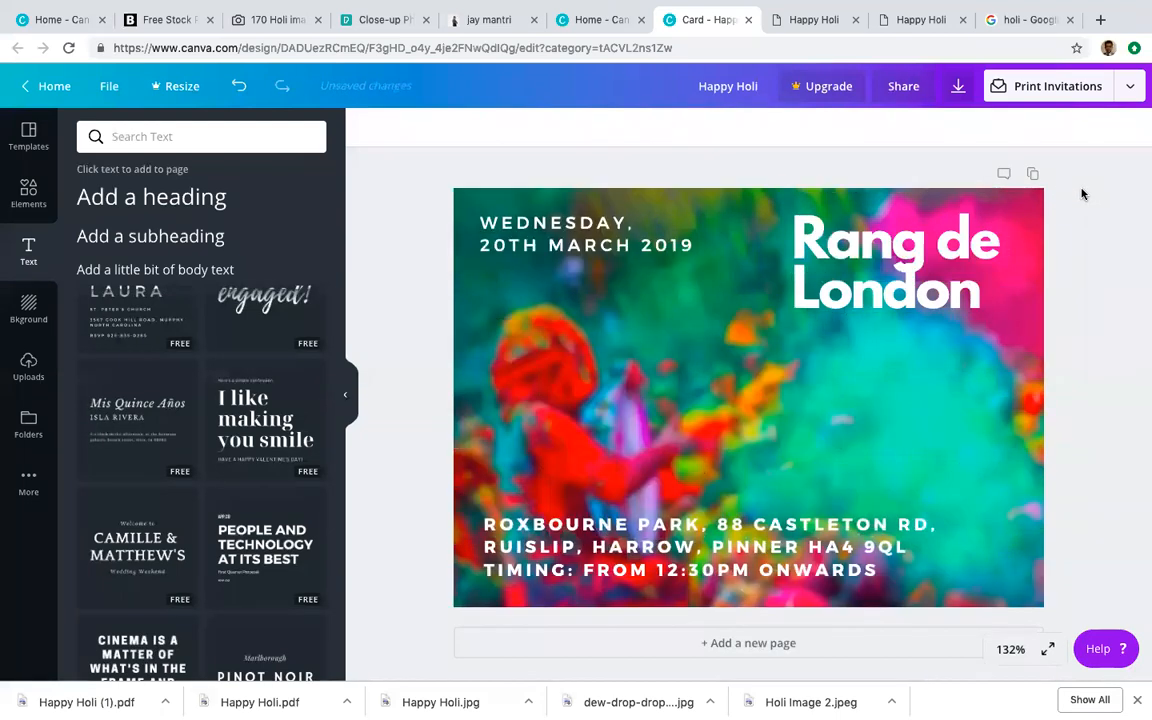
{"action": "left_click_drag", "start_coordinate": [285, 403], "coordinate": [547, 233]}
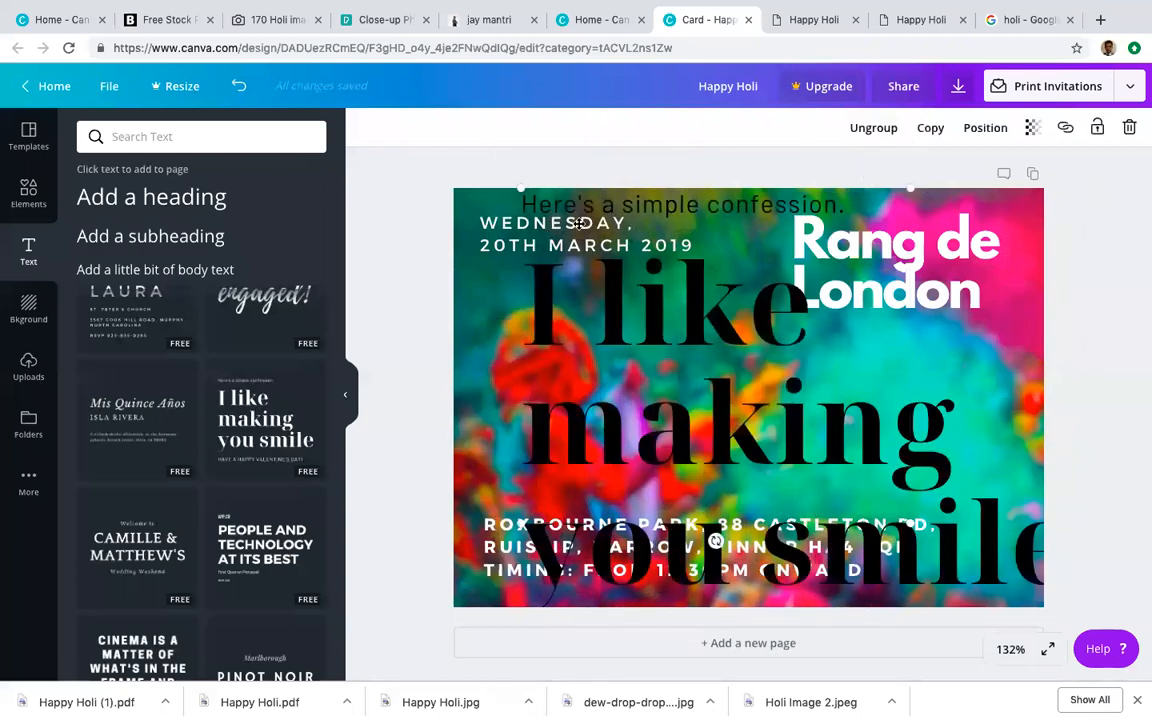
{"action": "left_click_drag", "start_coordinate": [541, 204], "coordinate": [547, 324]}
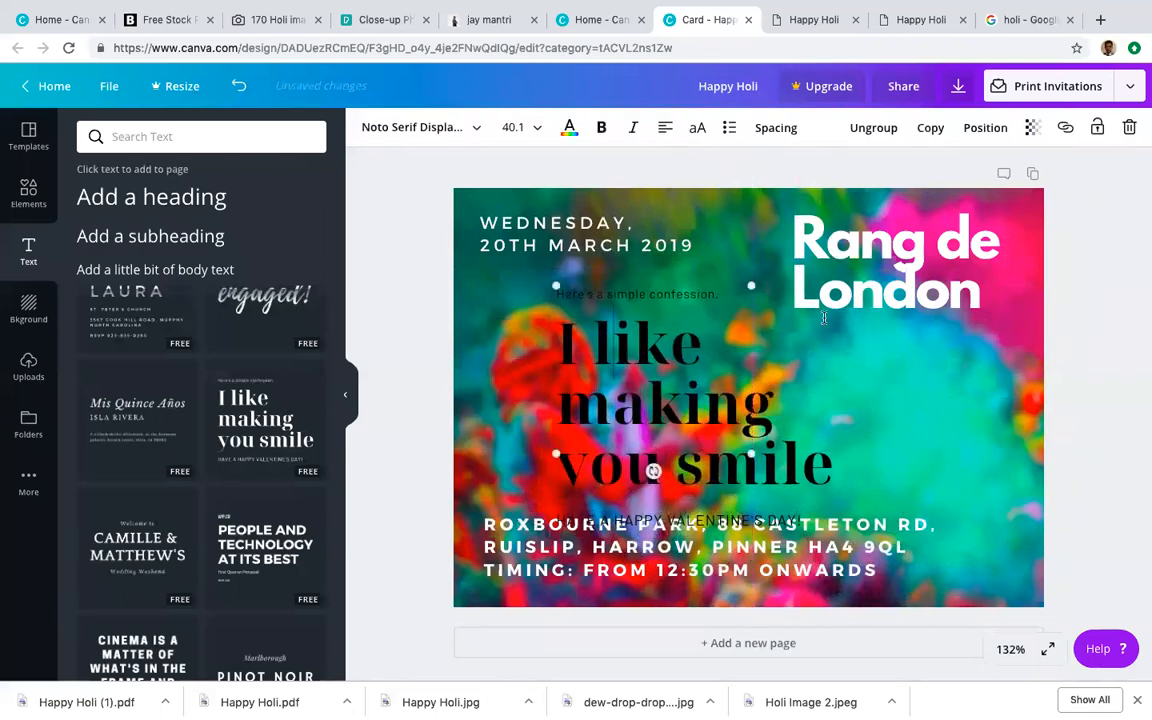
{"action": "left_click", "coordinate": [872, 129]}
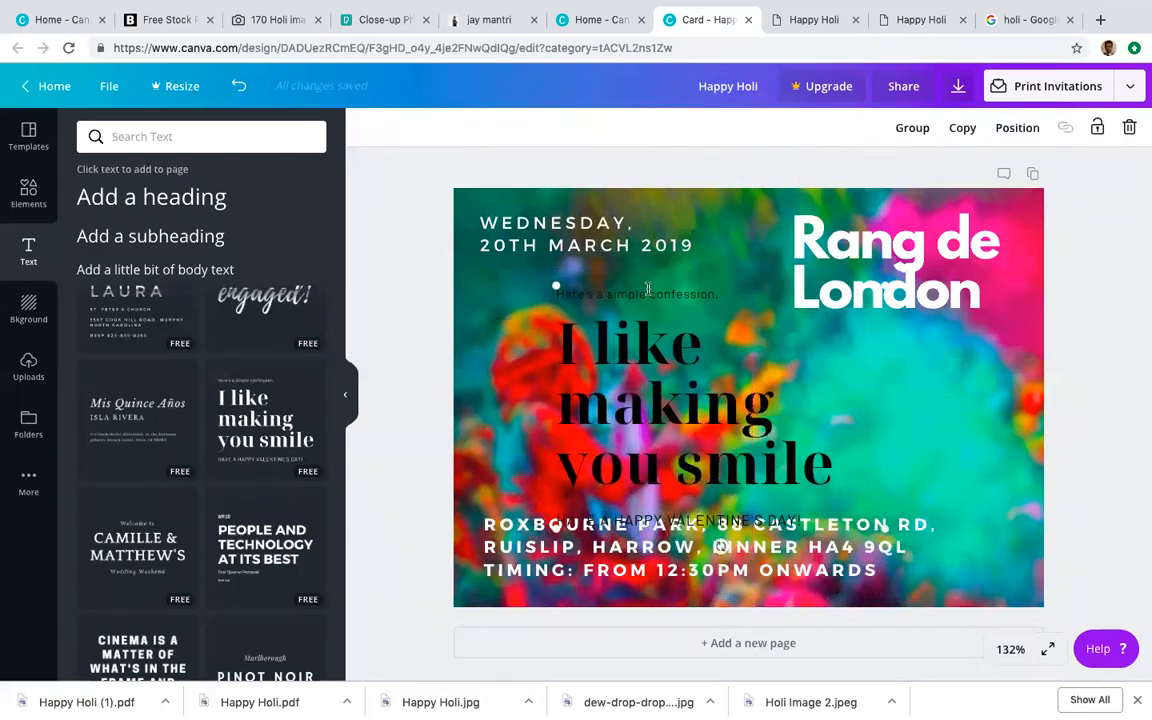
{"action": "left_click", "coordinate": [648, 291]}
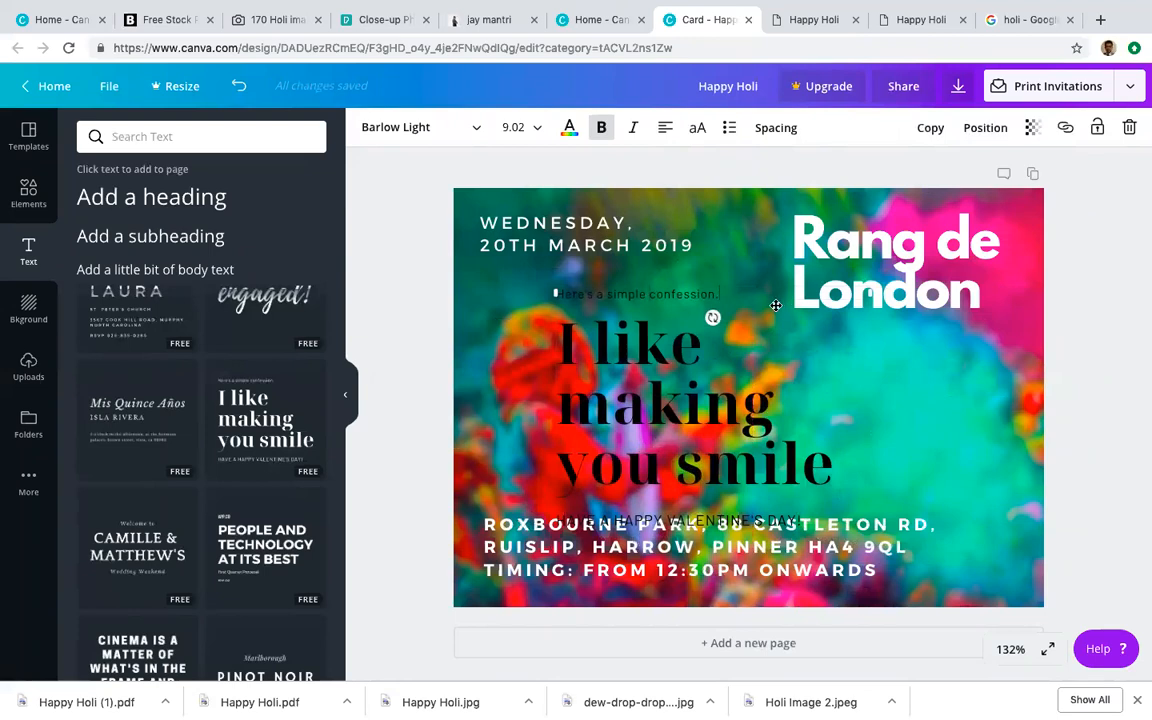
{"action": "key", "text": "Delete"}
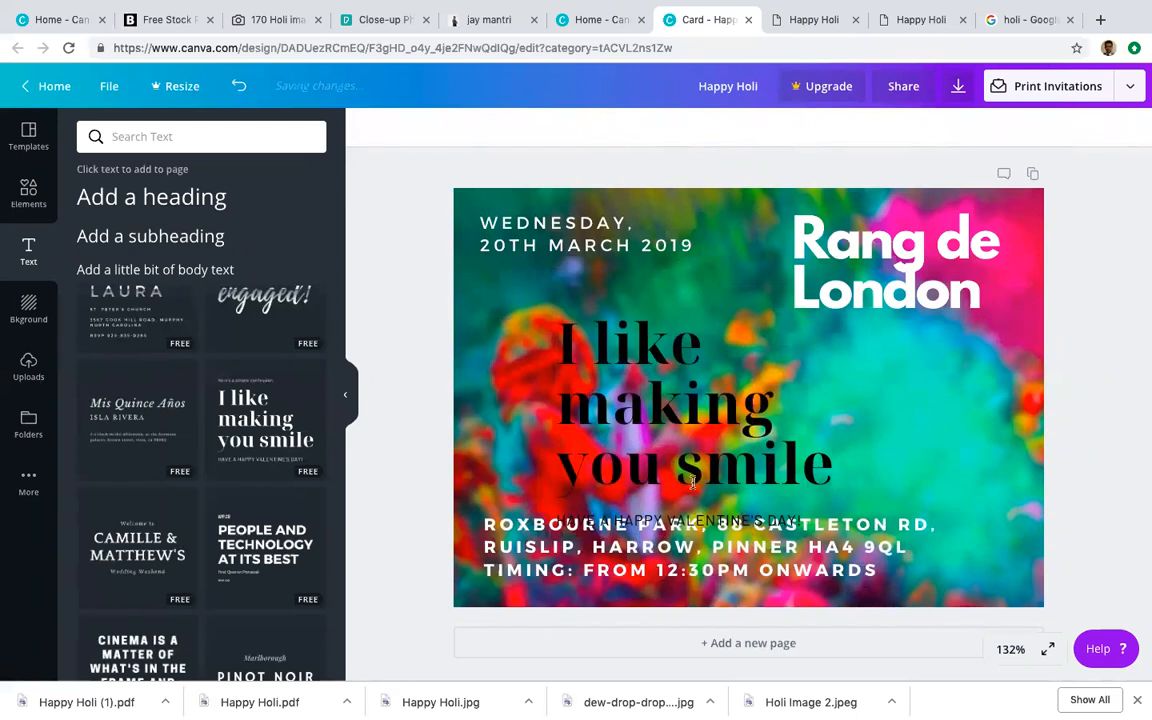
Step: Move the 'I like making you smile' text right and down on the card
{"action": "left_click", "coordinate": [698, 519]}
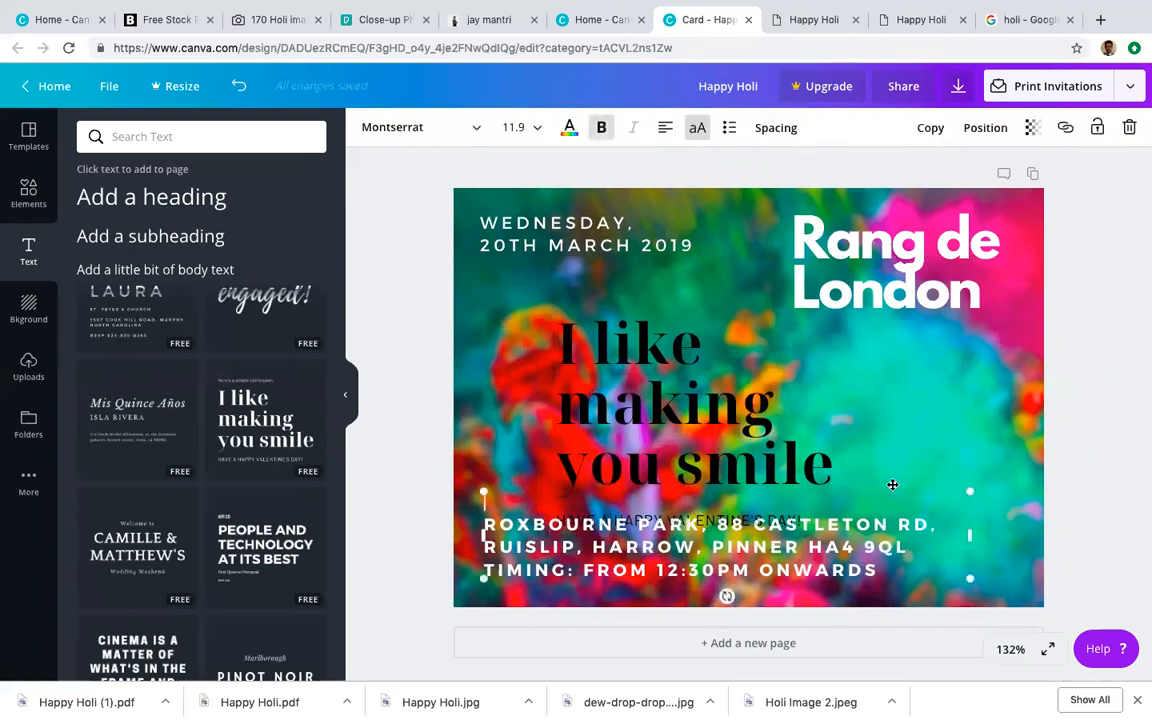
{"action": "left_click", "coordinate": [767, 397]}
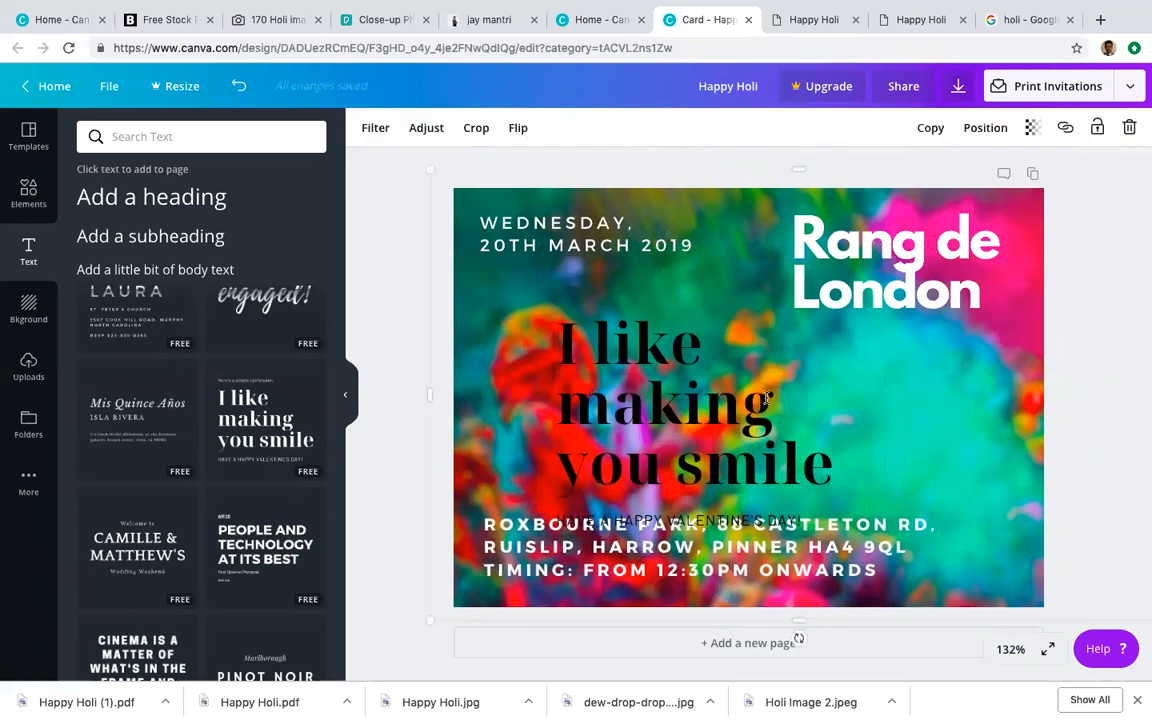
{"action": "left_click", "coordinate": [636, 331]}
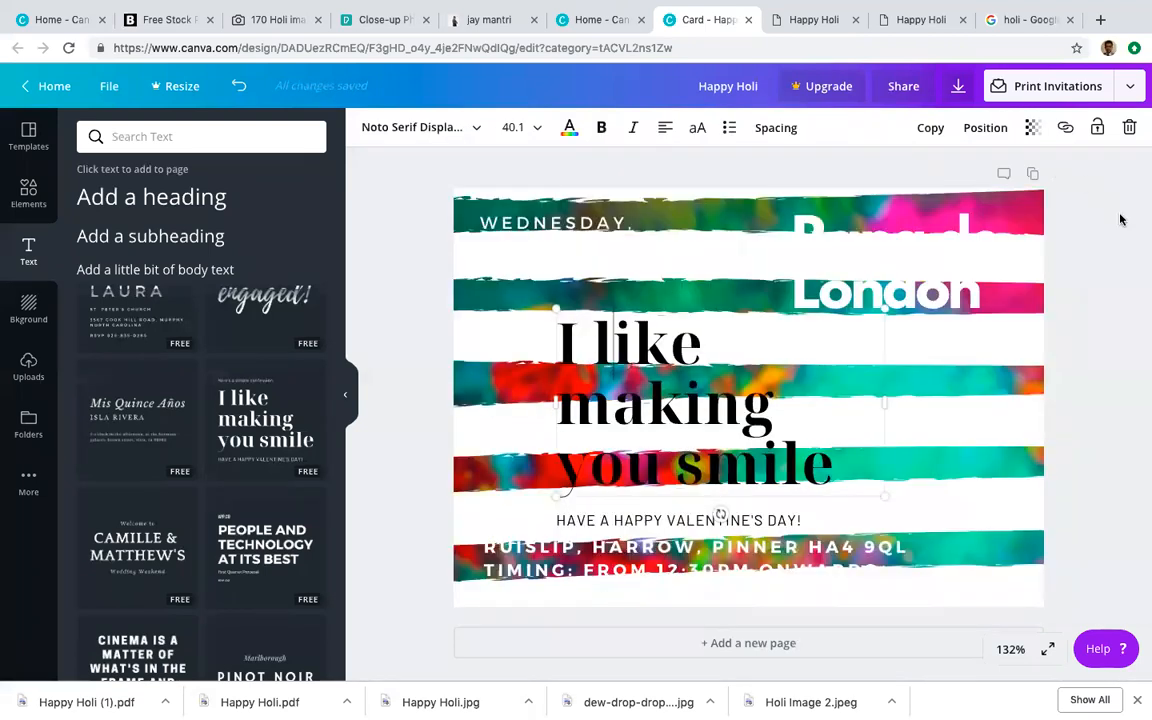
{"action": "left_click", "coordinate": [1120, 219]}
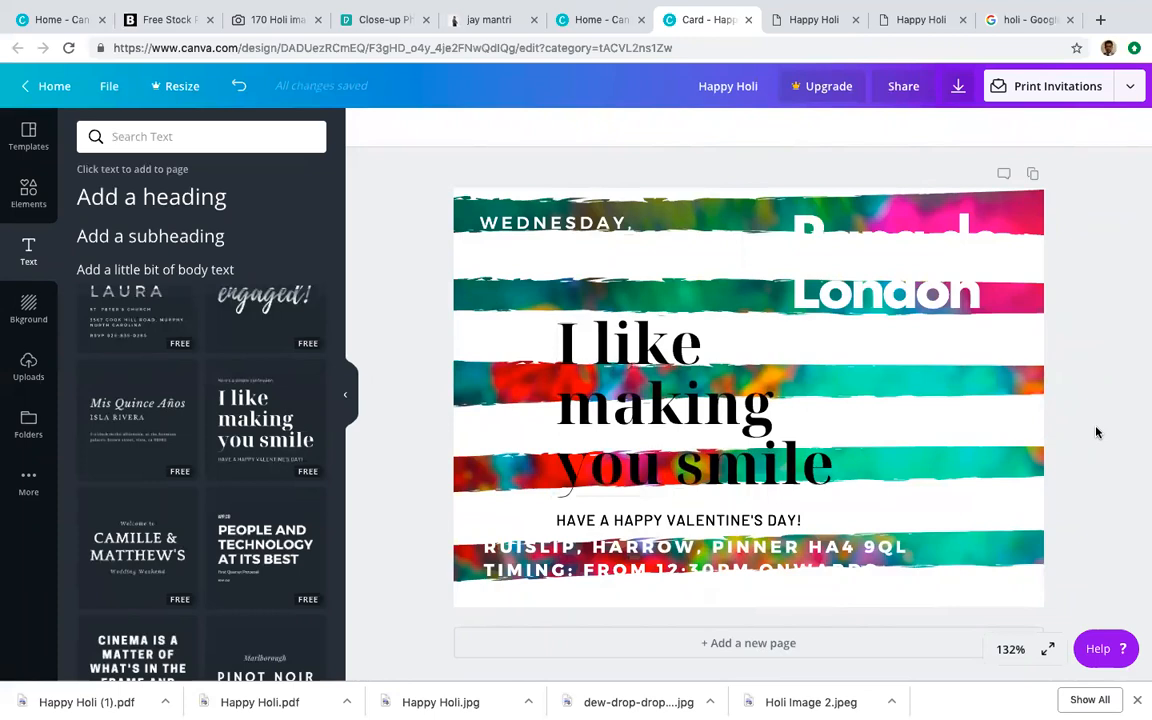
{"action": "key", "text": "ctrl+z"}
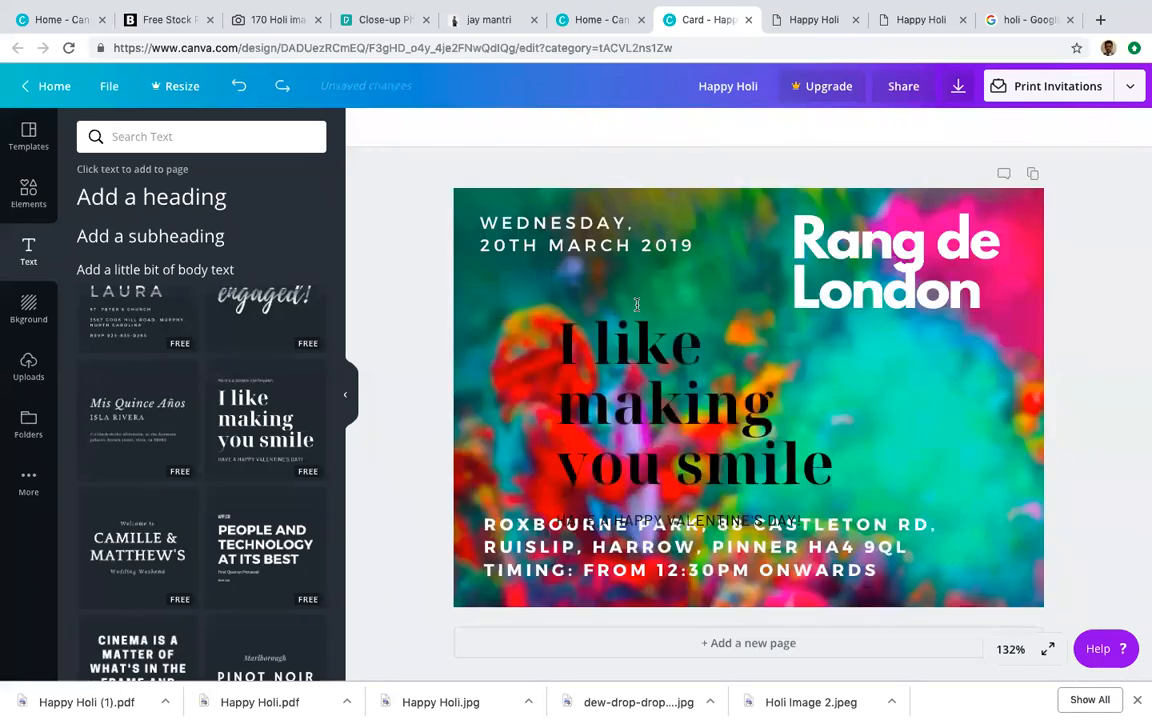
{"action": "left_click_drag", "start_coordinate": [597, 362], "coordinate": [552, 328]}
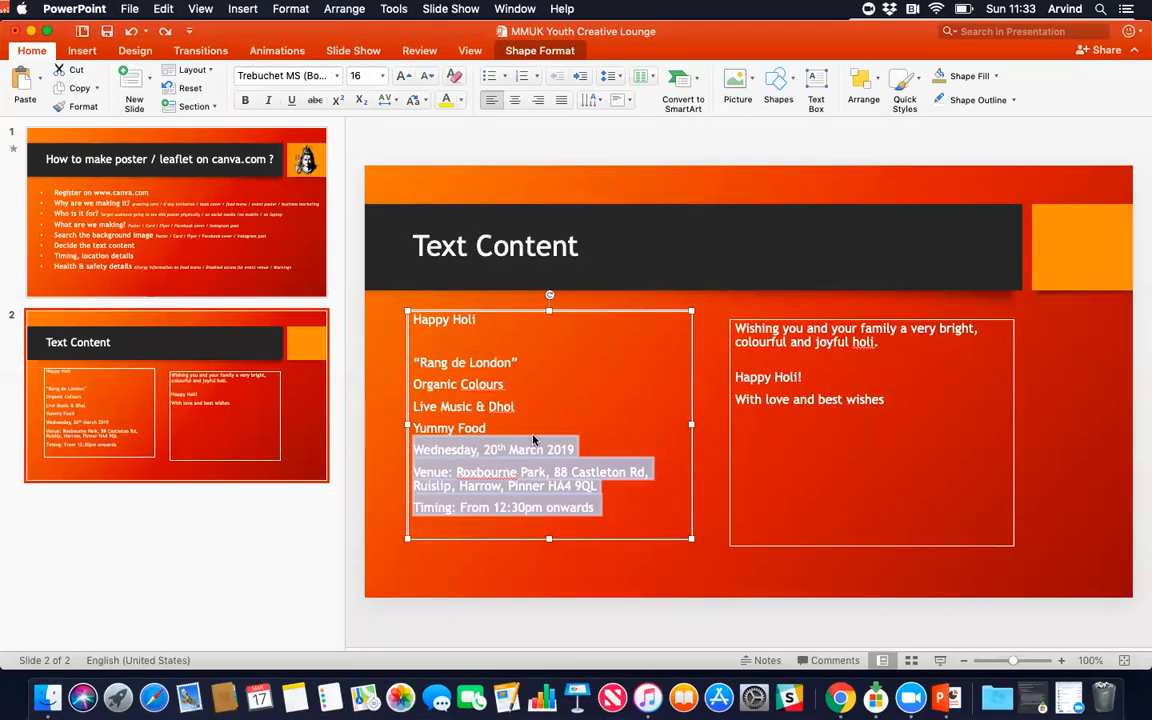
Step: Select the Organic Colours to Yummy Food lines, then highlight the placeholder quote on the card
{"action": "left_click", "coordinate": [482, 426]}
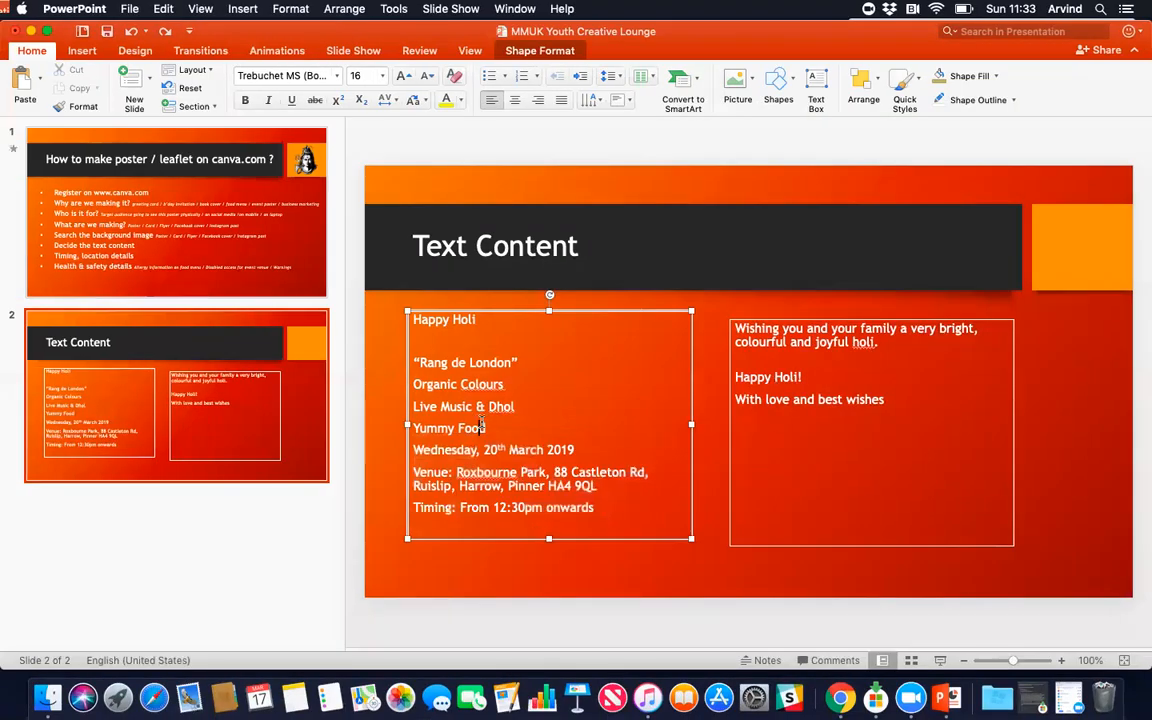
{"action": "left_click_drag", "start_coordinate": [493, 426], "coordinate": [416, 384]}
{"action": "key", "text": "ctrl+c"}
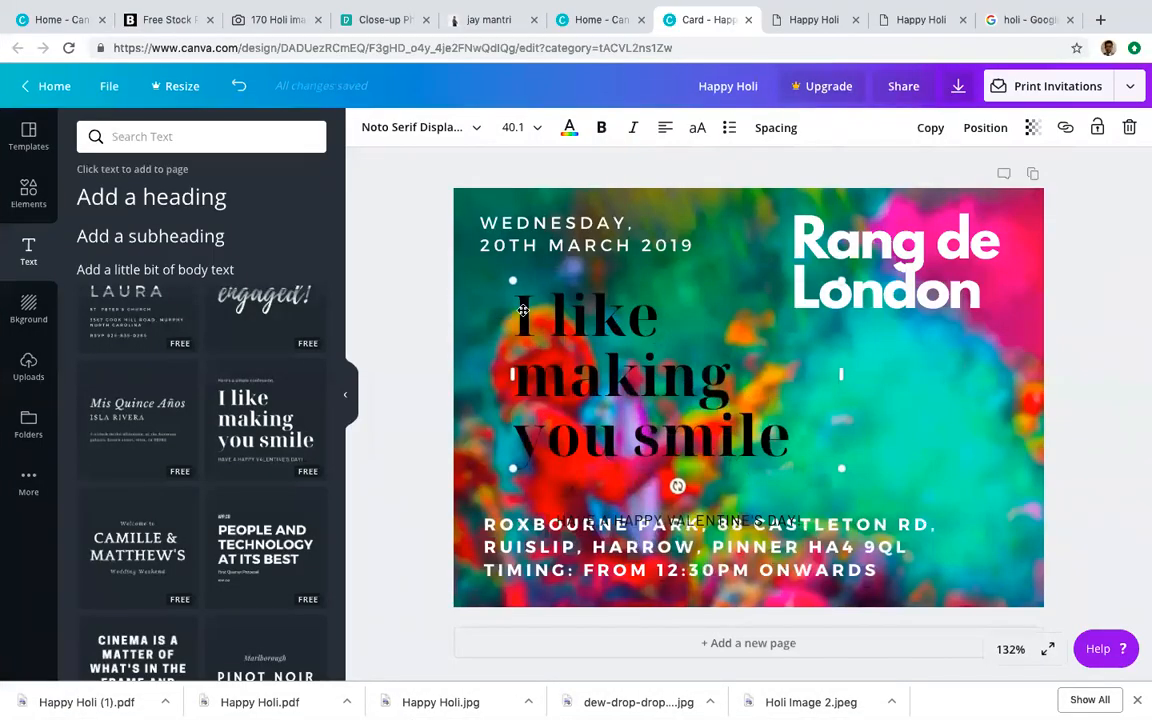
{"action": "left_click", "coordinate": [521, 311]}
{"action": "left_click_drag", "start_coordinate": [516, 314], "coordinate": [795, 440]}
Step: Paste the feature lines over the quote and make them white at size 28, widened for Dhol
{"action": "left_click", "coordinate": [795, 440]}
{"action": "key", "text": "ctrl+v"}
{"action": "key", "text": "ctrl+a"}
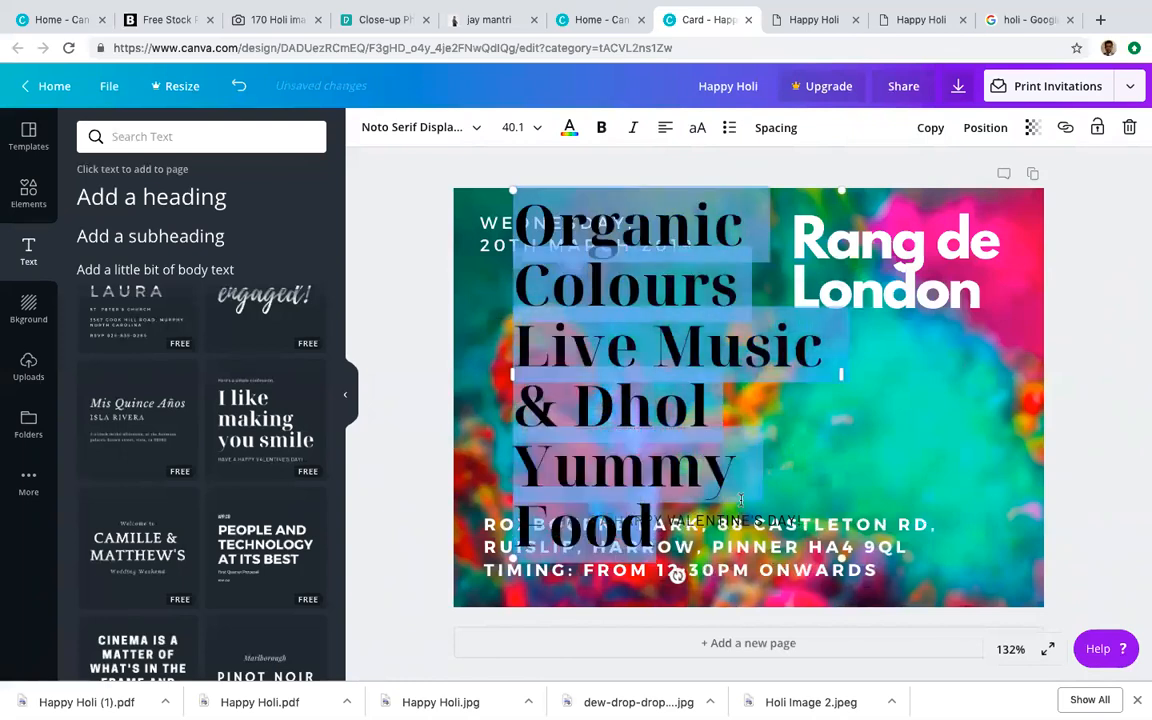
{"action": "left_click", "coordinate": [532, 127]}
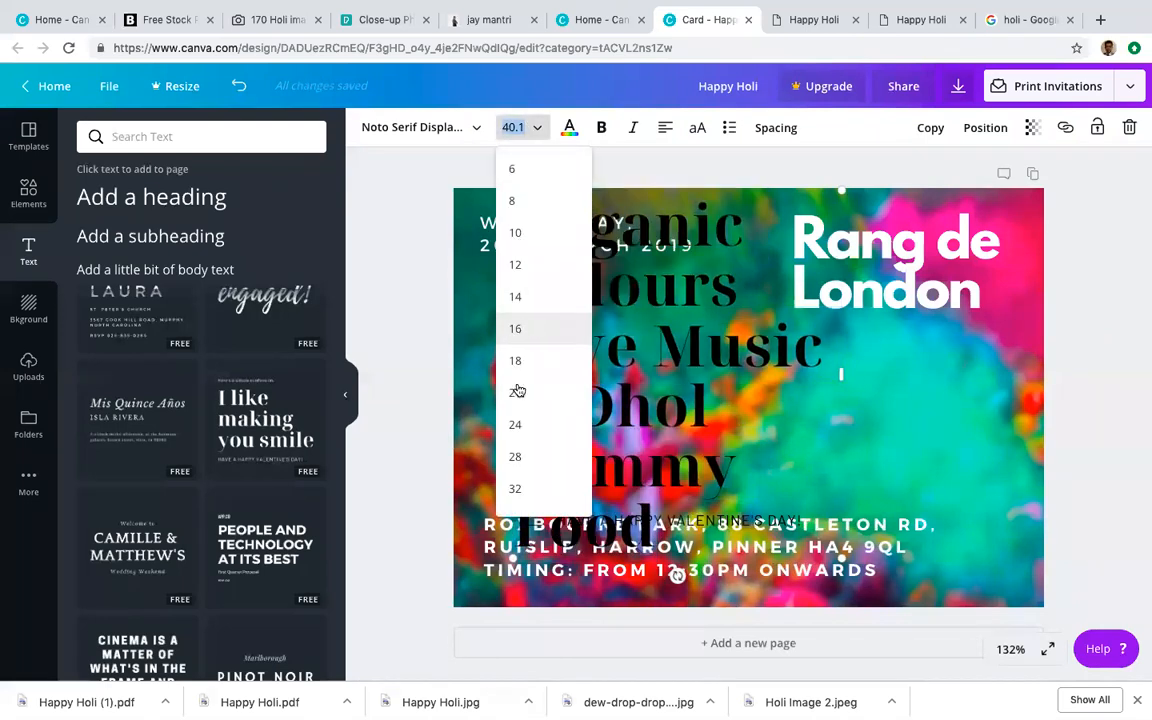
{"action": "left_click", "coordinate": [517, 458]}
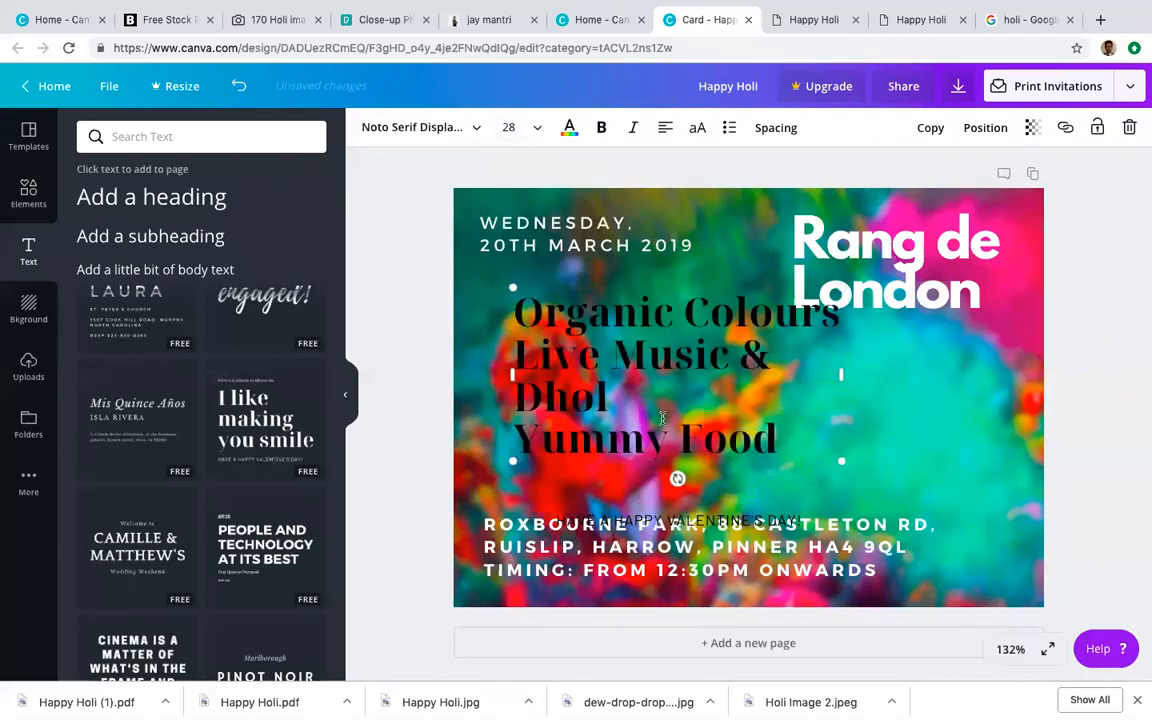
{"action": "left_click_drag", "start_coordinate": [841, 374], "coordinate": [939, 374]}
{"action": "double_click", "coordinate": [703, 363]}
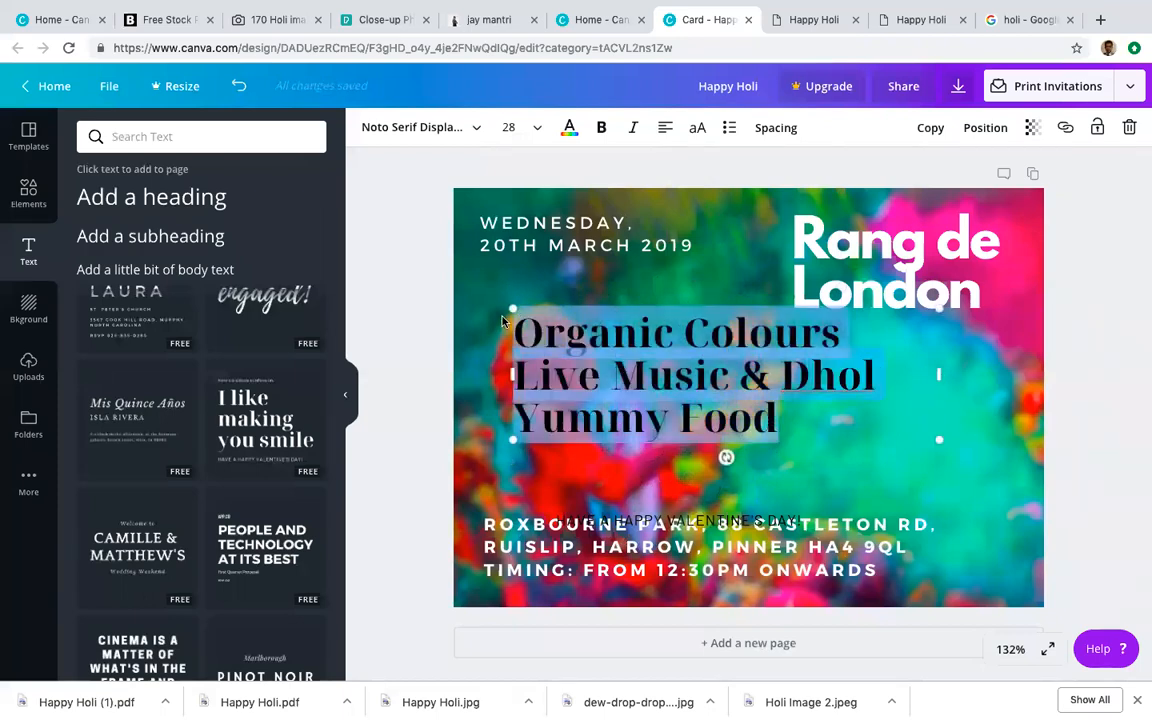
{"action": "left_click", "coordinate": [569, 128]}
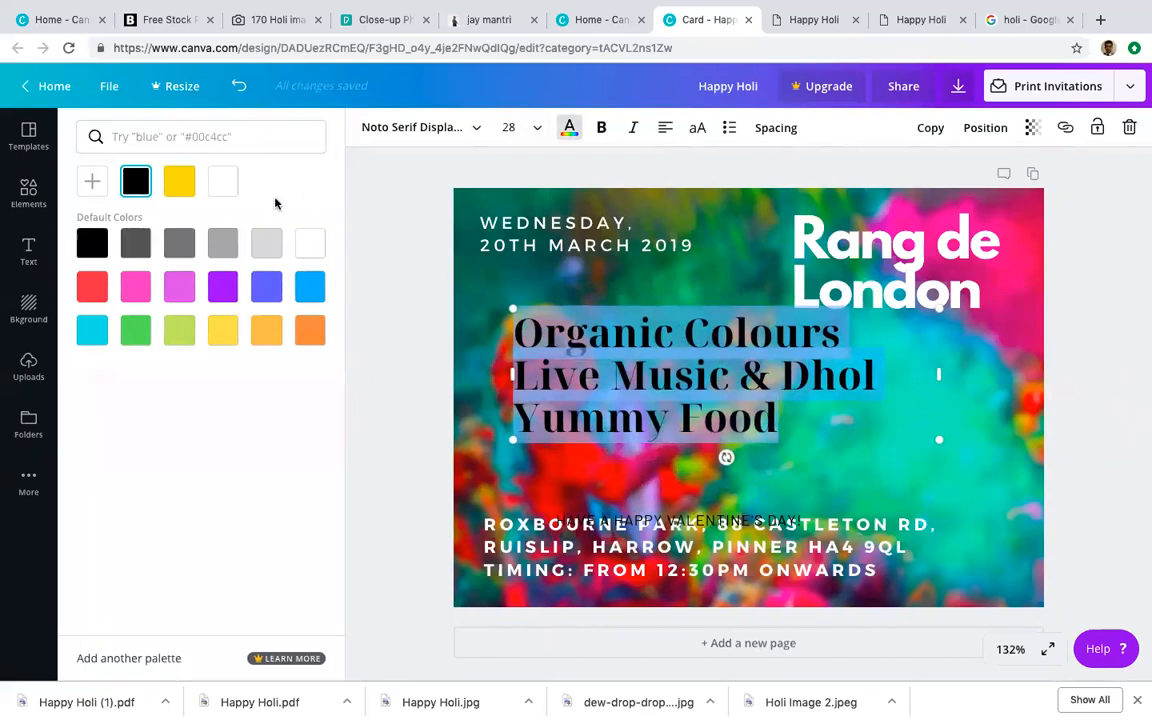
{"action": "left_click", "coordinate": [309, 242]}
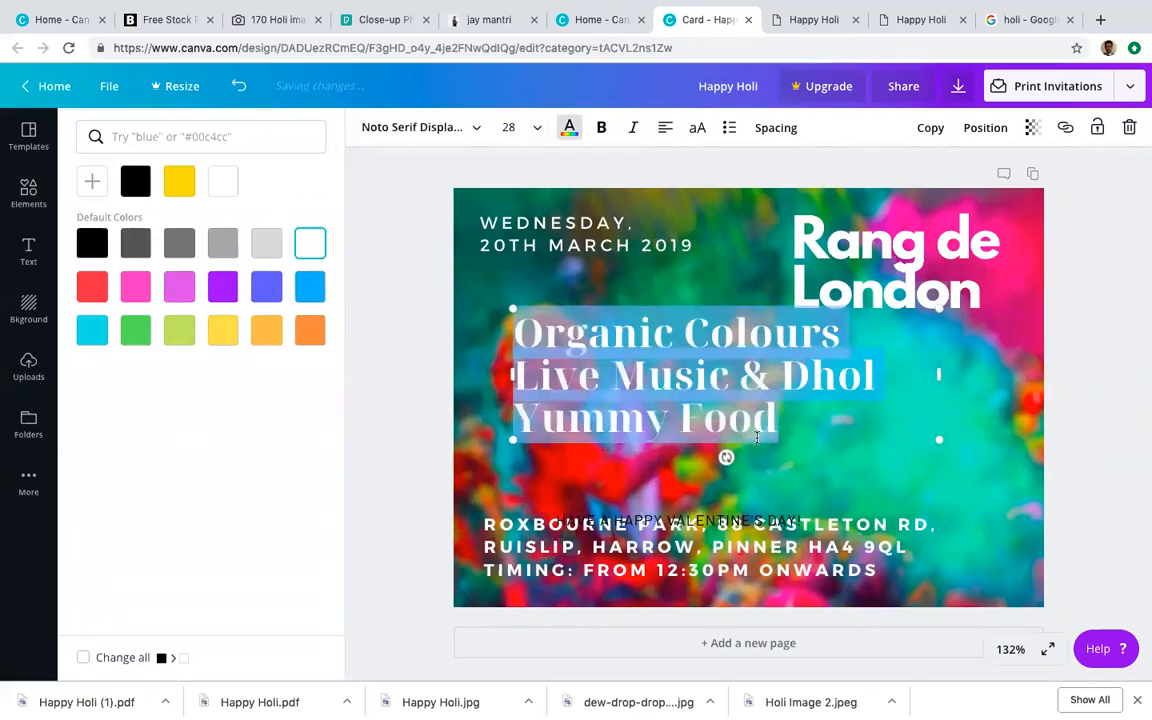
Step: Delete the HAVE A HAPPY VALENTINE'S DAY! line
{"action": "left_click", "coordinate": [745, 521]}
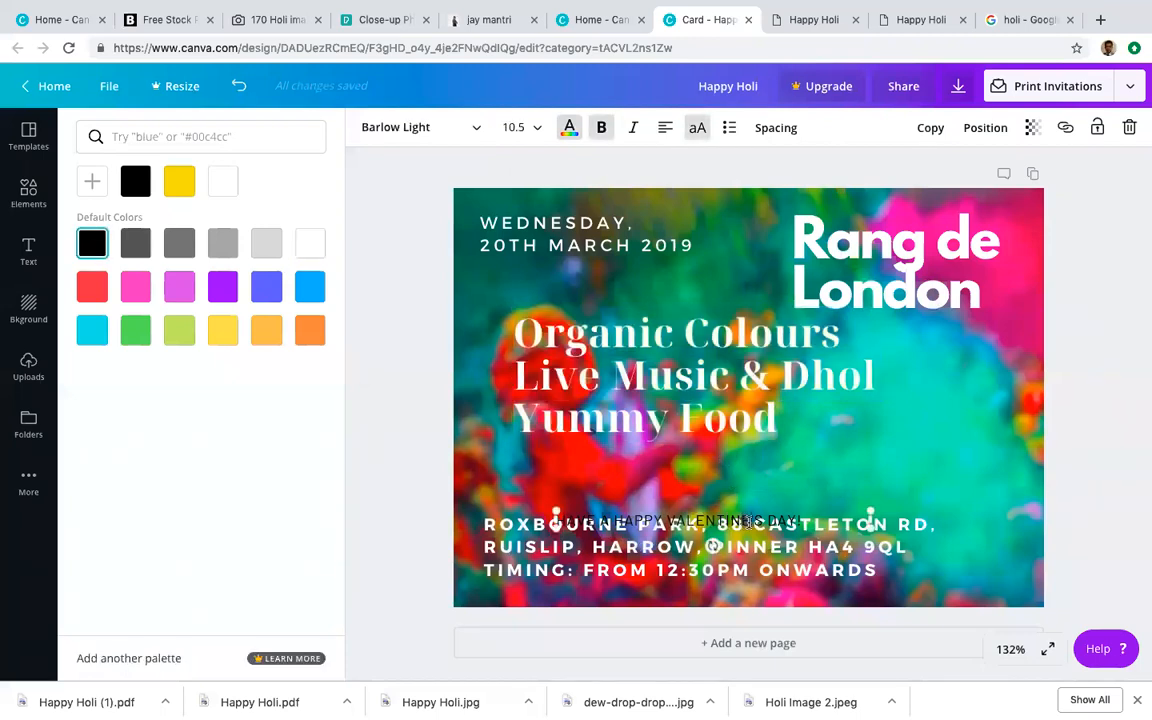
{"action": "left_click_drag", "start_coordinate": [845, 521], "coordinate": [524, 513]}
{"action": "key", "text": "BackSpace"}
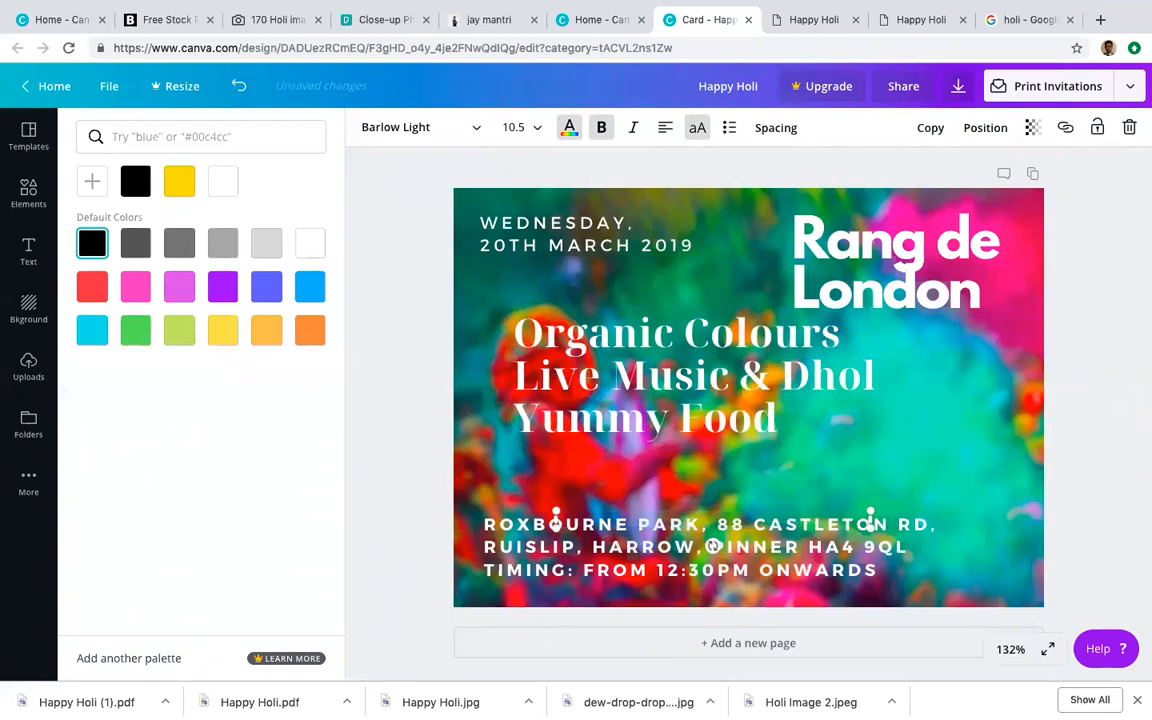
Step: Try repositioning the background photo, then undo the accidental moves
{"action": "left_click", "coordinate": [1000, 410]}
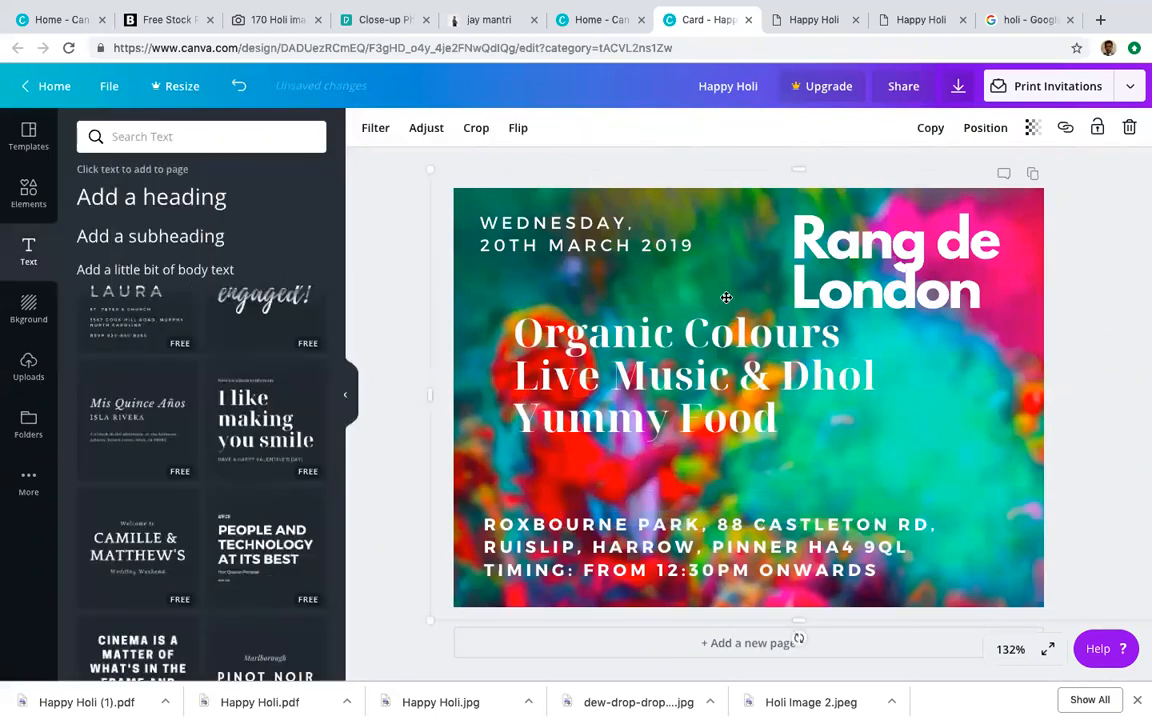
{"action": "left_click_drag", "start_coordinate": [726, 302], "coordinate": [710, 330]}
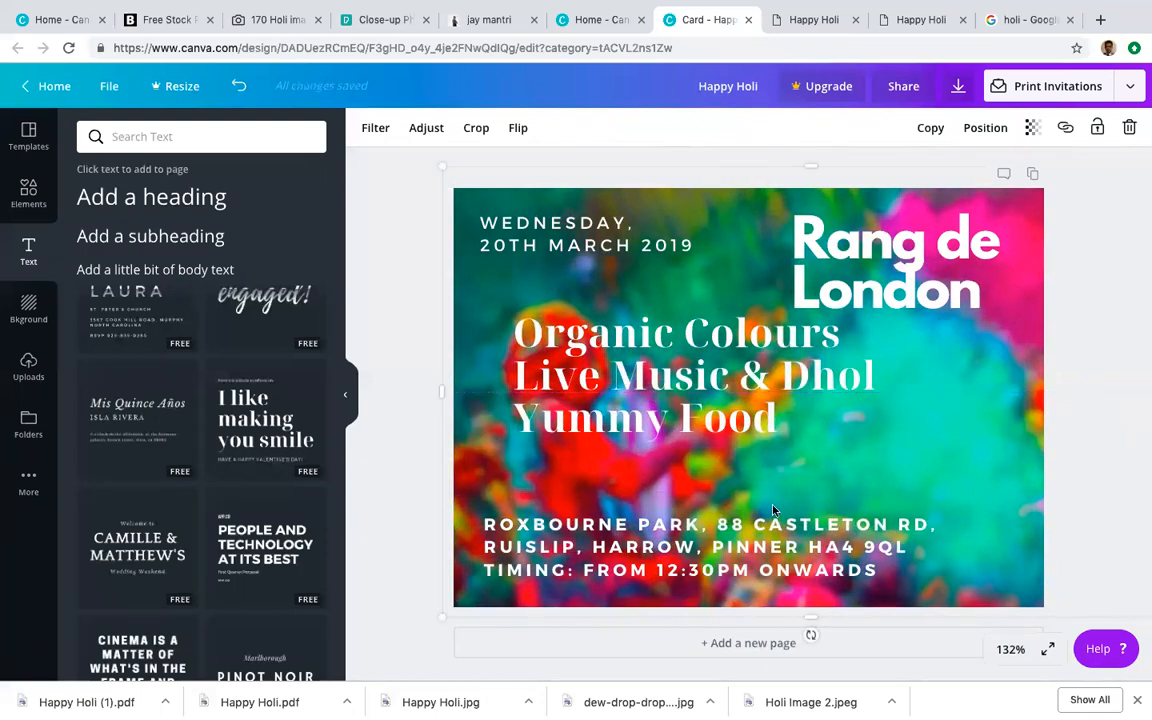
{"action": "left_click", "coordinate": [813, 438]}
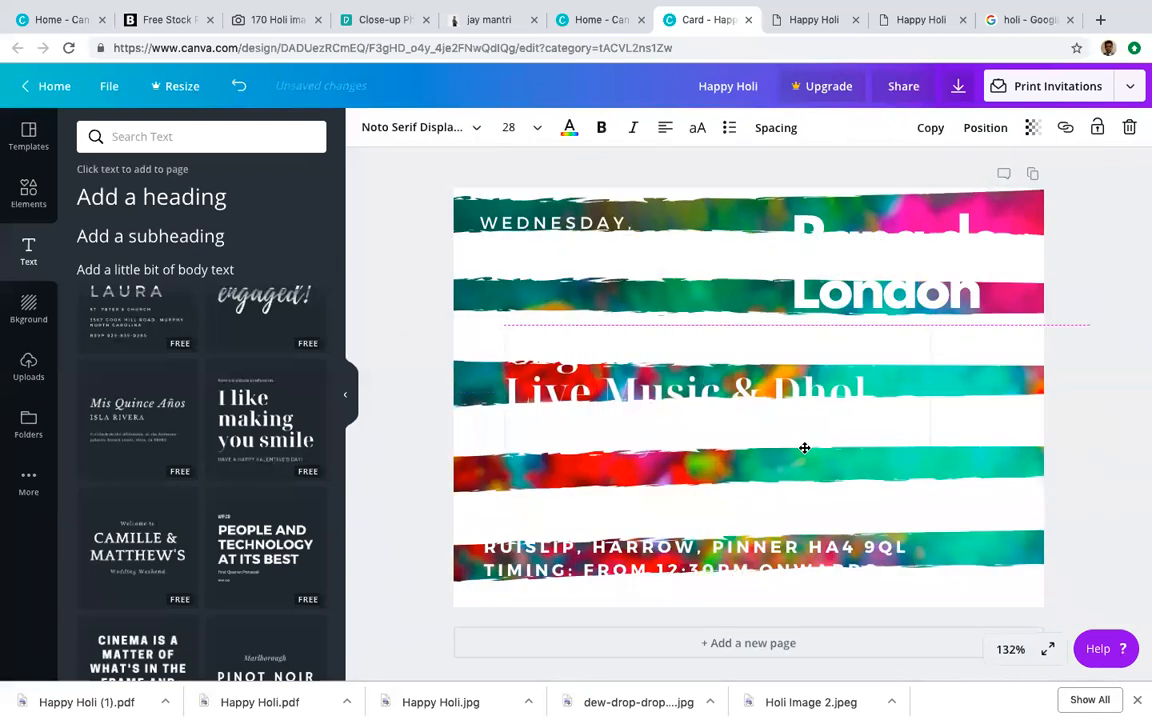
{"action": "left_click", "coordinate": [1110, 340]}
{"action": "key", "text": "ctrl+z"}
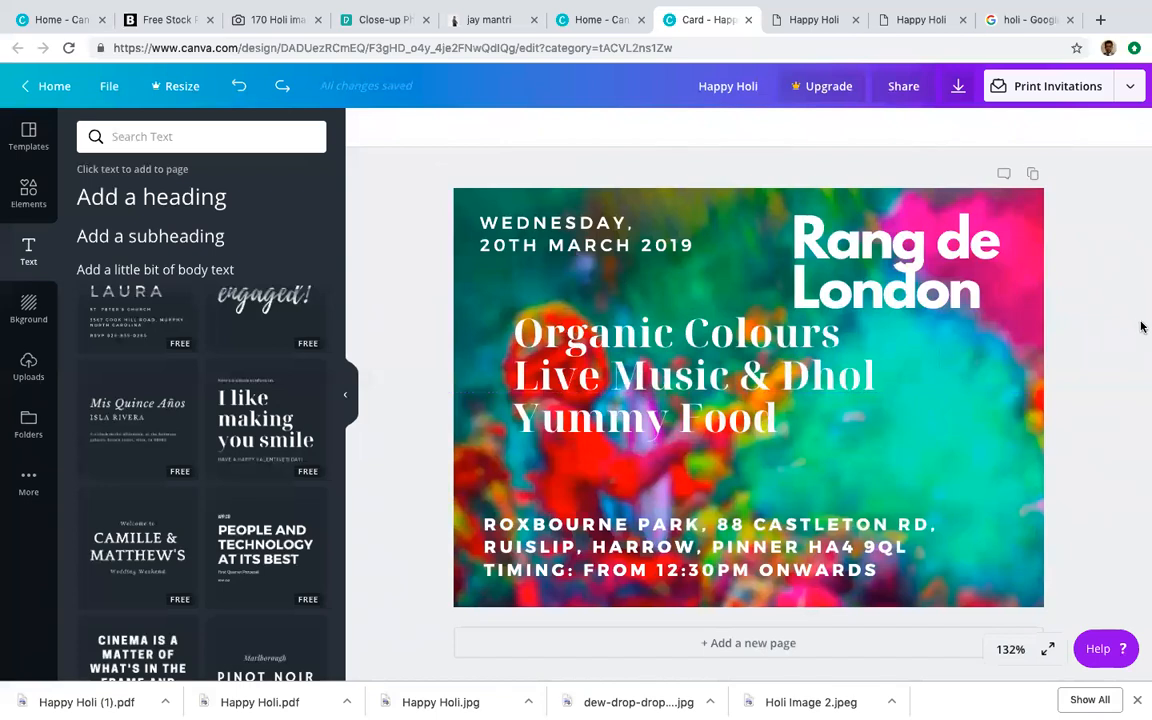
Step: Download the card as PDF Standard and open Happy Holi (2).pdf
{"action": "left_click", "coordinate": [957, 86]}
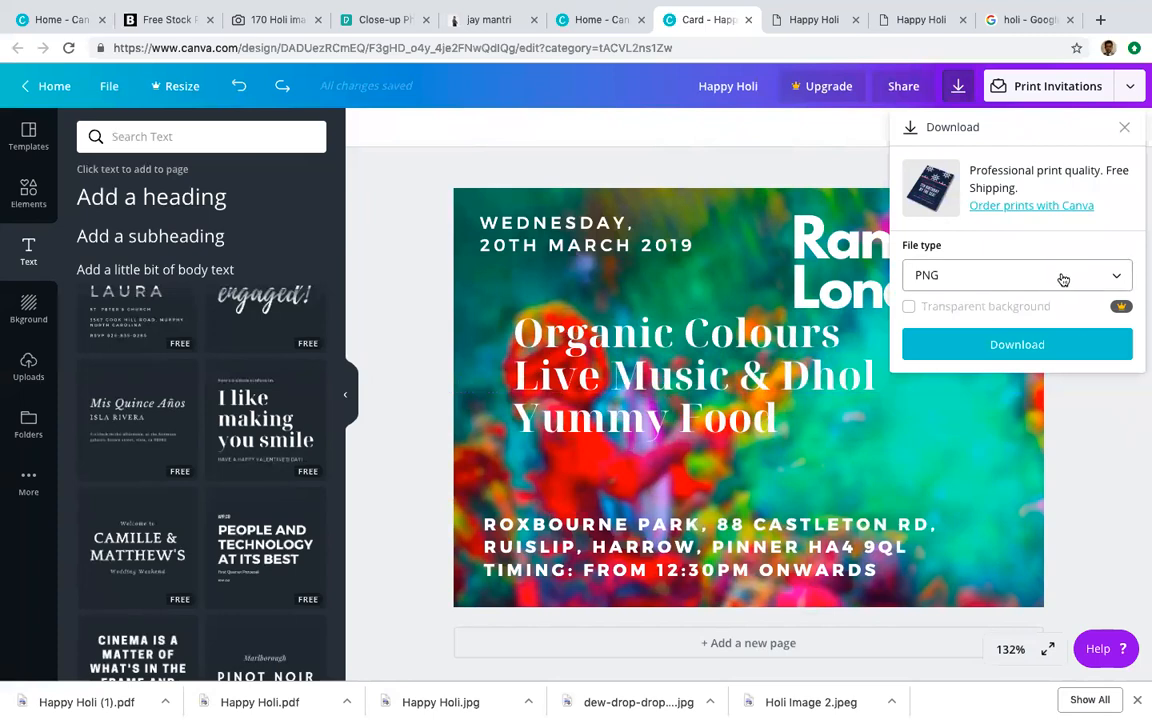
{"action": "left_click", "coordinate": [1000, 275]}
{"action": "left_click", "coordinate": [980, 372]}
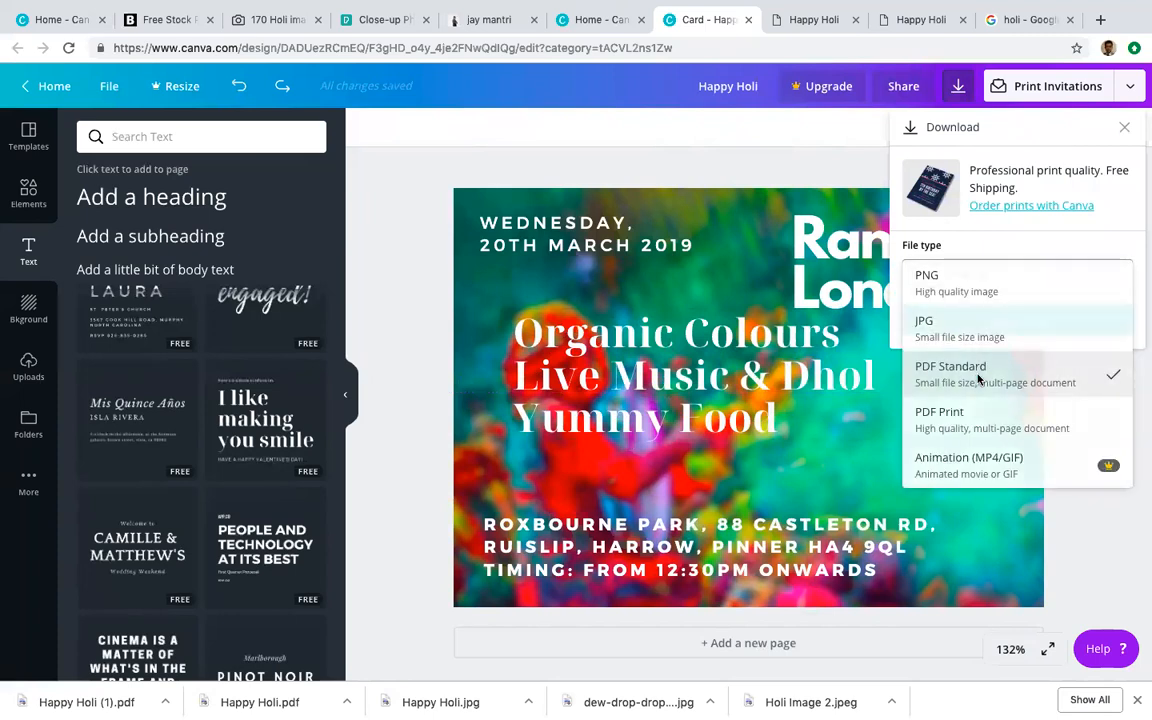
{"action": "left_click", "coordinate": [1001, 322]}
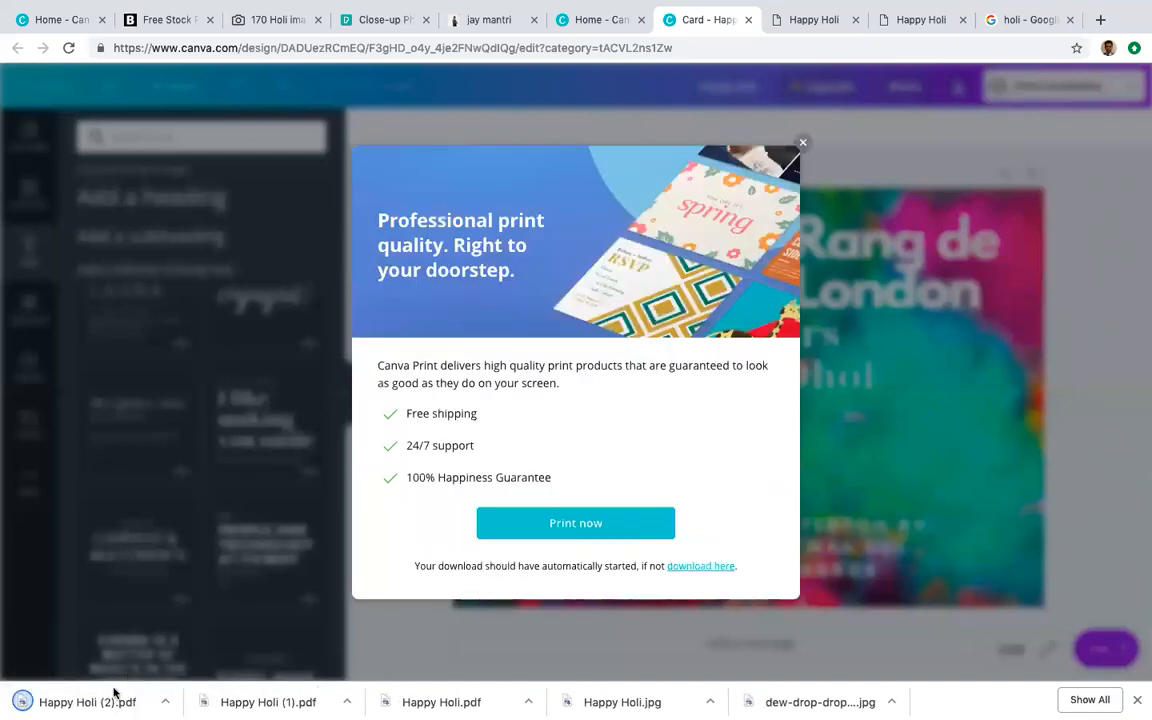
{"action": "left_click", "coordinate": [113, 692]}
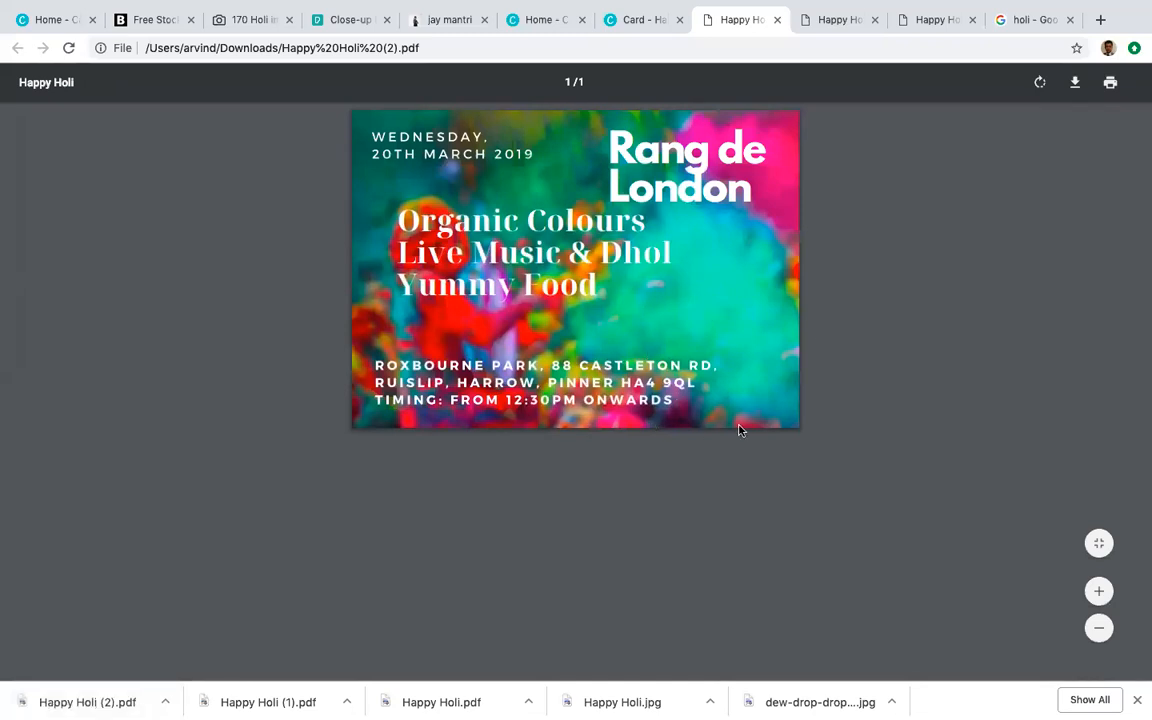
Step: View the earlier Happy Holi PDF, then return to the Canva home page
{"action": "left_click", "coordinate": [838, 33]}
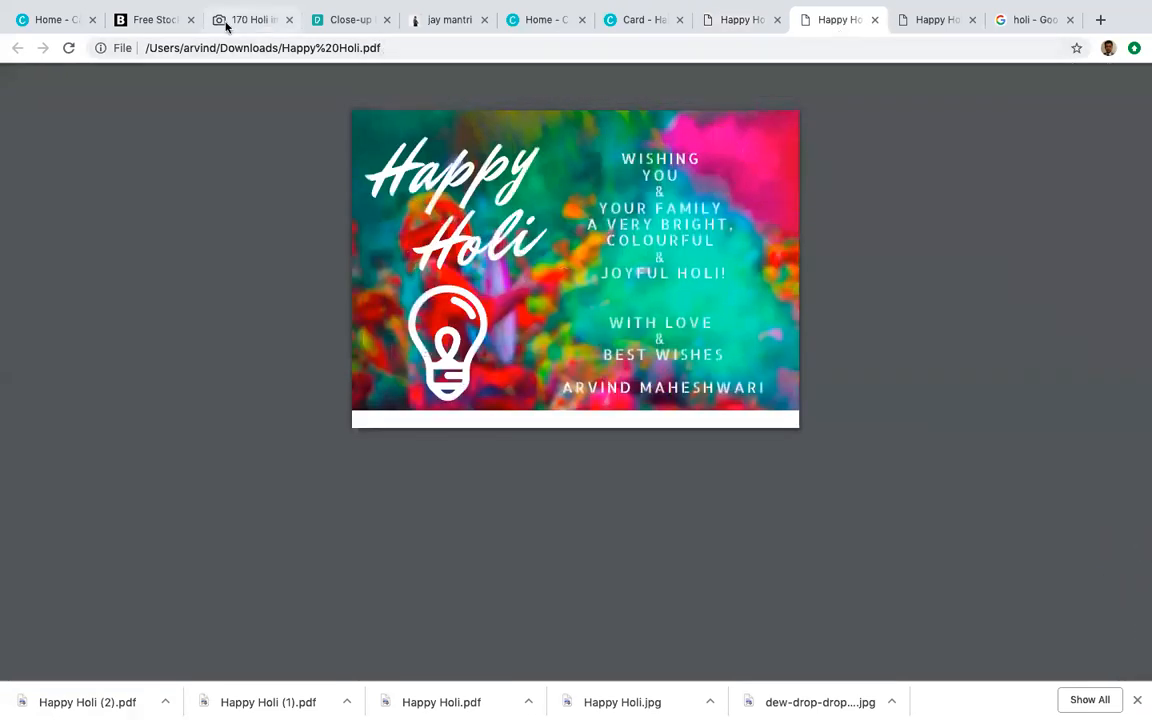
{"action": "left_click", "coordinate": [67, 19]}
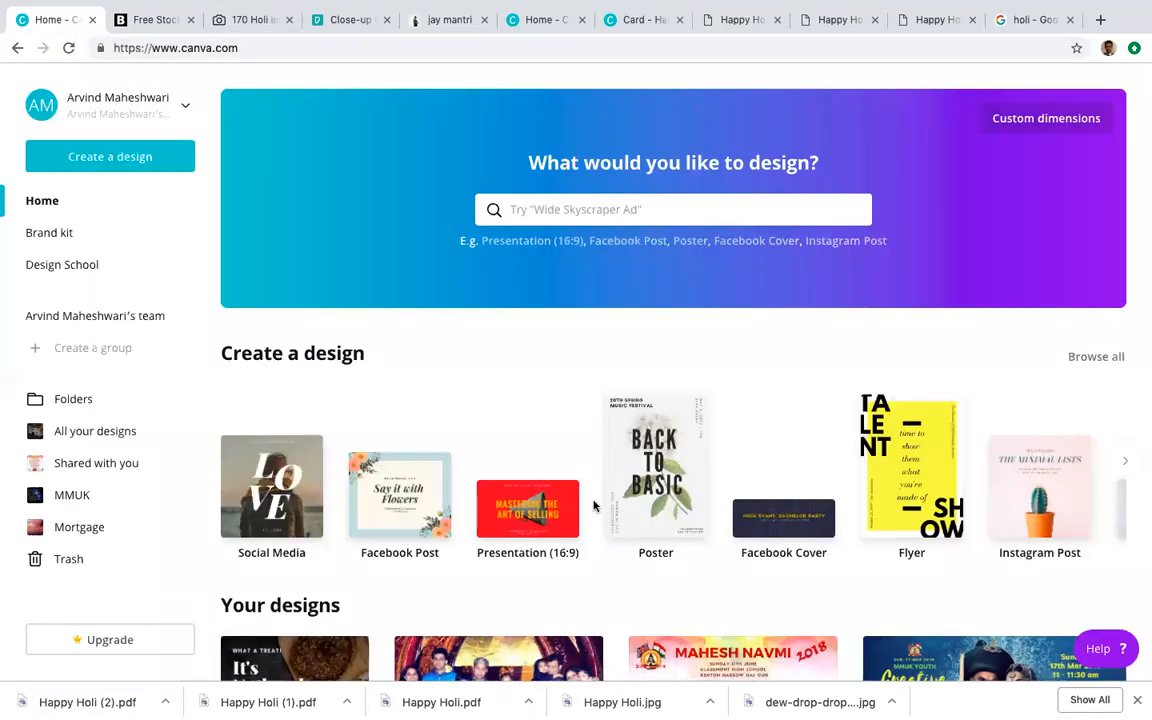
{"action": "scroll", "coordinate": [596, 507], "scroll_direction": "down", "scroll_amount": 3}
{"action": "scroll", "coordinate": [595, 507], "scroll_direction": "down", "scroll_amount": 2}
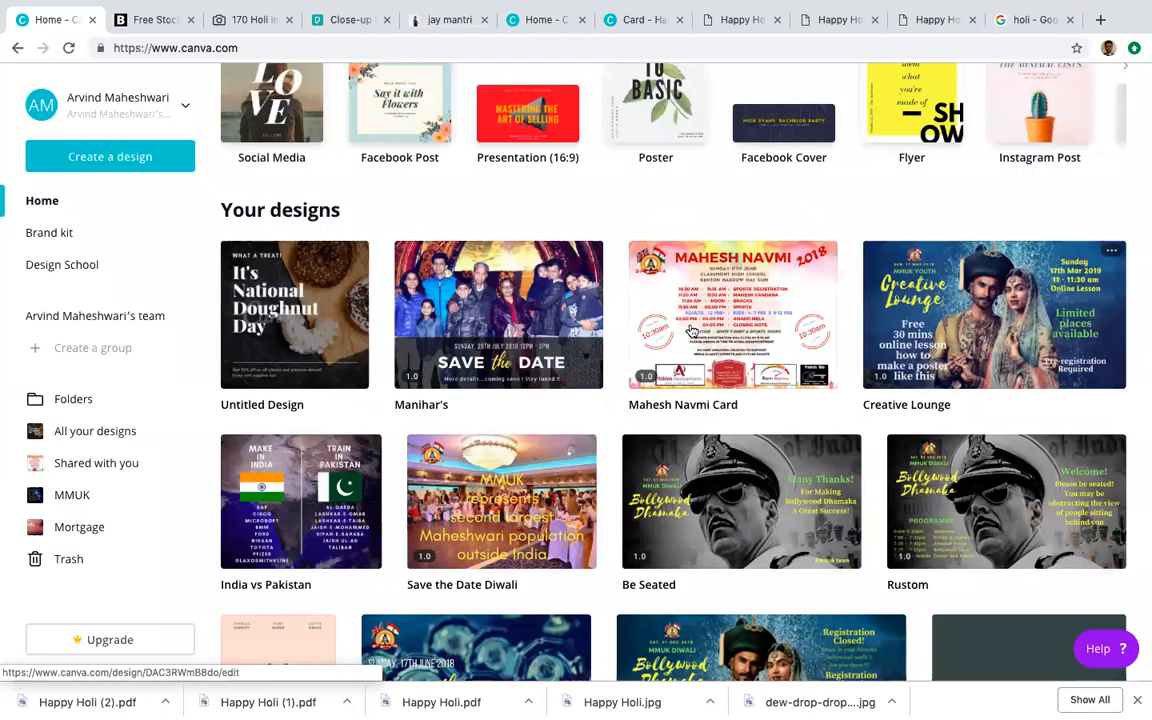
Step: Open and close the saved Save the Date family design, then browse Your designs
{"action": "left_click", "coordinate": [491, 294]}
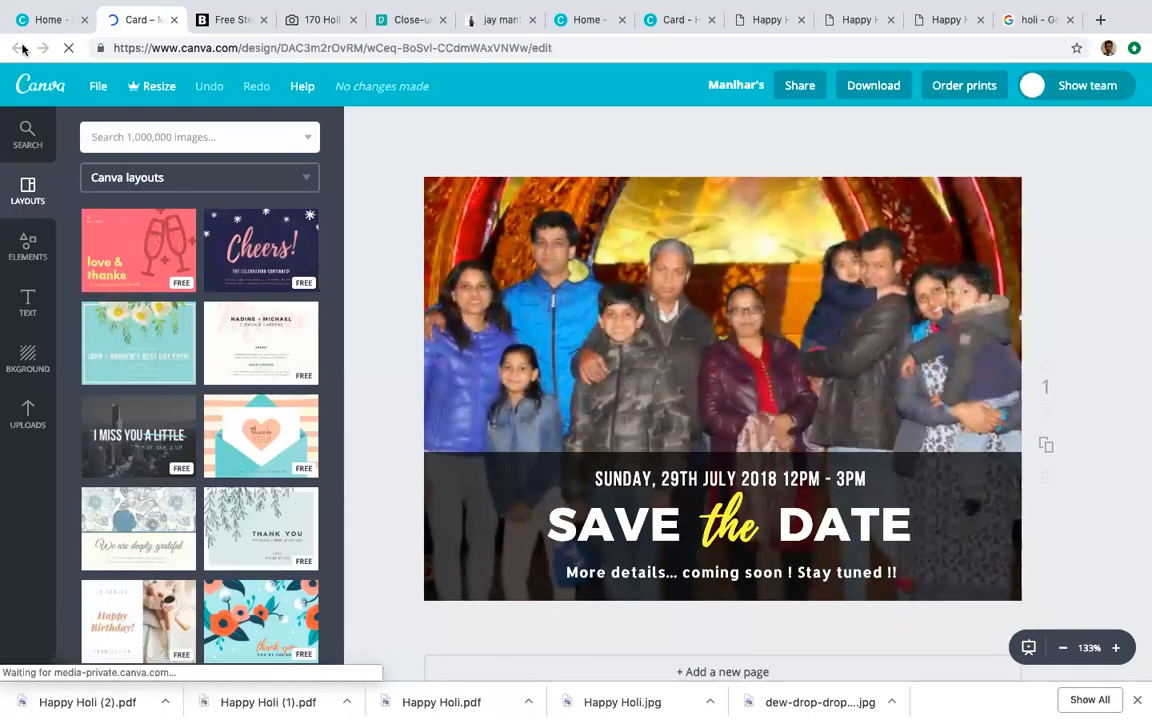
{"action": "left_click", "coordinate": [172, 19]}
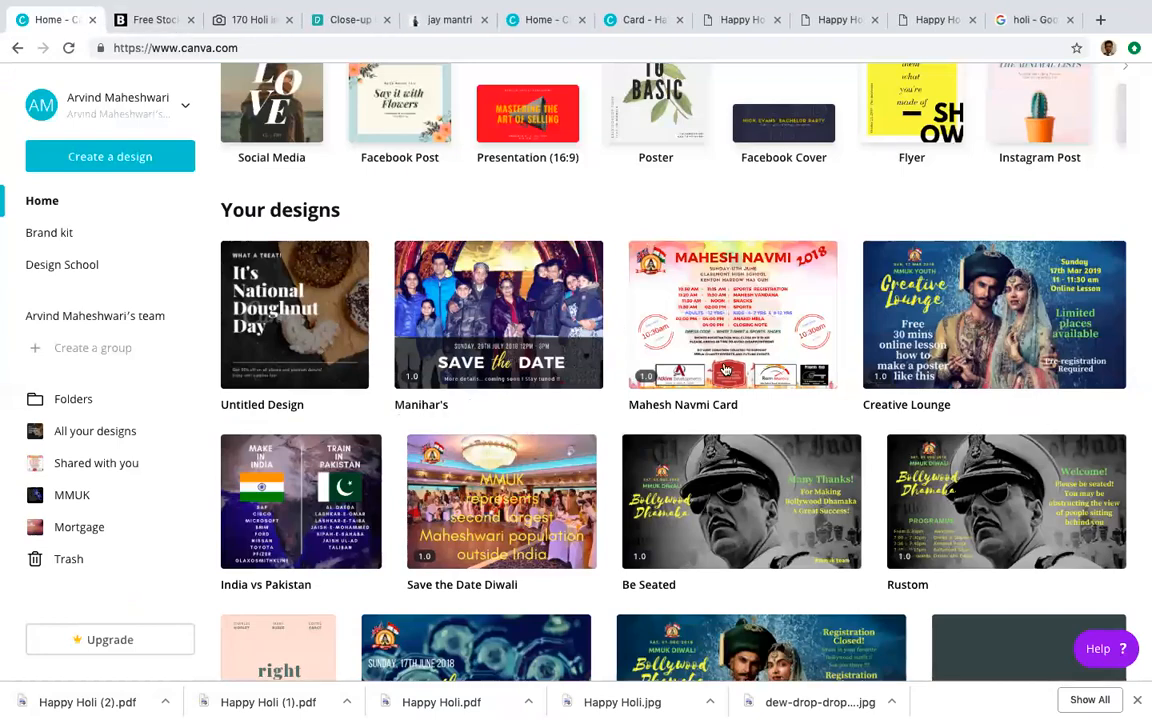
{"action": "scroll", "coordinate": [861, 442], "scroll_direction": "down", "scroll_amount": 4}
{"action": "scroll", "coordinate": [797, 315], "scroll_direction": "up", "scroll_amount": 2}
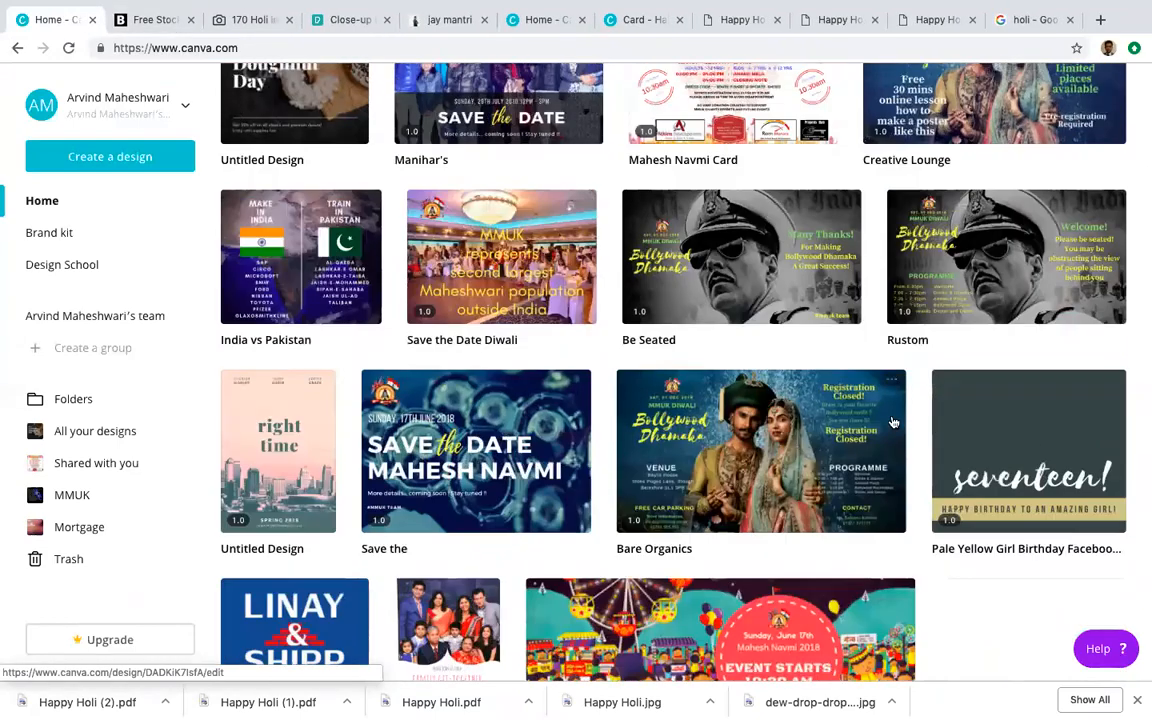
{"action": "scroll", "coordinate": [595, 340], "scroll_direction": "down", "scroll_amount": 3}
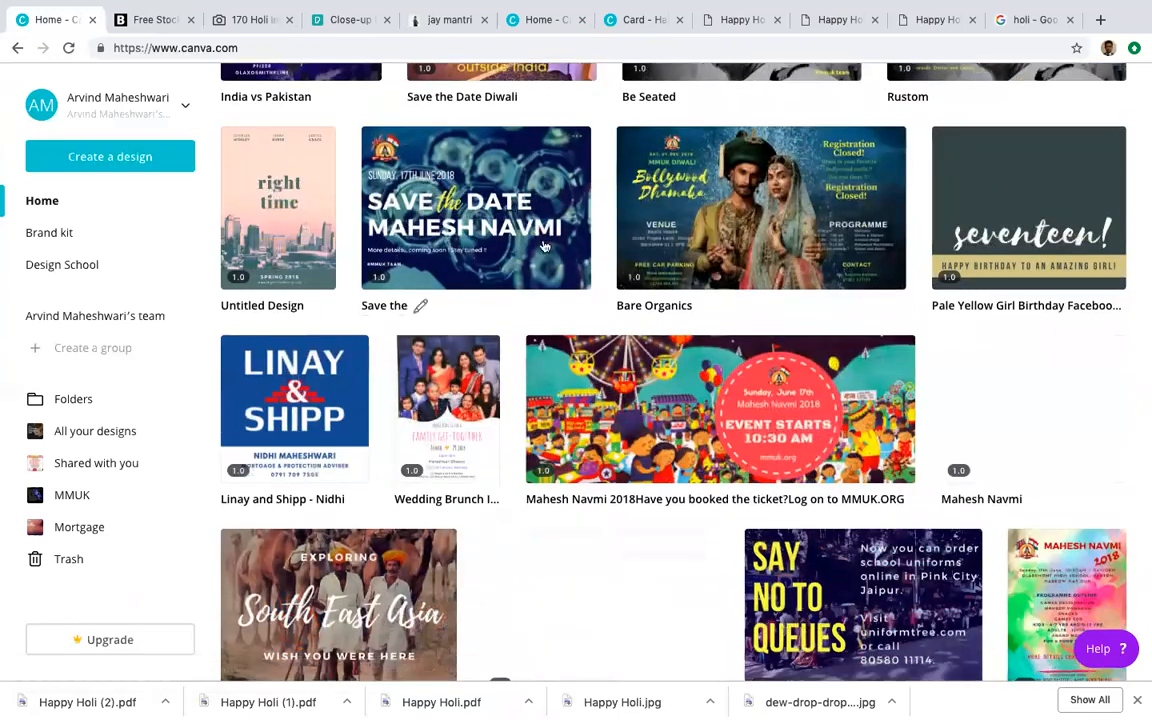
{"action": "scroll", "coordinate": [579, 361], "scroll_direction": "down", "scroll_amount": 2}
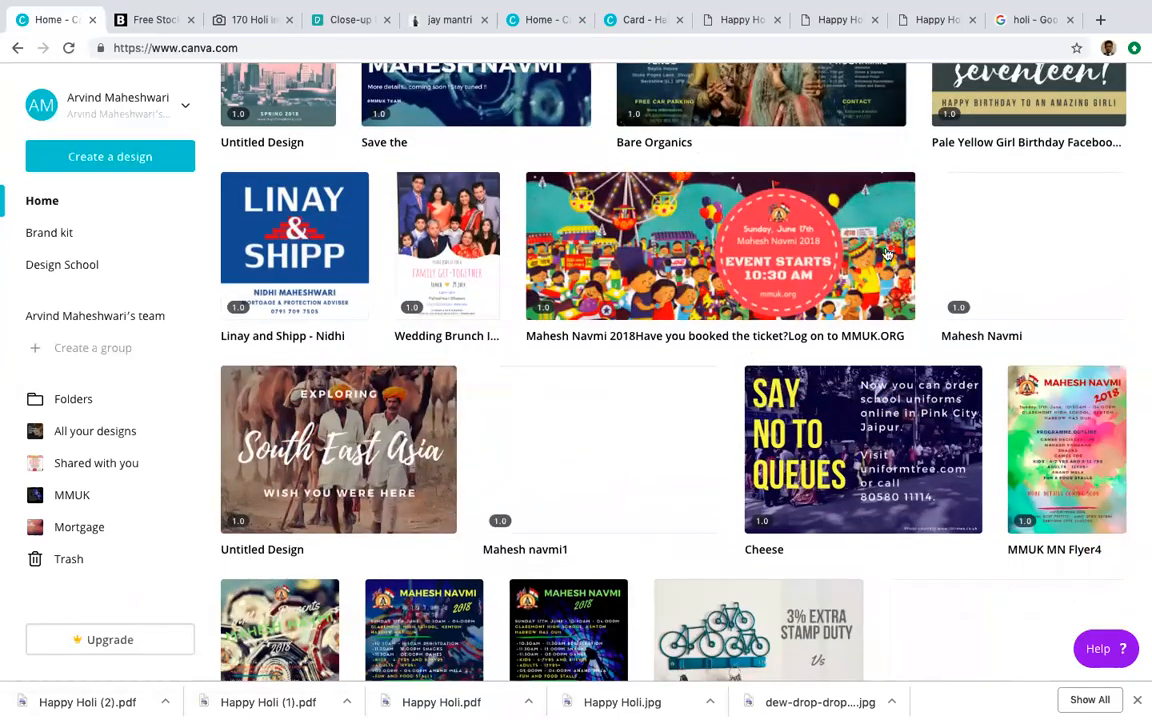
{"action": "scroll", "coordinate": [796, 260], "scroll_direction": "down", "scroll_amount": 3}
{"action": "scroll", "coordinate": [796, 260], "scroll_direction": "up", "scroll_amount": 1}
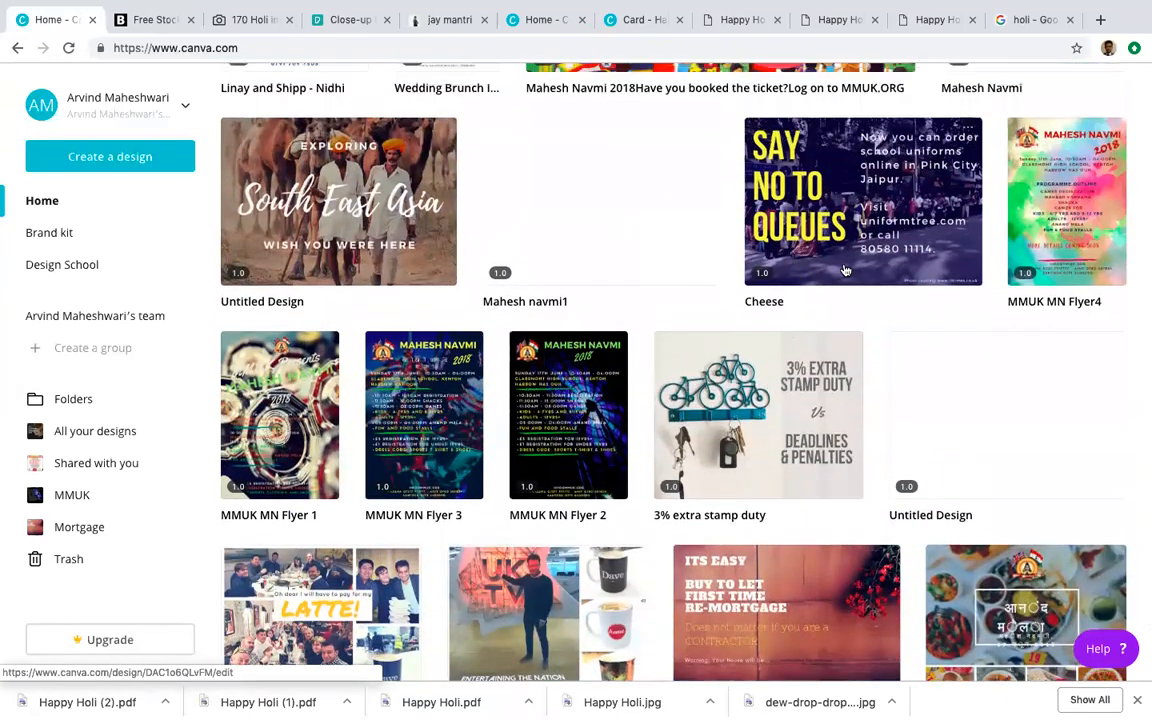
{"action": "scroll", "coordinate": [1064, 378], "scroll_direction": "down", "scroll_amount": 3}
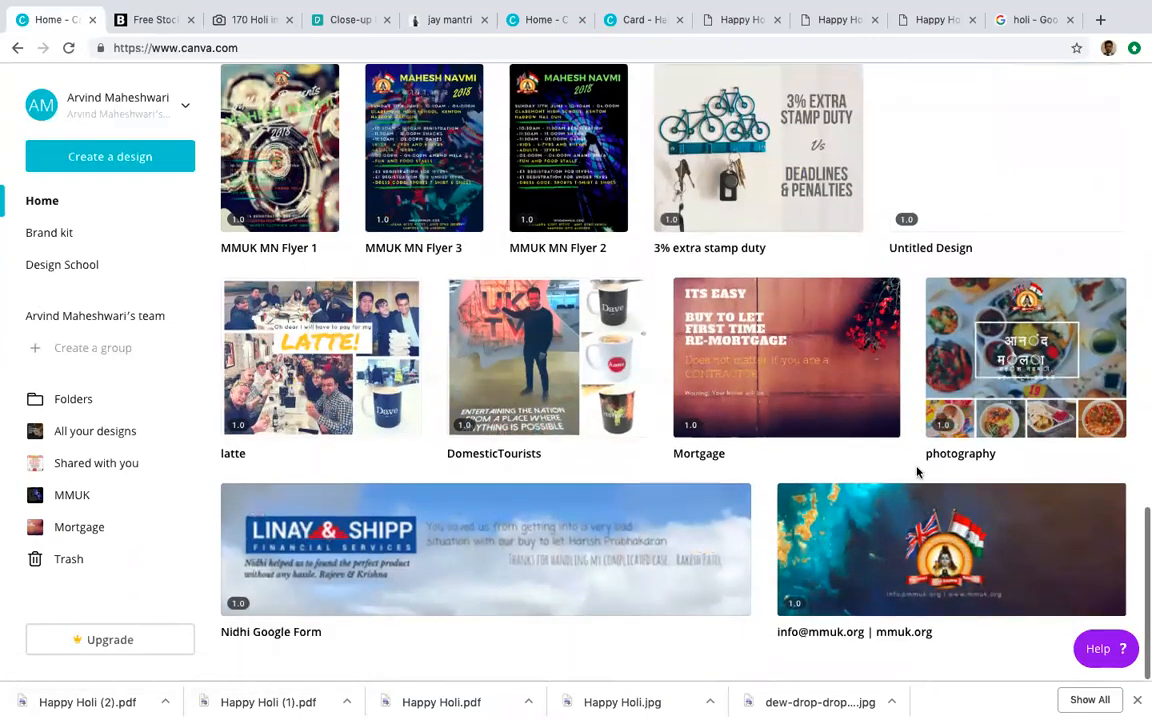
{"action": "scroll", "coordinate": [917, 472], "scroll_direction": "up", "scroll_amount": 4}
{"action": "scroll", "coordinate": [917, 472], "scroll_direction": "up", "scroll_amount": 3}
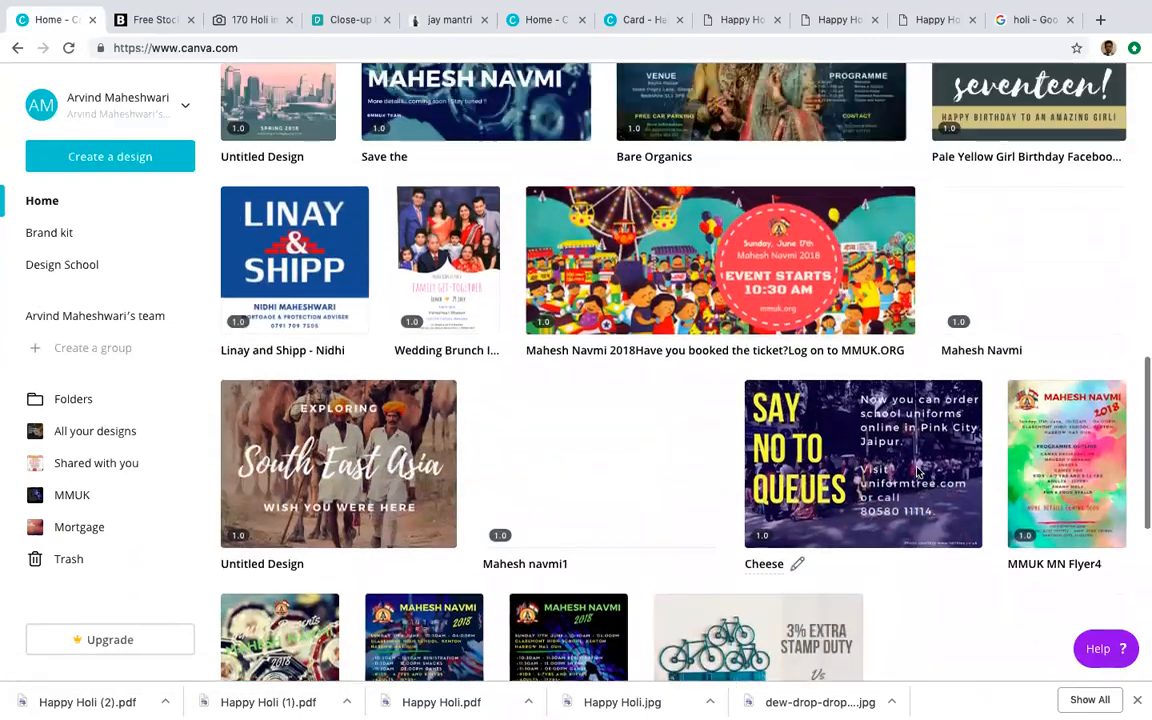
Step: Open and close the saved family get-together invitation, ending at the top of home
{"action": "left_click", "coordinate": [451, 413]}
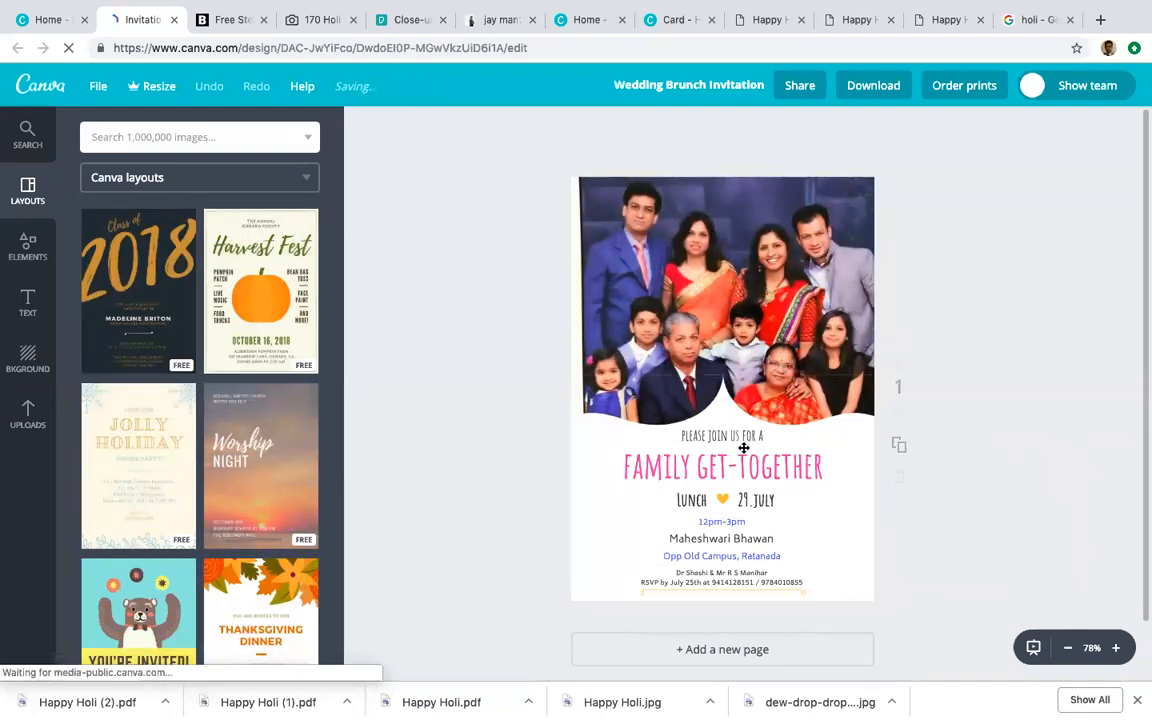
{"action": "left_click", "coordinate": [173, 20]}
{"action": "scroll", "coordinate": [683, 500], "scroll_direction": "up", "scroll_amount": 7}
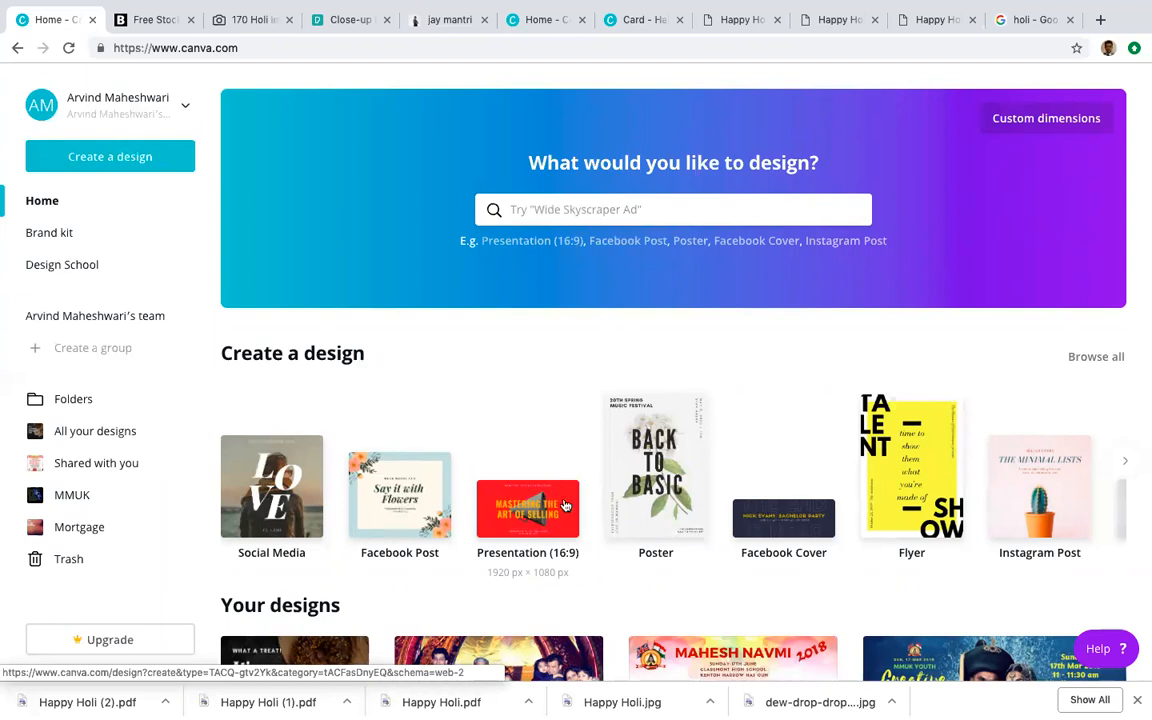
Step: Create a new Pinterest Graphic and apply the Top Five Classic hairstyles template to it
{"action": "left_click", "coordinate": [1127, 467]}
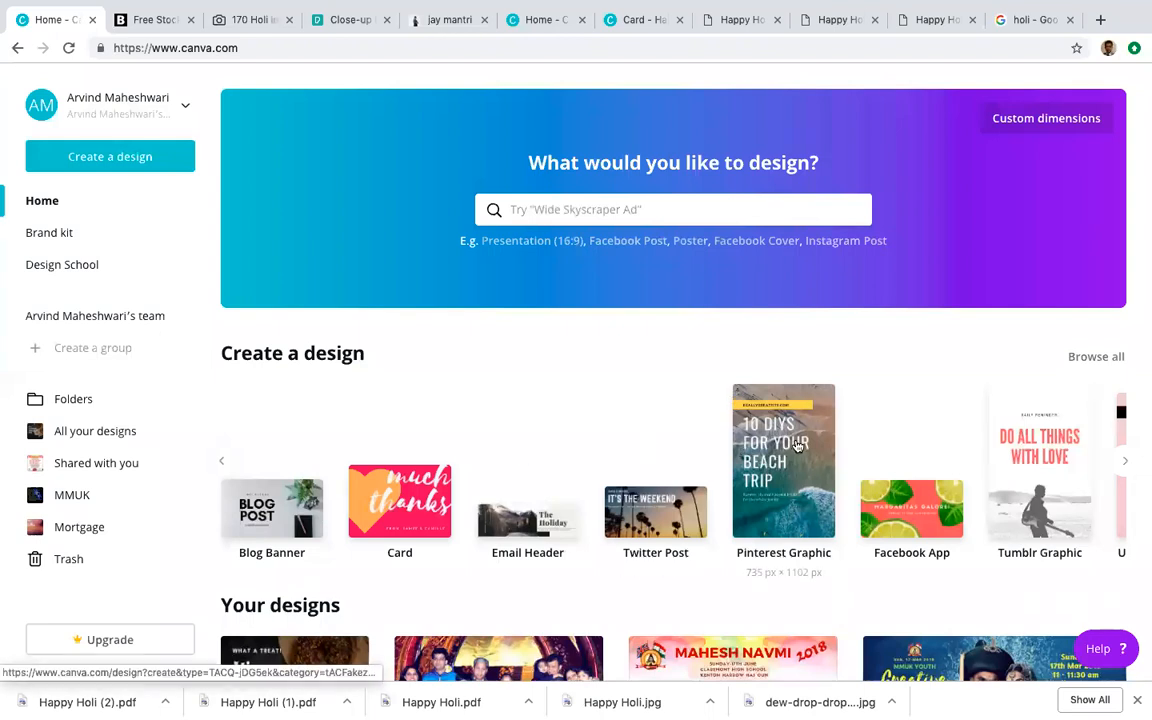
{"action": "left_click", "coordinate": [797, 482]}
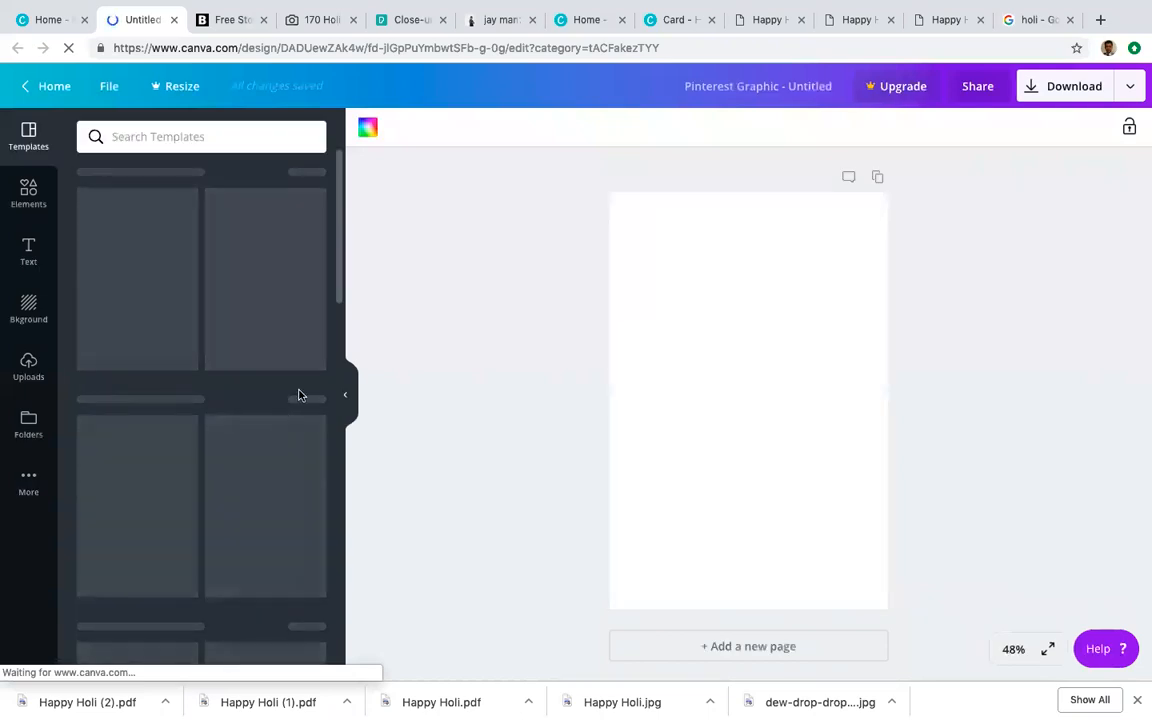
{"action": "scroll", "coordinate": [253, 414], "scroll_direction": "down", "scroll_amount": 10}
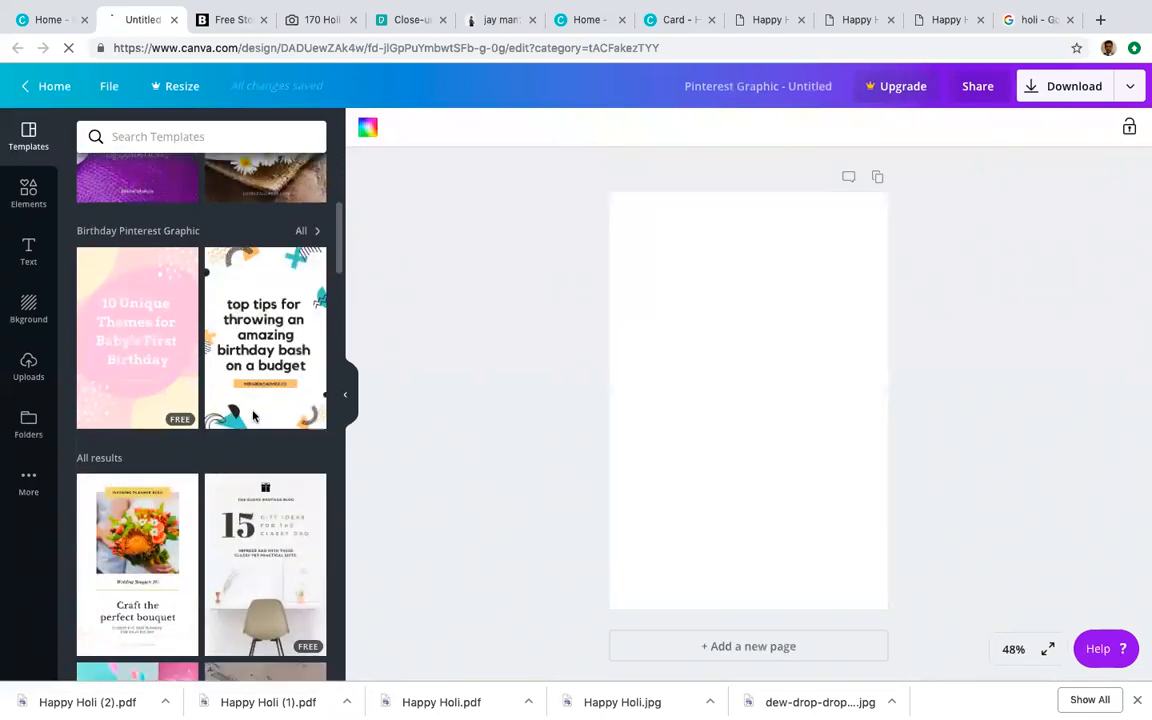
{"action": "scroll", "coordinate": [250, 410], "scroll_direction": "down", "scroll_amount": 5}
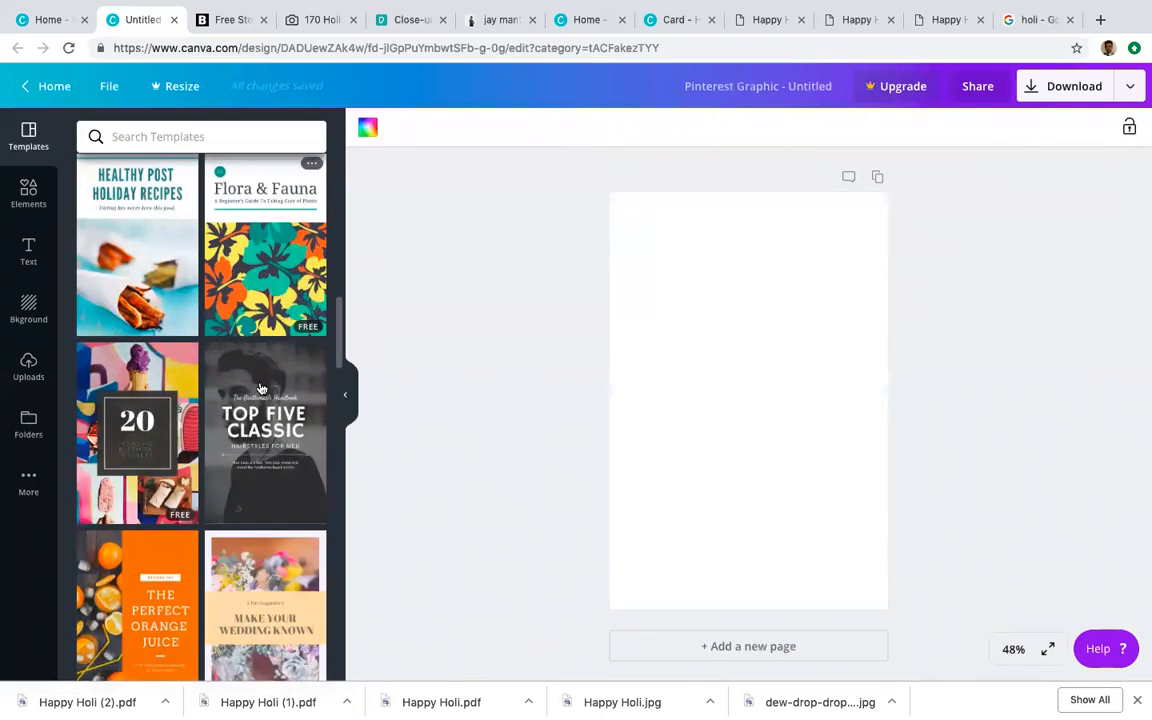
{"action": "scroll", "coordinate": [267, 402], "scroll_direction": "down", "scroll_amount": 3}
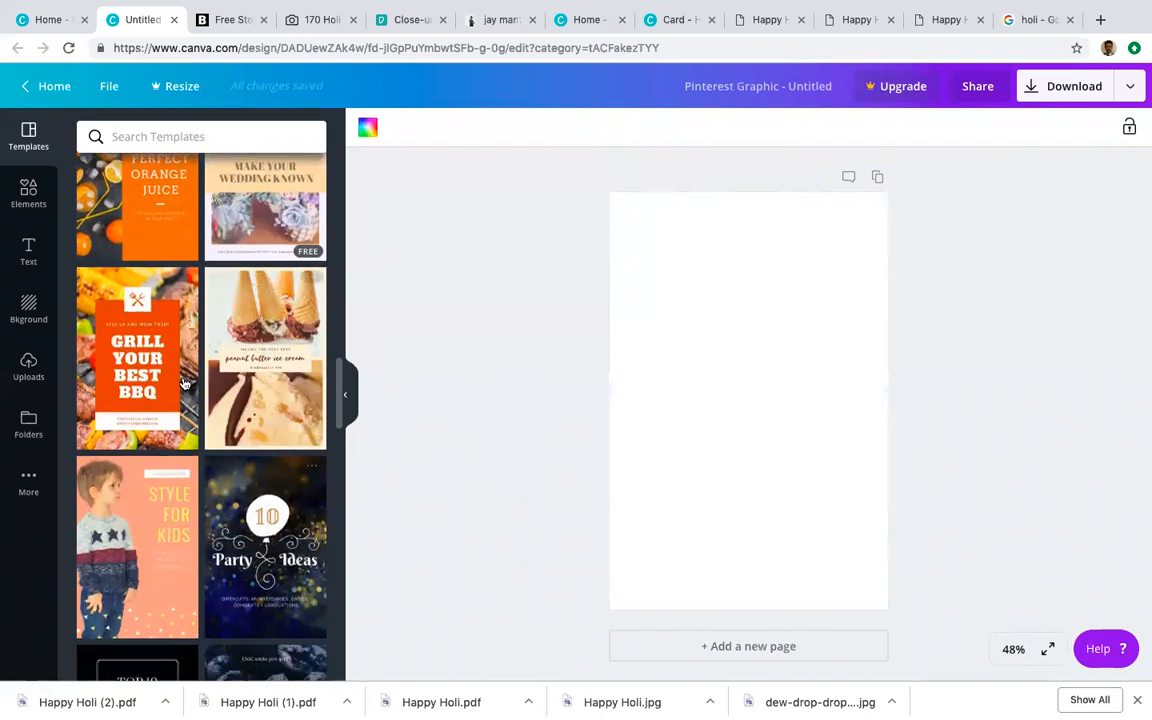
{"action": "scroll", "coordinate": [240, 432], "scroll_direction": "up", "scroll_amount": 5}
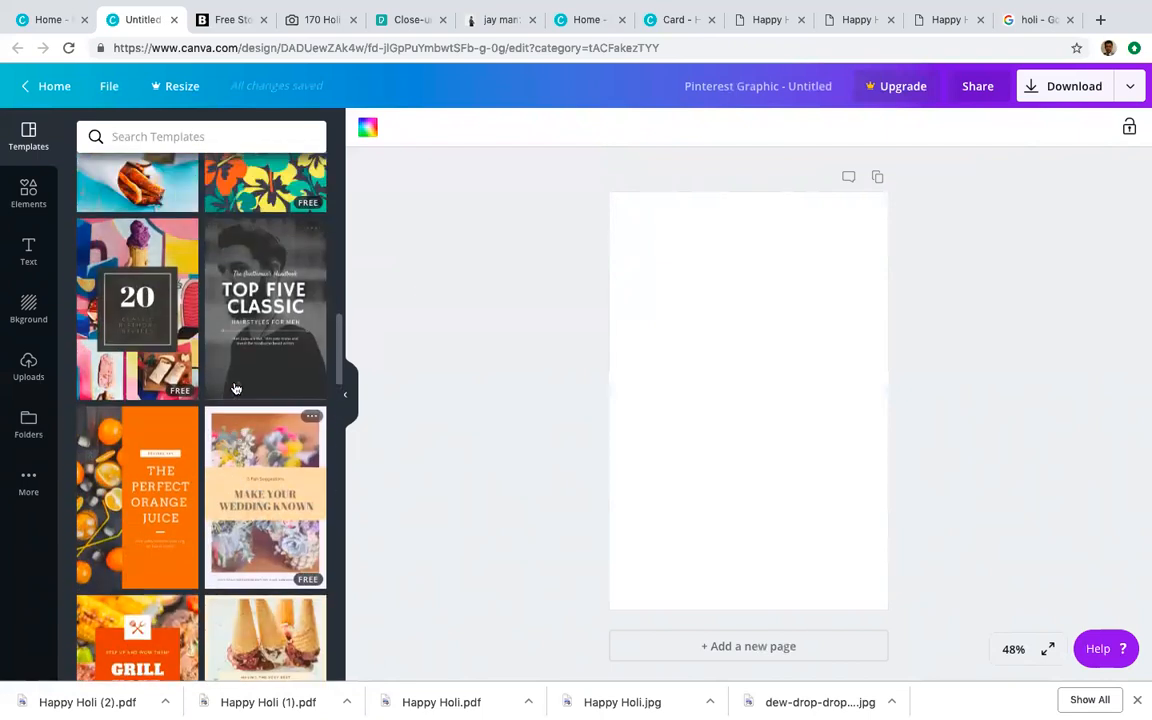
{"action": "left_click", "coordinate": [281, 292]}
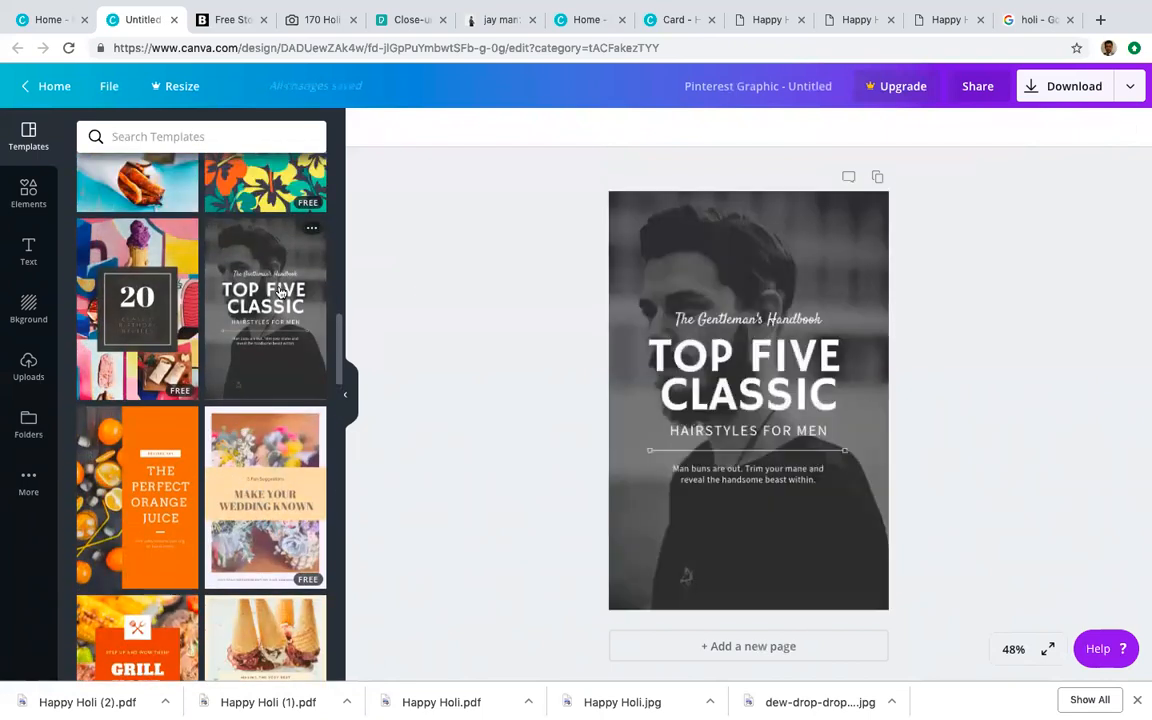
Step: Replace the TOP FIVE CLASSIC heading with FREE RACE, then apply the Make Your Wedding Known template
{"action": "left_click", "coordinate": [668, 354]}
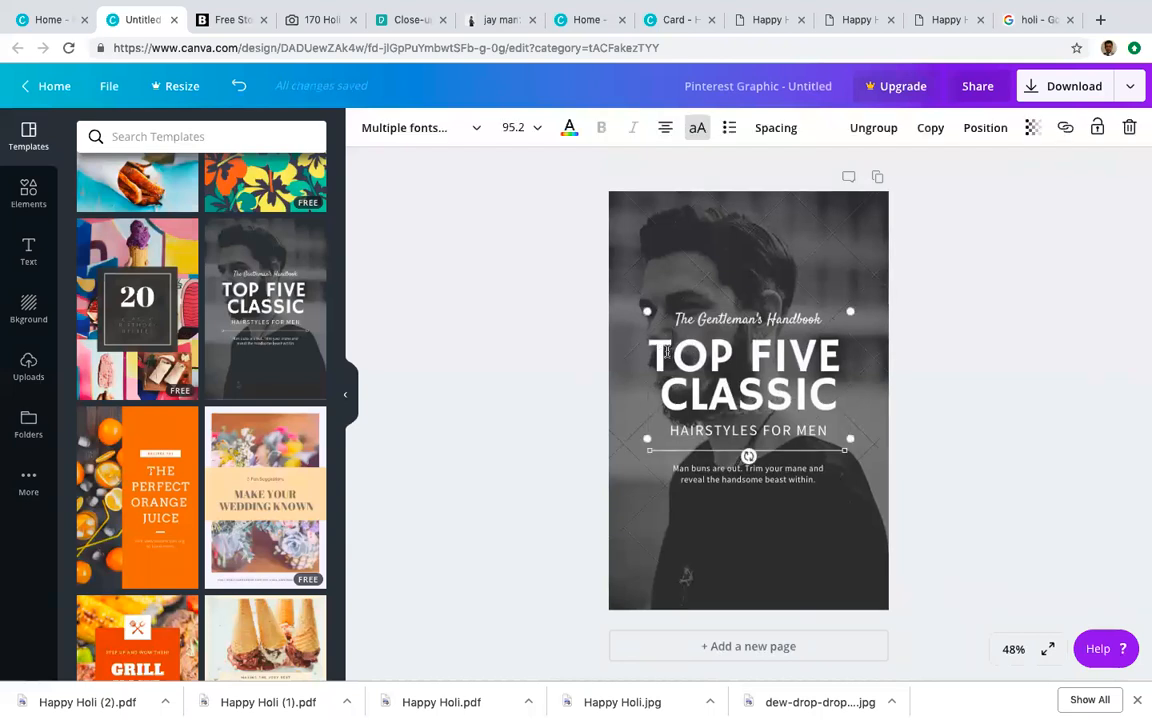
{"action": "left_click", "coordinate": [780, 398]}
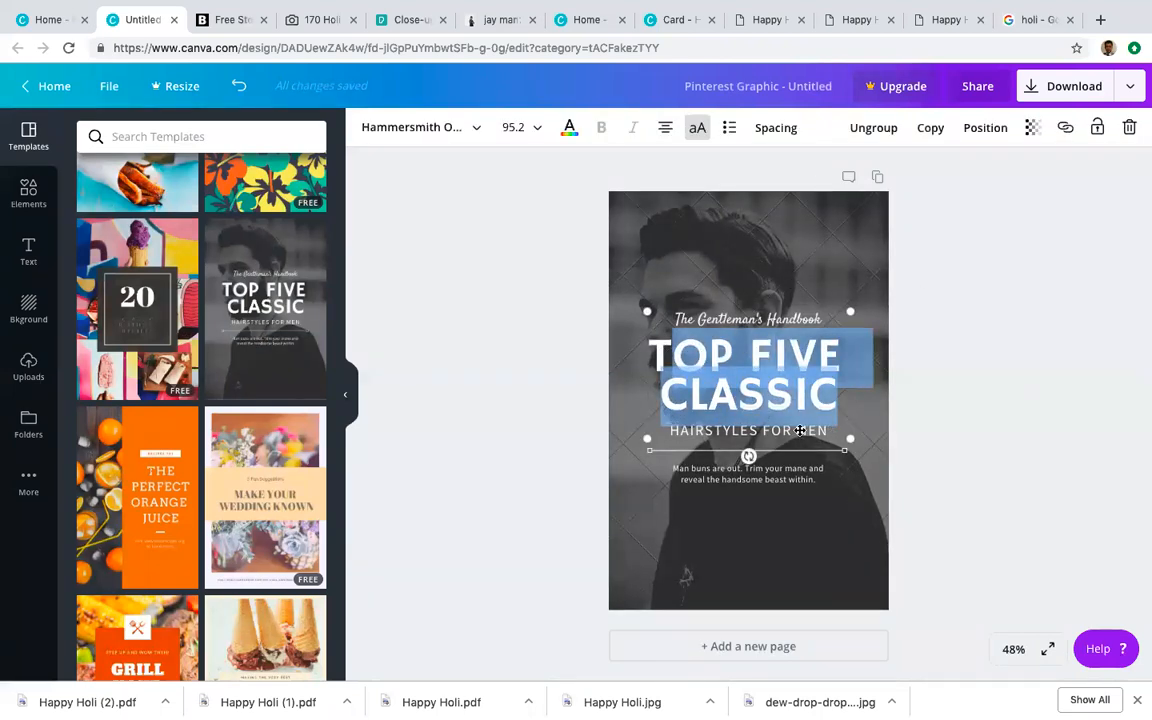
{"action": "type", "text": "T"}
{"action": "key", "text": "BackSpace"}
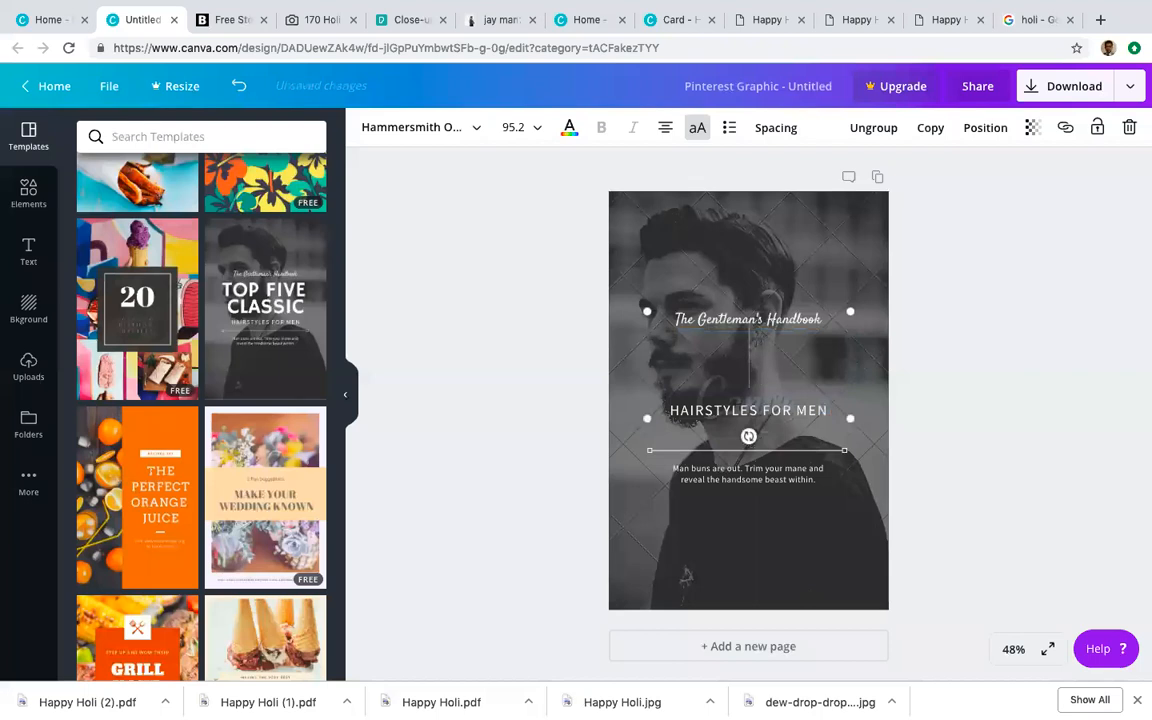
{"action": "type", "text": "FR"}
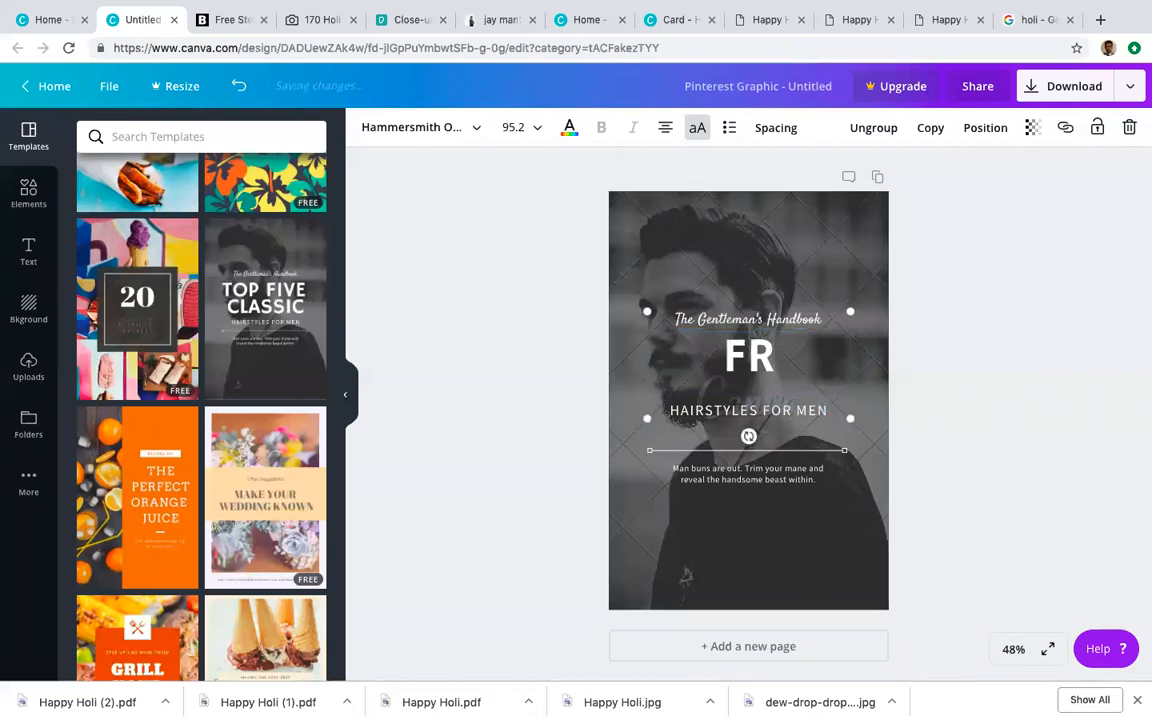
{"action": "type", "text": "EE R"}
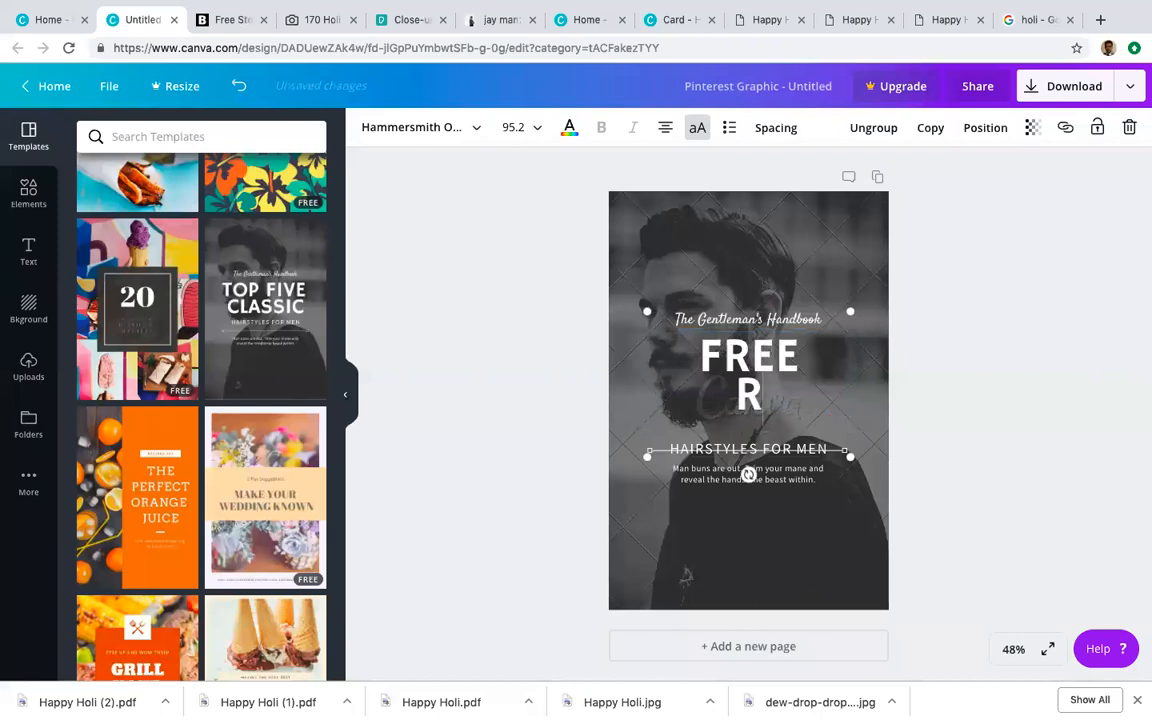
{"action": "type", "text": "ACE"}
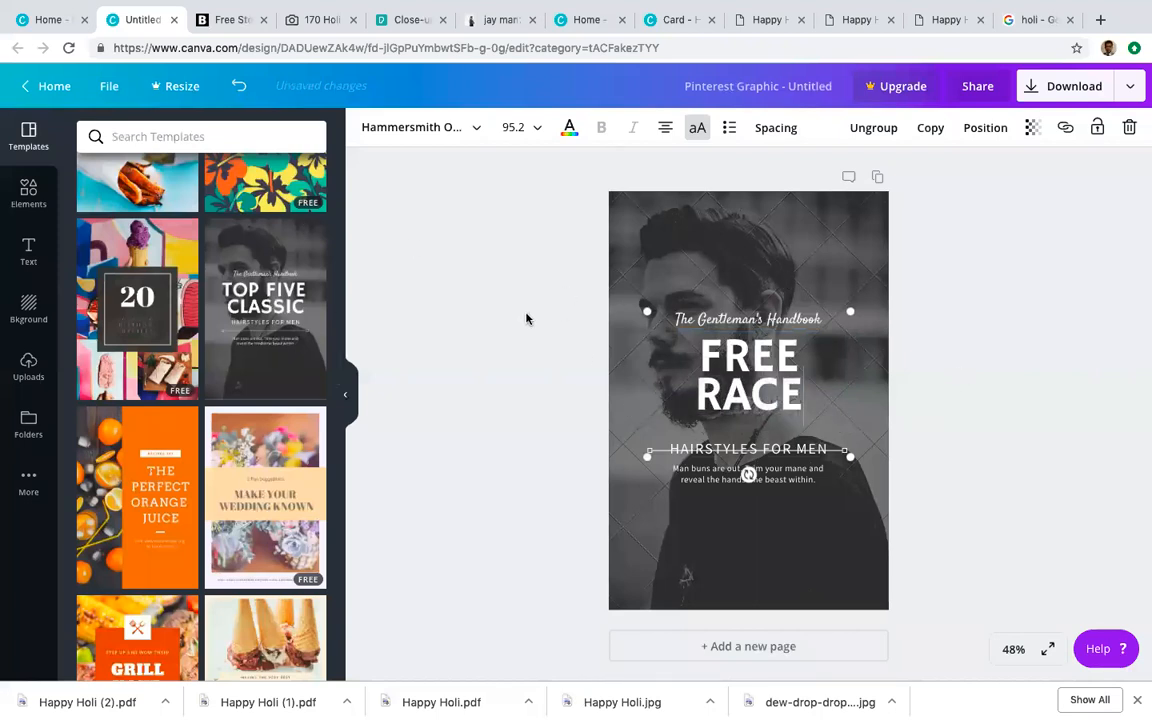
{"action": "scroll", "coordinate": [320, 450], "scroll_direction": "down", "scroll_amount": 1}
{"action": "left_click", "coordinate": [285, 430]}
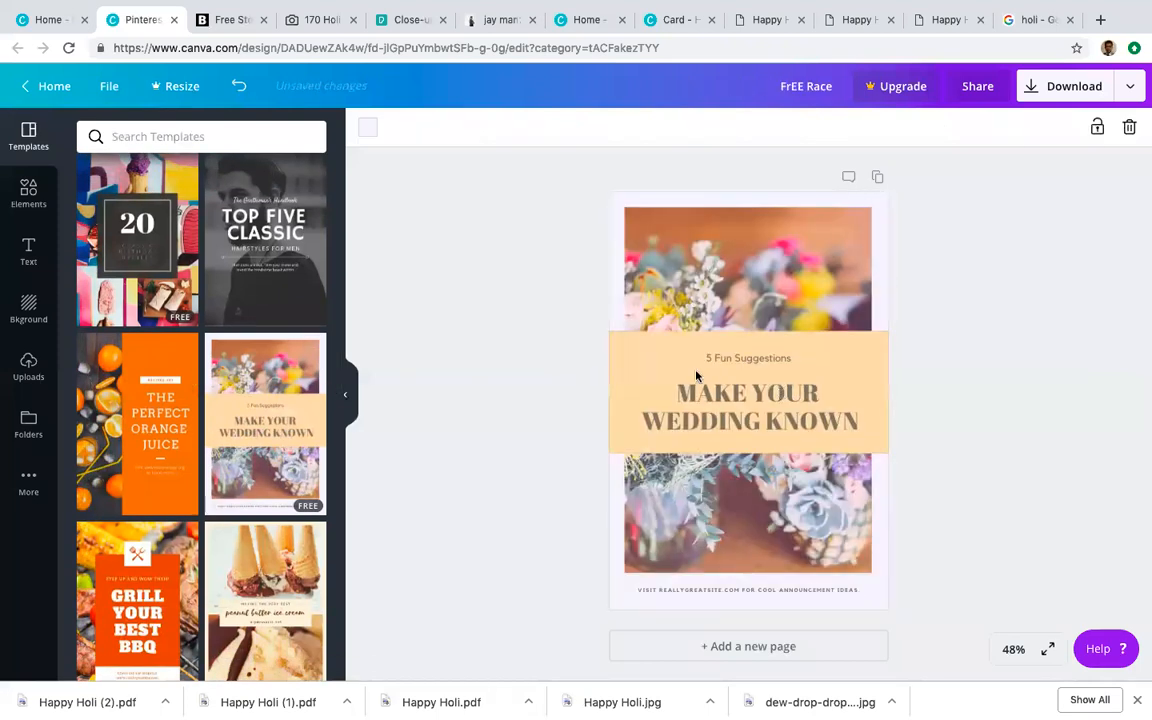
Step: Scroll further through the Templates panel of the Pinterest design
{"action": "scroll", "coordinate": [239, 545], "scroll_direction": "down", "scroll_amount": 4}
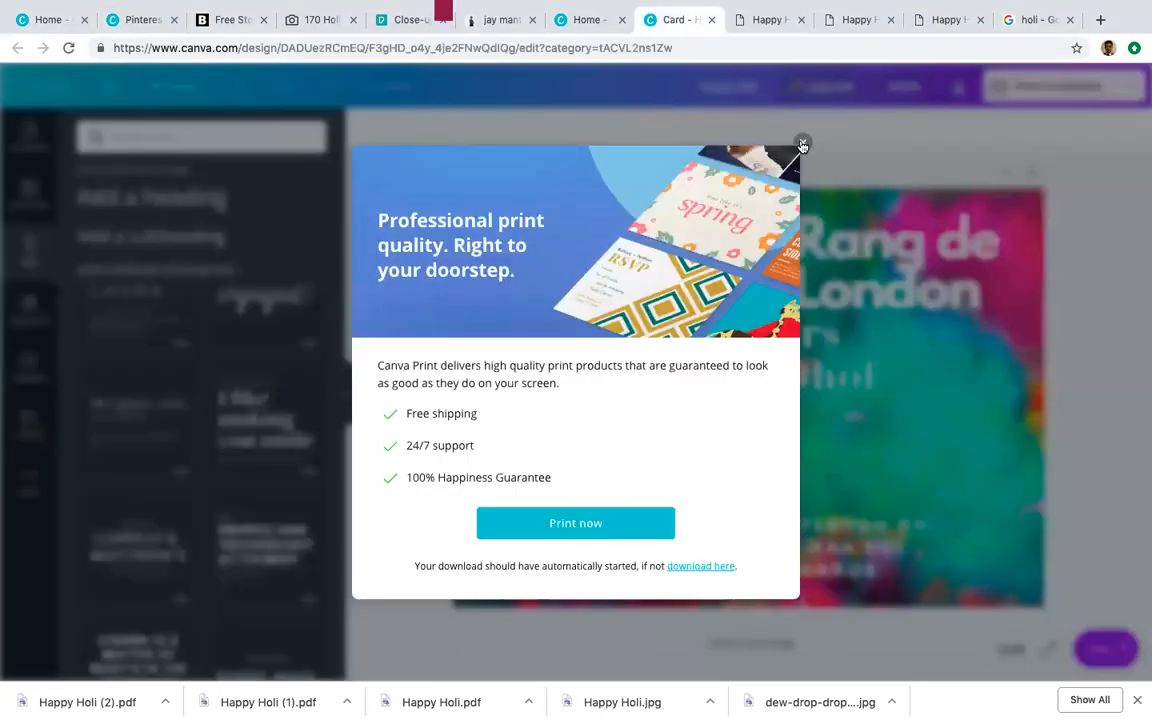
Step: Dismiss the Canva Print offer on the Happy Holi card and look over the design
{"action": "left_click", "coordinate": [801, 143]}
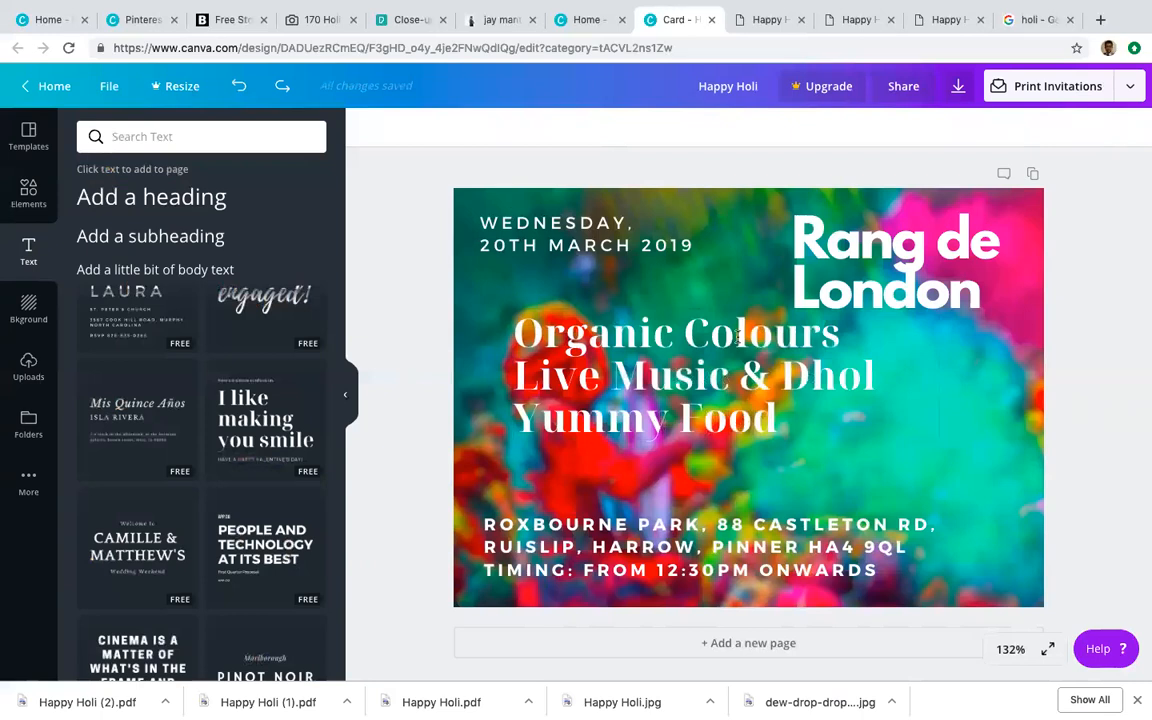
{"action": "scroll", "coordinate": [268, 477], "scroll_direction": "up", "scroll_amount": 3}
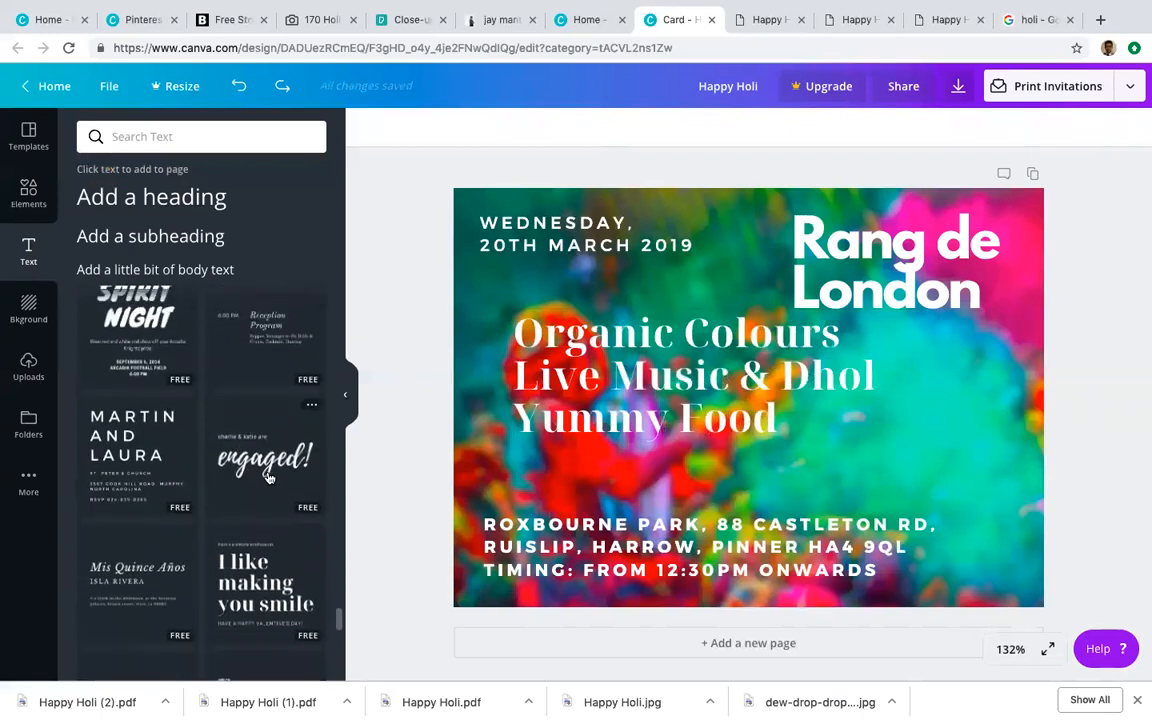
{"action": "scroll", "coordinate": [273, 444], "scroll_direction": "up", "scroll_amount": 1}
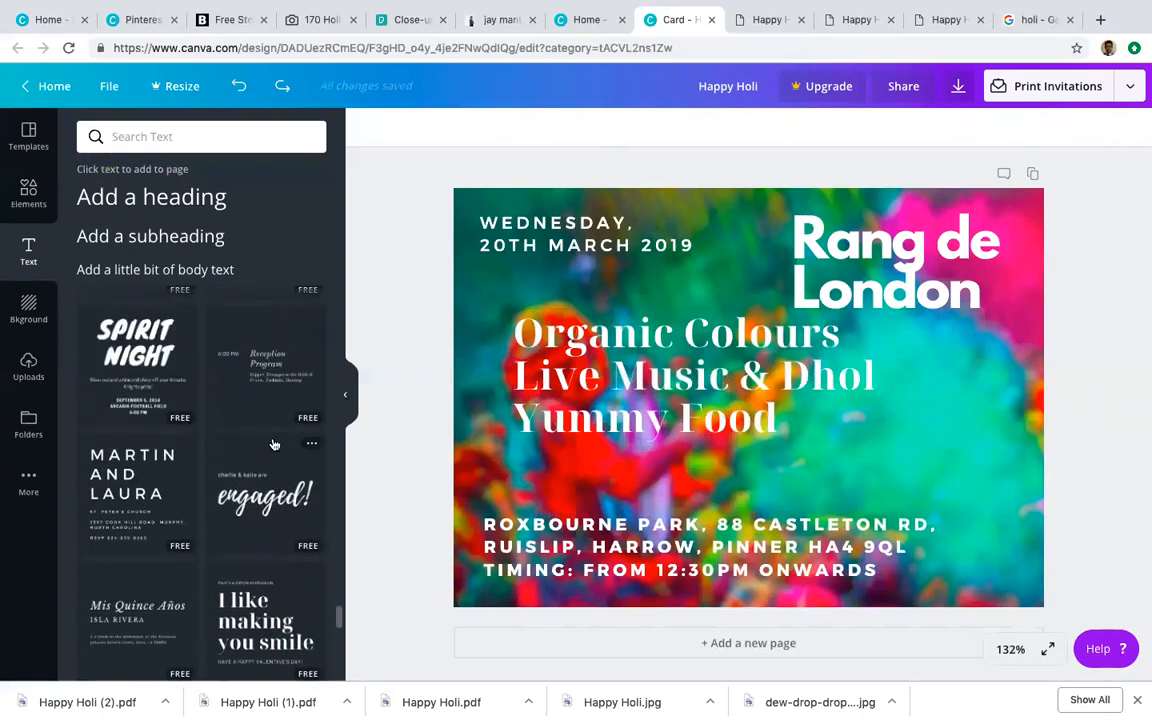
{"action": "scroll", "coordinate": [273, 444], "scroll_direction": "up", "scroll_amount": 3}
{"action": "scroll", "coordinate": [273, 444], "scroll_direction": "down", "scroll_amount": 4}
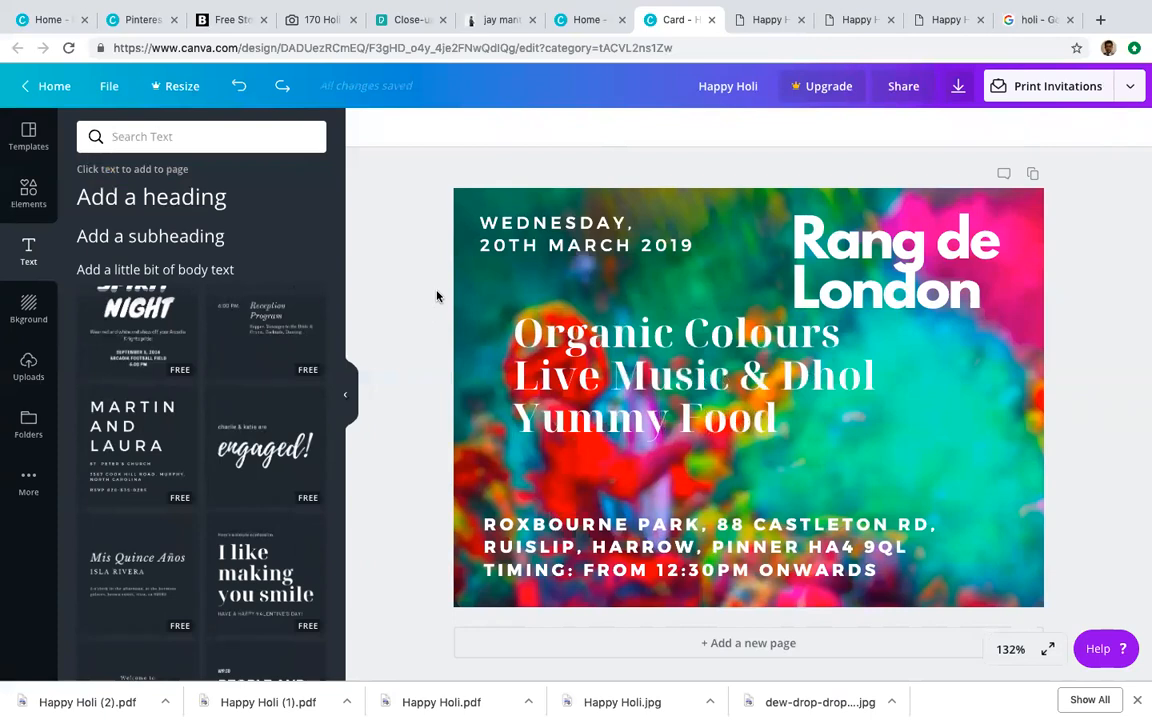
{"action": "scroll", "coordinate": [746, 302], "scroll_direction": "down", "scroll_amount": 1}
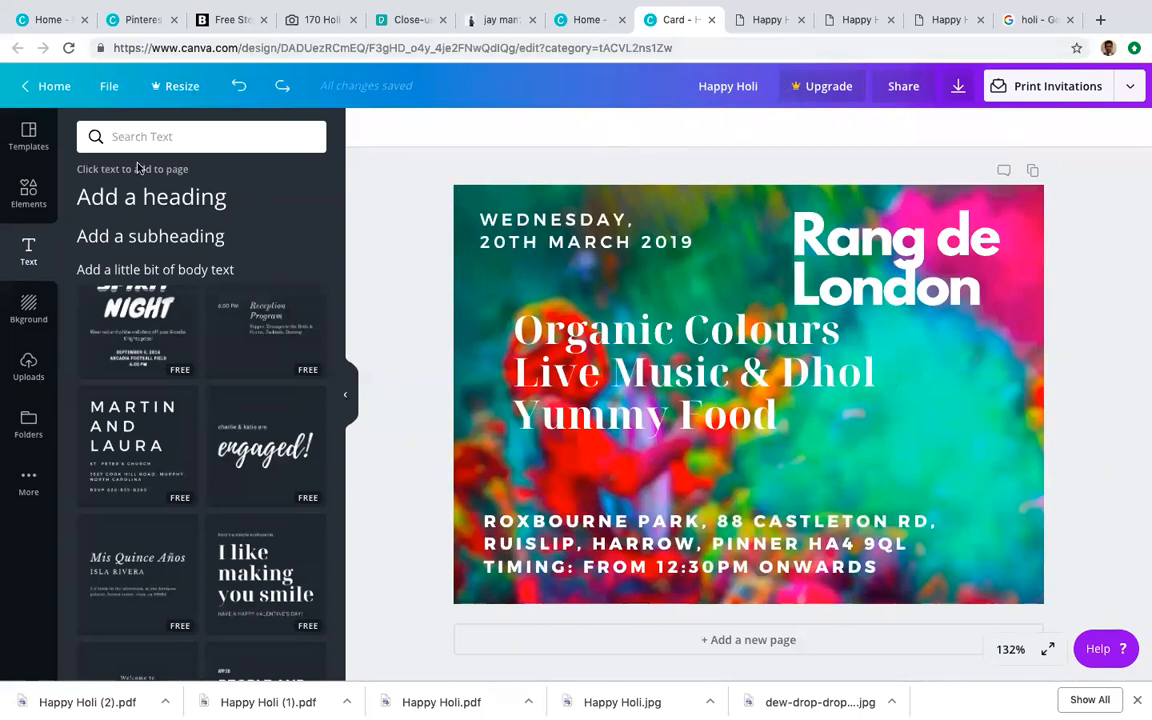
Step: Return to the Canva home page and close the Pinterest design tab
{"action": "left_click", "coordinate": [44, 86]}
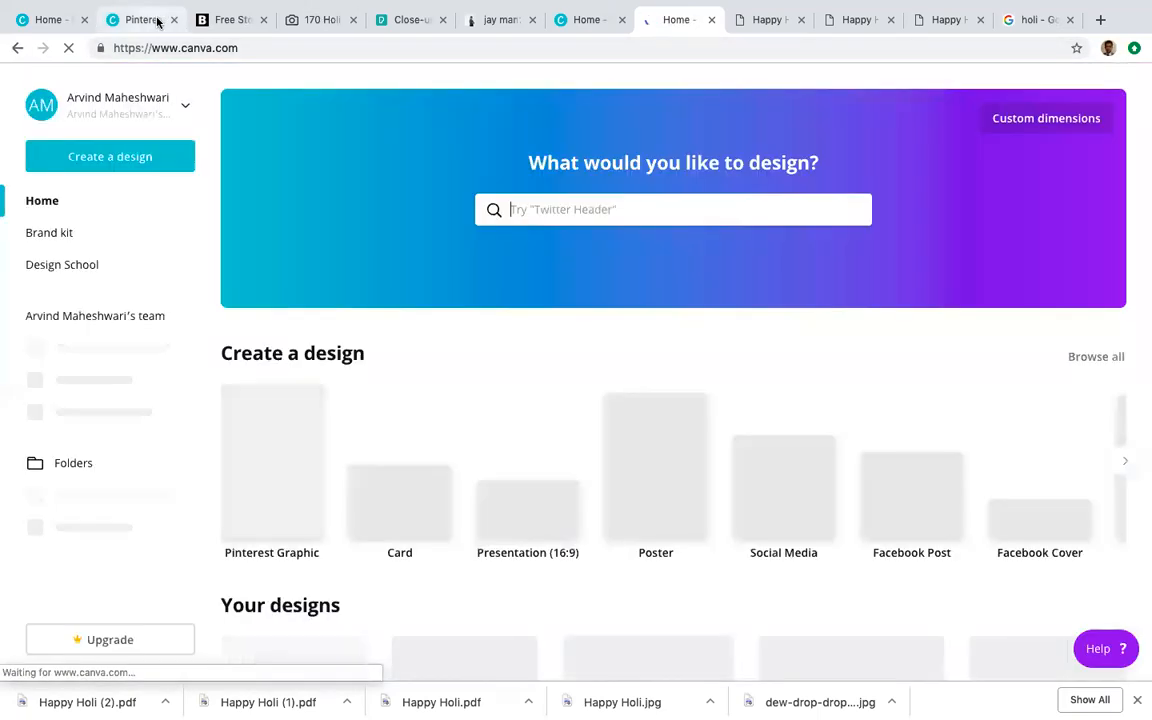
{"action": "left_click", "coordinate": [174, 20]}
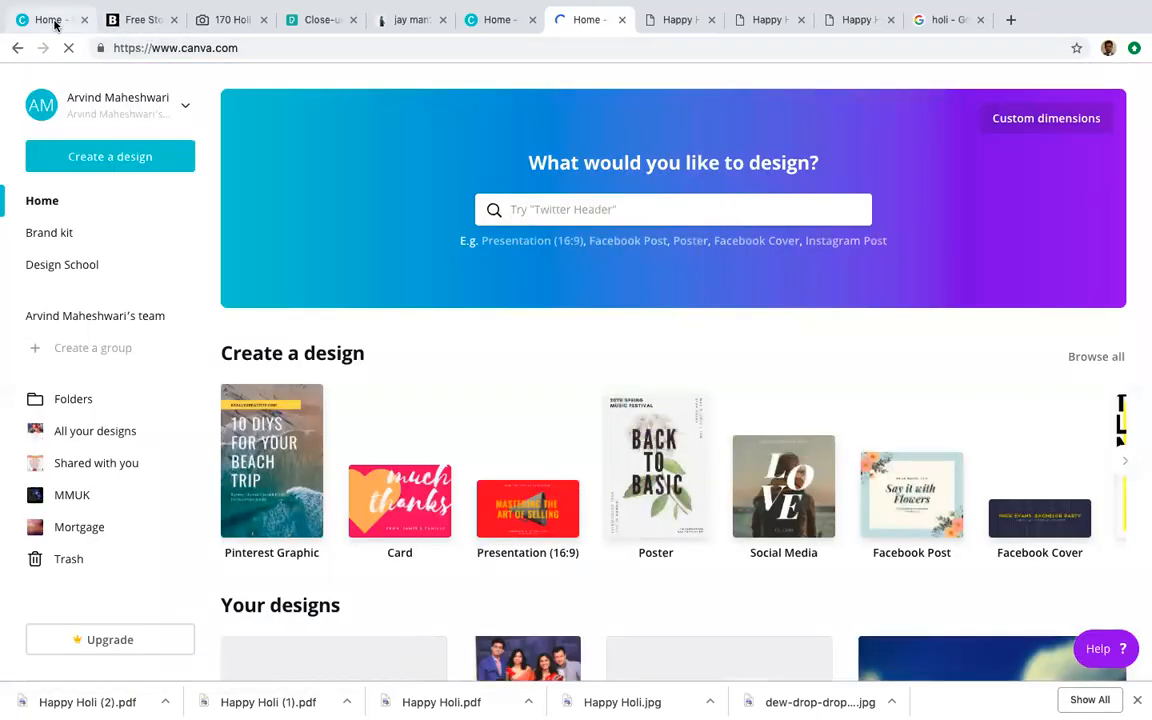
{"action": "left_click", "coordinate": [55, 24]}
Step: From Create a design, start a new blank Pinterest Graphic in the Social Media row
{"action": "scroll", "coordinate": [320, 487], "scroll_direction": "down", "scroll_amount": 5}
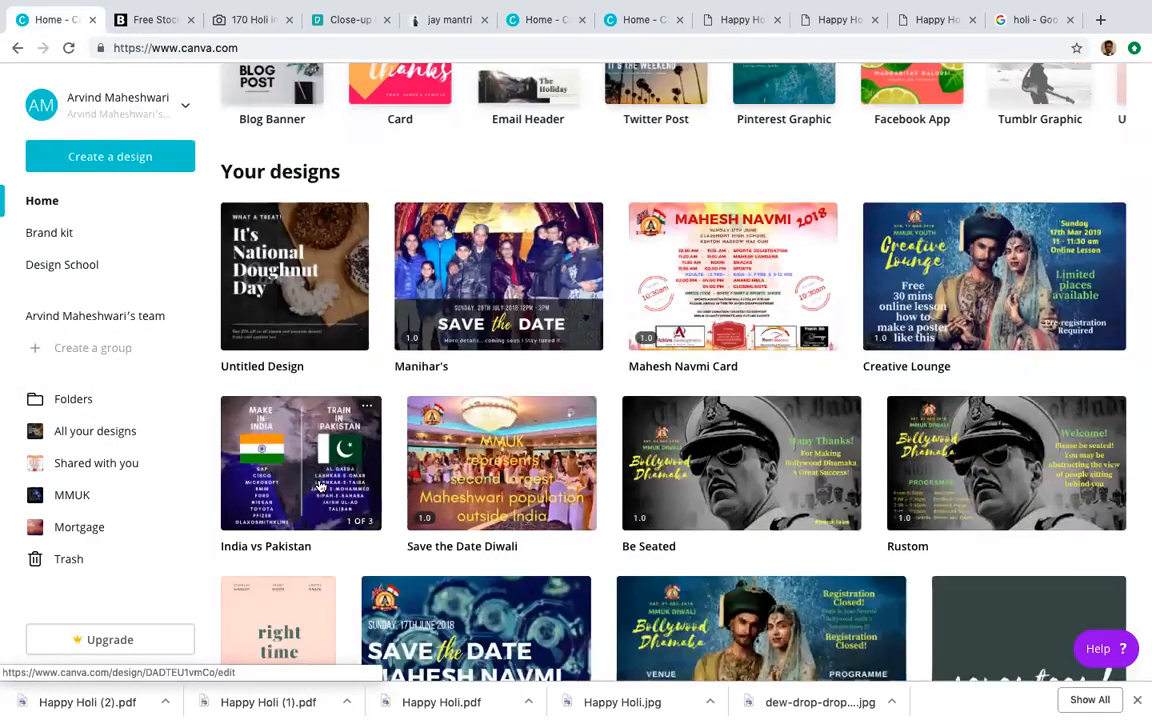
{"action": "scroll", "coordinate": [320, 487], "scroll_direction": "up", "scroll_amount": 3}
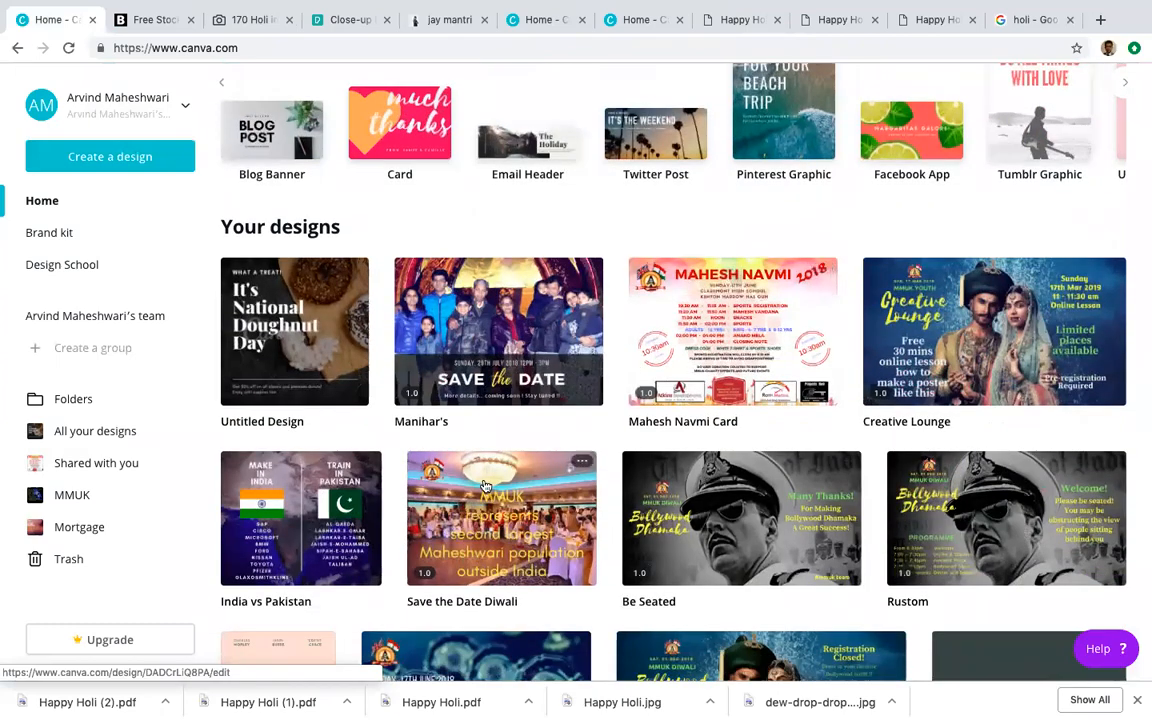
{"action": "scroll", "coordinate": [240, 440], "scroll_direction": "up", "scroll_amount": 4}
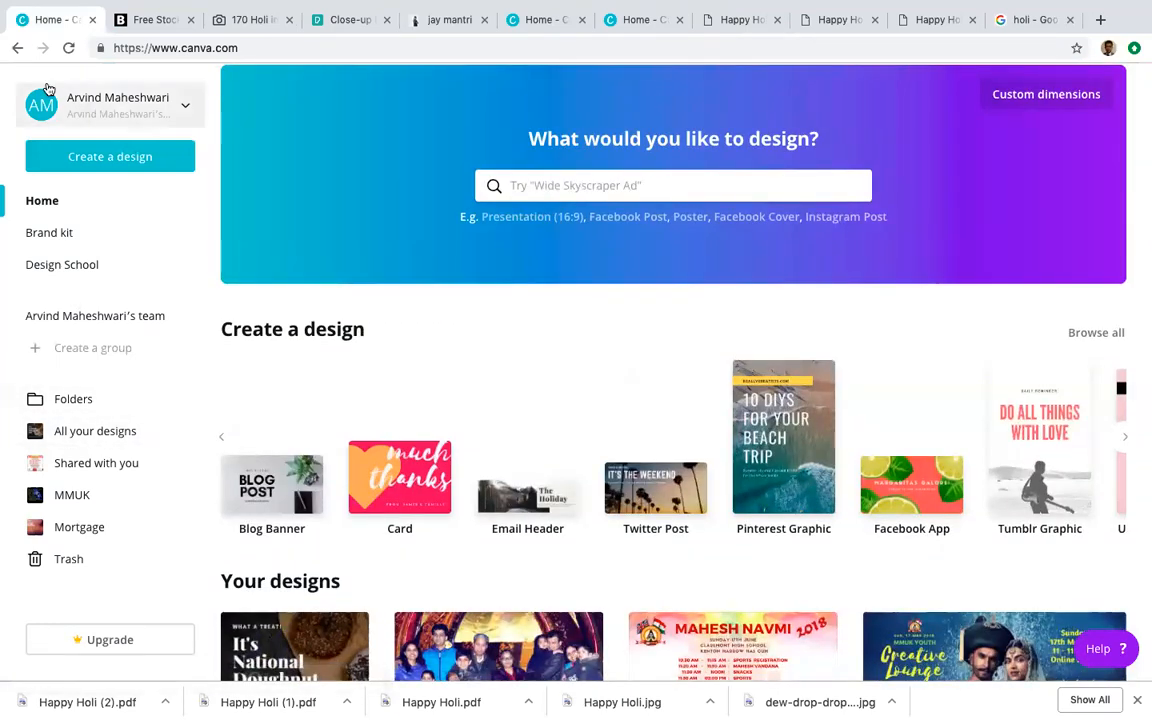
{"action": "left_click", "coordinate": [92, 155]}
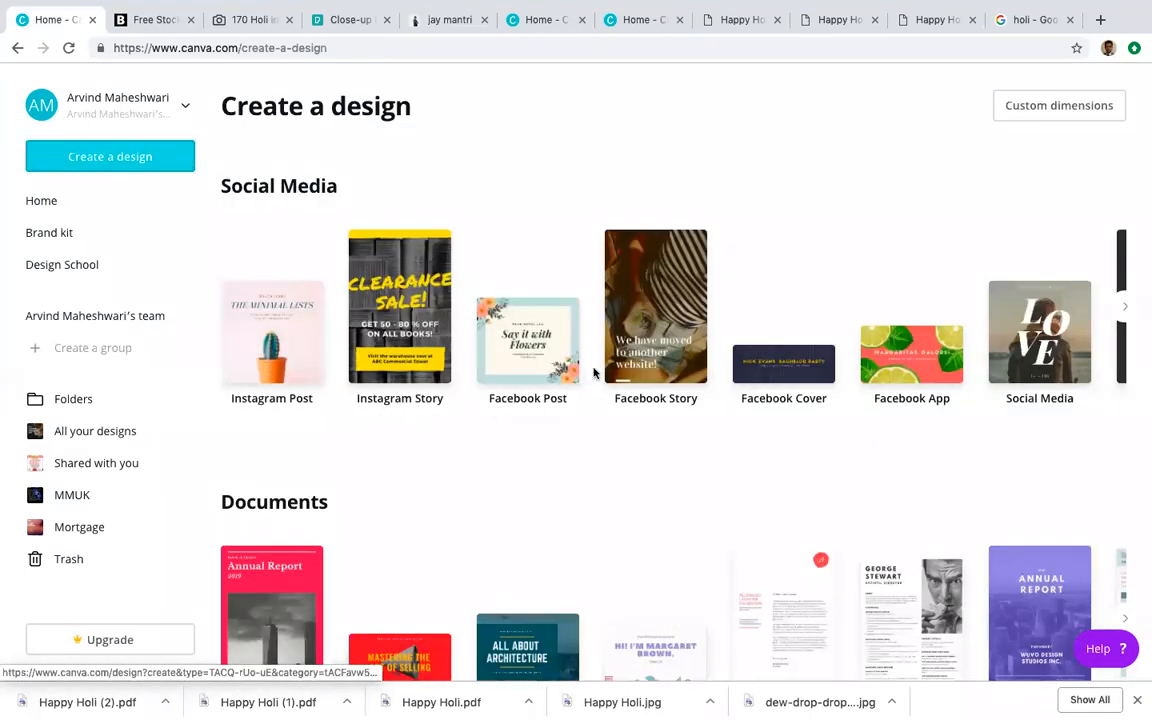
{"action": "scroll", "coordinate": [643, 390], "scroll_direction": "down", "scroll_amount": 1}
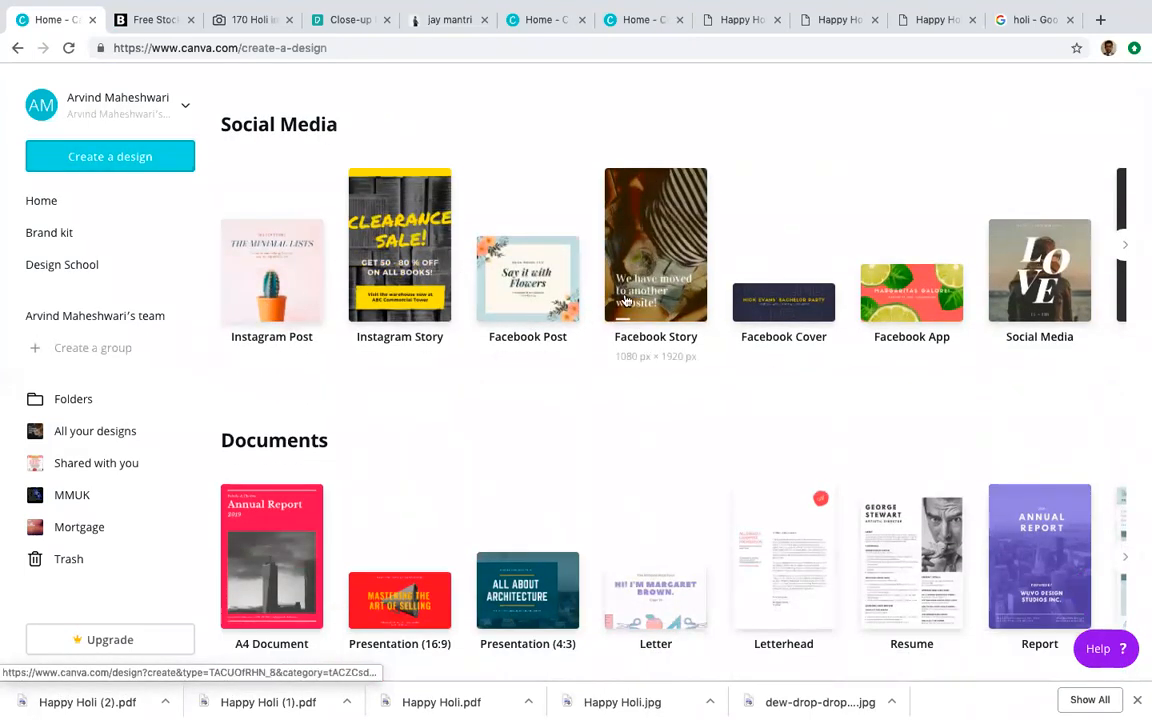
{"action": "scroll", "coordinate": [913, 332], "scroll_direction": "right", "scroll_amount": 3}
{"action": "scroll", "coordinate": [913, 332], "scroll_direction": "right", "scroll_amount": 4}
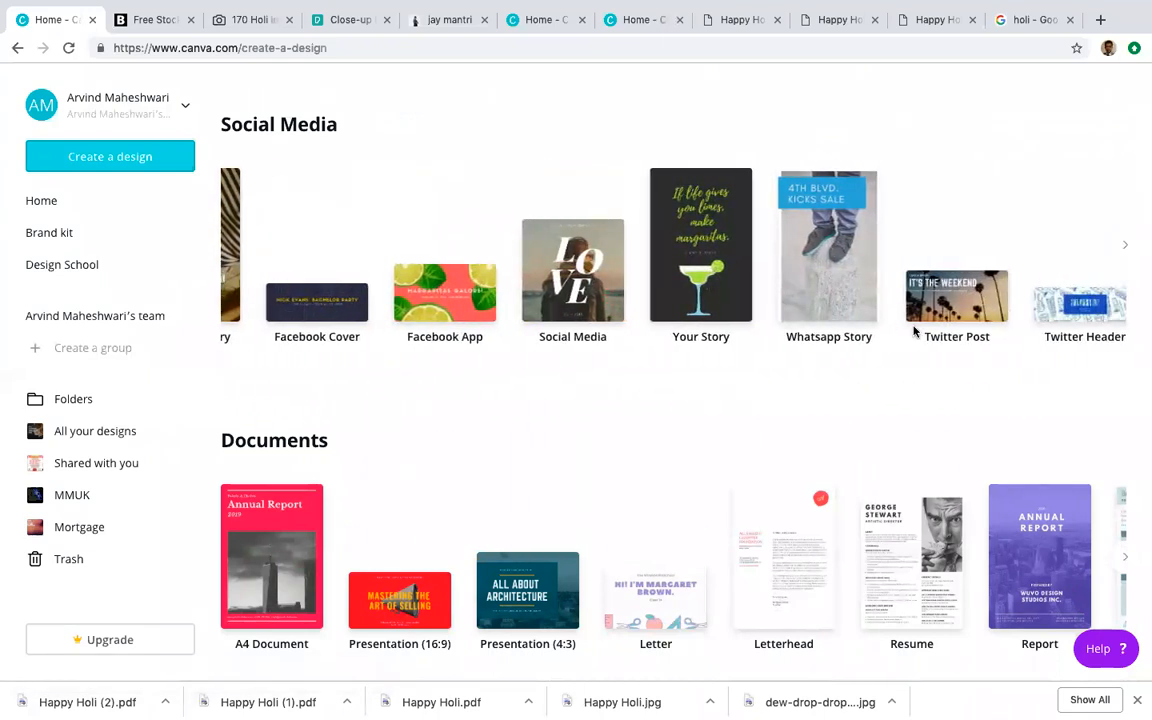
{"action": "scroll", "coordinate": [913, 332], "scroll_direction": "right", "scroll_amount": 7}
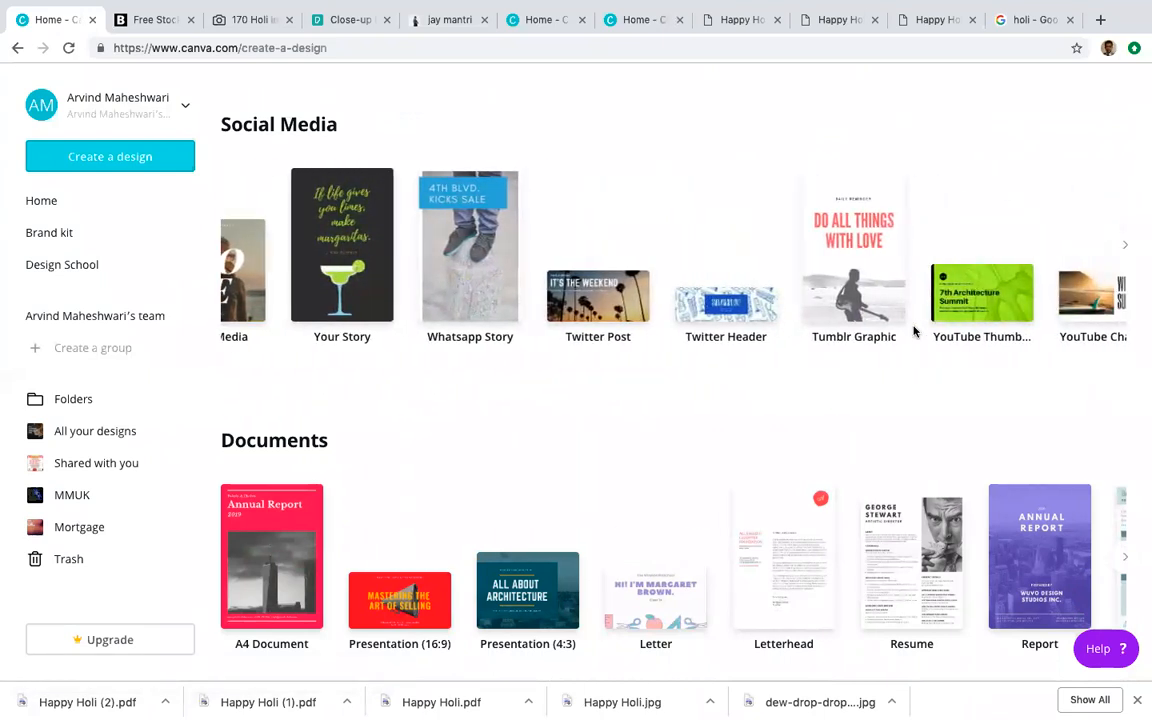
{"action": "scroll", "coordinate": [913, 332], "scroll_direction": "right", "scroll_amount": 1}
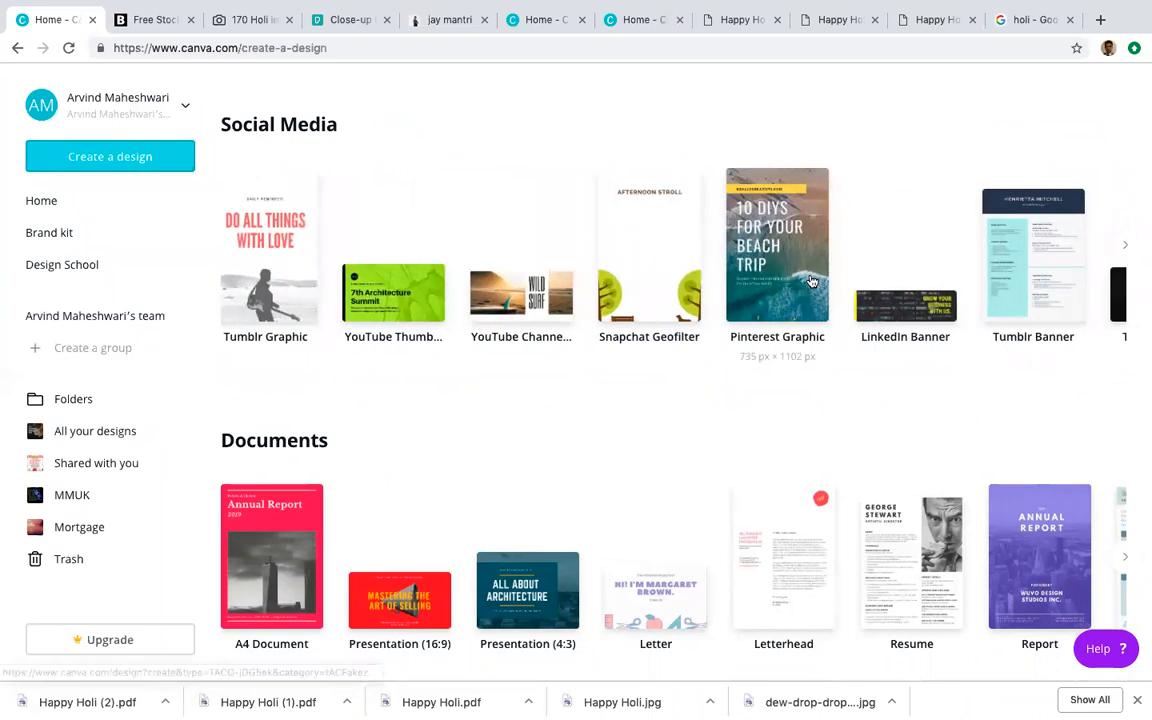
{"action": "left_click", "coordinate": [787, 283]}
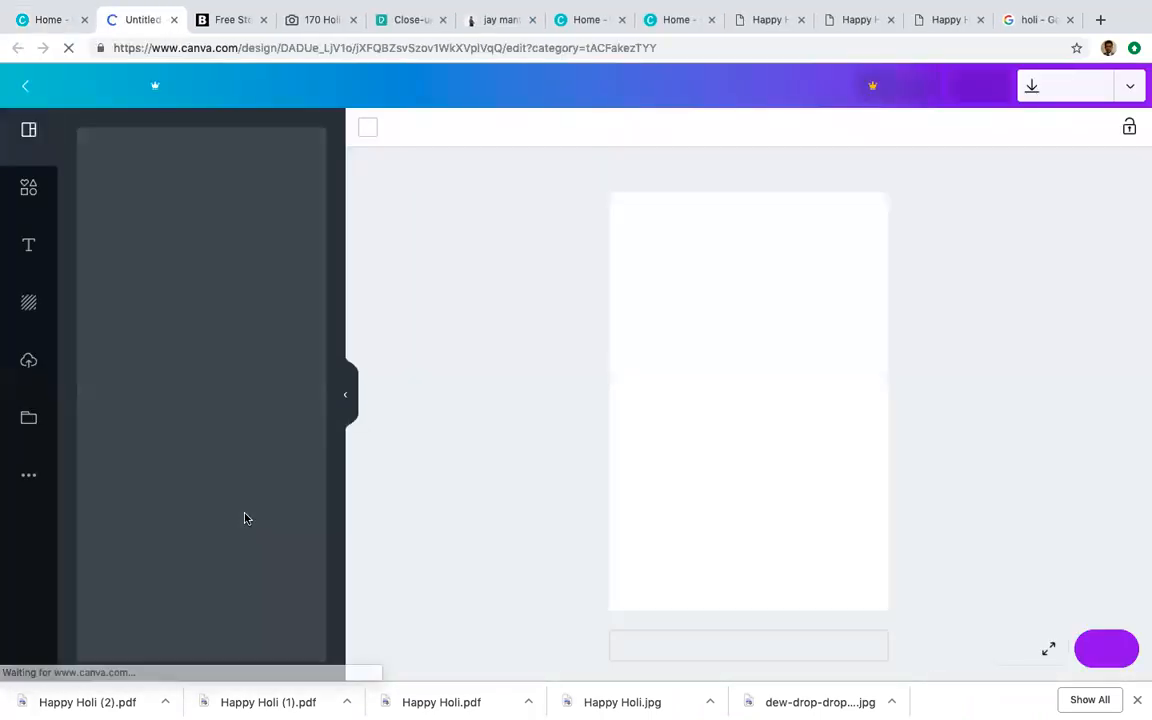
Step: Apply the 50 Ideas birthday template and select its 50 text
{"action": "scroll", "coordinate": [250, 535], "scroll_direction": "down", "scroll_amount": 10}
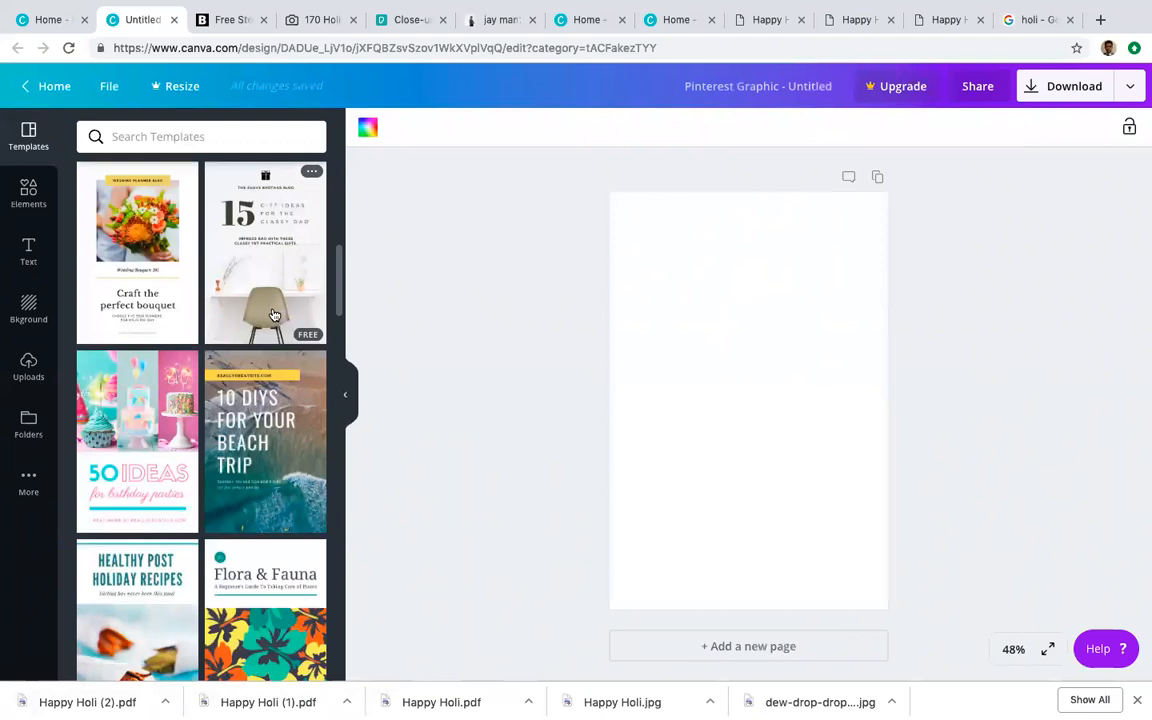
{"action": "scroll", "coordinate": [248, 302], "scroll_direction": "down", "scroll_amount": 2}
{"action": "left_click", "coordinate": [187, 350]}
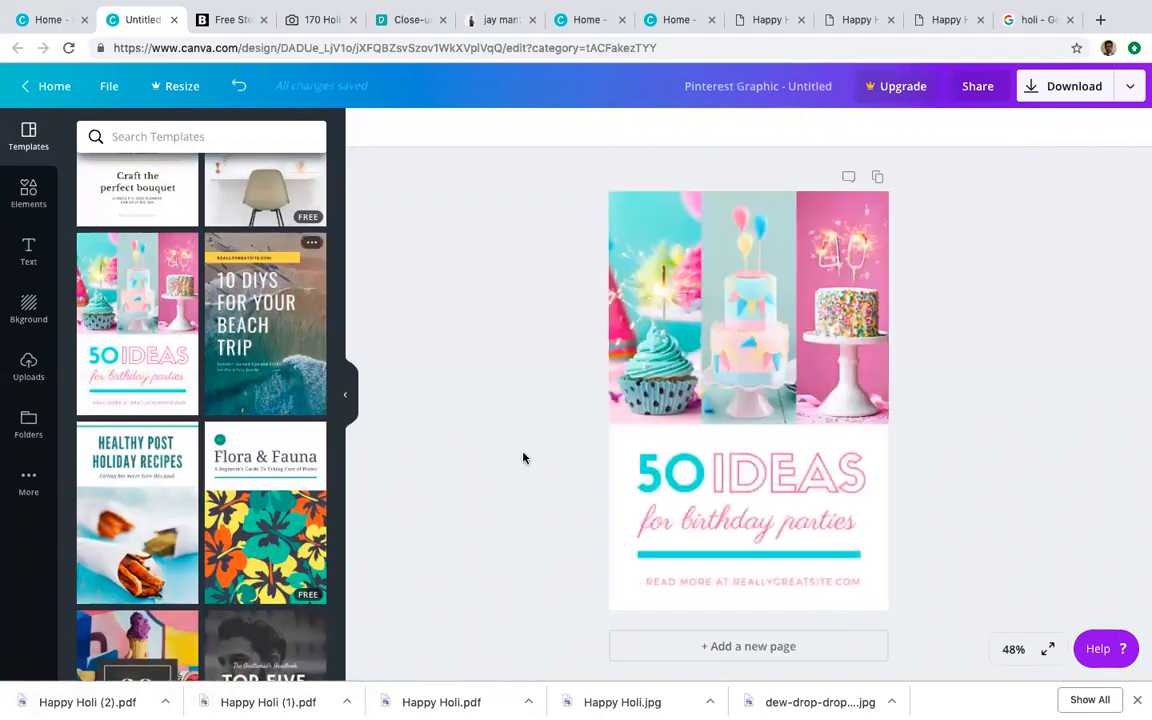
{"action": "left_click", "coordinate": [689, 474]}
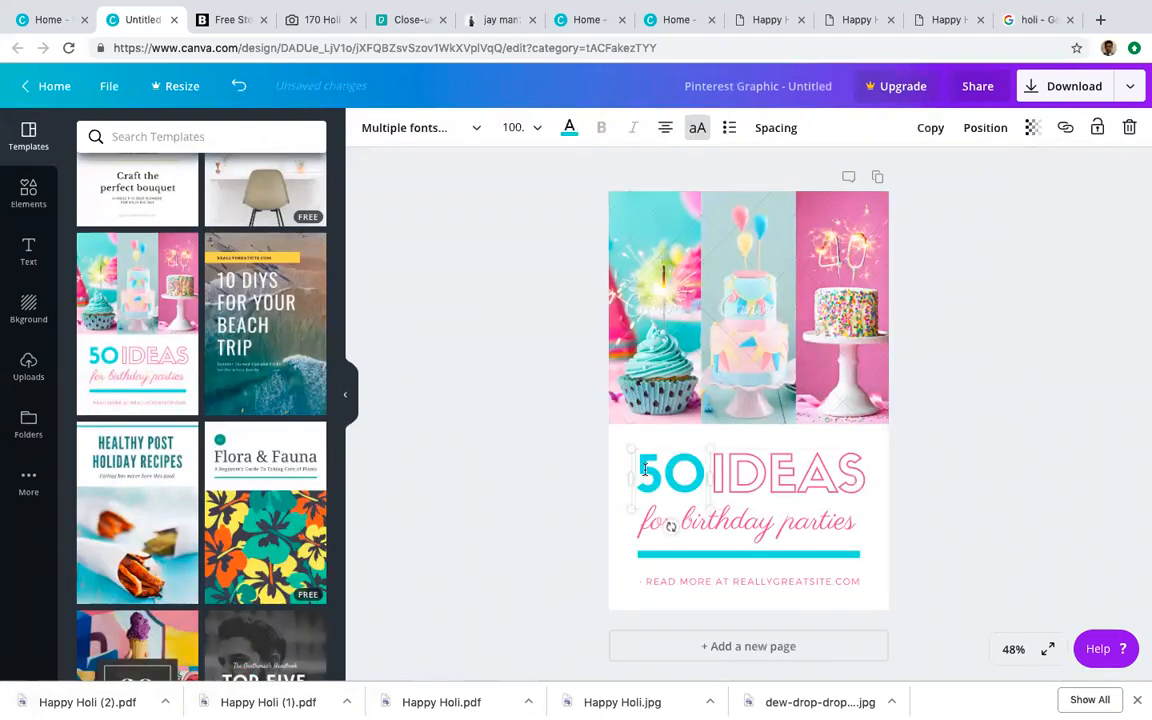
{"action": "left_click_drag", "start_coordinate": [645, 470], "coordinate": [867, 476]}
Step: Switch to the Healthy Post Holiday Recipes template, retitle it PICNIC, and select the subtitle
{"action": "scroll", "coordinate": [105, 420], "scroll_direction": "down", "scroll_amount": 3}
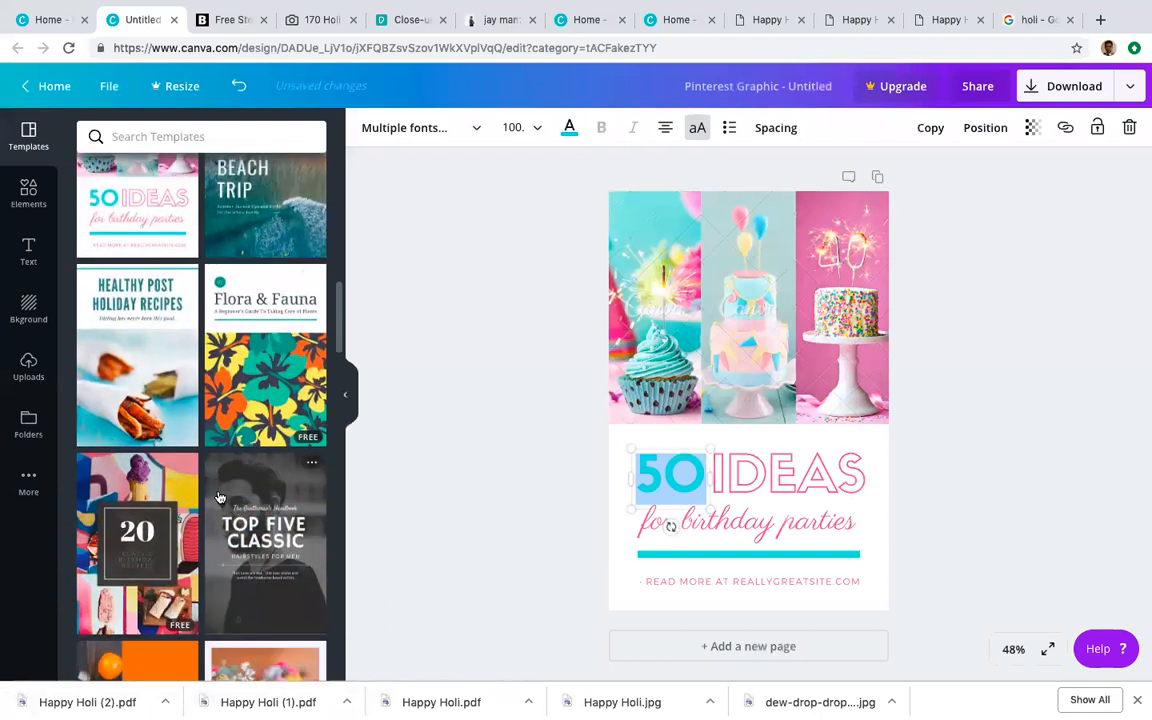
{"action": "left_click", "coordinate": [105, 420]}
{"action": "left_click", "coordinate": [747, 255]}
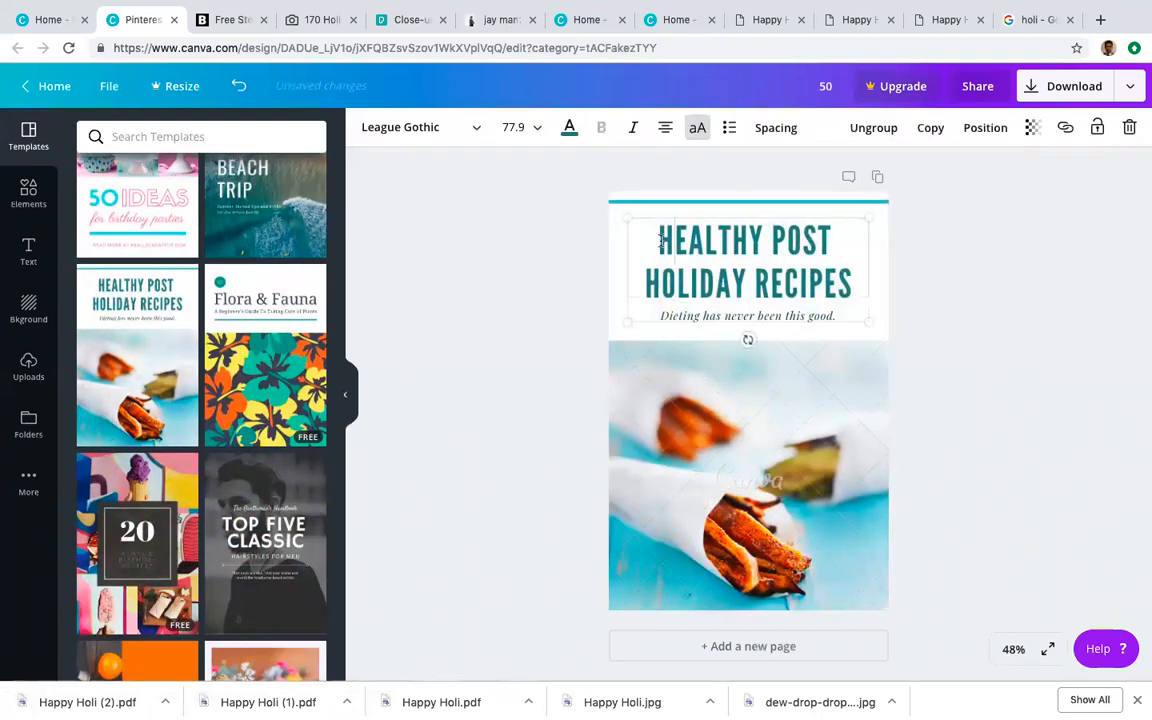
{"action": "left_click_drag", "start_coordinate": [661, 241], "coordinate": [849, 279]}
{"action": "type", "text": "PIC"}
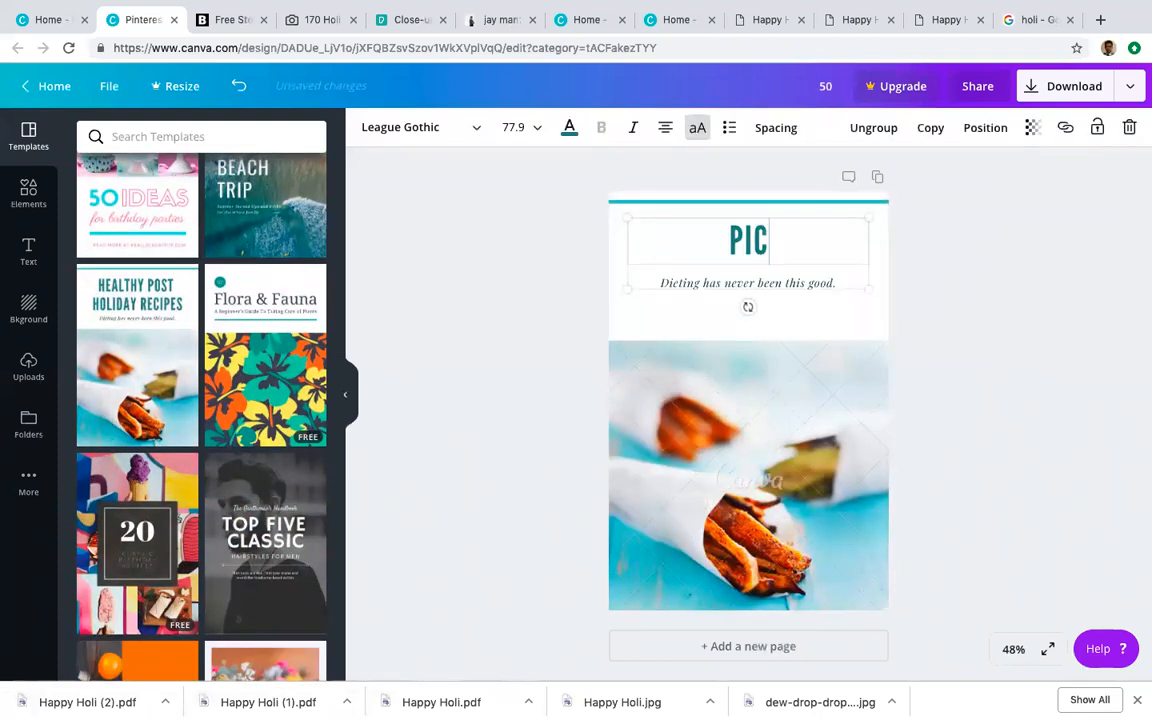
{"action": "type", "text": "NICK"}
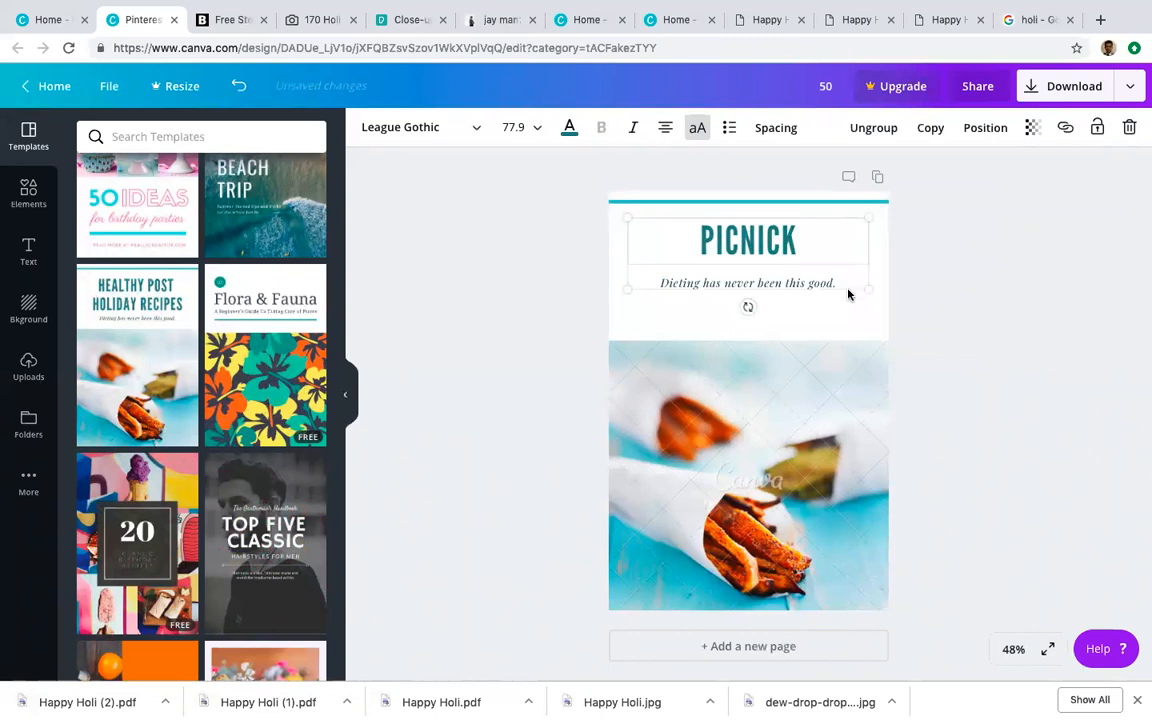
{"action": "key", "text": "BackSpace"}
{"action": "double_click", "coordinate": [707, 283]}
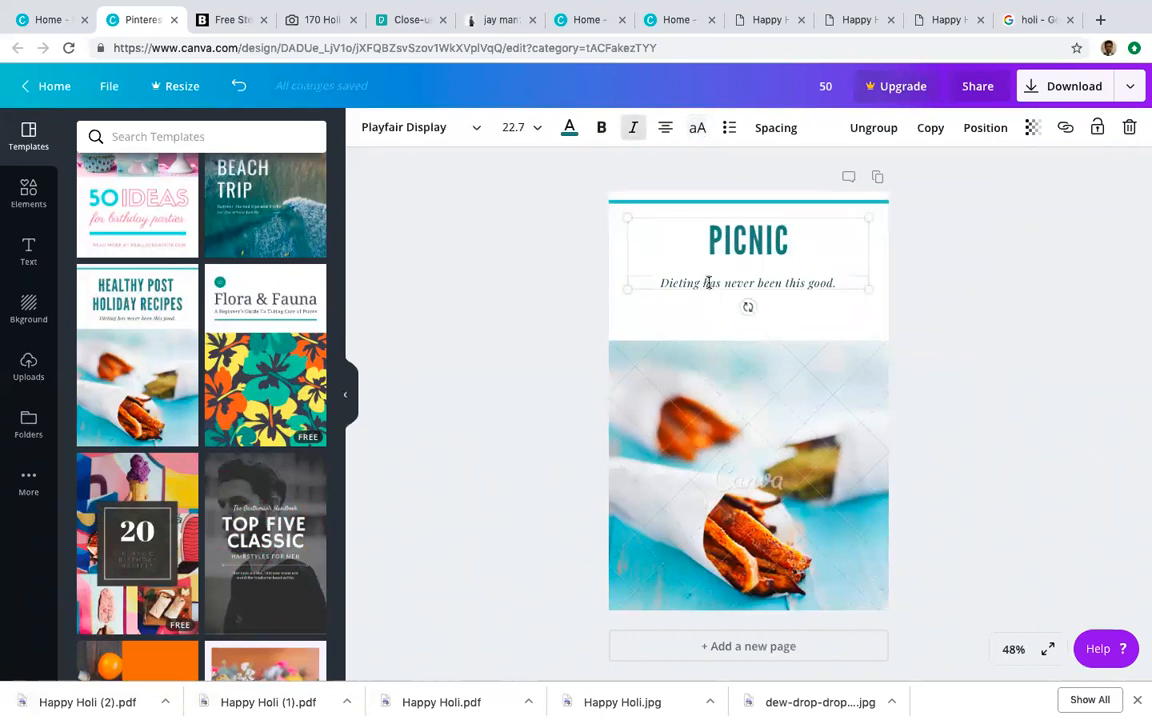
{"action": "triple_click", "coordinate": [707, 283]}
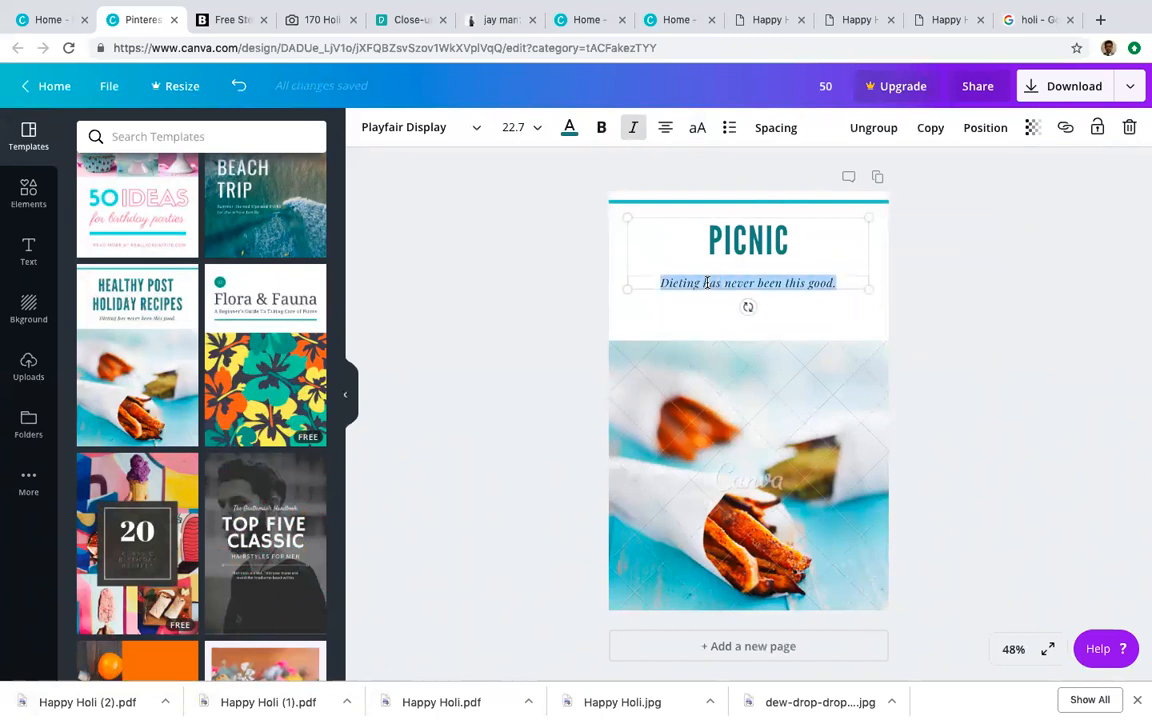
{"action": "scroll", "coordinate": [147, 437], "scroll_direction": "down", "scroll_amount": 3}
Step: Apply the Grill Your Best BBQ template and nudge its title block slightly down-right
{"action": "left_click", "coordinate": [147, 437]}
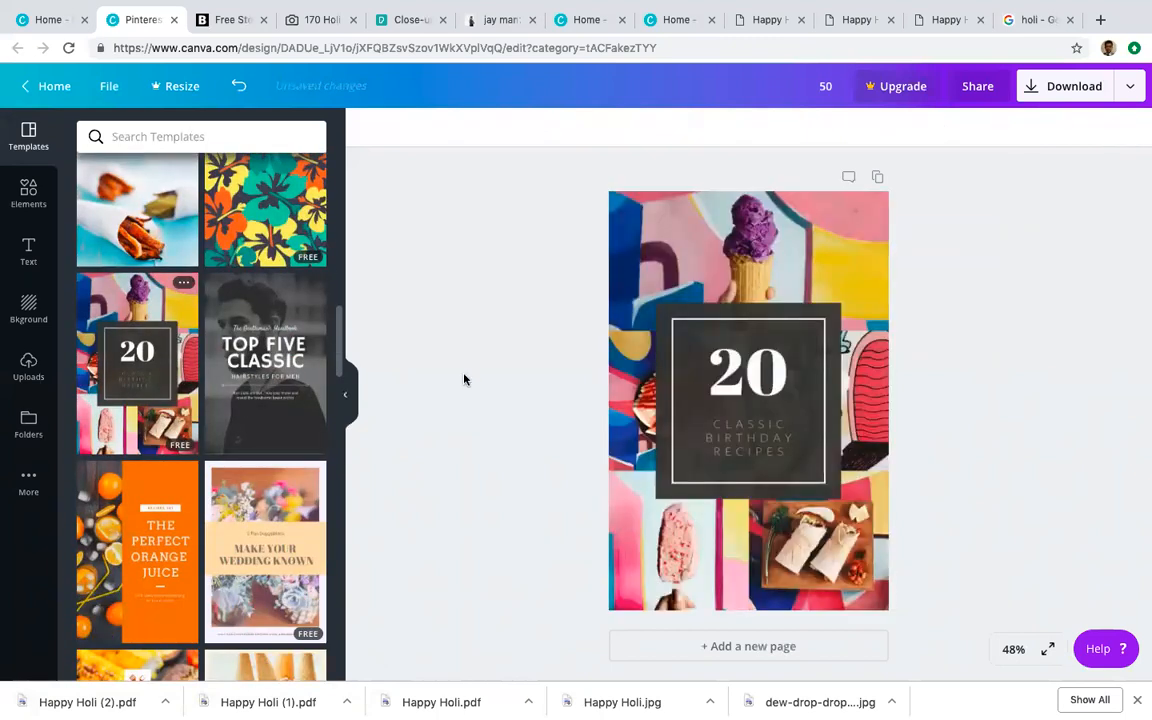
{"action": "scroll", "coordinate": [198, 478], "scroll_direction": "down", "scroll_amount": 3}
{"action": "scroll", "coordinate": [198, 478], "scroll_direction": "down", "scroll_amount": 2}
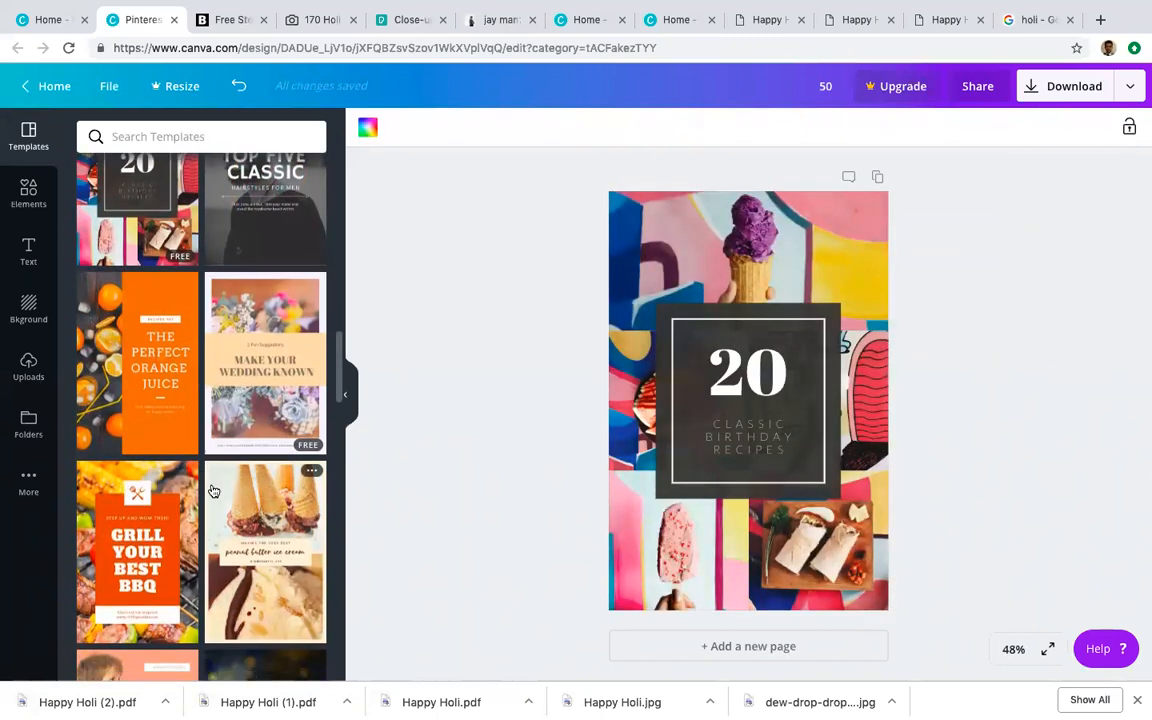
{"action": "left_click", "coordinate": [150, 470]}
{"action": "left_click", "coordinate": [640, 382]}
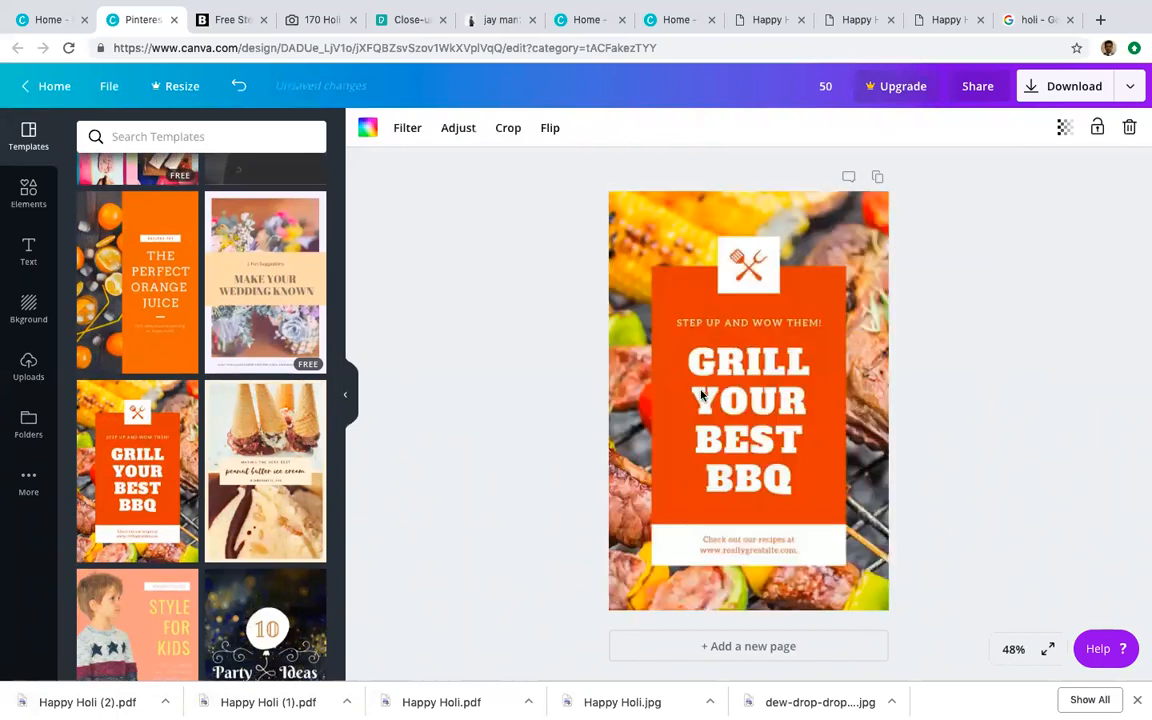
{"action": "mouse_move", "coordinate": [696, 356]}
{"action": "left_mouse_down"}
{"action": "mouse_move", "coordinate": [745, 381]}
{"action": "mouse_move", "coordinate": [753, 438]}
{"action": "mouse_move", "coordinate": [715, 404]}
{"action": "mouse_move", "coordinate": [707, 360]}
{"action": "left_mouse_up"}
Step: Retitle the design 'BBQ PARTY AT' followed by the host's name
{"action": "left_click", "coordinate": [616, 323]}
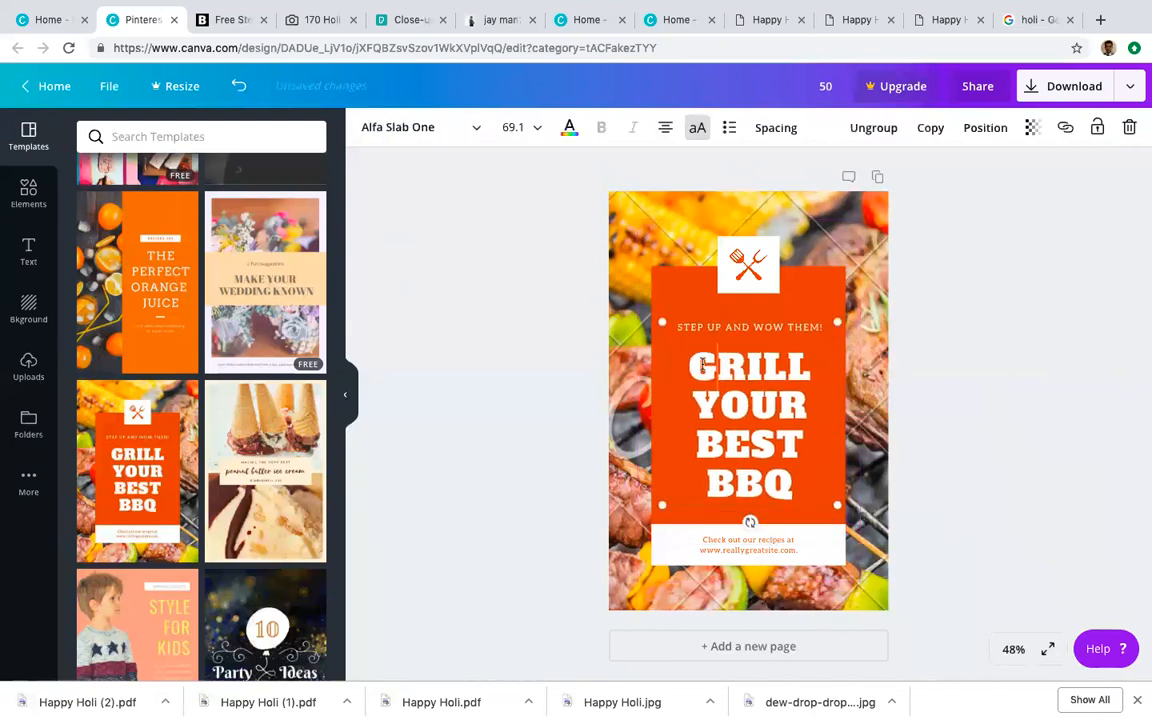
{"action": "left_click_drag", "start_coordinate": [692, 364], "coordinate": [785, 465]}
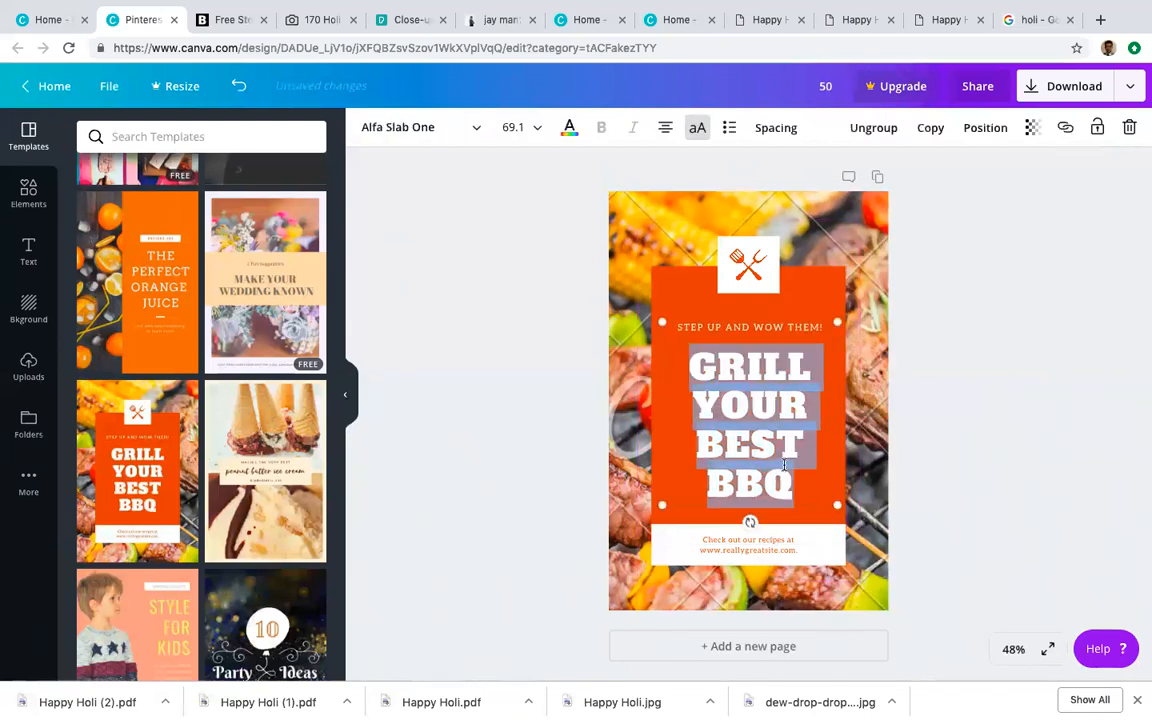
{"action": "type", "text": "BBW"}
{"action": "key", "text": "BackSpace"}
{"action": "type", "text": "Q"}
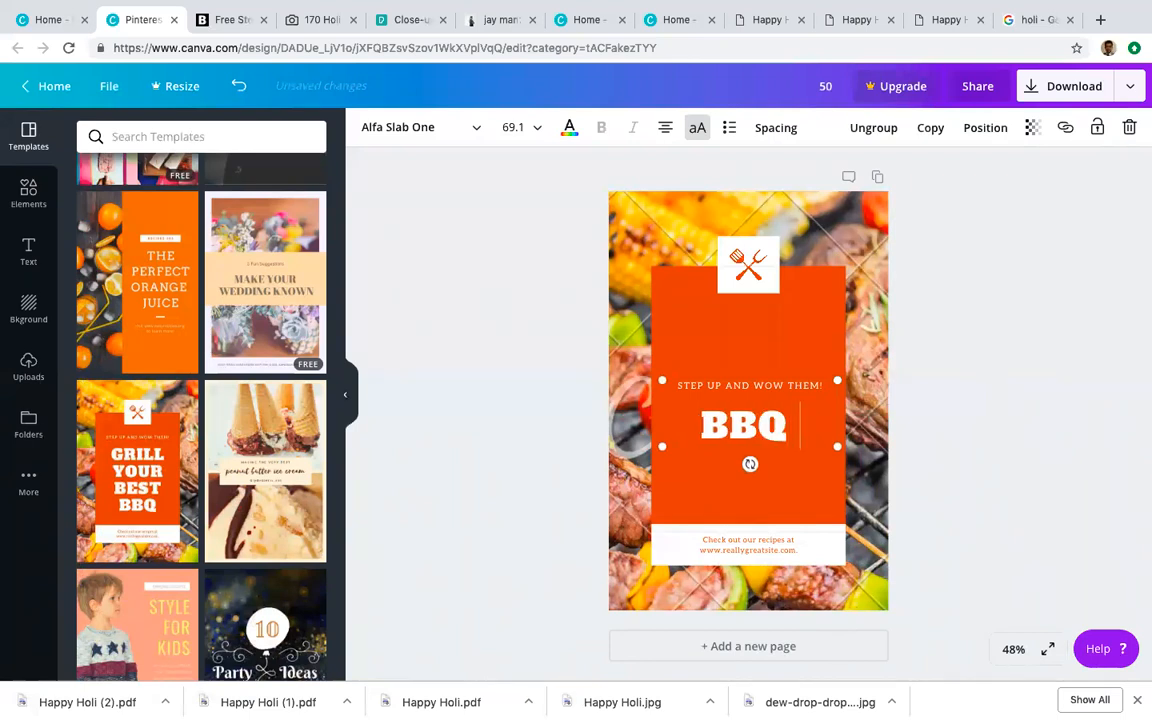
{"action": "type", "text": " PARTY AT RATHI'"}
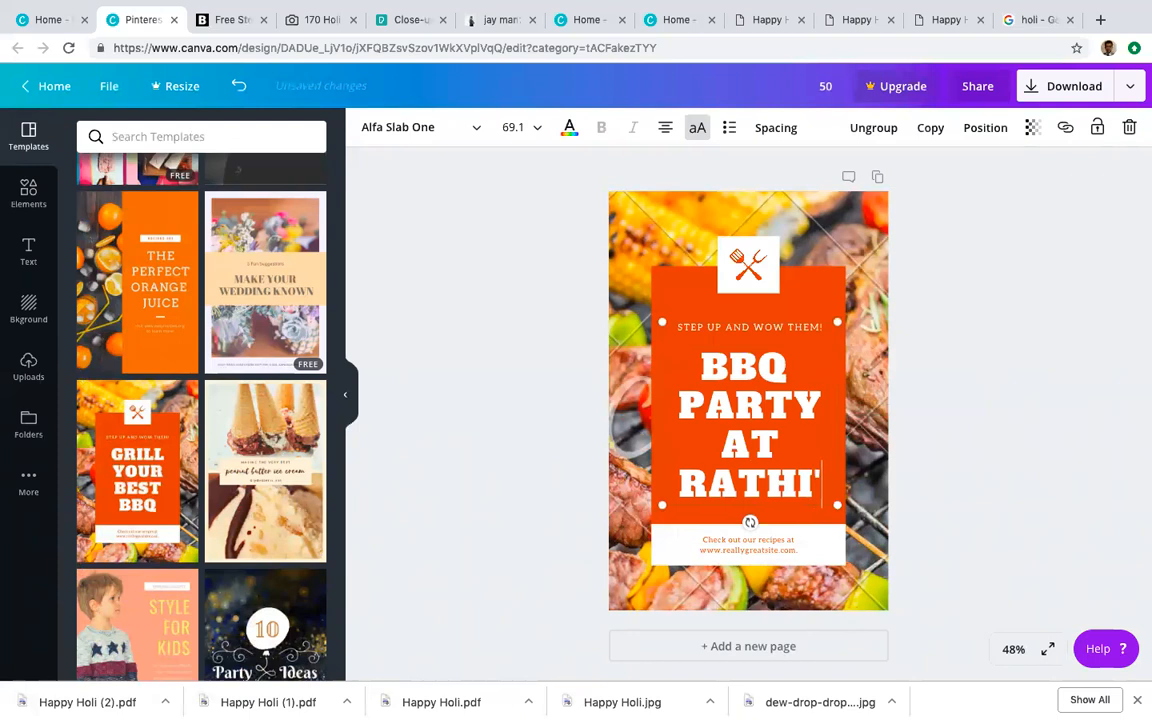
{"action": "type", "text": "S"}
{"action": "left_click_drag", "start_coordinate": [761, 463], "coordinate": [692, 351]}
{"action": "scroll", "coordinate": [300, 495], "scroll_direction": "down", "scroll_amount": 4}
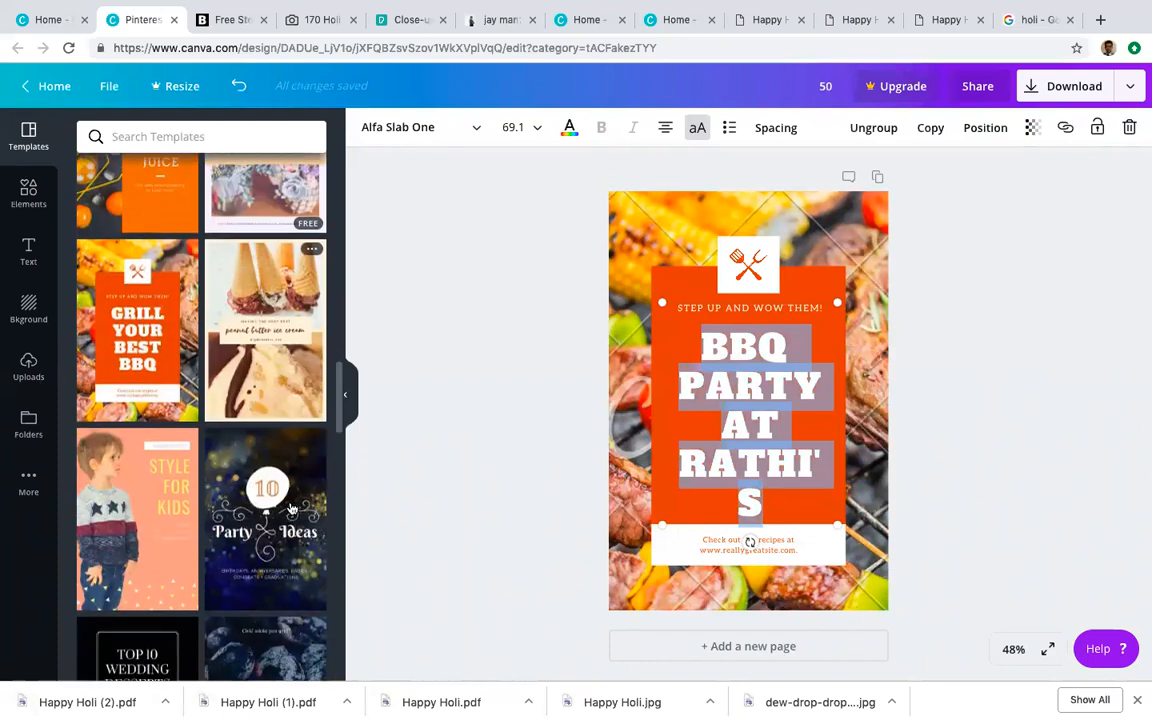
Step: Try the Party Ideas template, then apply The Lazy Gal's Guide to Backyard BBQs template
{"action": "left_click", "coordinate": [285, 509]}
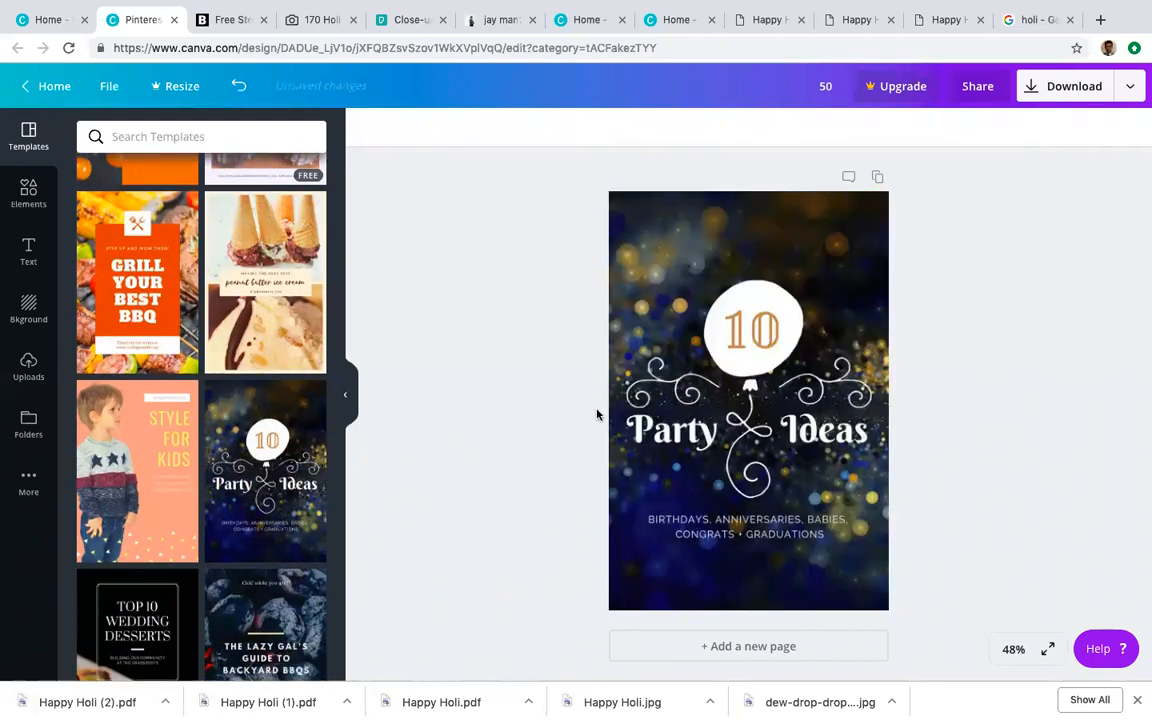
{"action": "left_click", "coordinate": [680, 392]}
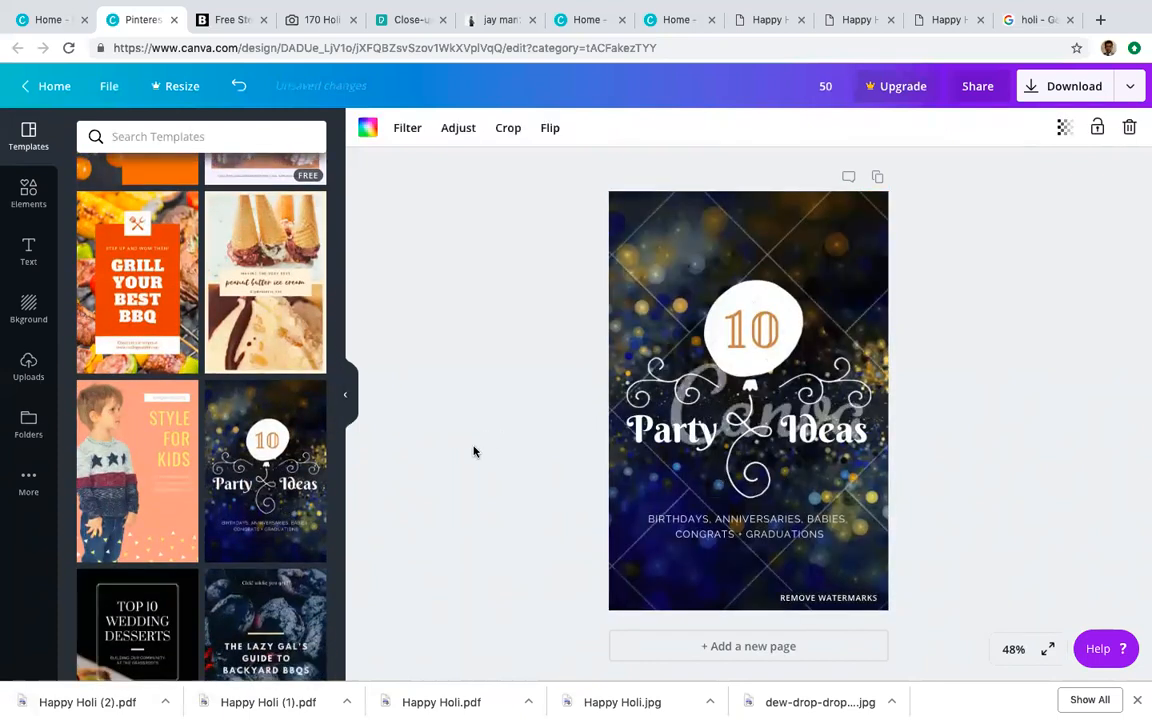
{"action": "scroll", "coordinate": [270, 520], "scroll_direction": "down", "scroll_amount": 3}
{"action": "left_click", "coordinate": [270, 531]}
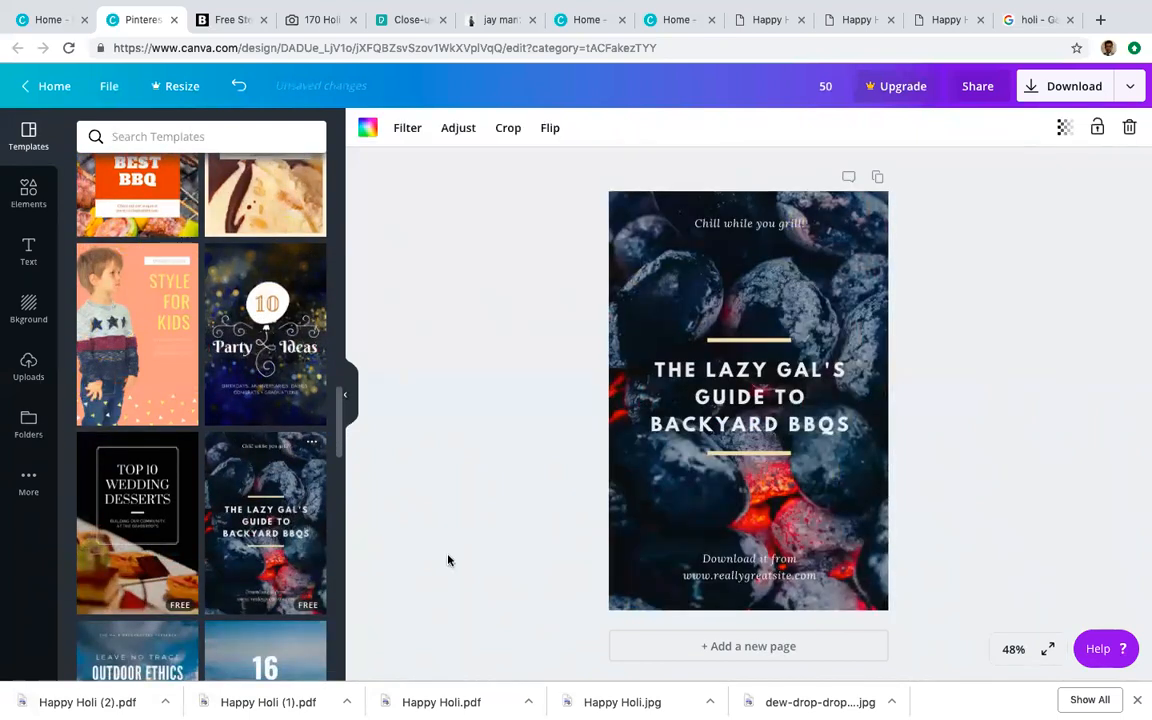
{"action": "scroll", "coordinate": [219, 466], "scroll_direction": "down", "scroll_amount": 5}
{"action": "scroll", "coordinate": [225, 480], "scroll_direction": "down", "scroll_amount": 3}
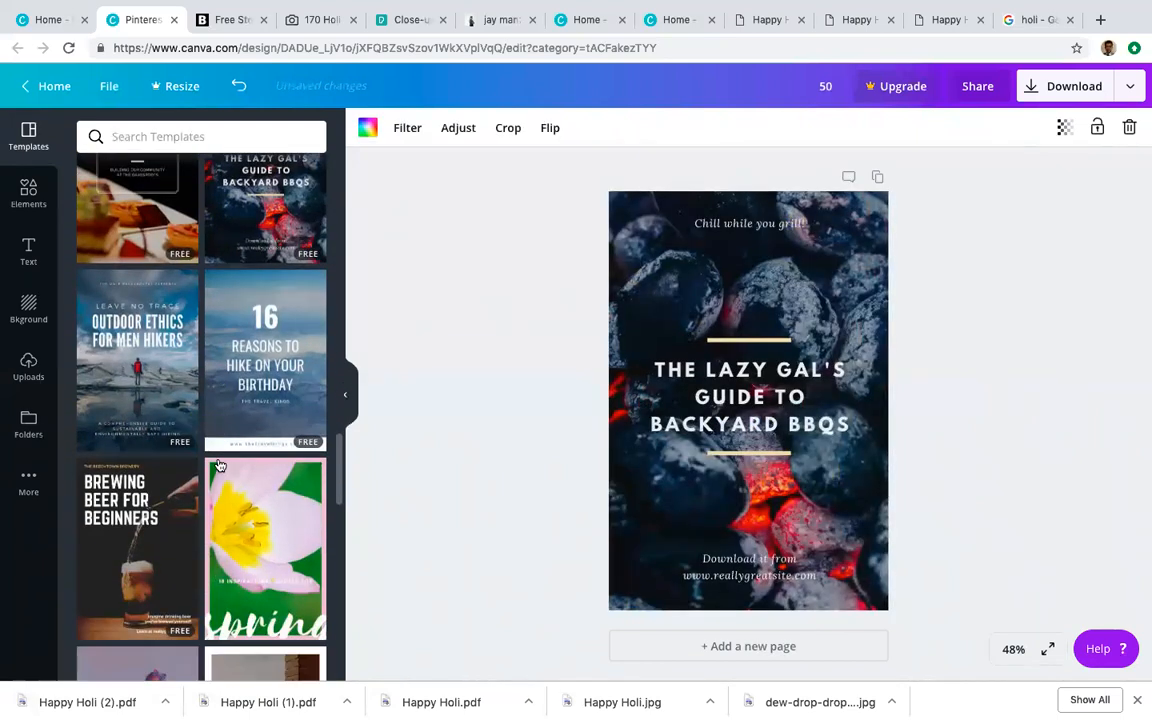
{"action": "scroll", "coordinate": [262, 516], "scroll_direction": "down", "scroll_amount": 2}
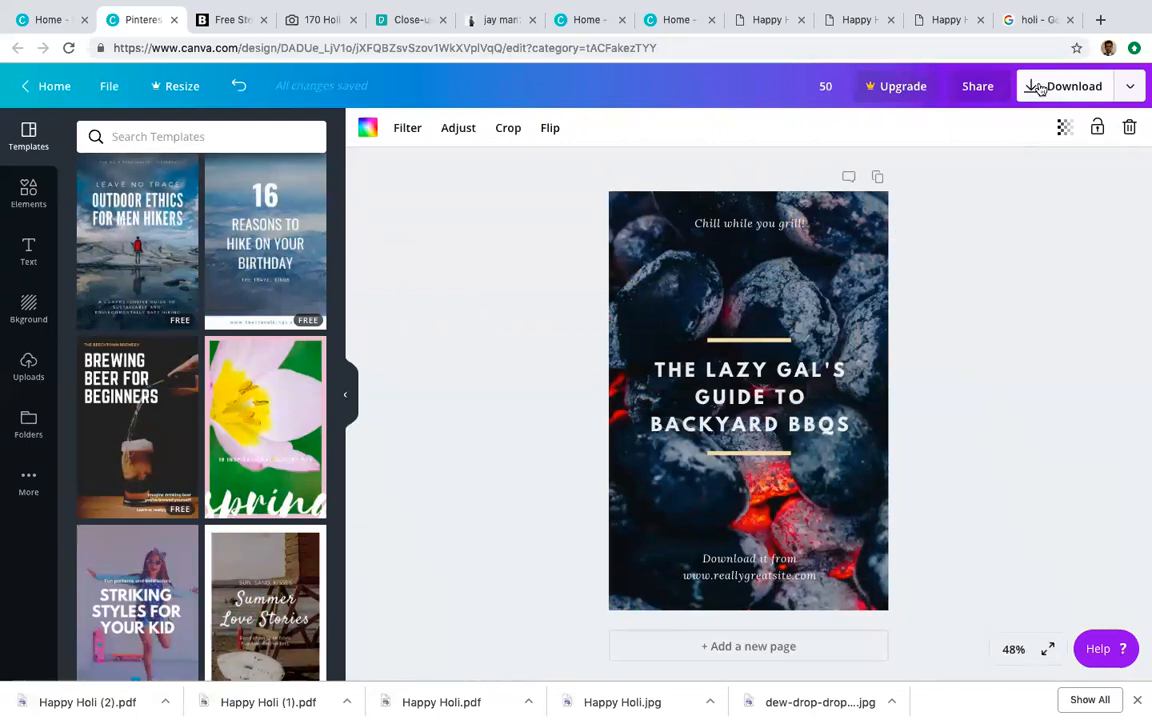
Step: Look at the Download options without downloading, then close them
{"action": "left_click", "coordinate": [1088, 98]}
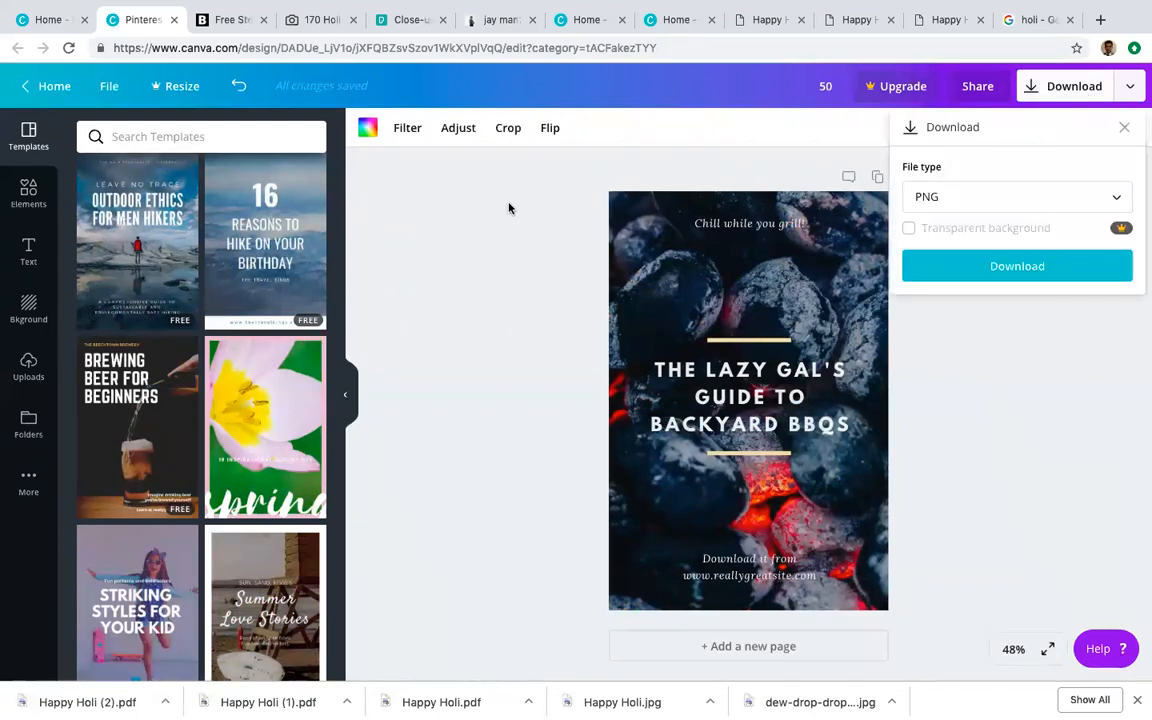
{"action": "left_click", "coordinate": [491, 235]}
{"action": "scroll", "coordinate": [226, 471], "scroll_direction": "down", "scroll_amount": 2}
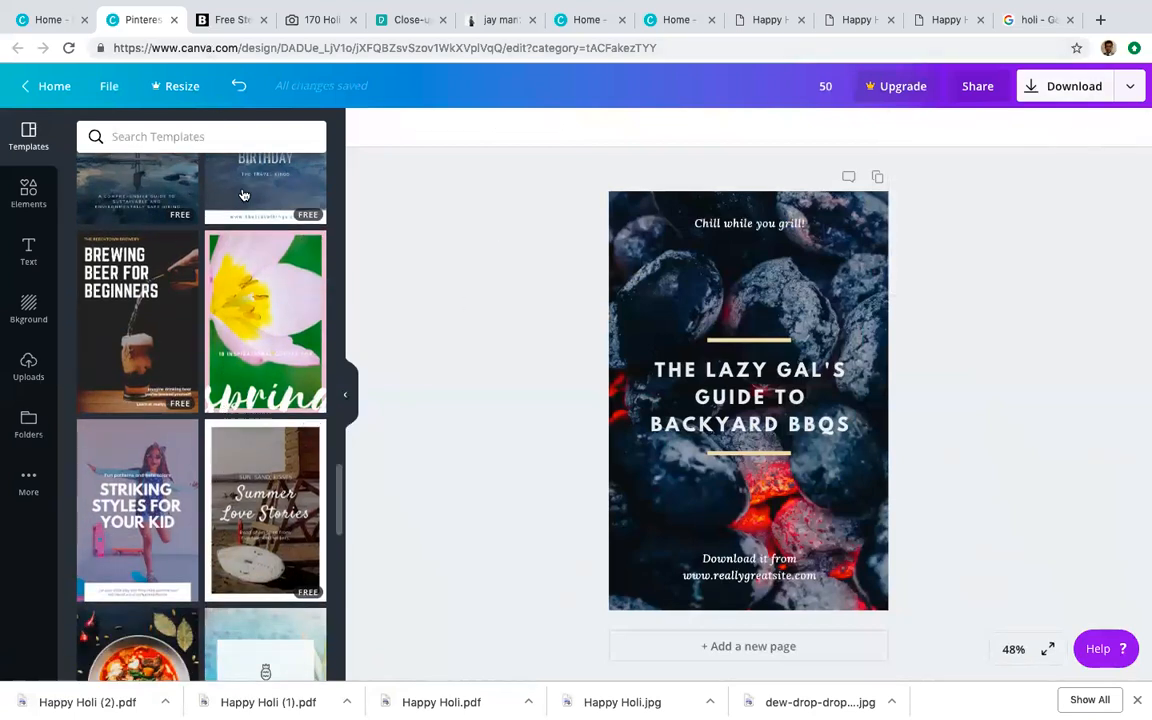
{"action": "scroll", "coordinate": [226, 450], "scroll_direction": "up", "scroll_amount": 3}
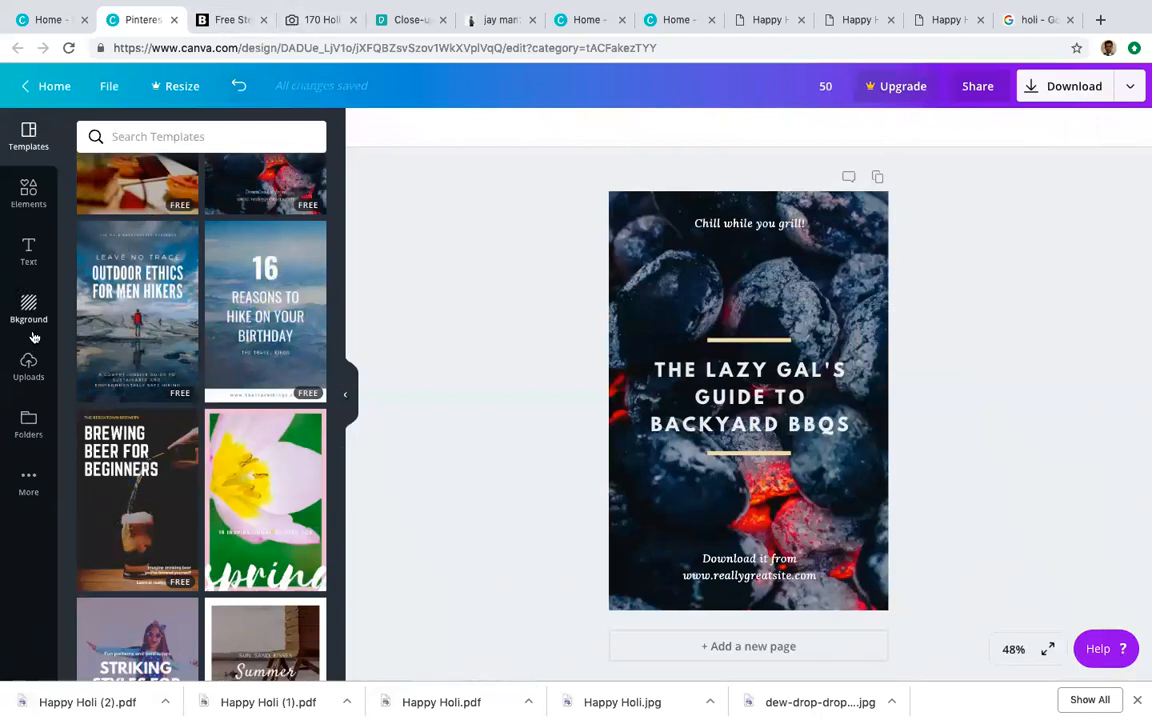
Step: Open the Text panel and scroll through its ready-made heading and text combinations
{"action": "left_click", "coordinate": [29, 250]}
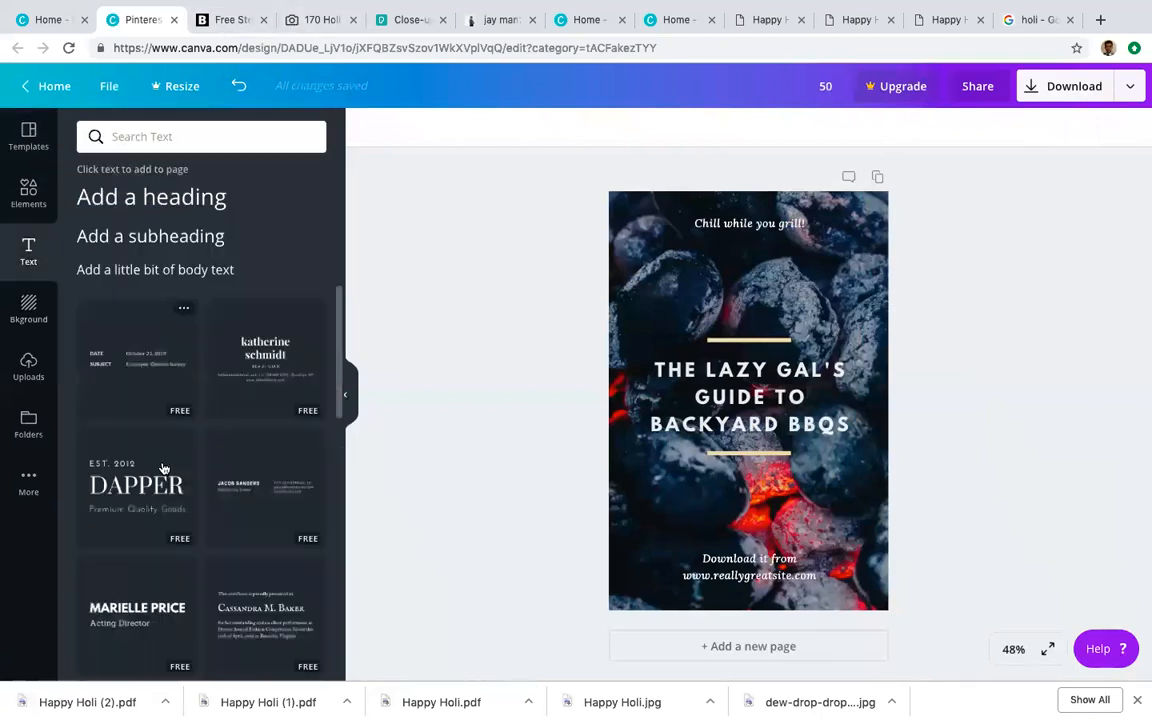
{"action": "scroll", "coordinate": [209, 478], "scroll_direction": "down", "scroll_amount": 15}
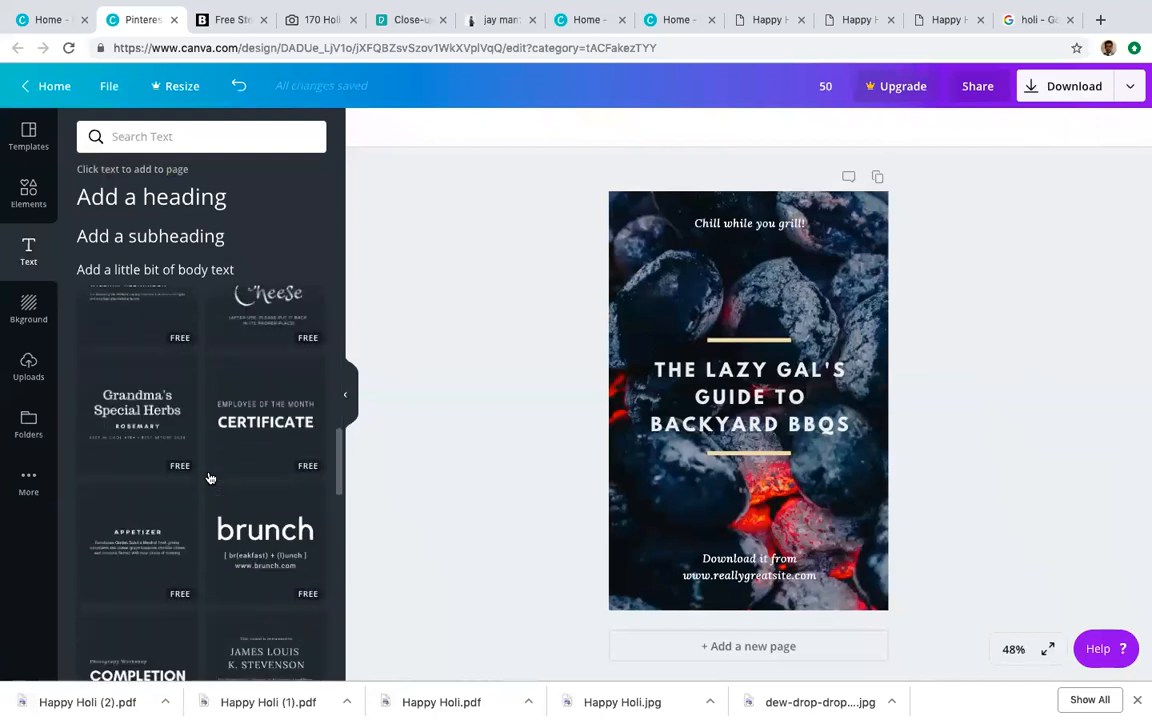
{"action": "scroll", "coordinate": [263, 545], "scroll_direction": "down", "scroll_amount": 10}
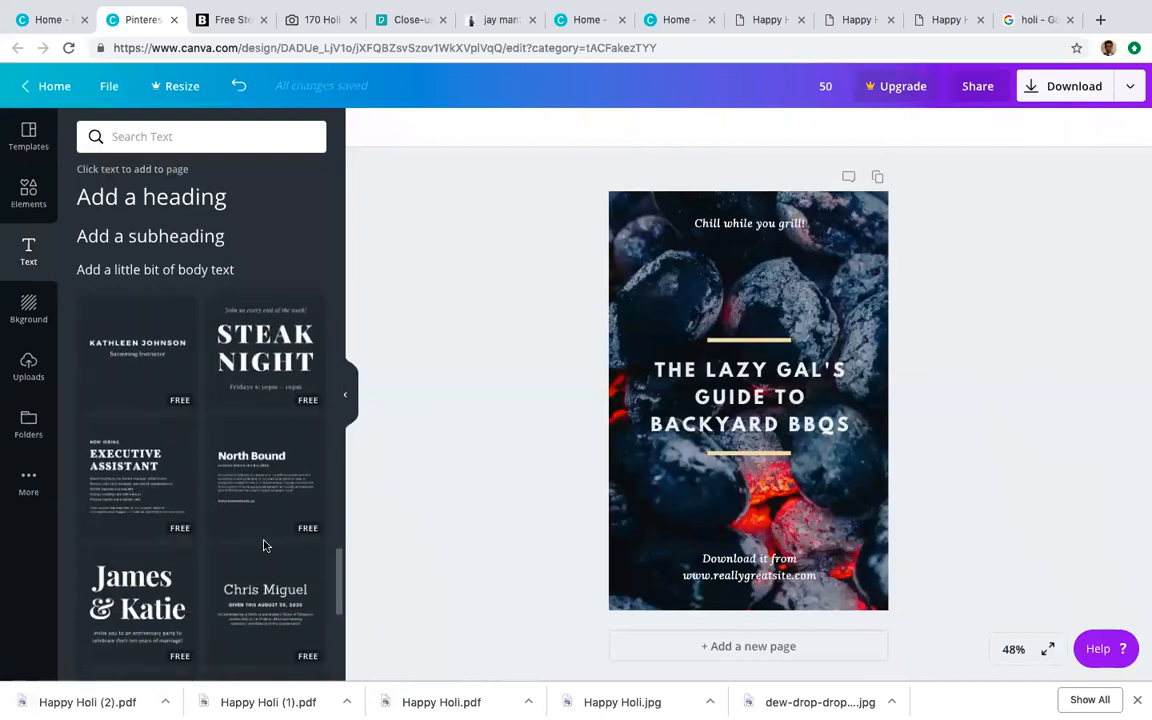
{"action": "scroll", "coordinate": [211, 565], "scroll_direction": "down", "scroll_amount": 1}
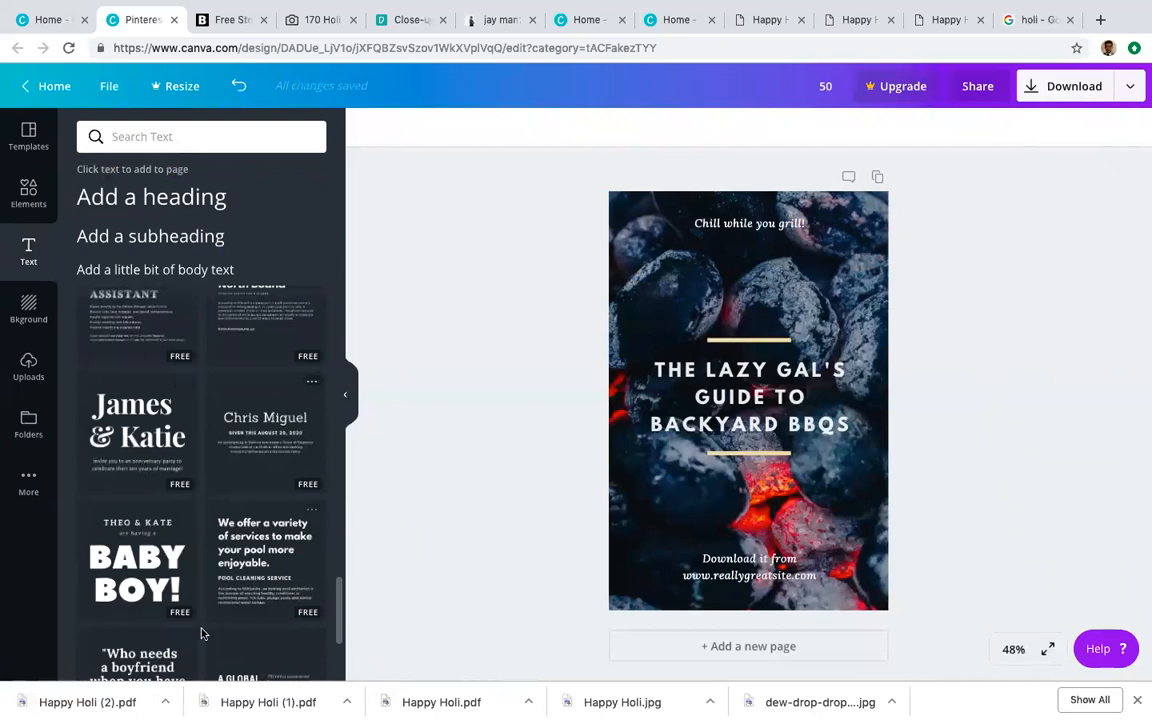
{"action": "scroll", "coordinate": [203, 634], "scroll_direction": "down", "scroll_amount": 3}
{"action": "scroll", "coordinate": [236, 607], "scroll_direction": "down", "scroll_amount": 1}
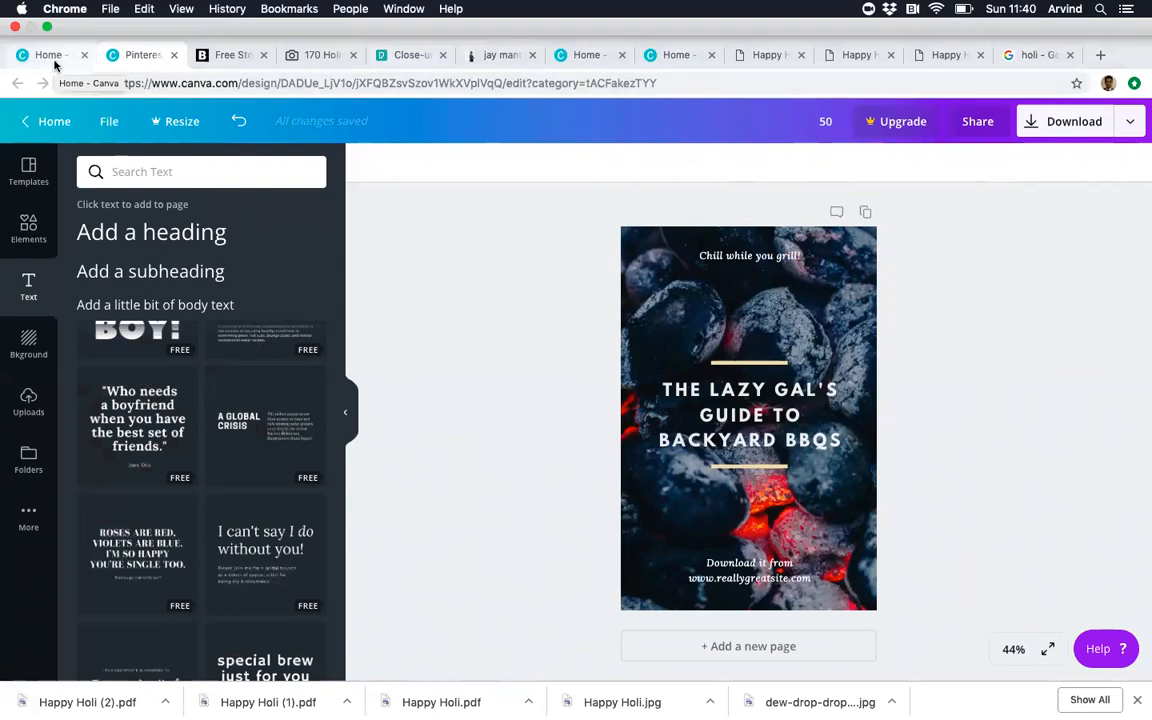
{"action": "scroll", "coordinate": [280, 525], "scroll_direction": "down", "scroll_amount": 4}
{"action": "scroll", "coordinate": [230, 523], "scroll_direction": "down", "scroll_amount": 3}
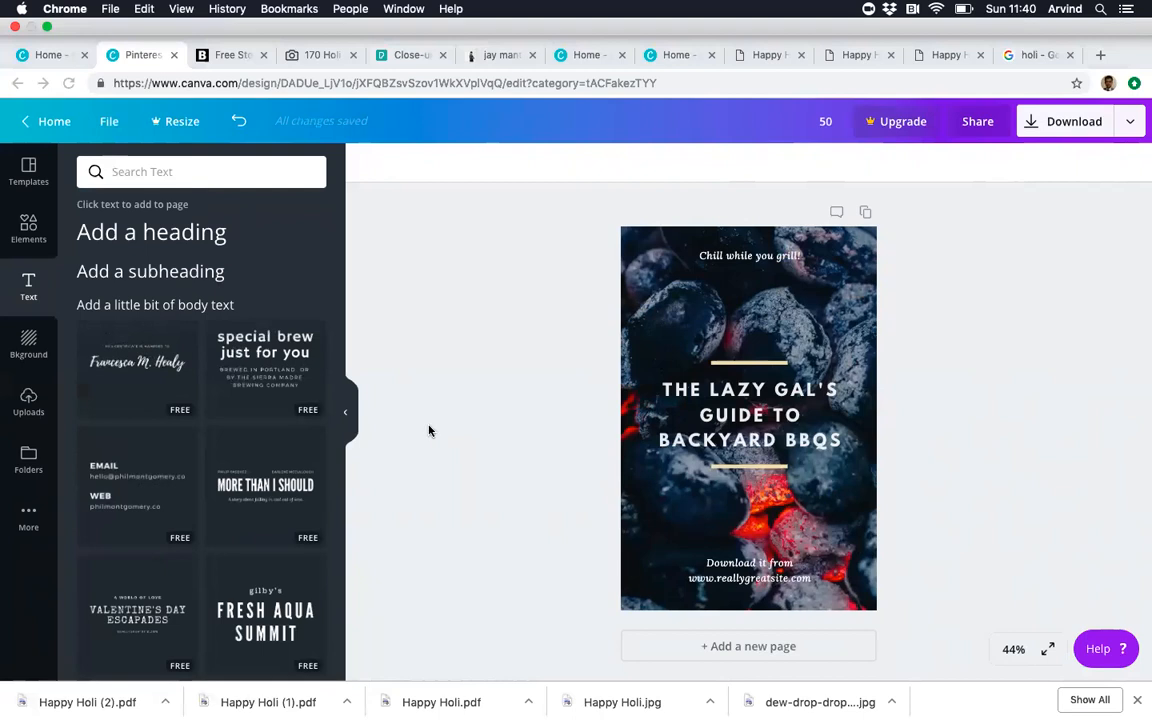
{"action": "scroll", "coordinate": [298, 520], "scroll_direction": "down", "scroll_amount": 2}
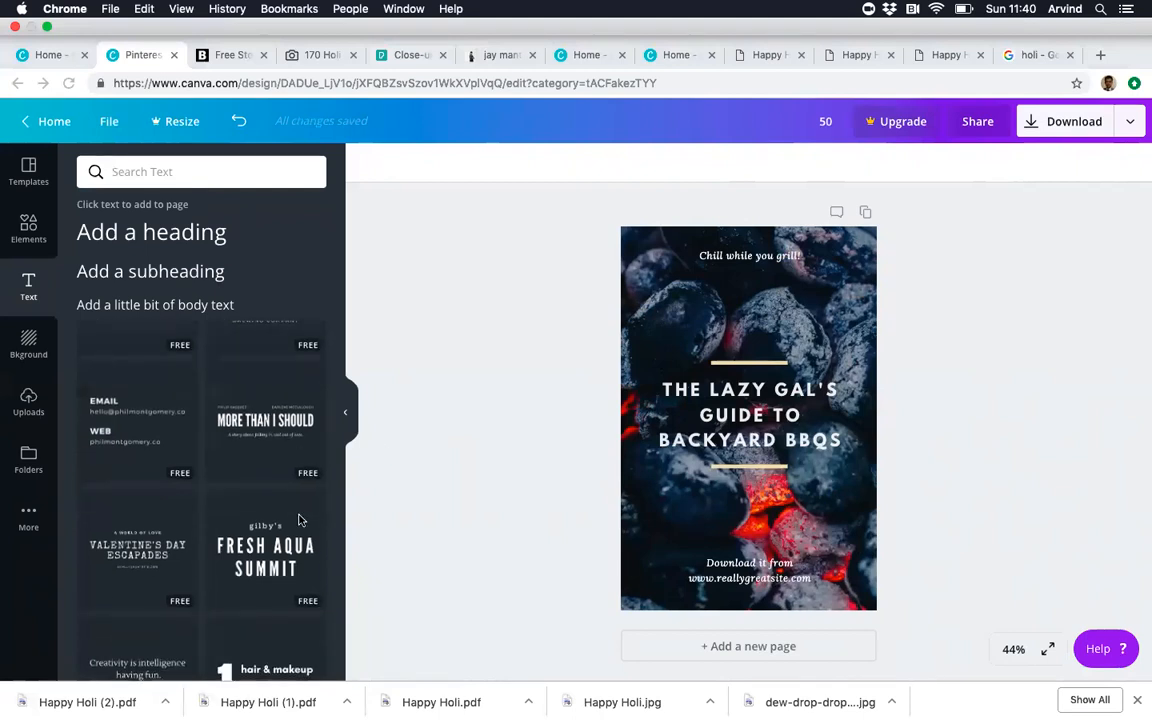